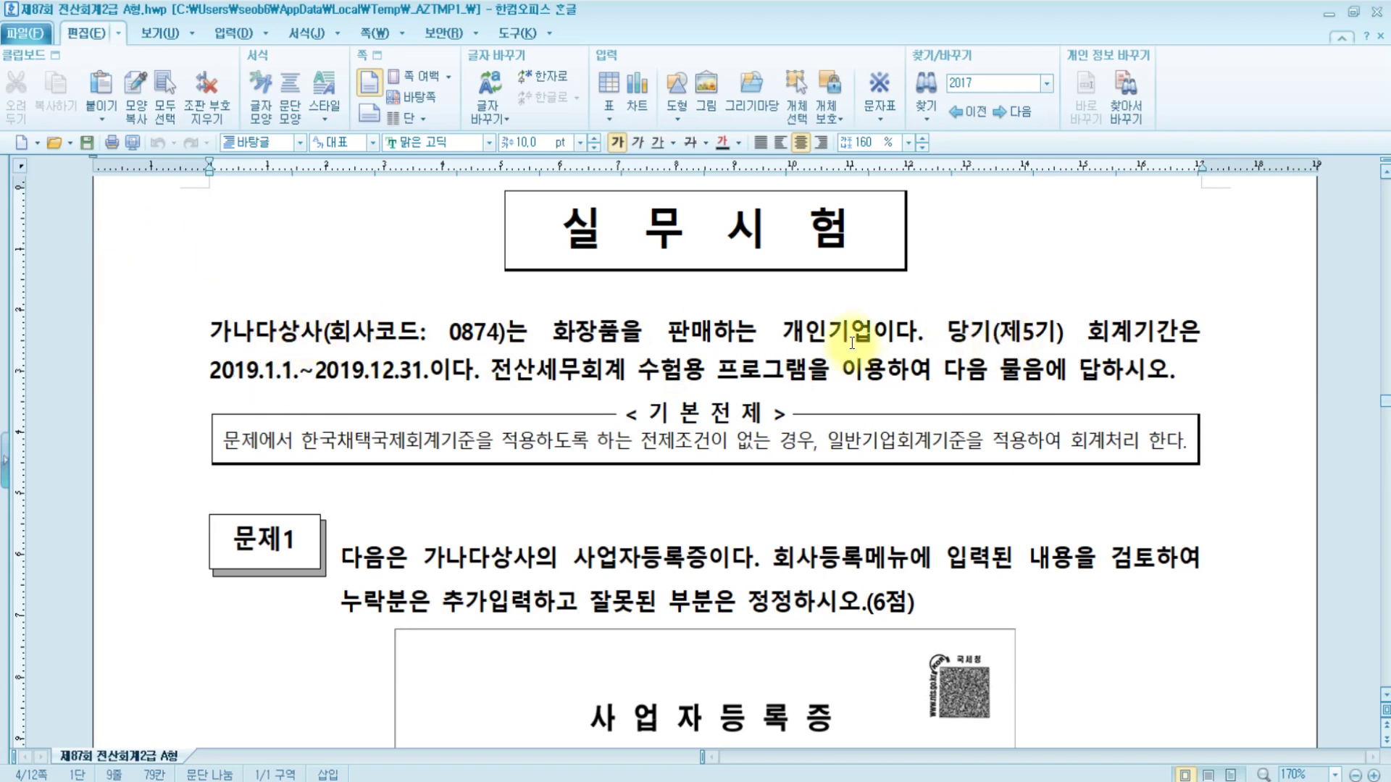
Read Problem 1 (문제1) and examine the business registration certificate (사업자등록증) of 가나다상사 in the exam document.
scroll(842, 338, "down", 3)
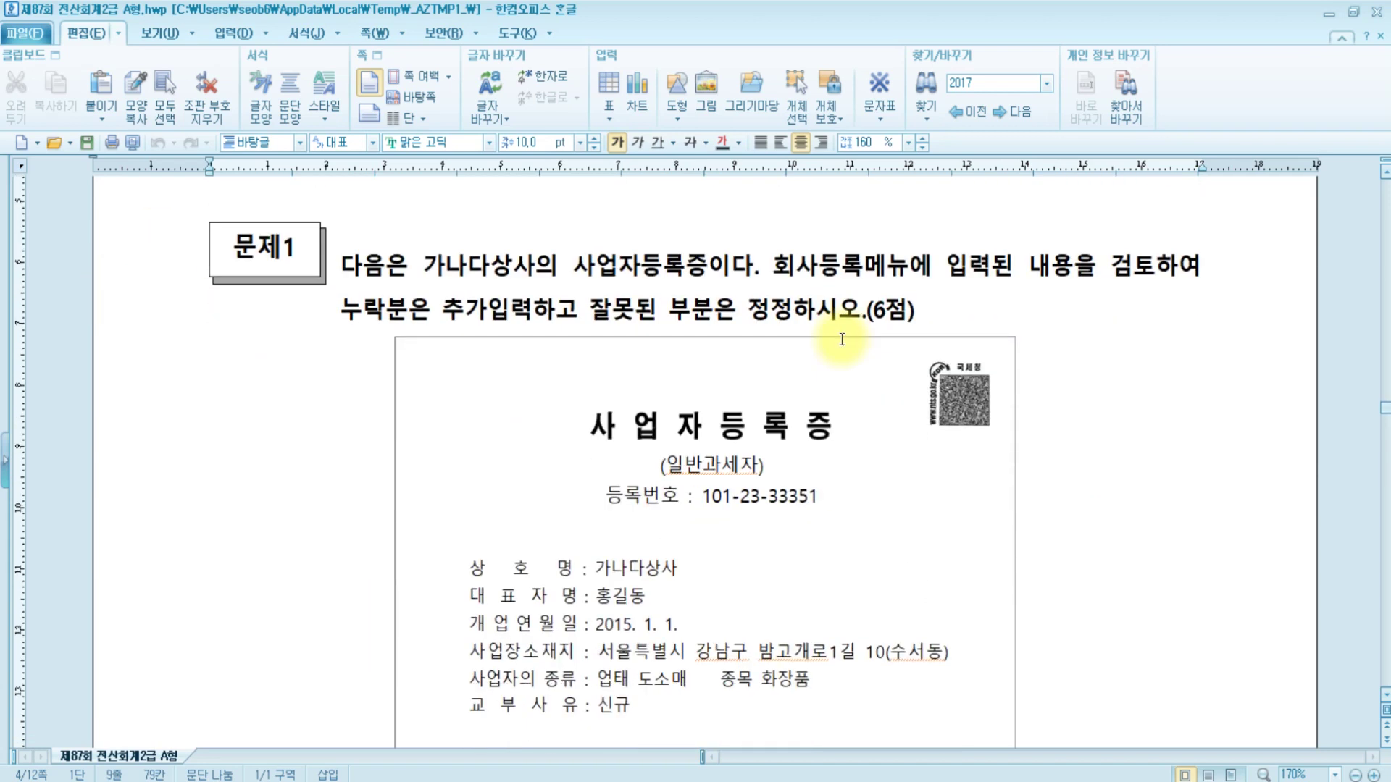
left_click(251, 235)
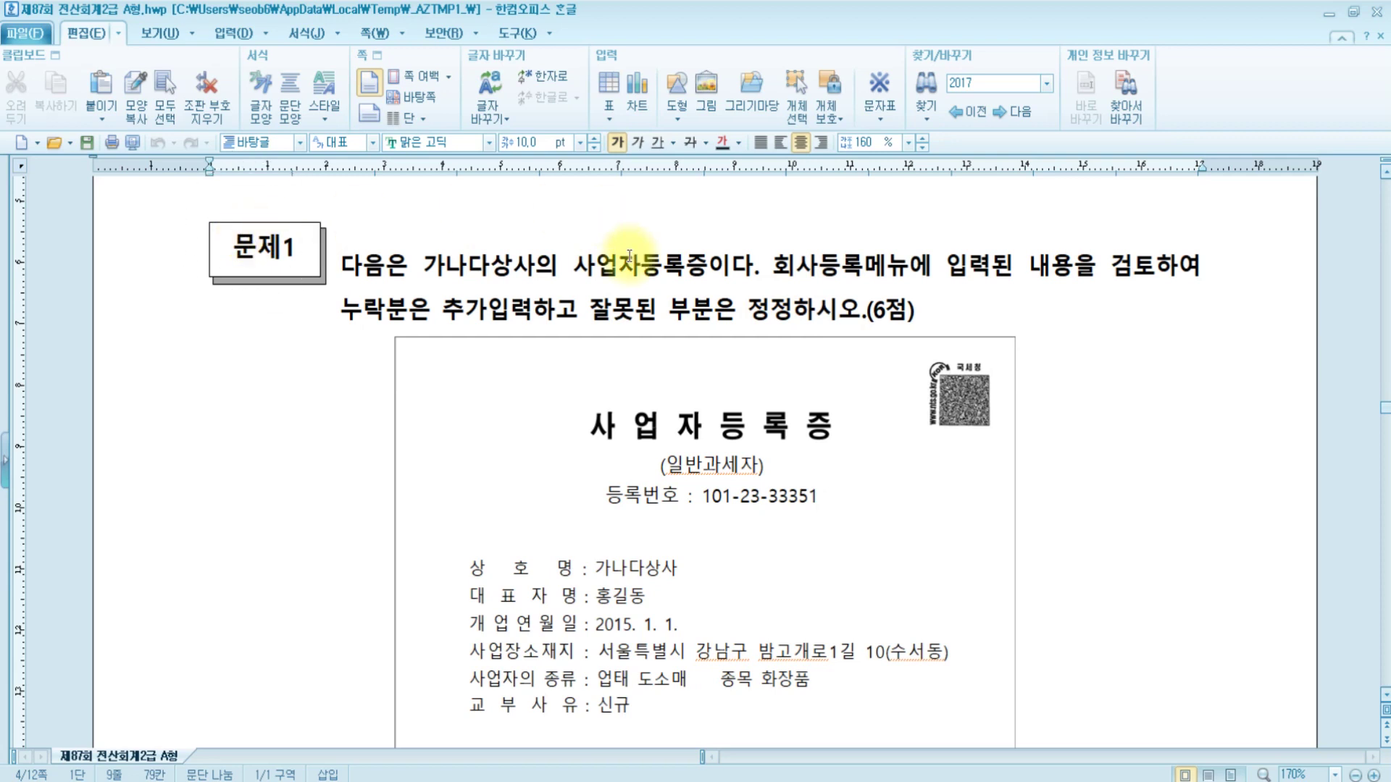
left_click_drag(575, 265, 708, 263)
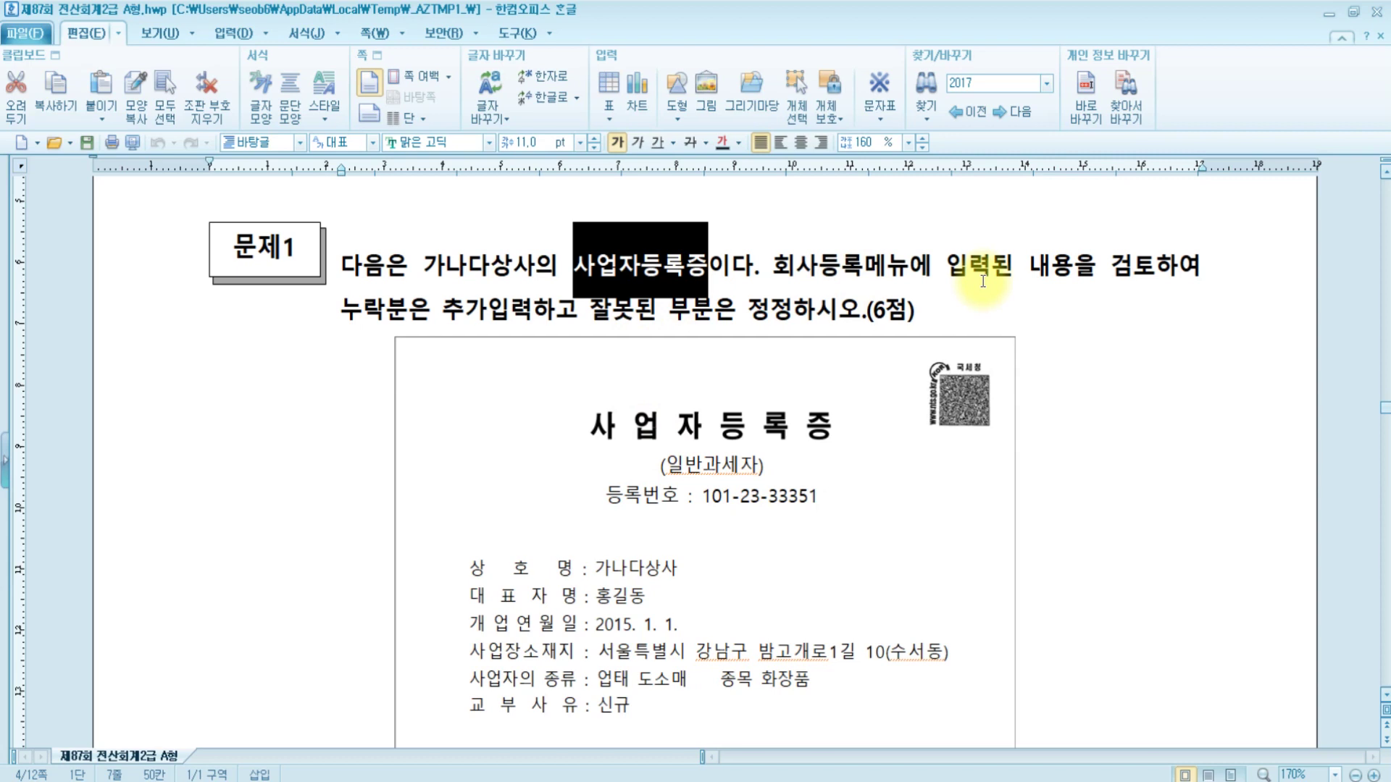
scroll(985, 282, "down", 2)
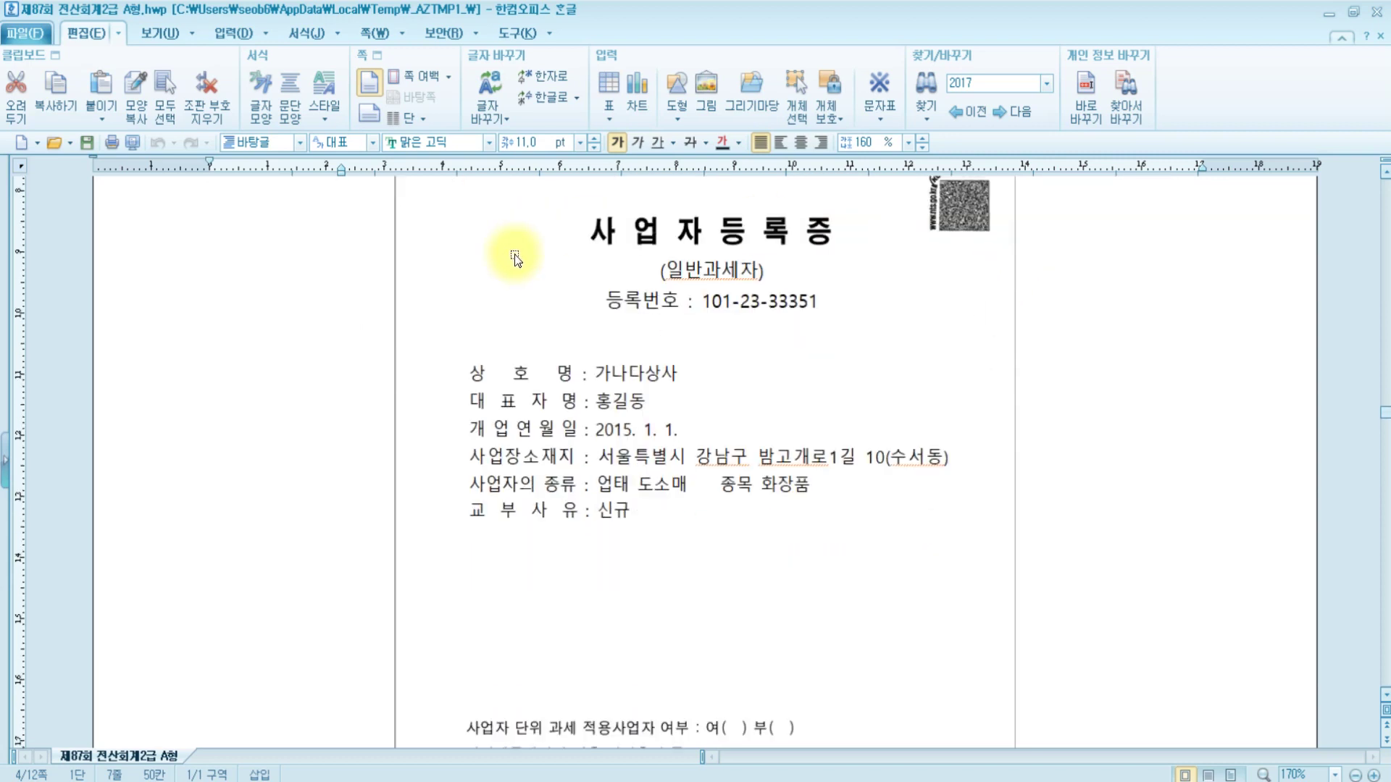
scroll(1017, 379, "down", 5)
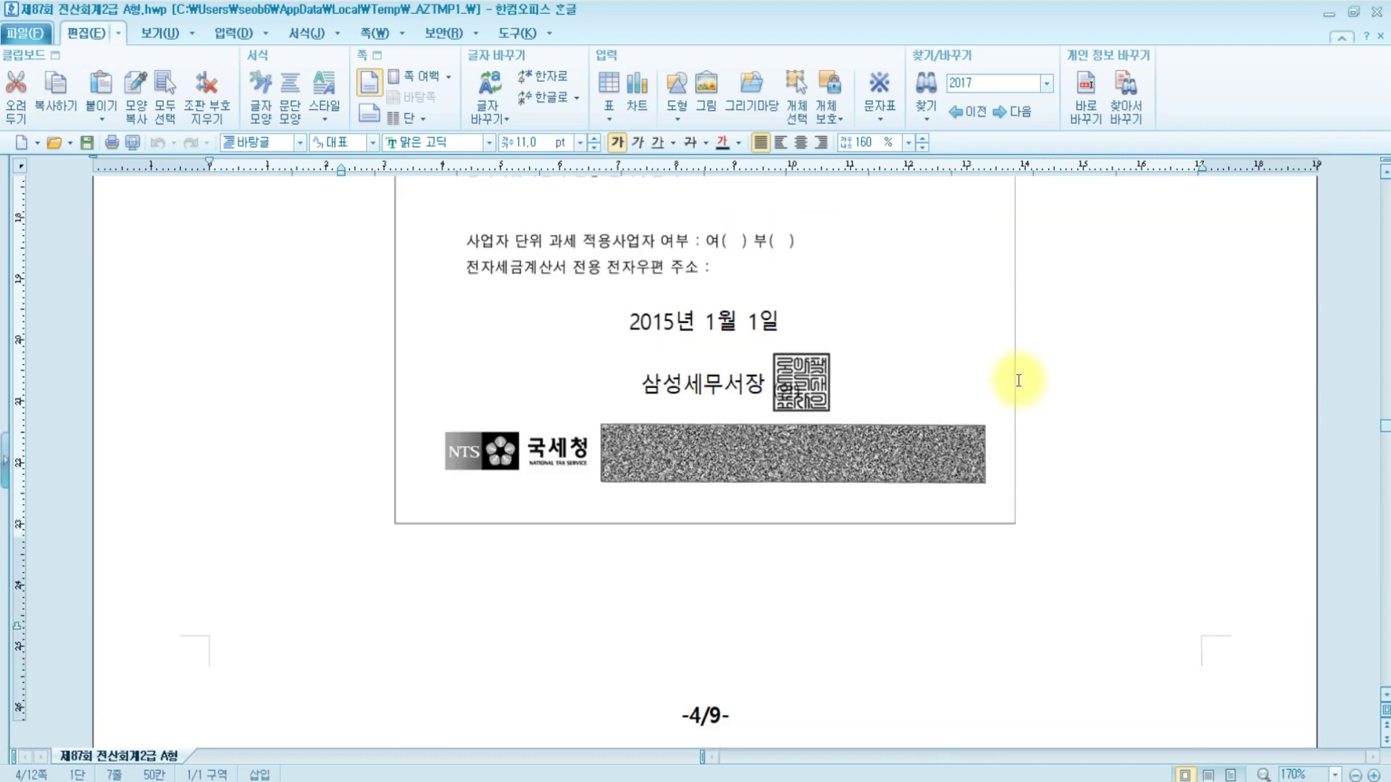
scroll(1018, 380, "down", 3)
scroll(1018, 381, "up", 8)
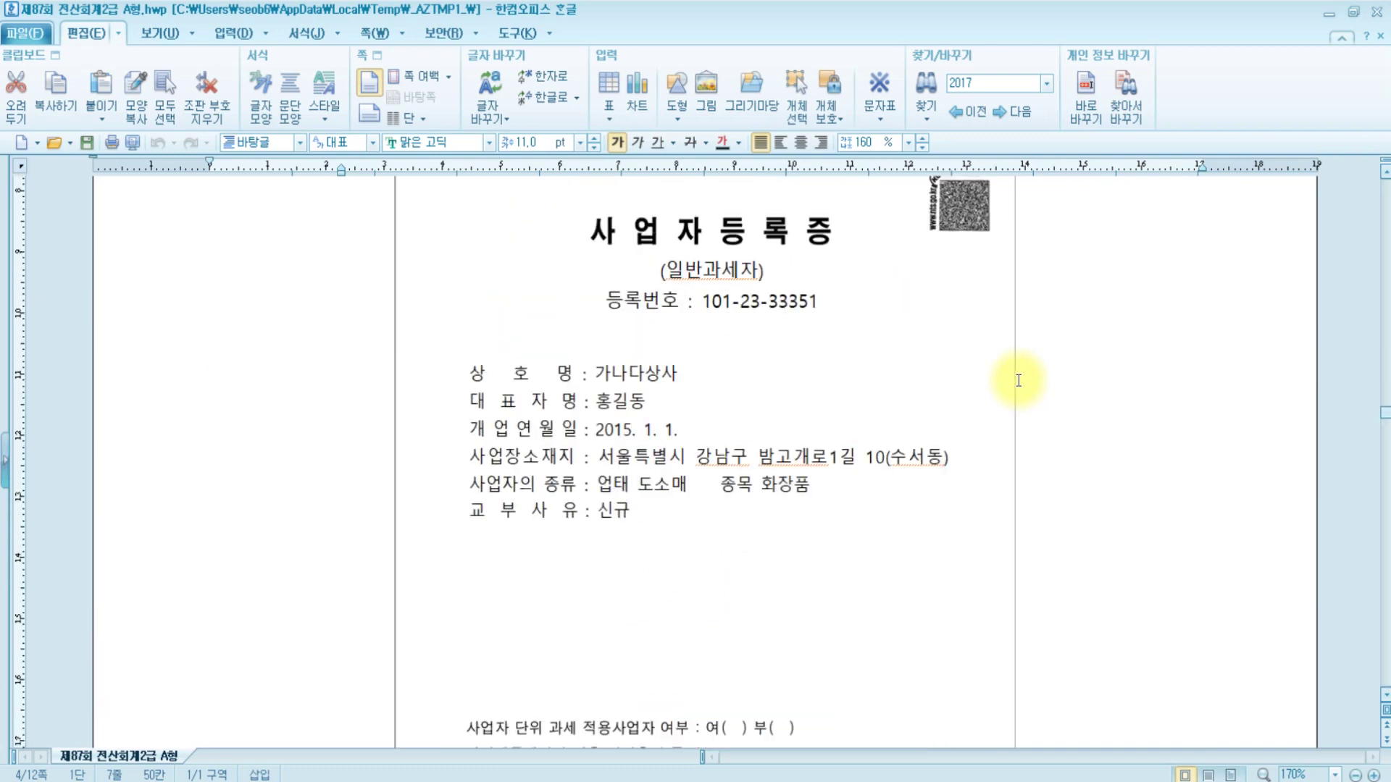
left_click(647, 393)
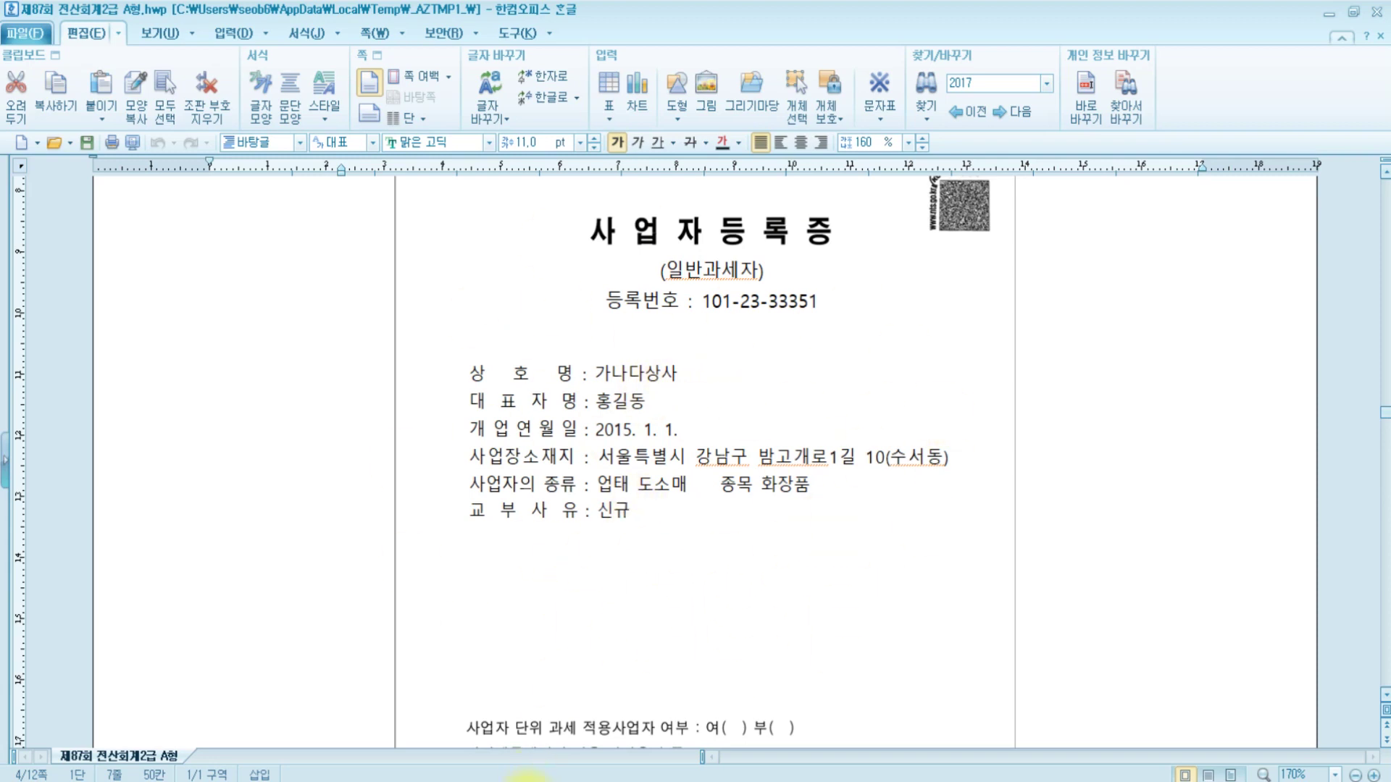
Switch to KcLep, open company registration (회사등록), and compare its entries with the business registration certificate in the exam document.
left_click(514, 779)
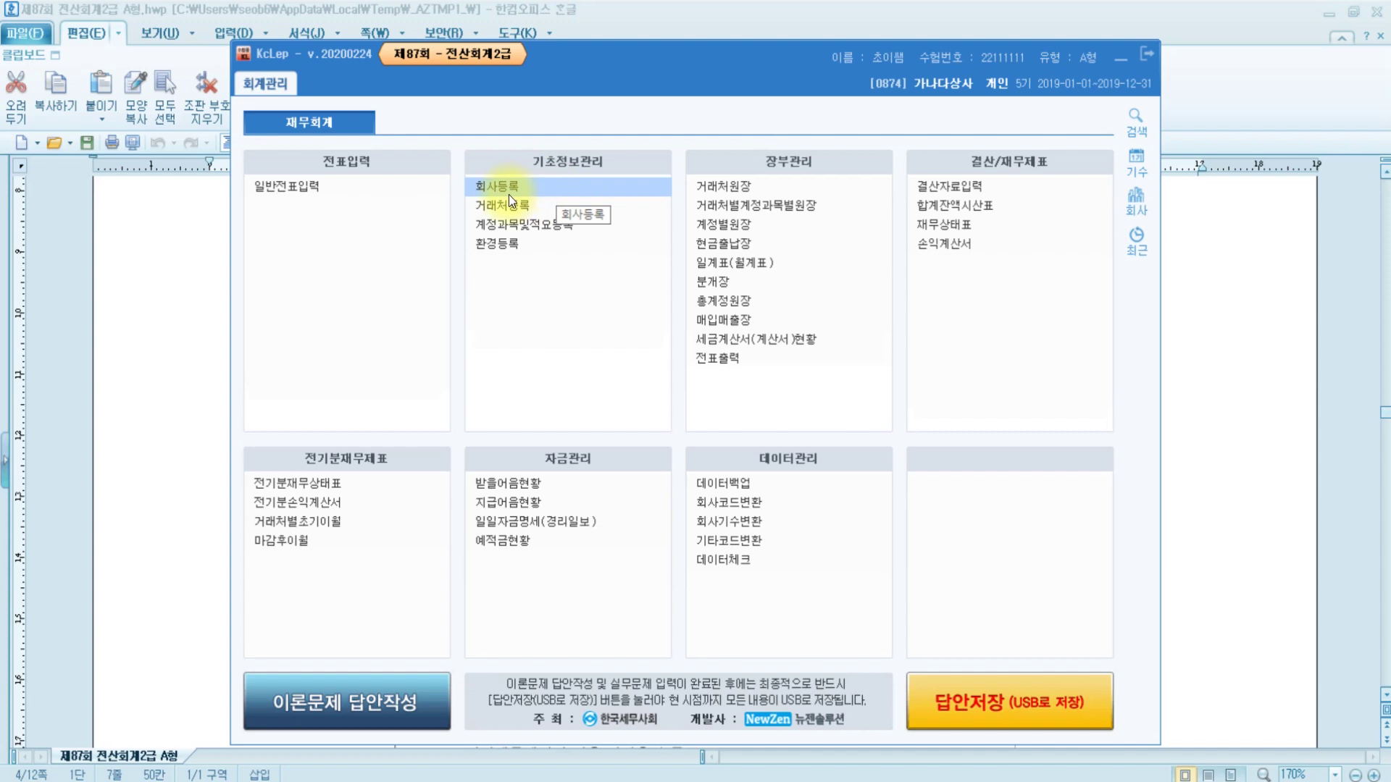
left_click(593, 194)
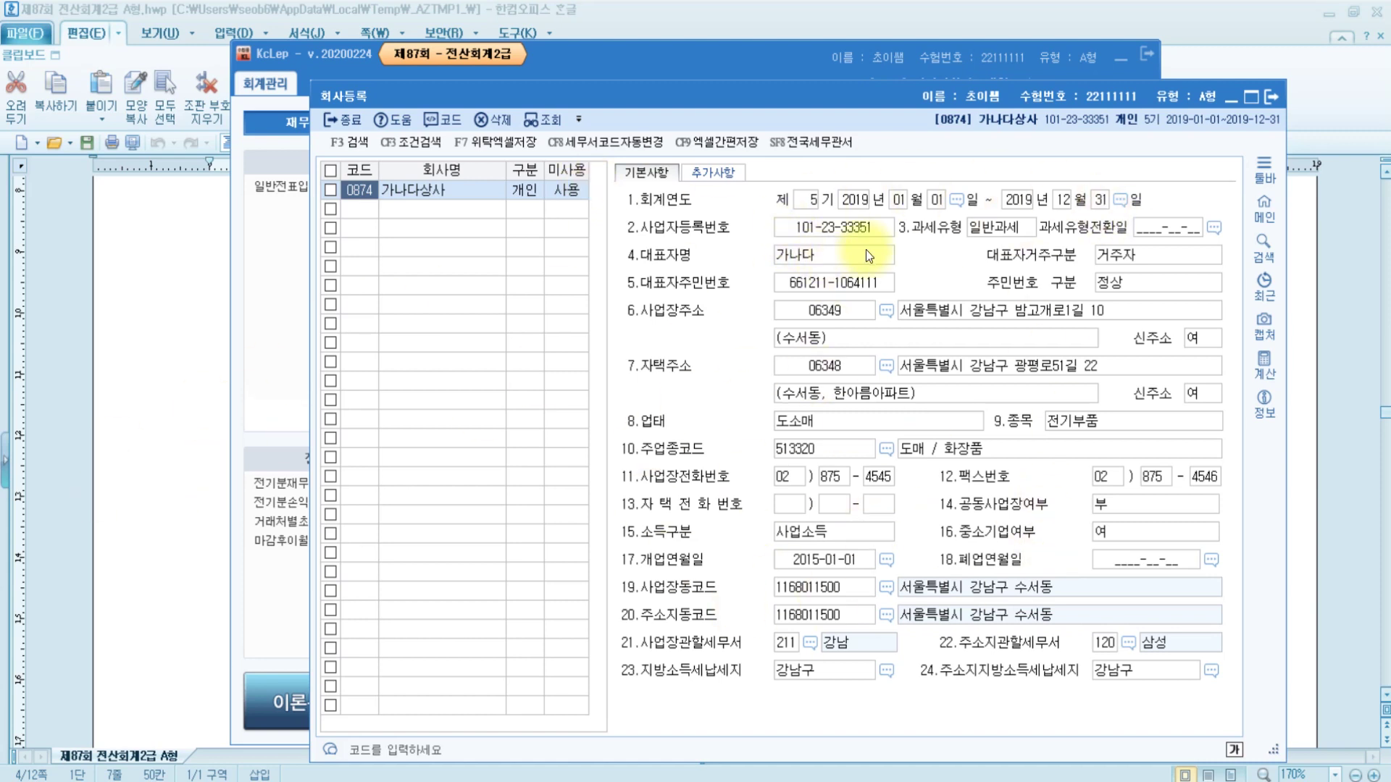
left_click(153, 348)
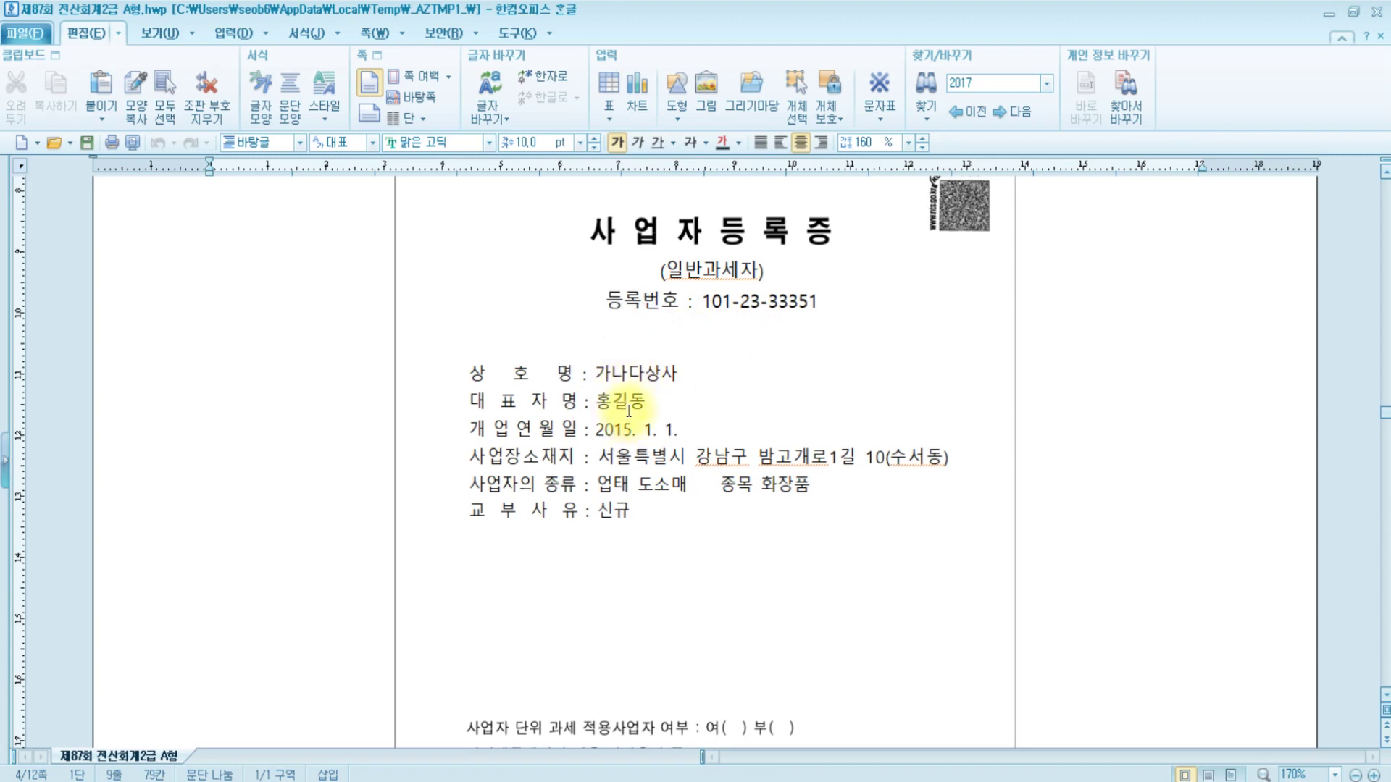
left_click(627, 433)
left_click(626, 463)
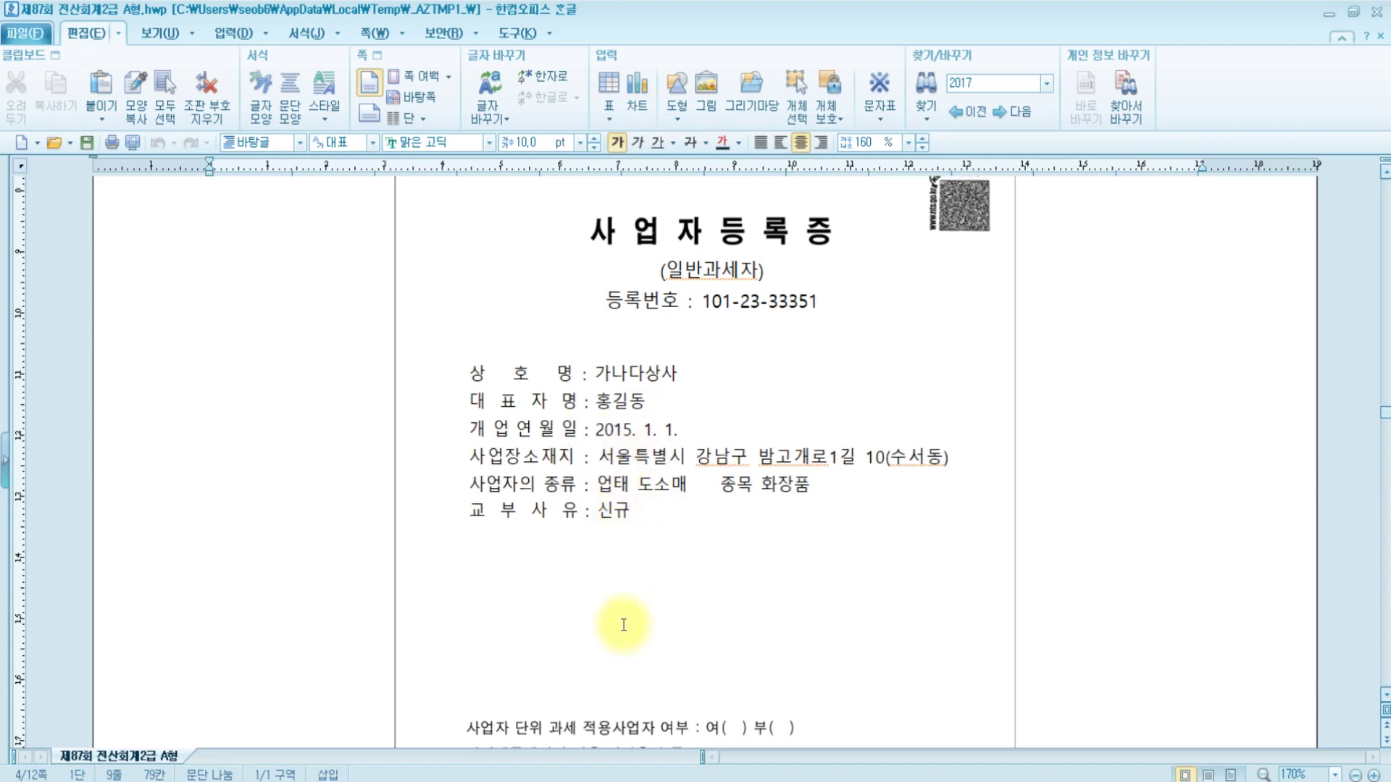
Switch back to KcLep's company registration and replace the representative's name (대표자명) with the one on the certificate.
key("alt+Tab")
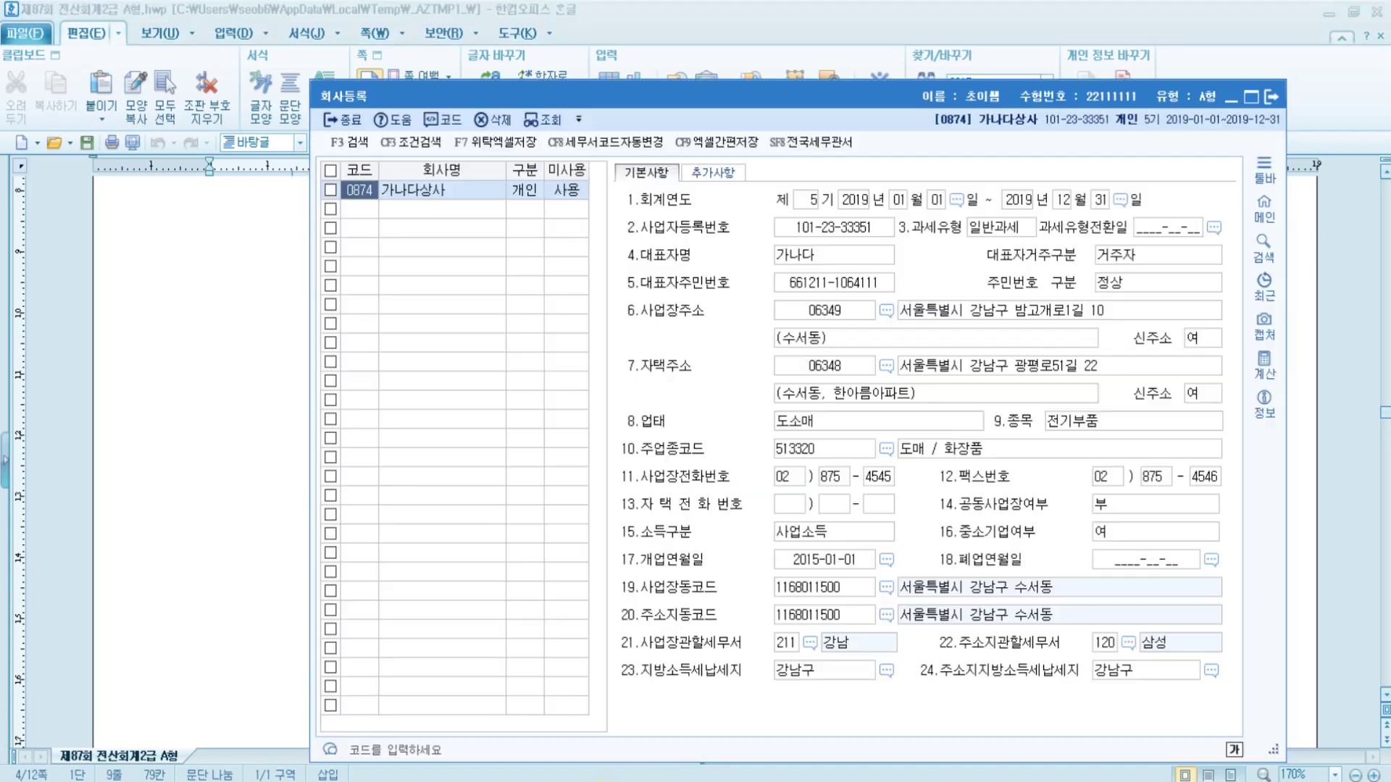
left_click(811, 254)
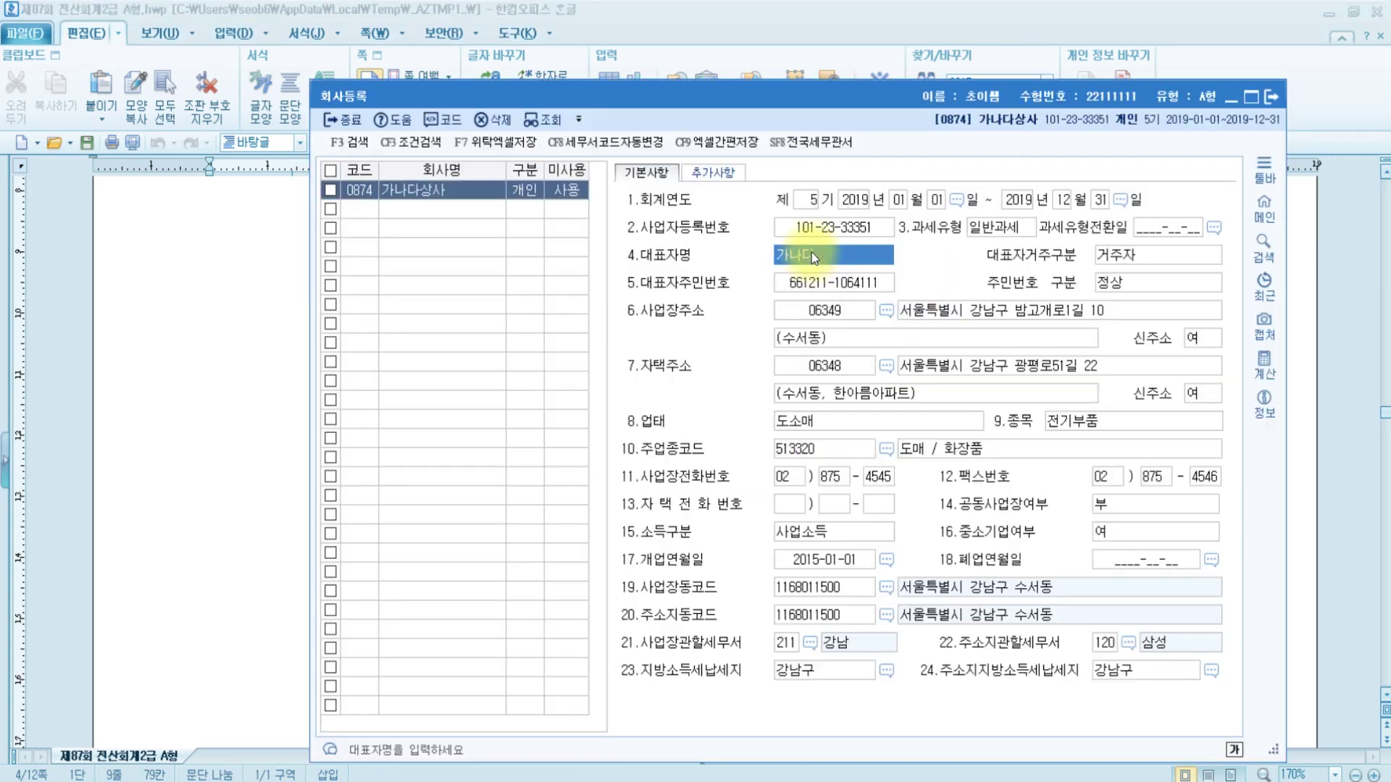
type("홍길동")
key("Return")
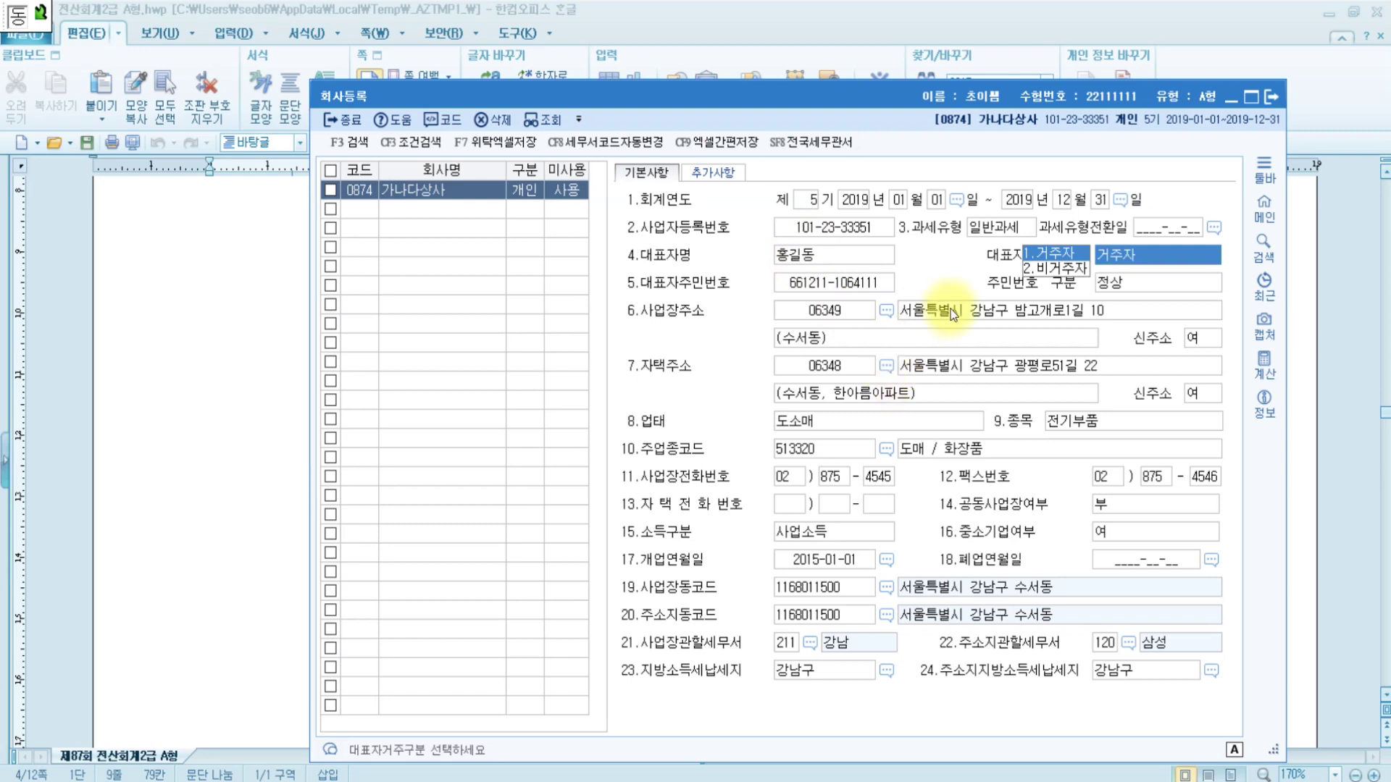
Check the business address and set the business item (종목) to 화장품.
left_click(1124, 317)
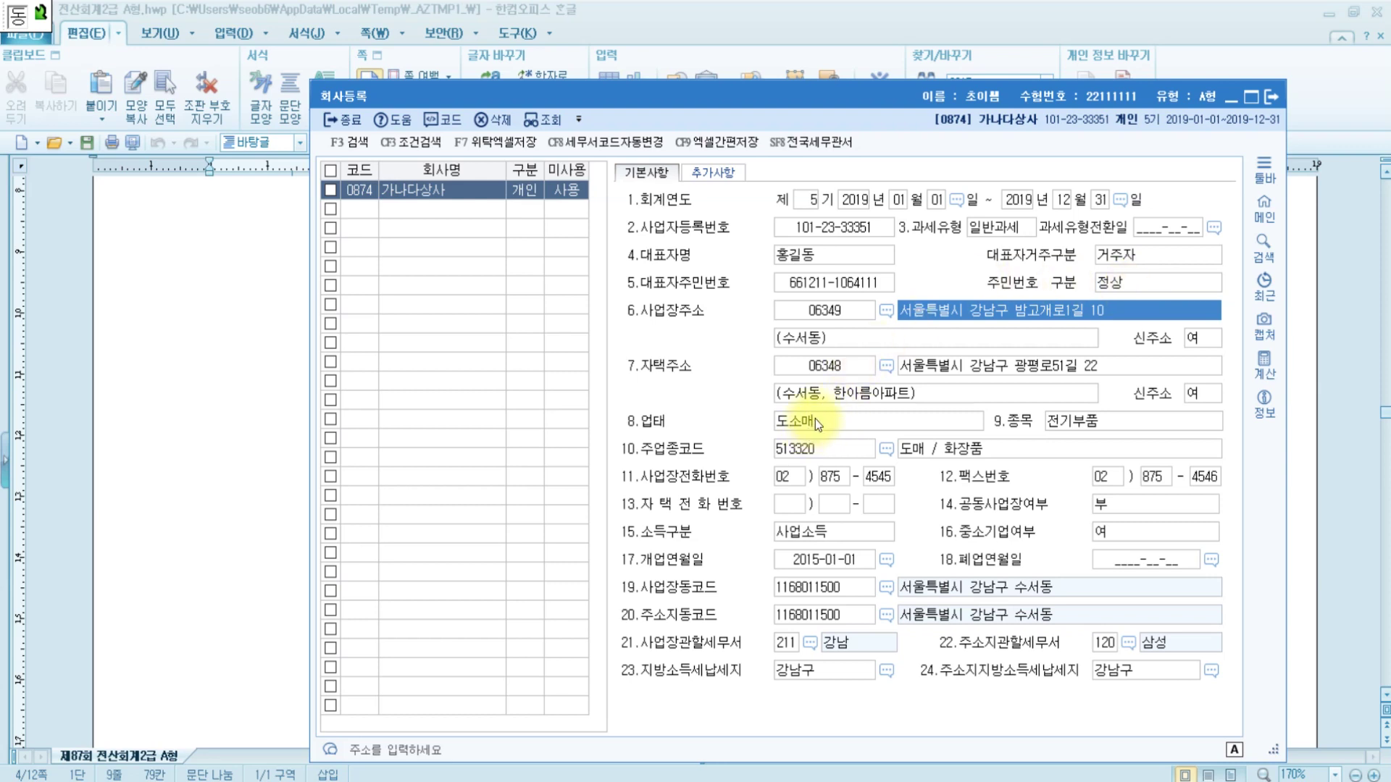
left_click(1103, 427)
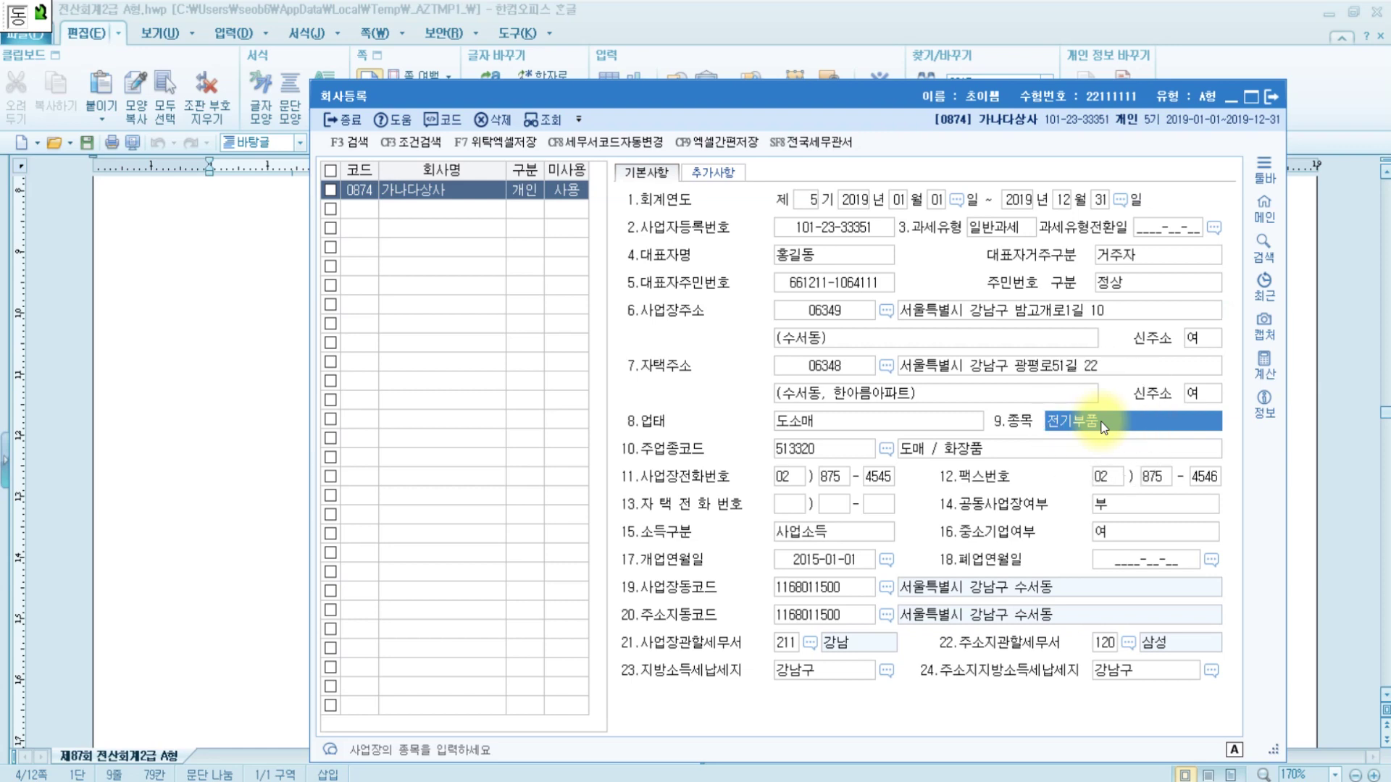
type("화장품")
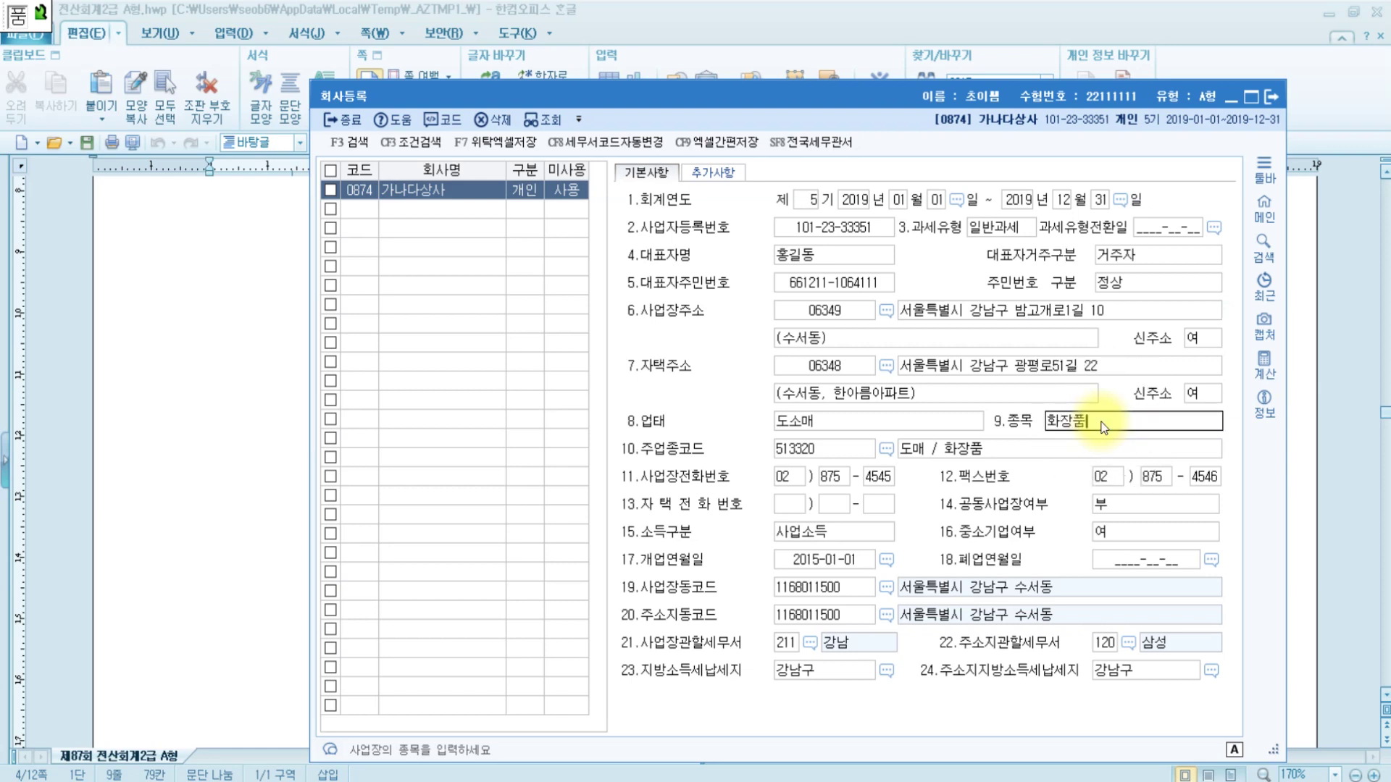
key("Return")
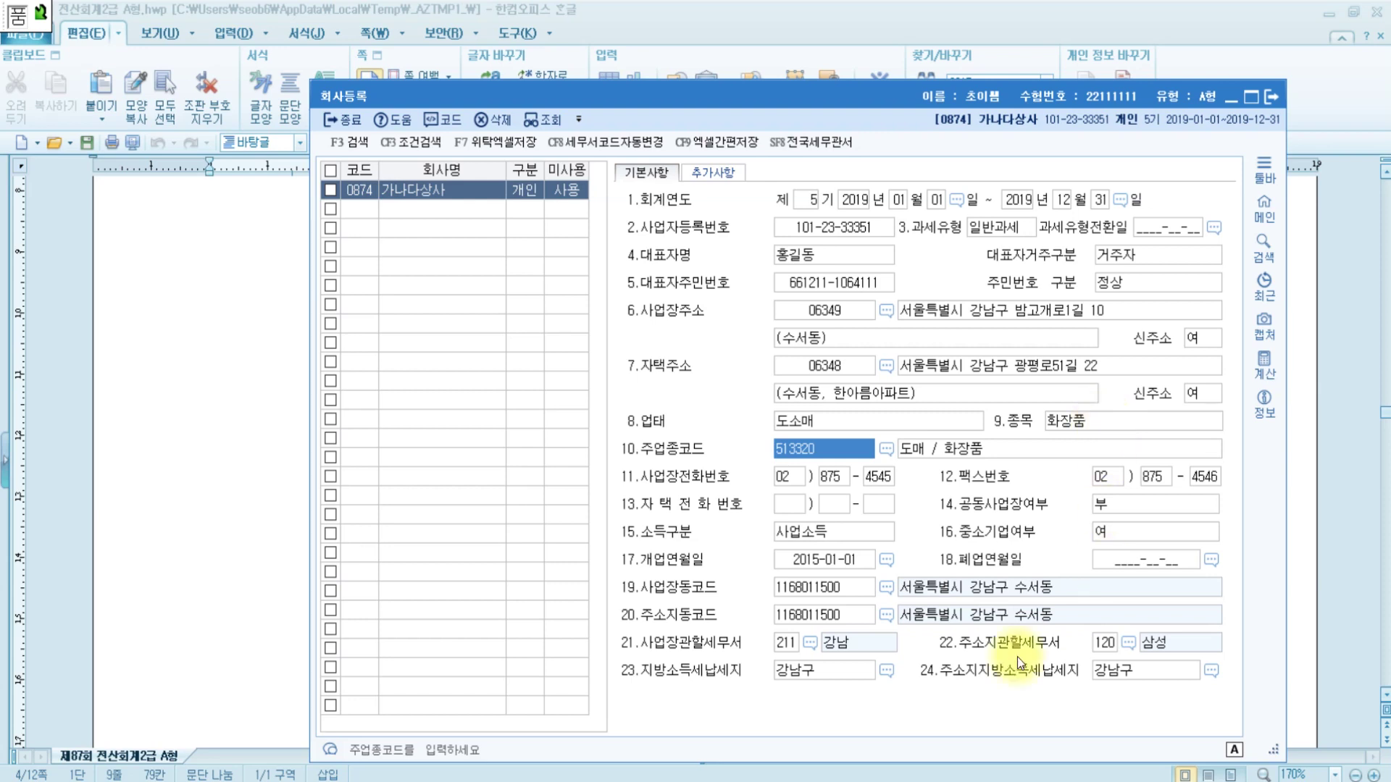
Look up 삼성 and set the tax office for the business location (사업장관할세무서) to 120 삼성.
left_click_drag(811, 93, 698, 51)
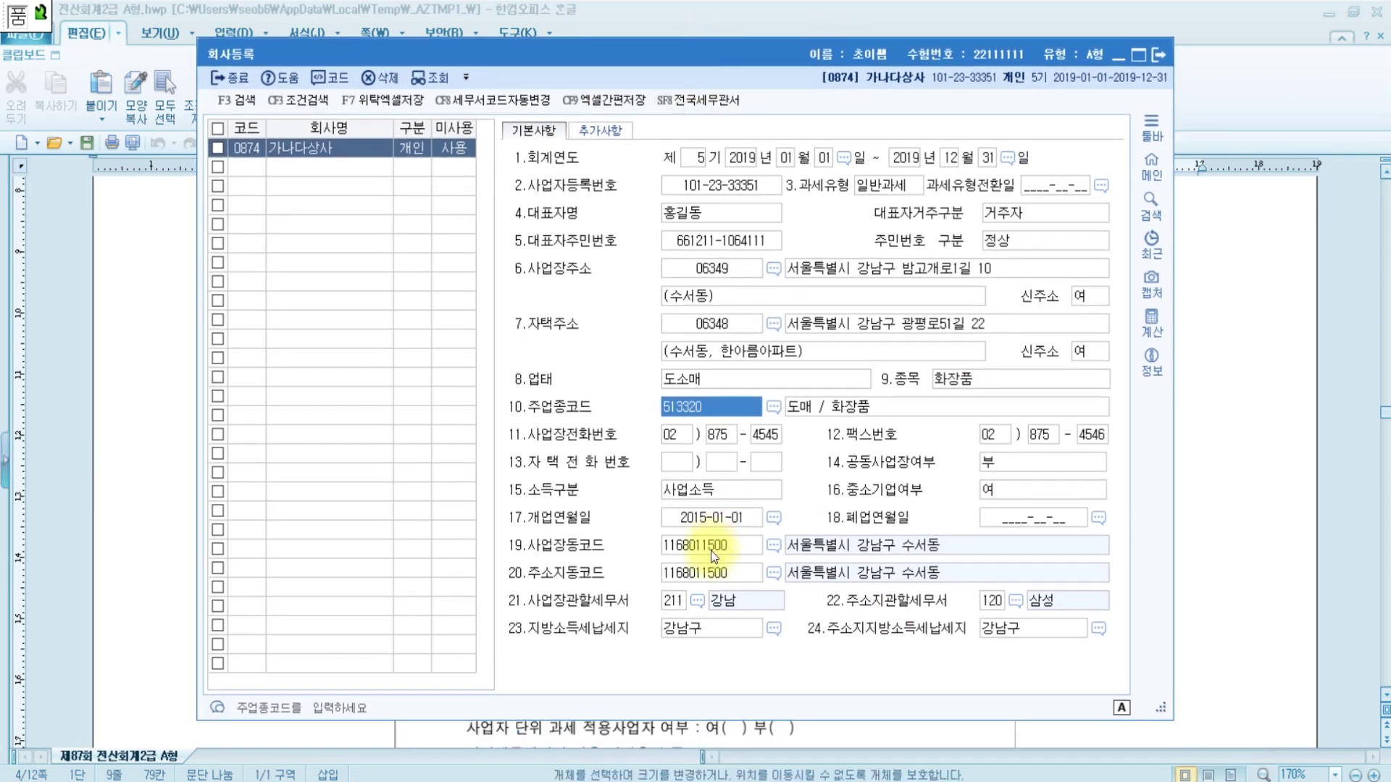
left_click(676, 602)
key("F2")
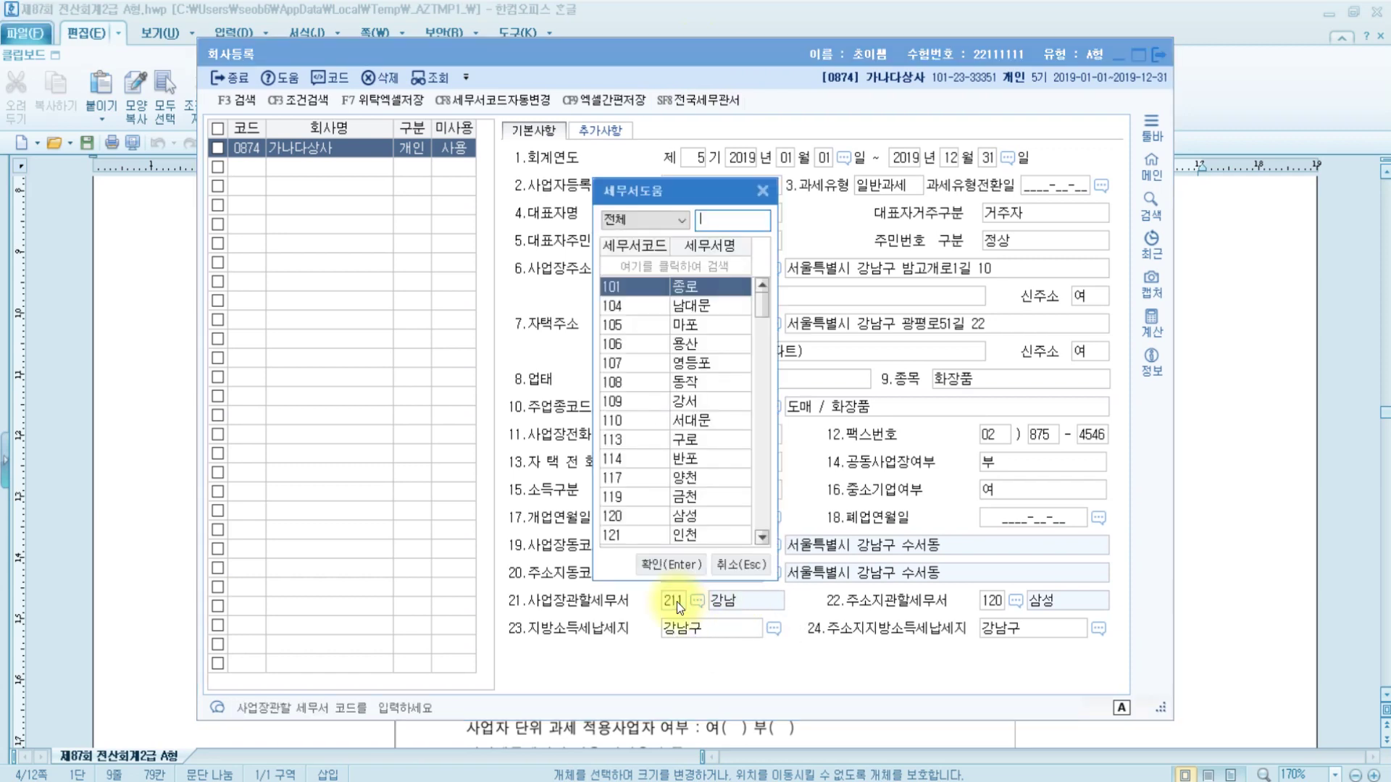
type("삼성")
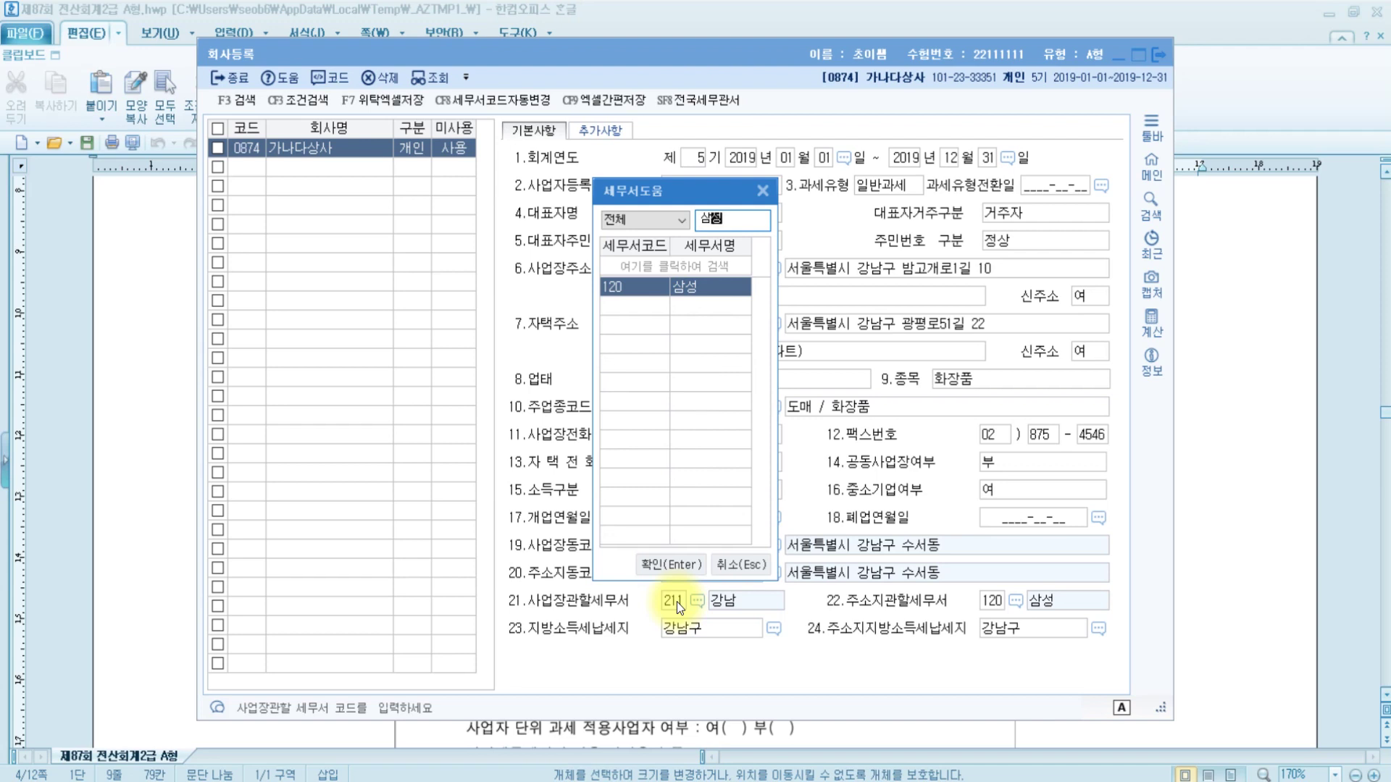
key("Return")
key("Return")
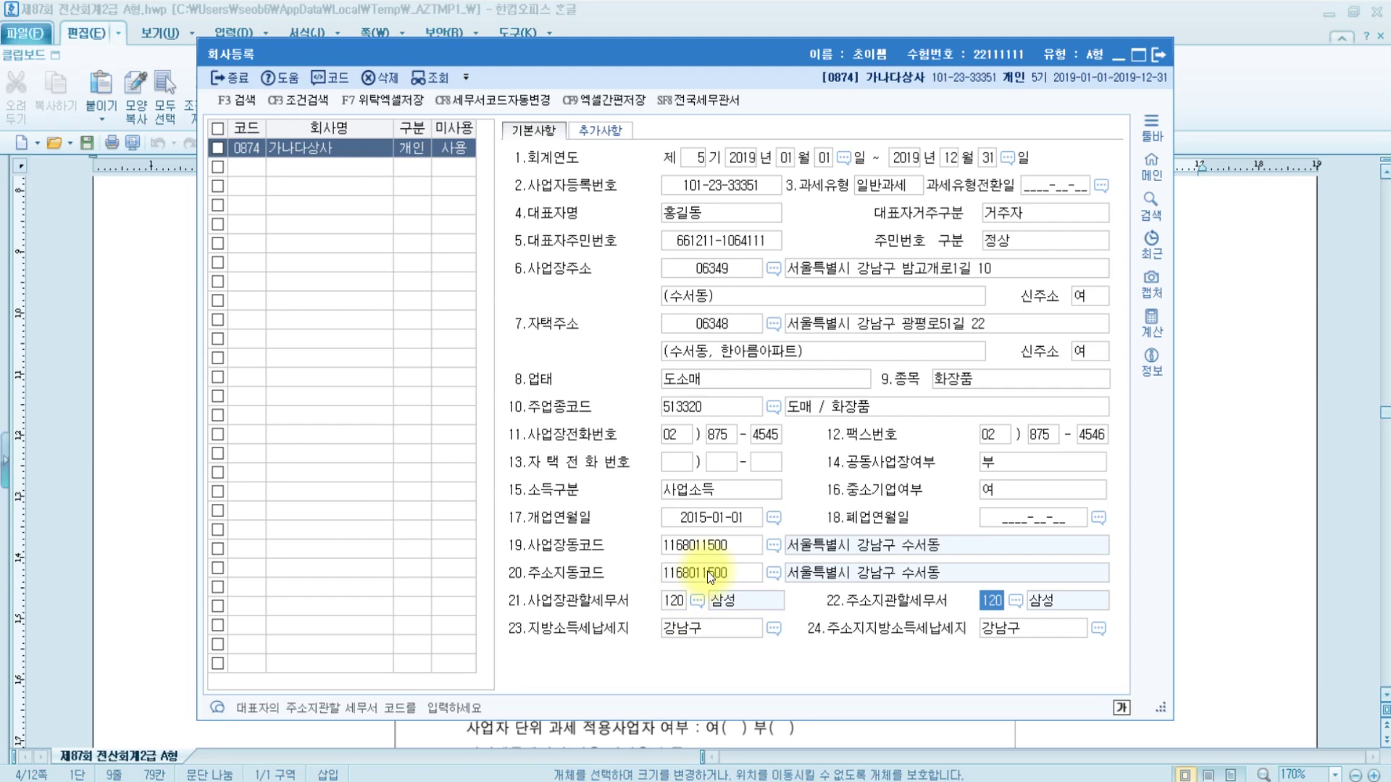
Review the corrected business item and tax office fields, and close the company registration form.
left_click(694, 220)
left_click(963, 380)
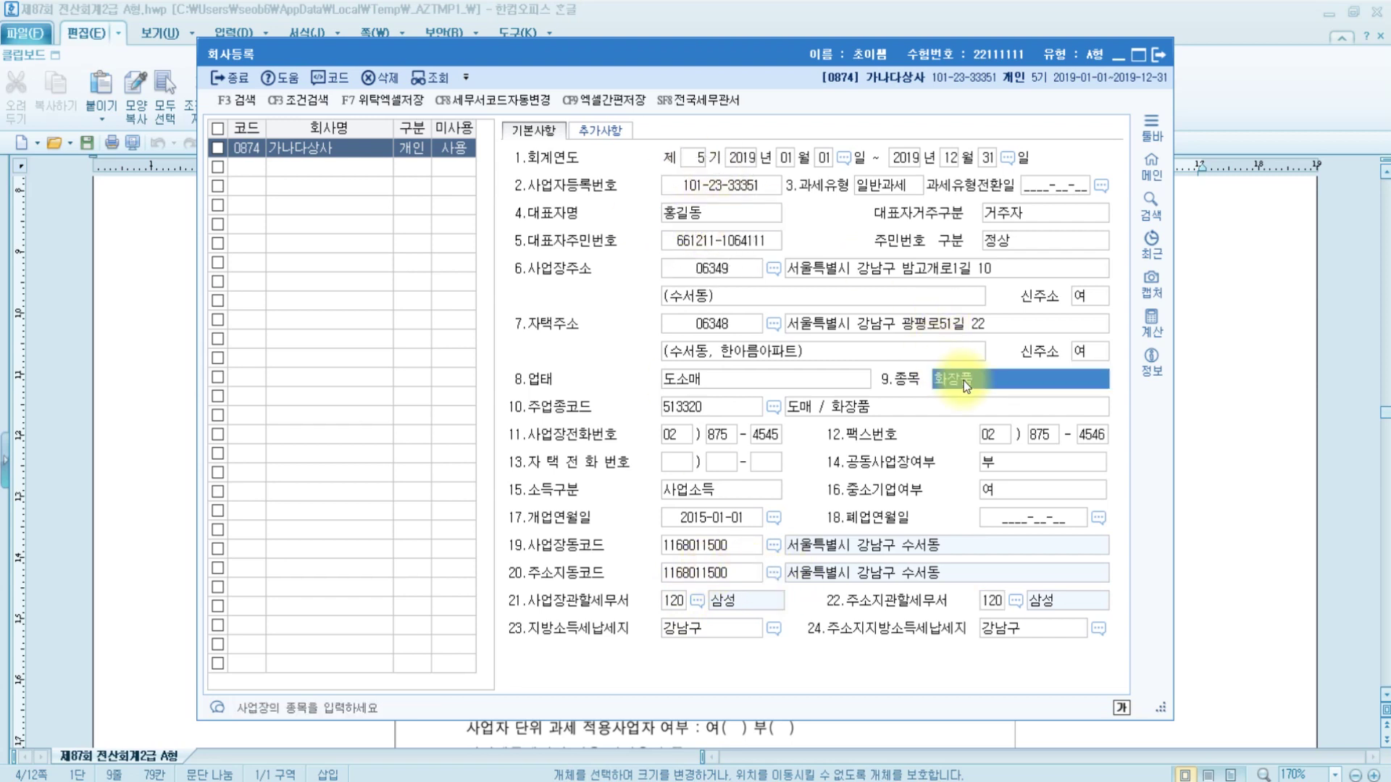
left_click(667, 604)
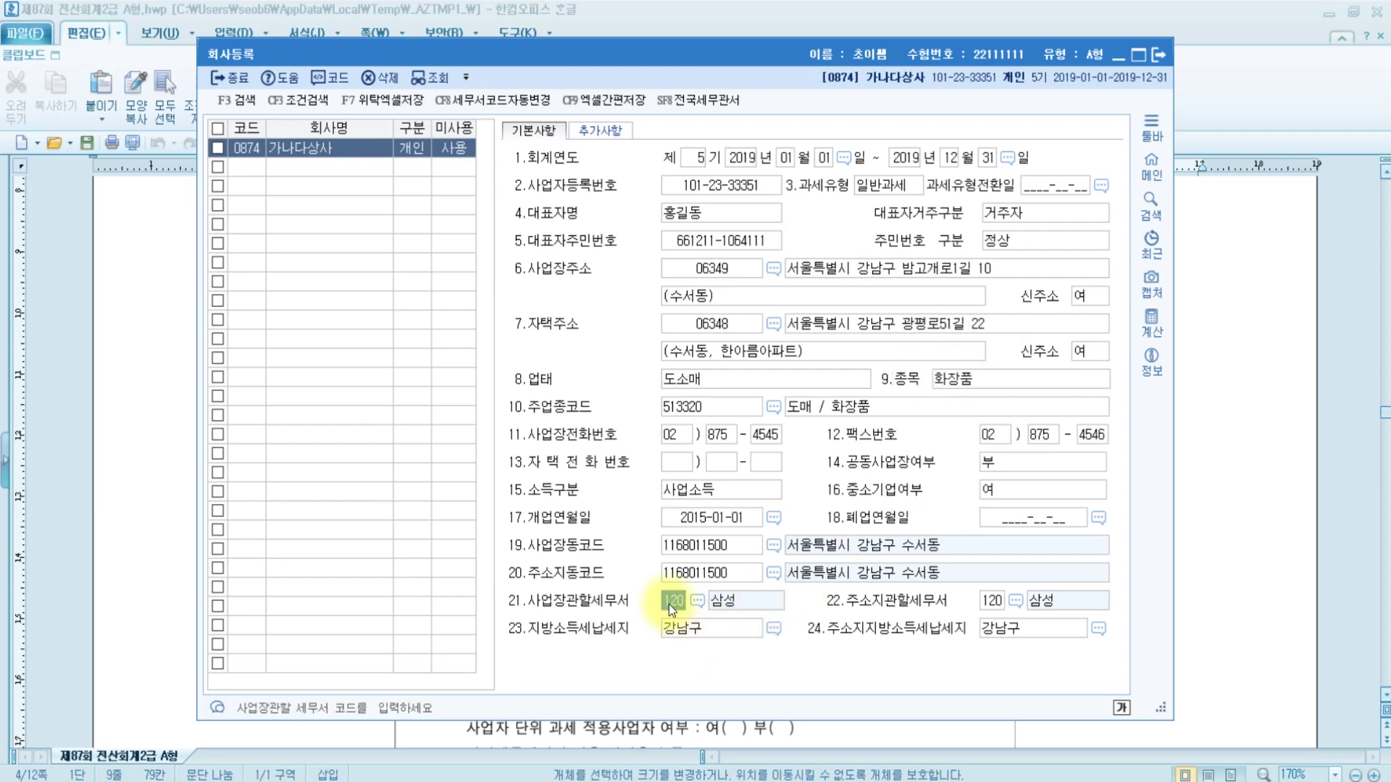
left_click(1154, 55)
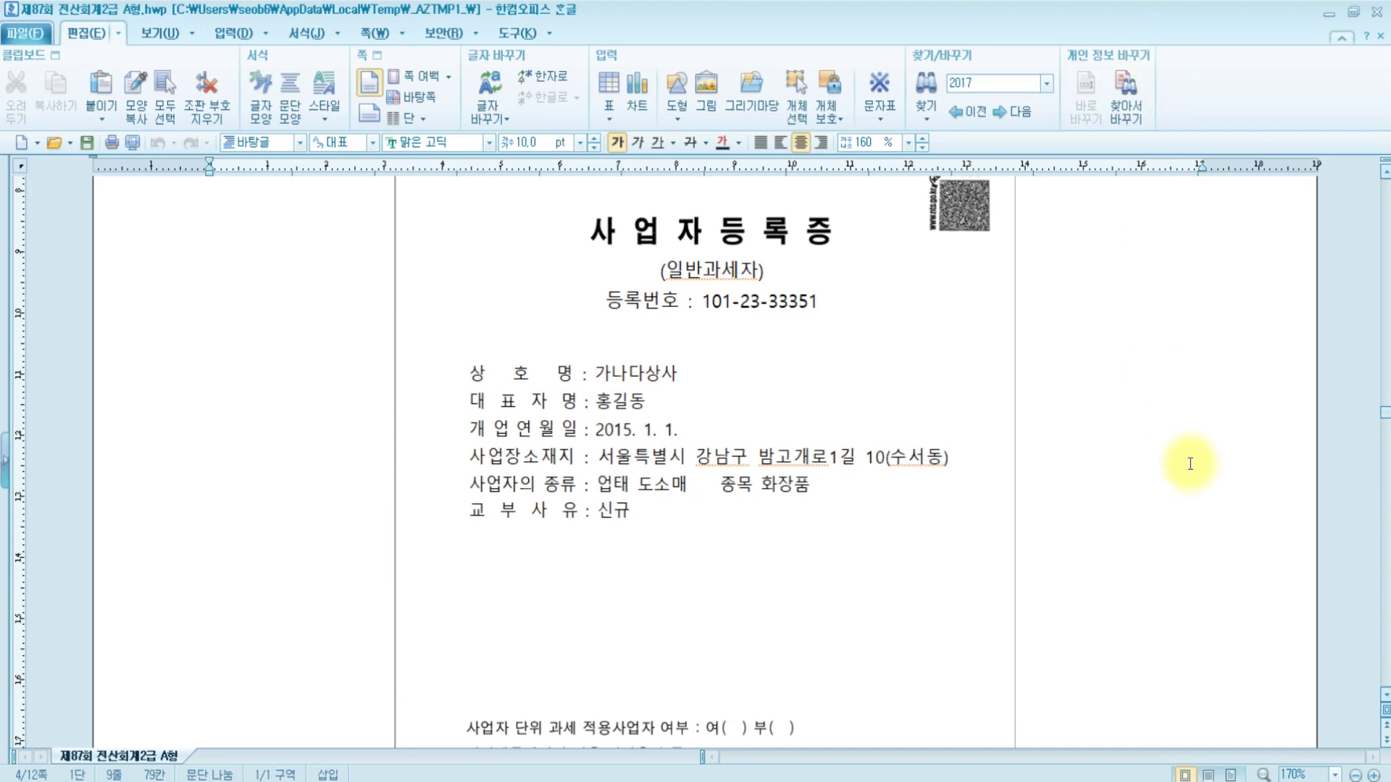
Review the balance sheet given in Problem 2 (문제2) of the exam document and open the prior-period balance sheet (전기분재무상태표) in KcLep.
scroll(1188, 462, "down", 10)
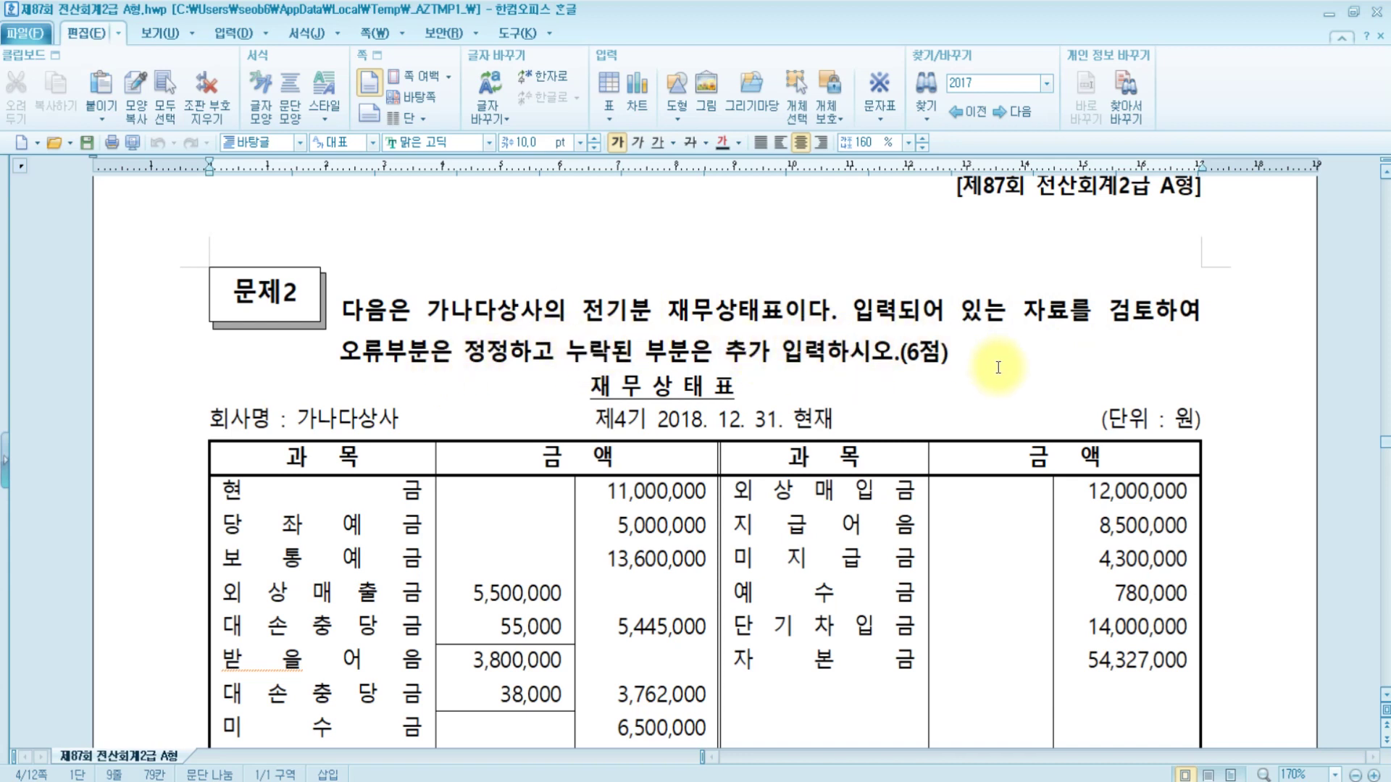
scroll(998, 367, "down", 3)
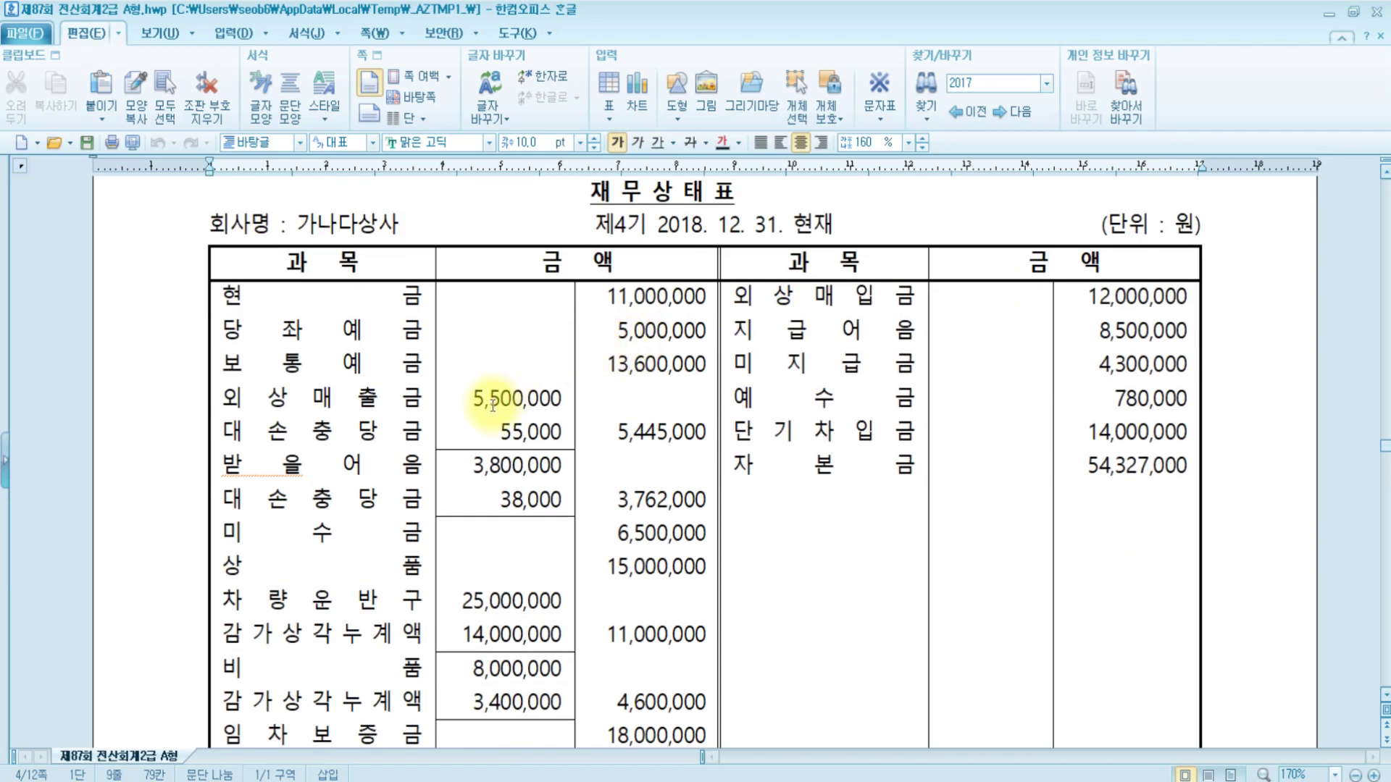
scroll(493, 404, "down", 4)
scroll(493, 404, "up", 4)
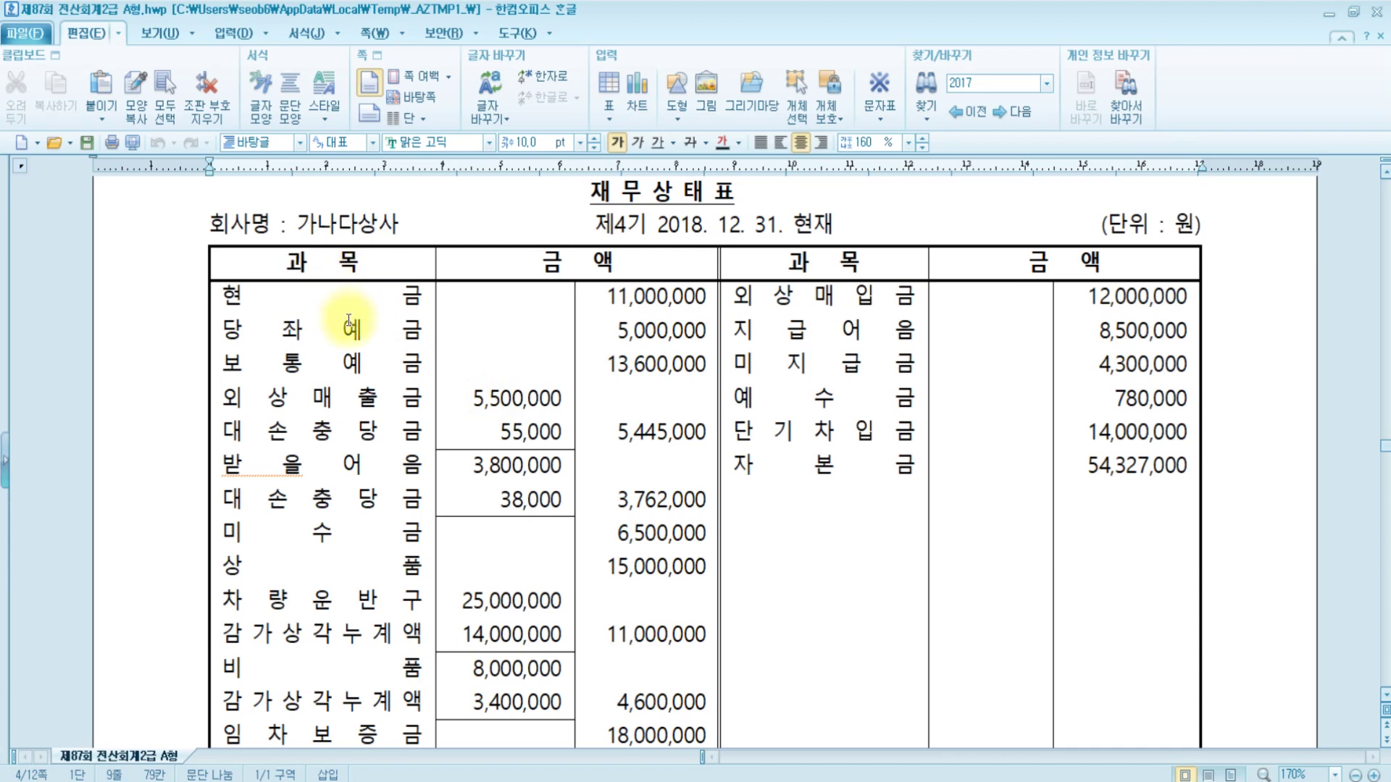
left_click(516, 781)
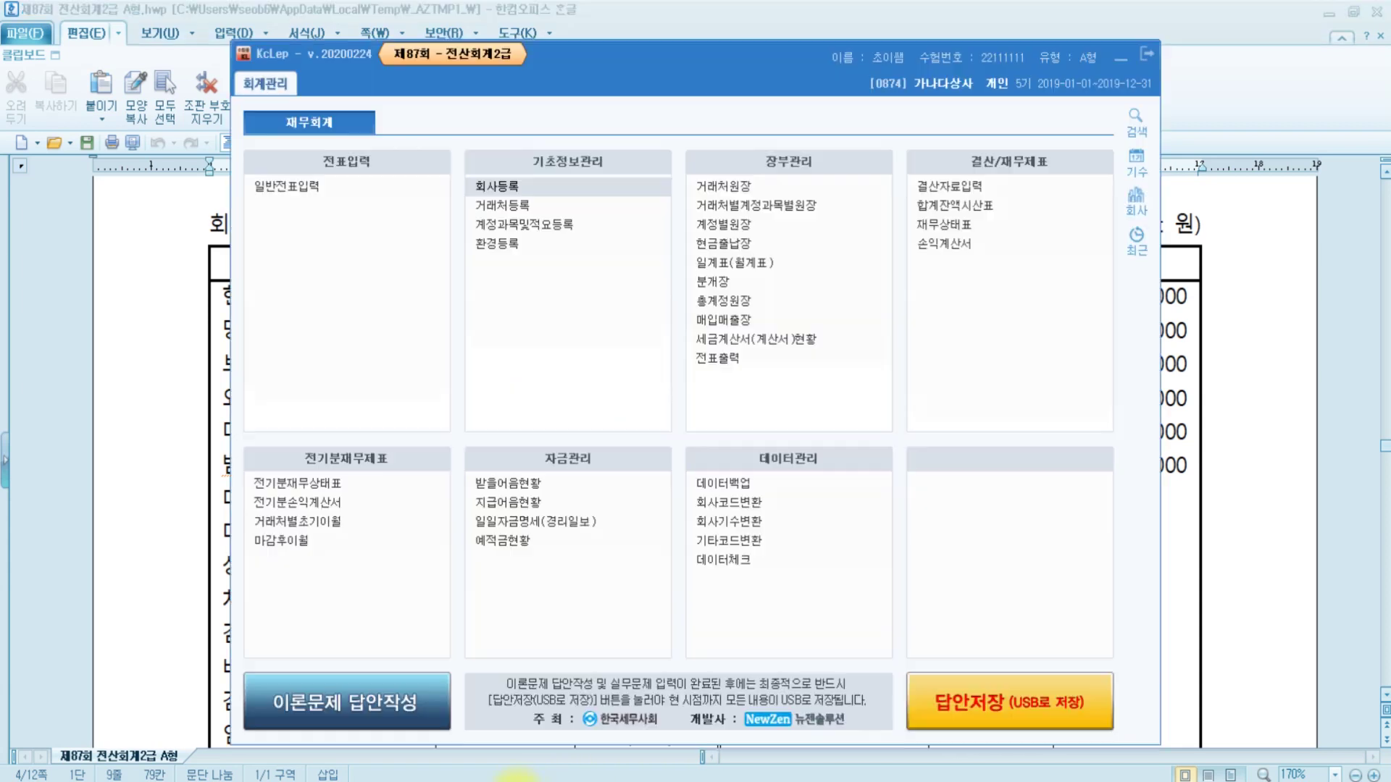
left_click(316, 482)
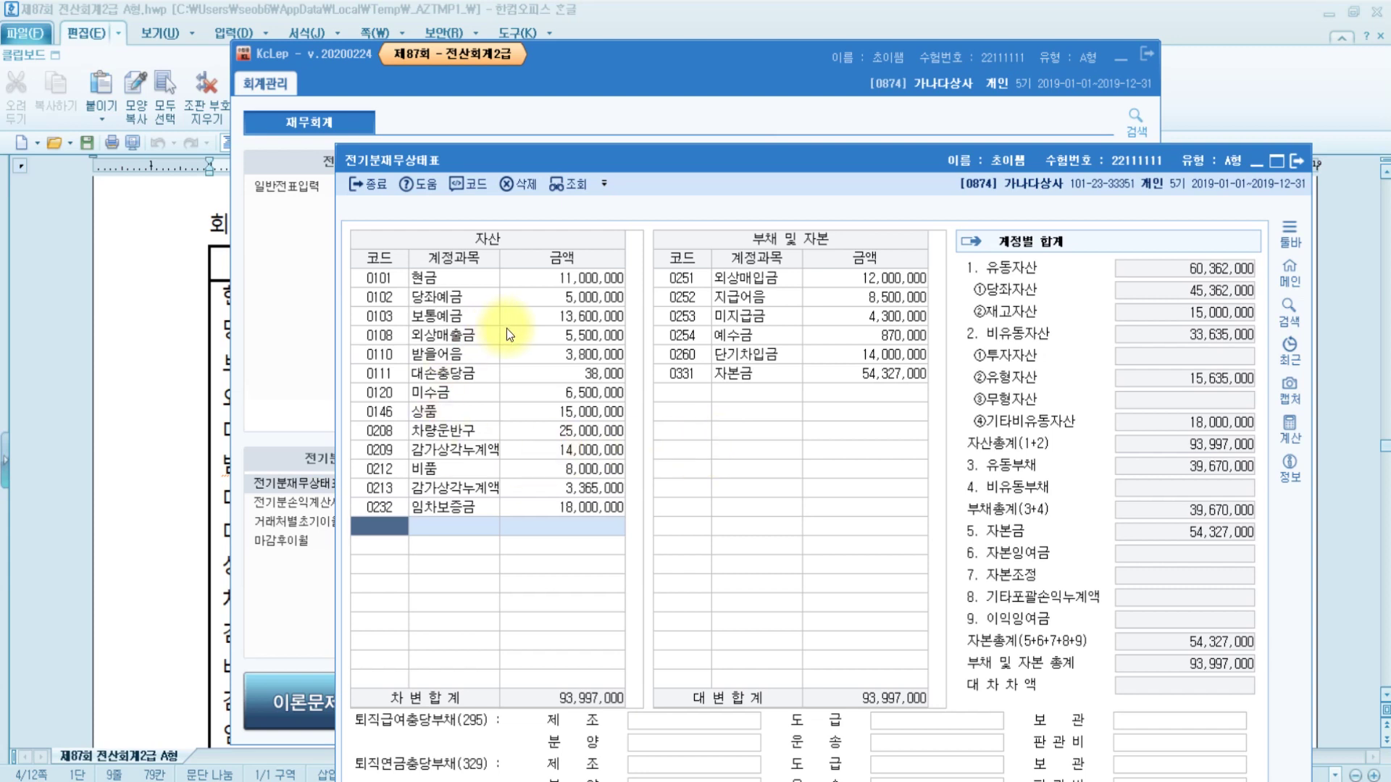
Add account 0109 대손충당금 (외상매출금) to the asset side of the prior-period balance sheet with an amount of 55,000.
left_click(580, 339)
left_click(577, 341)
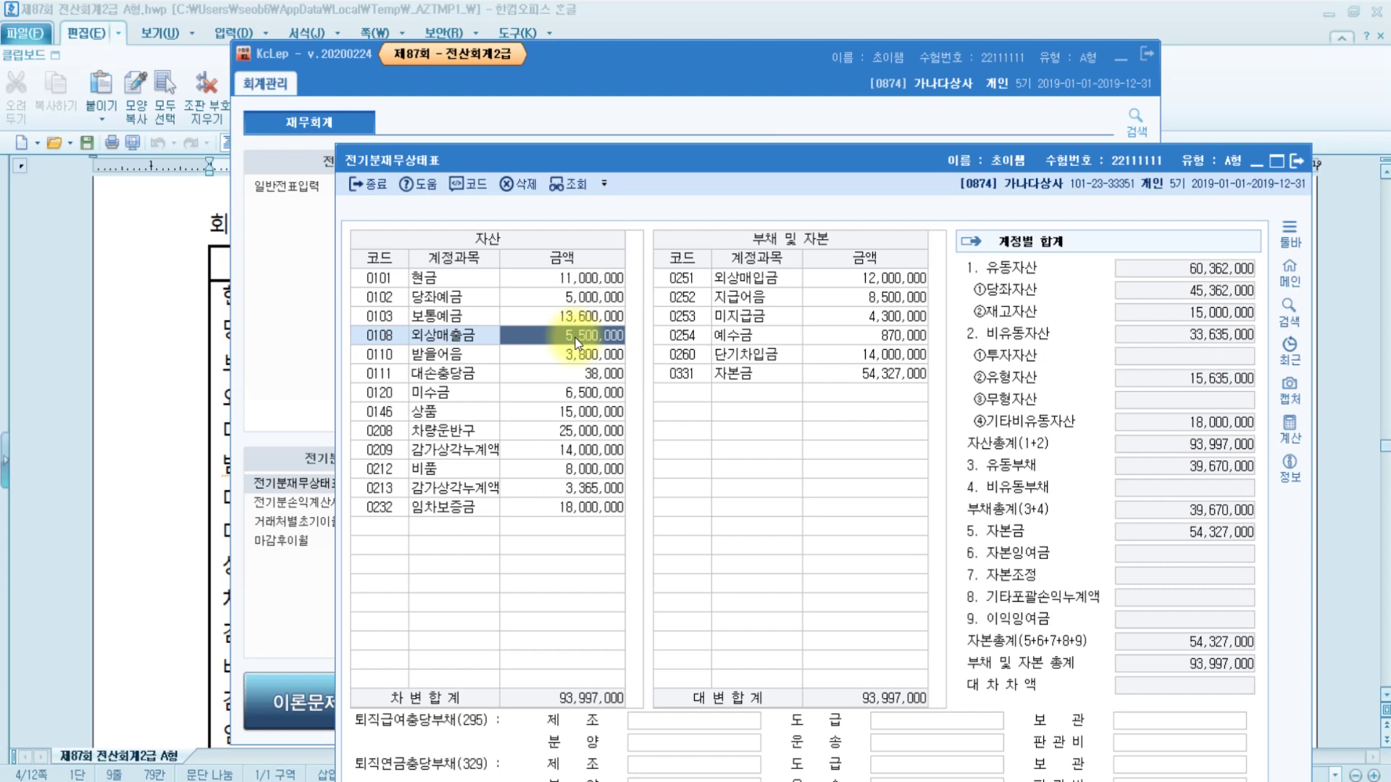
left_click(380, 526)
type("대손")
key("Return")
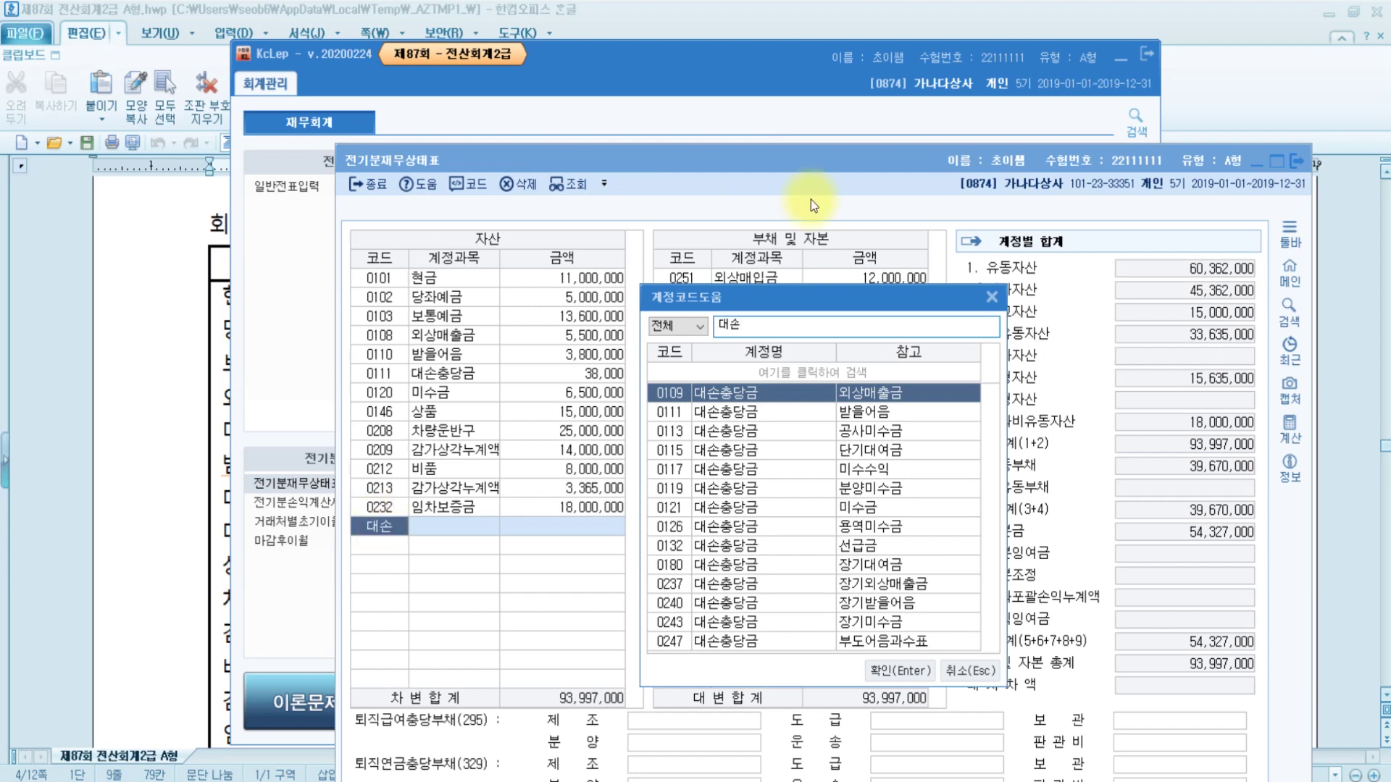
left_click(893, 391)
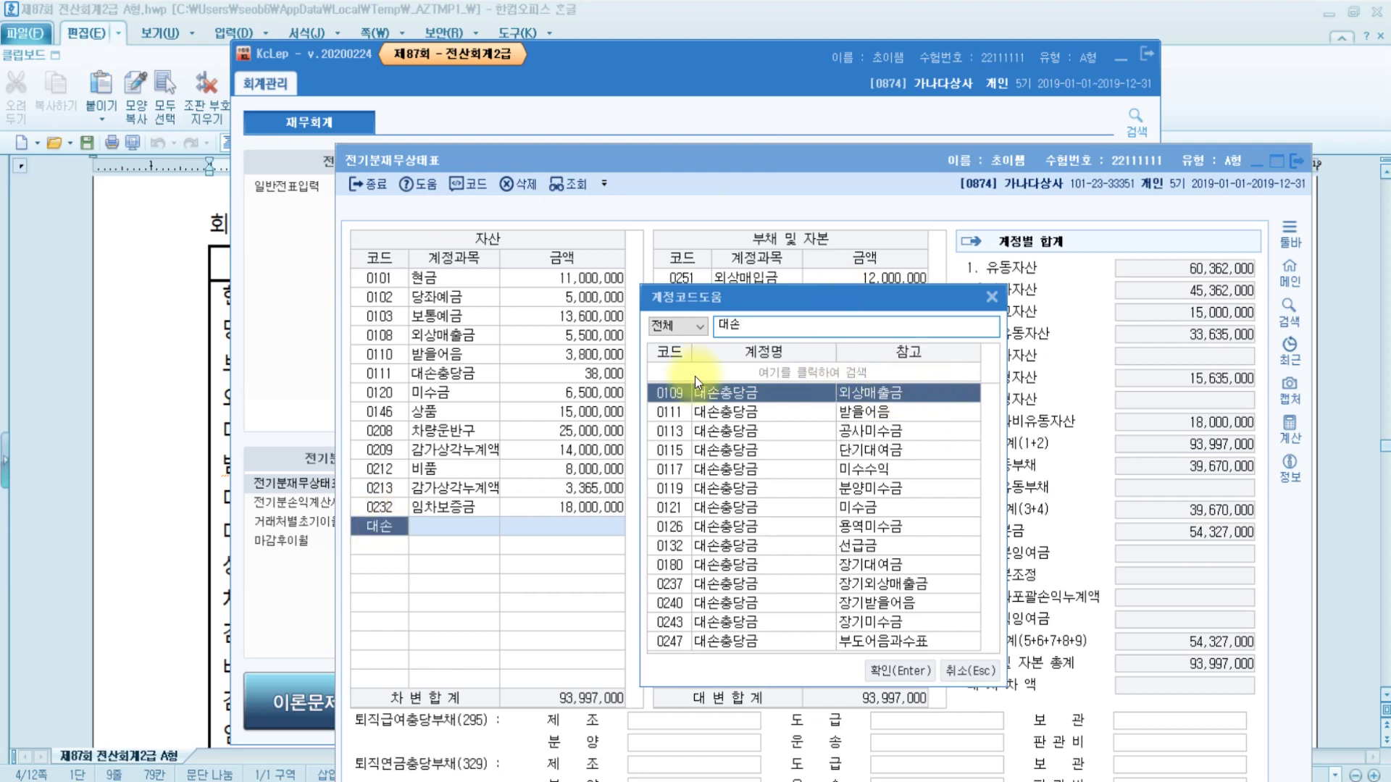
left_click(901, 670)
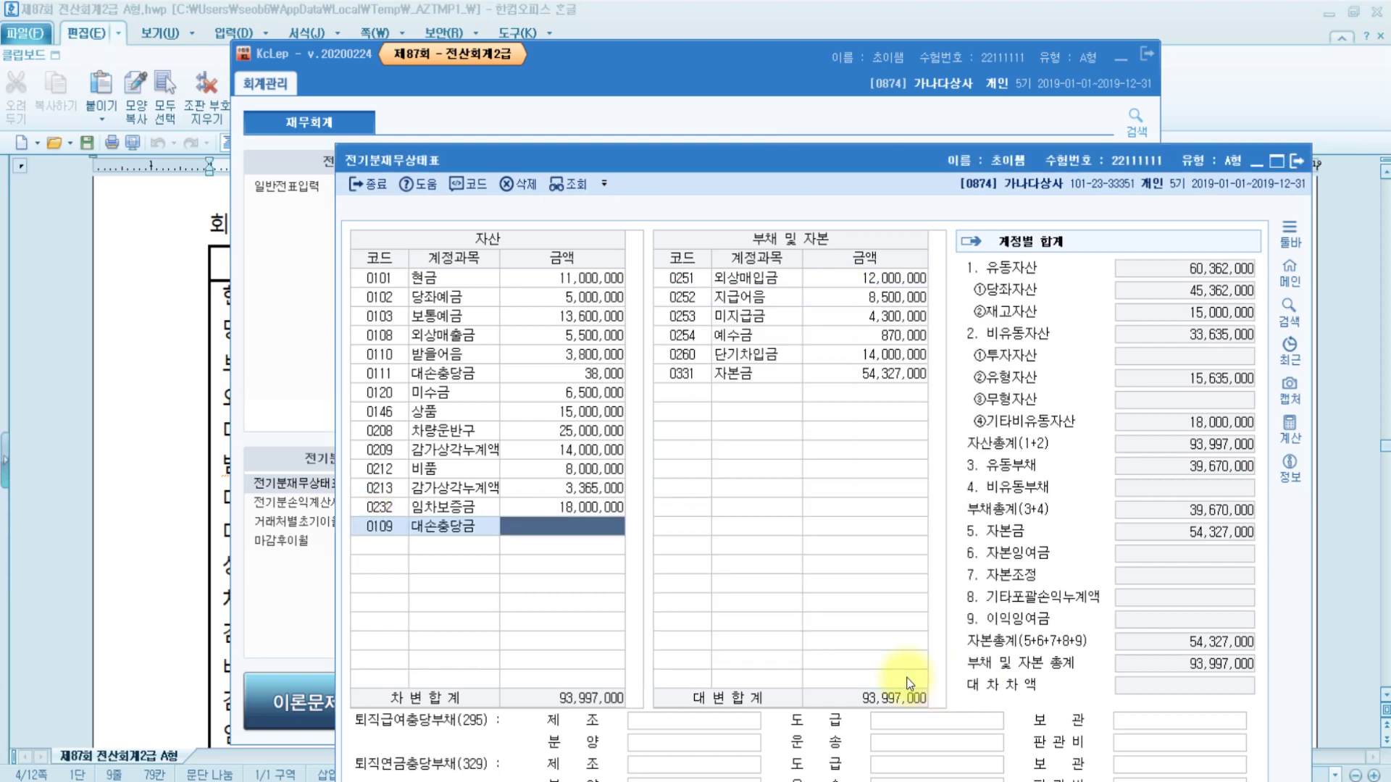
left_click(560, 532)
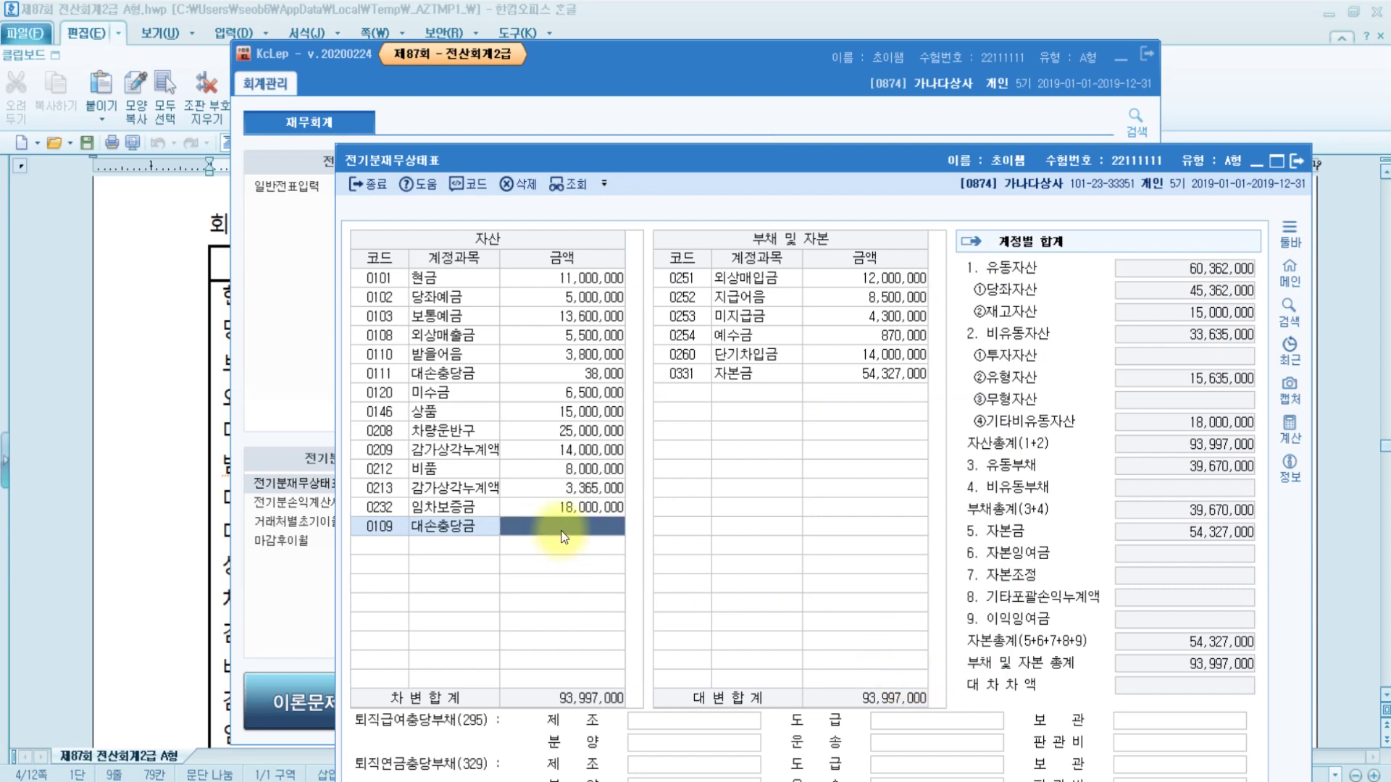
type("550000")
key("Return")
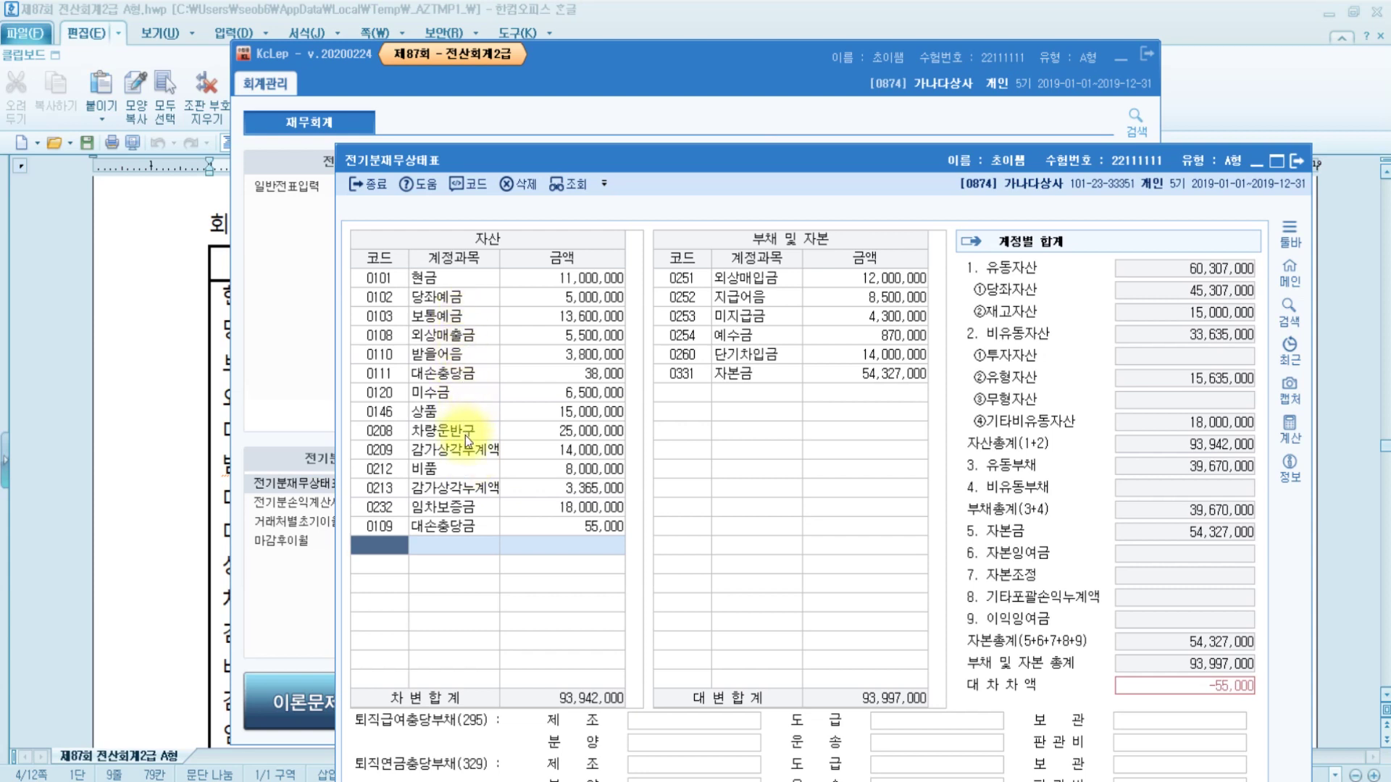
Set the 비품 accumulated depreciation (0213 감가상각누계액) to 3,400,000 in the prior-period balance sheet.
left_click(446, 465)
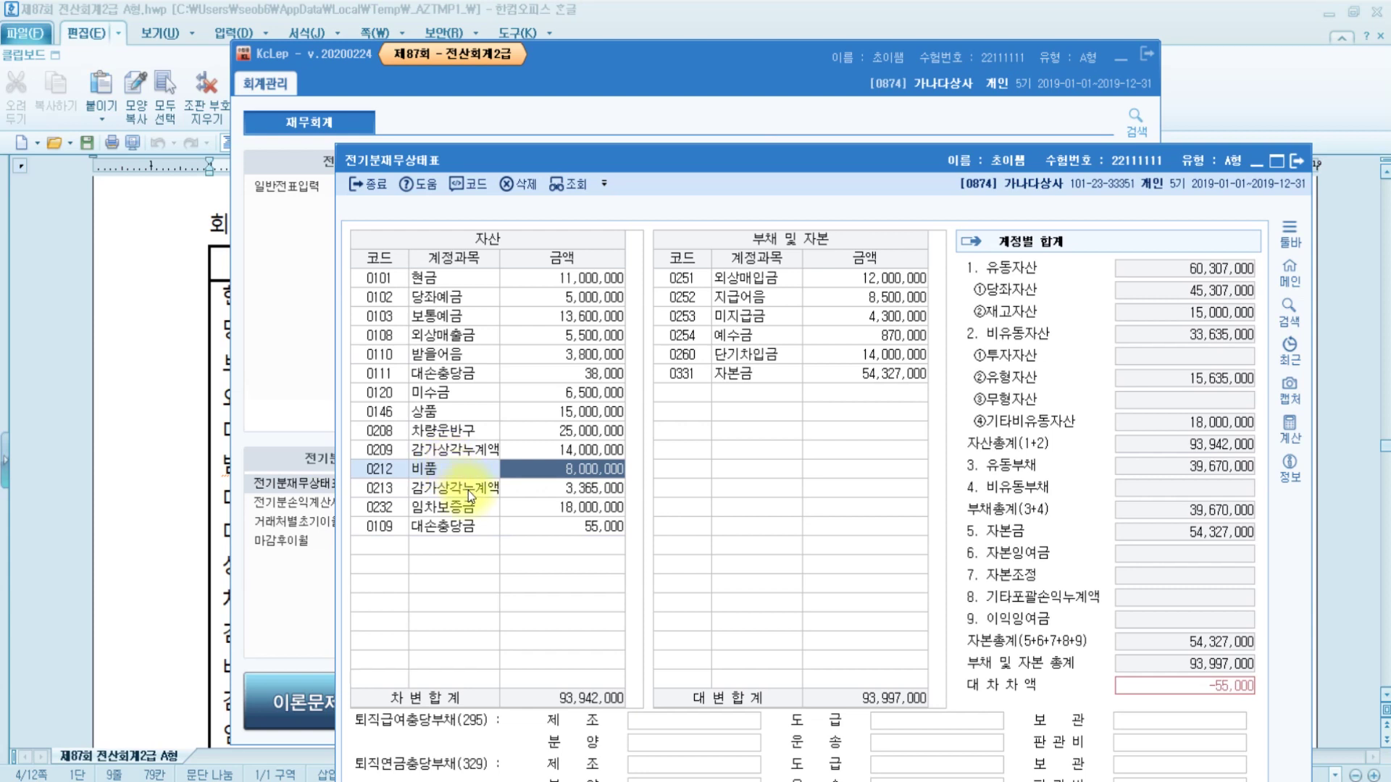
left_click(571, 491)
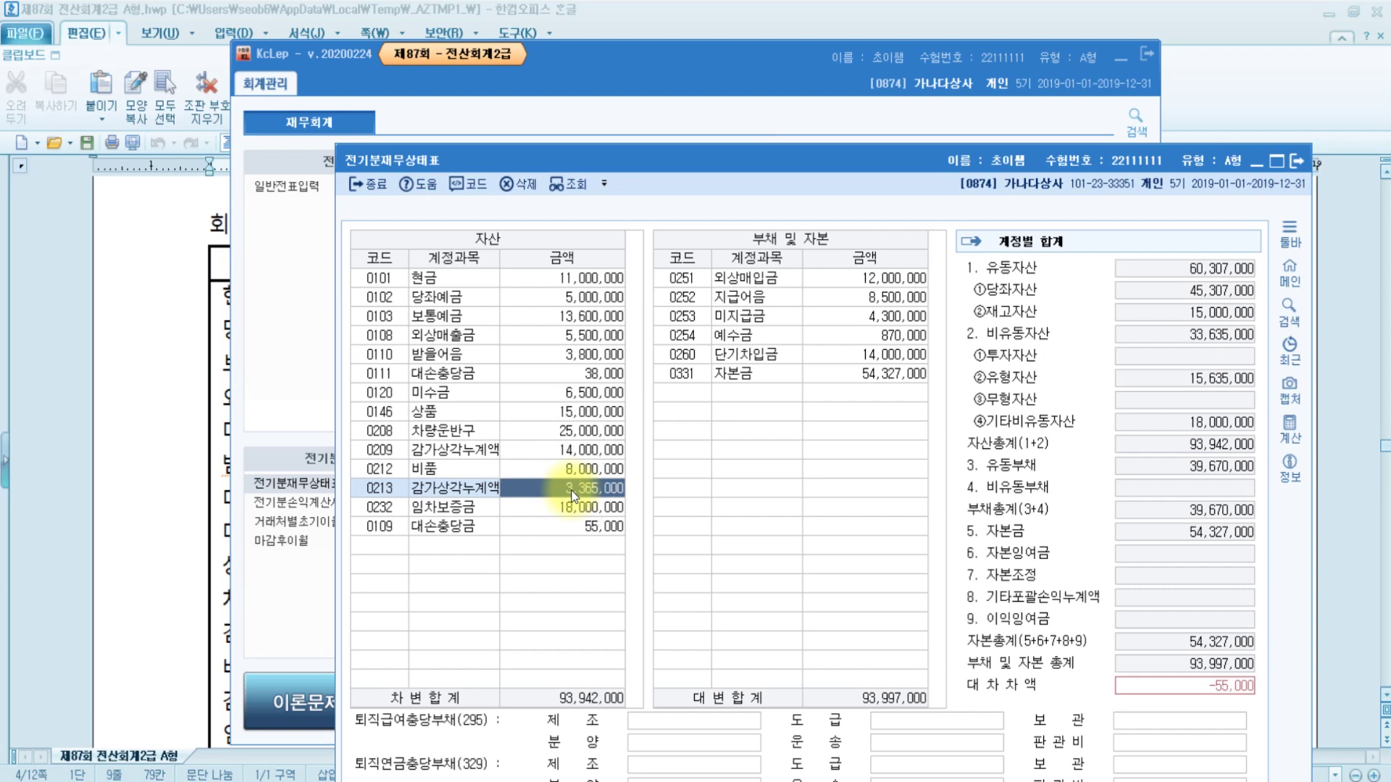
left_click(573, 496)
type("3400000")
key("Return")
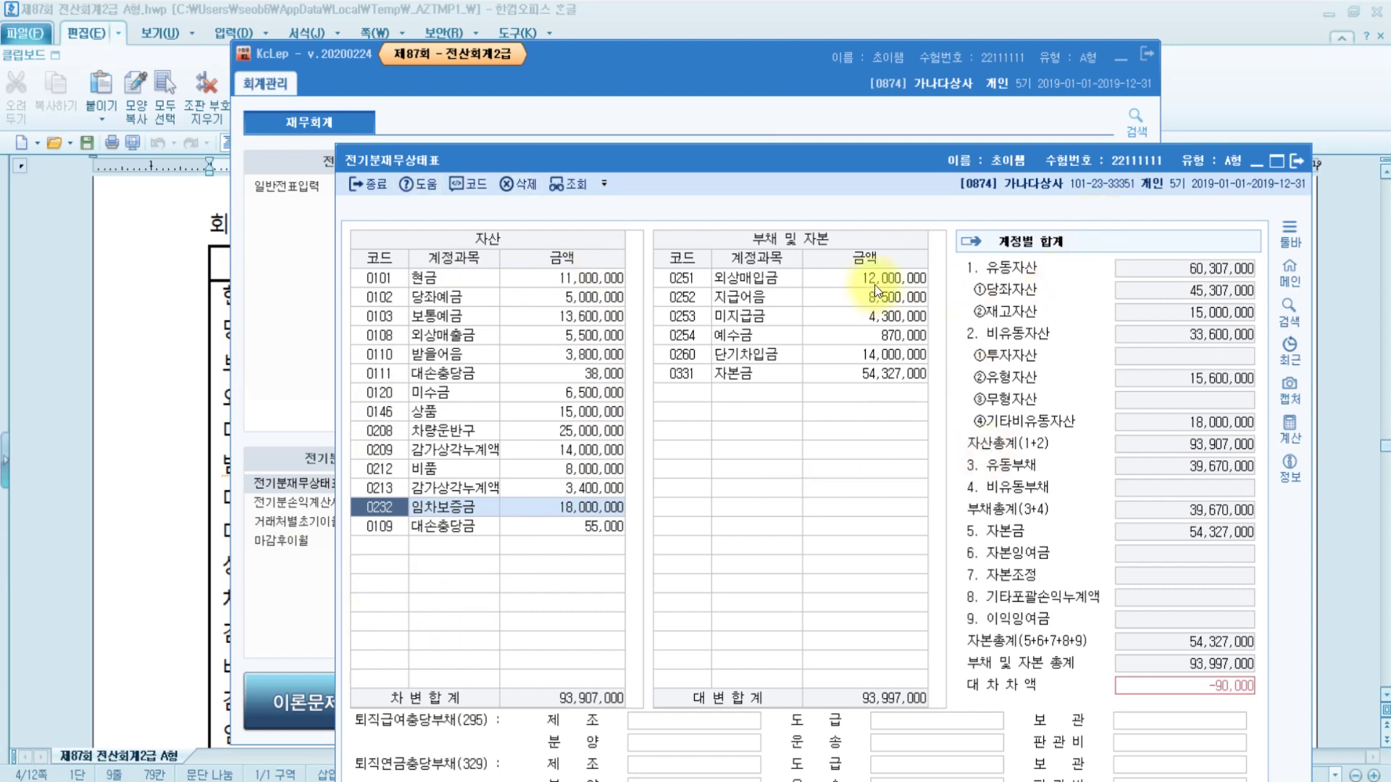
Set the 0254 예수금 liability to 780,000 and close the prior-period balance sheet.
left_click(865, 337)
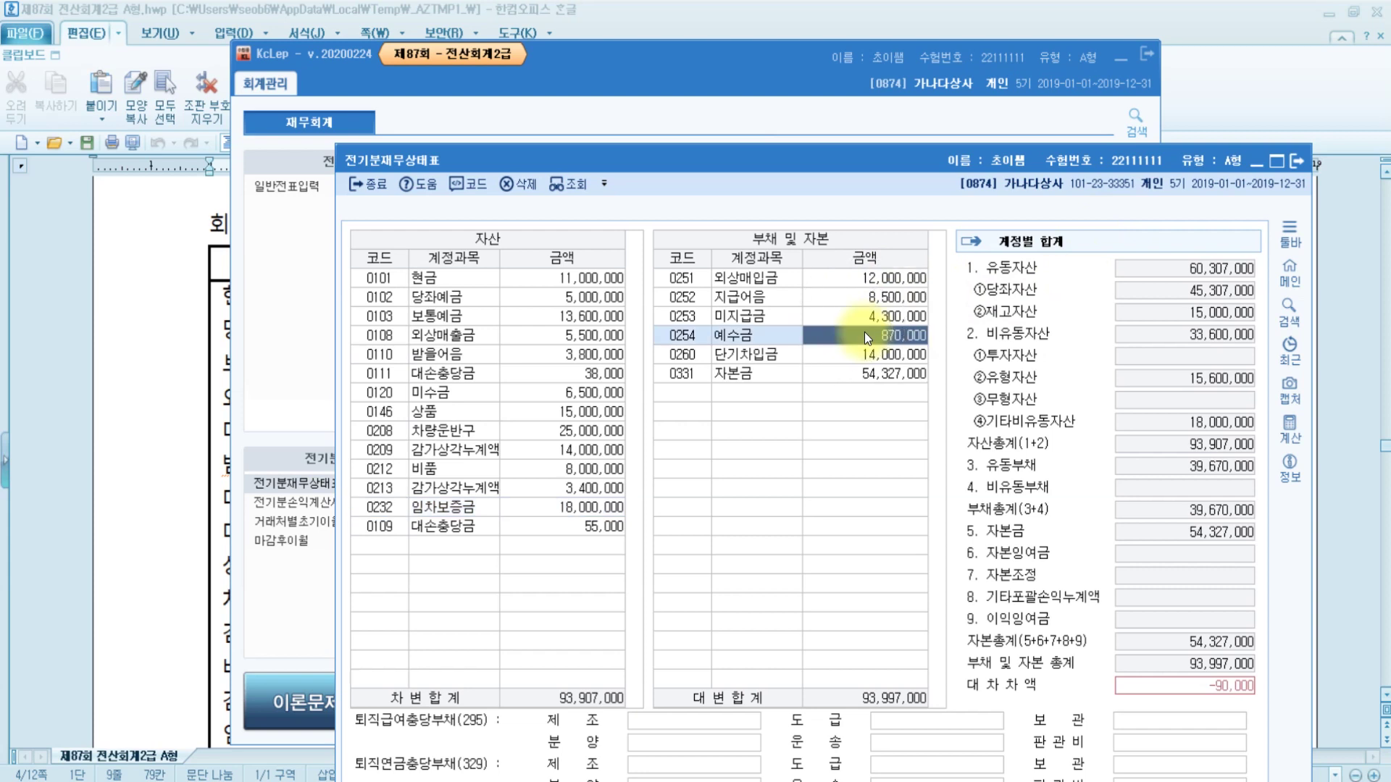
type("780000")
key("Return")
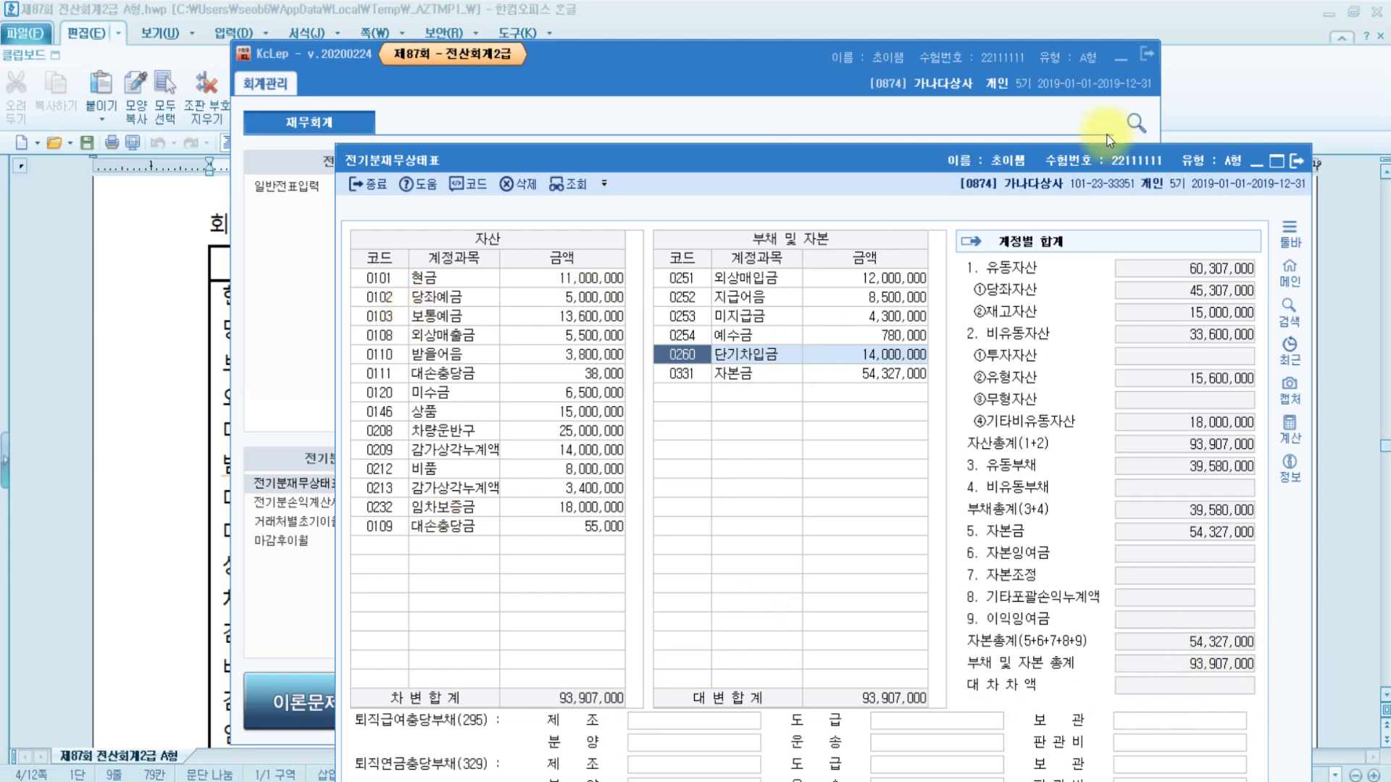
left_click(1293, 165)
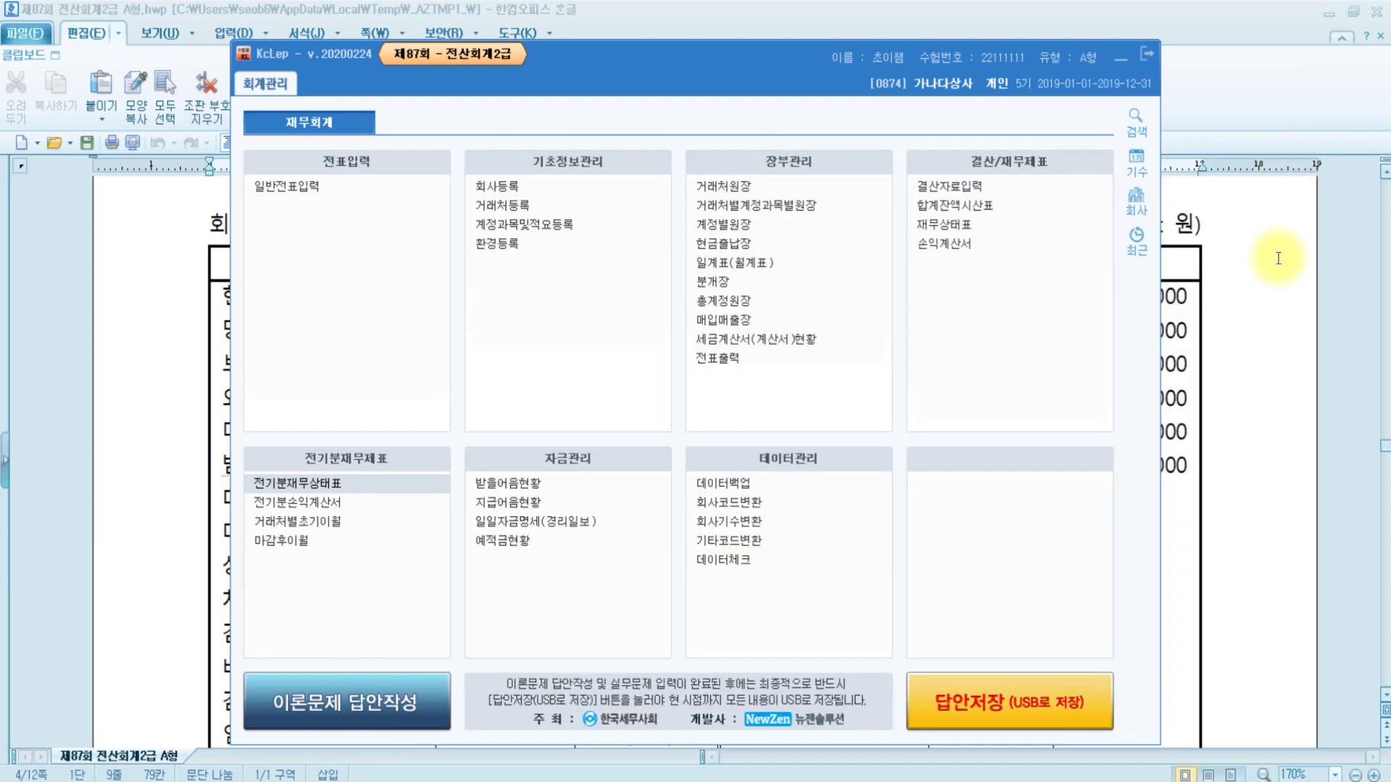
Switch to the exam document and review Problem 3 (문제3), including the opening customer and vendor balances in item [1].
left_click(1264, 344)
scroll(754, 346, "down", 10)
scroll(754, 346, "down", 2)
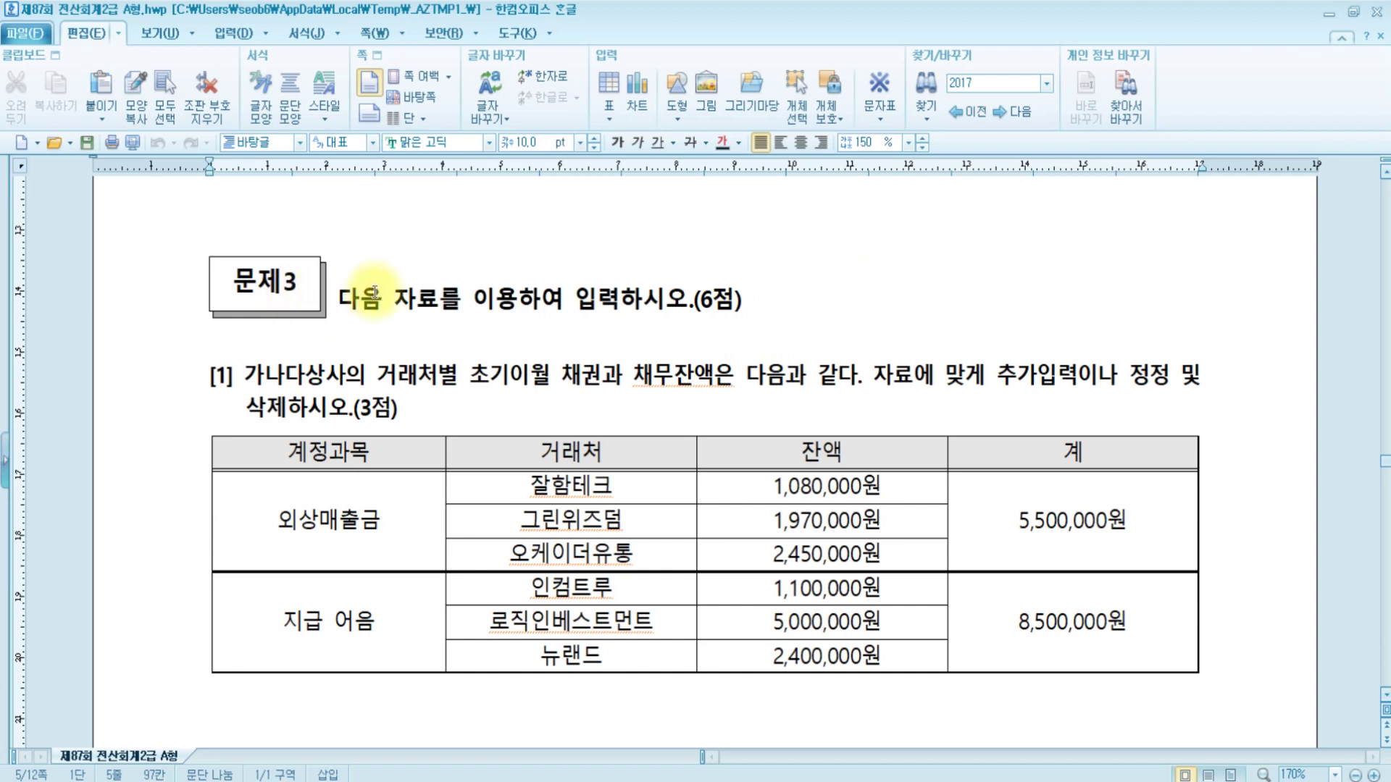
scroll(374, 293, "down", 2)
scroll(405, 279, "down", 2)
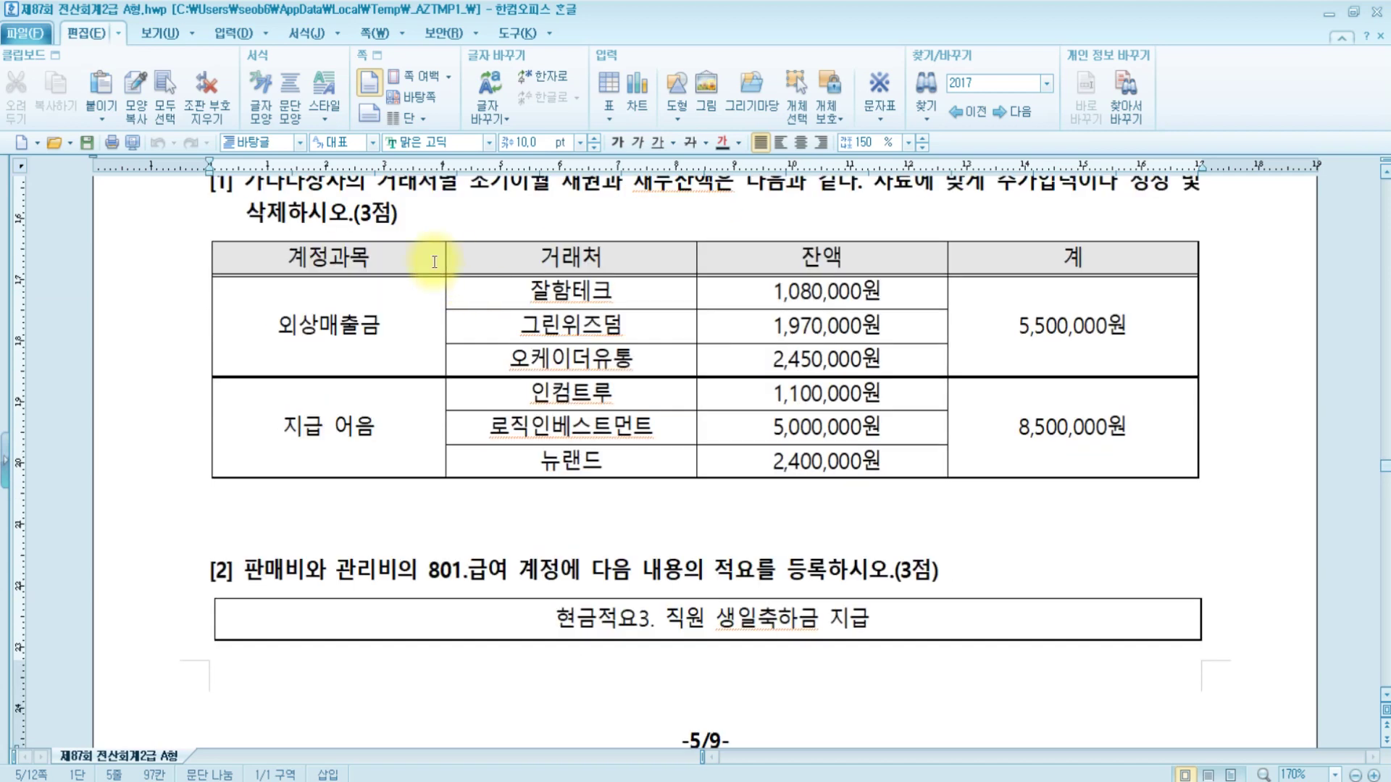
scroll(449, 274, "up", 2)
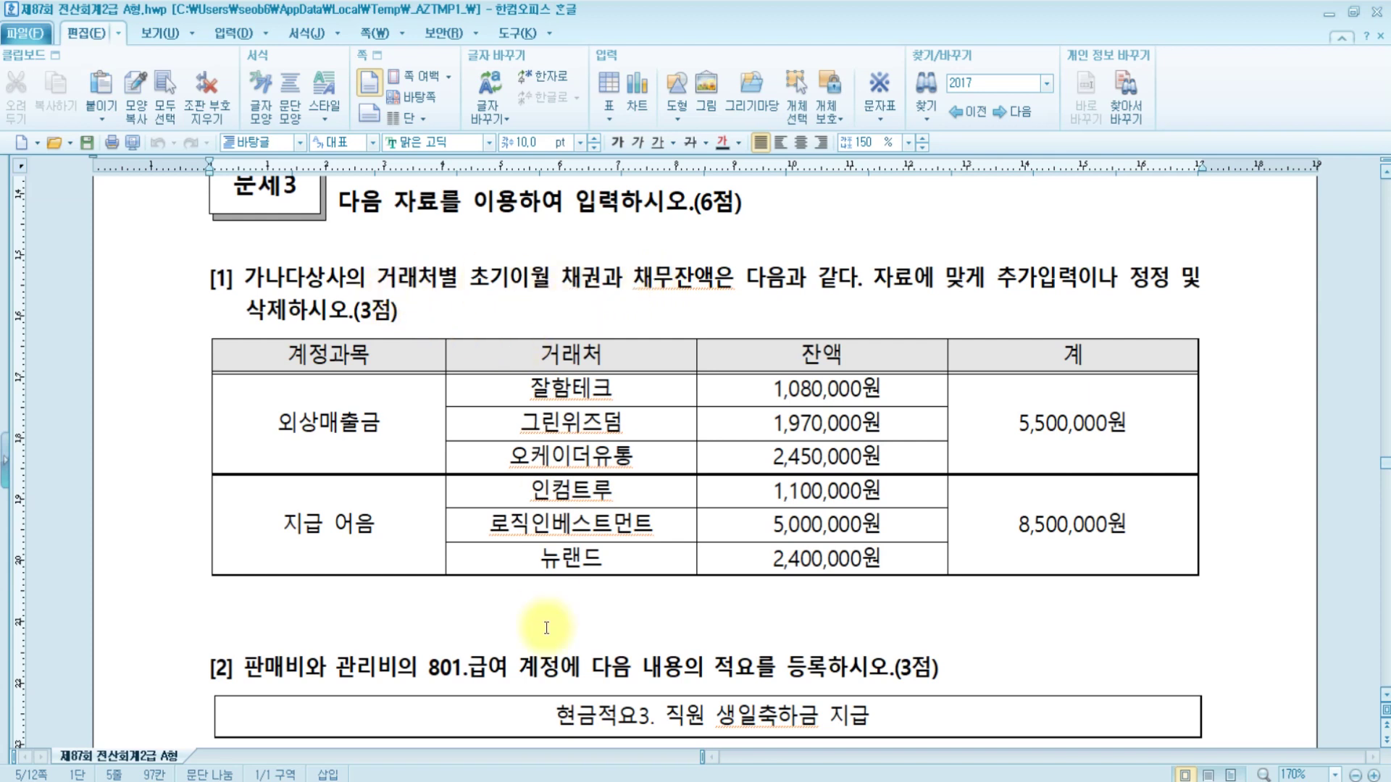
Switch to KcLep, open 거래처별초기이월, check the 외상매출금 balances and set 오케이더유통 to 2,450,000.
key("alt+Tab")
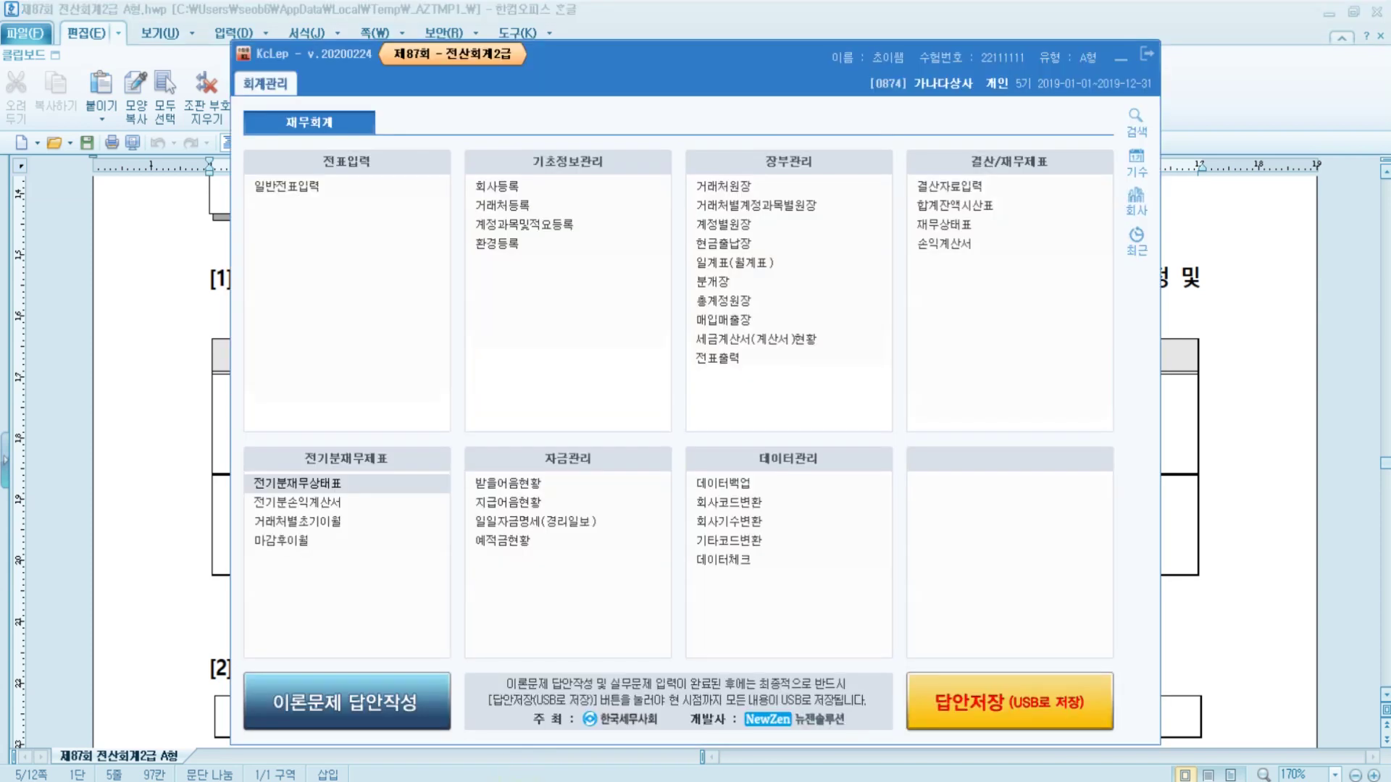
left_click(299, 526)
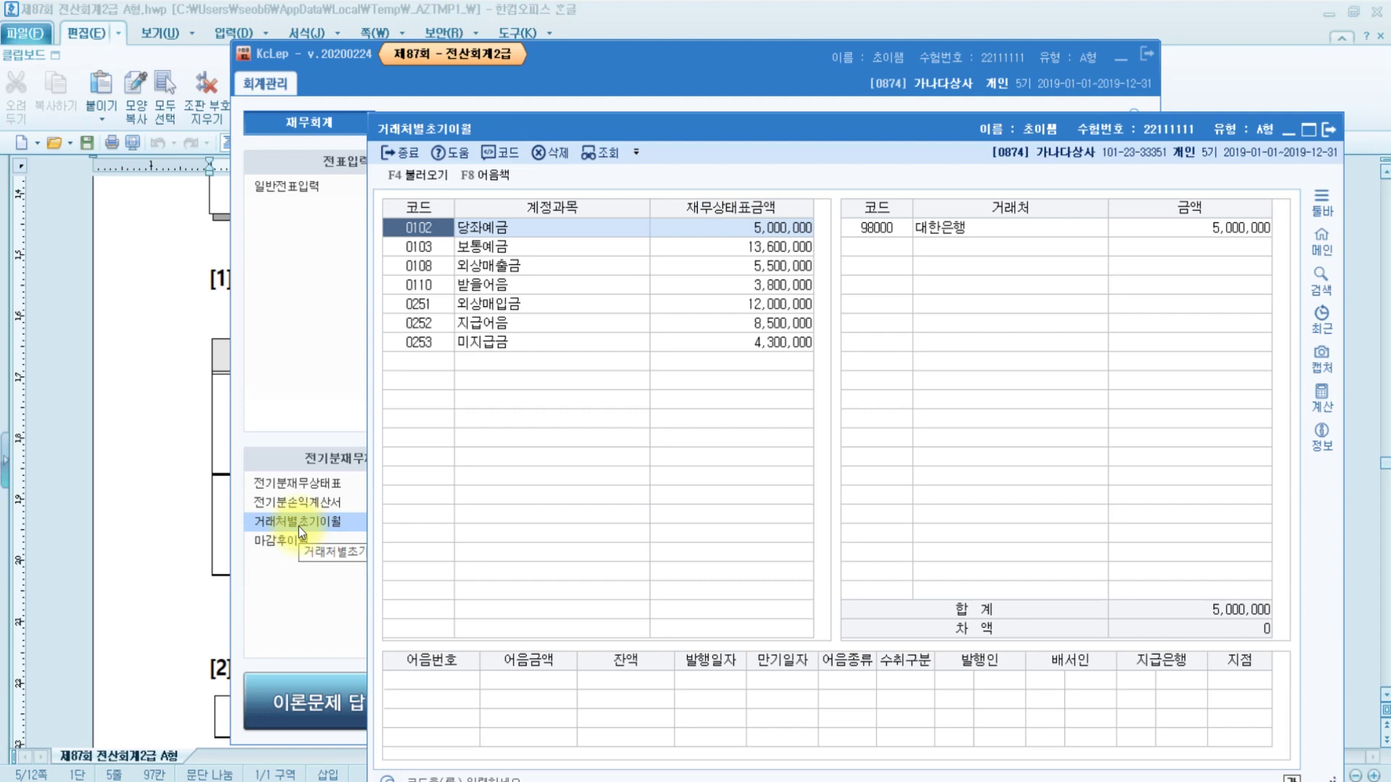
left_click(768, 268)
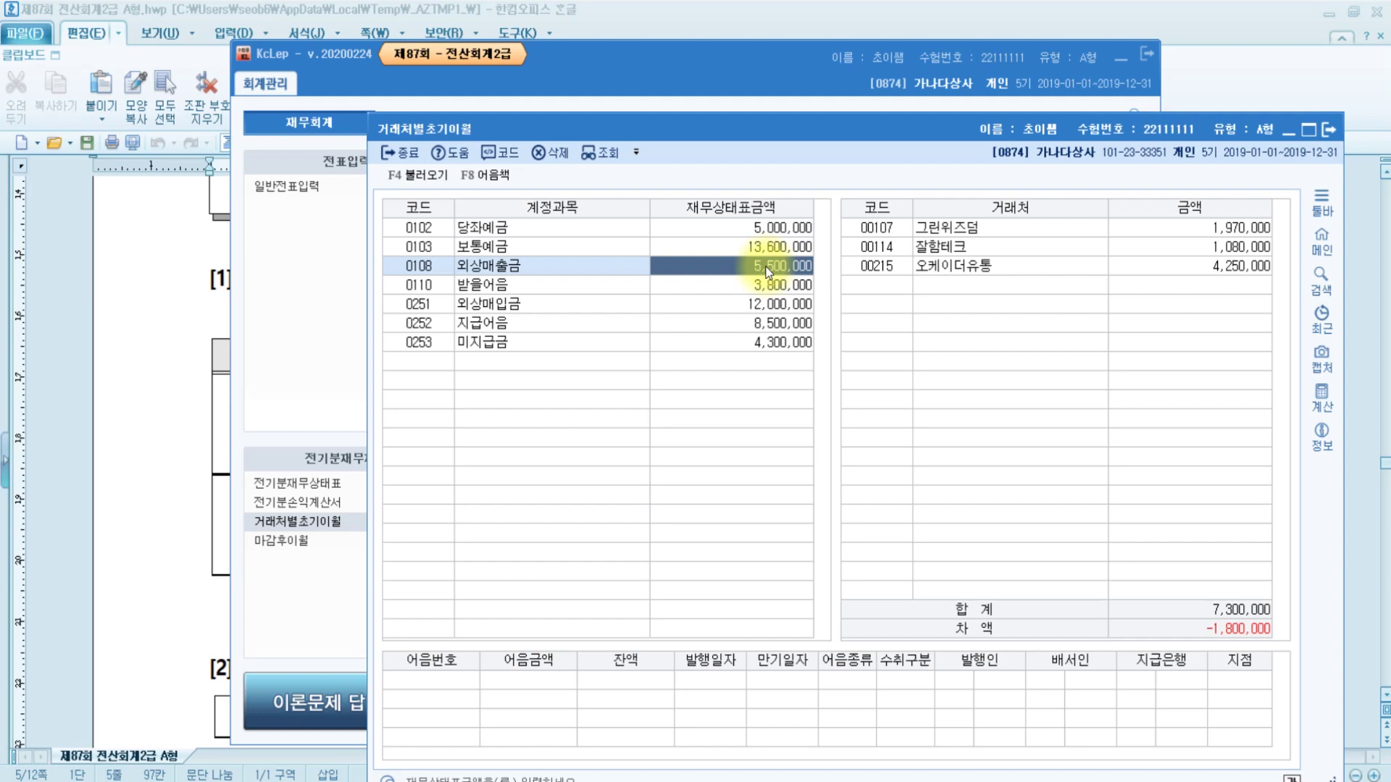
left_click(1238, 250)
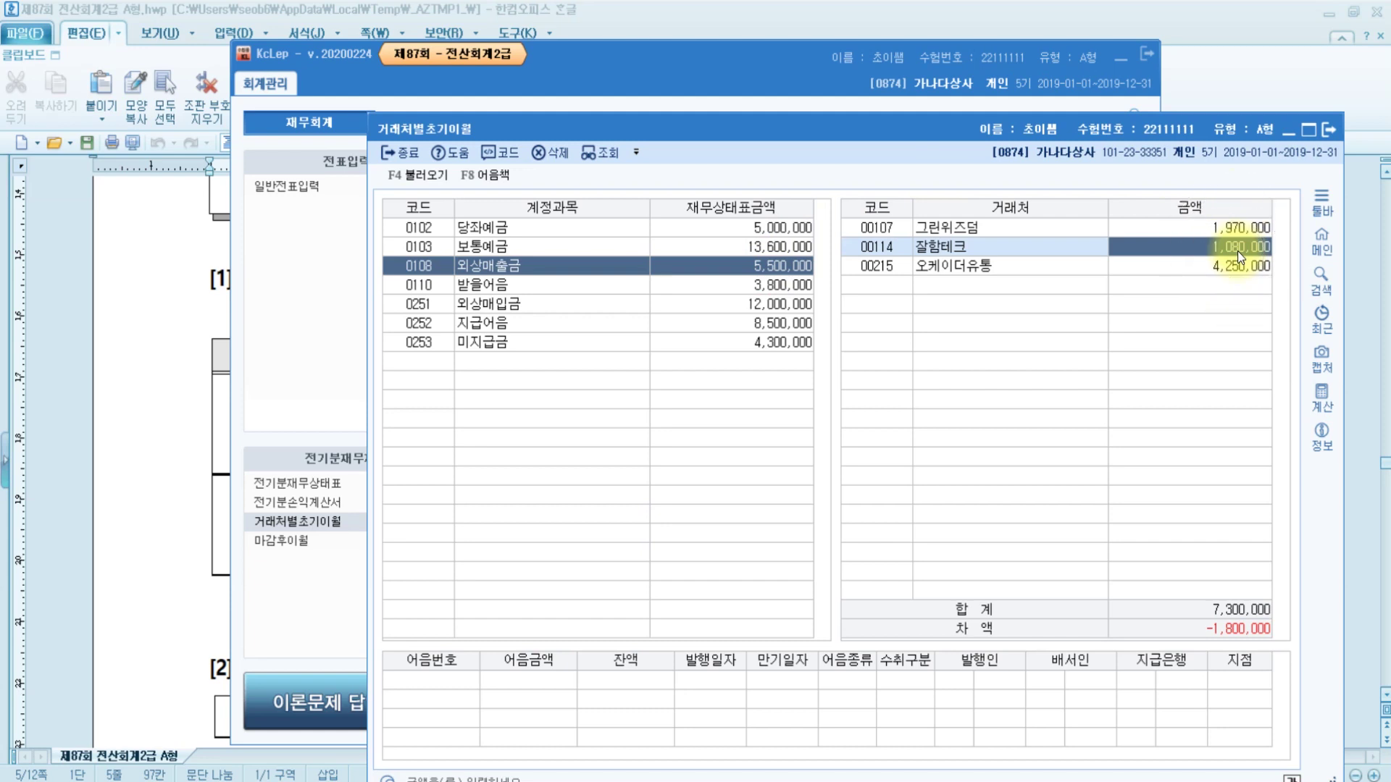
left_click(1203, 227)
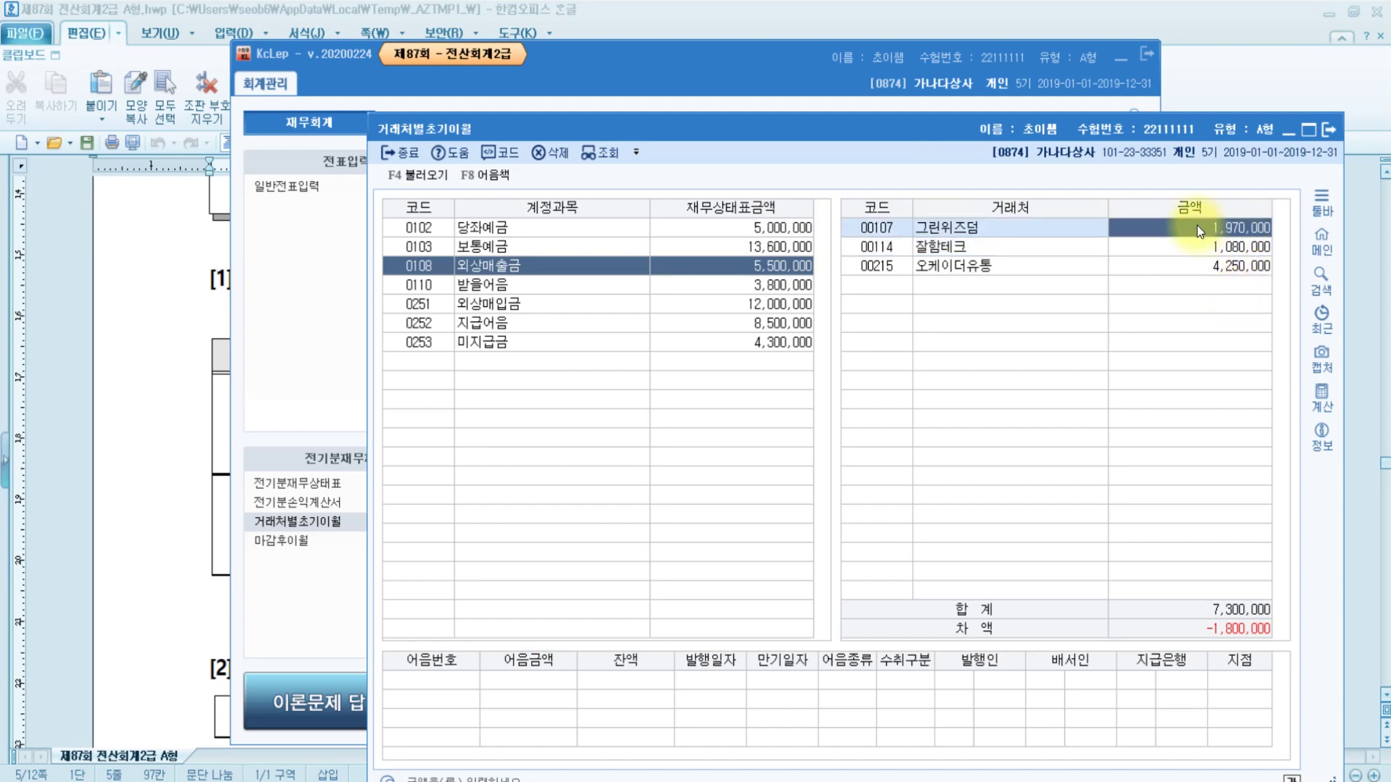
left_click(1196, 225)
left_click(1233, 267)
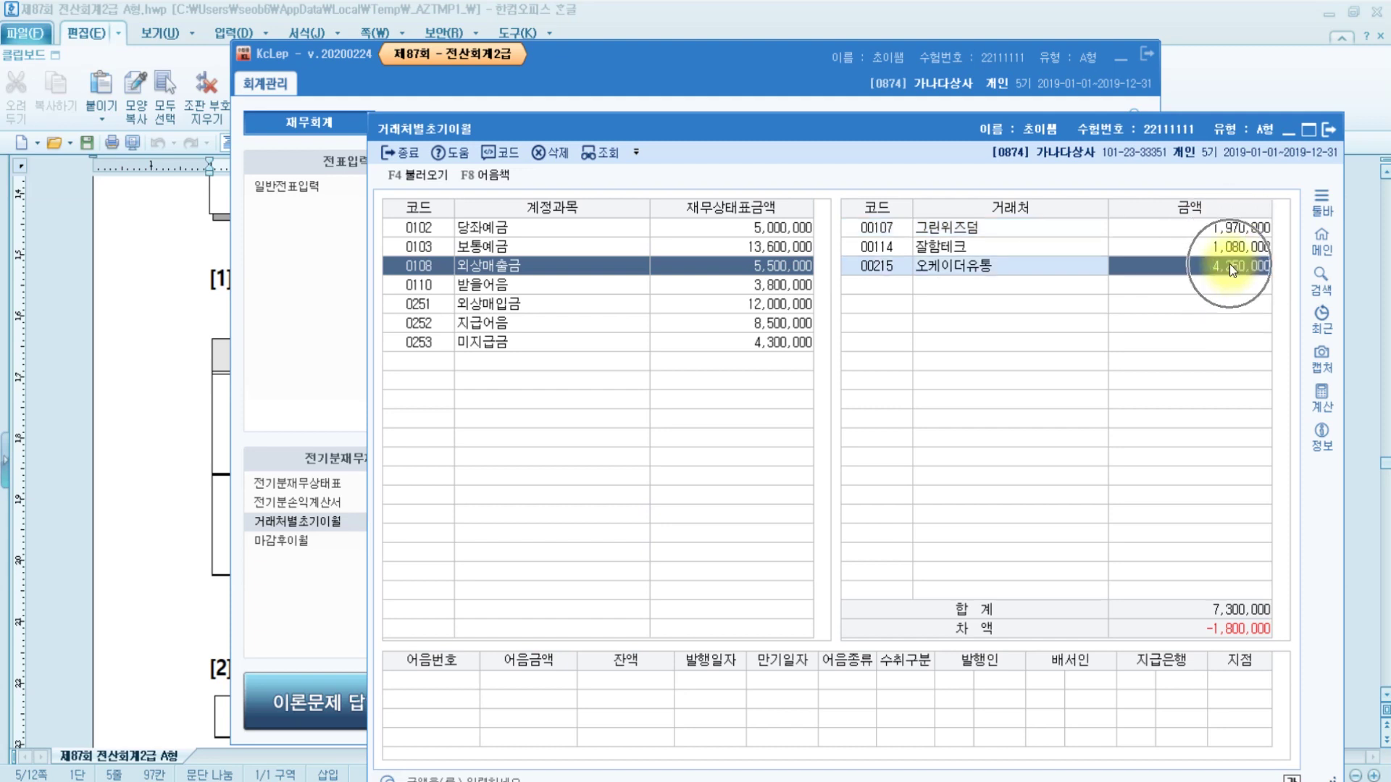
type("2450000")
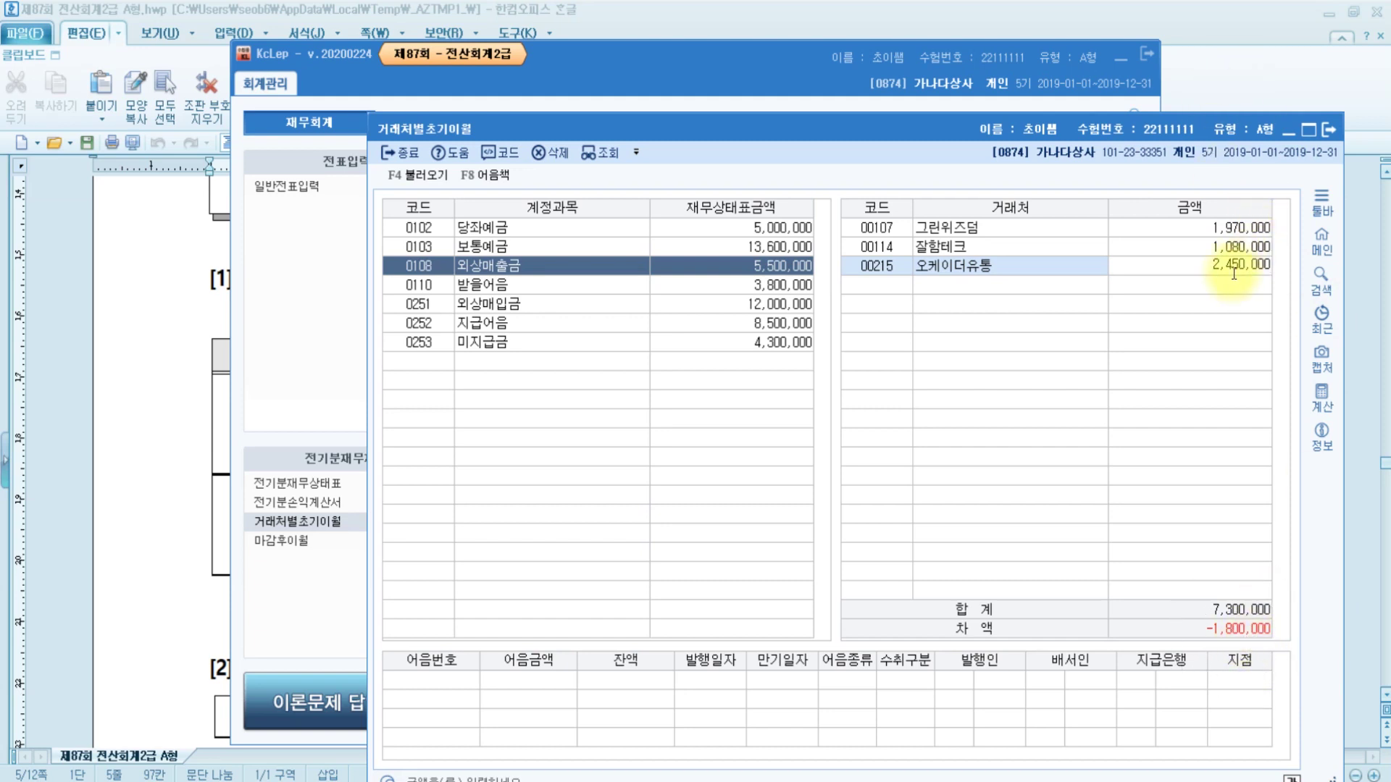
key("Return")
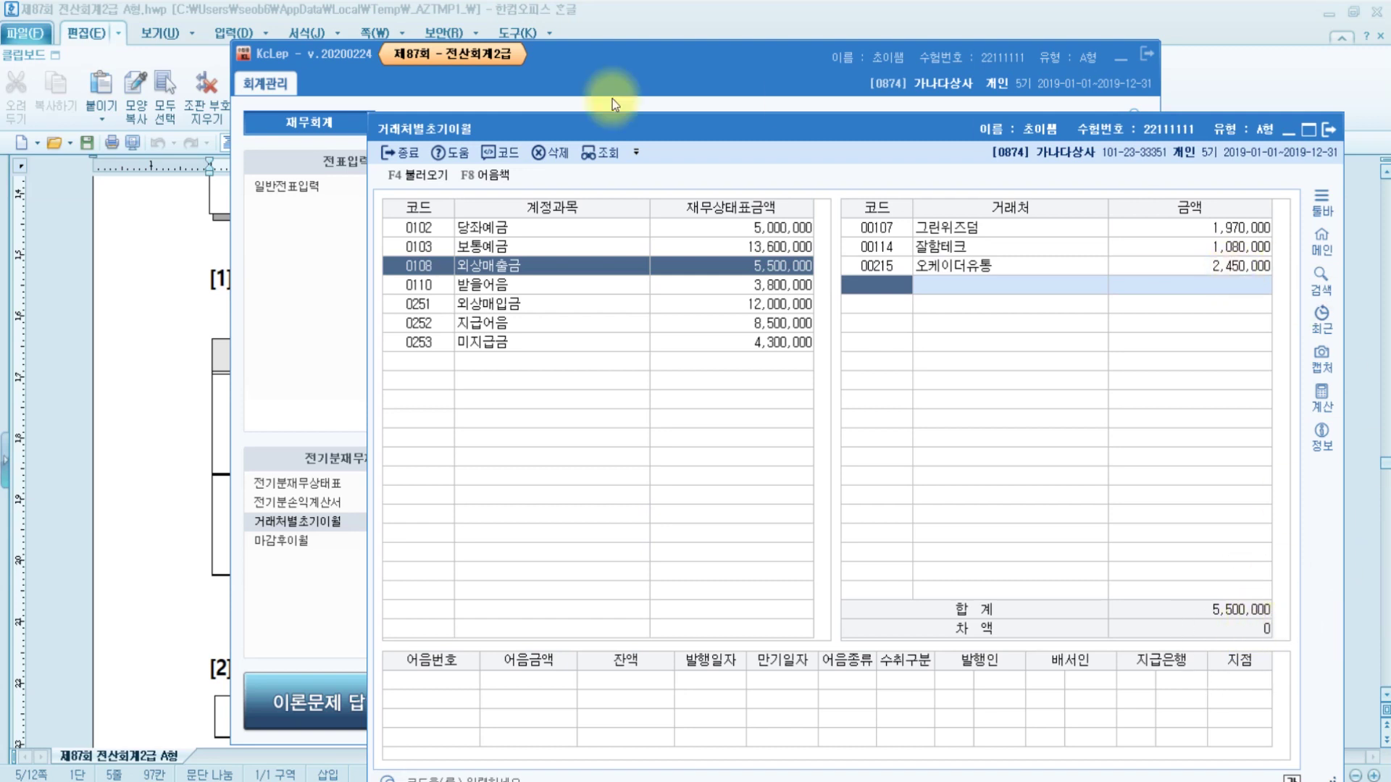
Add vendor 00216 뉴랜드 with 2,400,000 under 0252 지급어음, and close the 거래처별초기이월 form.
left_click(749, 325)
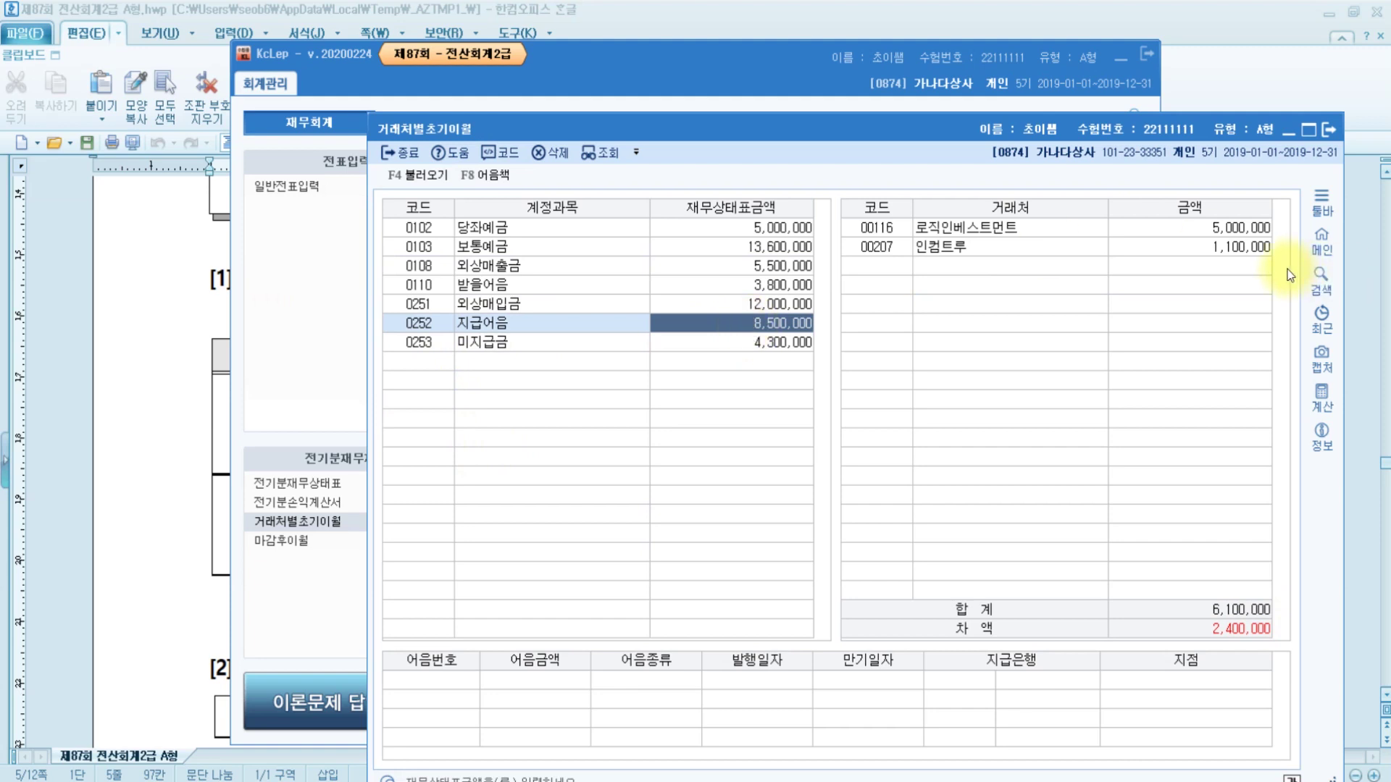
left_click(1204, 229)
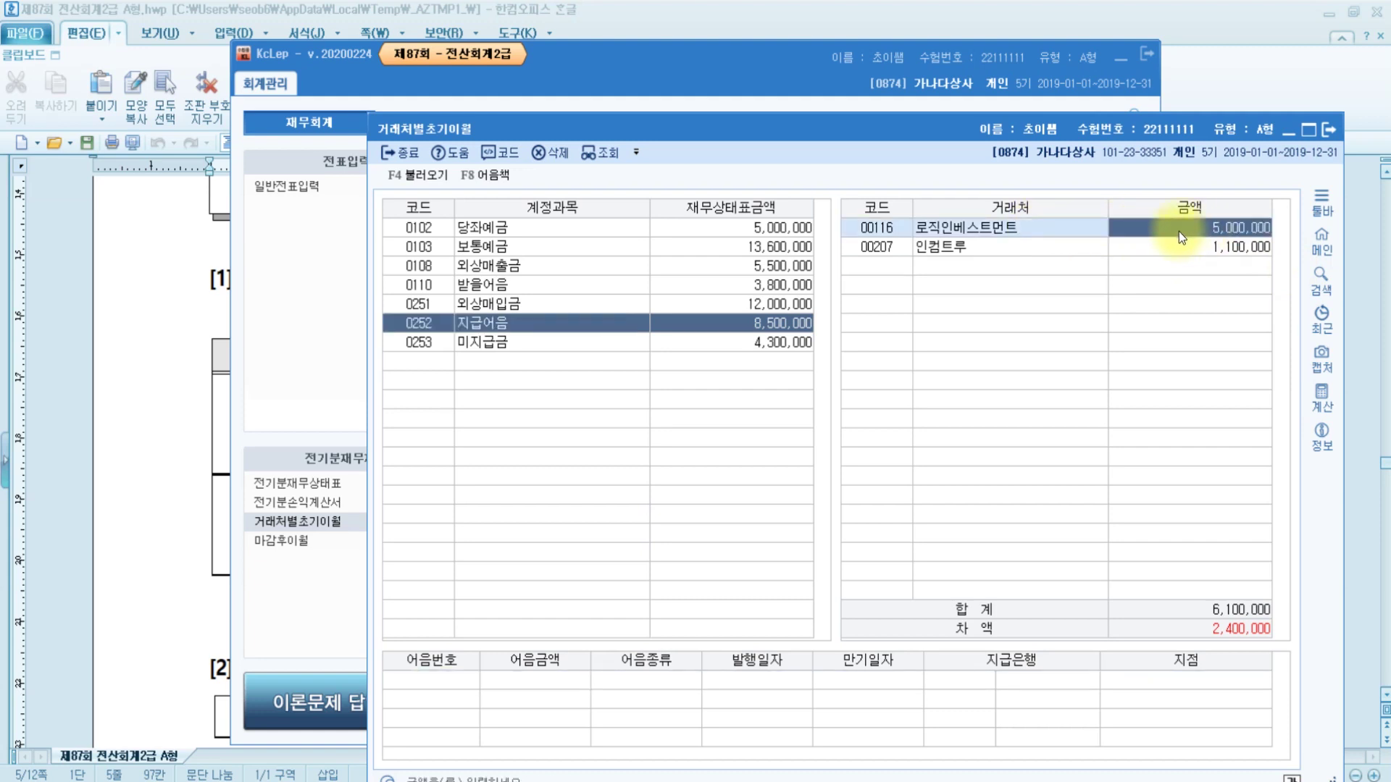
left_click(890, 265)
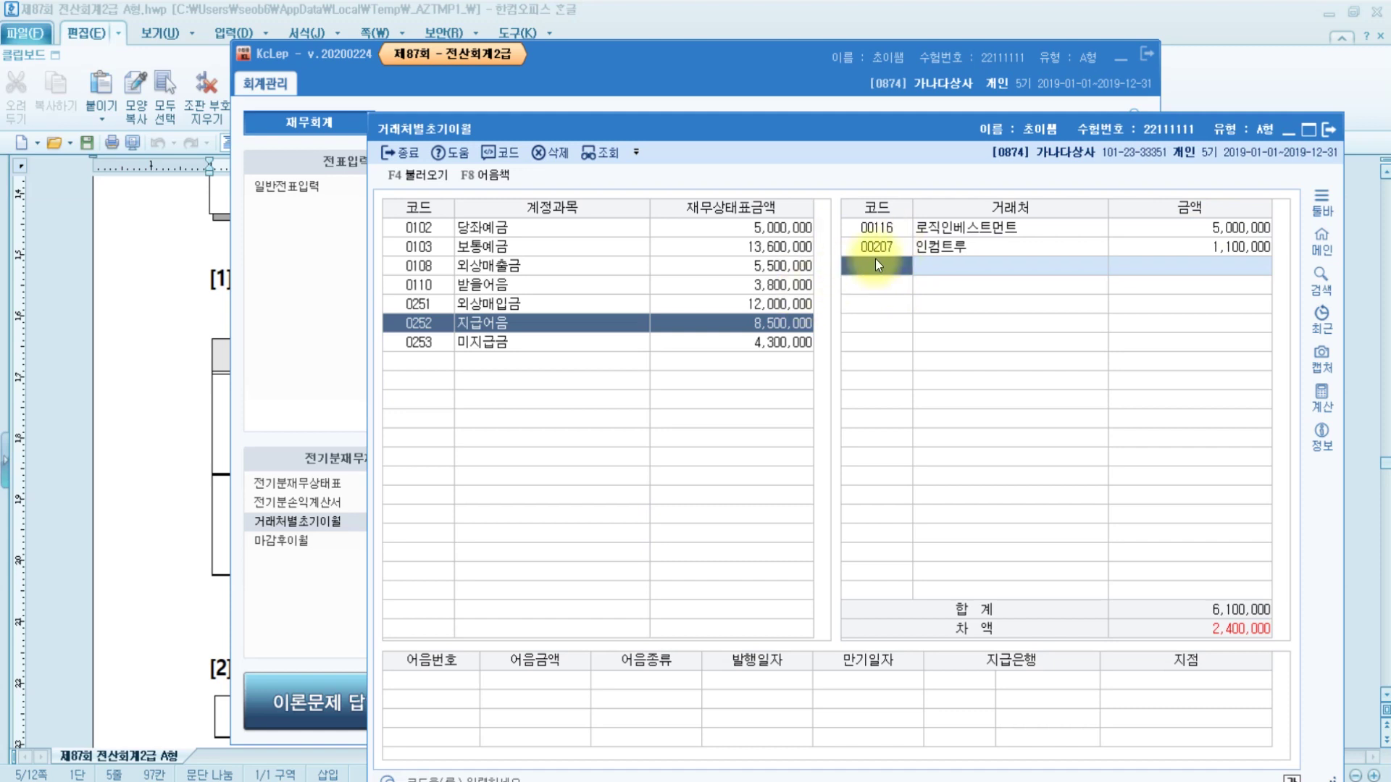
key("F2")
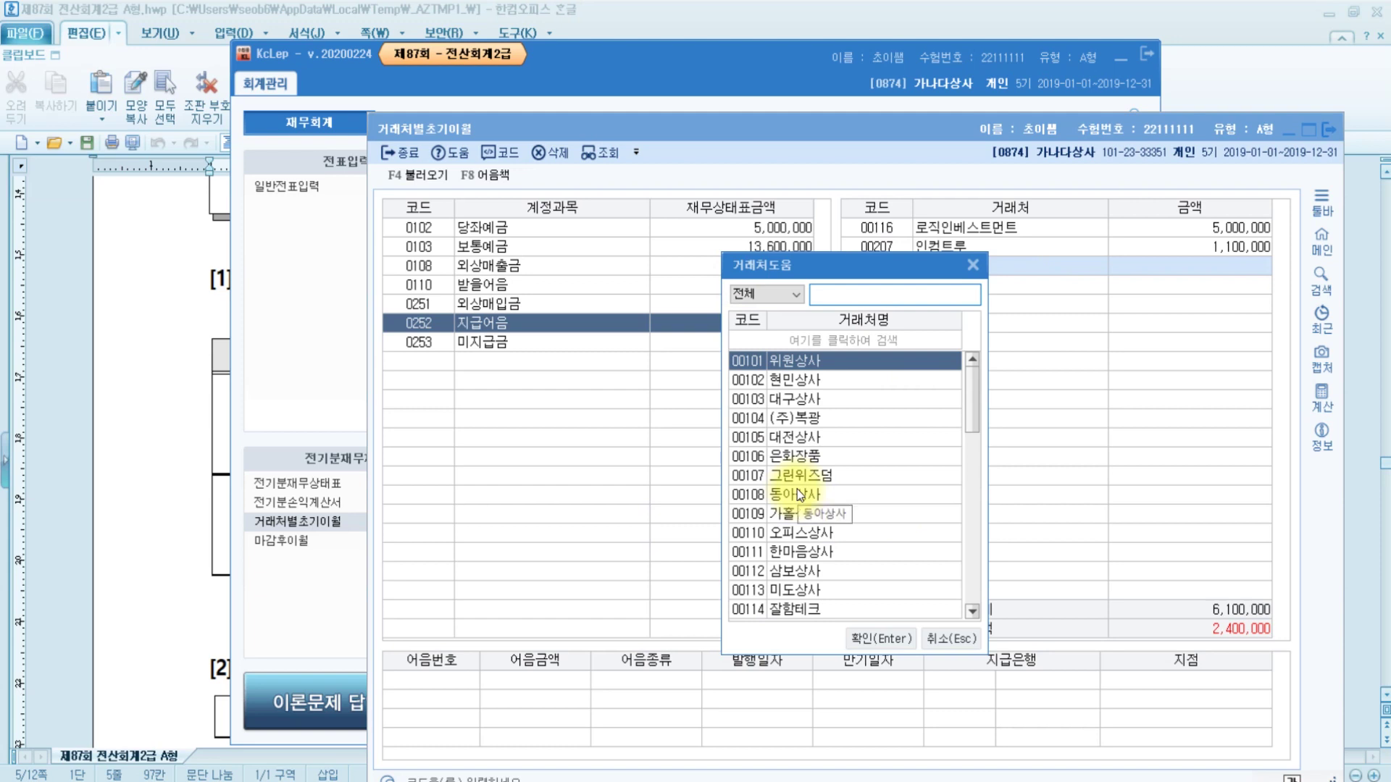
type("뉴")
key("Return")
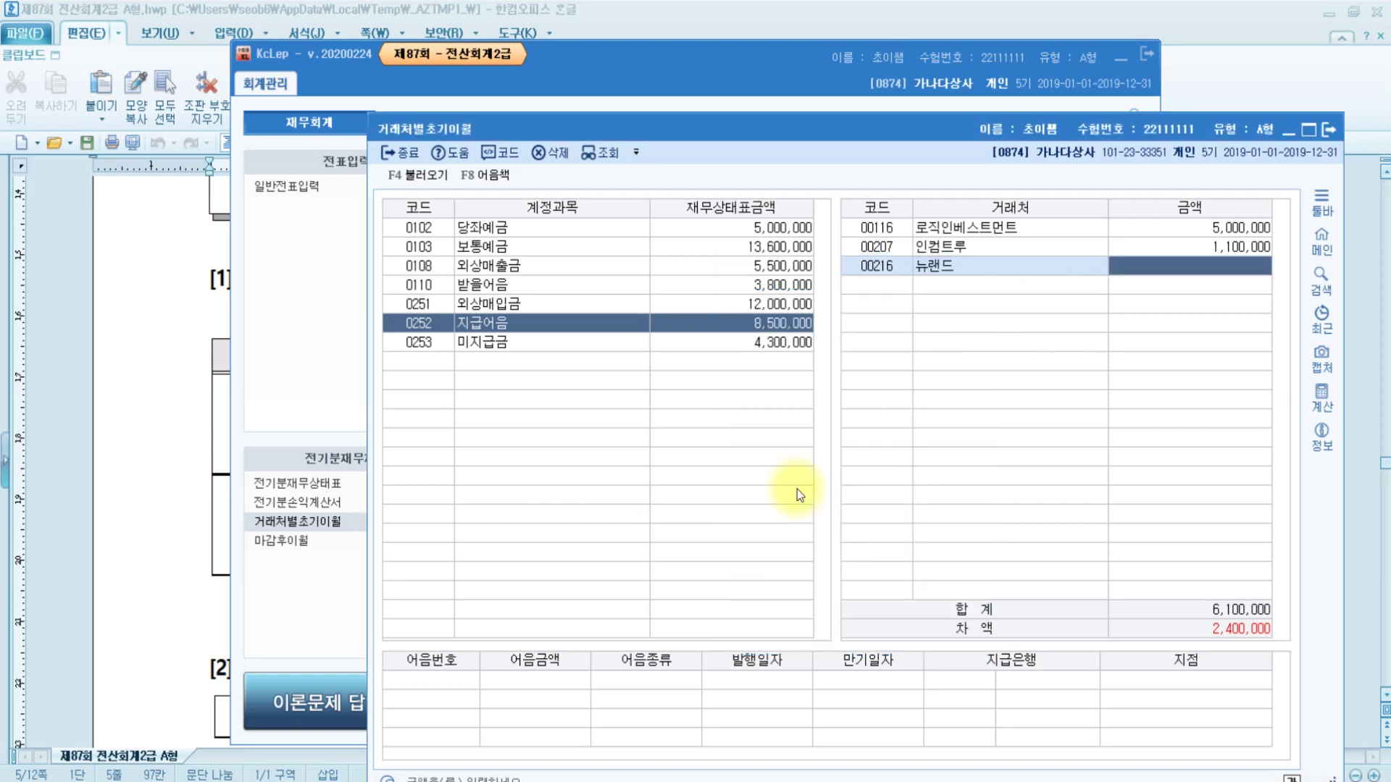
type("2400000")
key("Return")
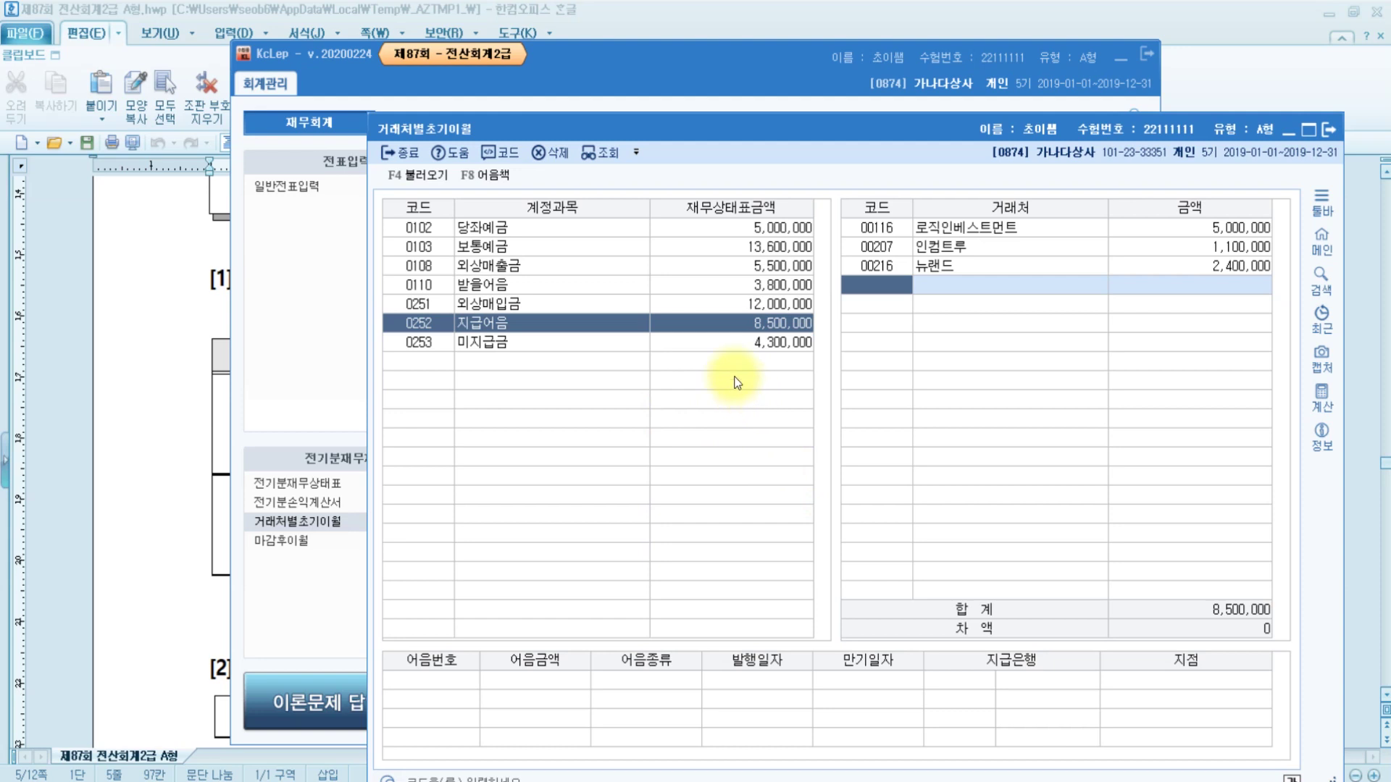
left_click(1308, 133)
left_click(1381, 11)
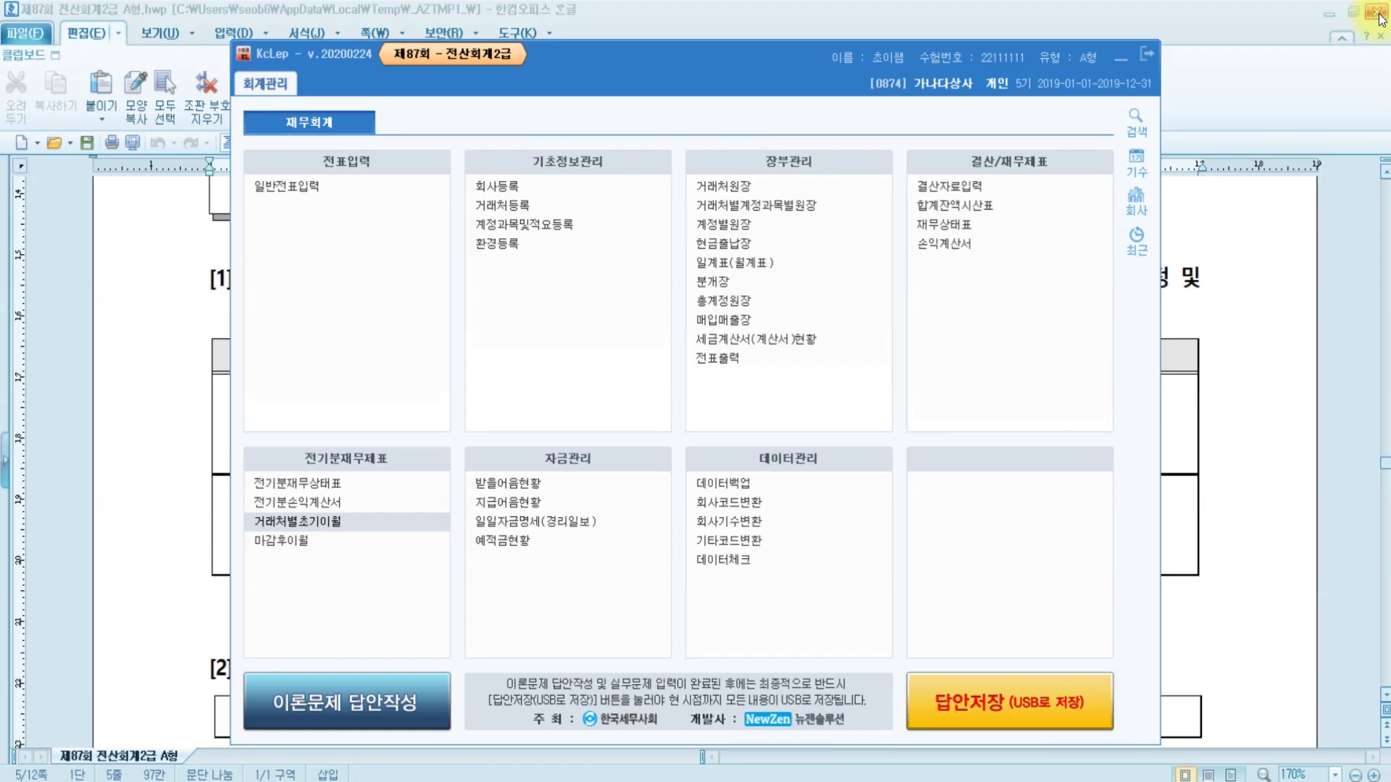
Review Problem 3 item [2] in the exam document, and open 계정과목및적요등록 in KcLep.
left_click(146, 422)
scroll(667, 403, "down", 5)
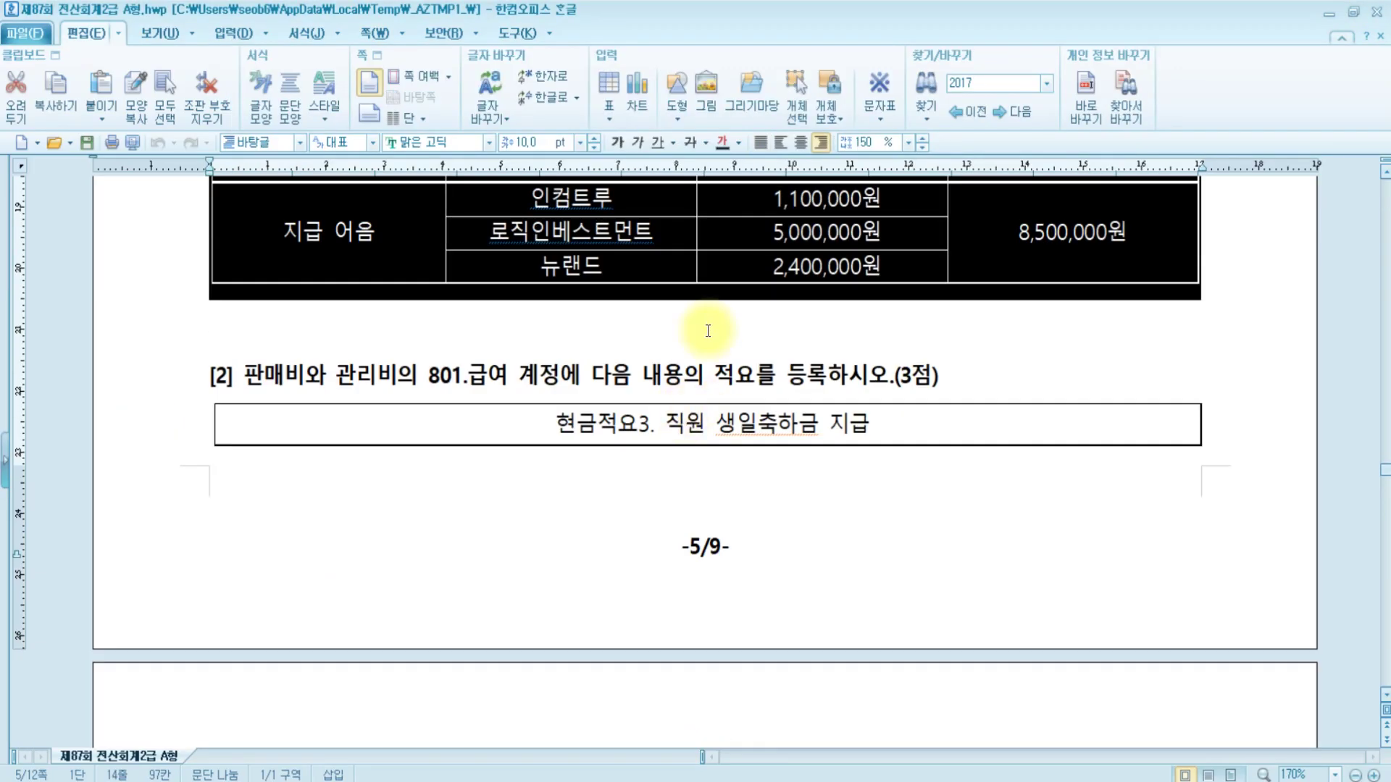
left_click(625, 355)
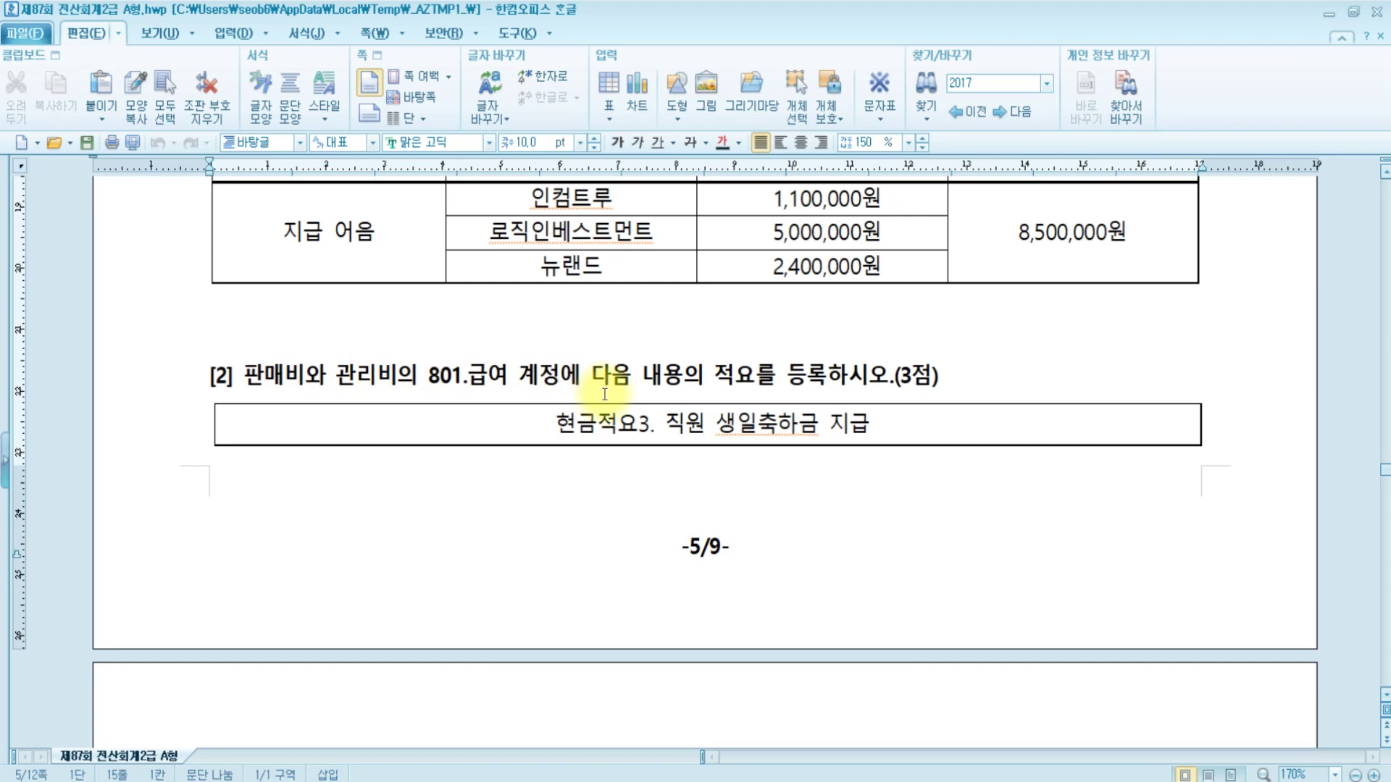
key("alt+Tab")
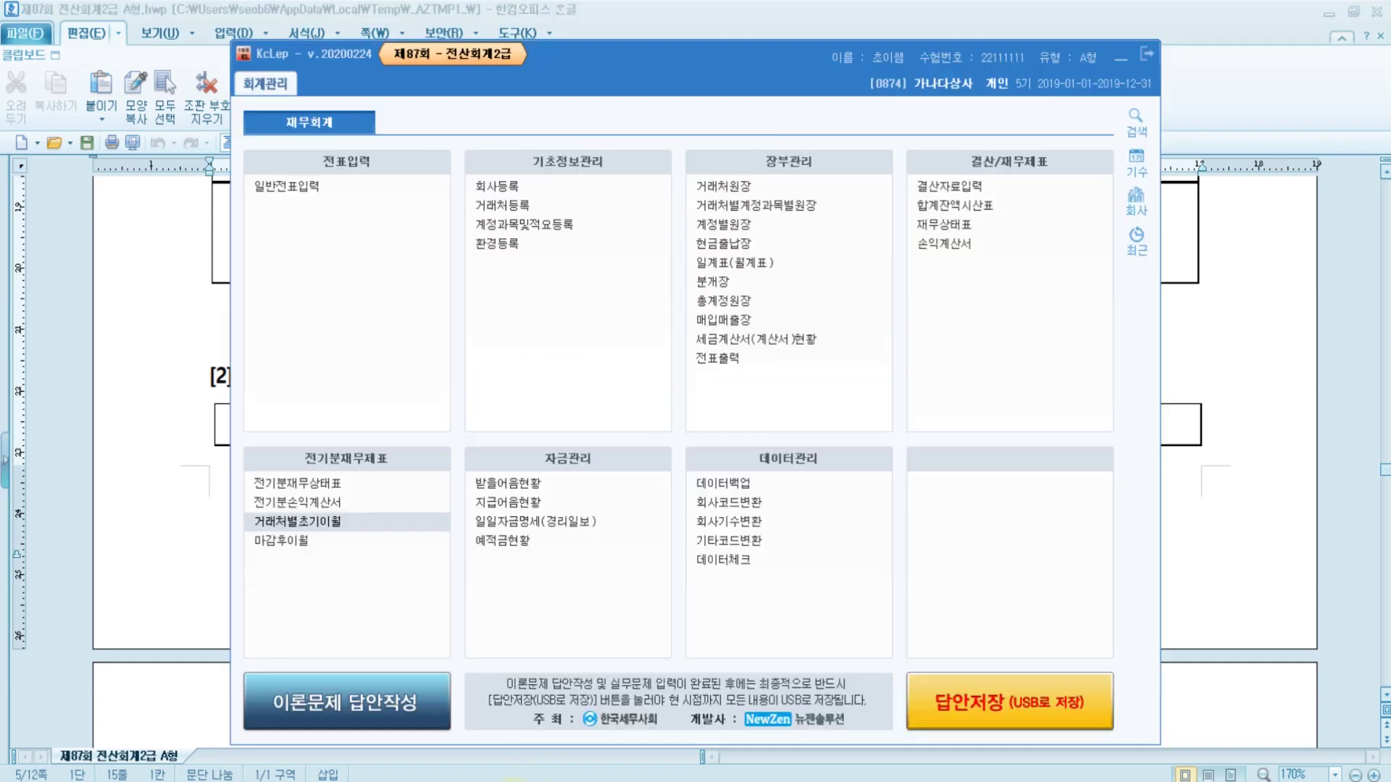
left_click(559, 224)
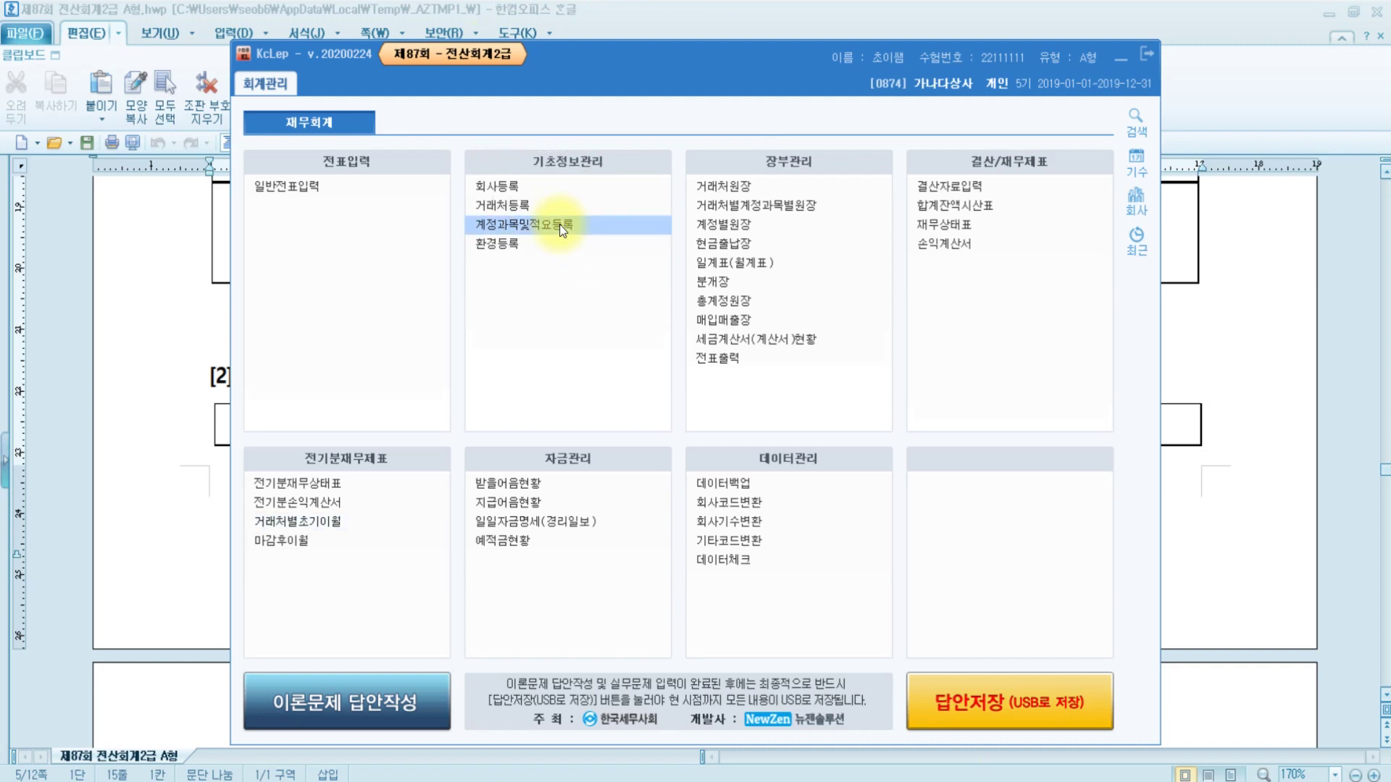
left_click(560, 223)
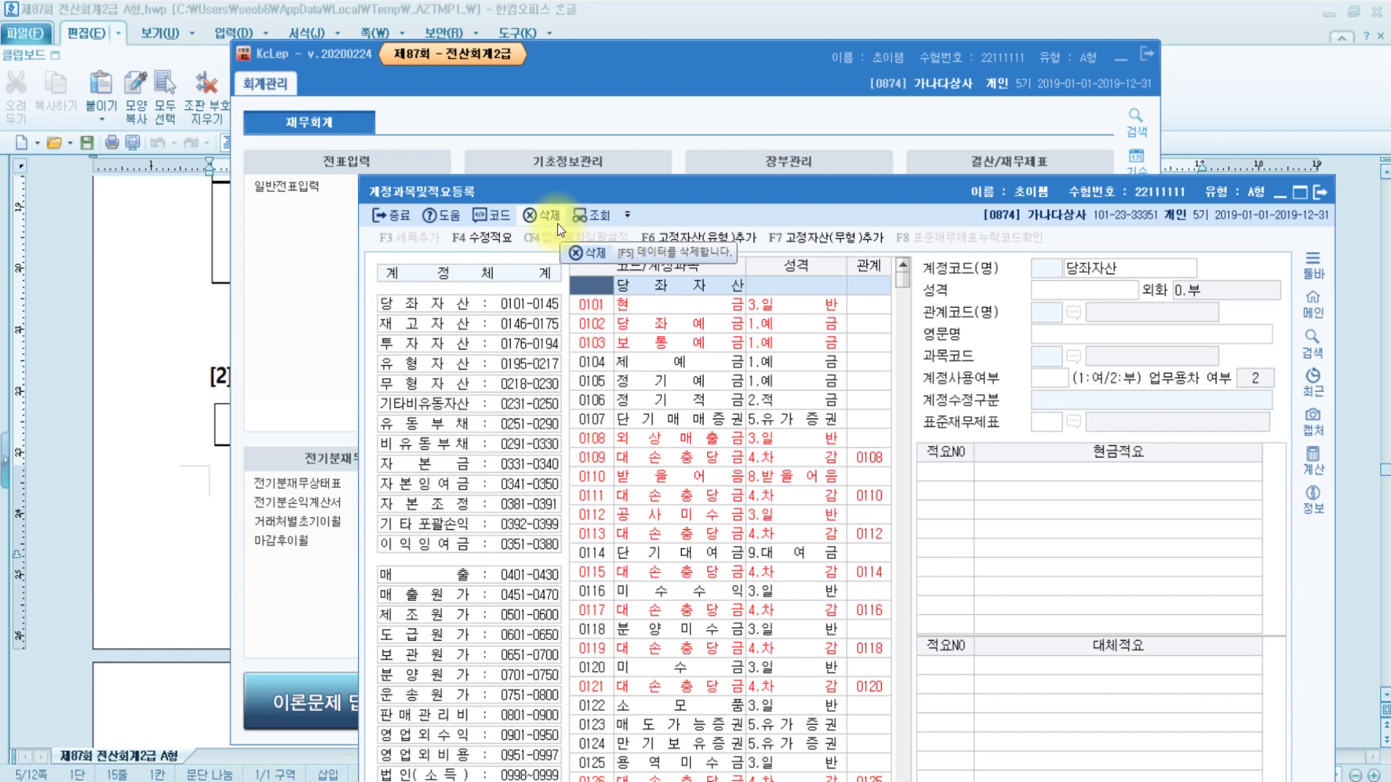
Move the 계정과목및적요등록 form fully into view and go to account 0801 급여 in the account list.
left_click_drag(724, 190, 637, 75)
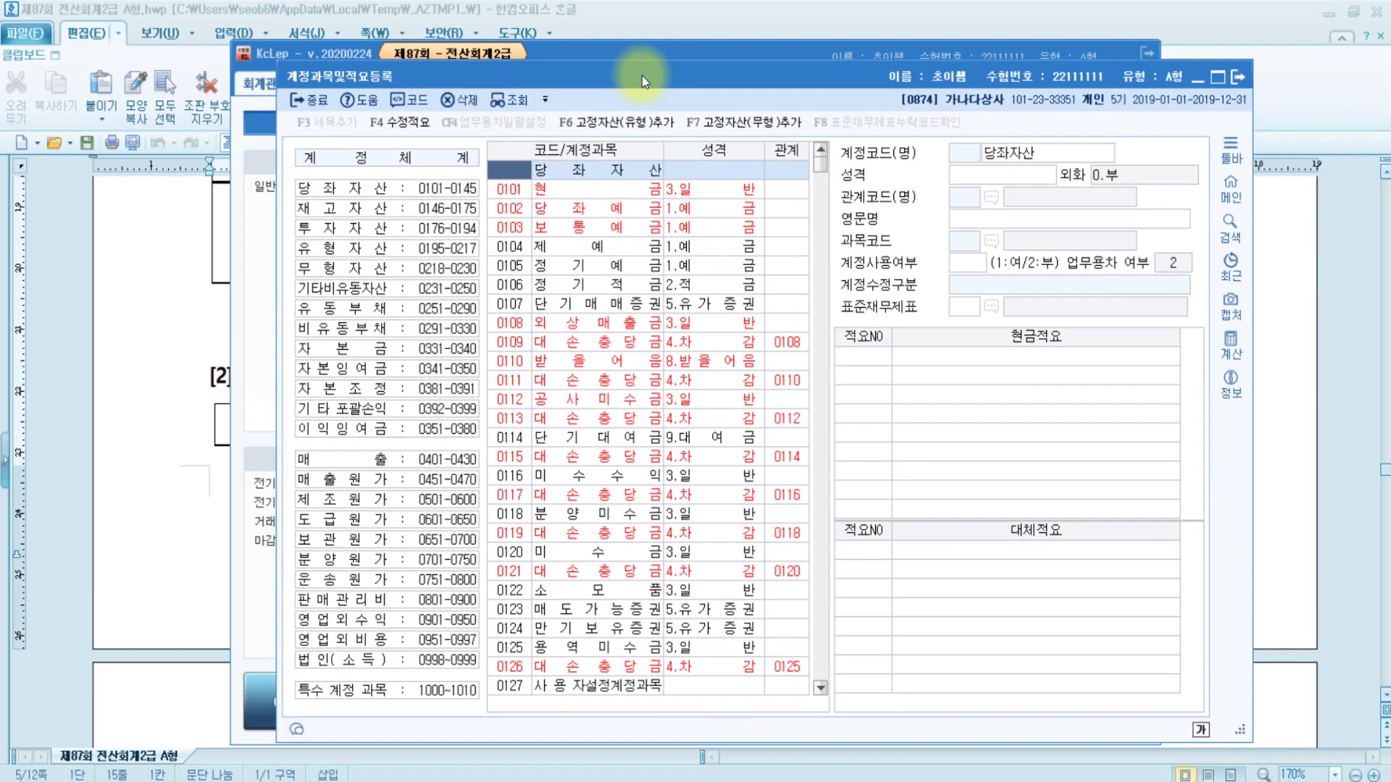
left_click(519, 194)
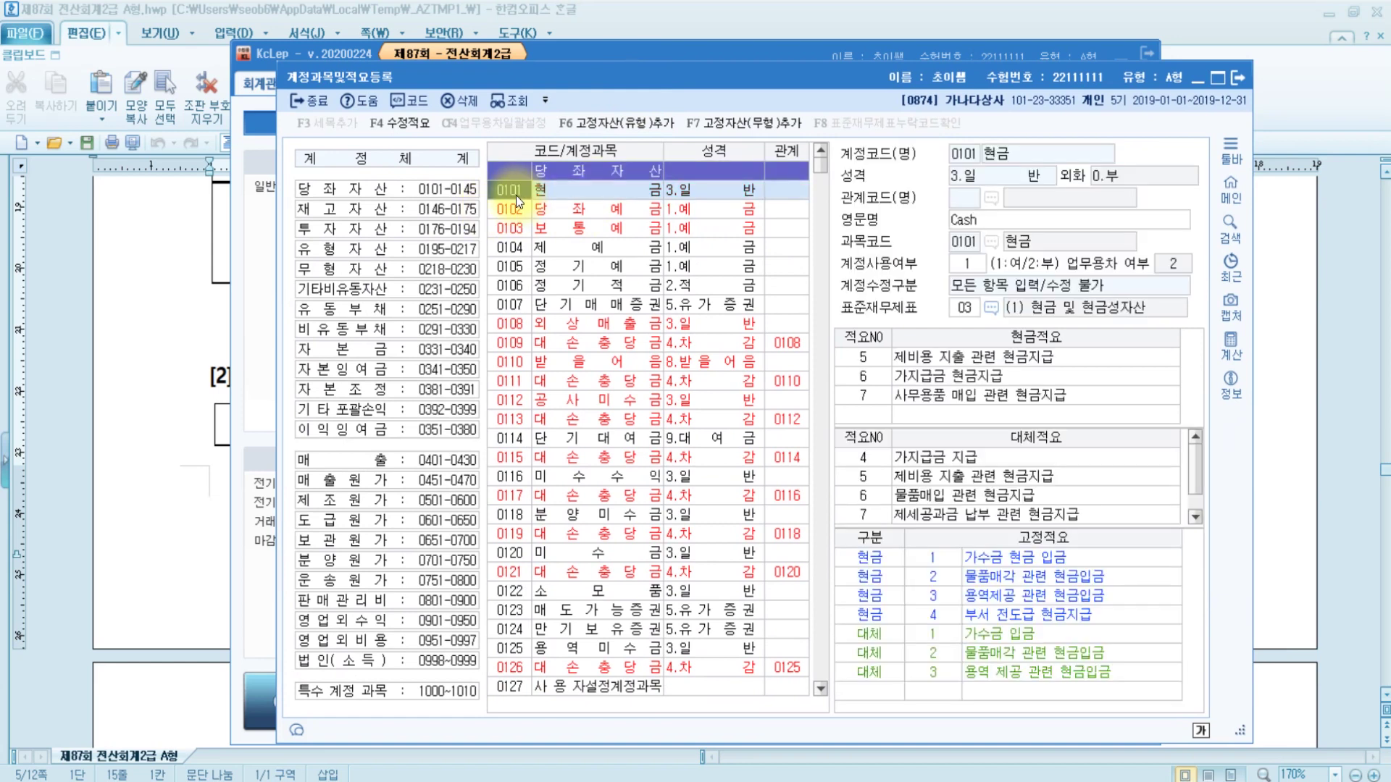
type("0801")
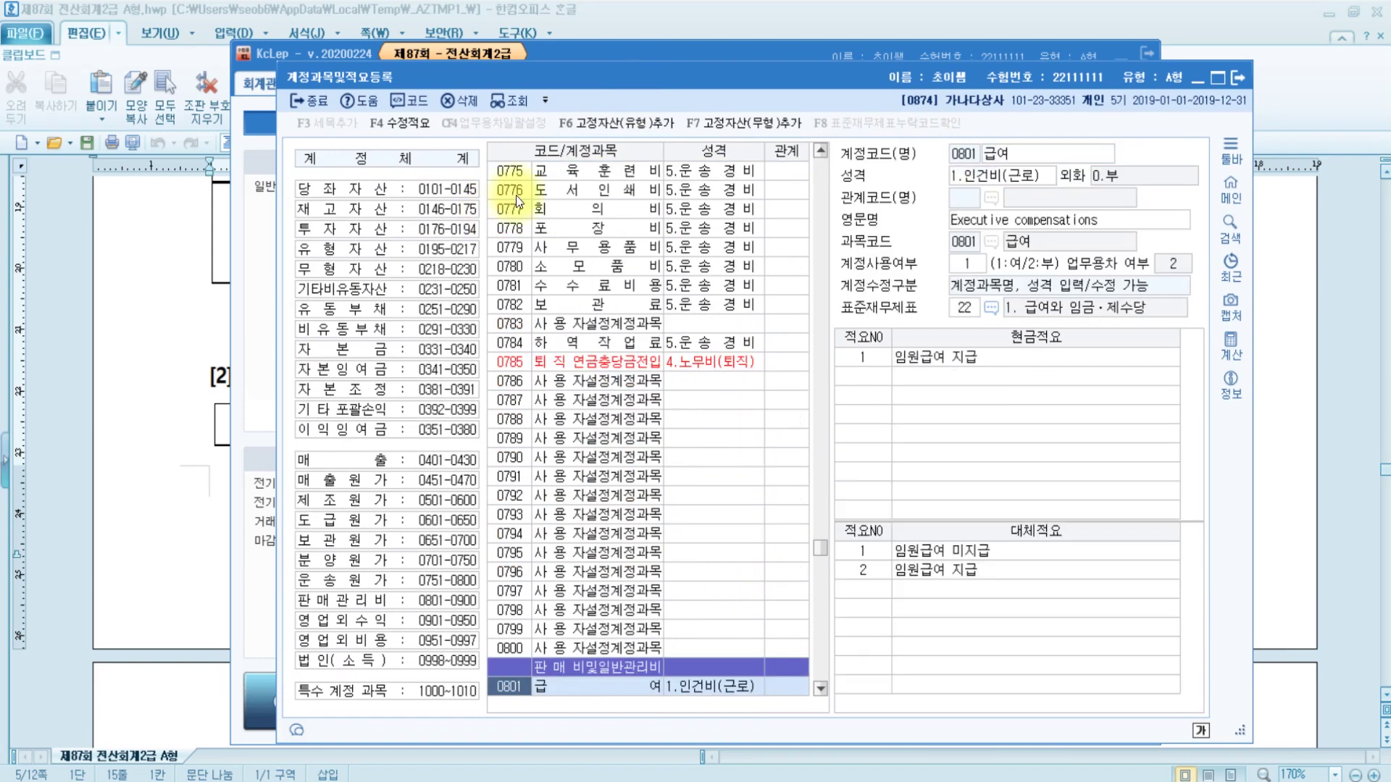
scroll(623, 342, "down", 6)
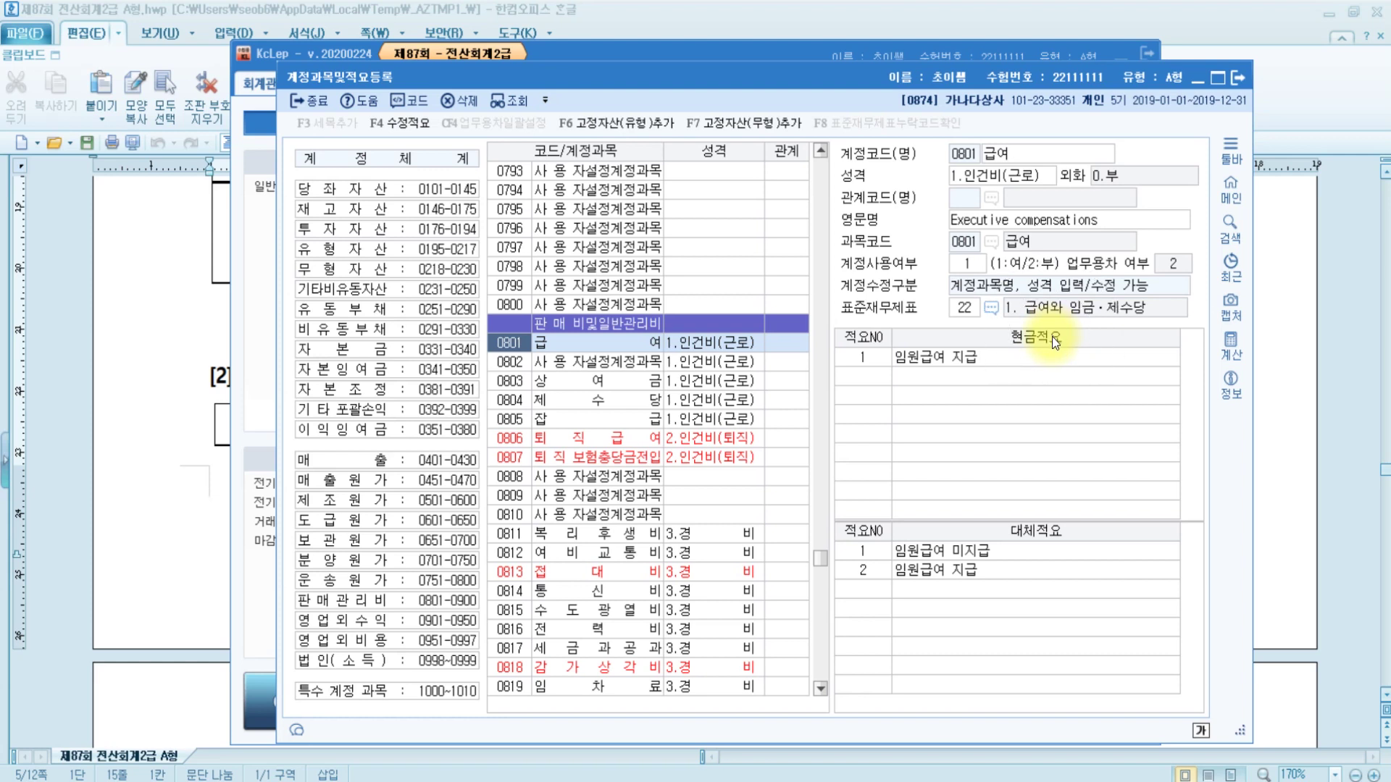
Add cash description (현금적요) number 3, "직원 생일 축하금 지급", to account 0801 급여.
left_click(847, 374)
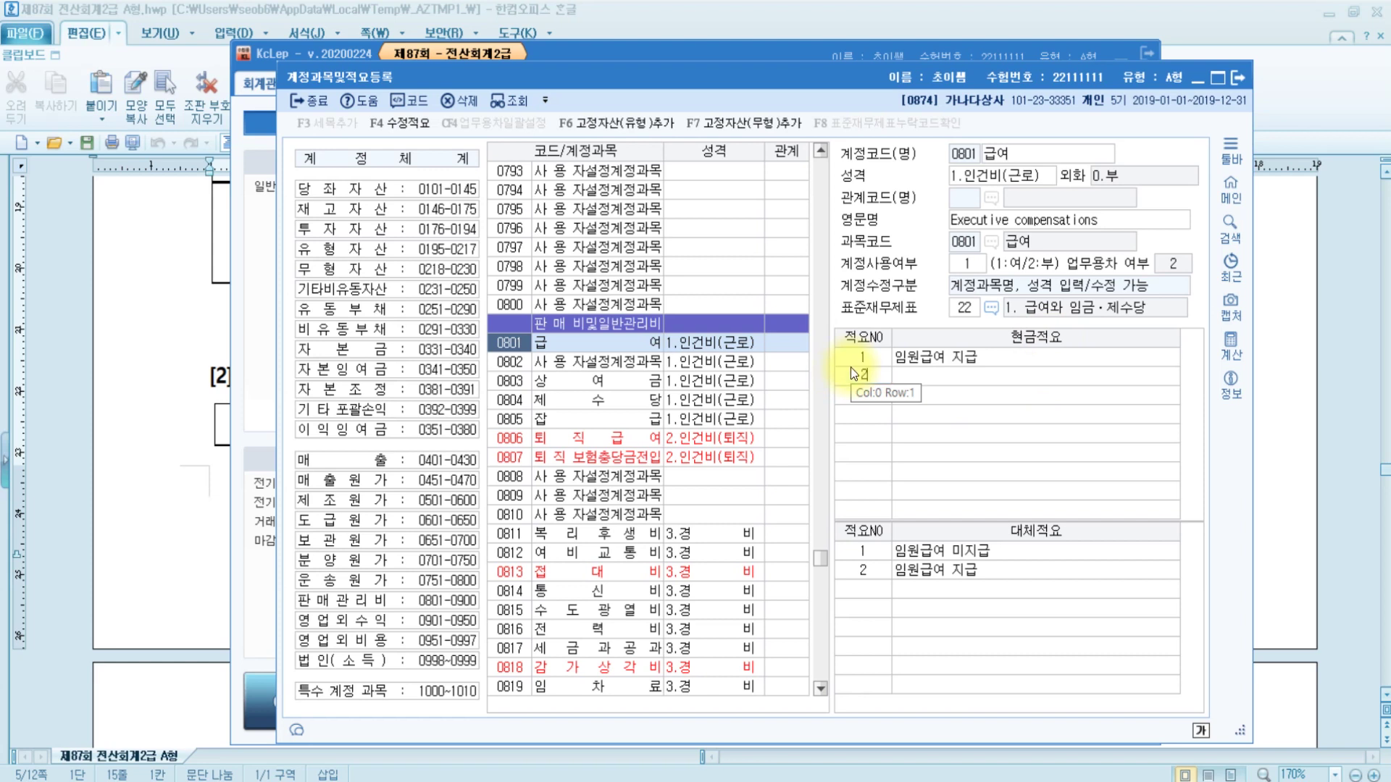
type("3")
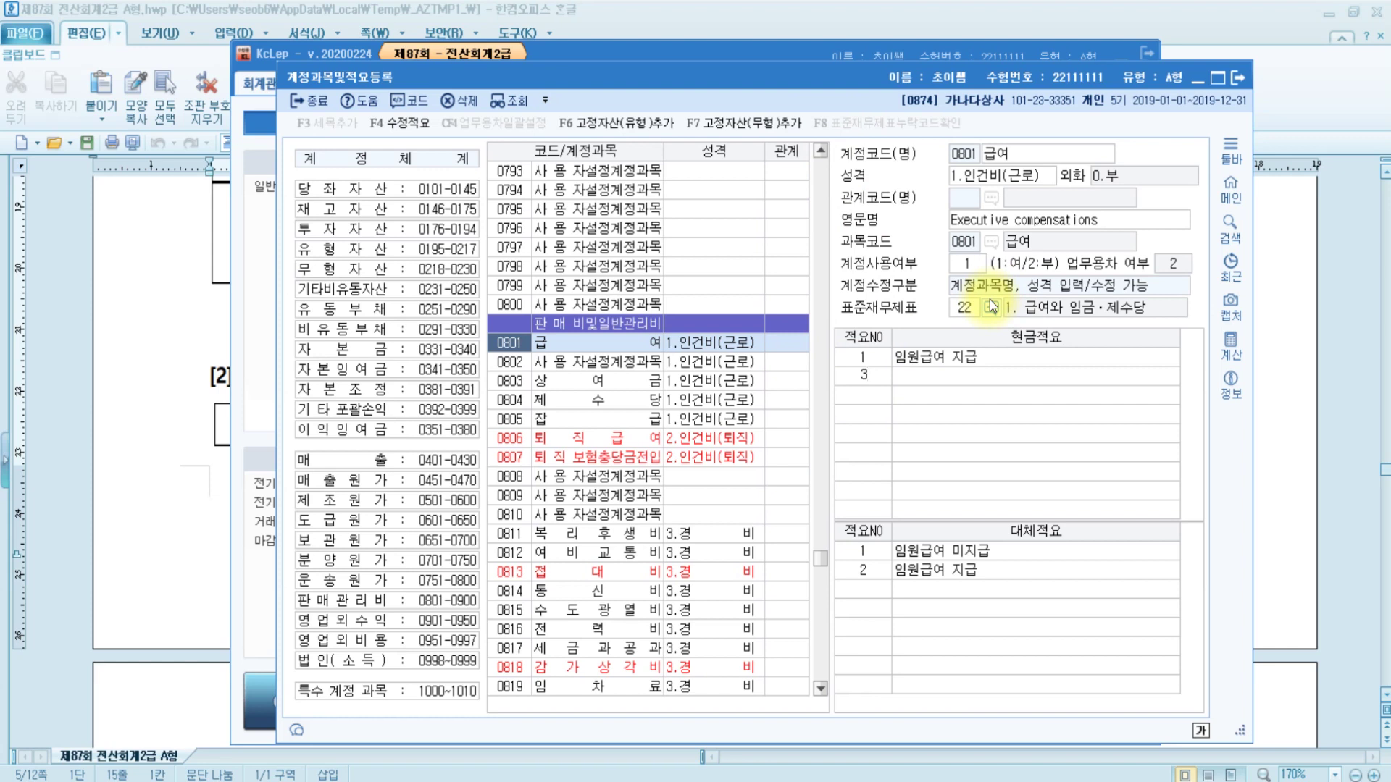
left_click(934, 377)
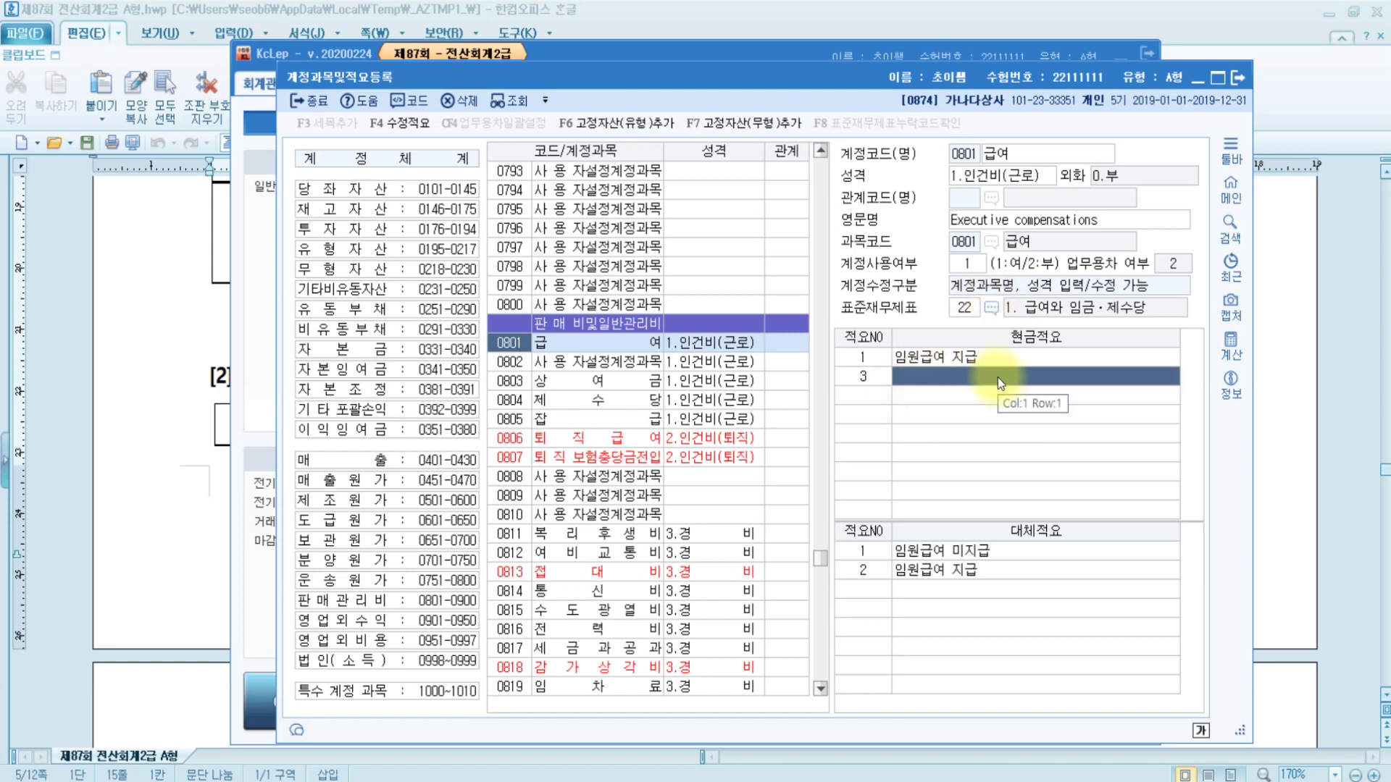
type("직원")
type("생일")
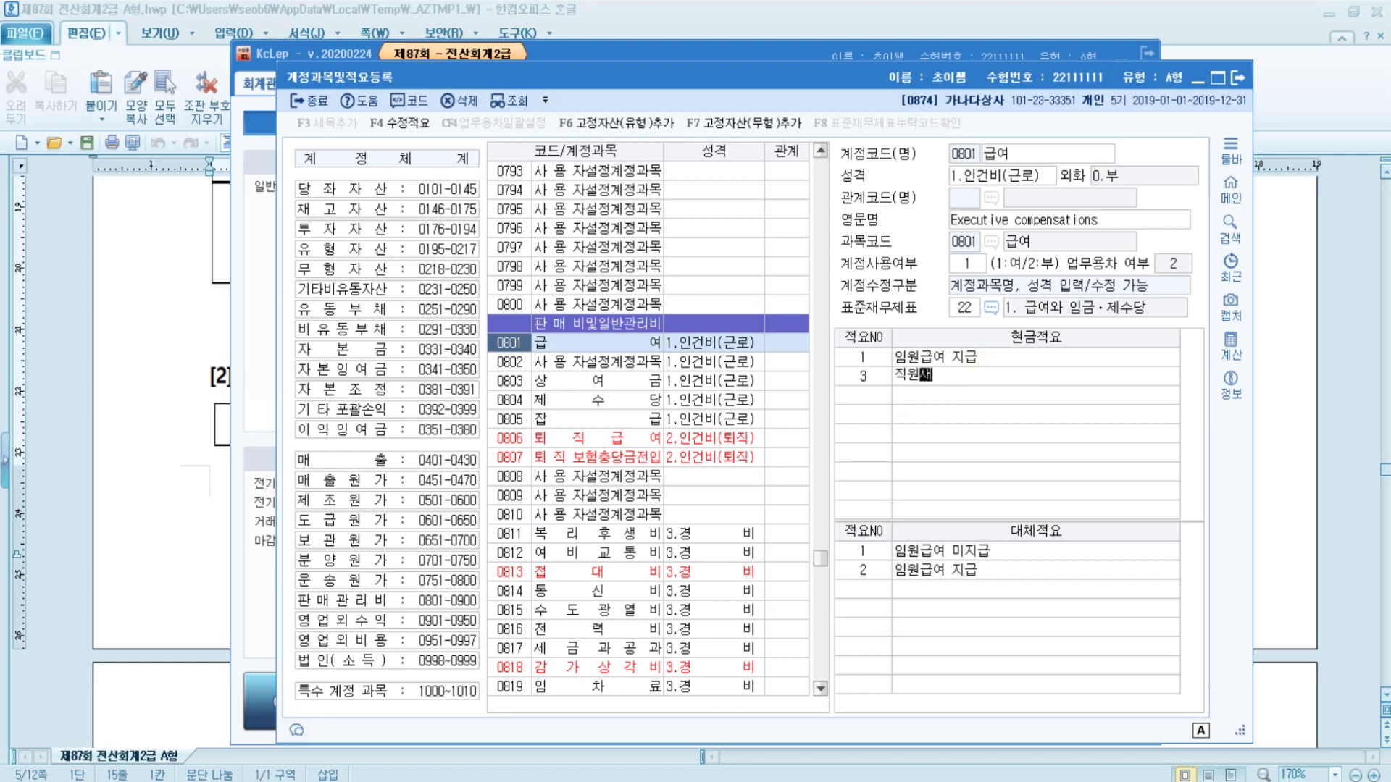
key("Left")
key("Left")
key("Right")
key("Right")
type("축하금 지급")
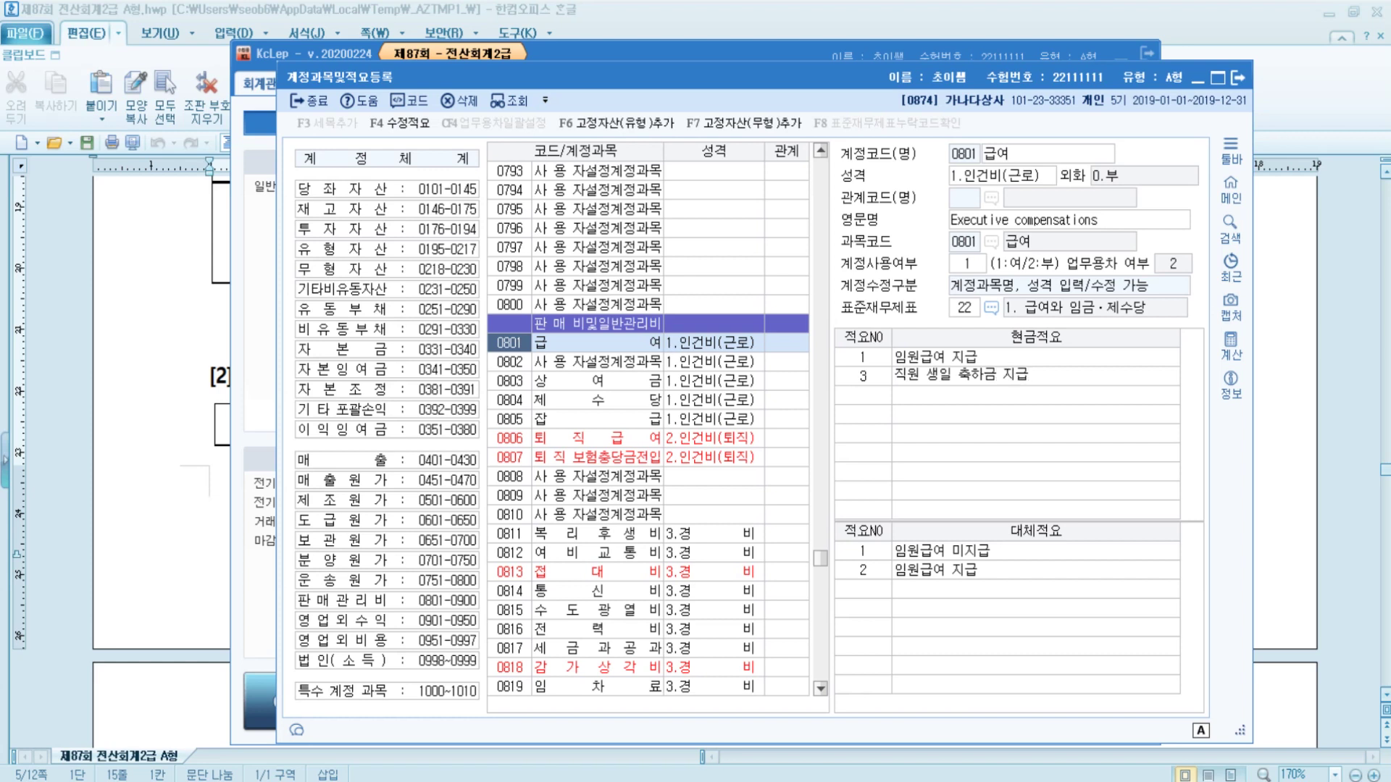
Correct cash description 3 to "직원 생일축하금 지급" and close the 계정과목및적요등록 form.
left_click(960, 374)
key("BackSpace")
key("Return")
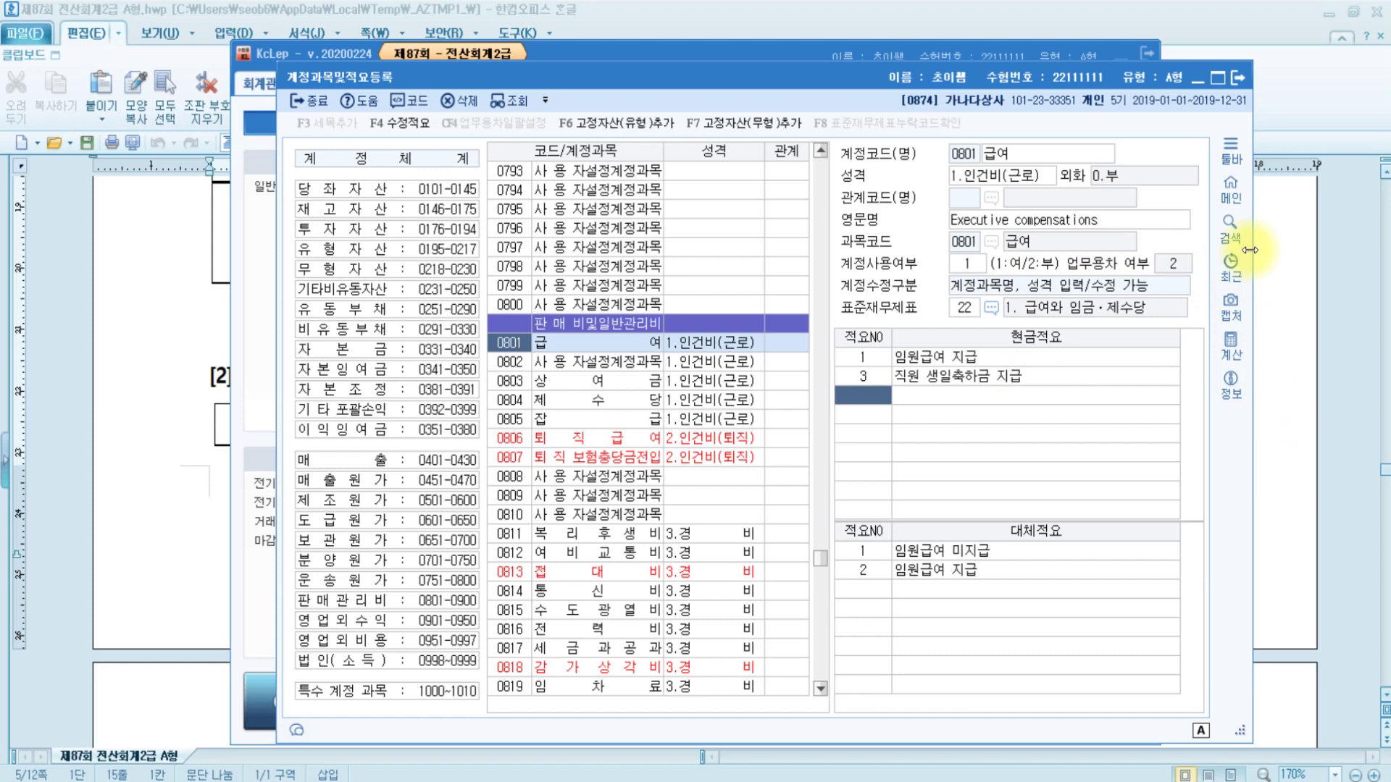
left_click(1240, 81)
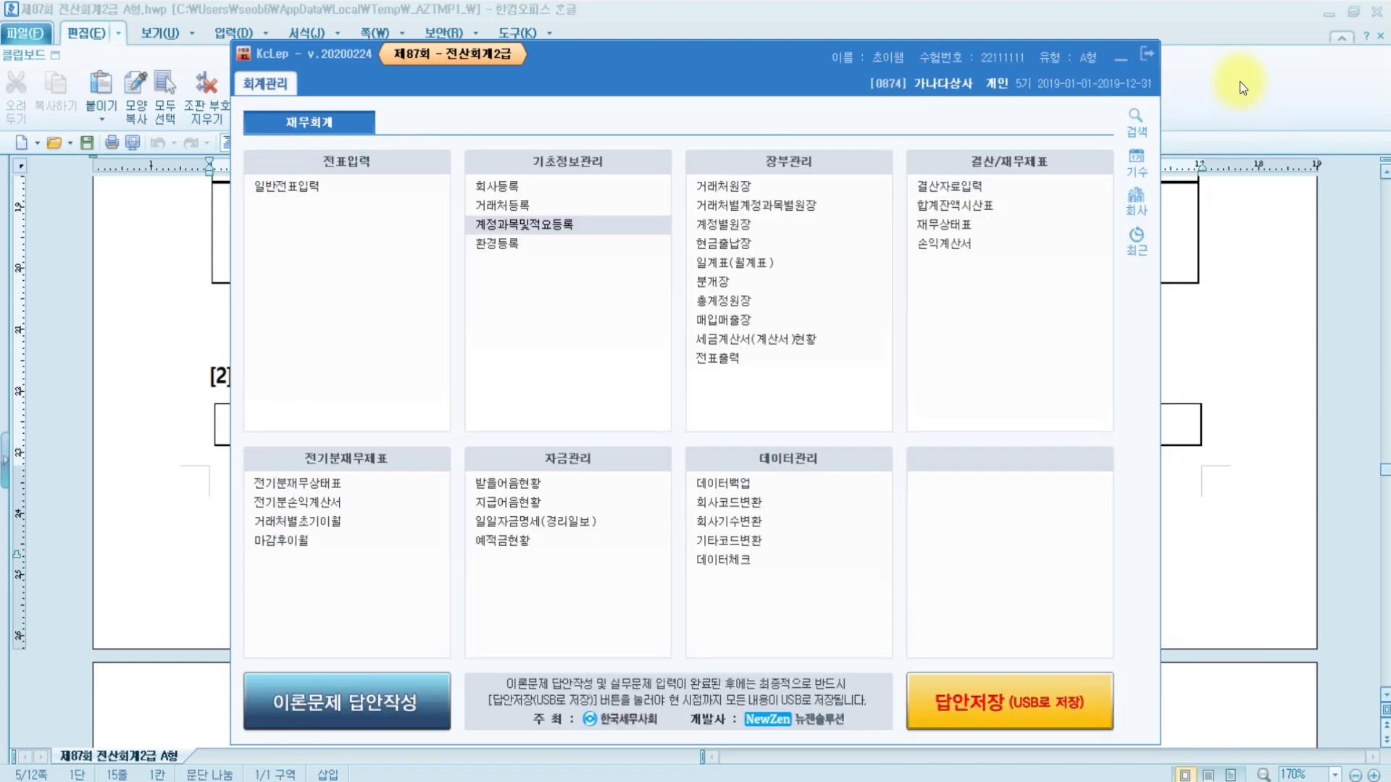
Switch to the exam document and review Problem 4 (문제4), including the October 2 borrowing transaction in item [1].
left_click(1232, 295)
scroll(1320, 295, "up", 2)
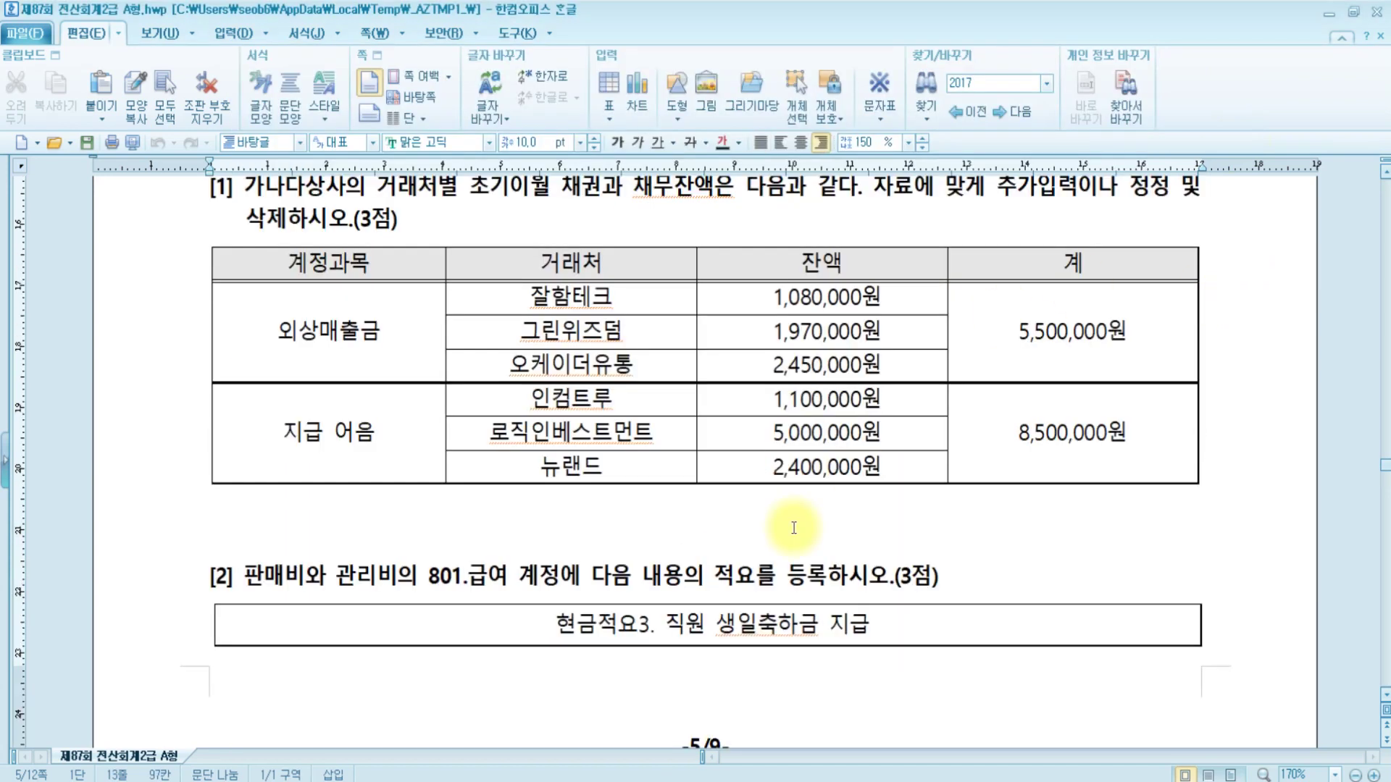
scroll(1086, 507, "down", 8)
left_click(954, 658)
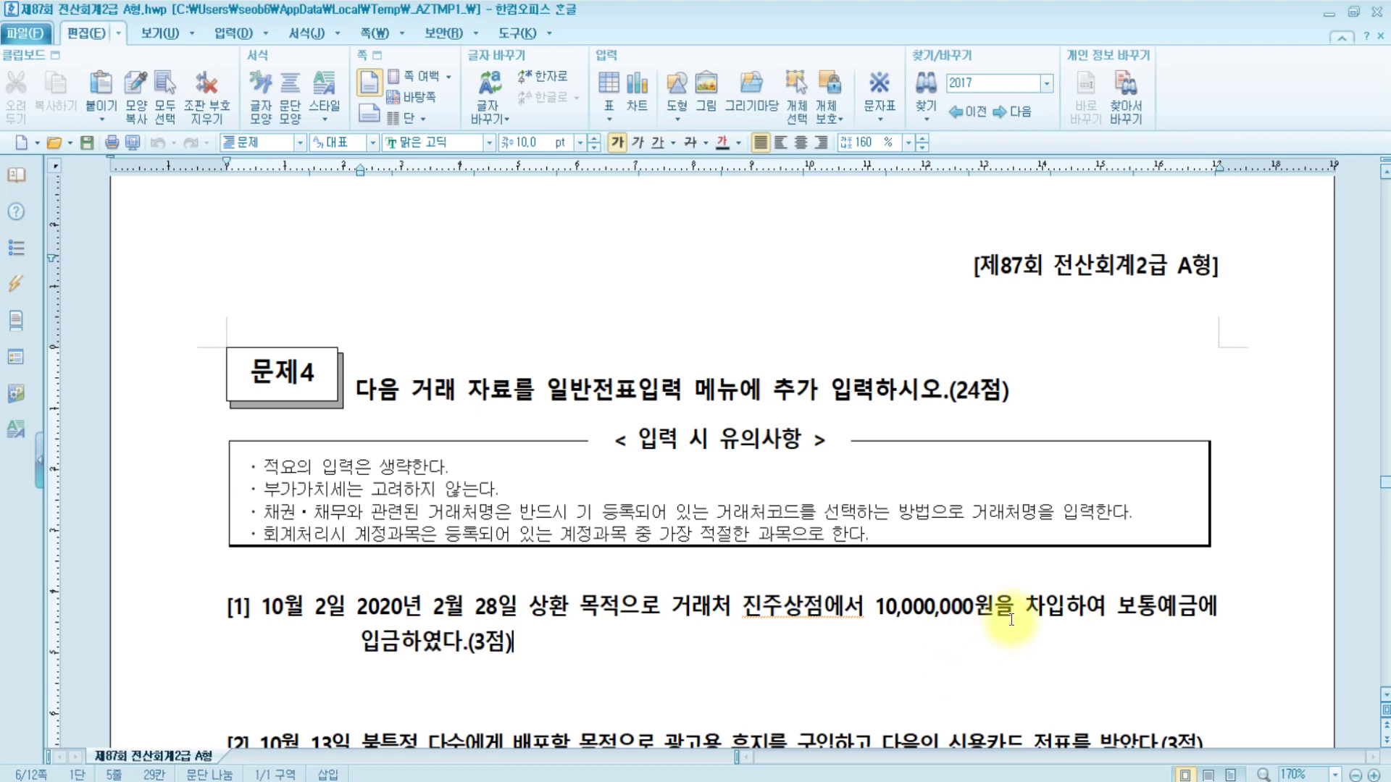
scroll(1007, 616, "down", 2)
scroll(1006, 615, "up", 2)
scroll(1006, 616, "down", 2)
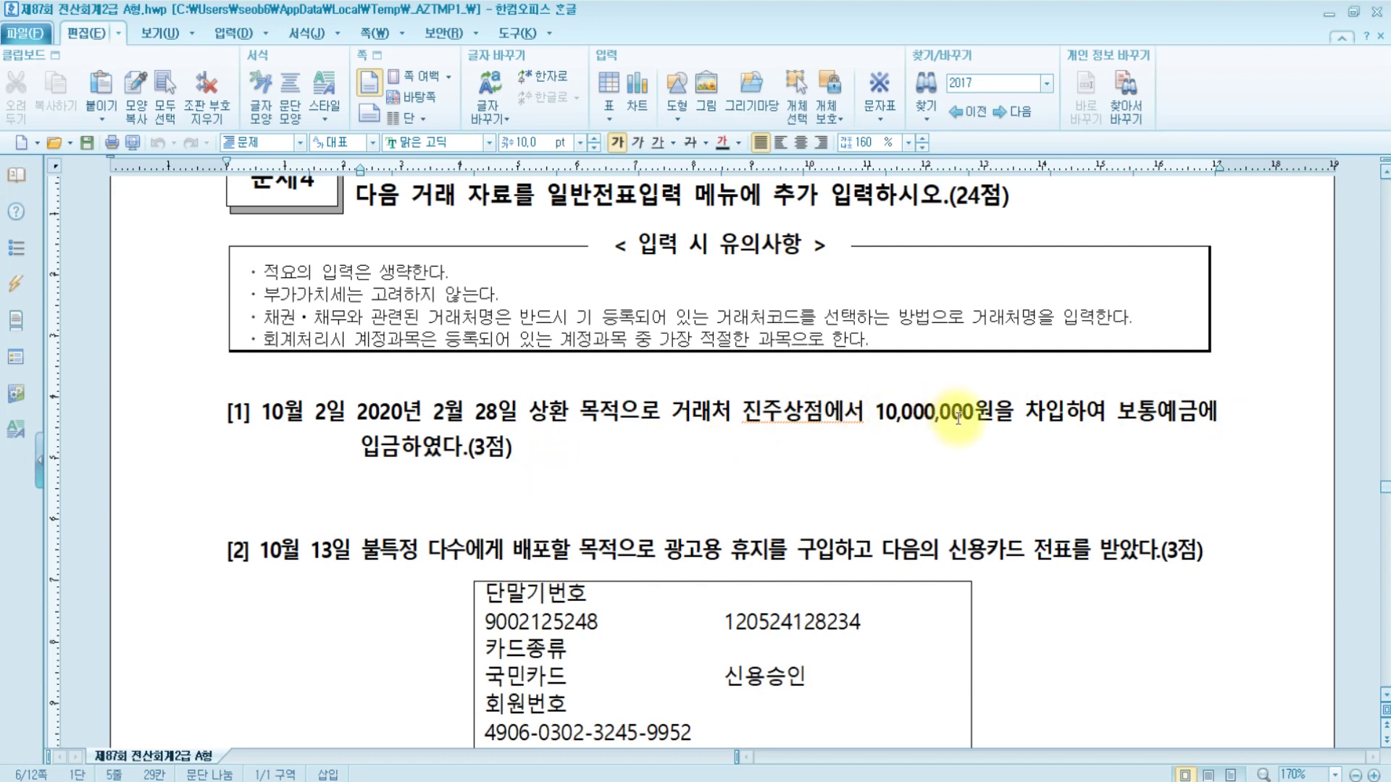
left_click_drag(1024, 414, 1088, 417)
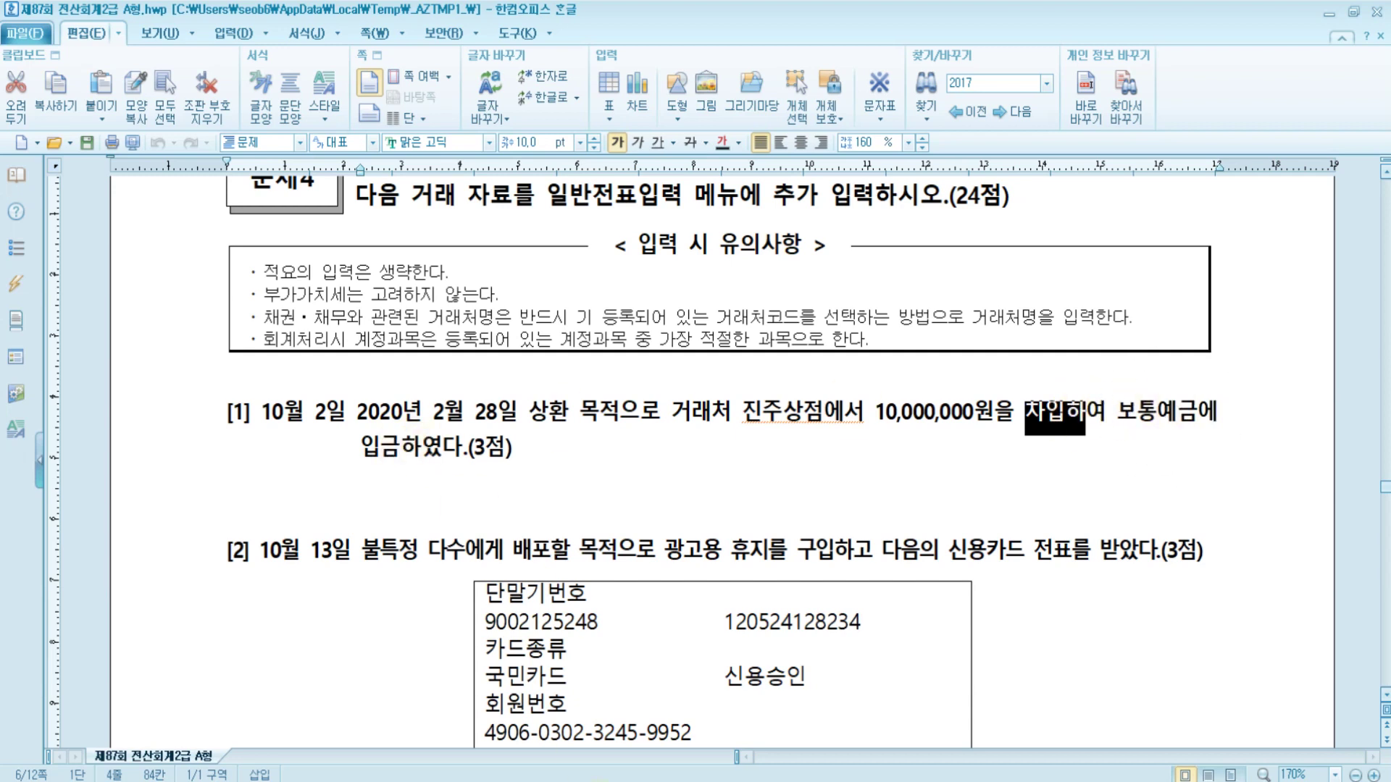
Switch to 일반전표입력 in KcLep and enter a debit of 10,000,000 to 0103 보통예금 for October 2.
left_click(601, 714)
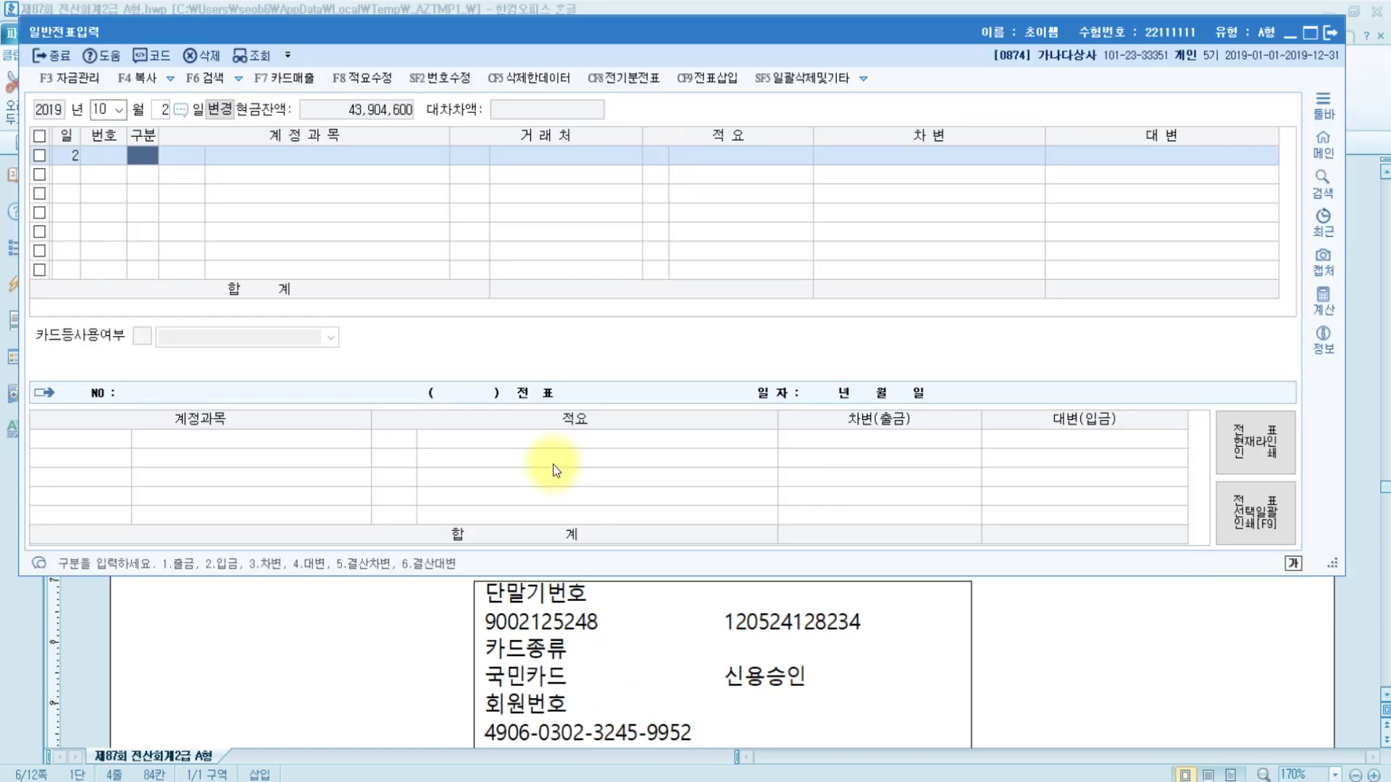
type("3")
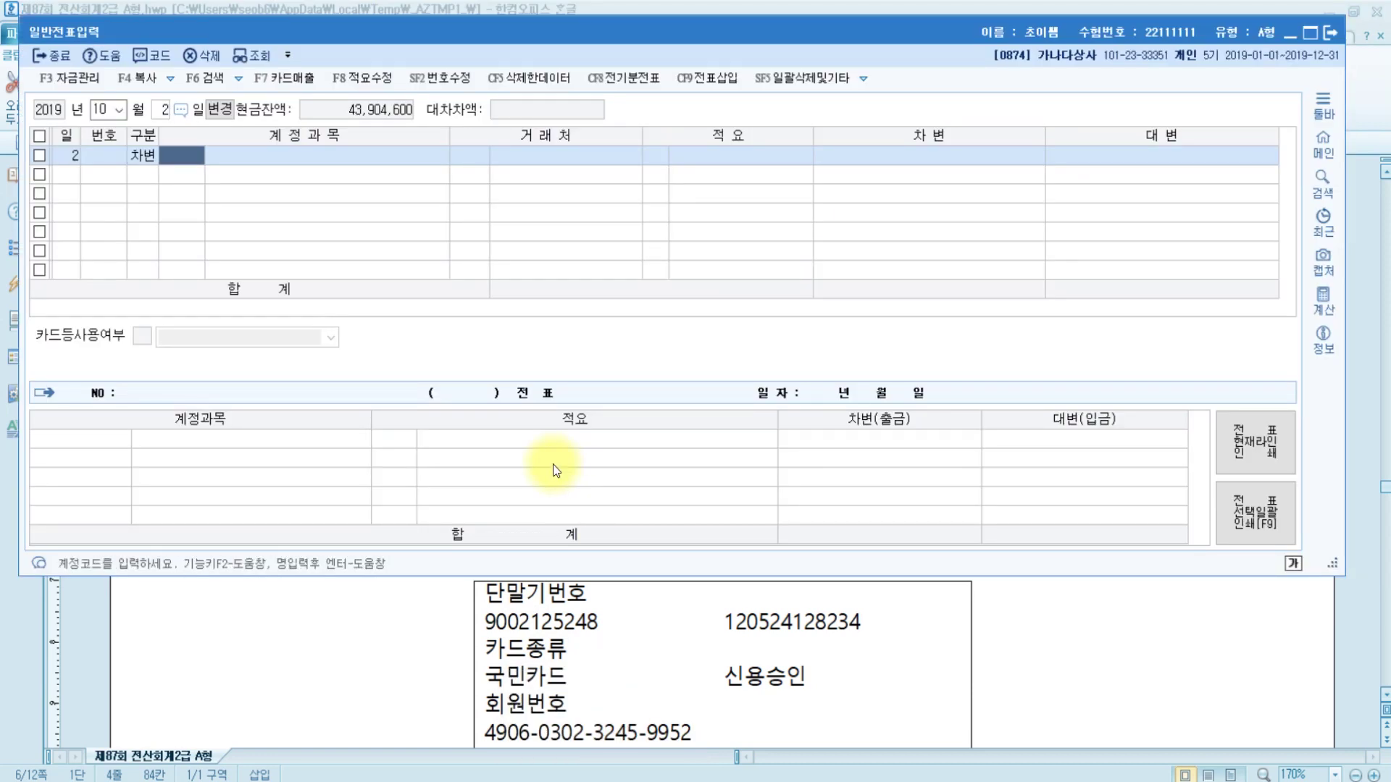
type("보통예")
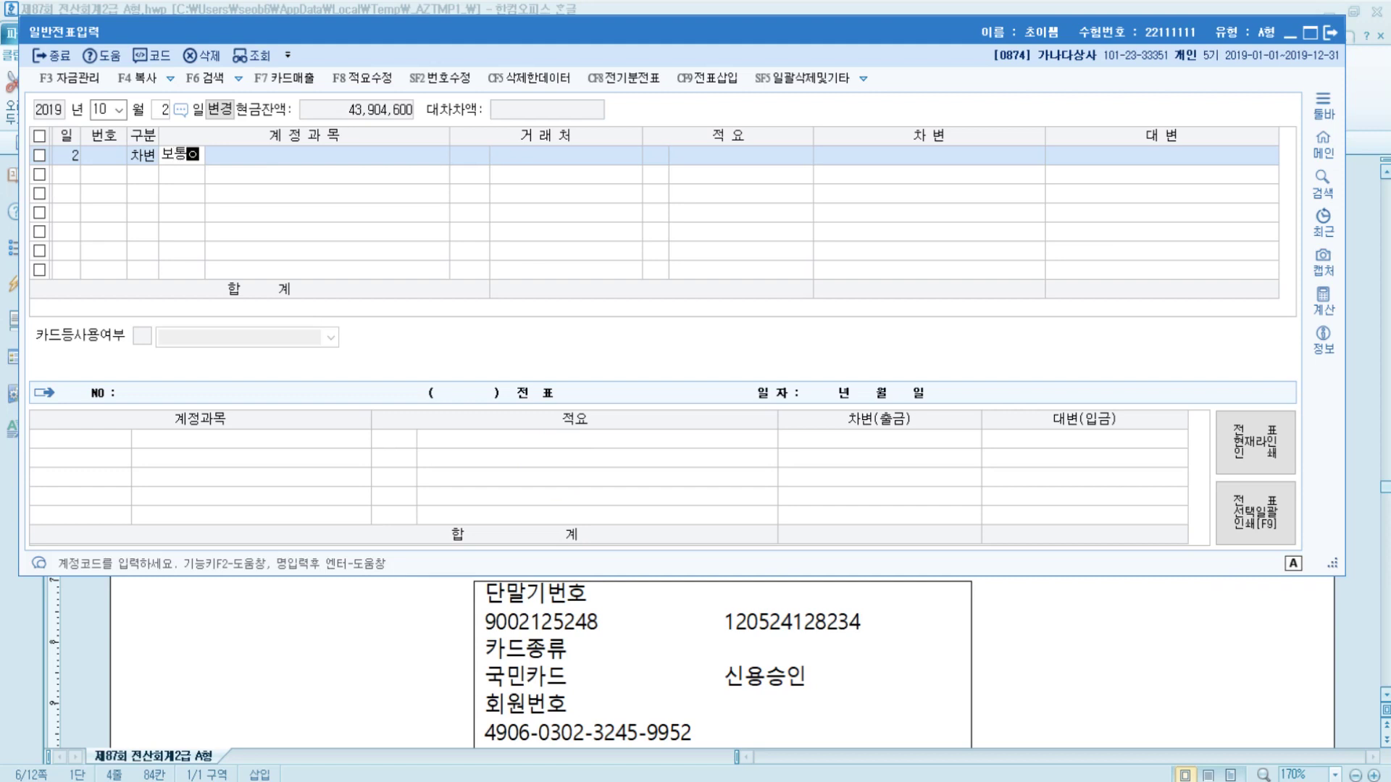
key("Return")
key("Return")
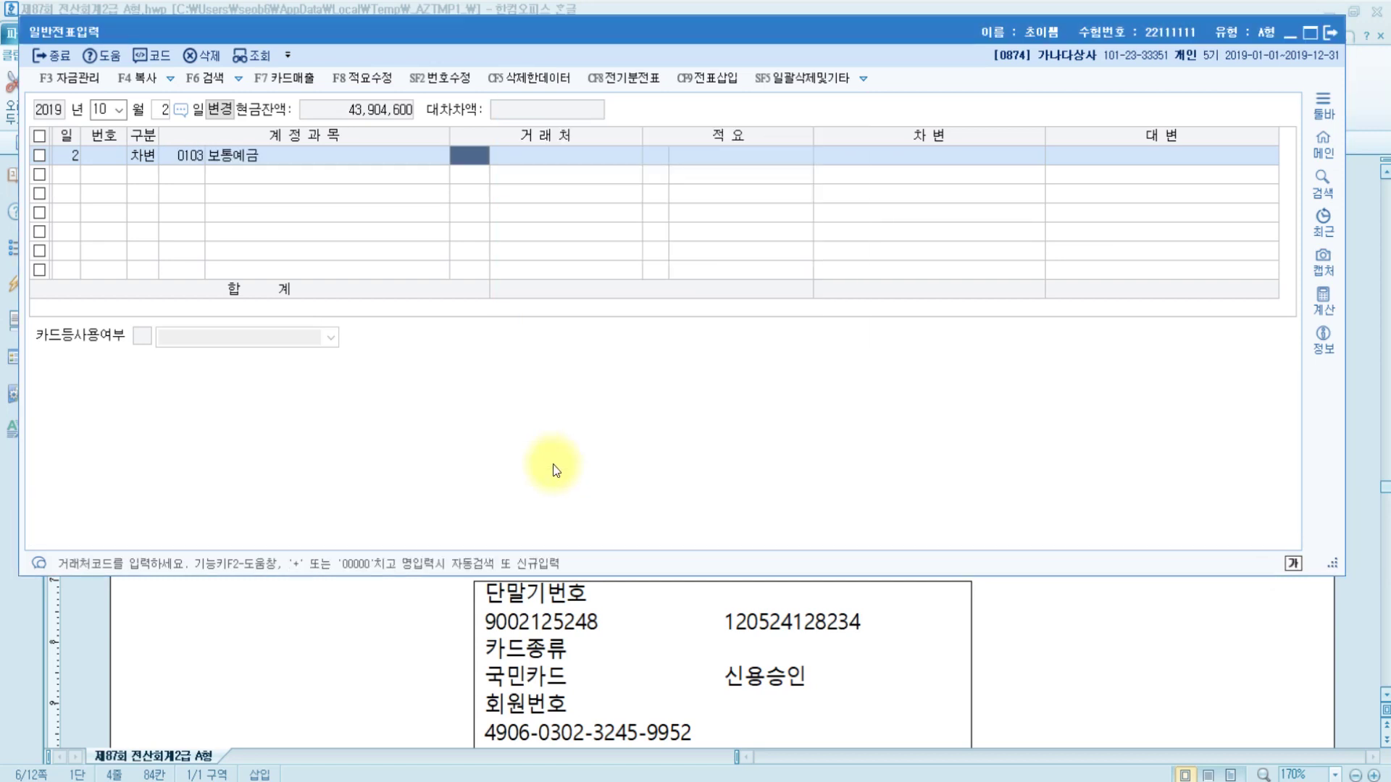
key("Return")
key("Return")
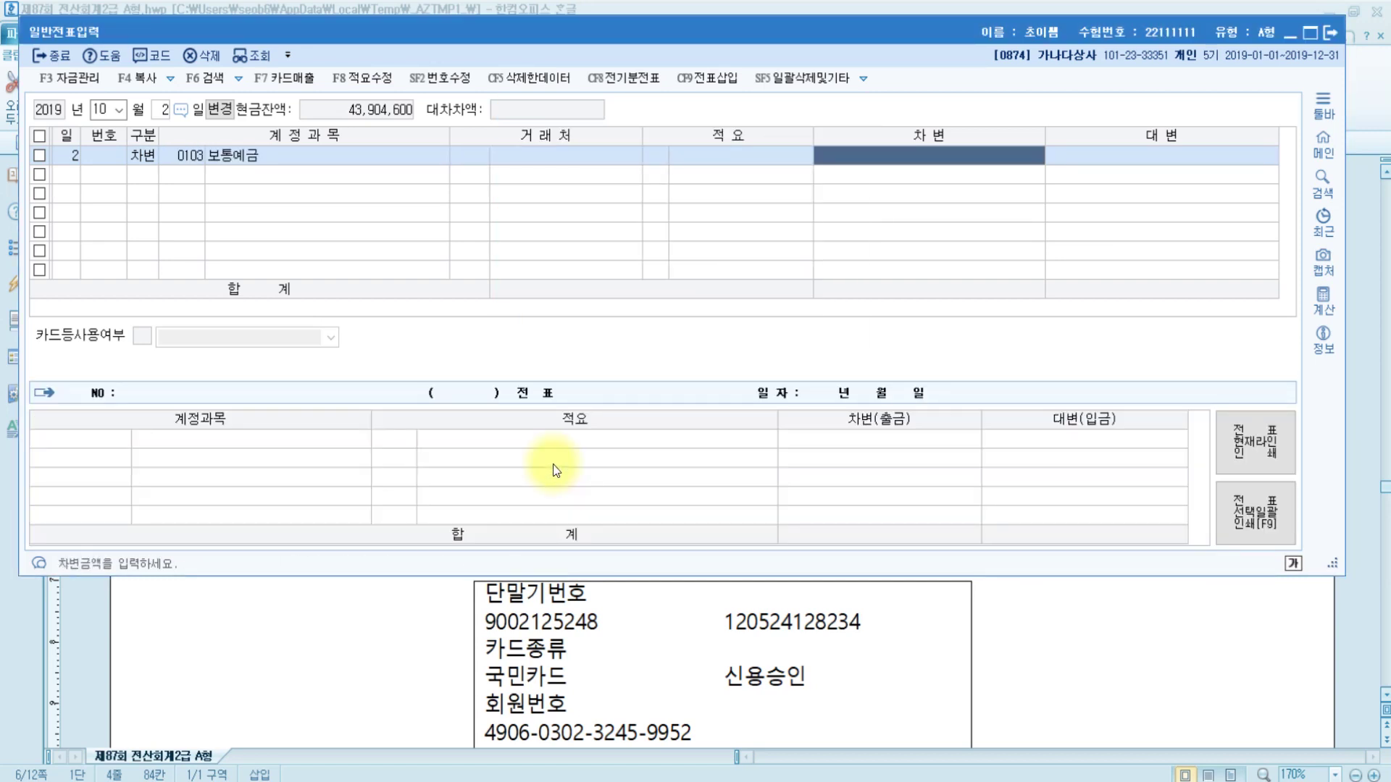
type("10000000")
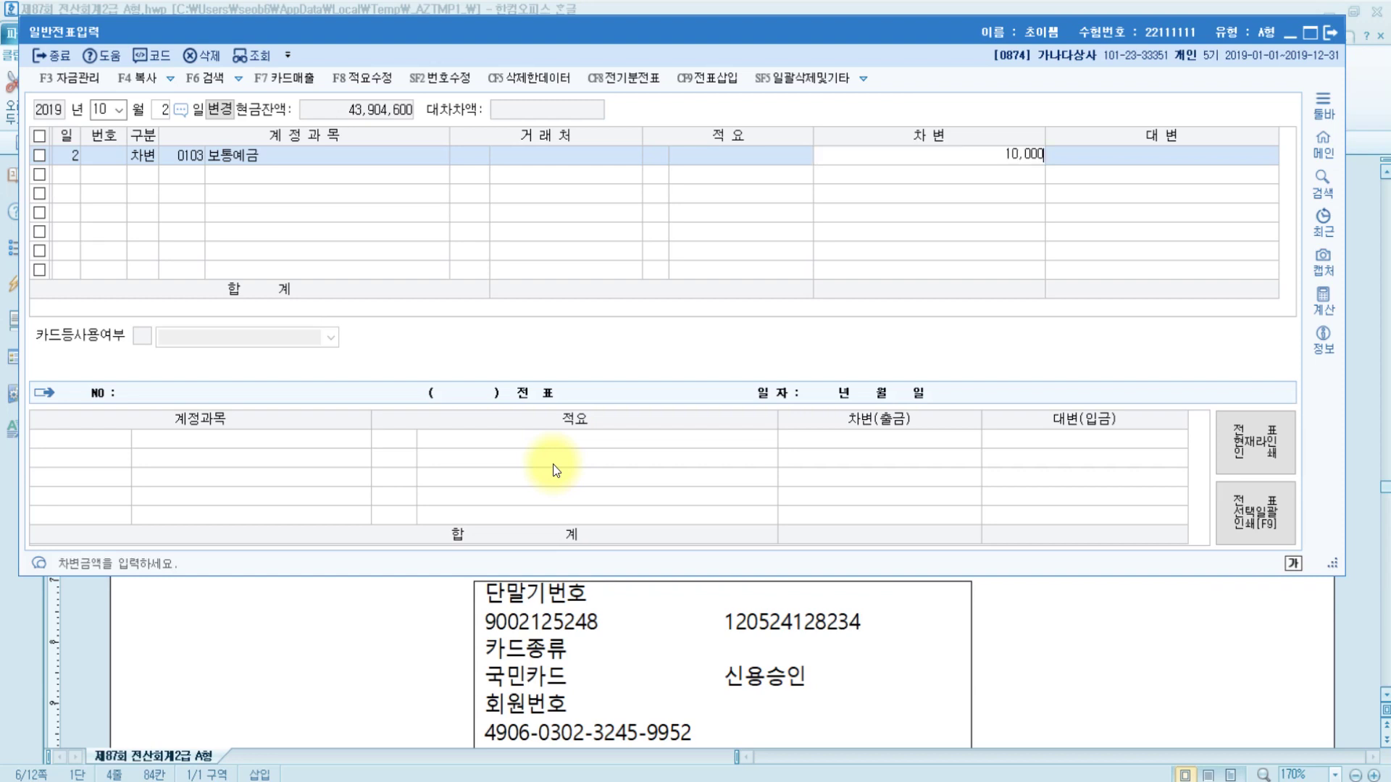
key("Return")
Add the offsetting credit line of 10,000,000 with account 0260 단기차입금 to the October 2 voucher.
type("4")
key("Return")
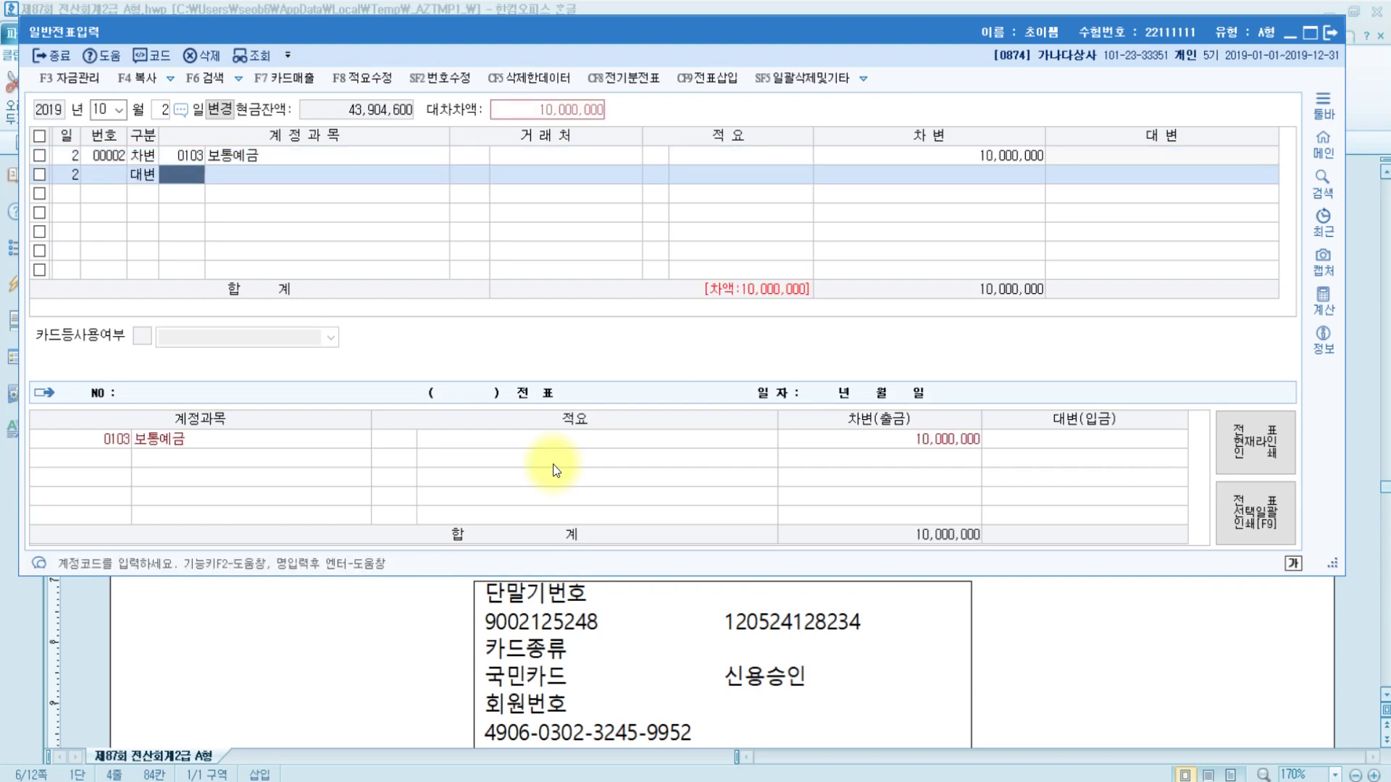
type("단기")
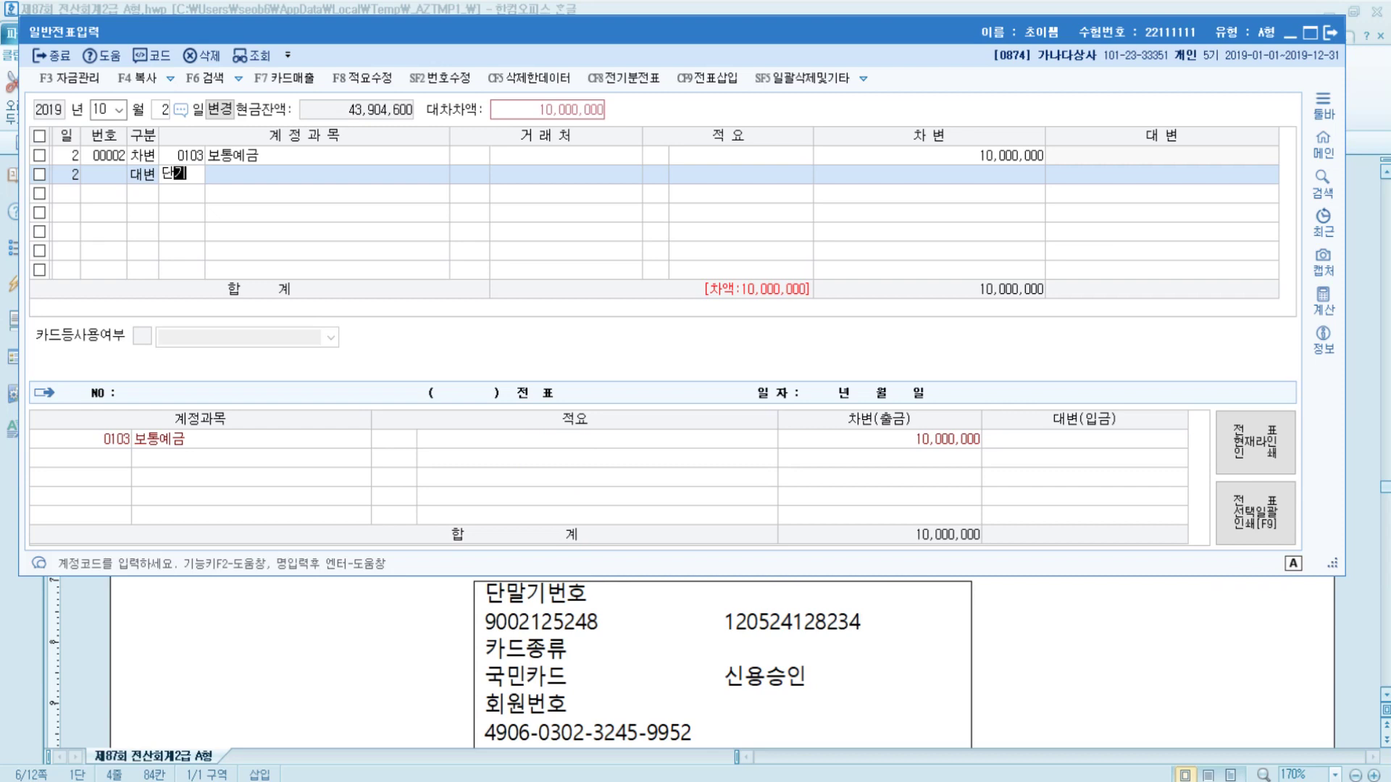
key("Return")
key("Down")
key("Down")
key("Down")
key("Down")
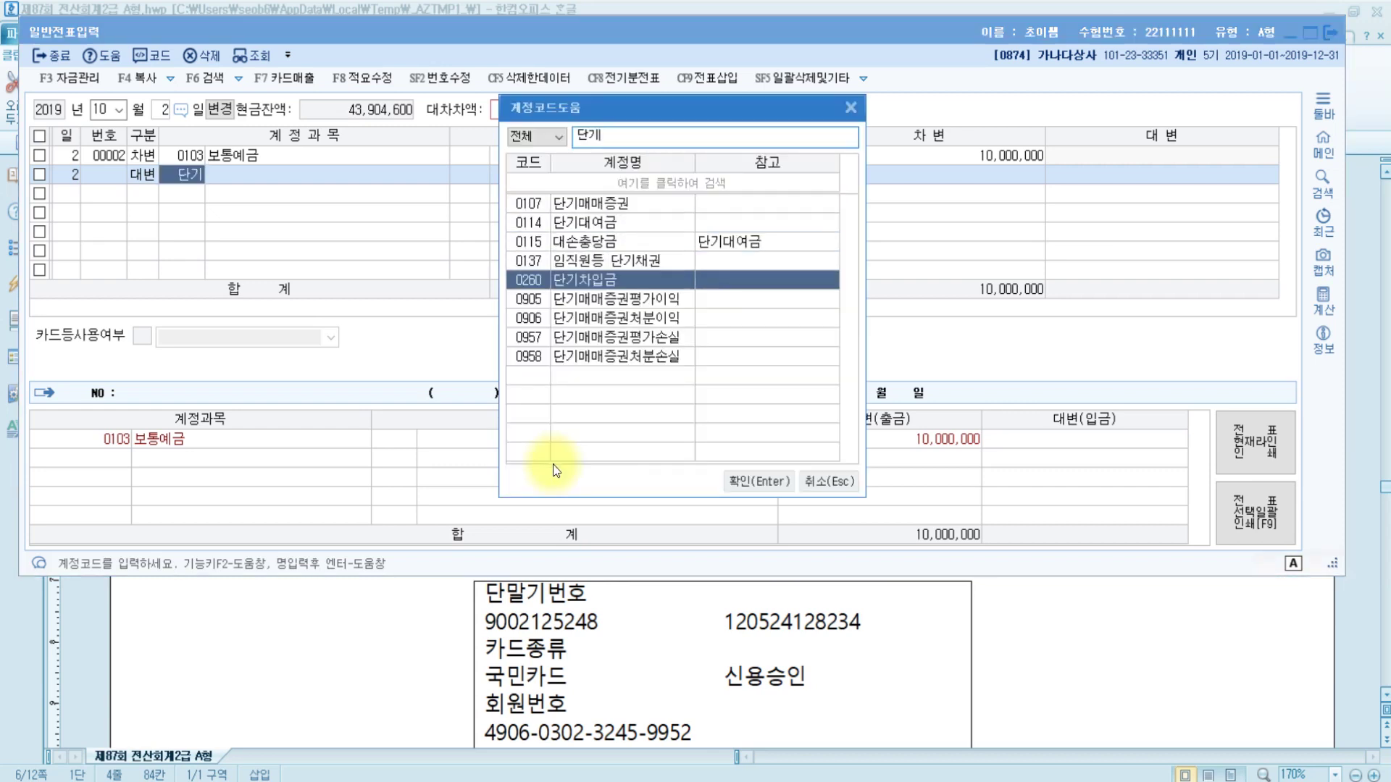
key("Return")
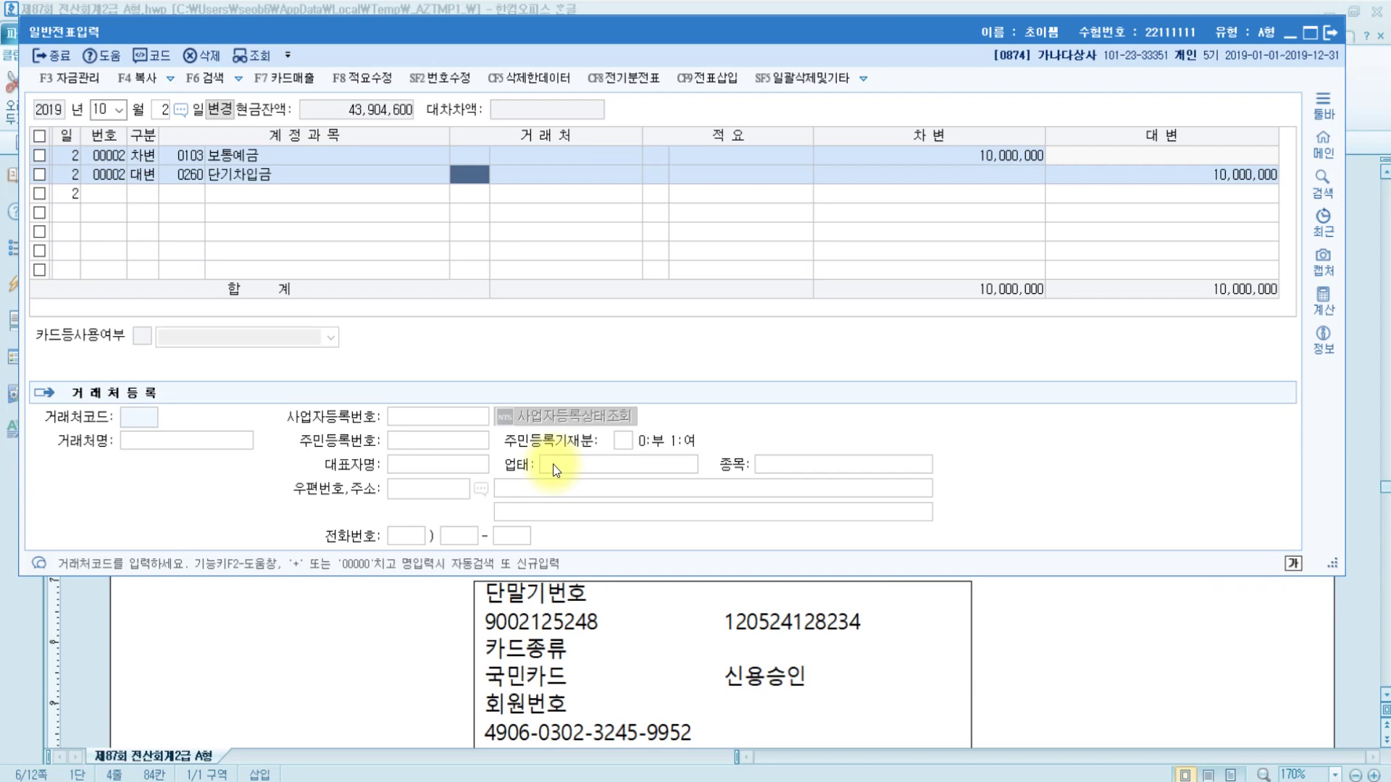
Assign trading partner 00221 진주상점 to the 단기차입금 credit line.
type("진주")
key("Return")
key("Down")
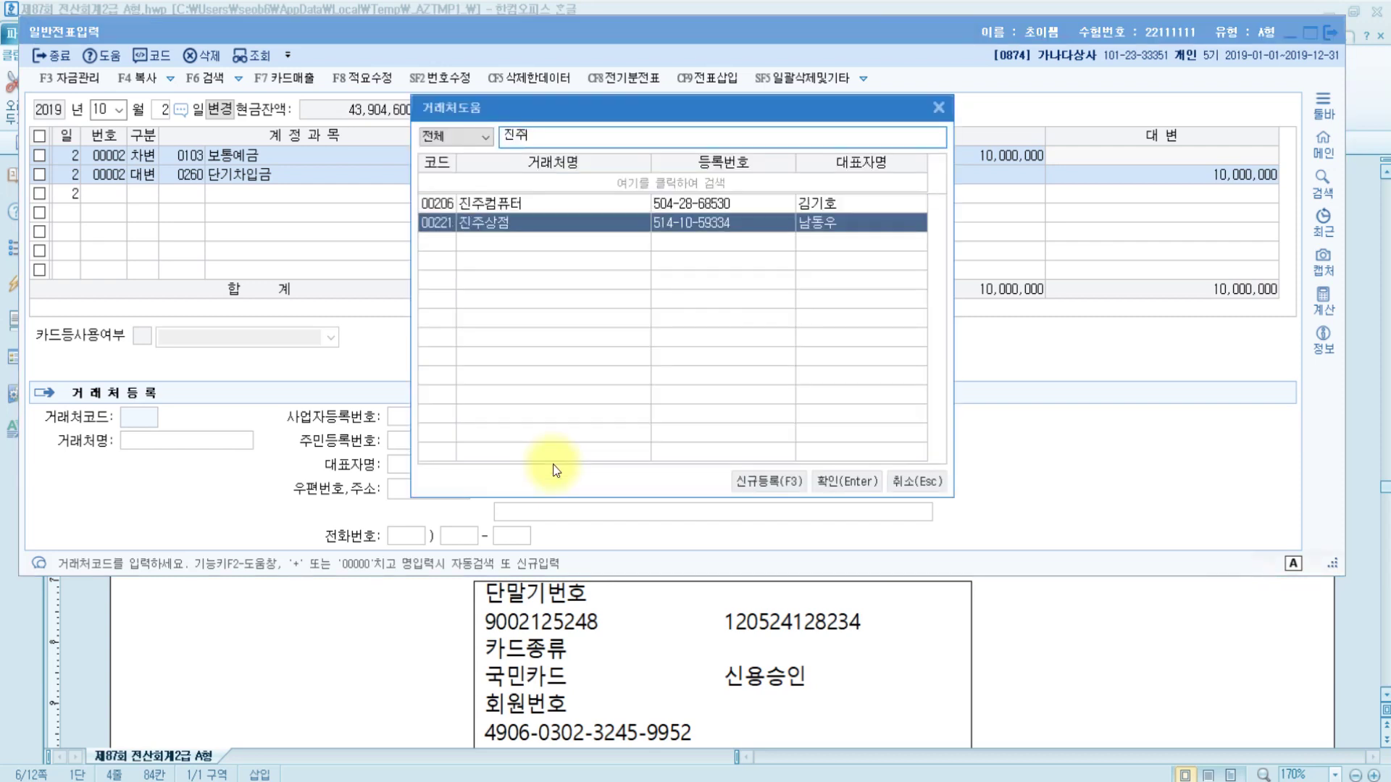
key("Return")
key("Return")
key("Return")
key("Up")
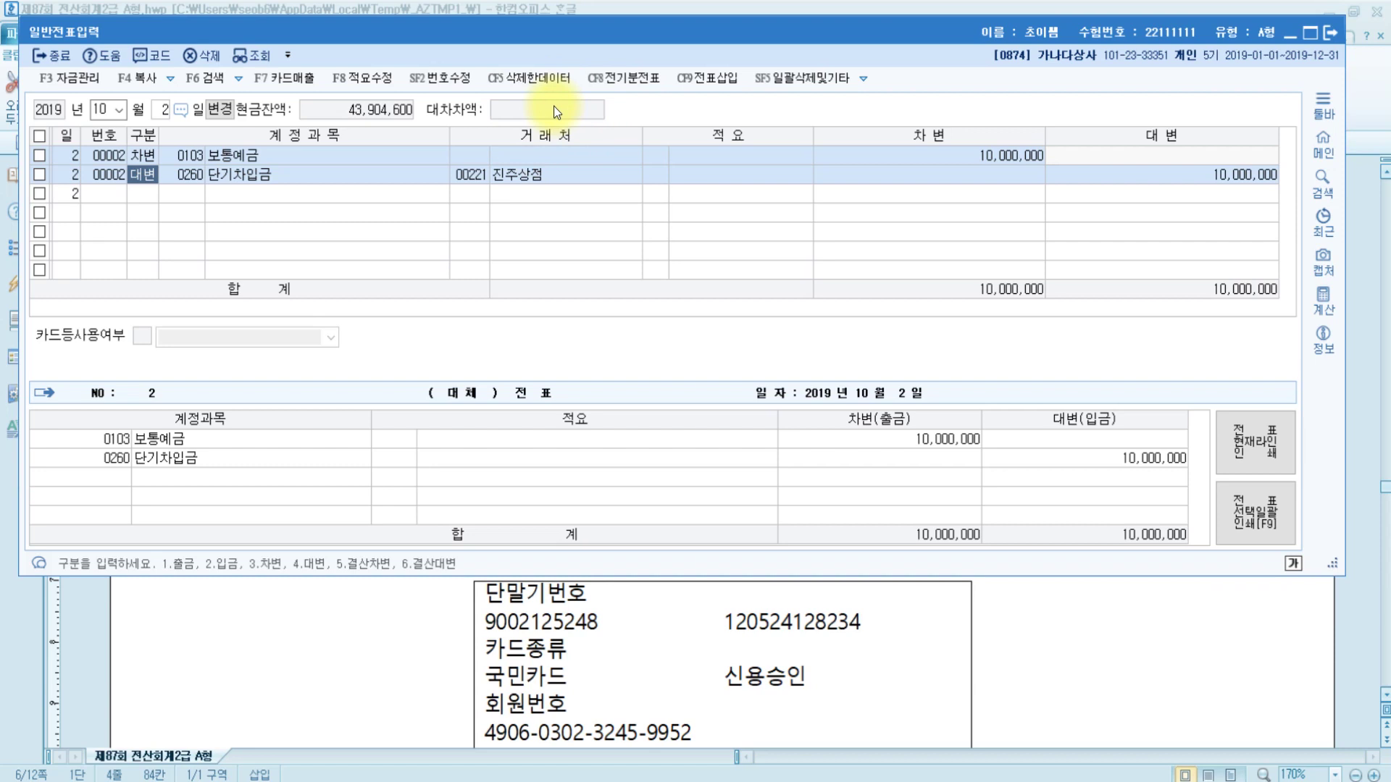
Switch to the exam document and examine Problem 4 item [2], including the card slip's date, card type and amounts.
left_click(1102, 636)
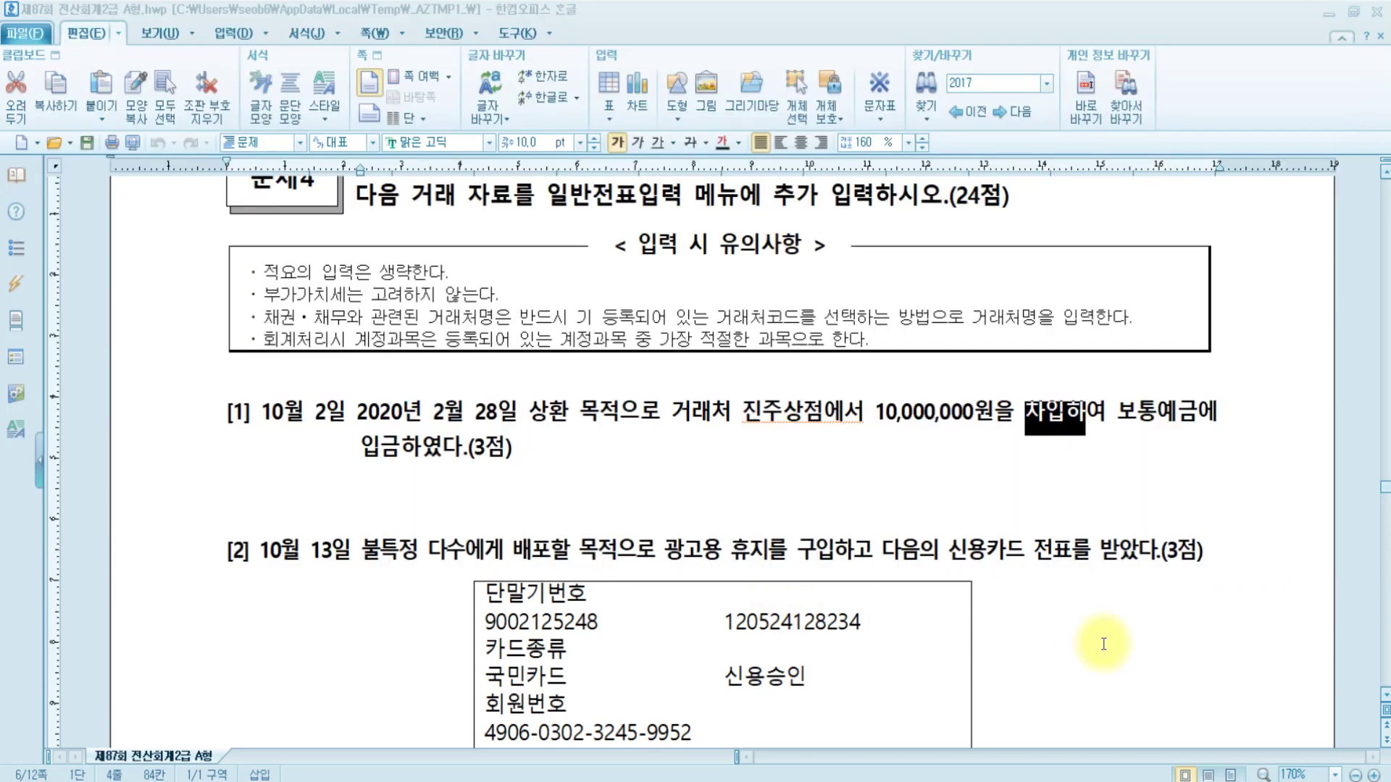
scroll(1103, 644, "down", 3)
scroll(1103, 644, "down", 1)
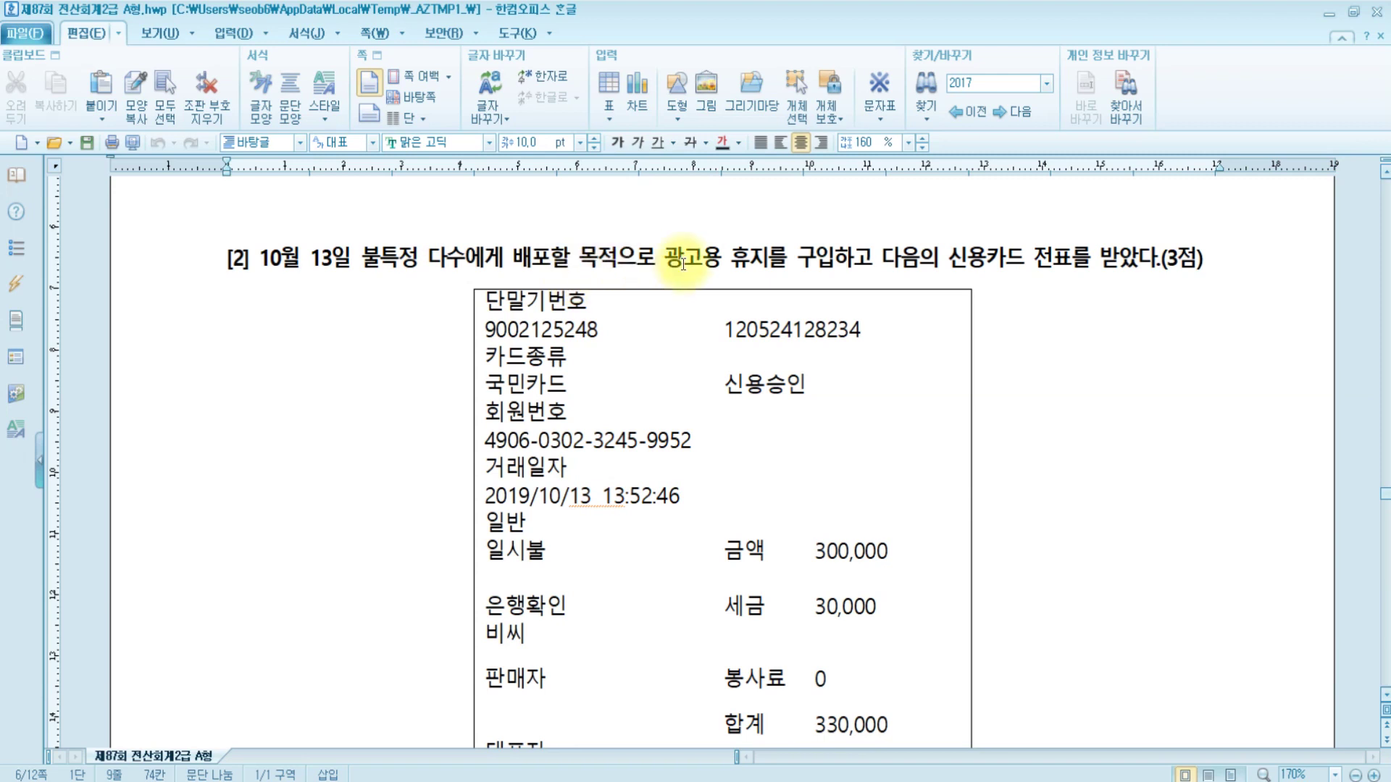
scroll(985, 509, "down", 1)
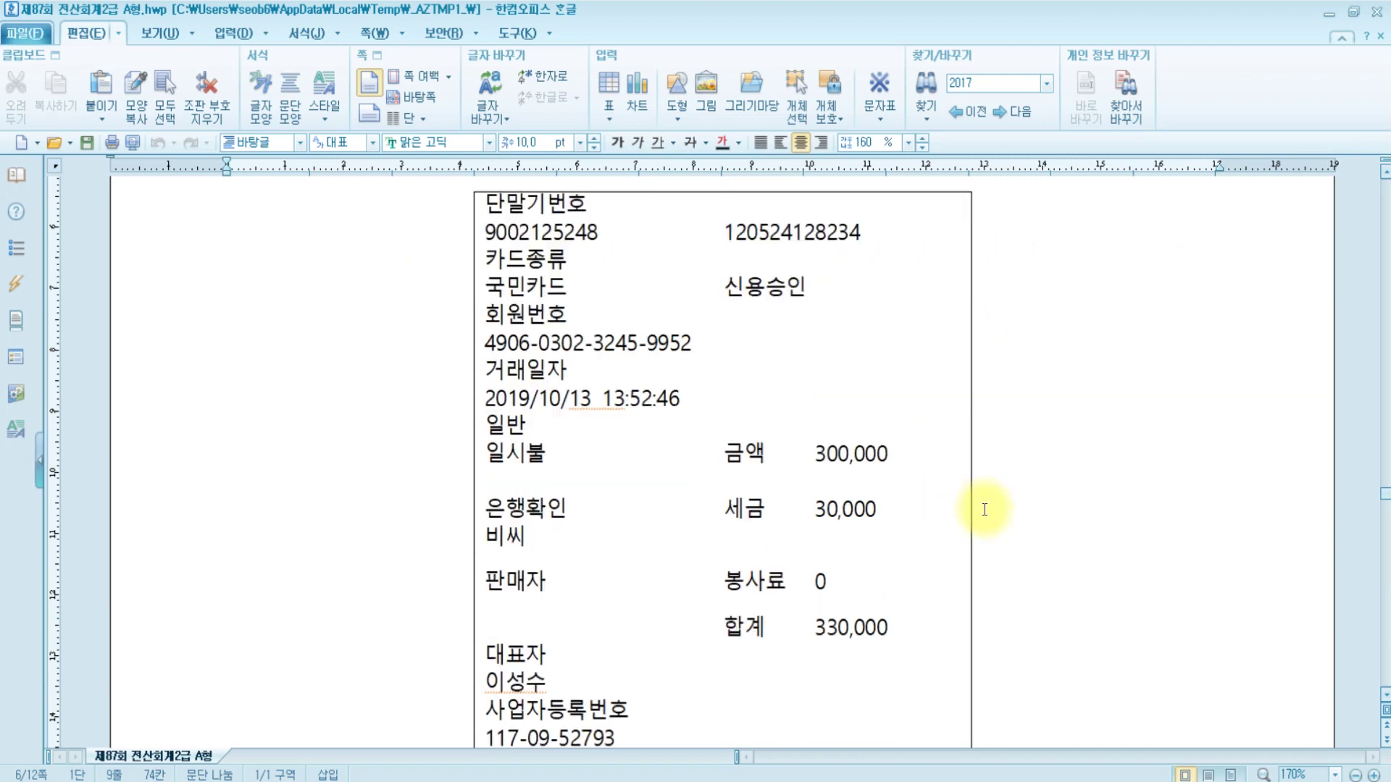
scroll(984, 509, "up", 2)
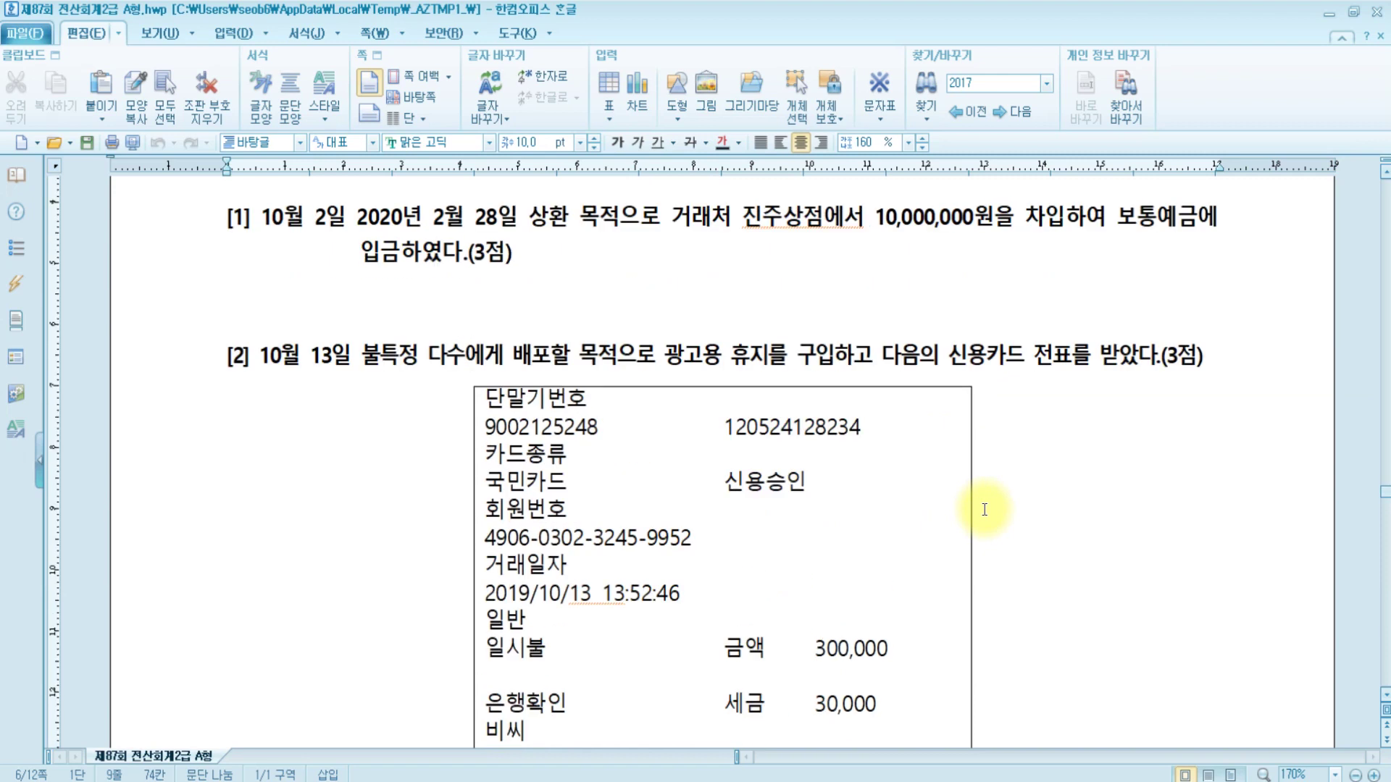
scroll(957, 374, "down", 1)
scroll(957, 375, "down", 2)
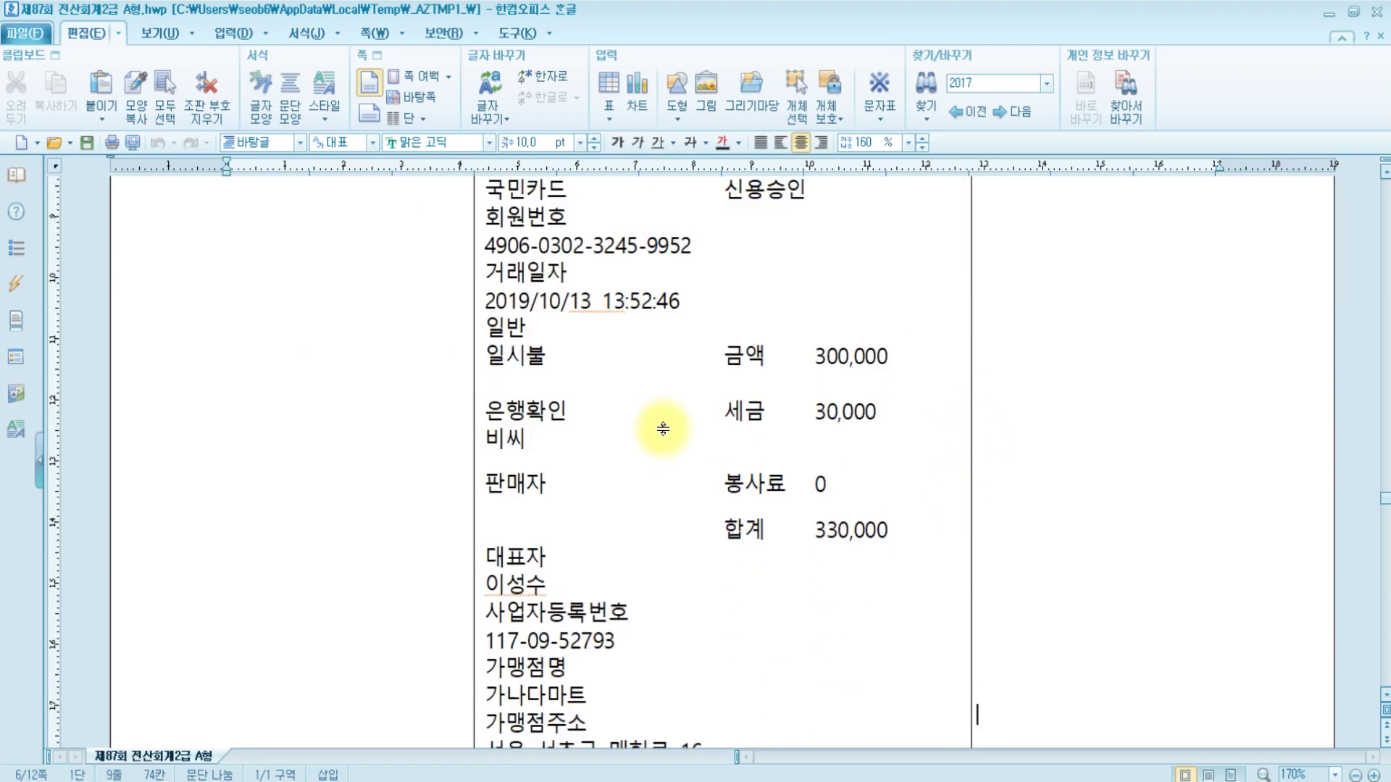
left_click(926, 542)
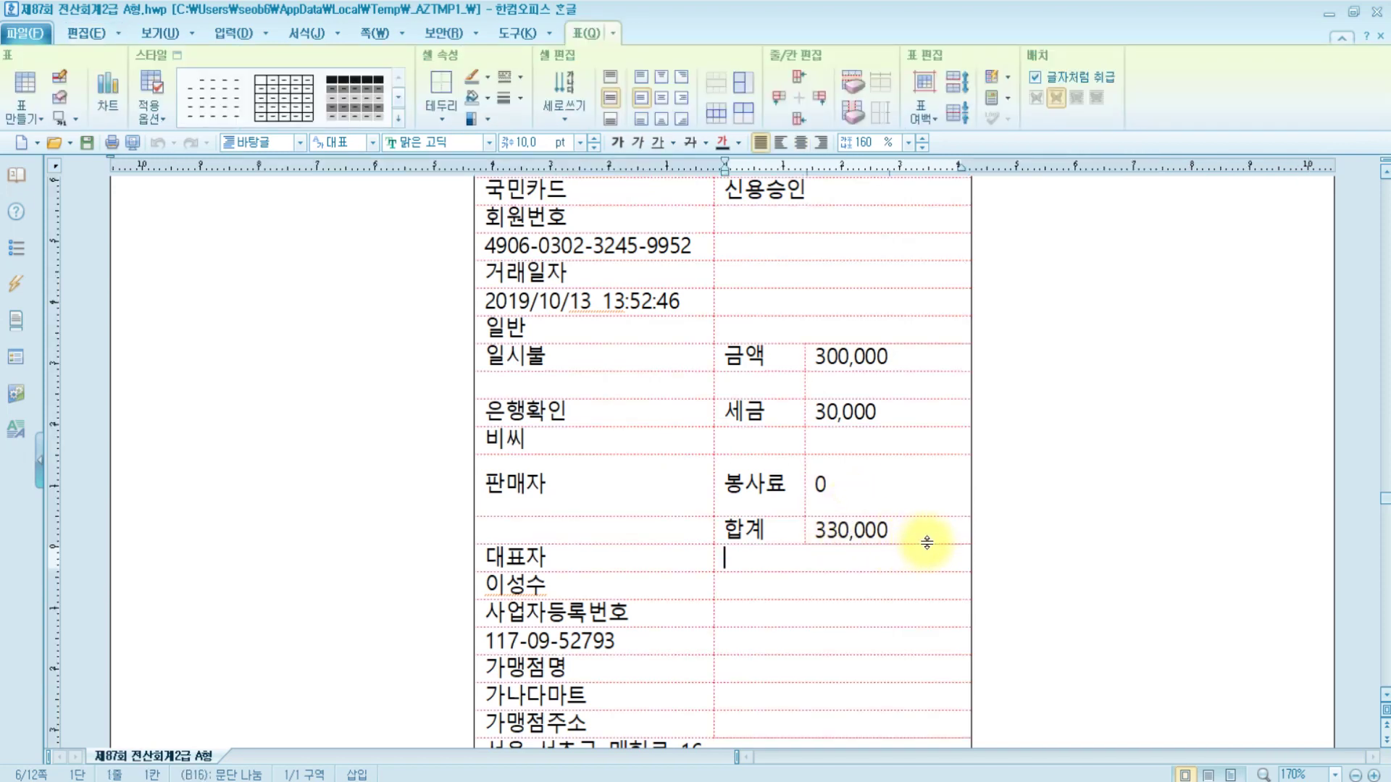
left_click_drag(922, 534, 1077, 528)
scroll(1086, 528, "up", 4)
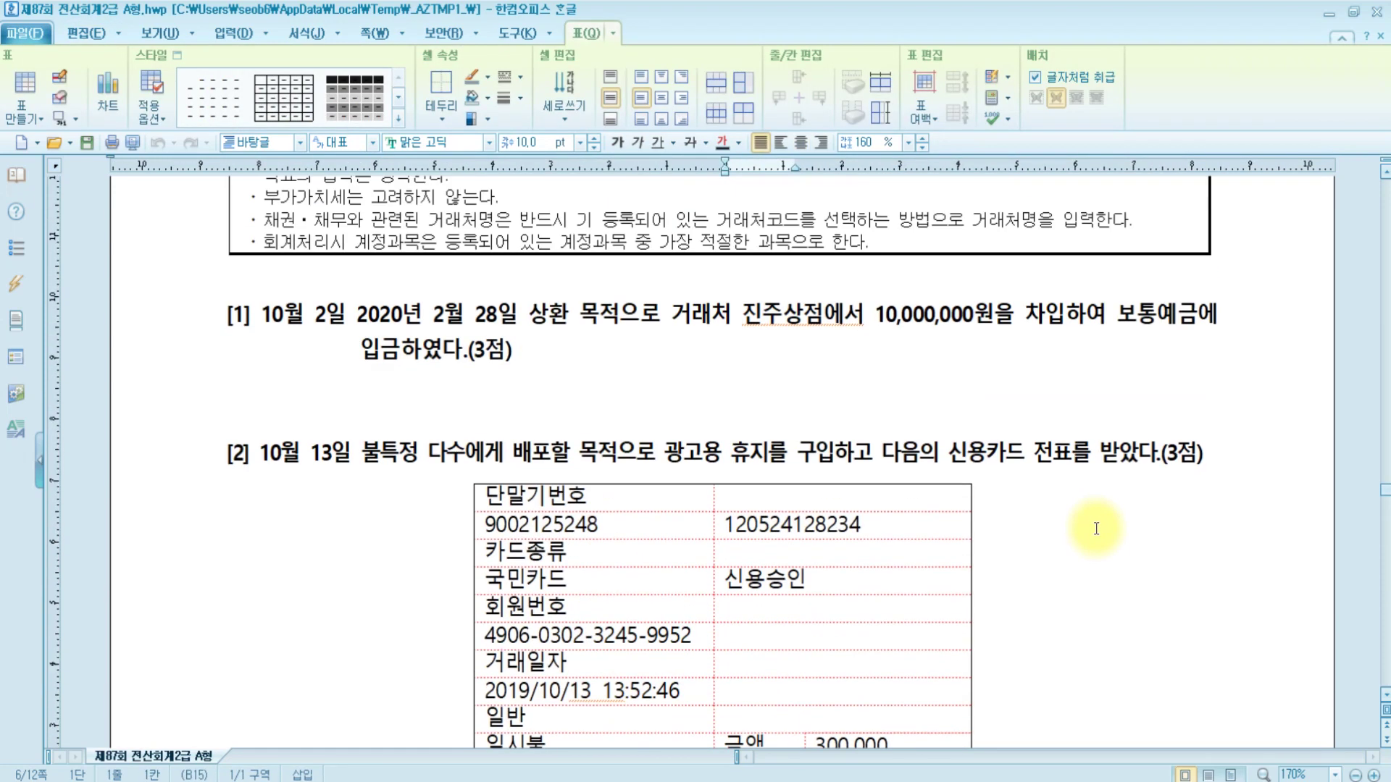
scroll(1096, 528, "up", 1)
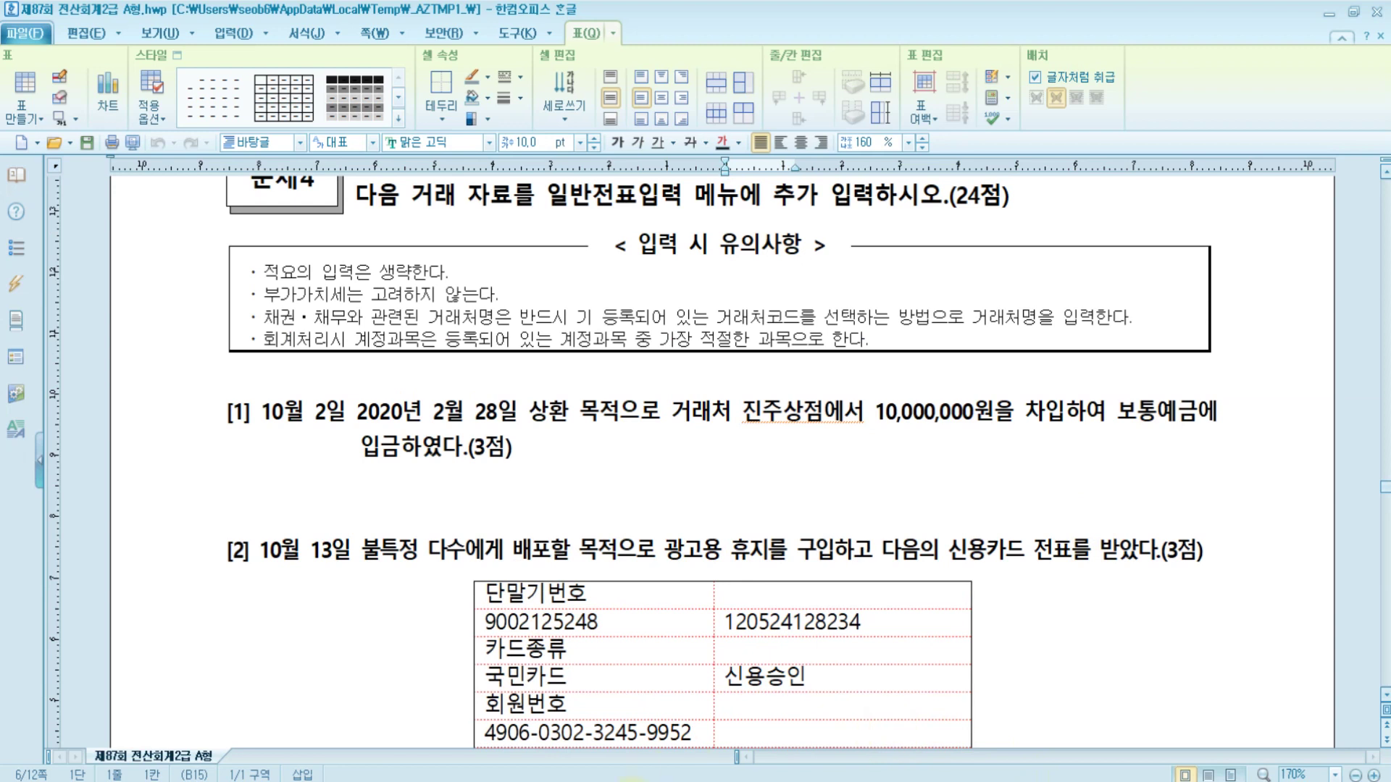
Switch to 일반전표입력 in KcLep and start a debit line dated October 13.
left_click(606, 781)
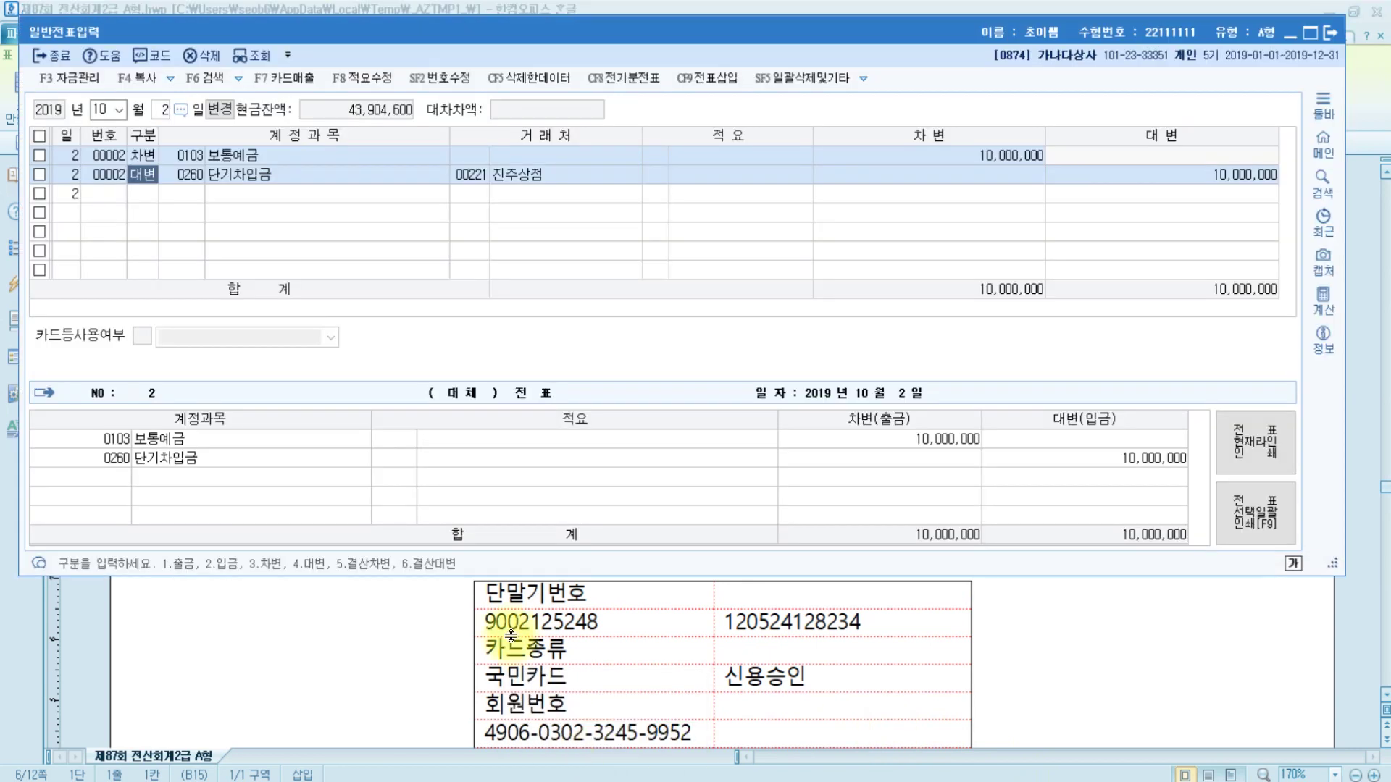
left_click(151, 107)
type("13")
key("Return")
type("3")
key("Return")
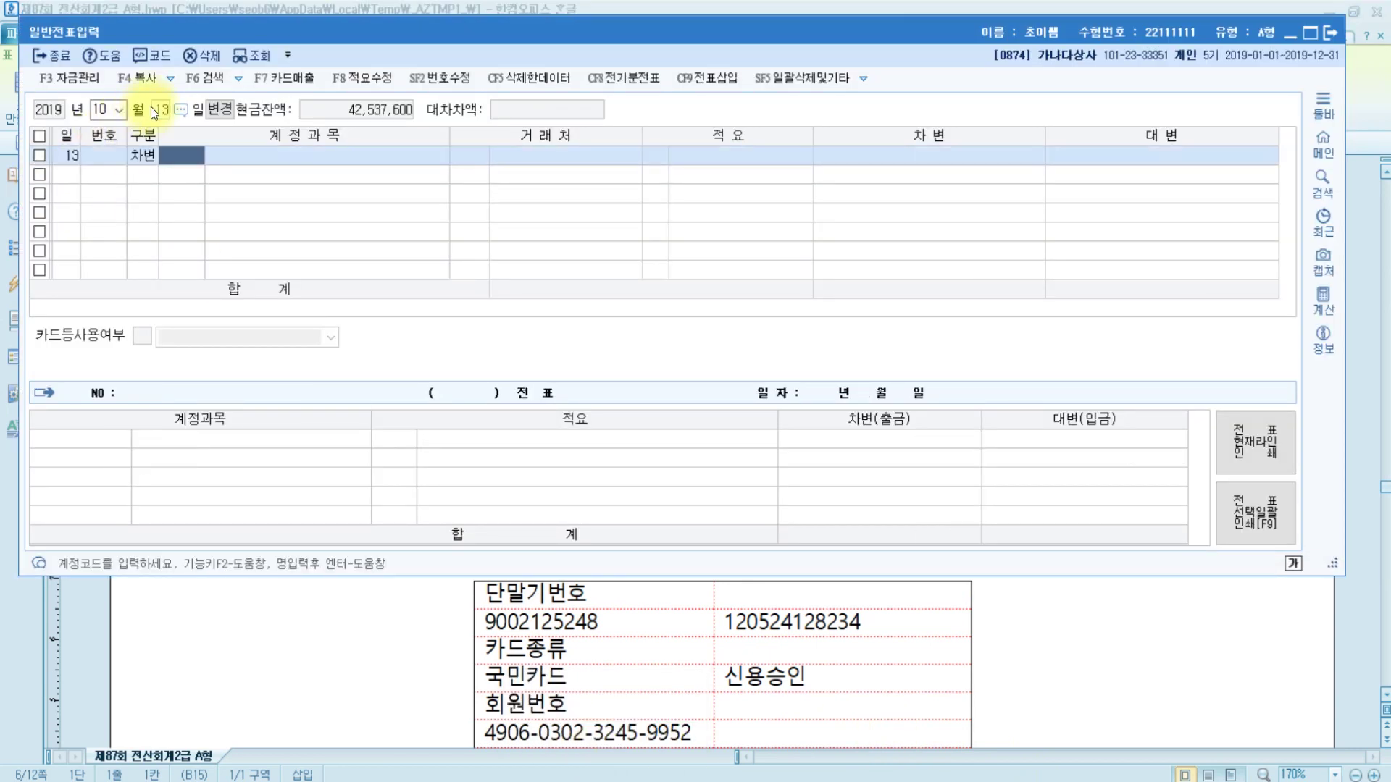
Fill the October 13 debit line with account 0833 광고선전비 (판매관리비) and an amount of 330,000.
type("광고")
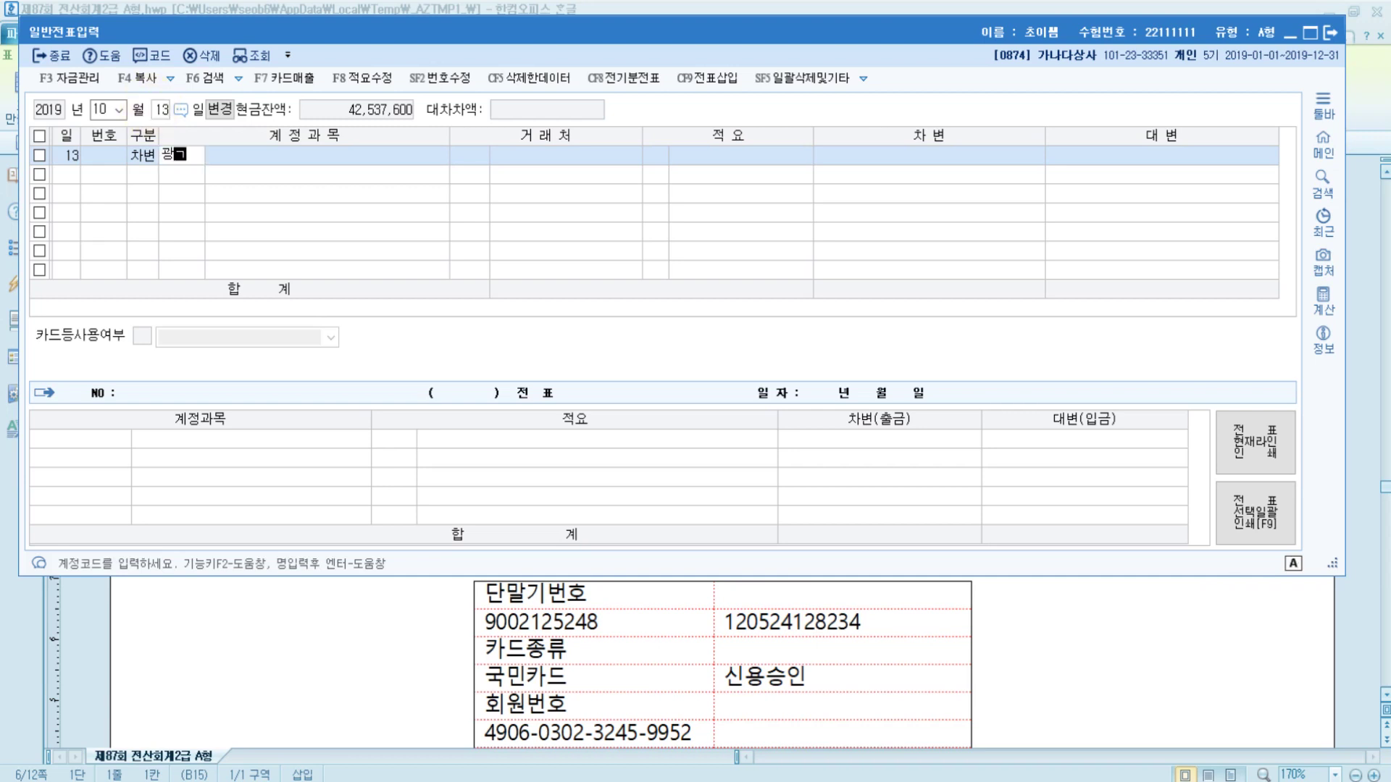
key("Return")
key("Down")
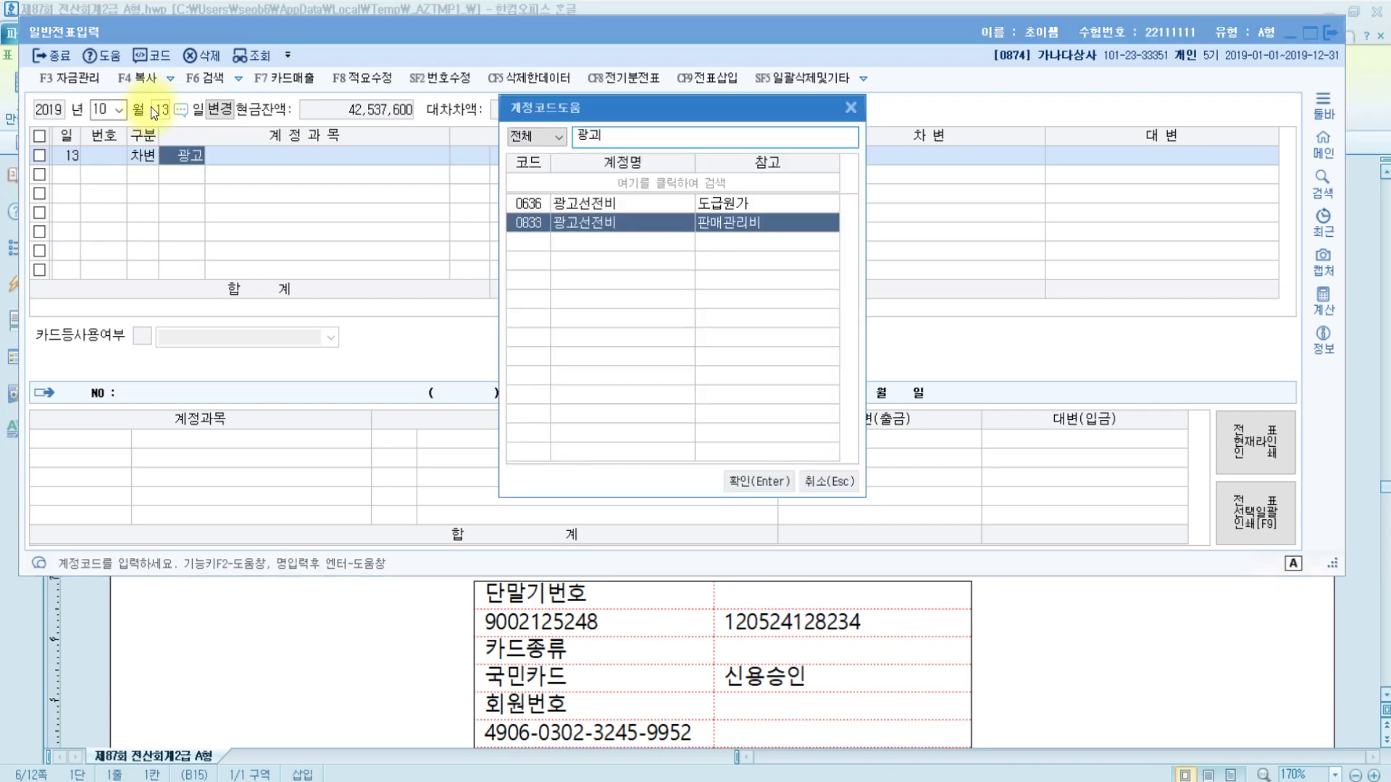
key("Return")
key("Return")
key("Return")
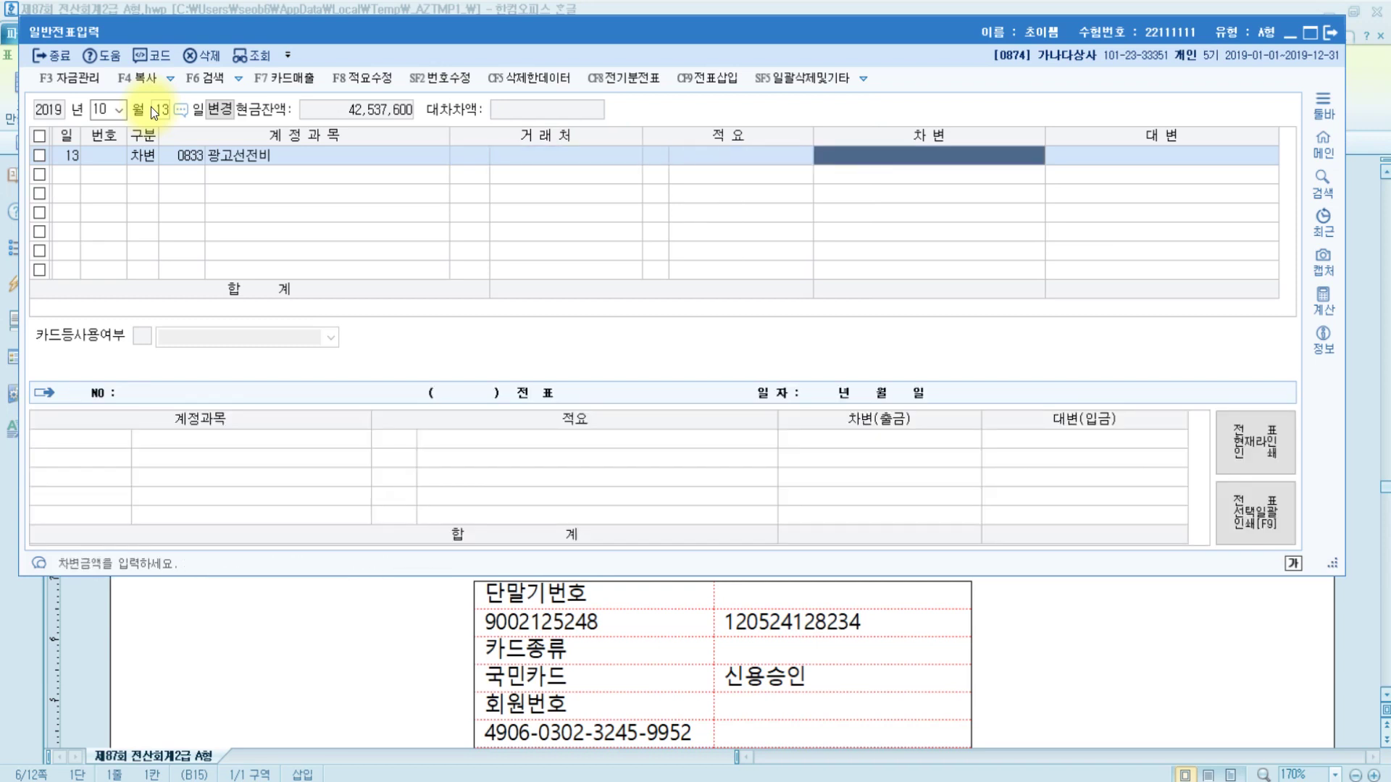
type("30")
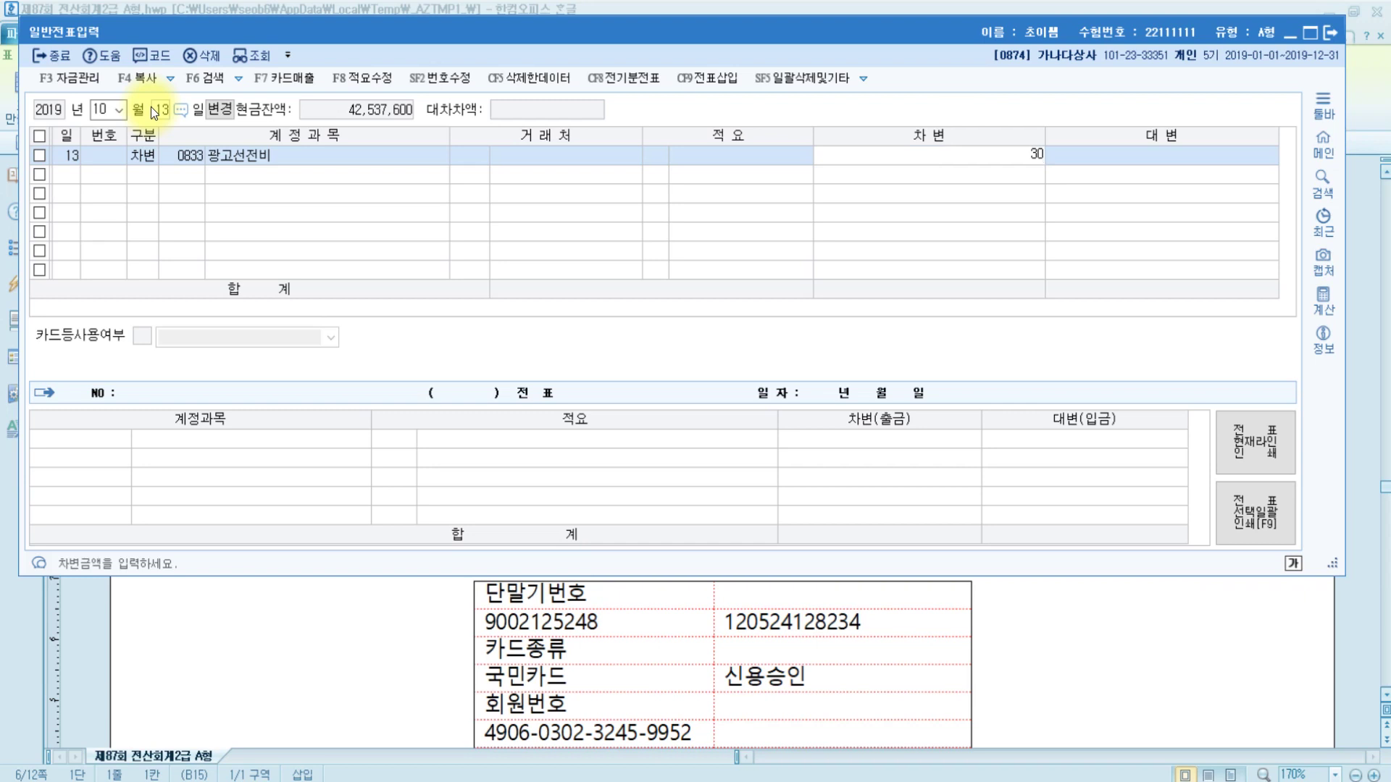
key("BackSpace")
type("30,000")
key("Return")
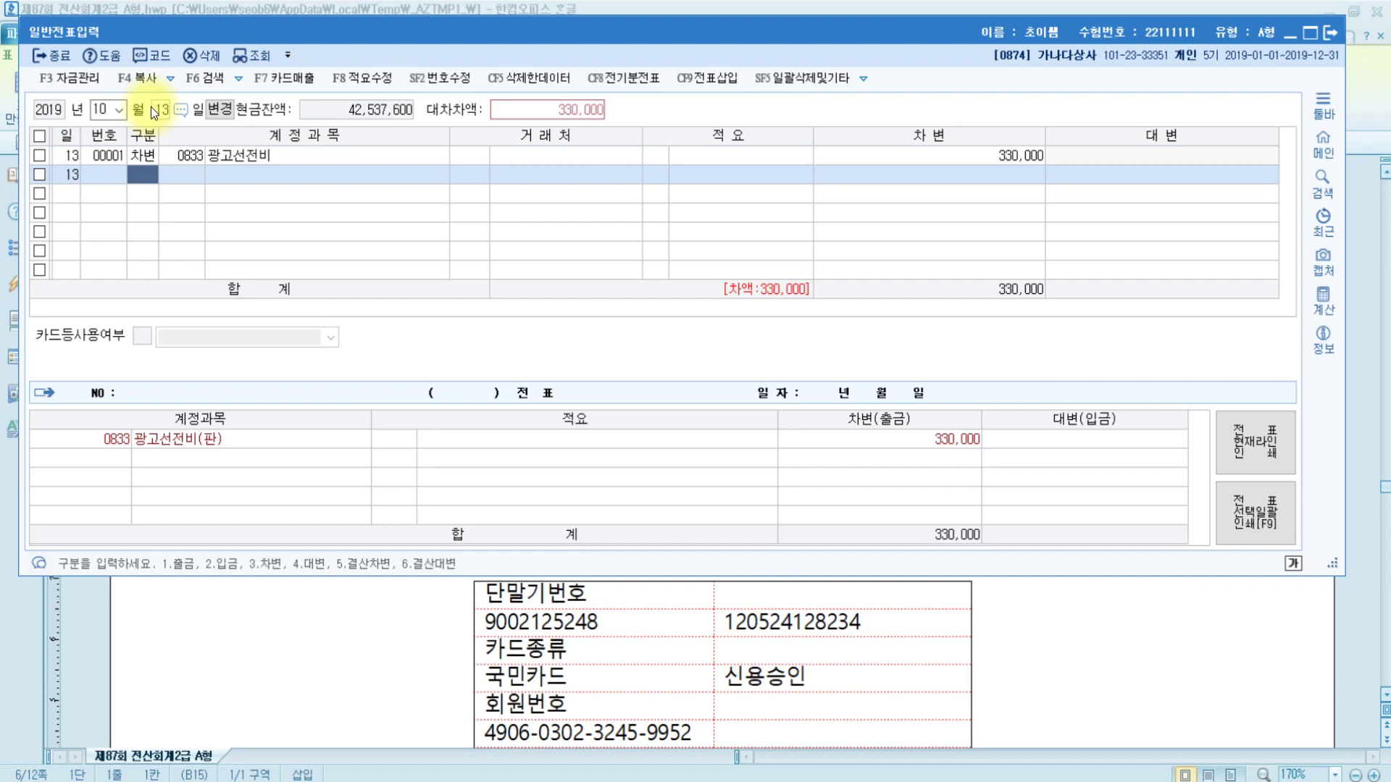
Add the offsetting 330,000 credit line with account 0253 미지급금 and trading partner 99601 국민카드.
type("4")
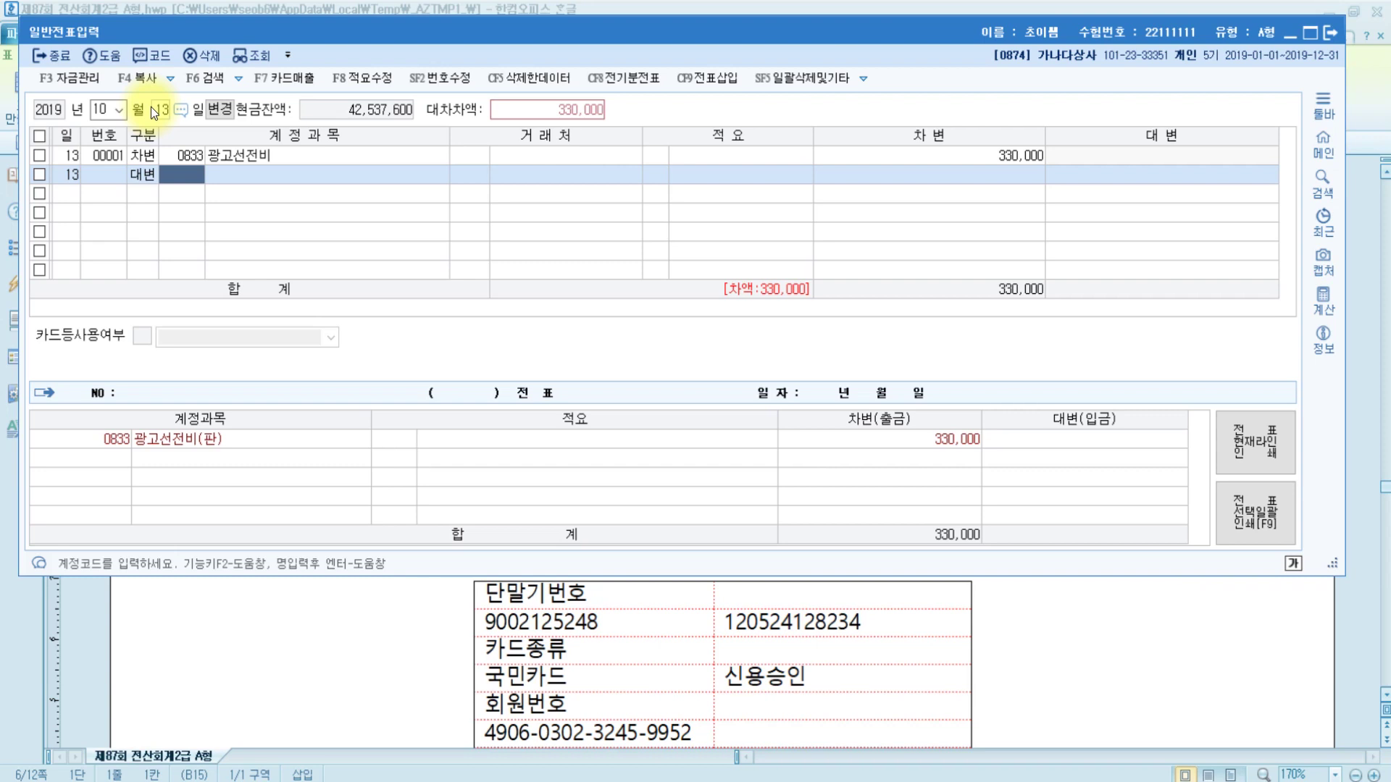
type("미지급")
key("Return")
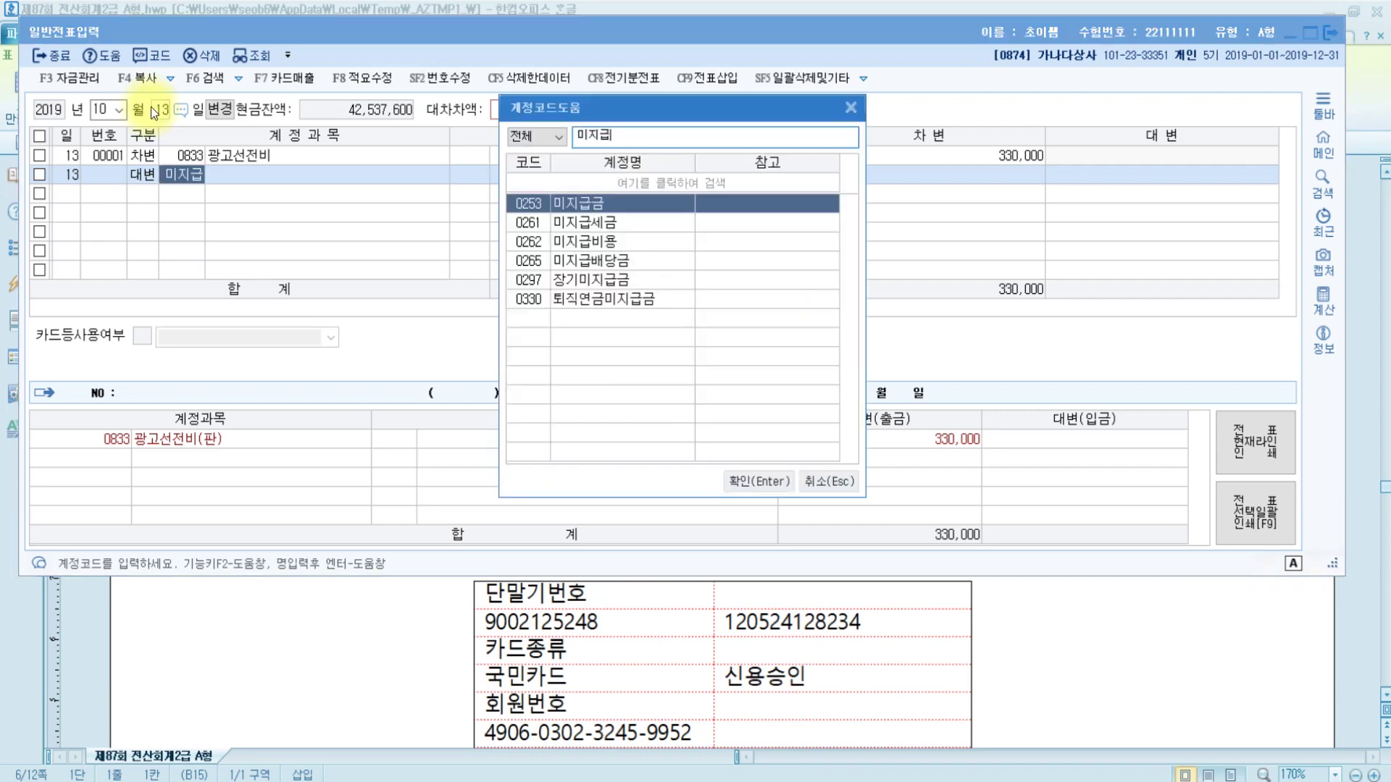
key("Return")
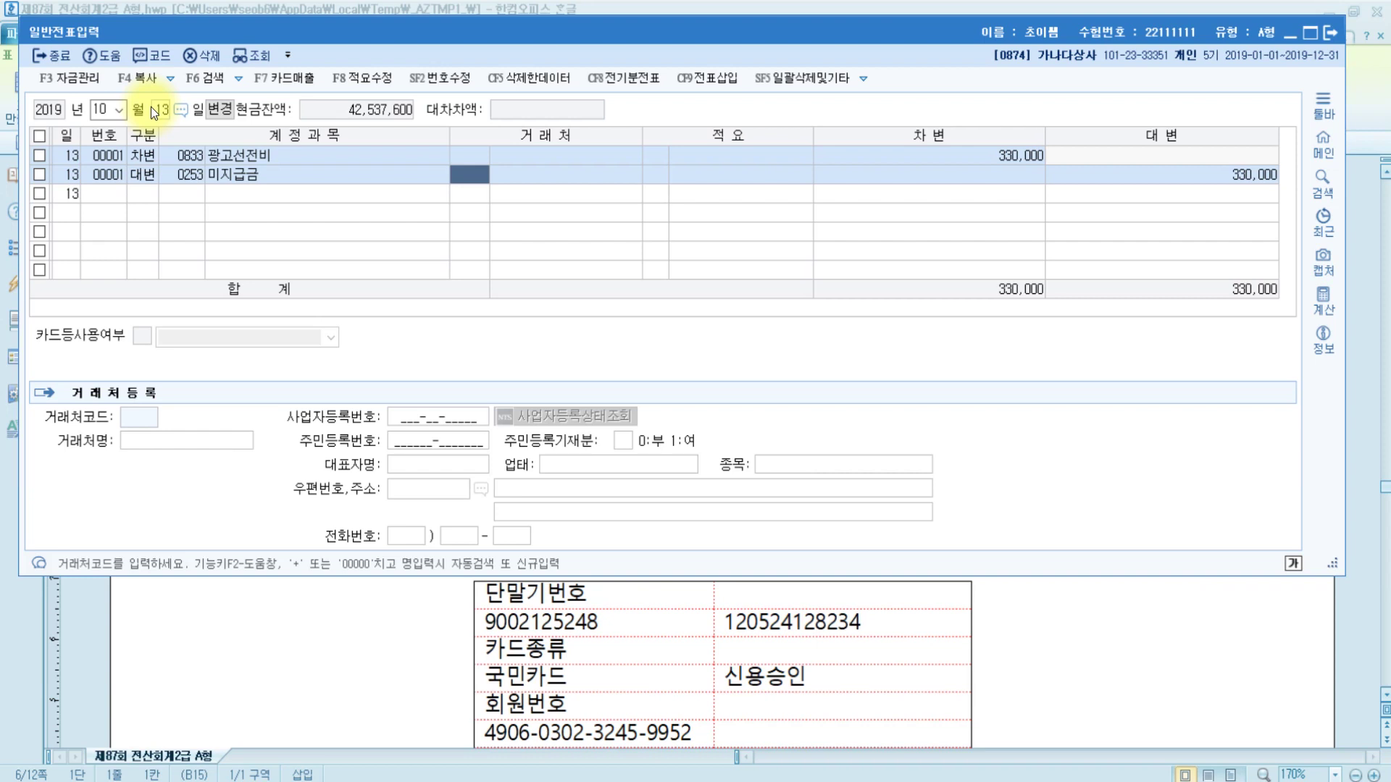
type("국민")
key("Return")
key("Return")
key("Return")
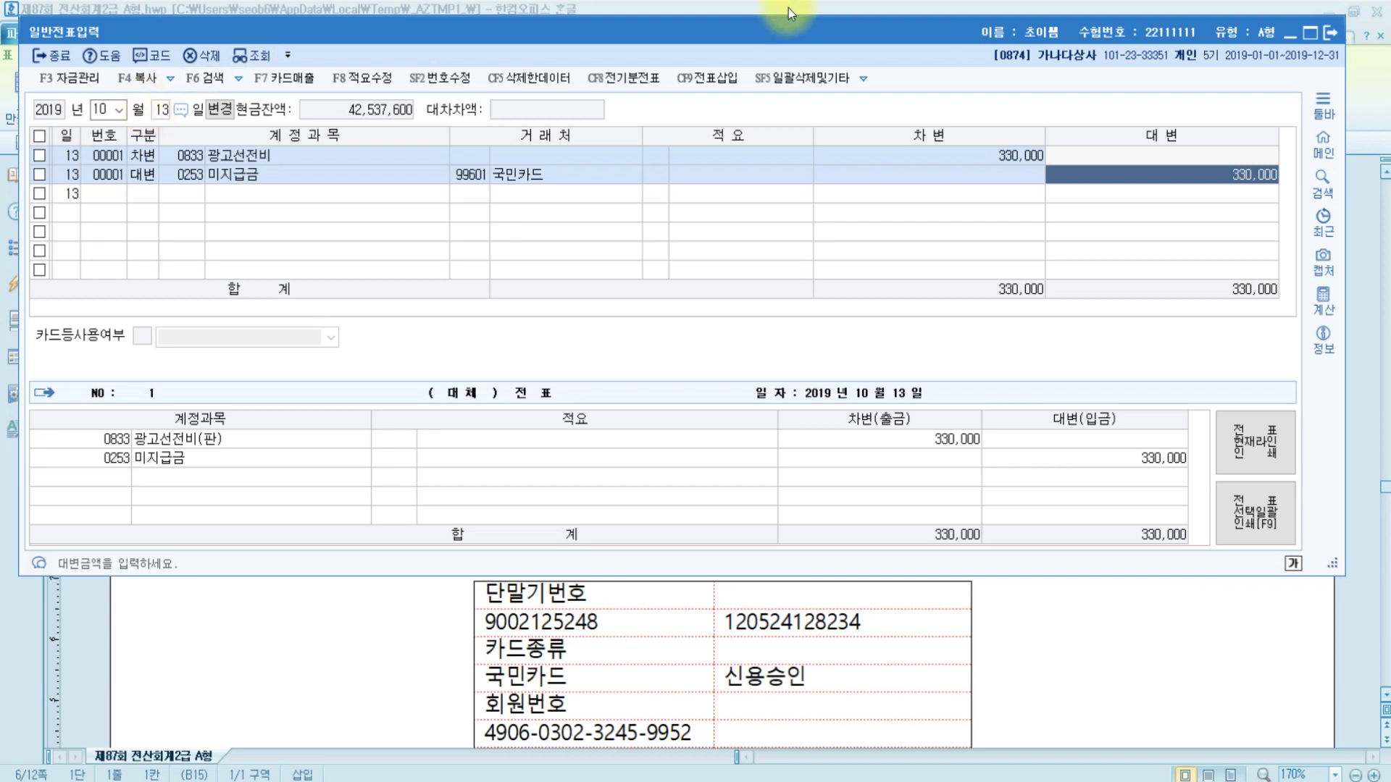
Switch to the exam document and underline the phrase 8월 30일 기지급한 계약금 in Problem 4 item [3].
left_click(1084, 665)
scroll(1083, 665, "down", 5)
scroll(1083, 665, "up", 3)
scroll(1084, 665, "down", 10)
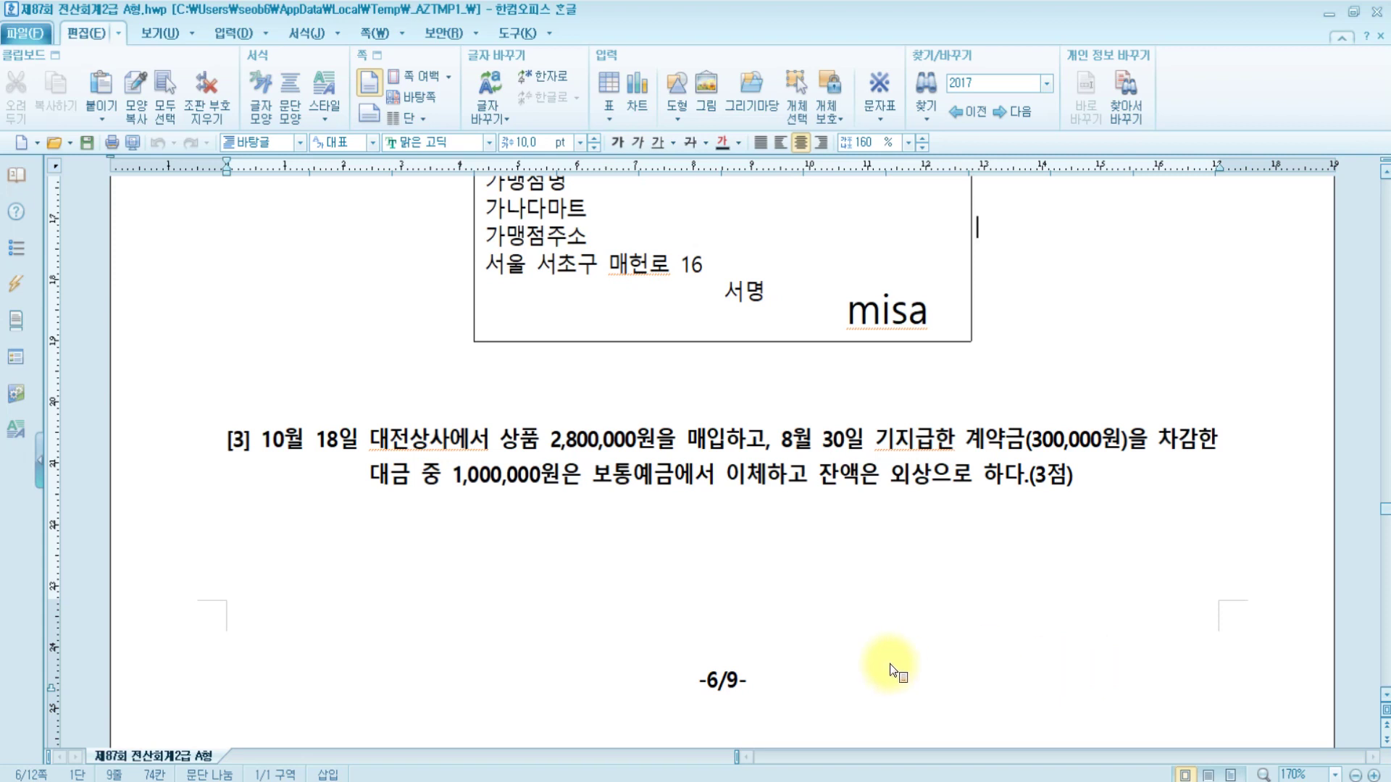
left_click(781, 448)
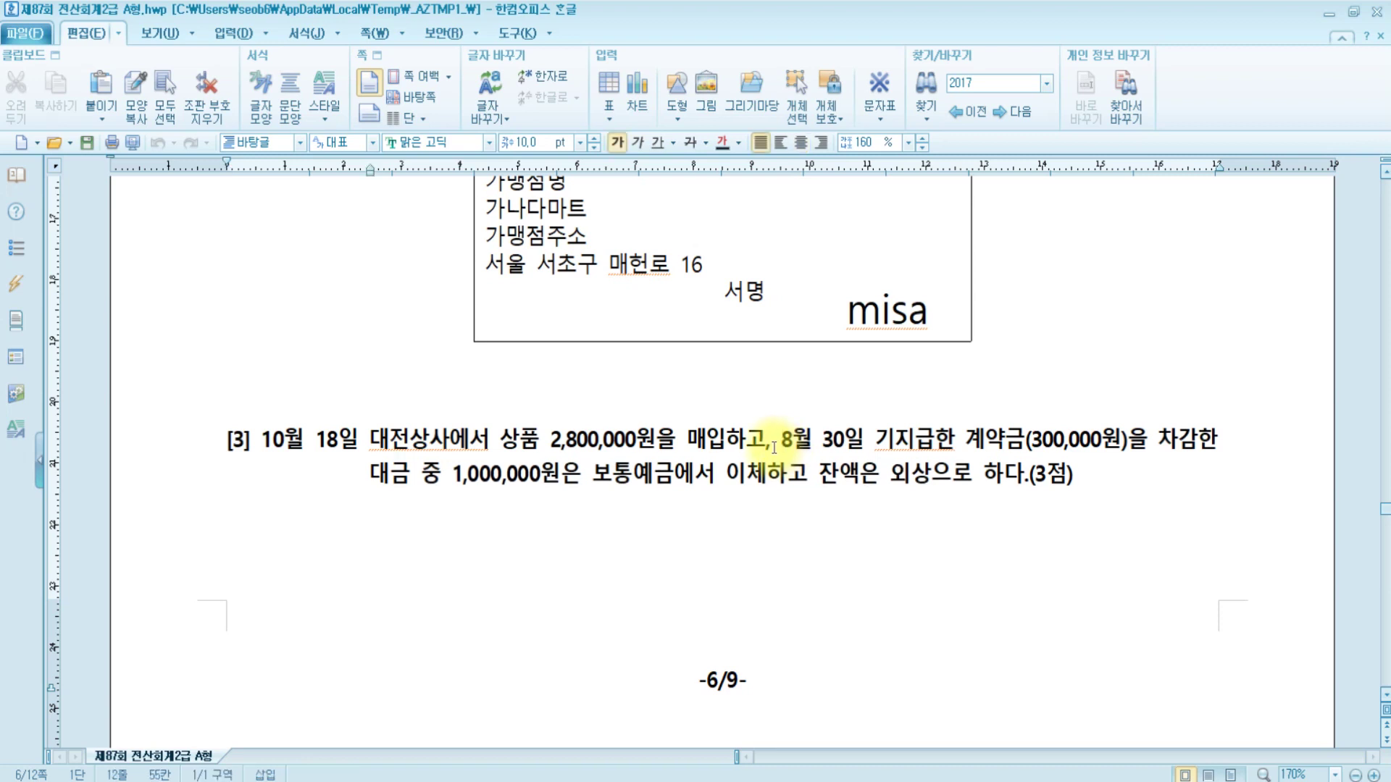
left_click_drag(782, 442, 1026, 441)
left_click(662, 144)
left_click(935, 440)
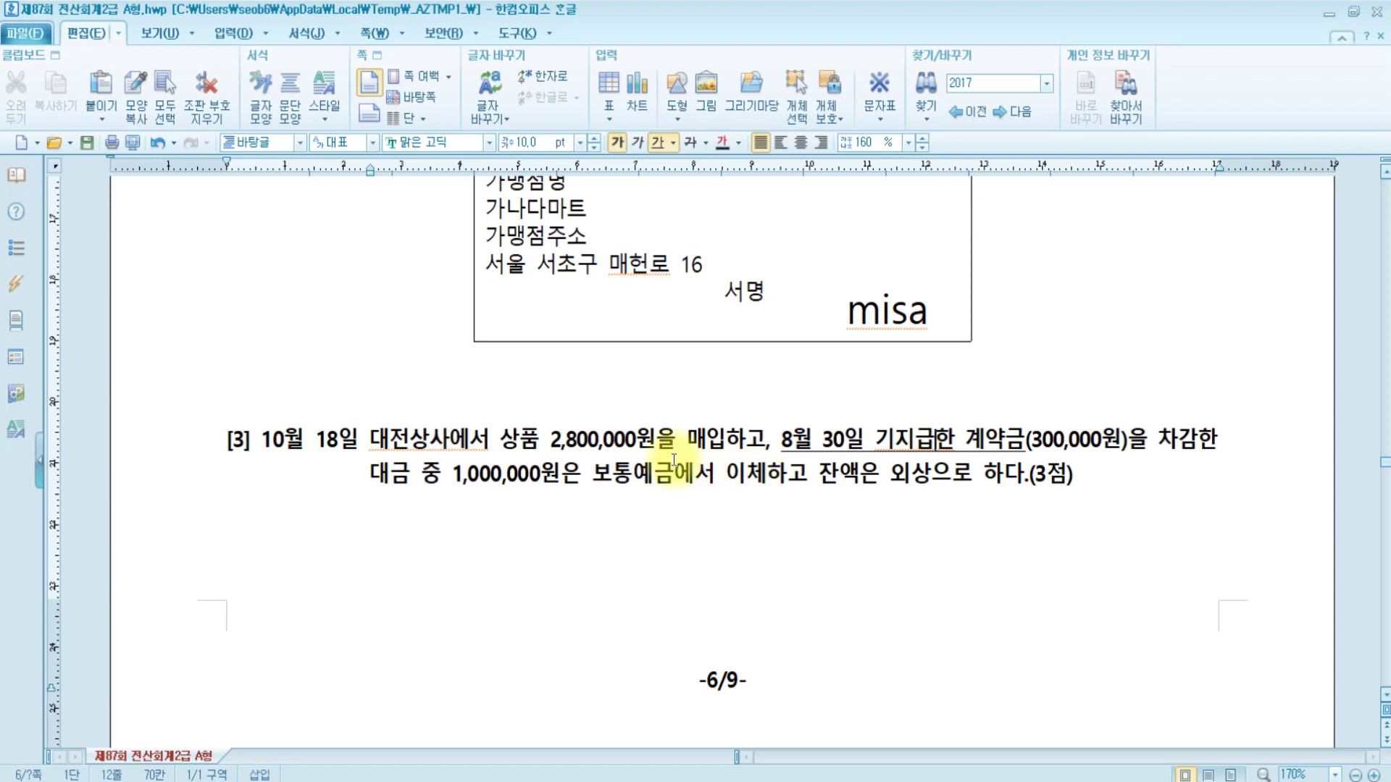
Return to 일반전표입력 in KcLep and start a debit line dated October 18, keeping item [3] readable beneath the window.
scroll(665, 466, "down", 5)
scroll(662, 459, "up", 6)
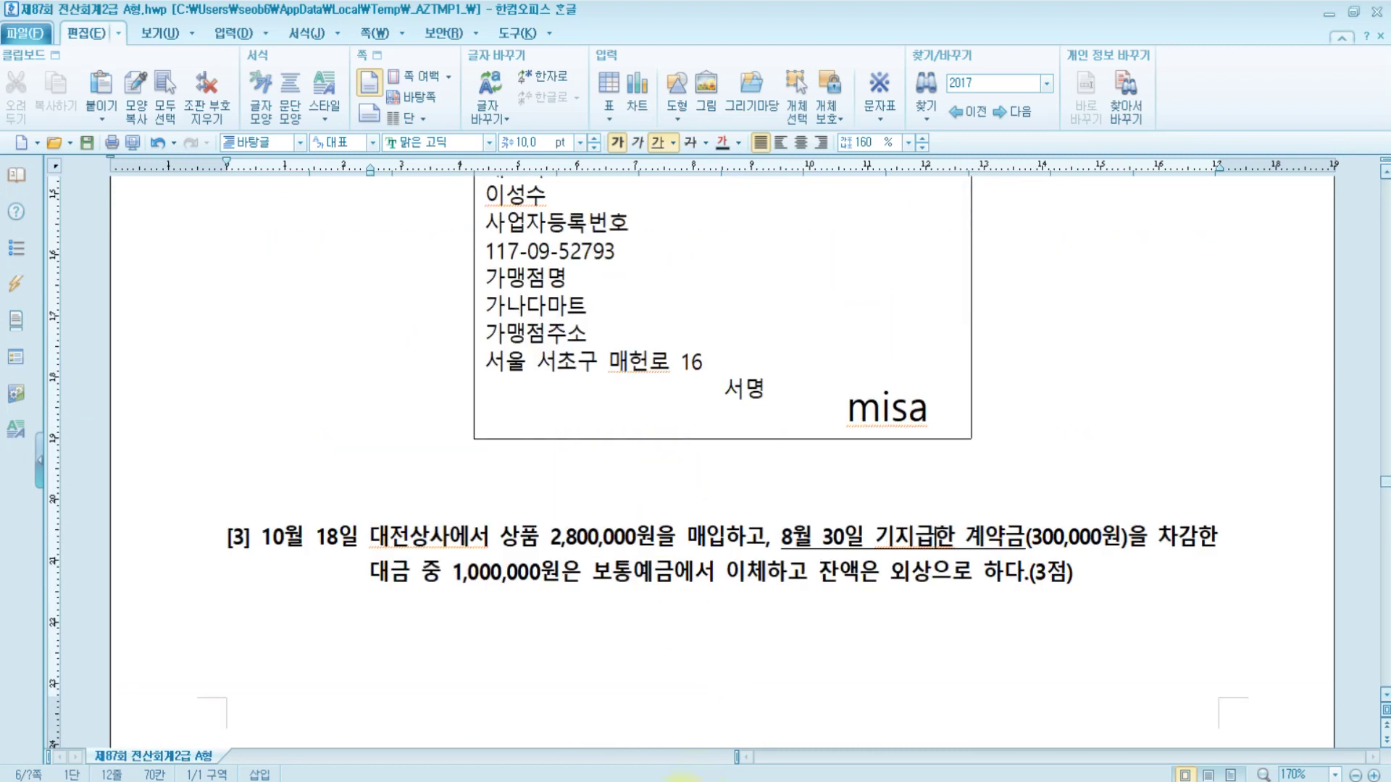
key("alt+Tab")
scroll(692, 611, "up", 2)
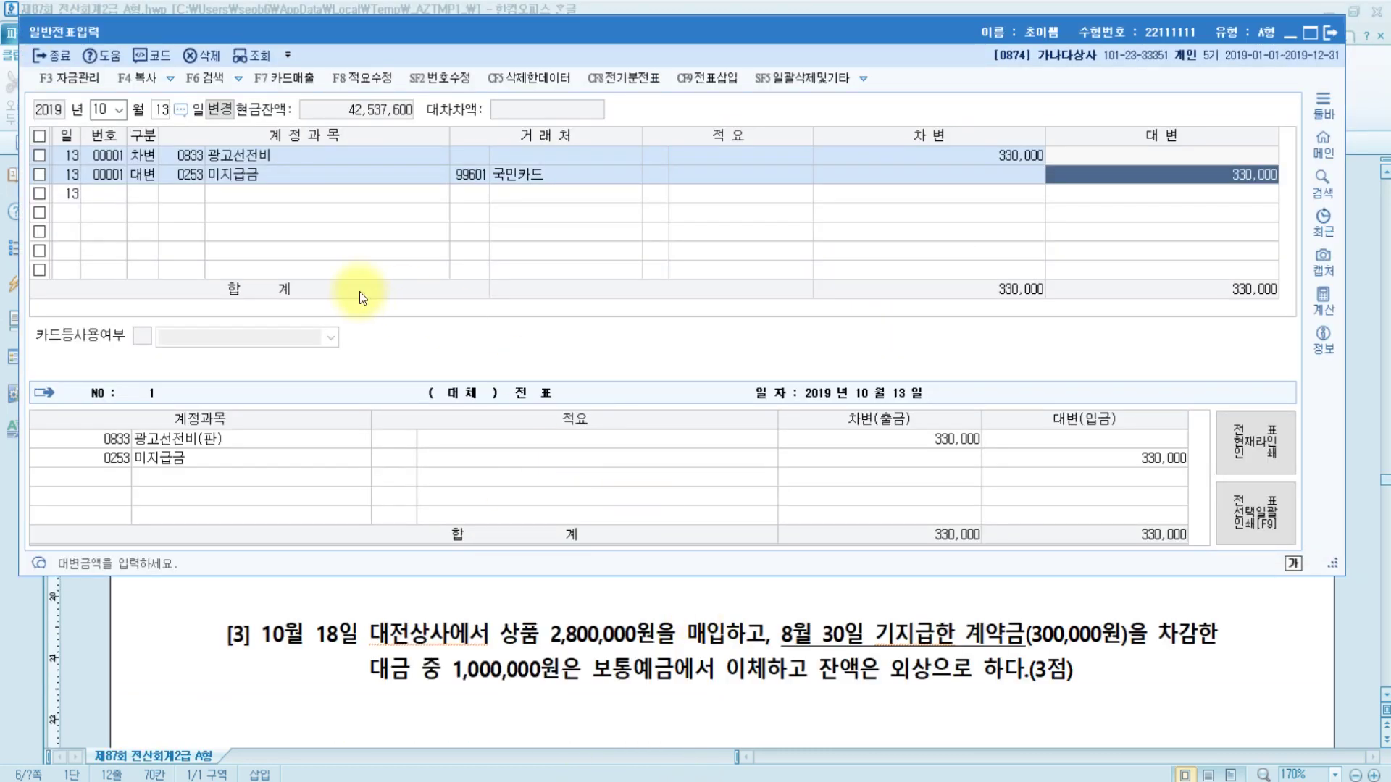
key("Escape")
type("18")
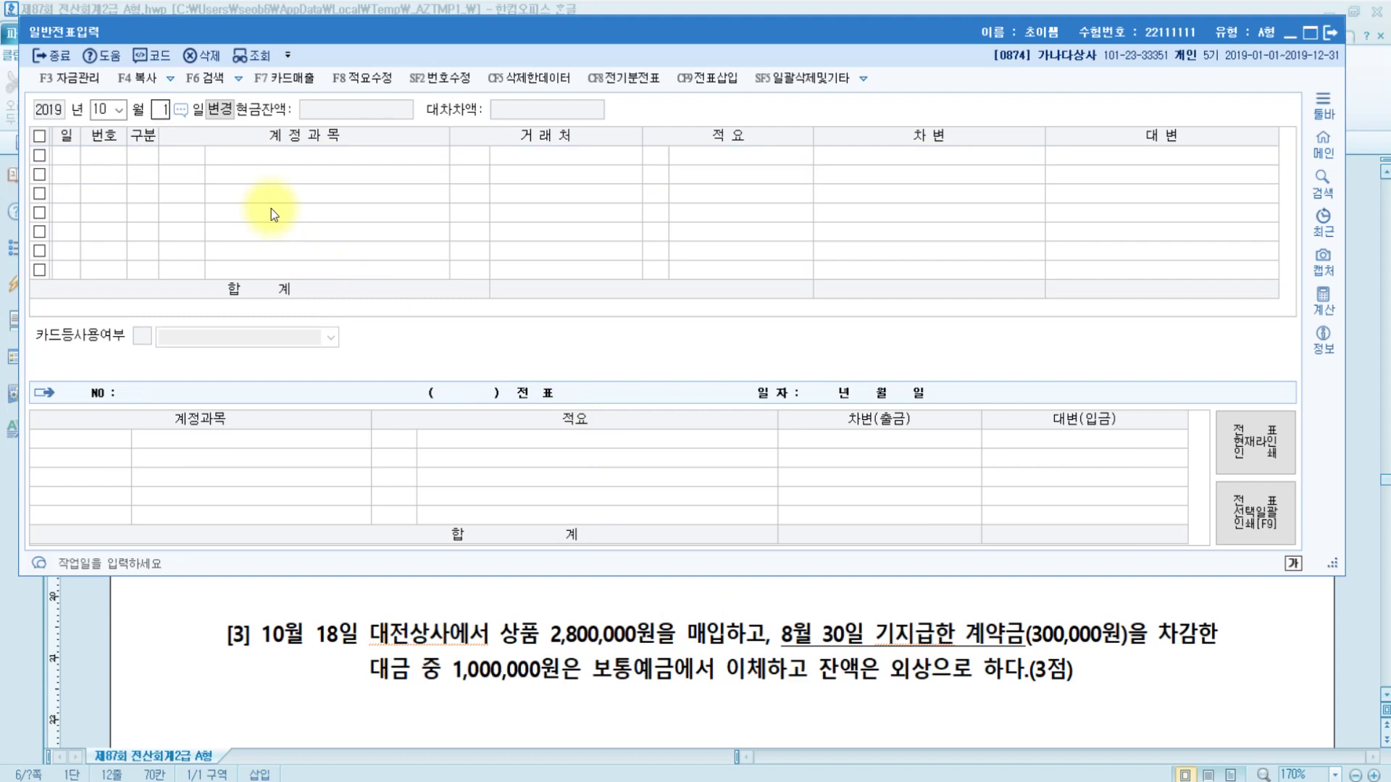
key("Return")
type("3")
key("Return")
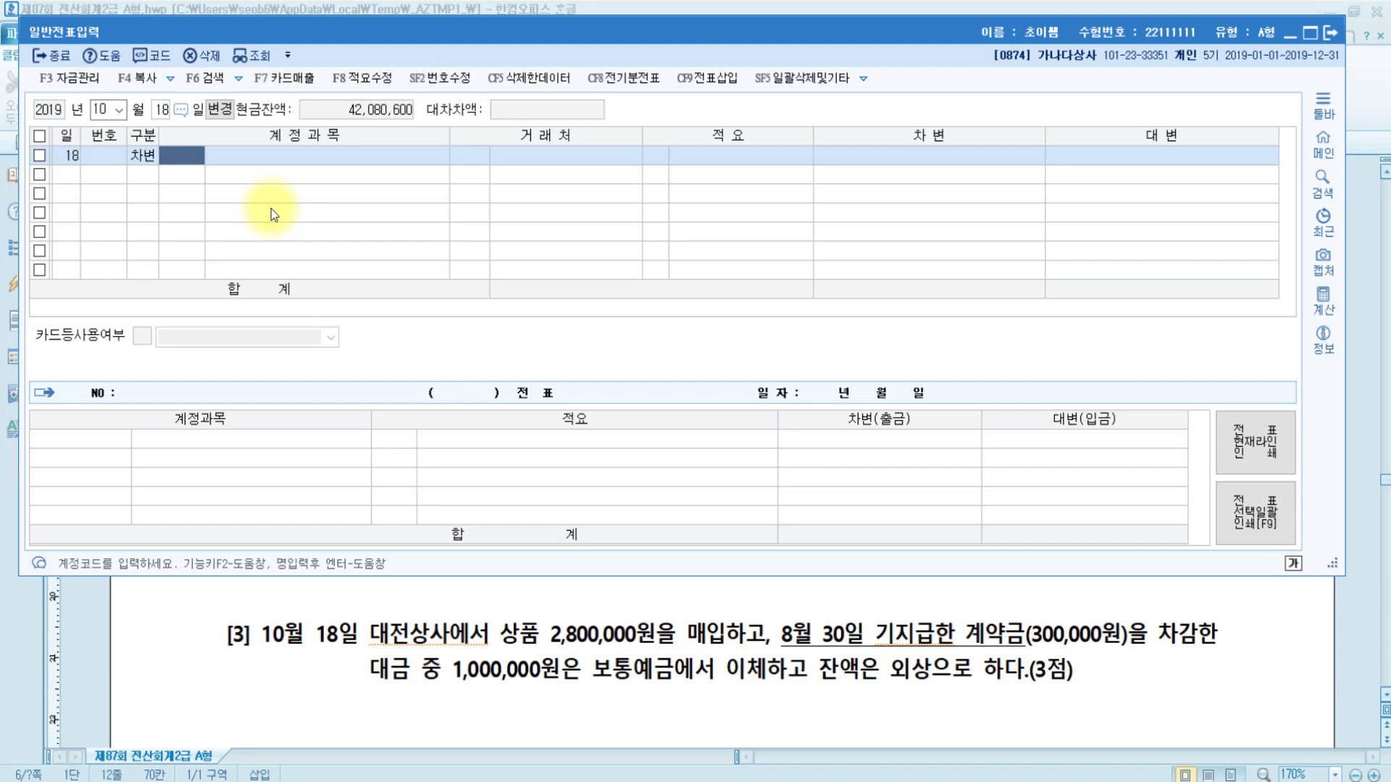
Fill the October 18 debit line with account 0146 상품 and an amount of 2,800,000.
type("146")
key("Return")
key("Return")
key("Return")
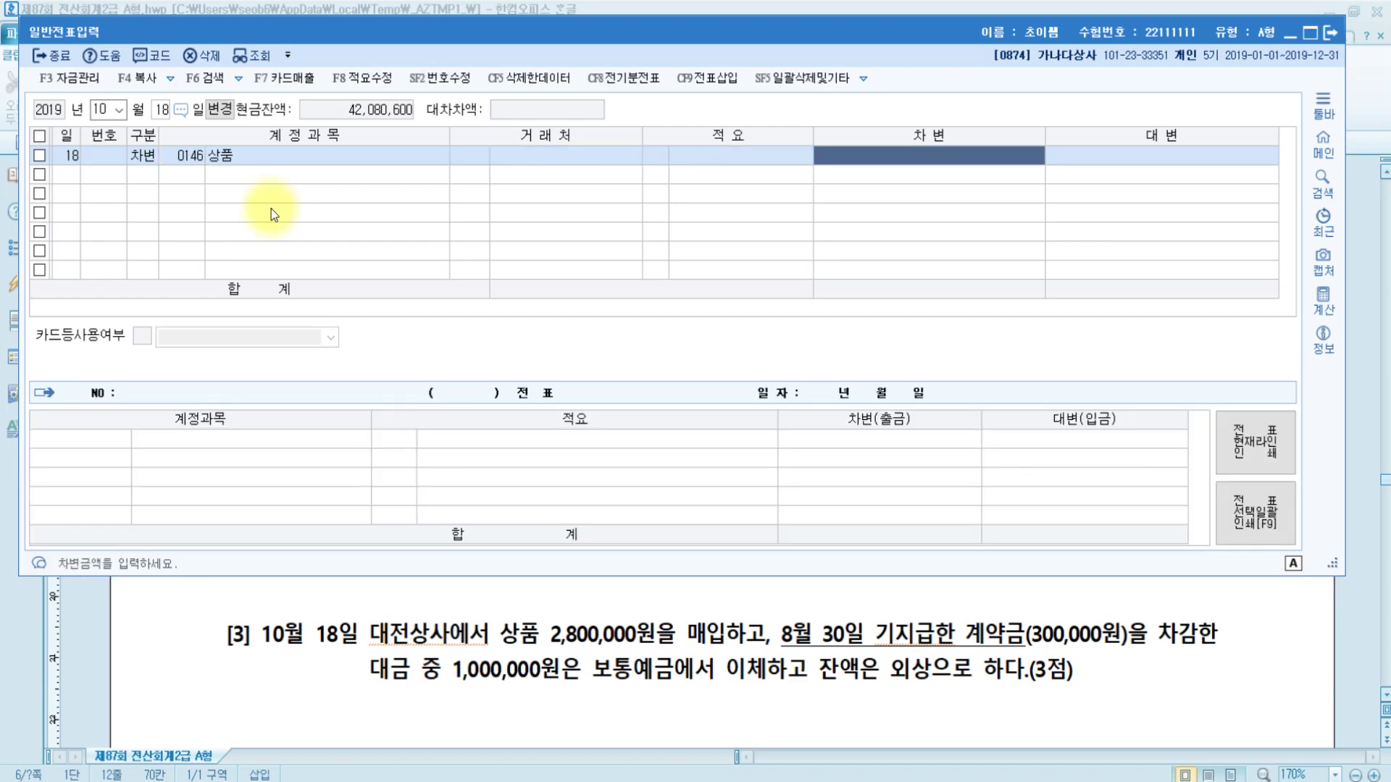
type("2800000")
key("Return")
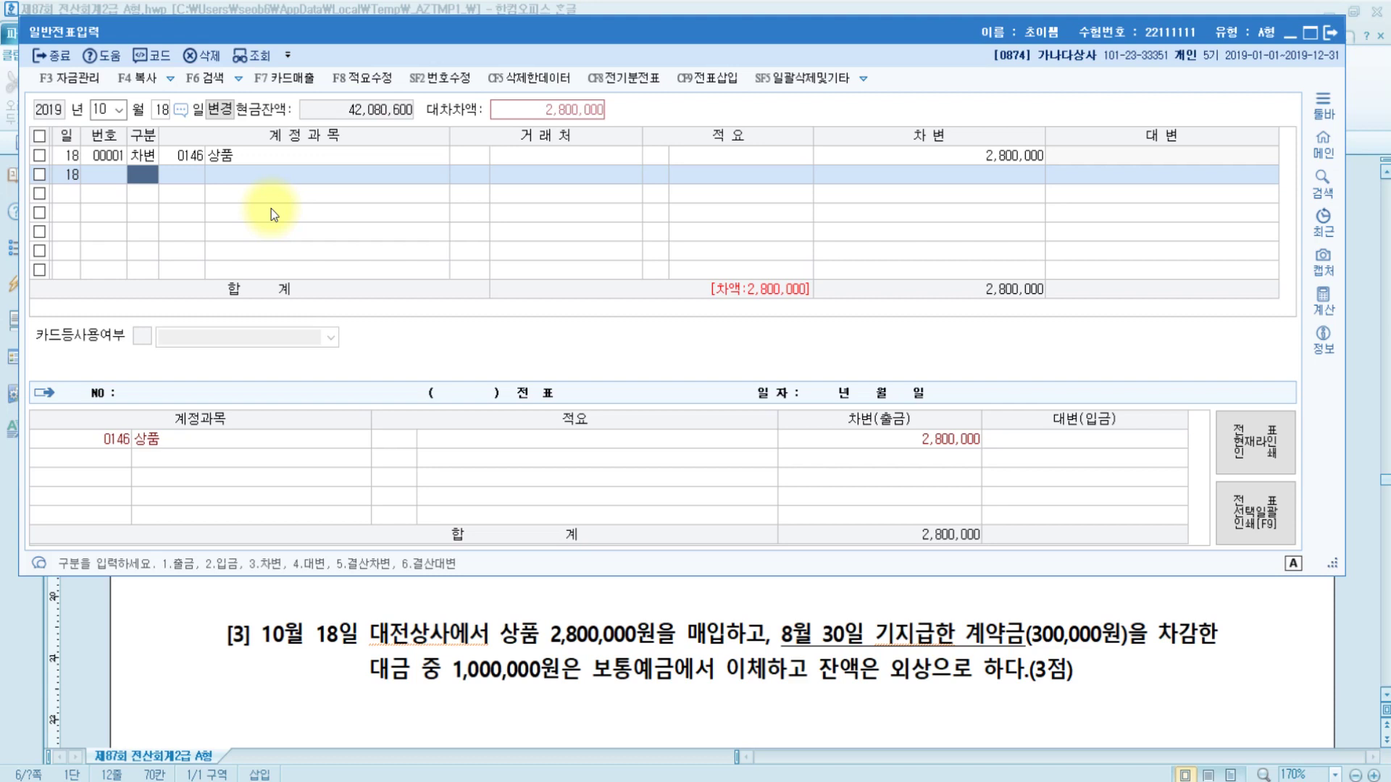
Add a credit line with account 0131 선급금 to the October 18 voucher for the prepaid 계약금.
type("4")
key("Return")
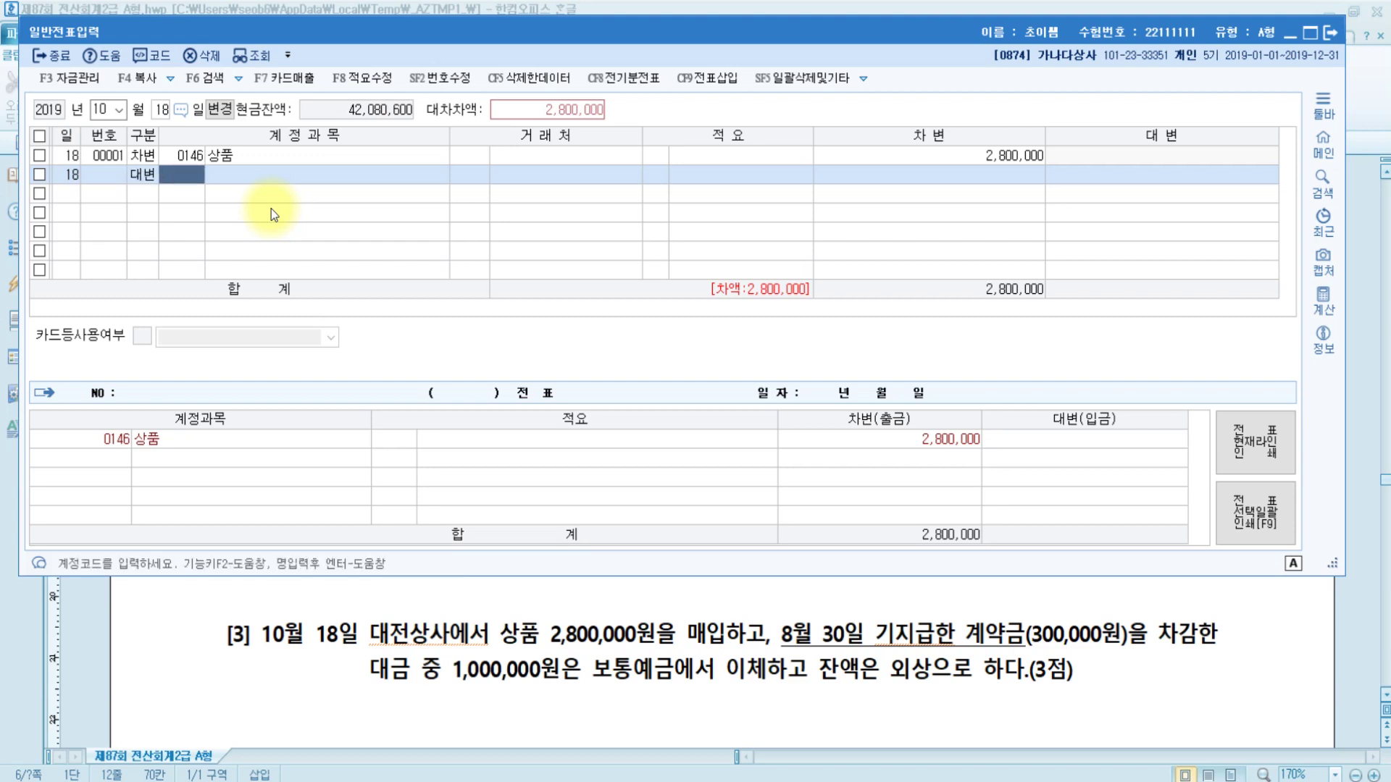
left_click(835, 632)
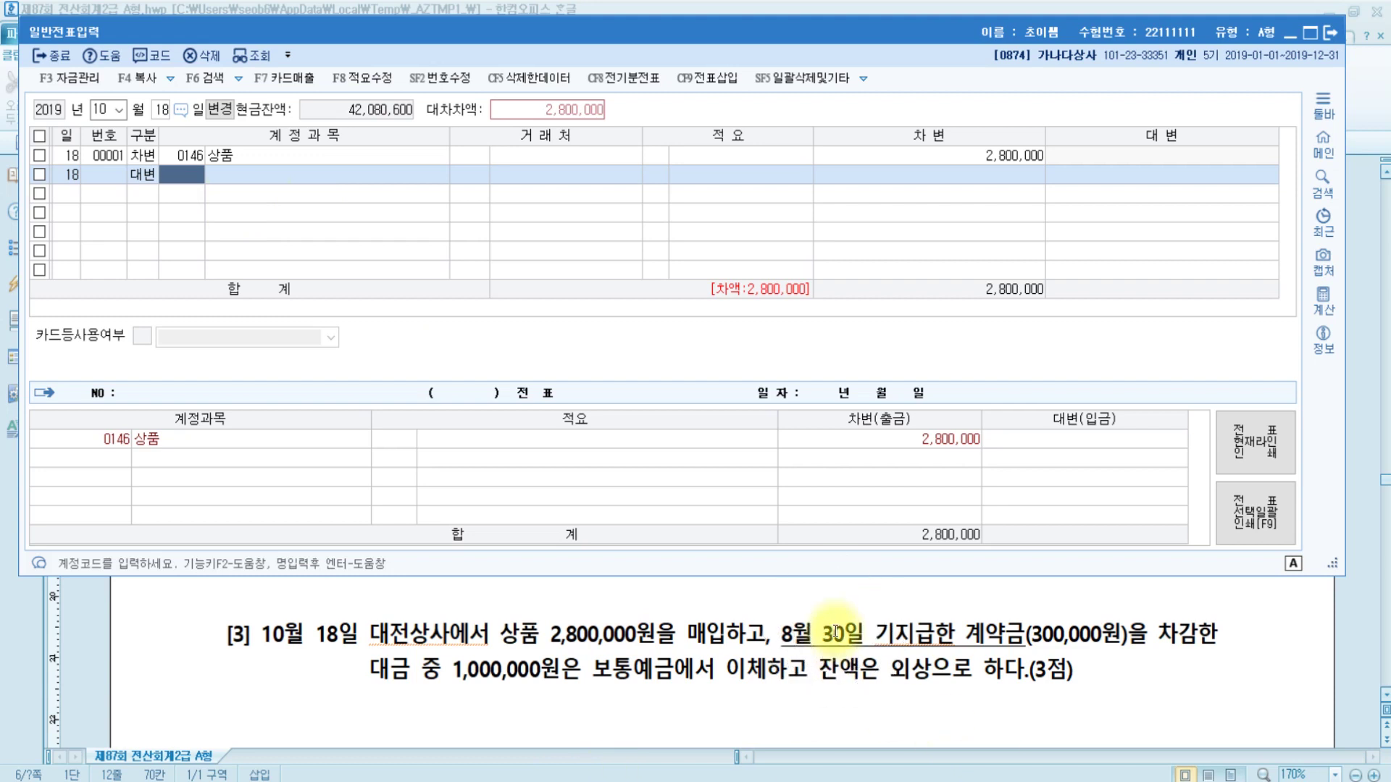
left_click(985, 634)
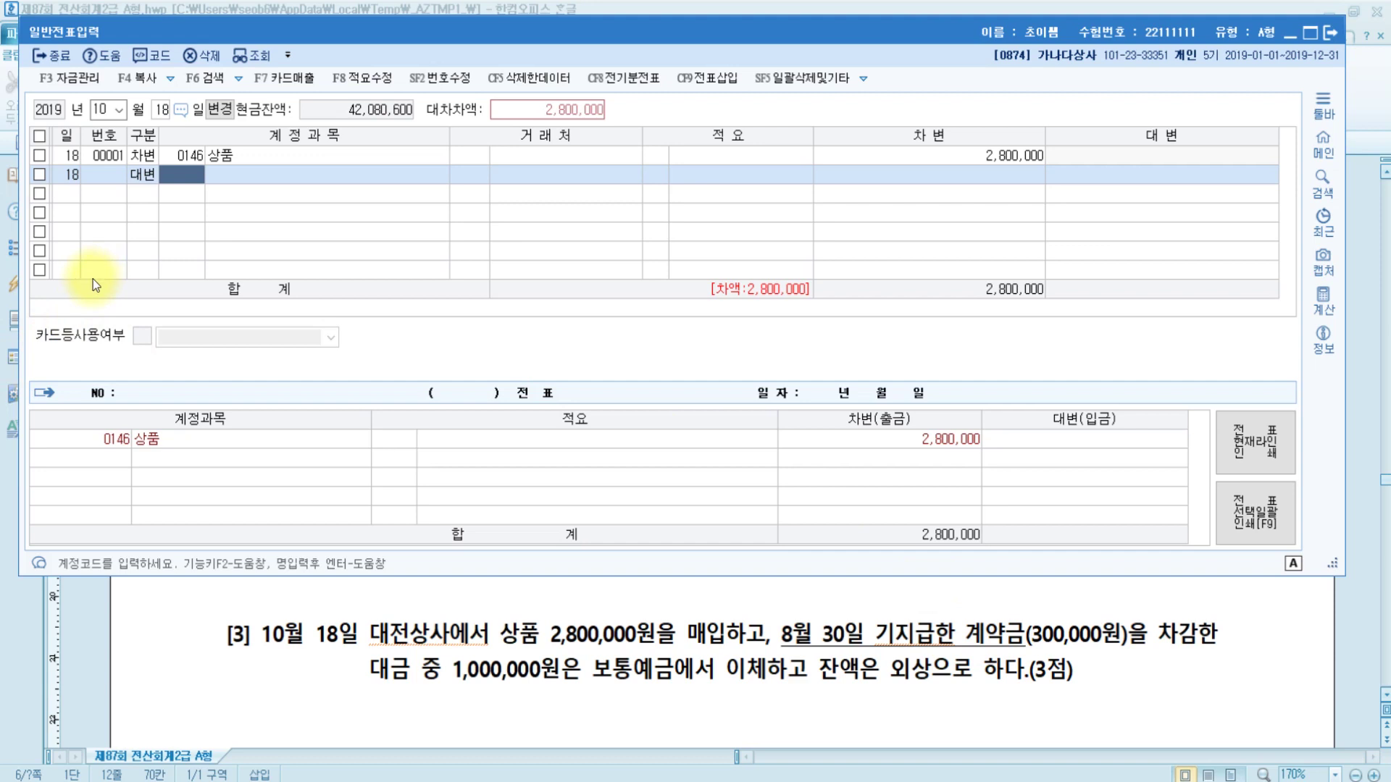
type("서ㄴ급")
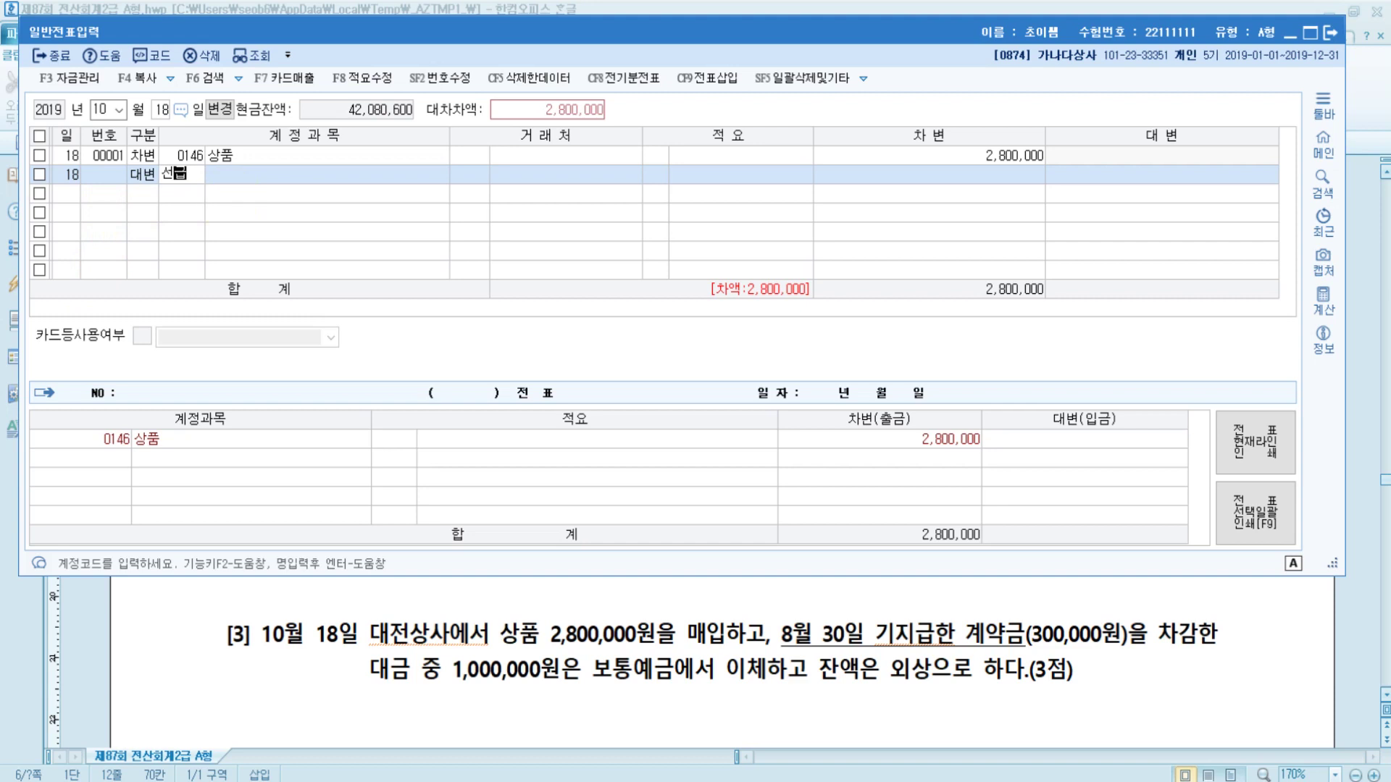
key("Return")
key("Return")
key("Return")
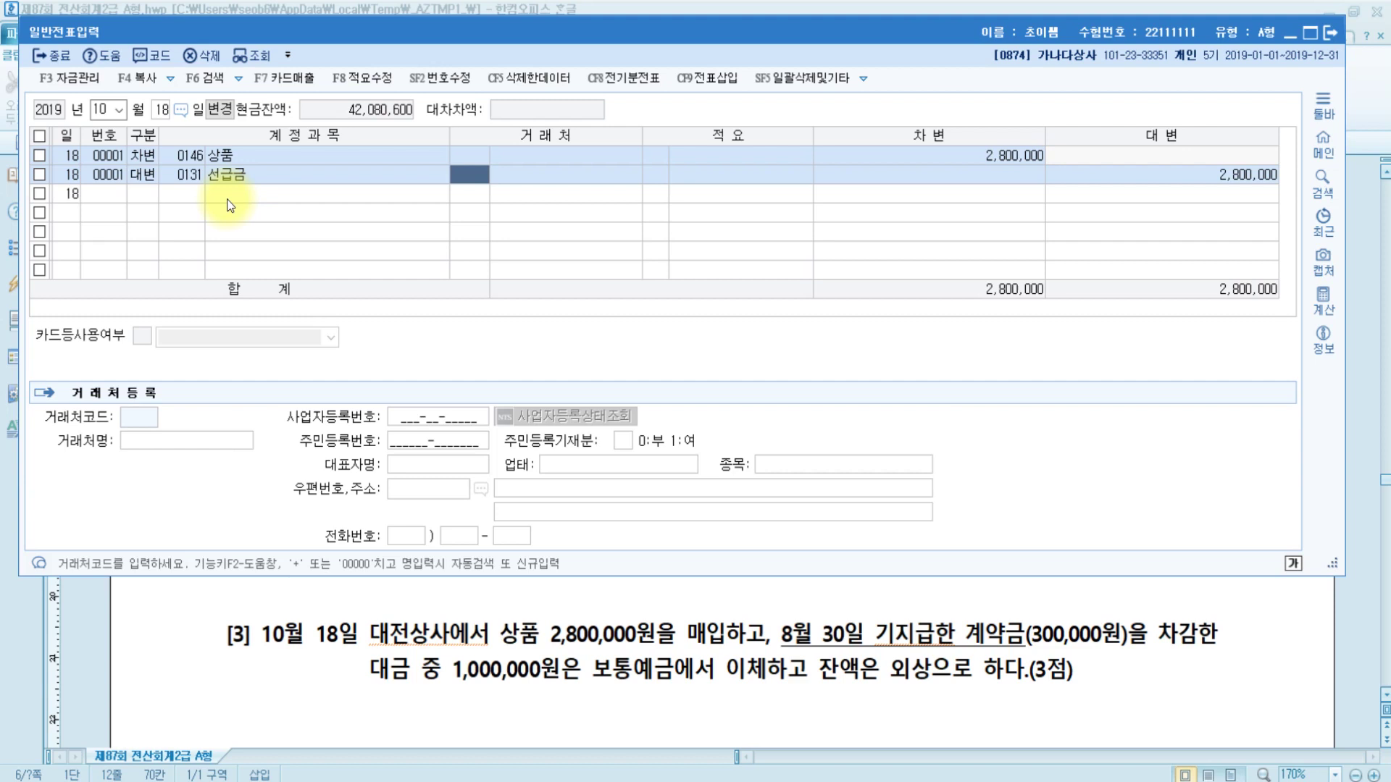
Assign trading partner 00105 대전상사 to the 선급금 credit line.
type("대전")
key("Return")
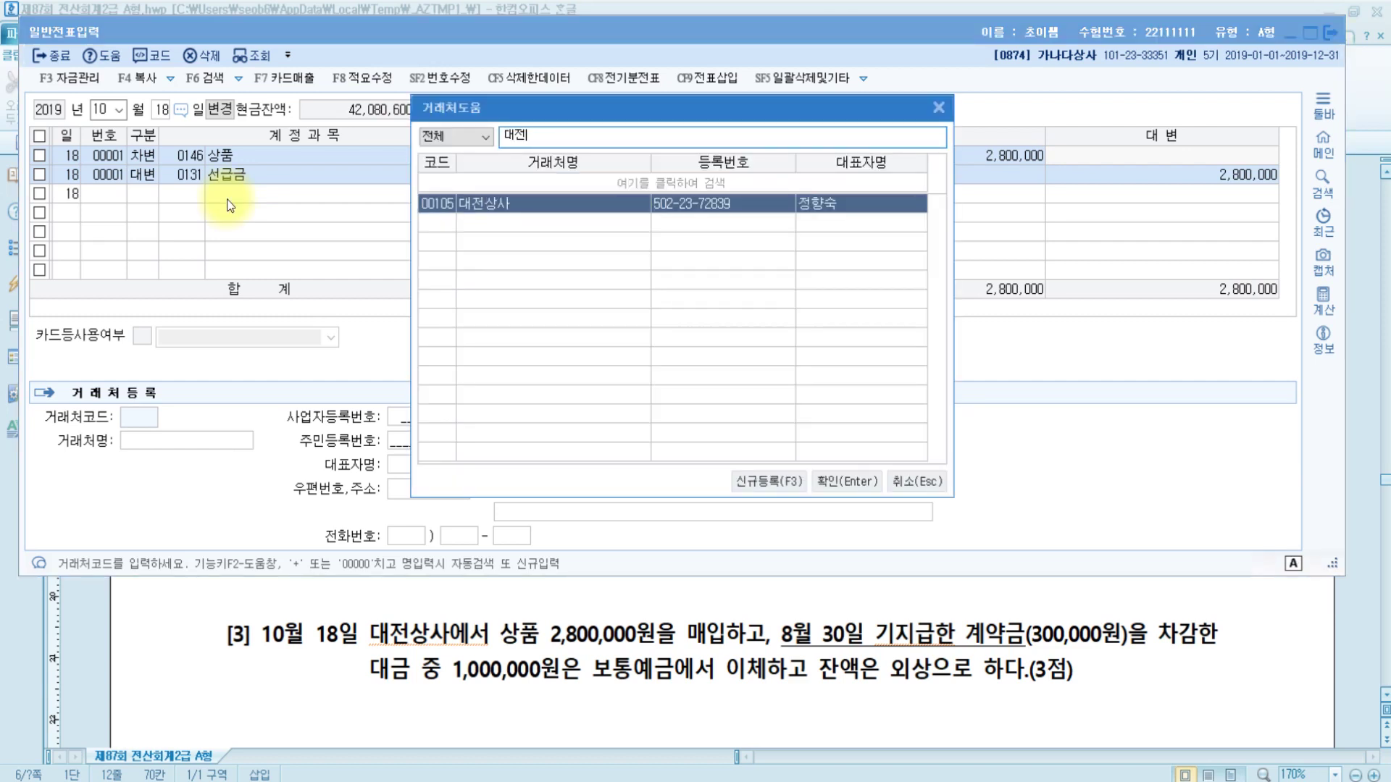
key("Return")
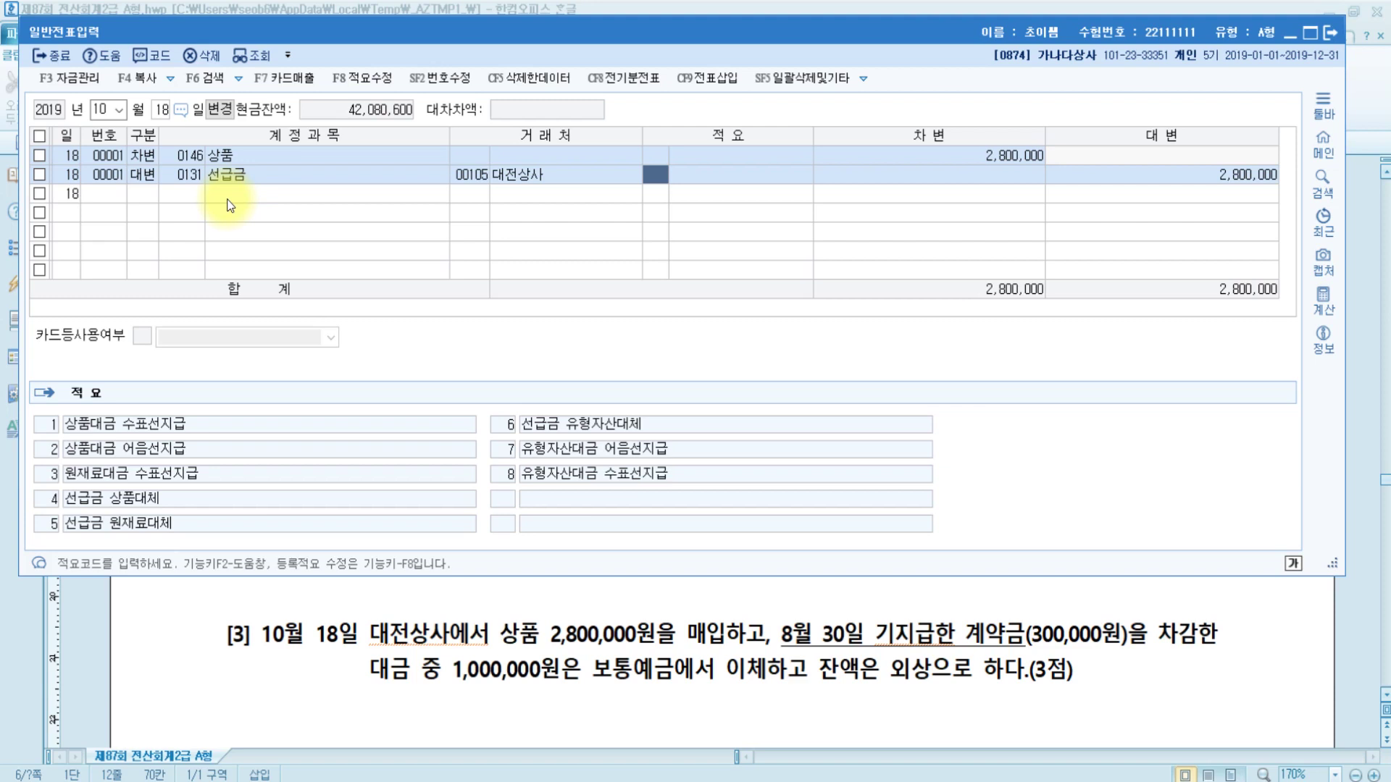
key("Return")
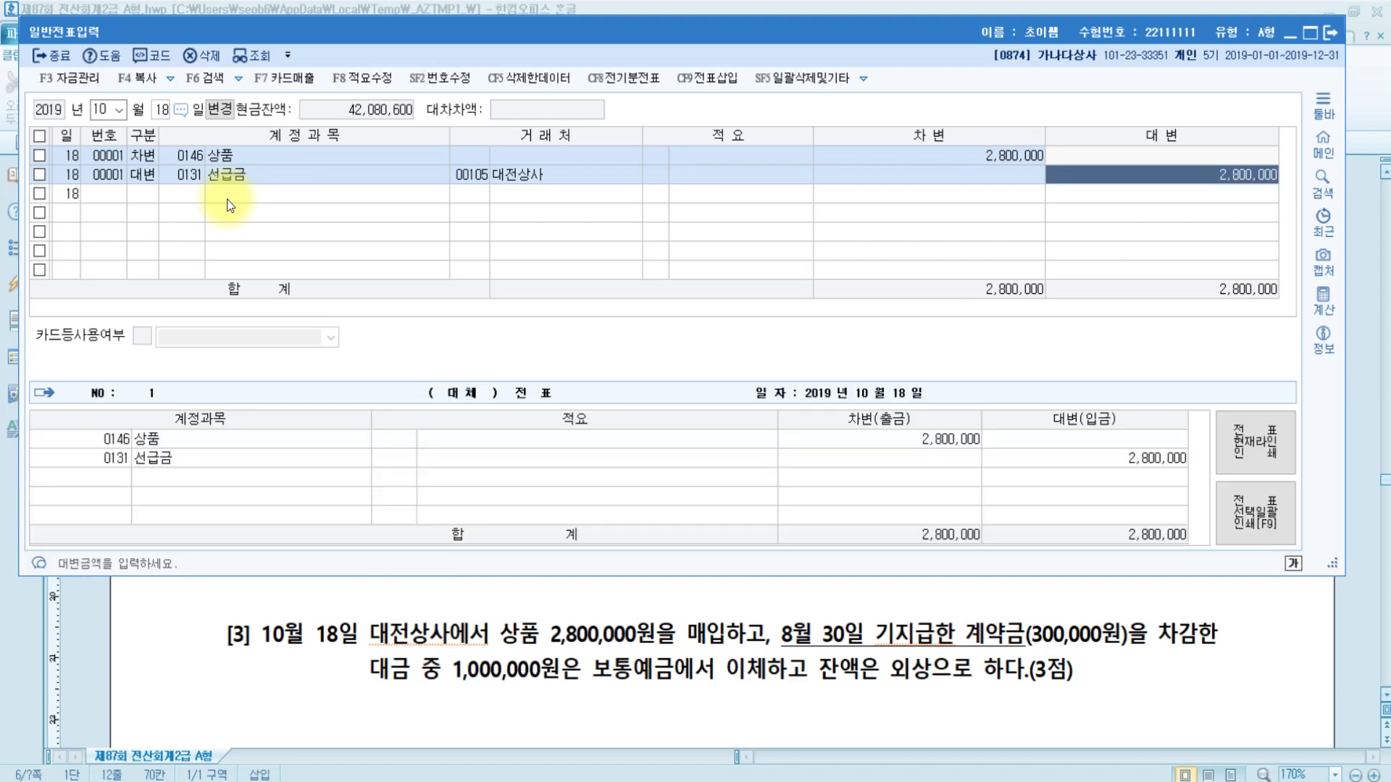
key("Return")
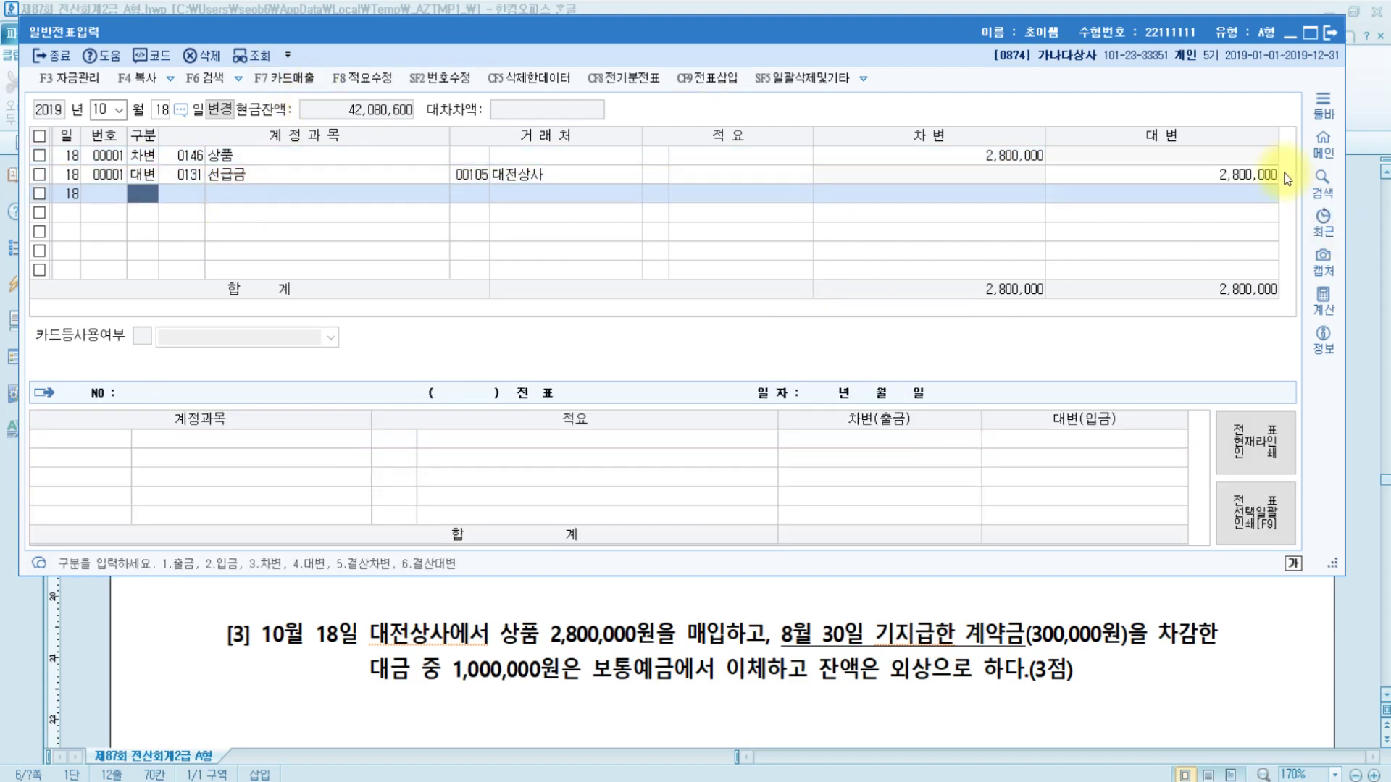
Set the credit amount of the 선급금 line to 300,000.
left_click(1245, 175)
type("300000")
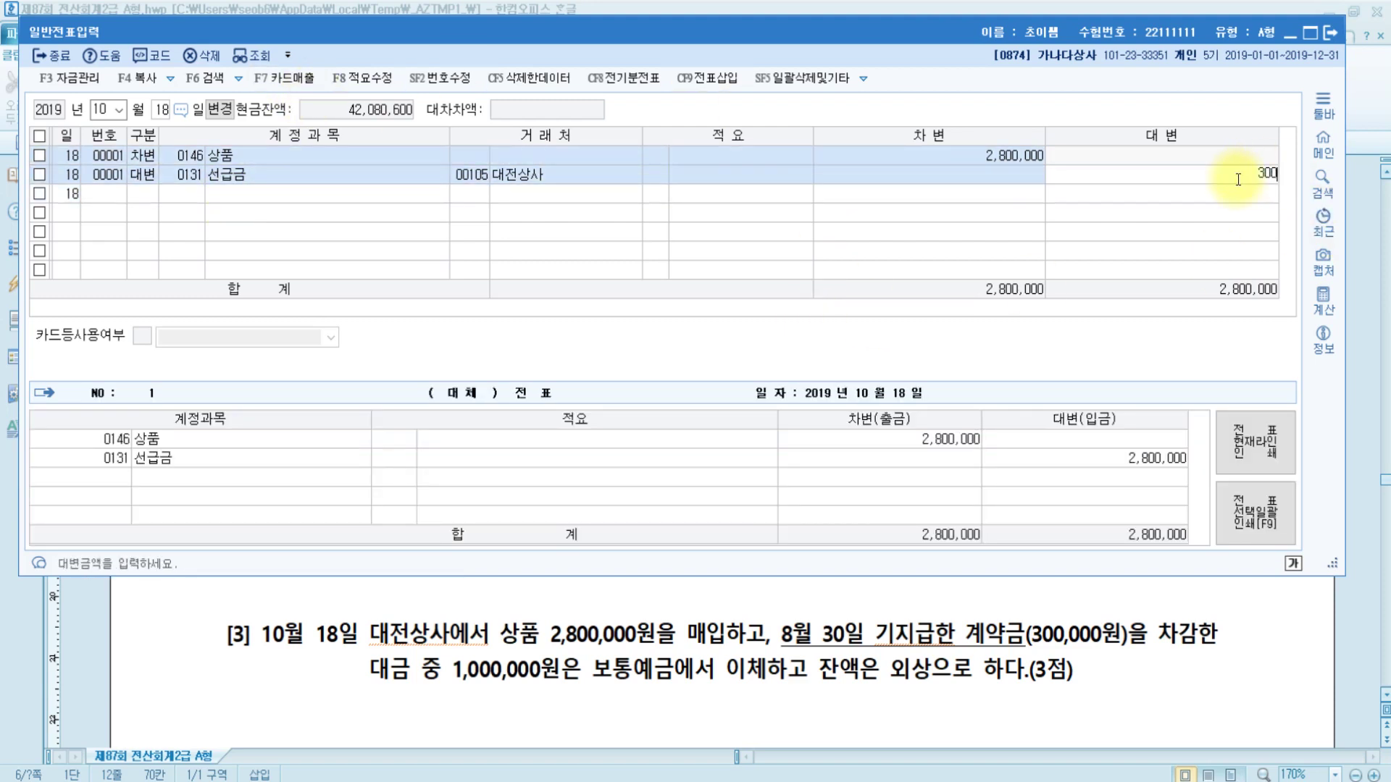
key("Return")
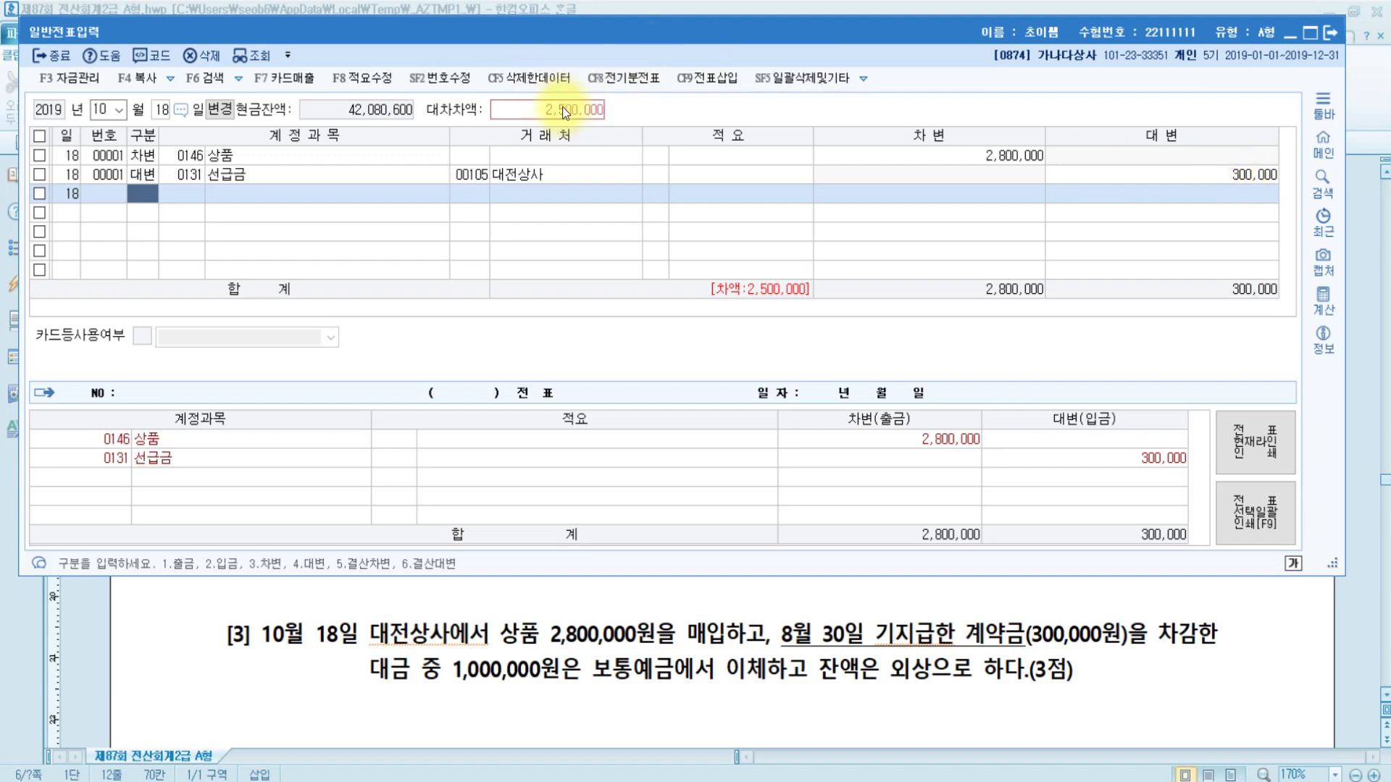
Add a credit line of 1,000,000 with account 0103 보통예금 and no trading partner to the October 18 voucher.
type("4")
key("Return")
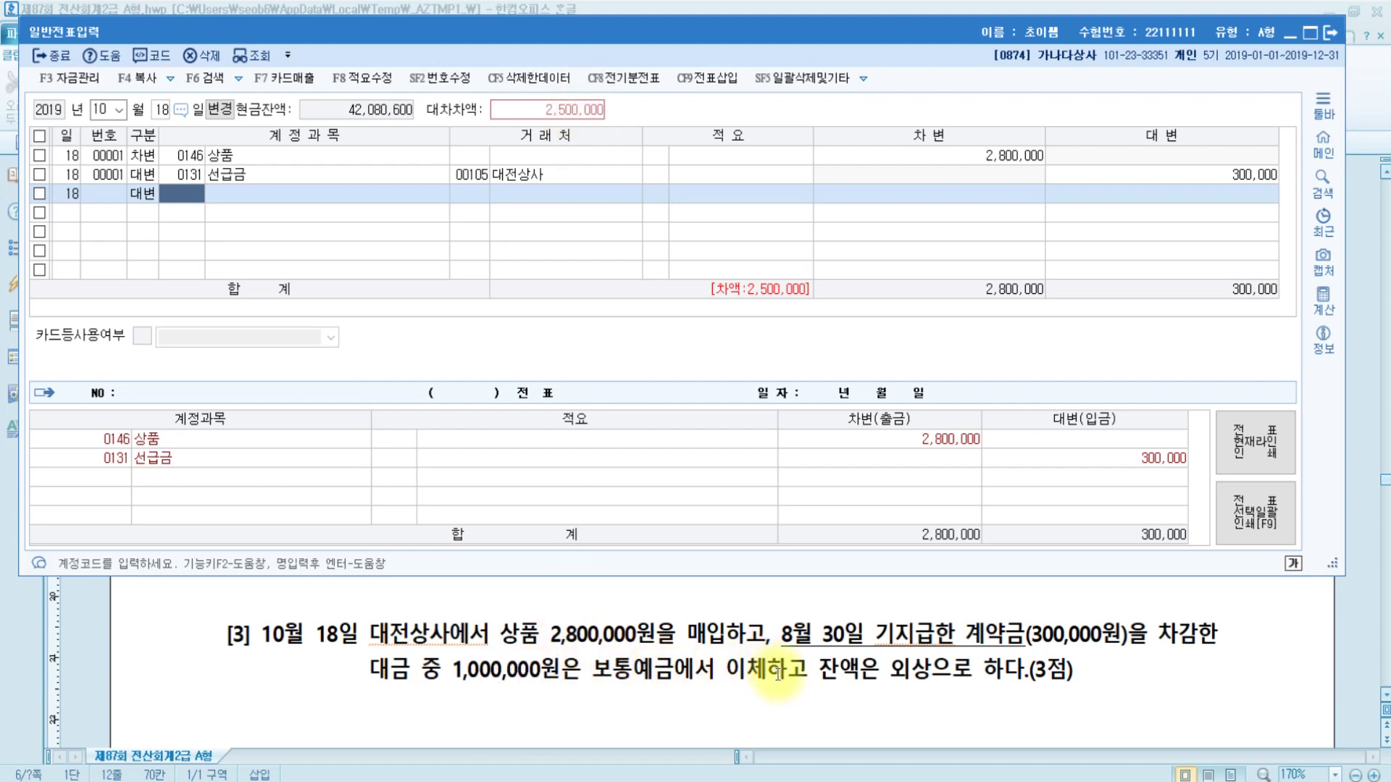
type("보통")
key("Return")
key("Return")
key("Return")
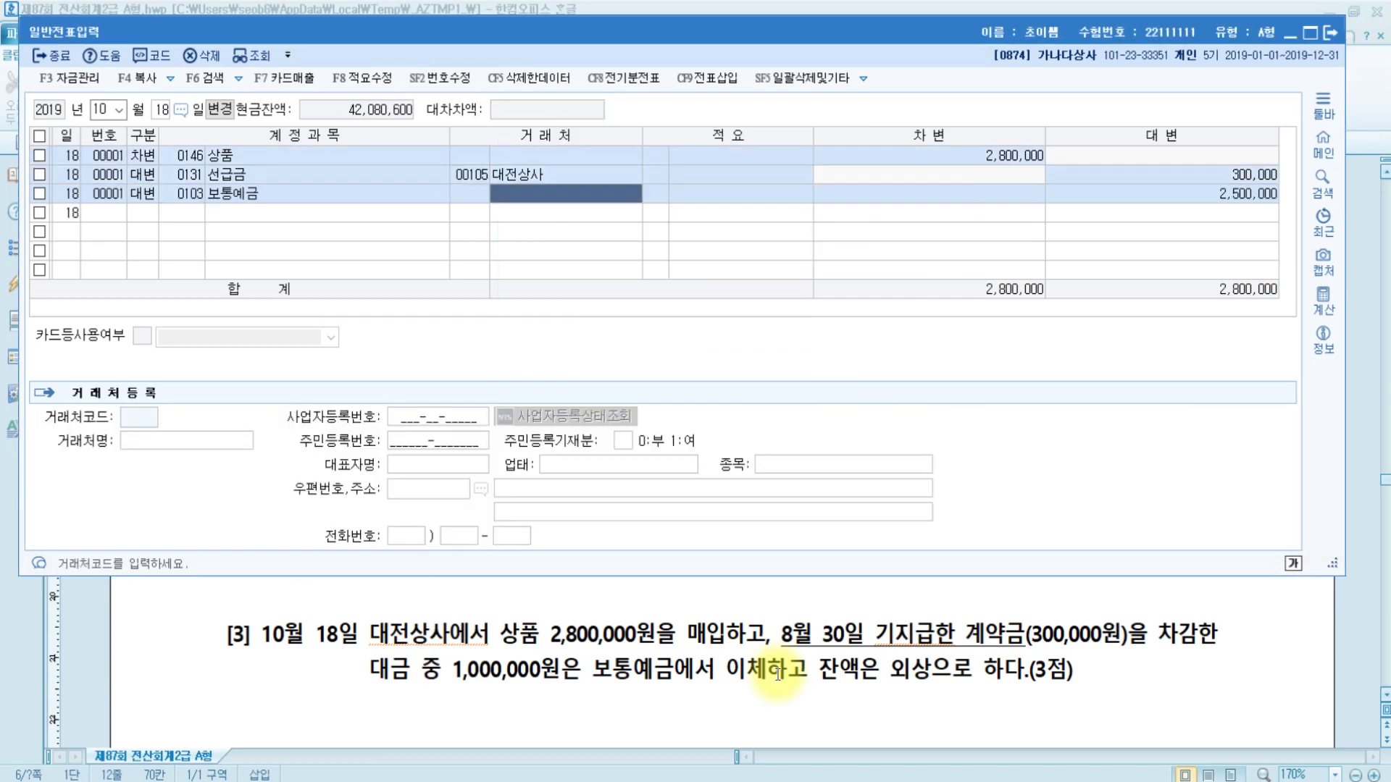
key("Return")
type("1000000")
key("Return")
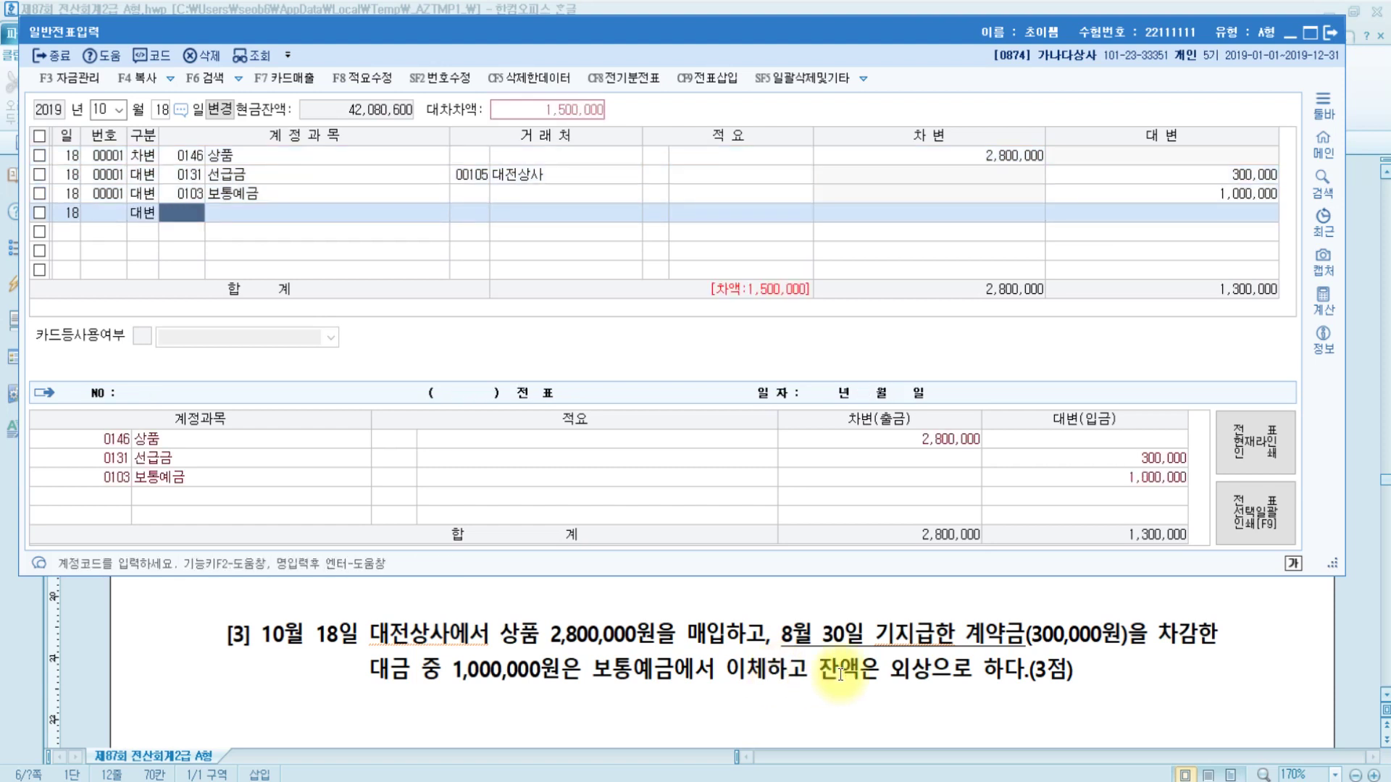
Add a credit line with account 0251 외상매입금 to the October 18 voucher for the balance bought on credit.
left_click_drag(818, 672, 1046, 686)
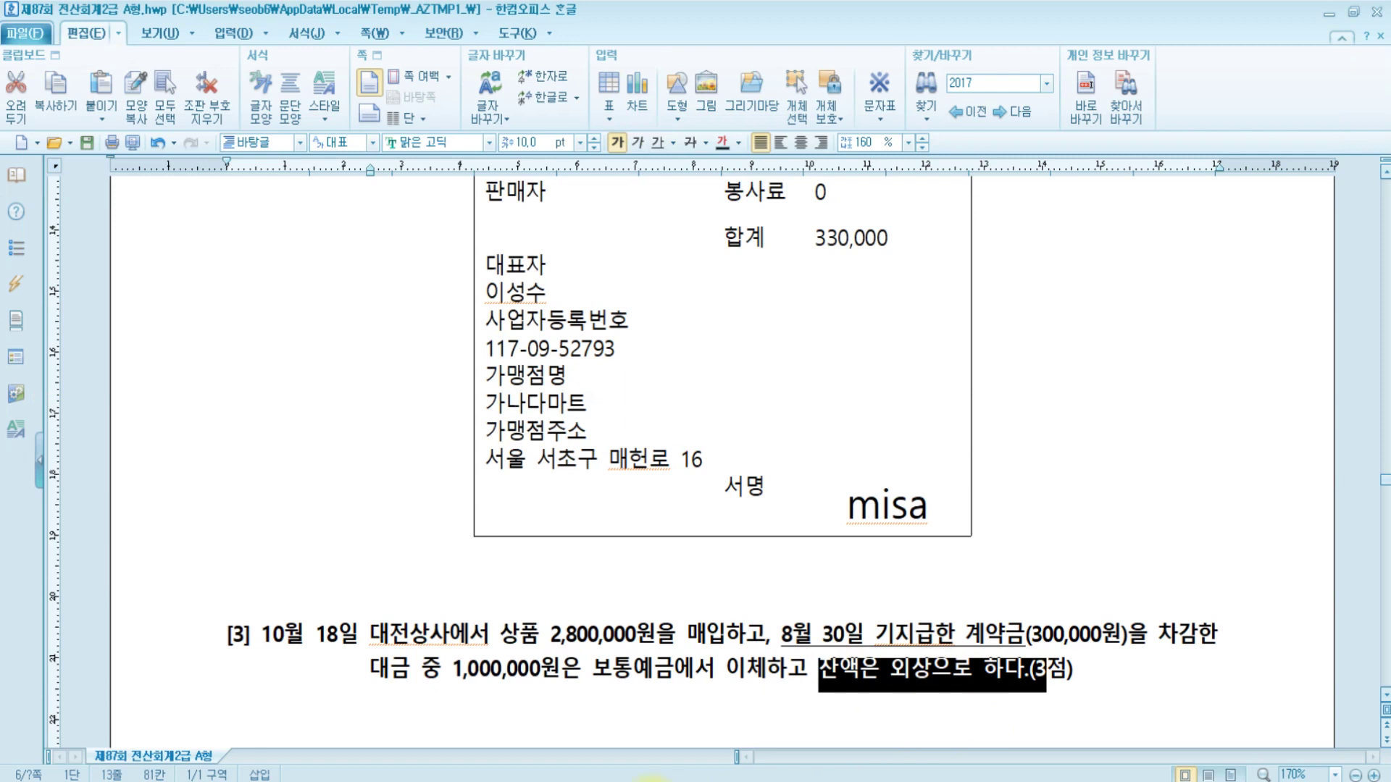
left_click(608, 780)
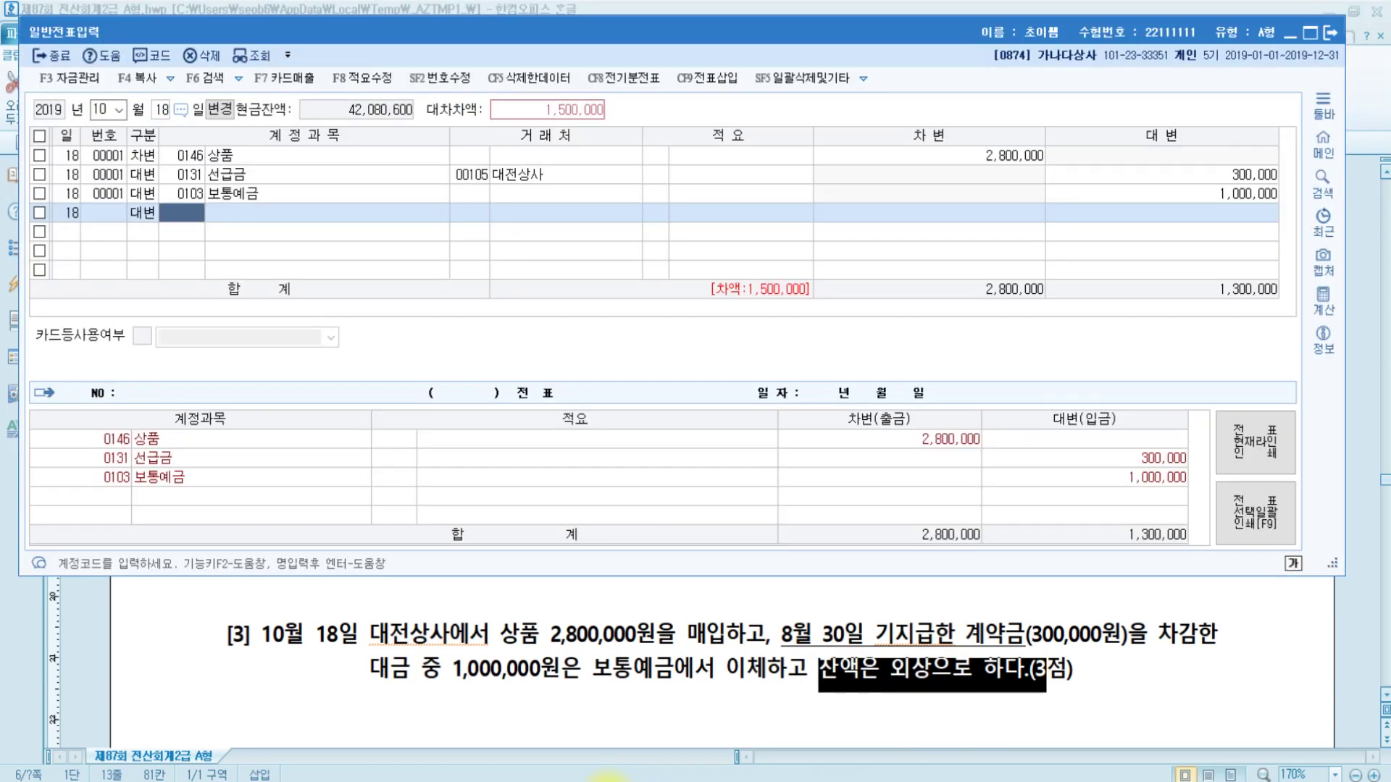
type("외상")
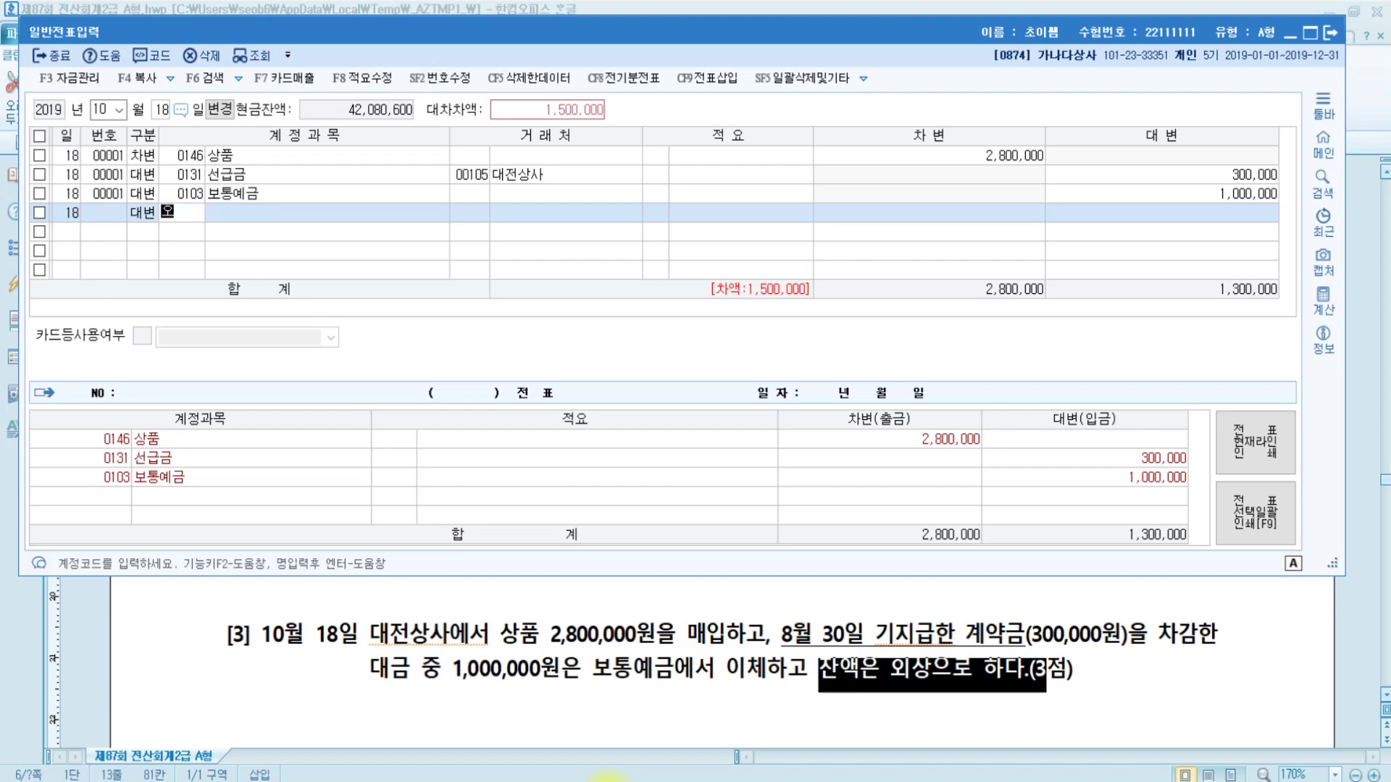
key("Return")
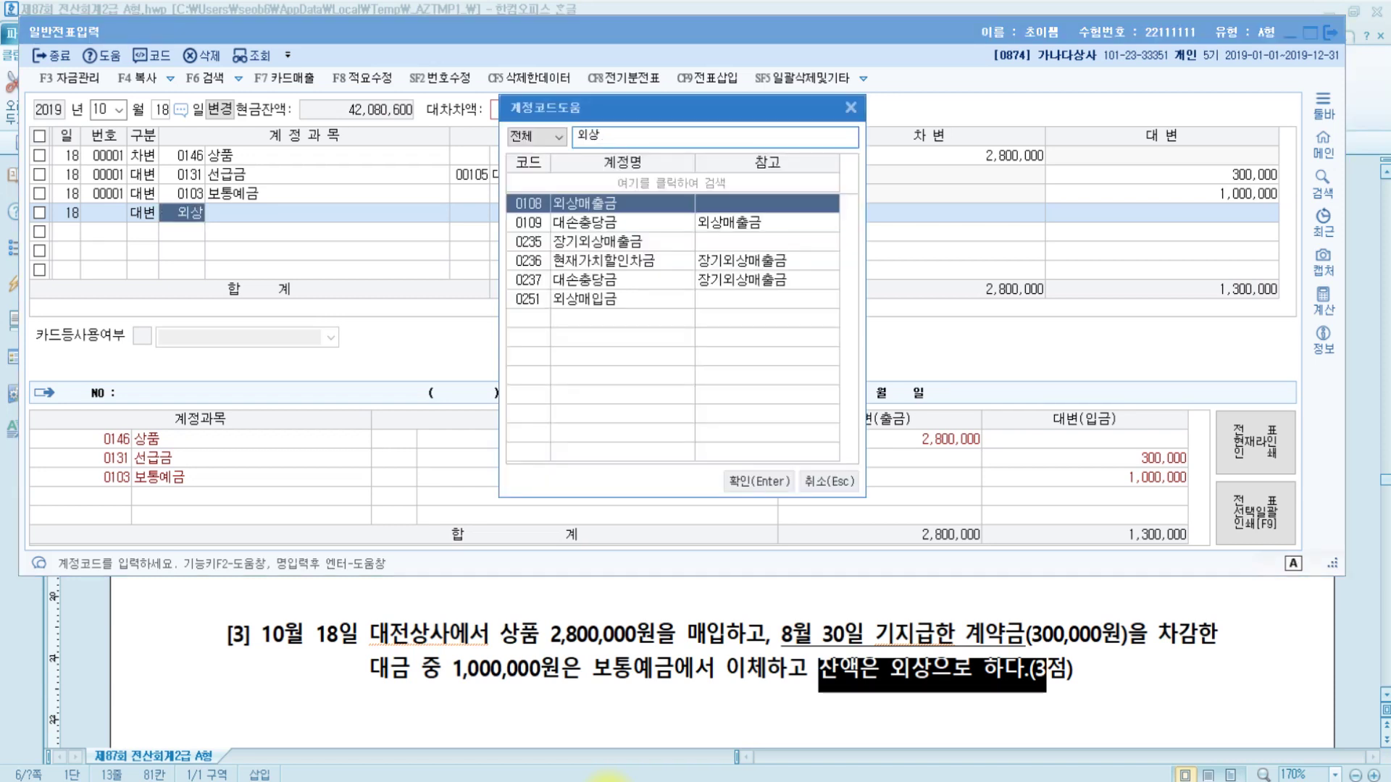
key("Down")
key("Down")
key("Down")
key("Down")
key("Down")
key("Return")
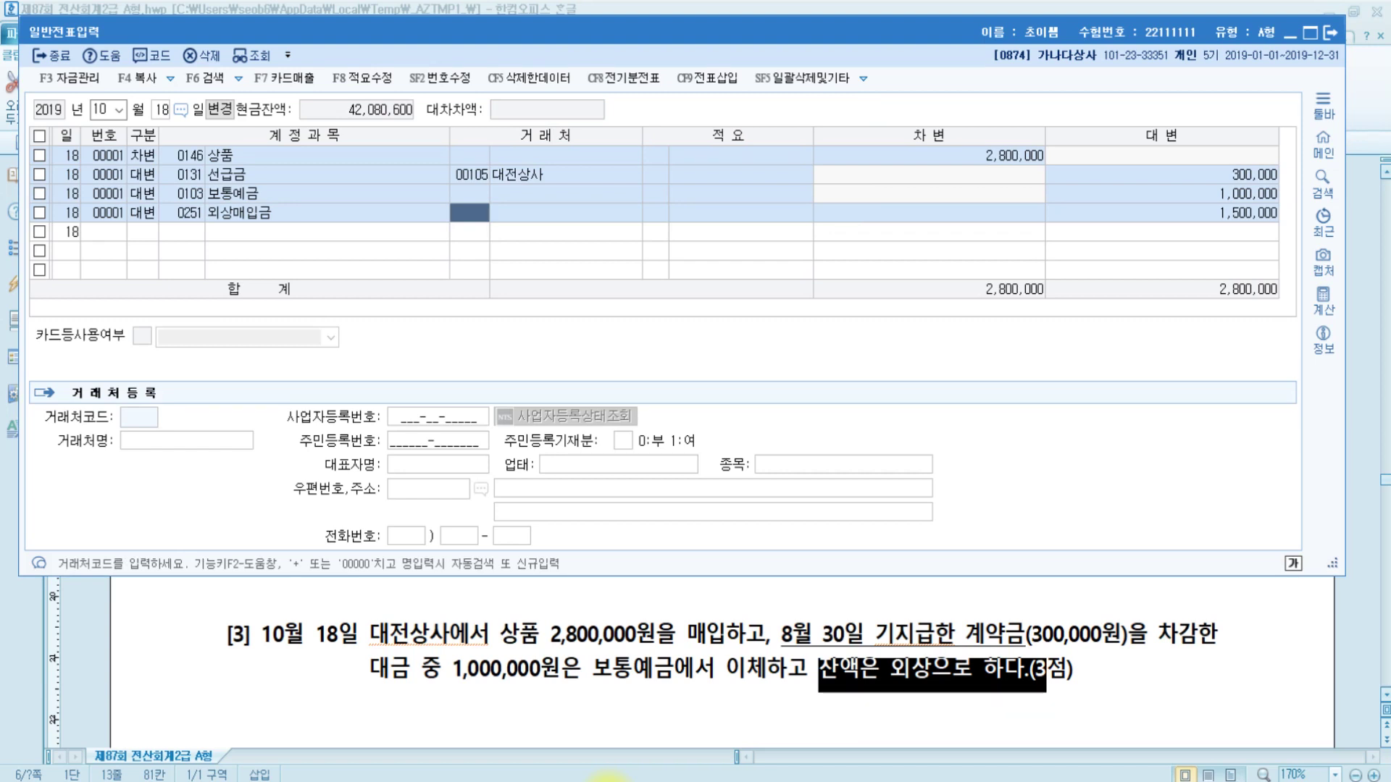
Assign trading partner 00105 대전상사 to the 외상매입금 line, leave its 적요 empty and keep the credit amount of 1,500,000.
type("대전")
key("Return")
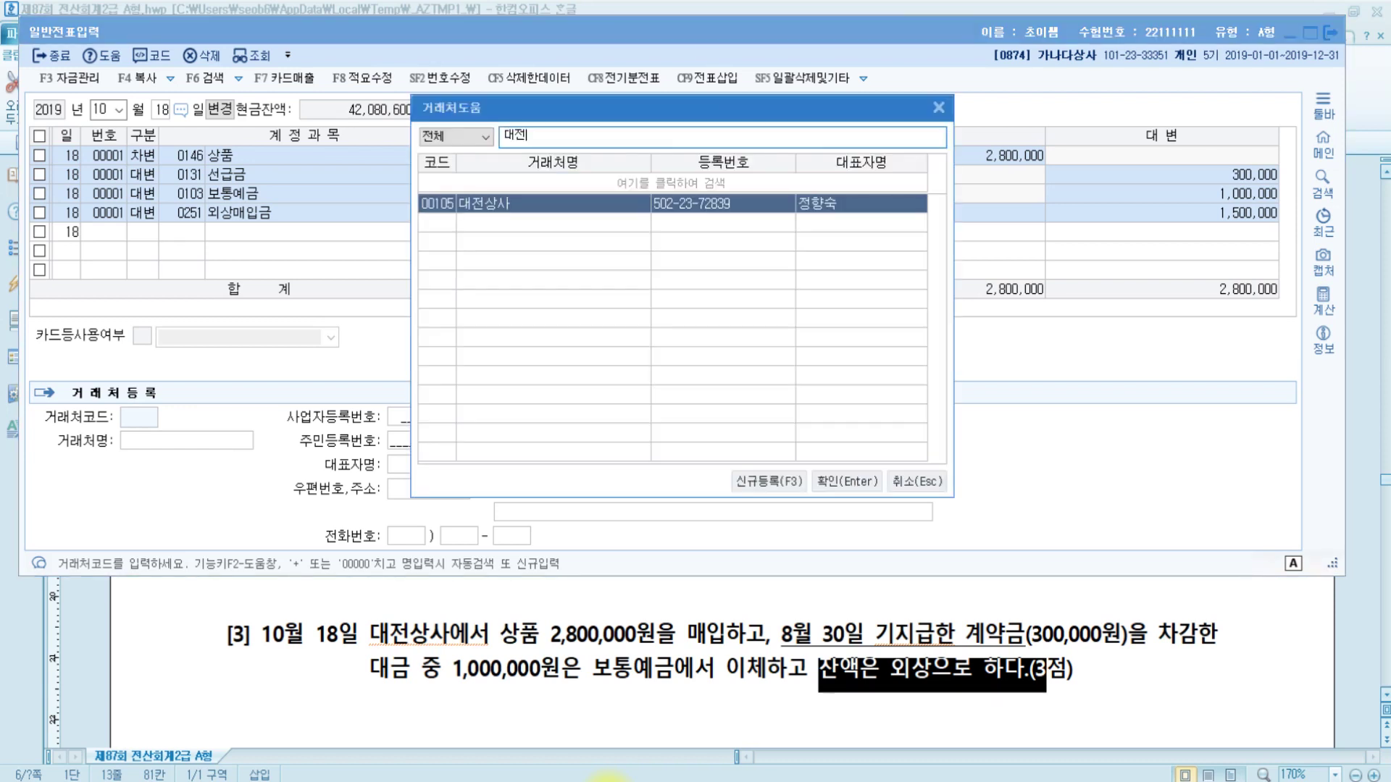
key("Return")
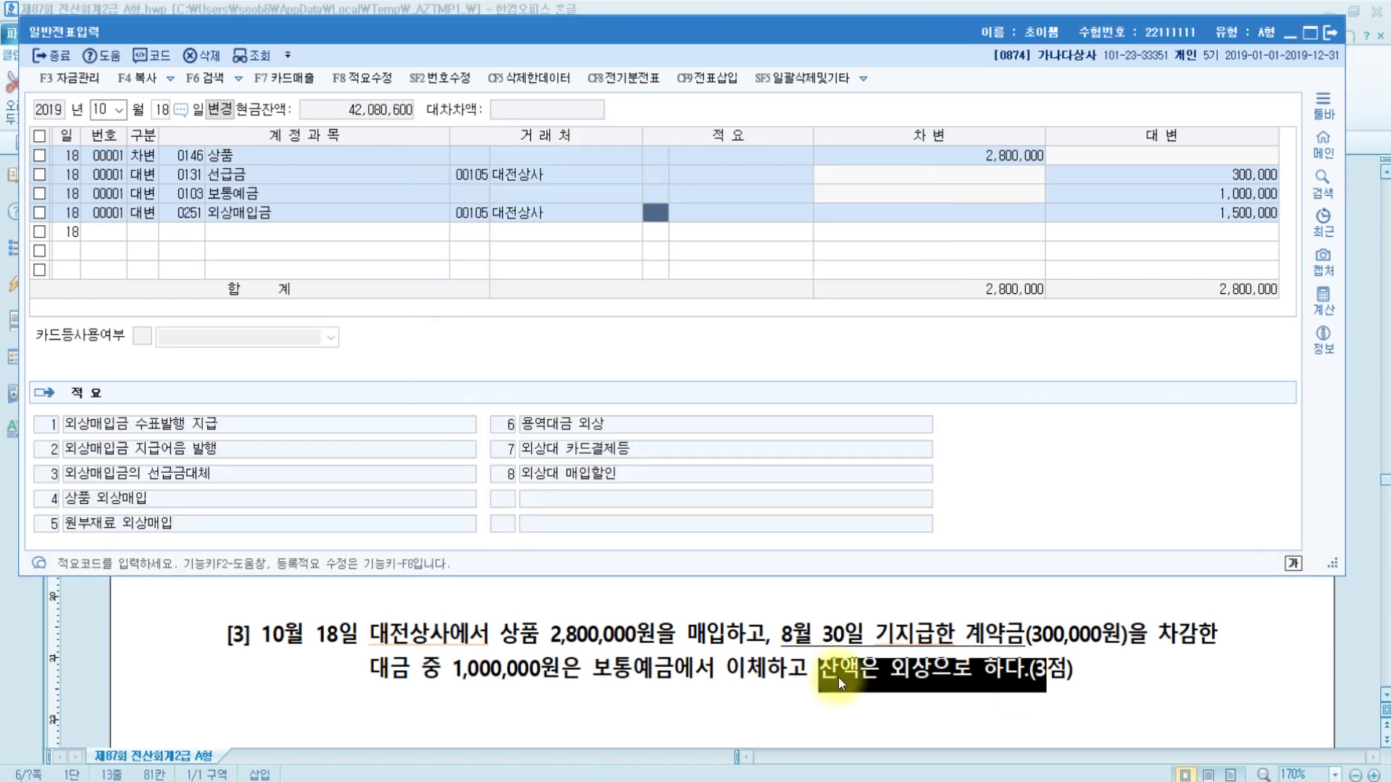
key("Return")
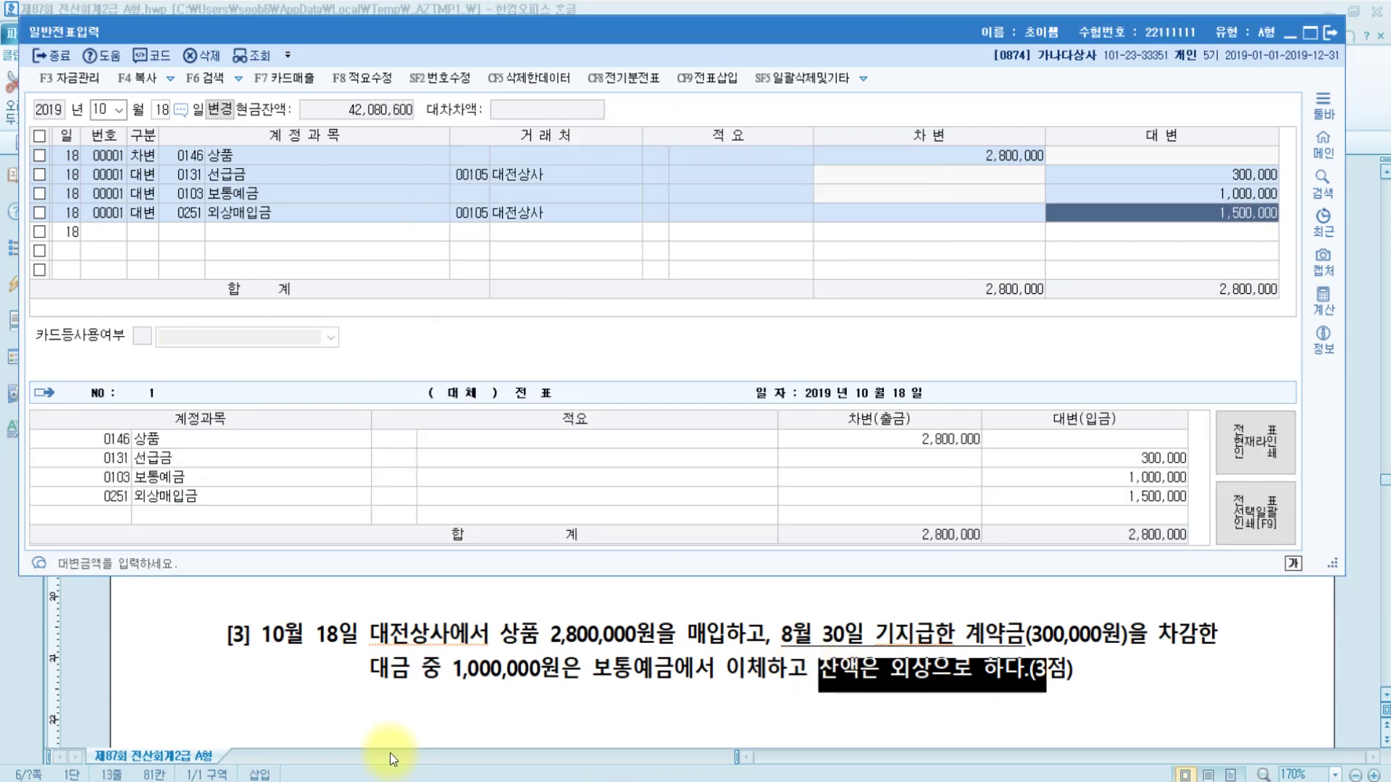
Read transaction [4] dated November 15 in the exam document and examine the total on its cash receipt.
left_click_drag(597, 660, 598, 657)
scroll(598, 659, "down", 1)
scroll(599, 661, "down", 10)
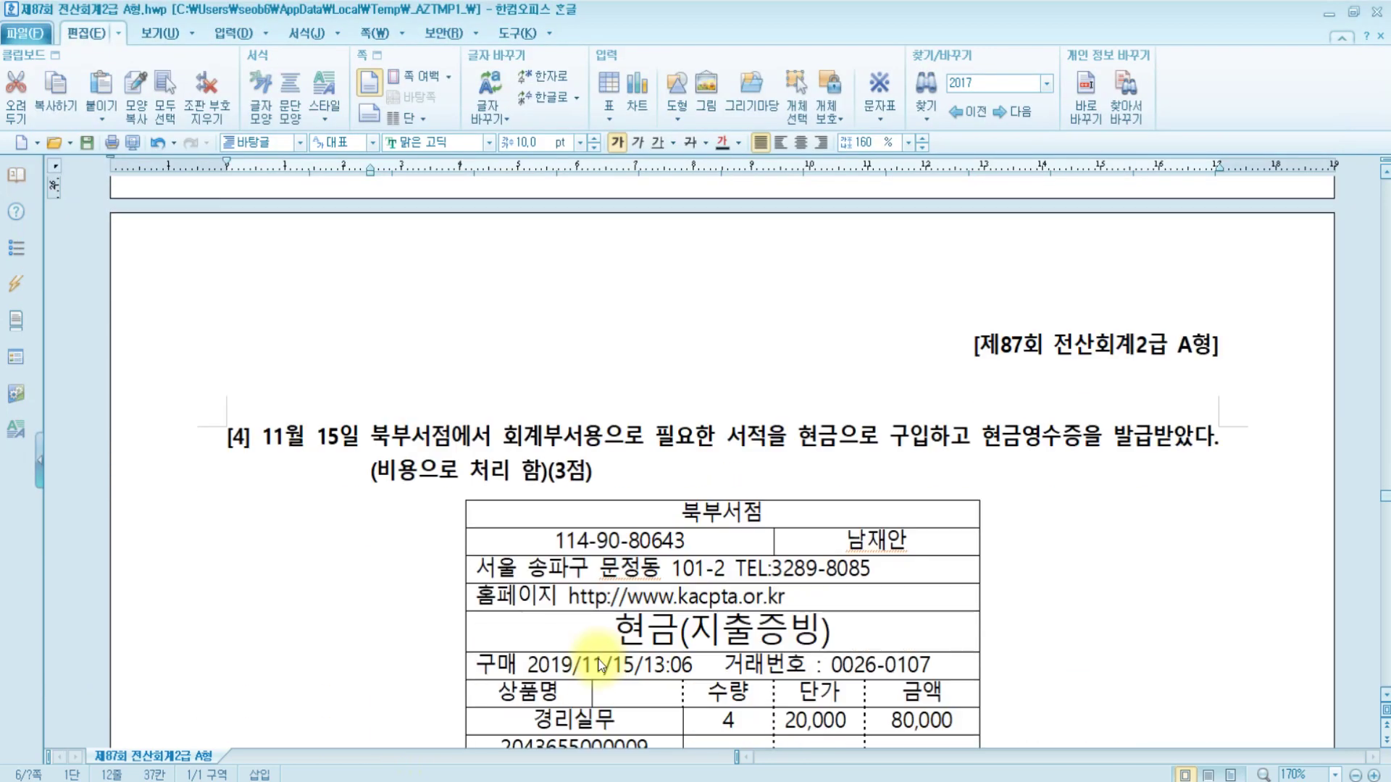
scroll(572, 609, "down", 3)
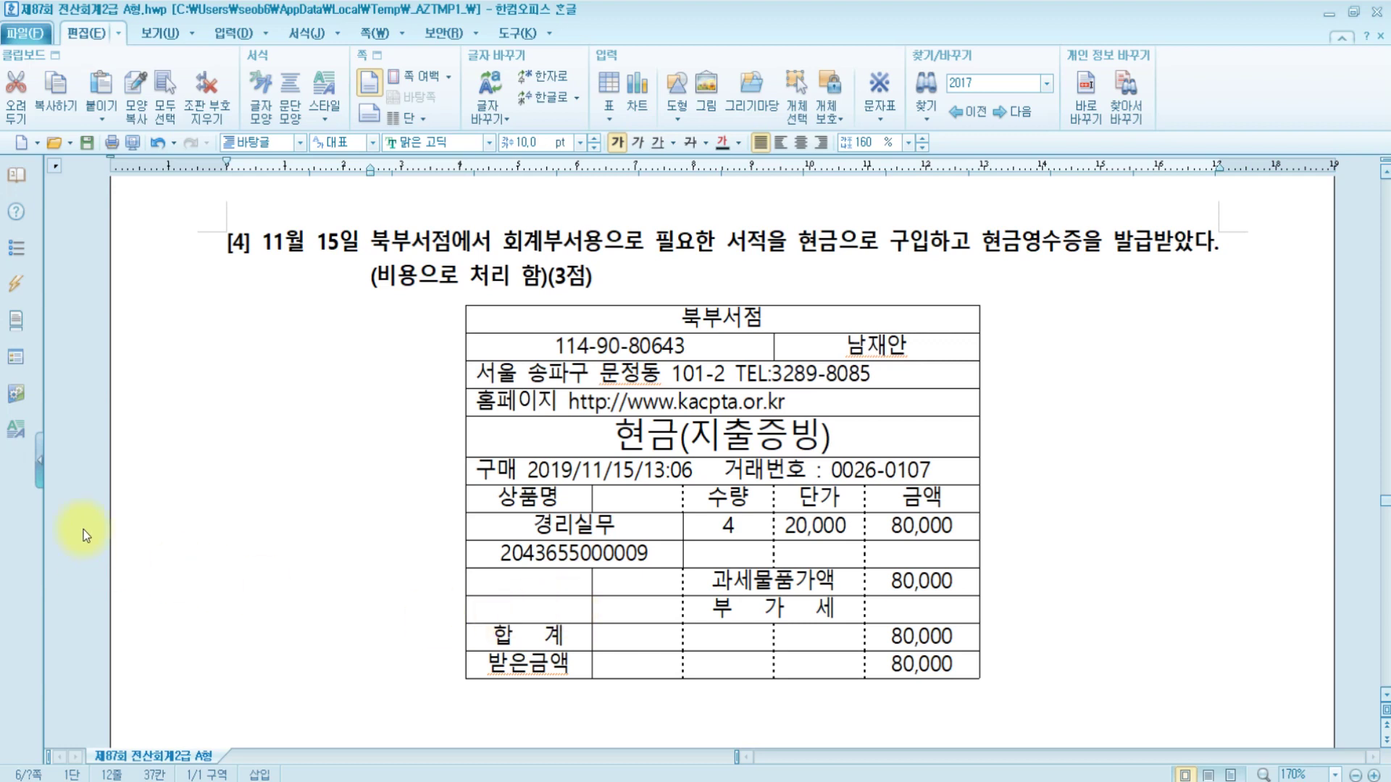
key("ctrl")
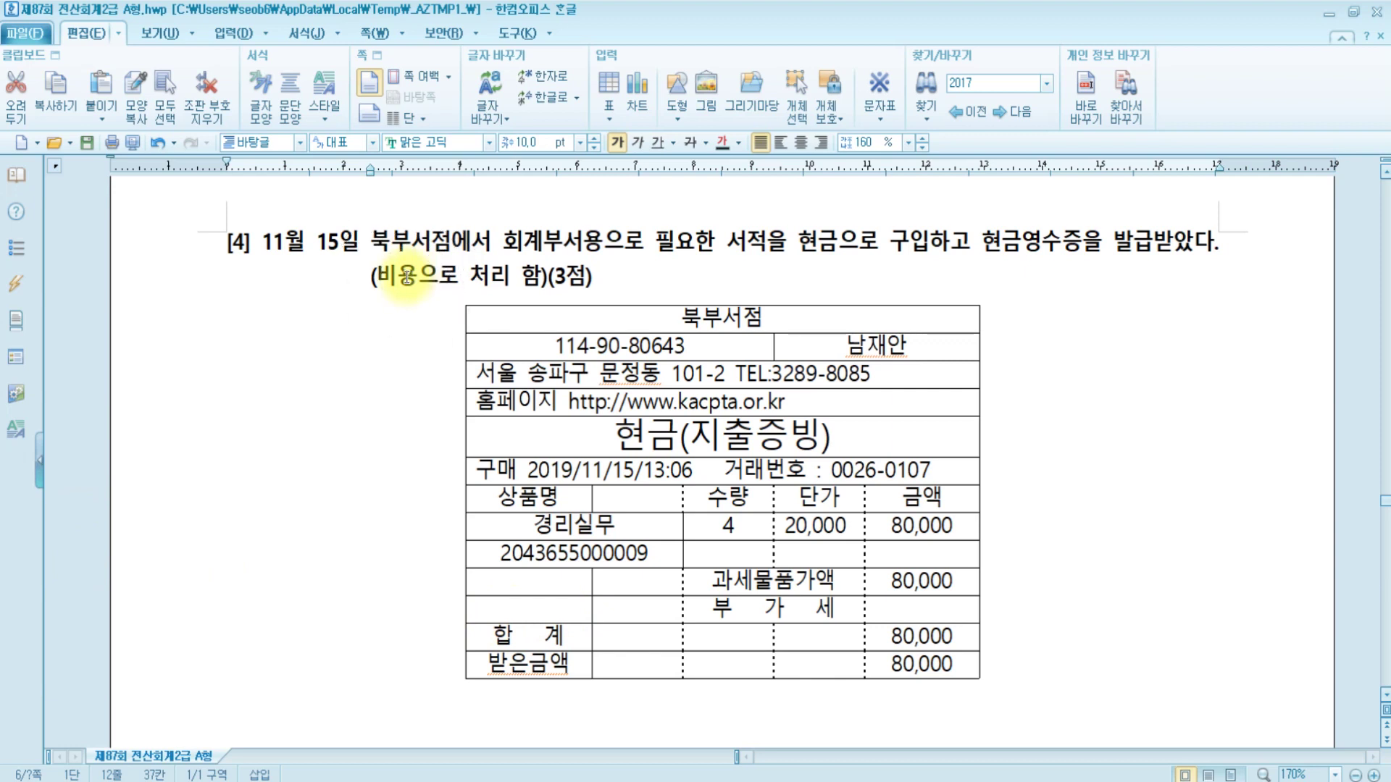
left_click(906, 664)
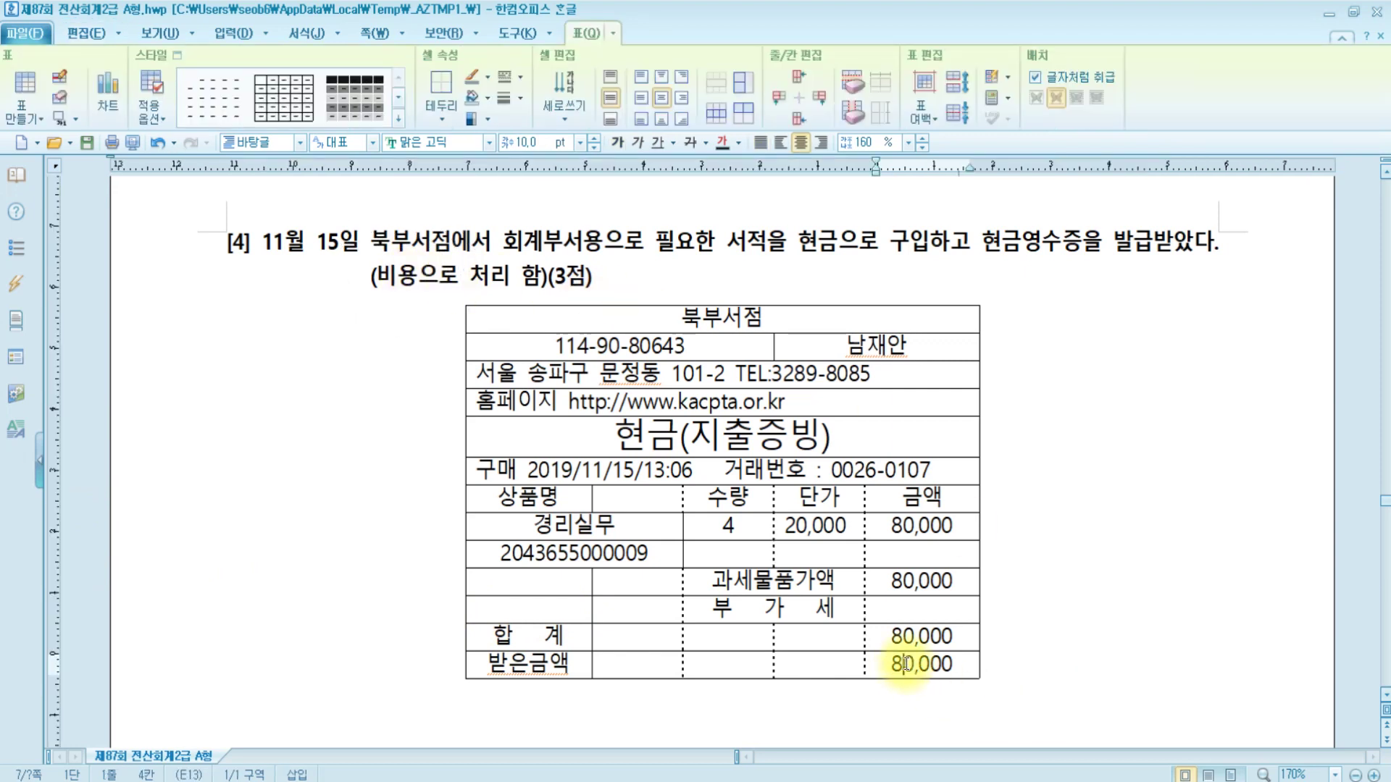
key("ctrl")
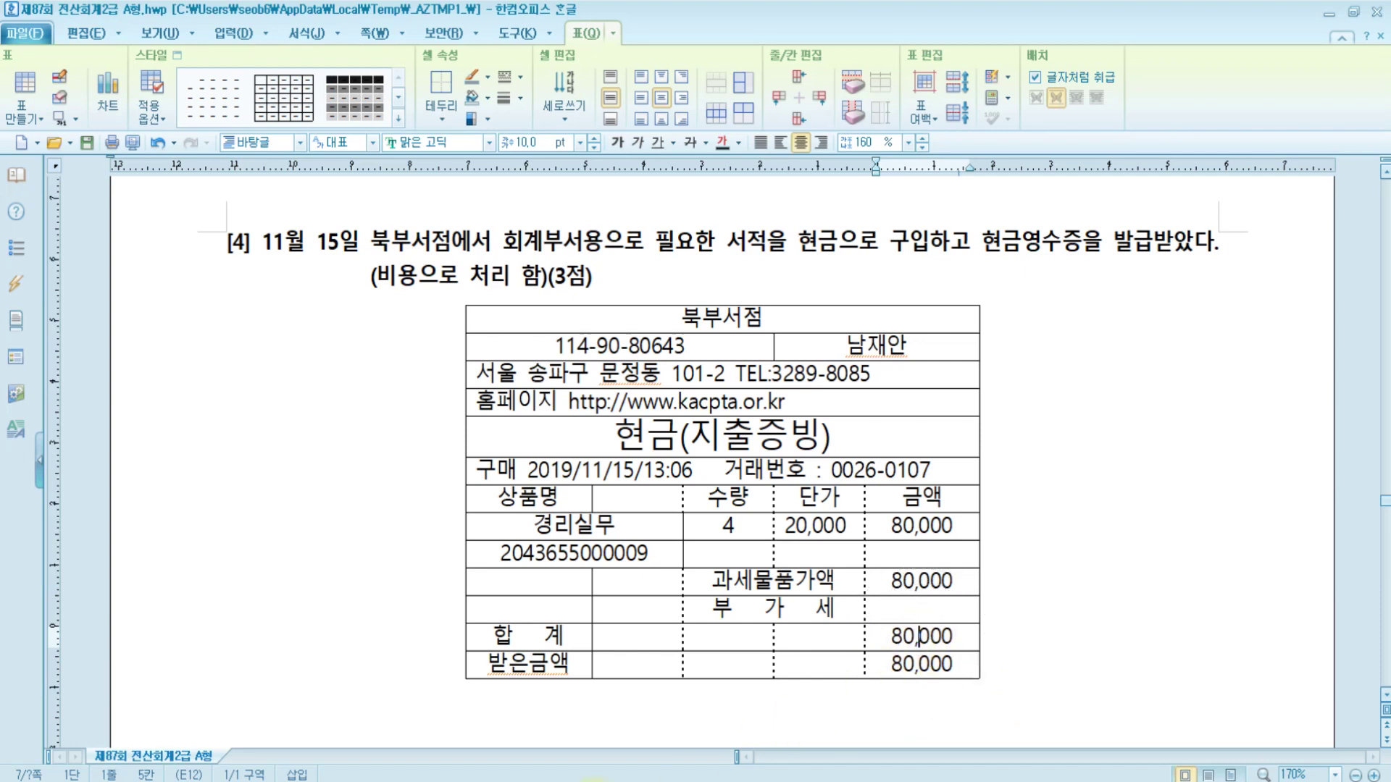
Switch back to KcLep, leave the October 18 voucher and start a debit line dated November 15.
key("alt+Tab")
key("Escape")
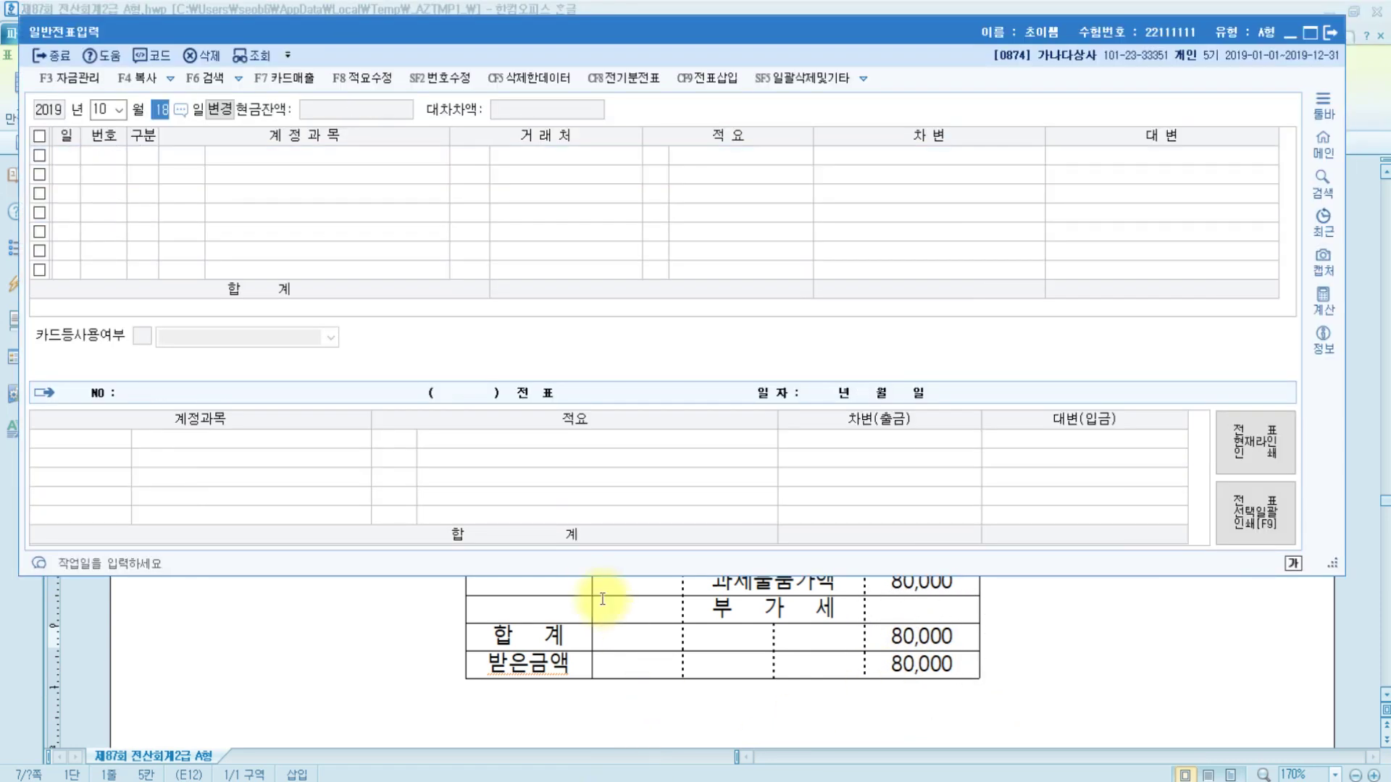
key("Escape")
type("11153")
key("Return")
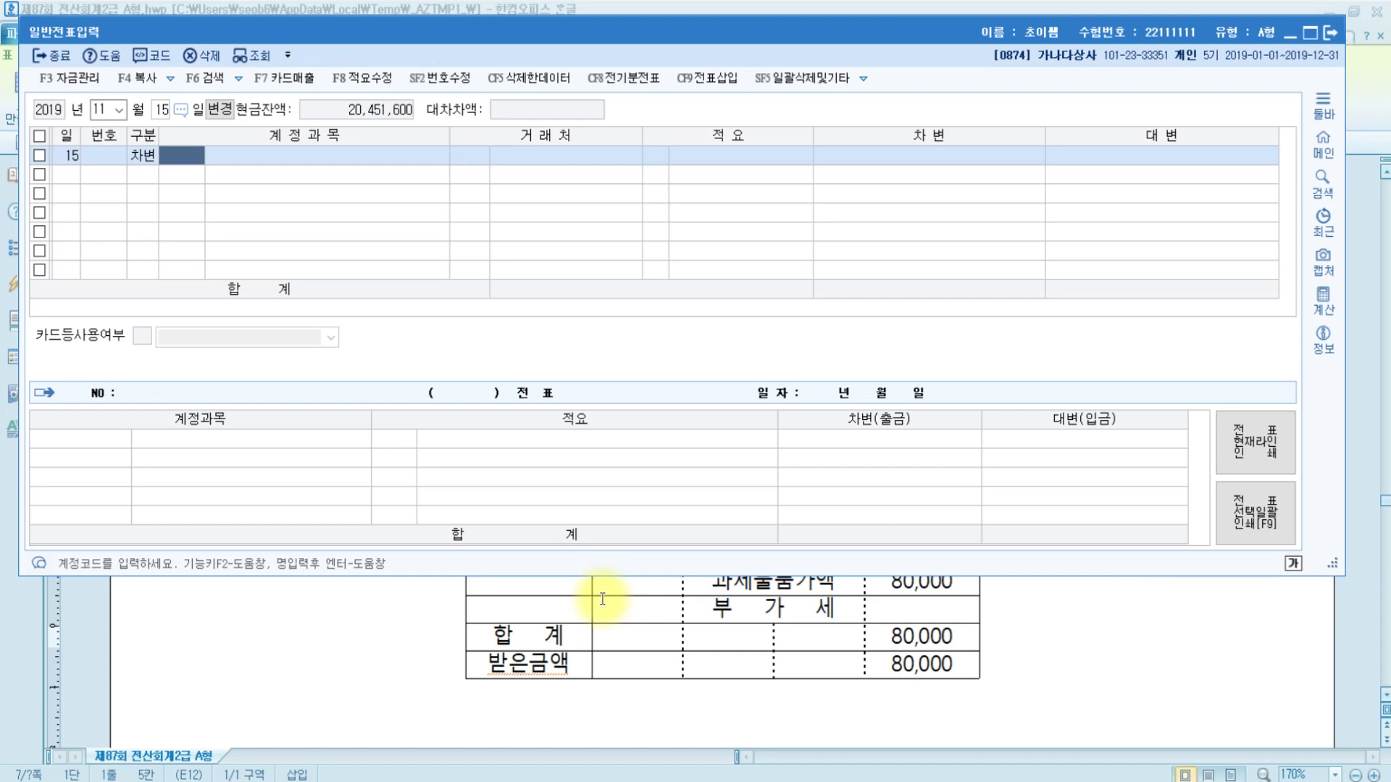
Choose account 0826 도서인쇄비 (판매관리비) for the November 15 debit line.
type("도서인")
key("Return")
type("ㅗㅗㅐ")
key("Down")
key("Down")
key("Down")
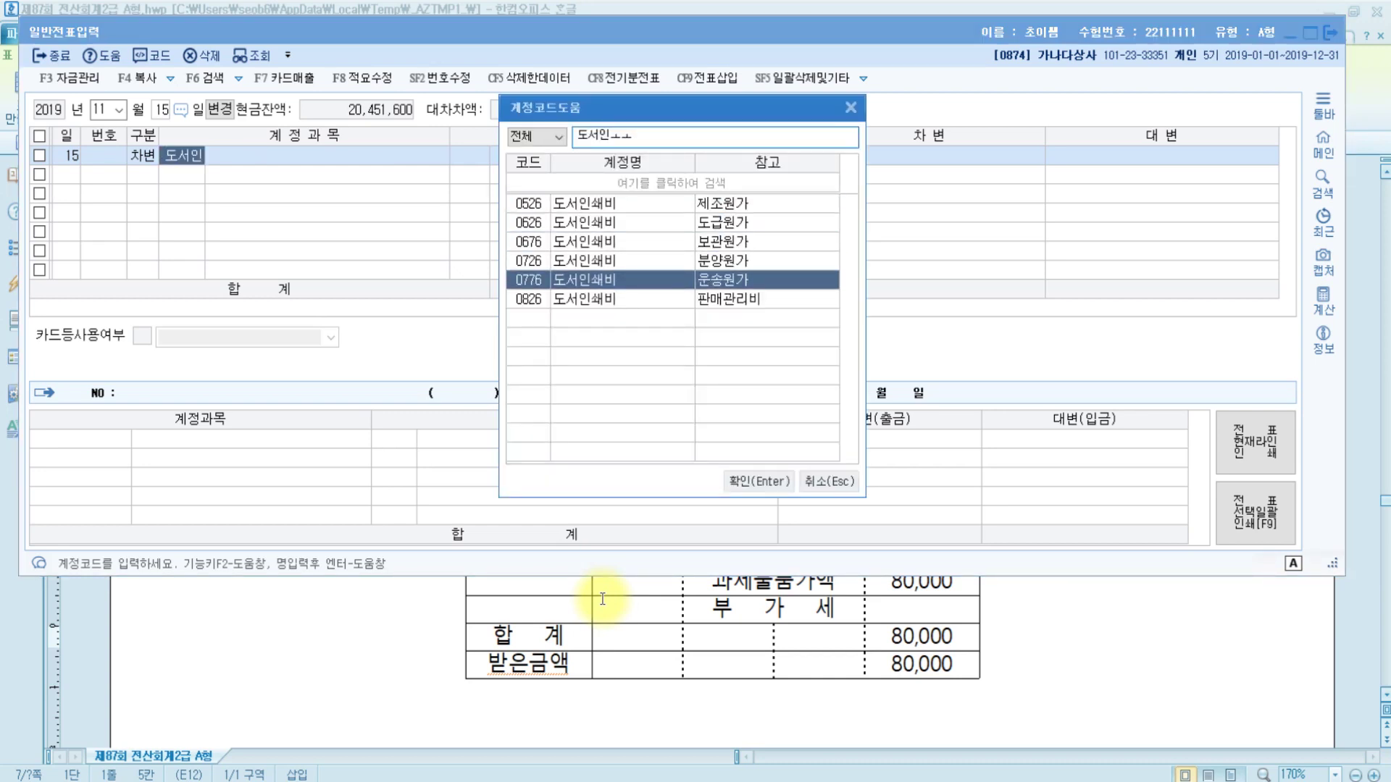
key("BackSpace")
key("BackSpace")
key("Down")
key("Return")
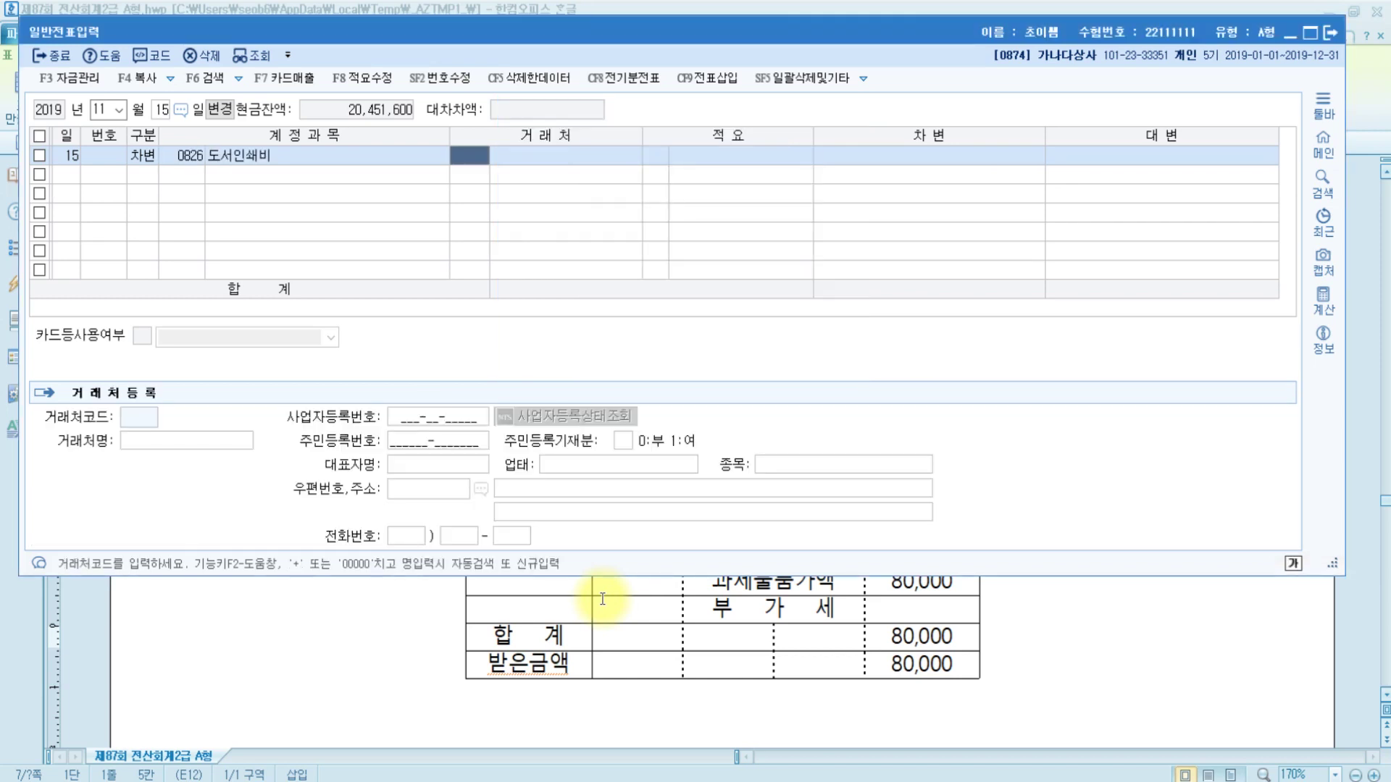
Leave the trading partner and 적요 of the 도서인쇄비 line empty and set its debit amount to 80,000.
key("Return")
key("Return")
type("80000")
key("Return")
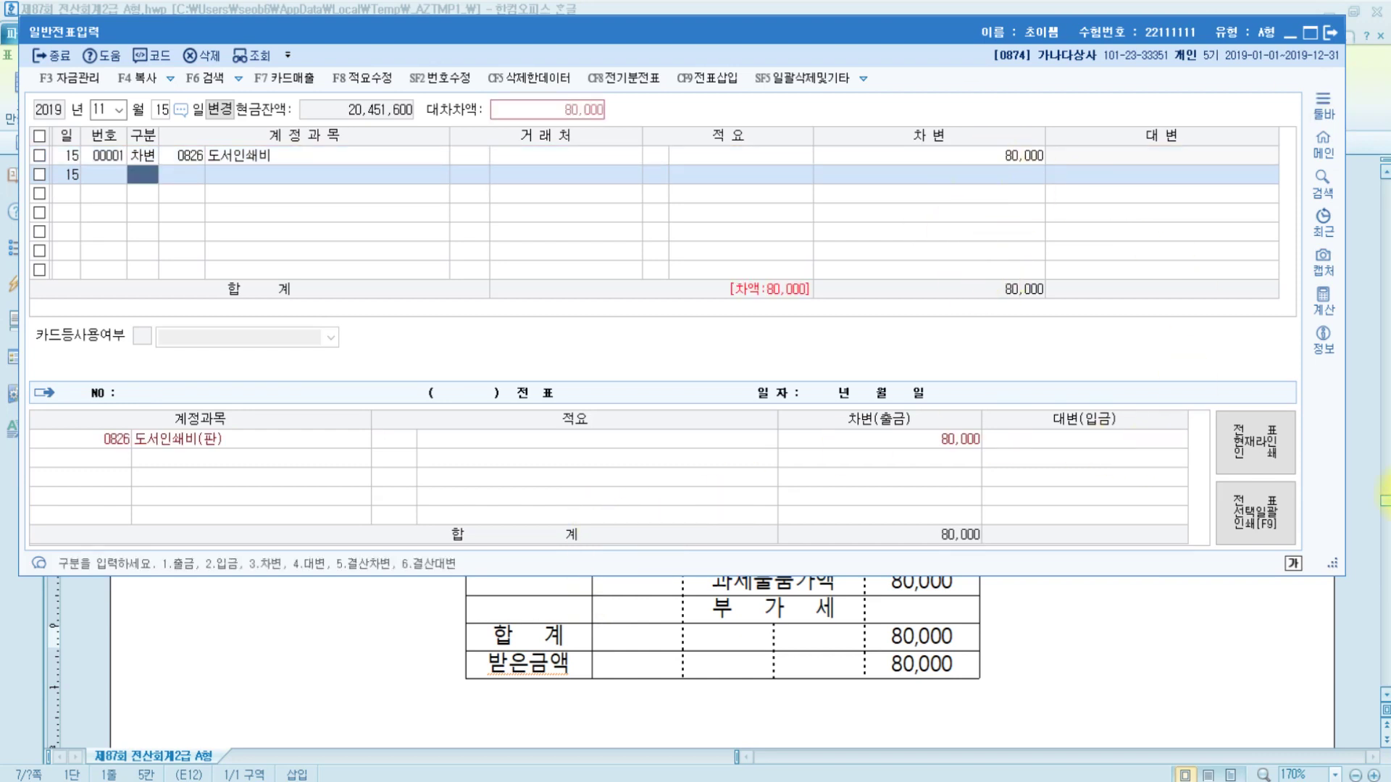
Add a credit line of 80,000 with account 0101 현금 and no trading partner to the November 15 voucher.
type("4")
key("Return")
left_click(1304, 770)
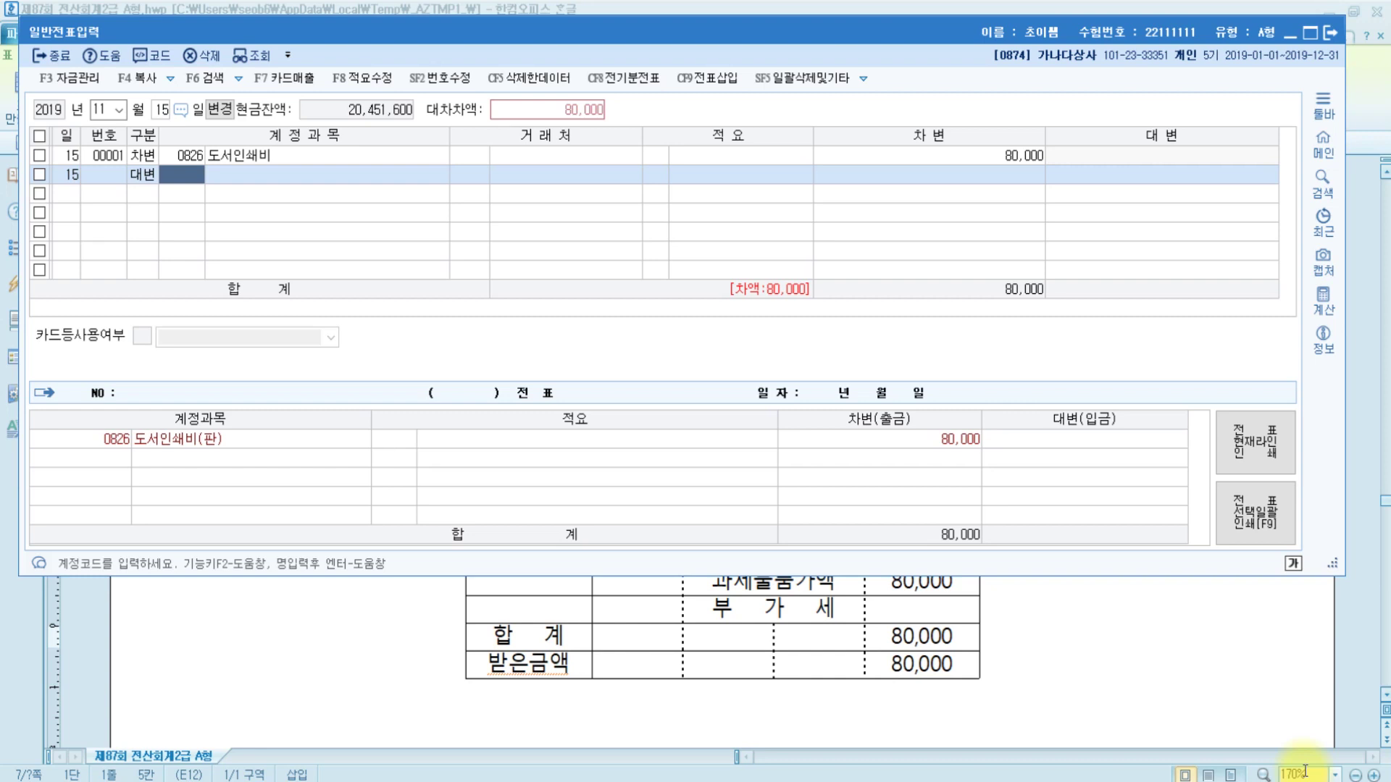
type("101")
key("Return")
key("Return")
key("Return")
key("Return")
key("Up")
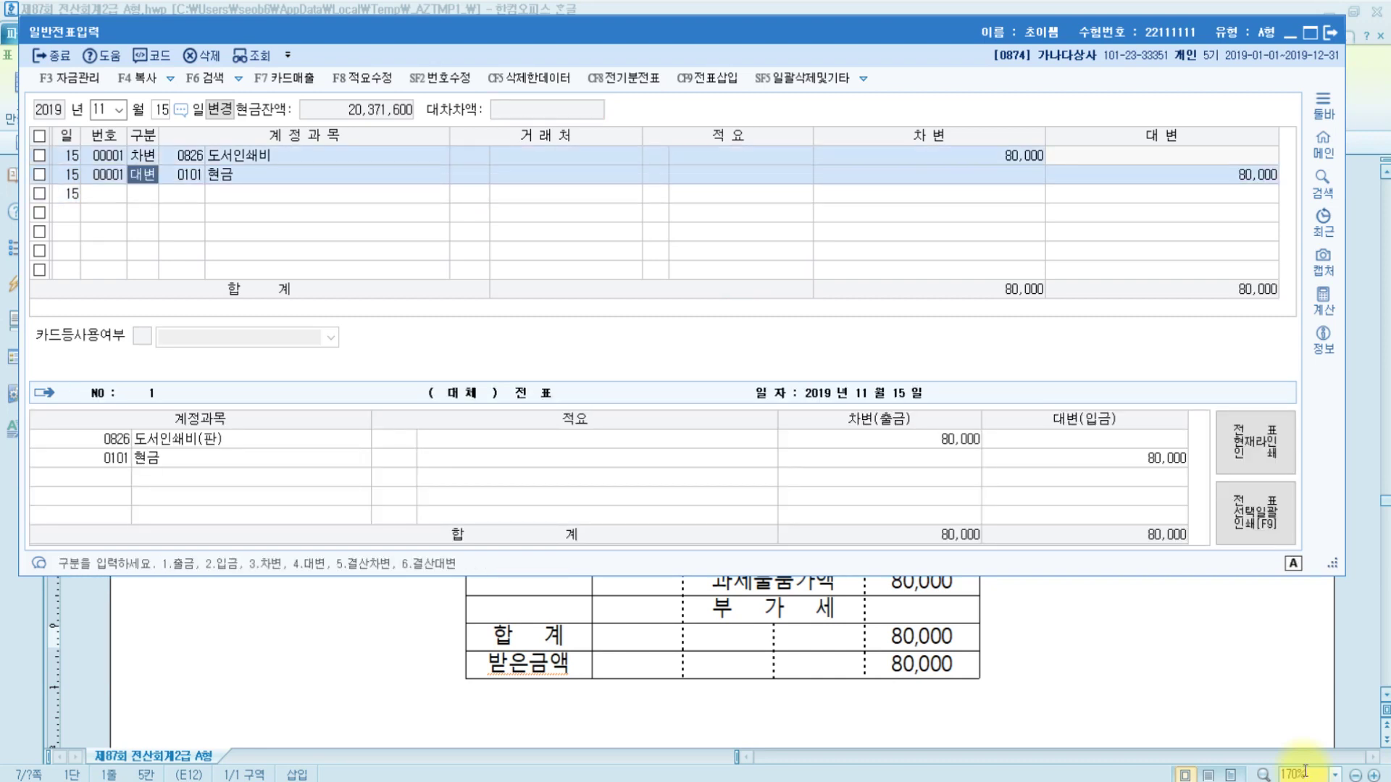
Read transaction [5] dated December 4 in the exam document about disposing of the ㈜사과 shares.
double_click(723, 614)
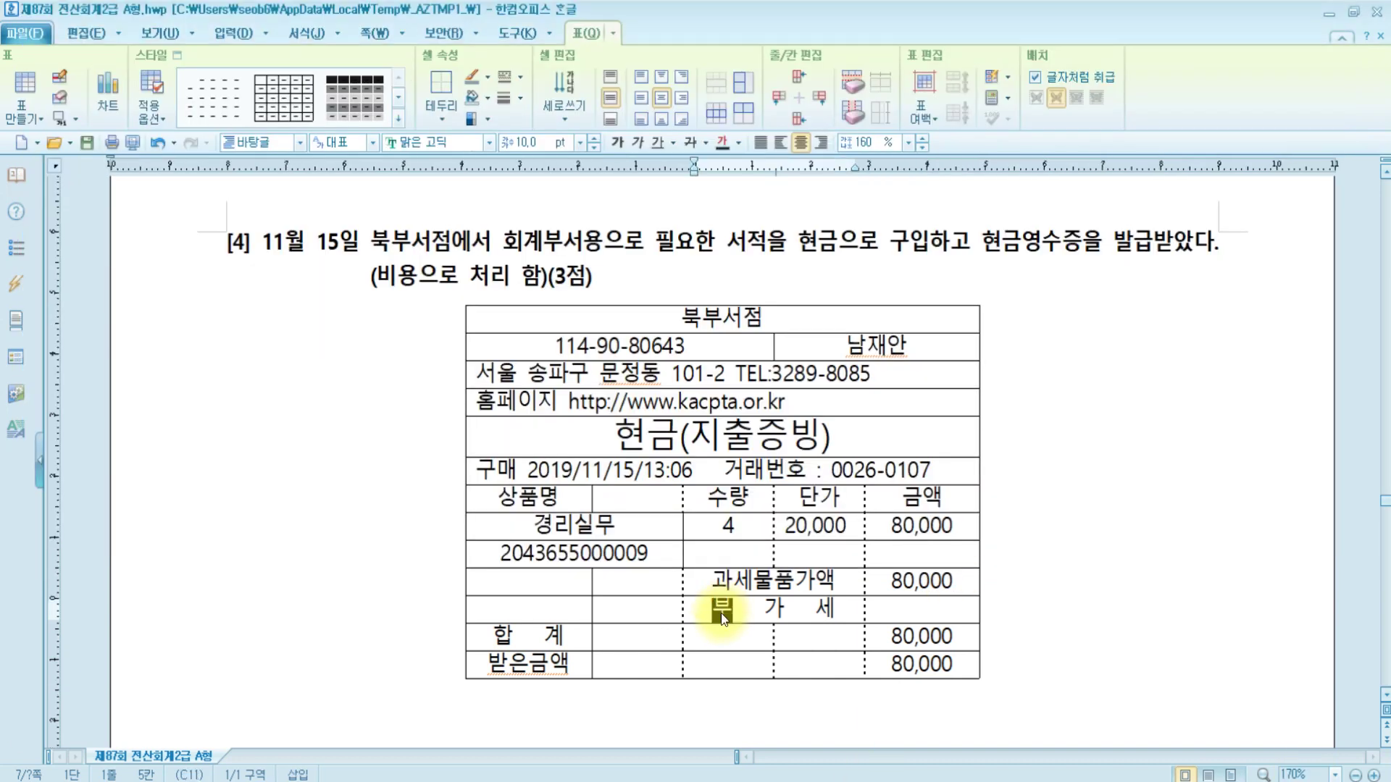
scroll(929, 255, "down", 5)
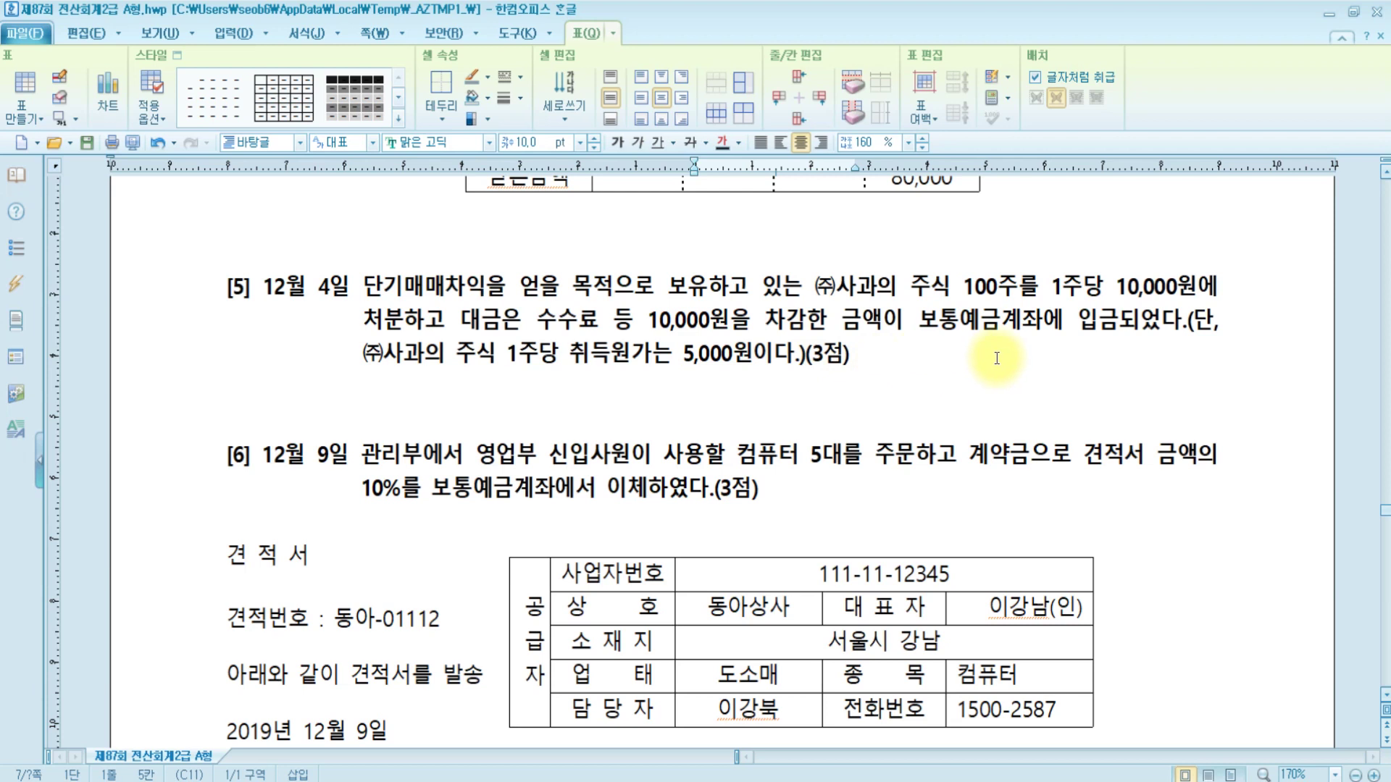
left_click(858, 290)
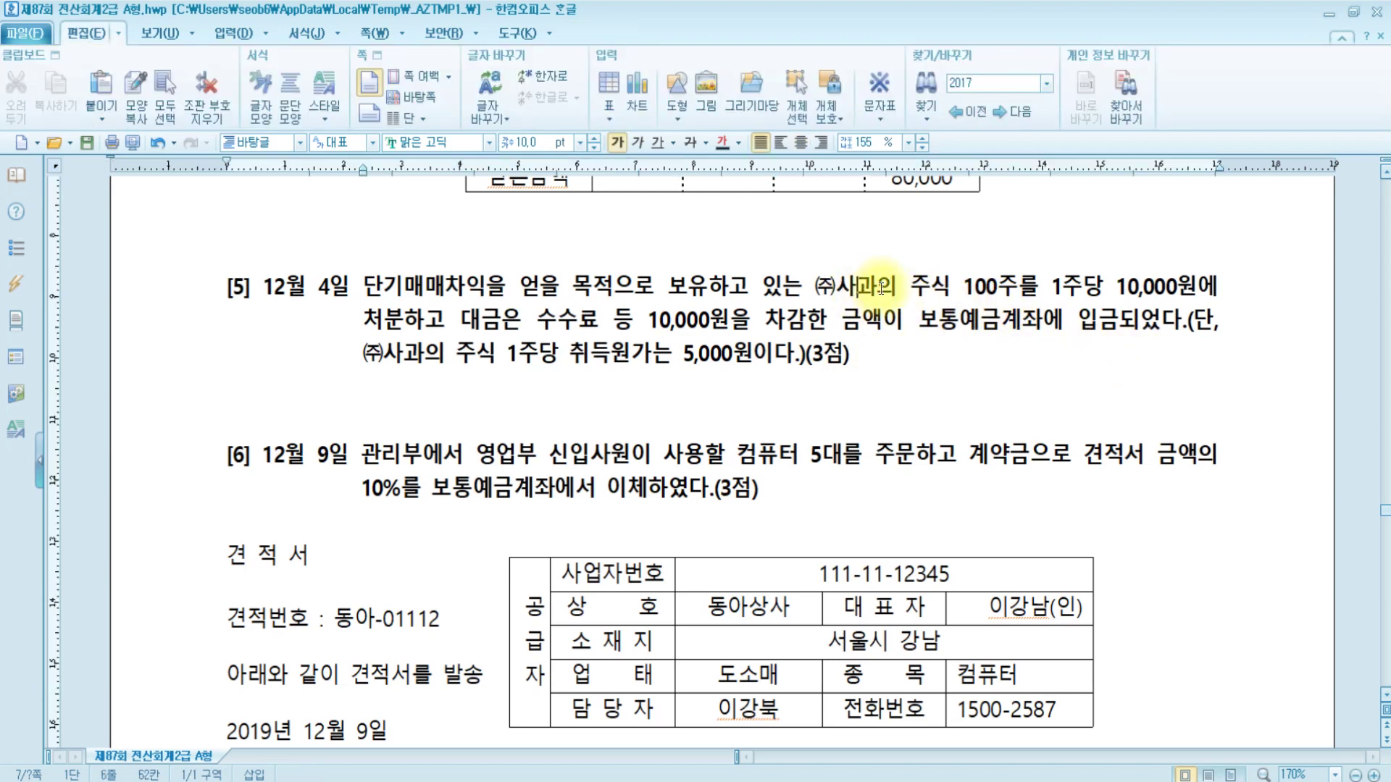
left_click(1028, 289)
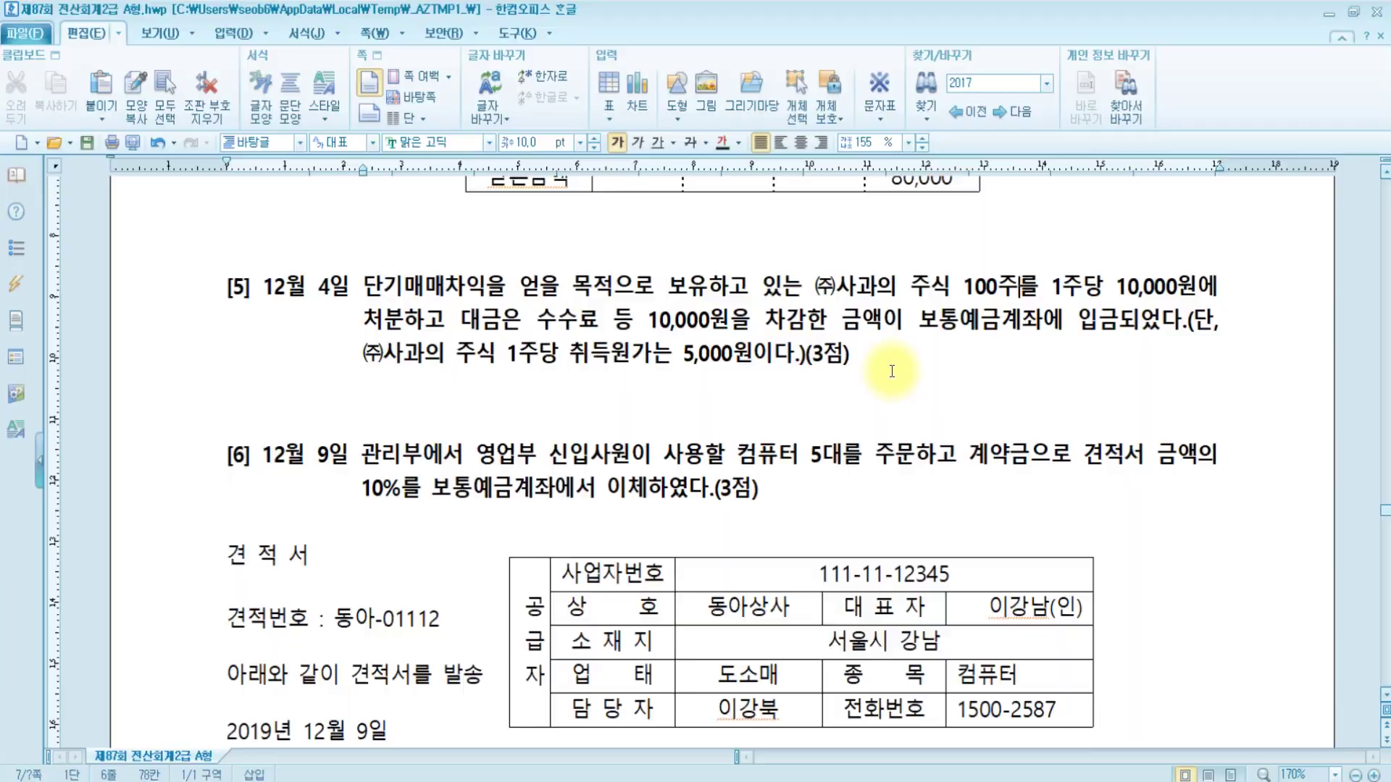
Switch to Paint and create a wide text box between the transaction [5] text and the blue note.
key("alt+Tab")
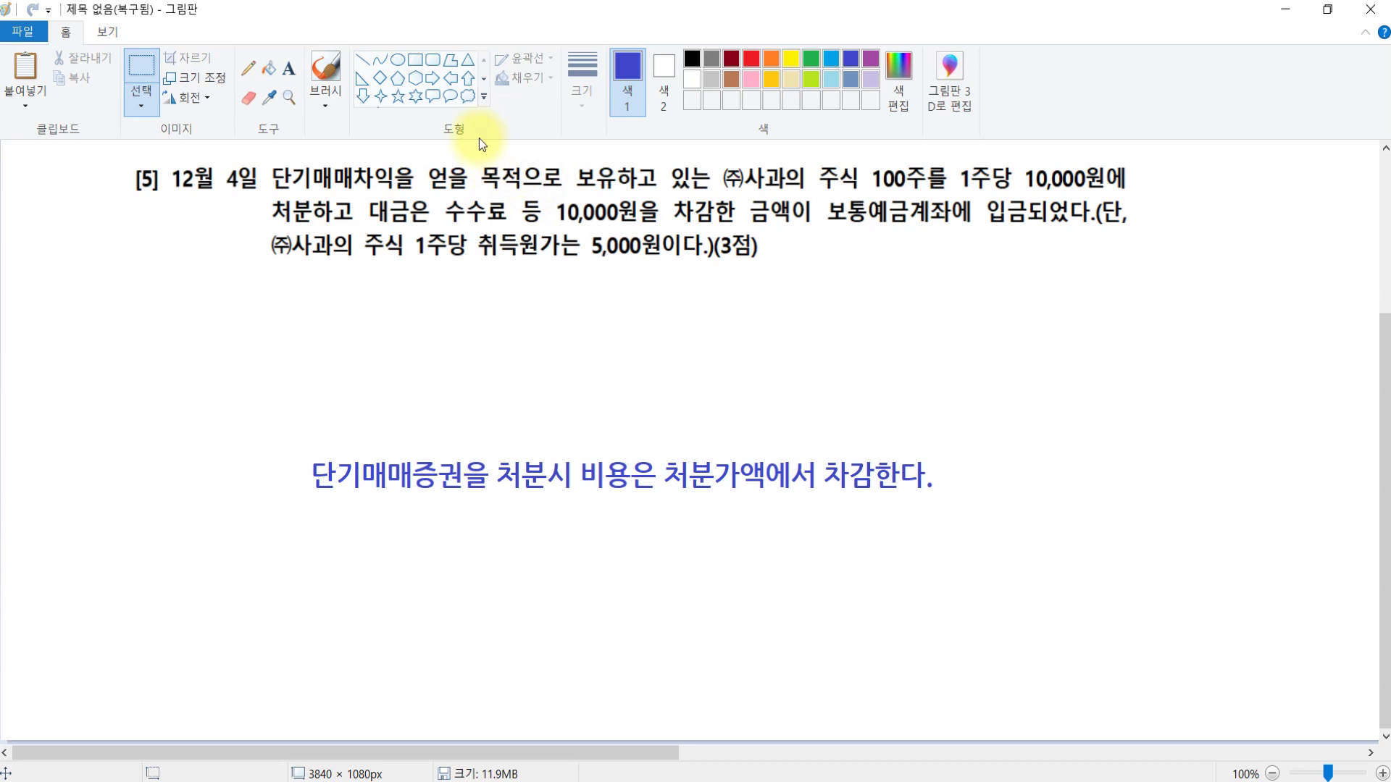
left_click(289, 68)
left_click_drag(265, 287, 1299, 386)
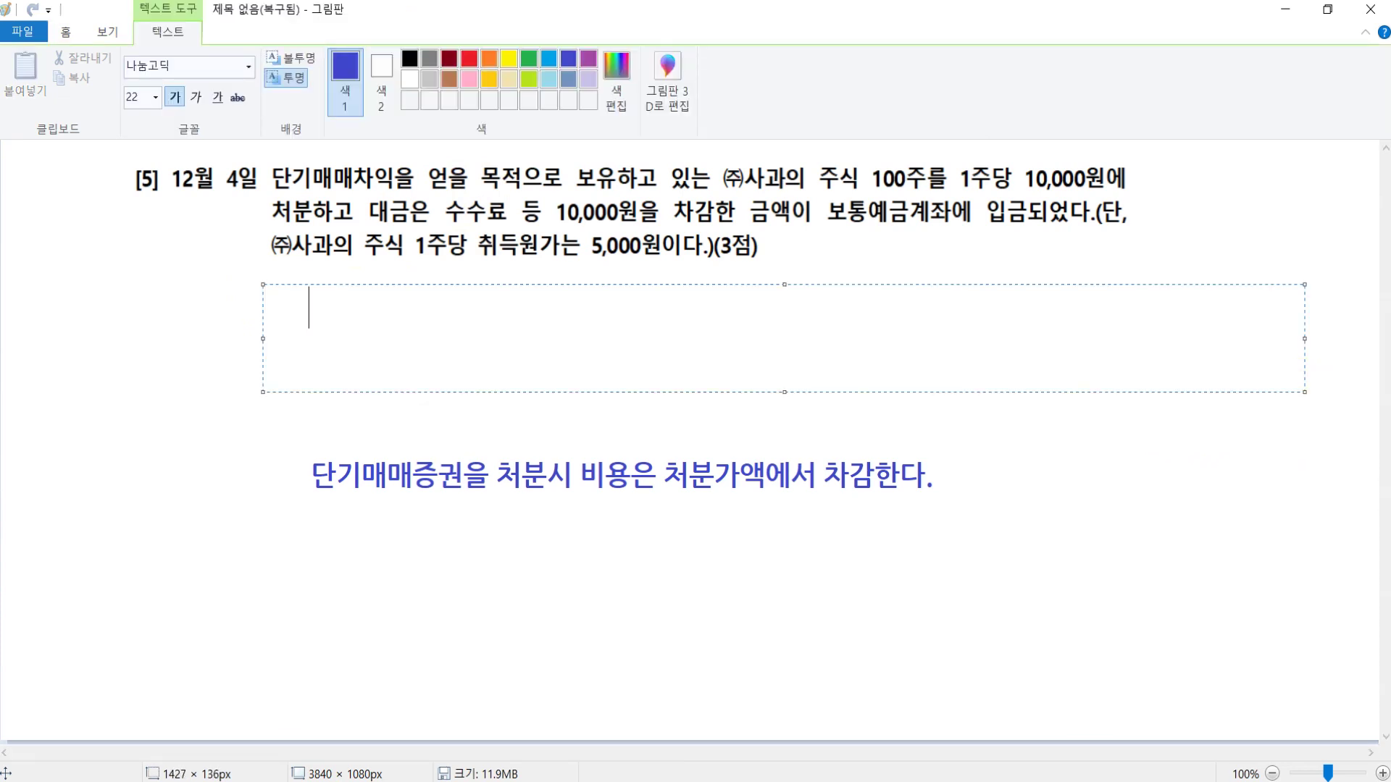
Write the credit side of the December 4 journal entry in the text box as "/ 단기매매증권 100주 * 5,000".
type("/")
type("단")
key("BackSpace")
type("단기매매증")
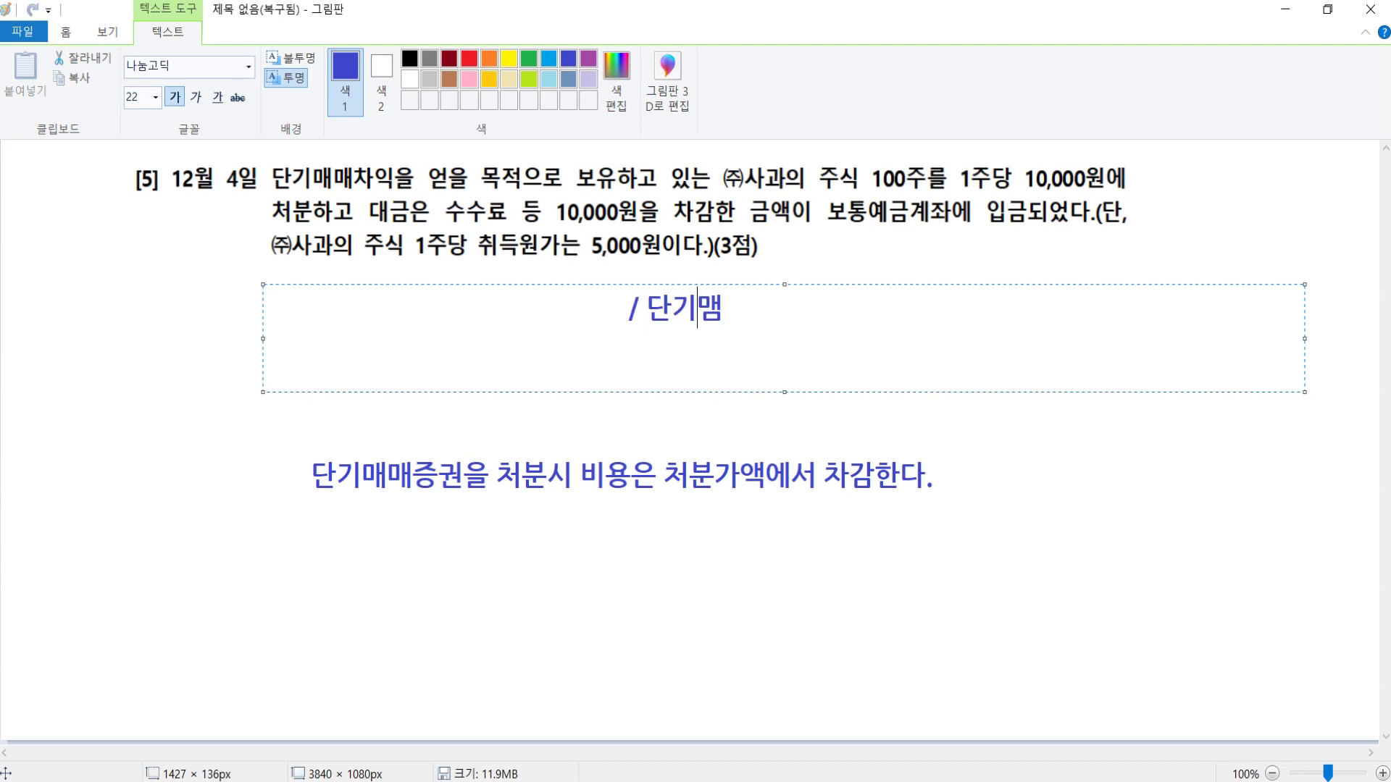
type("권          ")
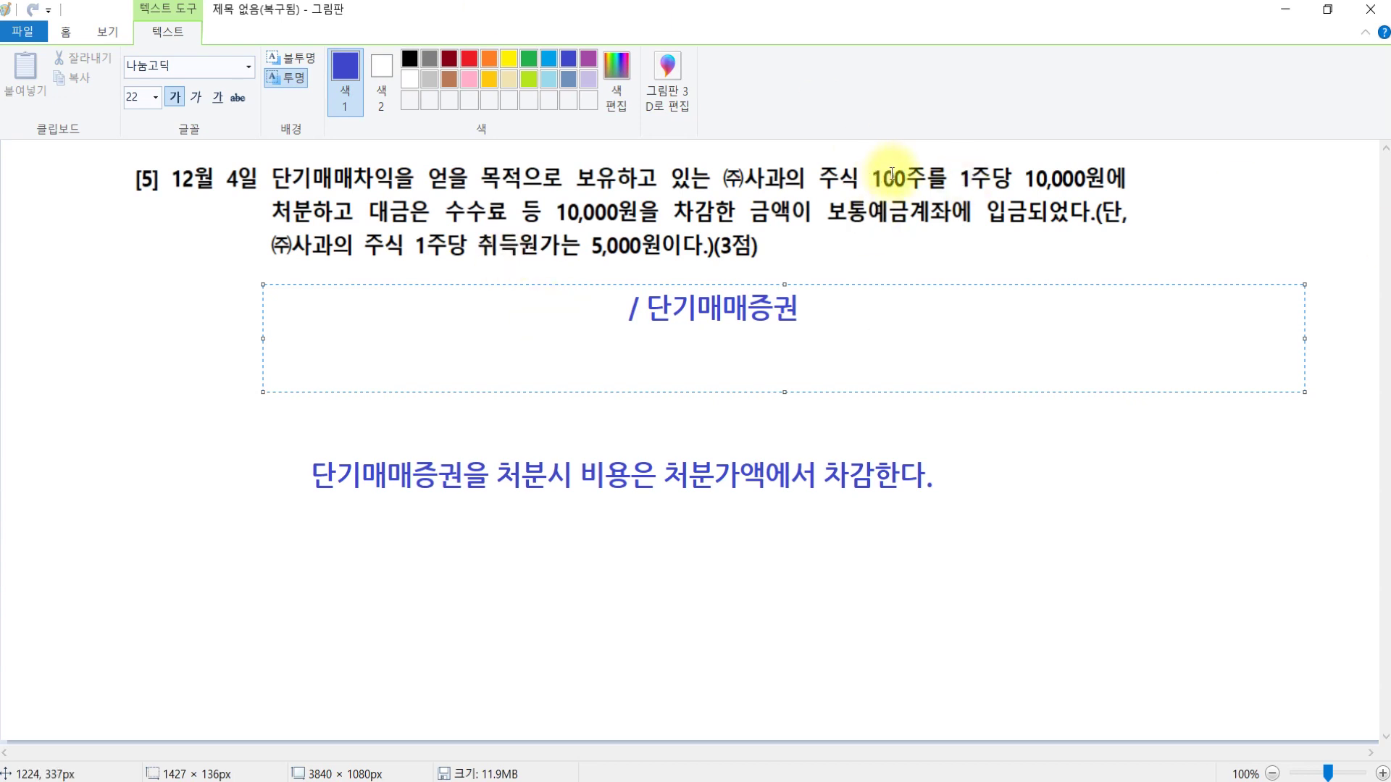
type("100주ㅡ")
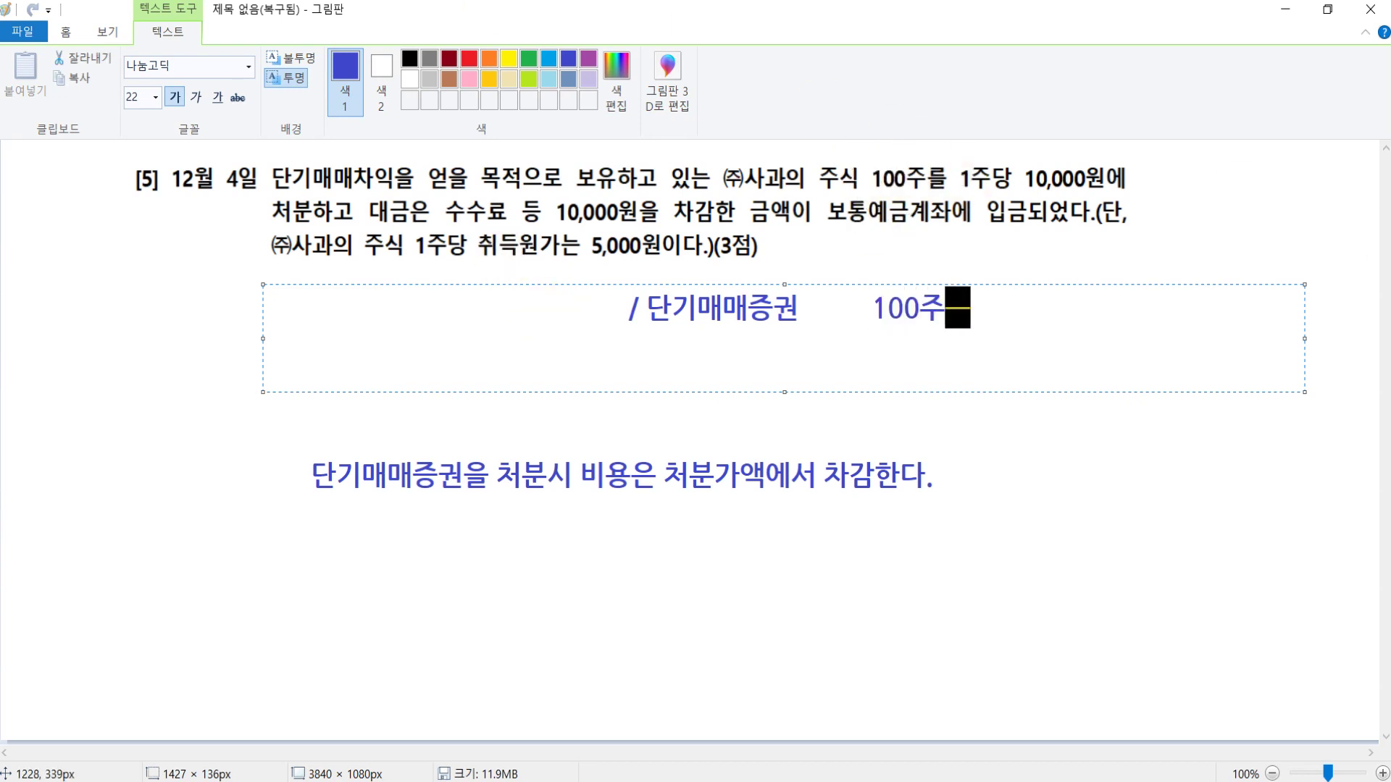
key("BackSpace")
type("*")
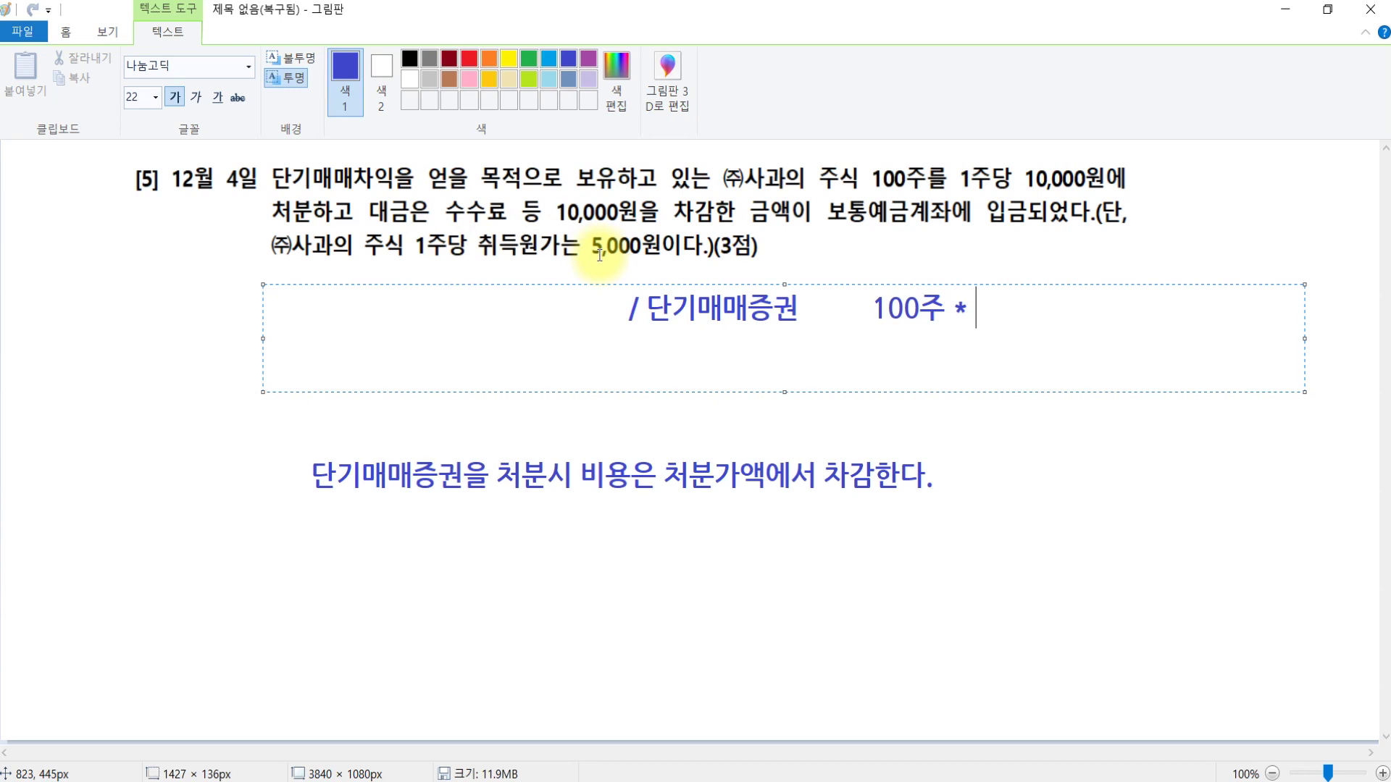
type("5,000")
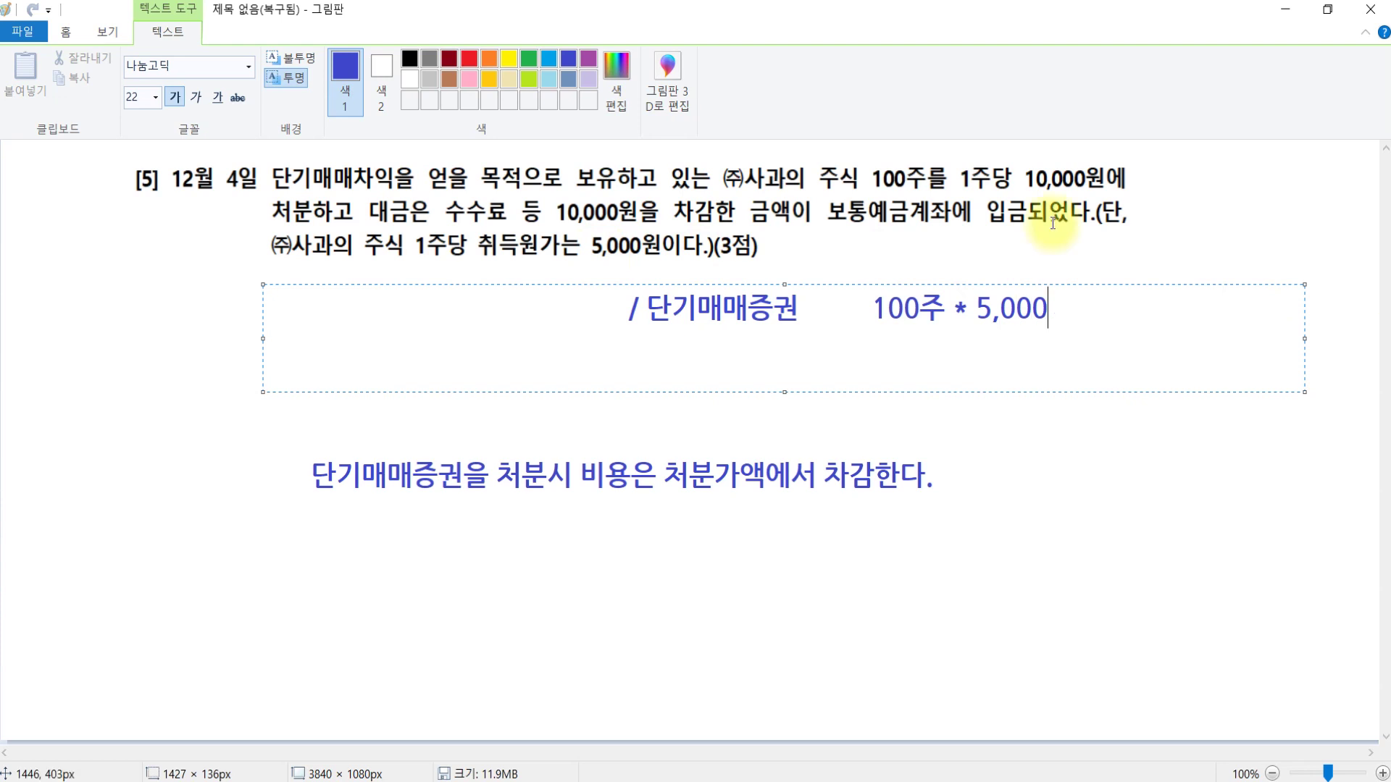
Start the debit side of the December 4 entry with "보통예금 100주" in place of the blank space before the slash.
left_click_drag(584, 317, 6, 319)
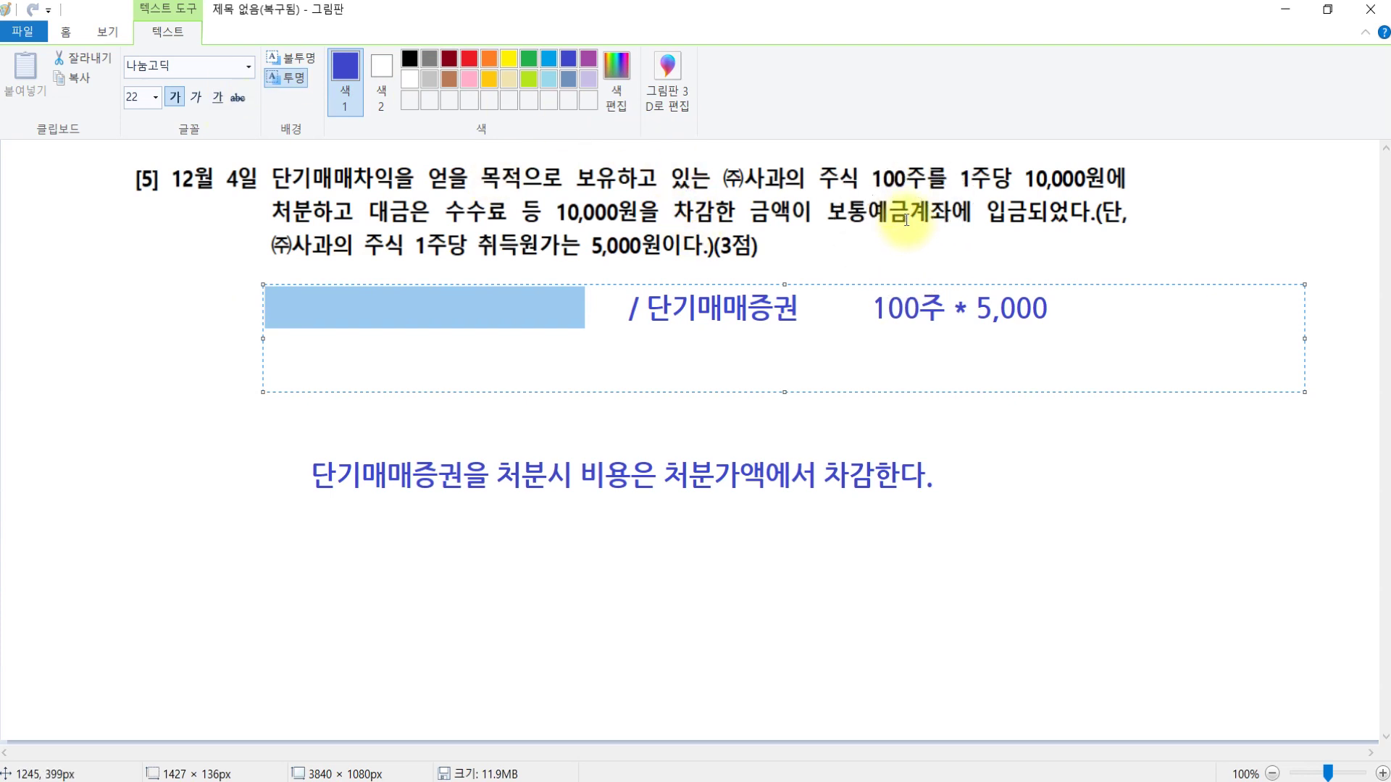
type("보통예금 ")
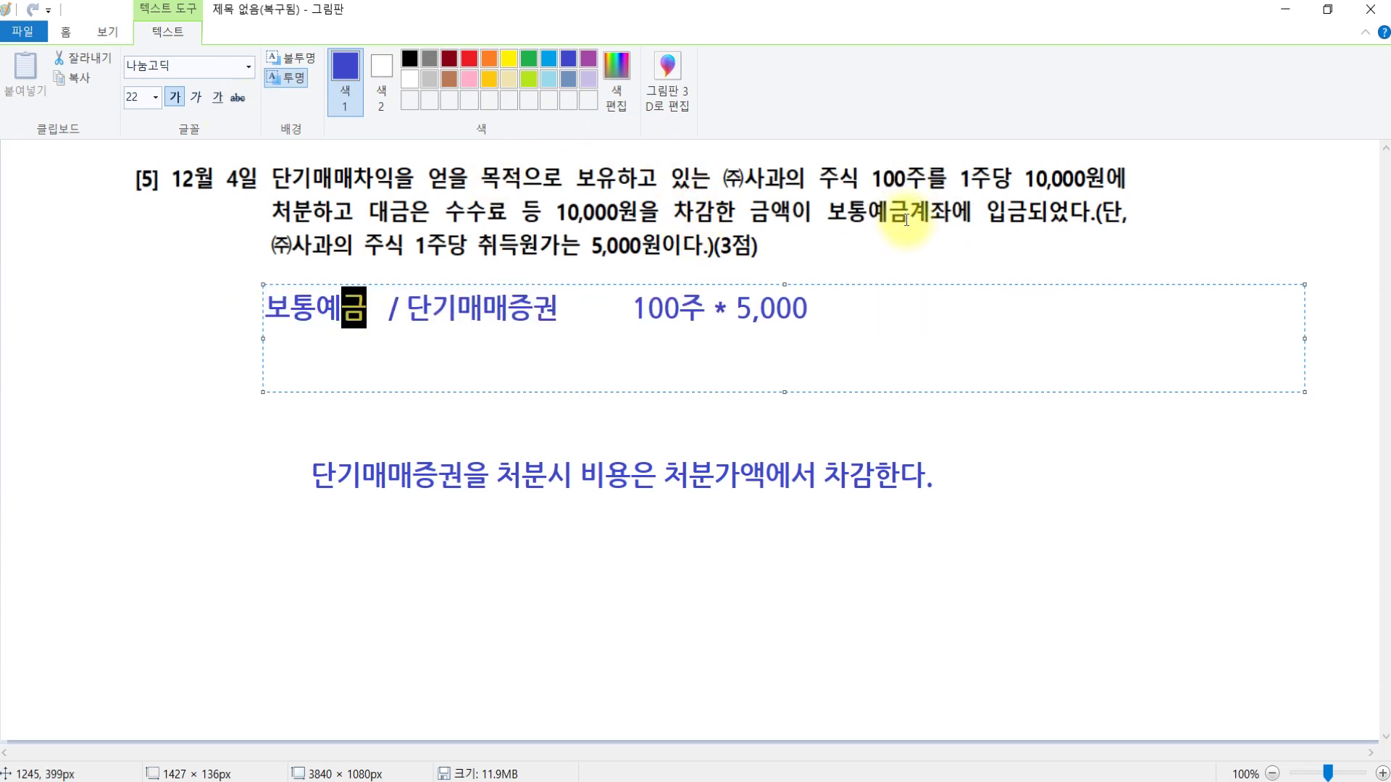
type("100")
key("Delete")
key("Delete")
type("주")
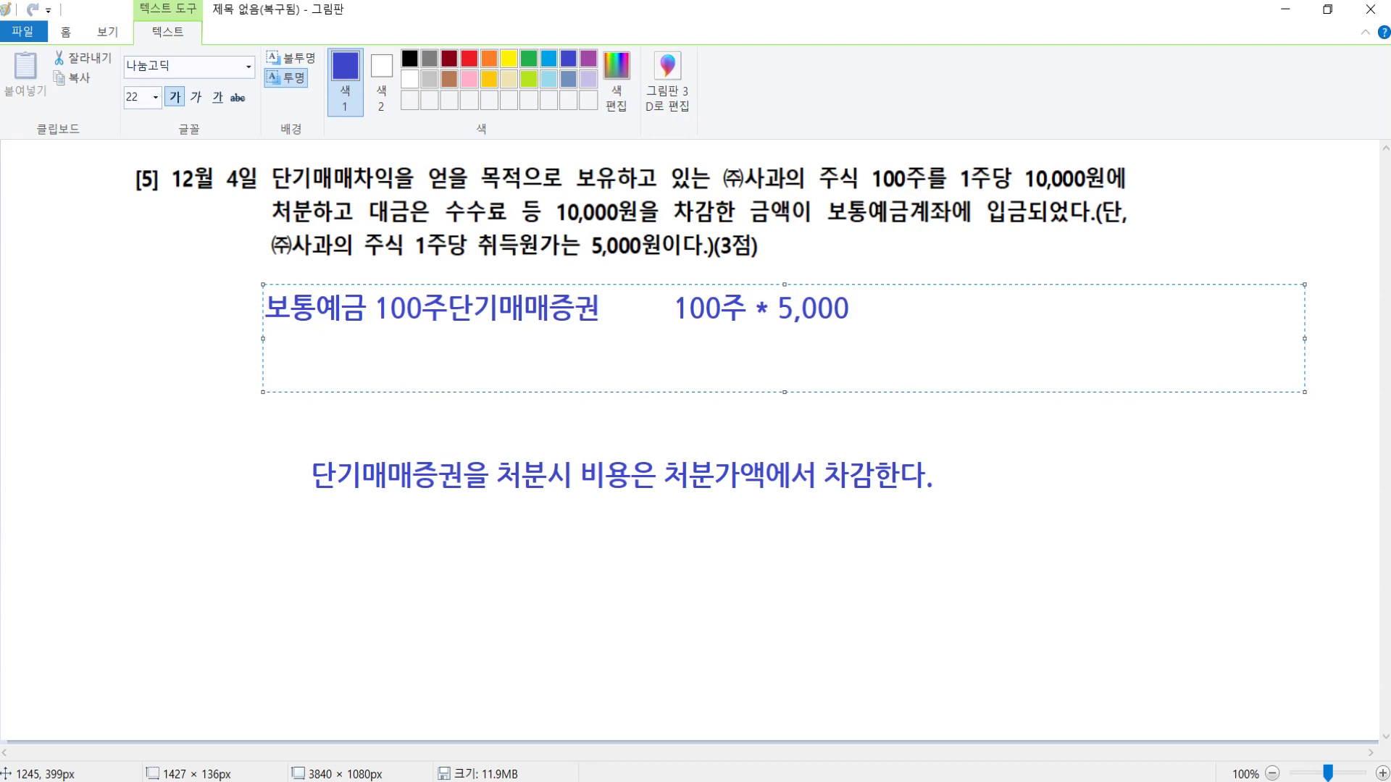
Restore the slash with spacing before 단기매매증권 and complete the debit amount as "100주 * 10,000".
type("/")
key("Left")
key("Right")
key("Left")
key("Left")
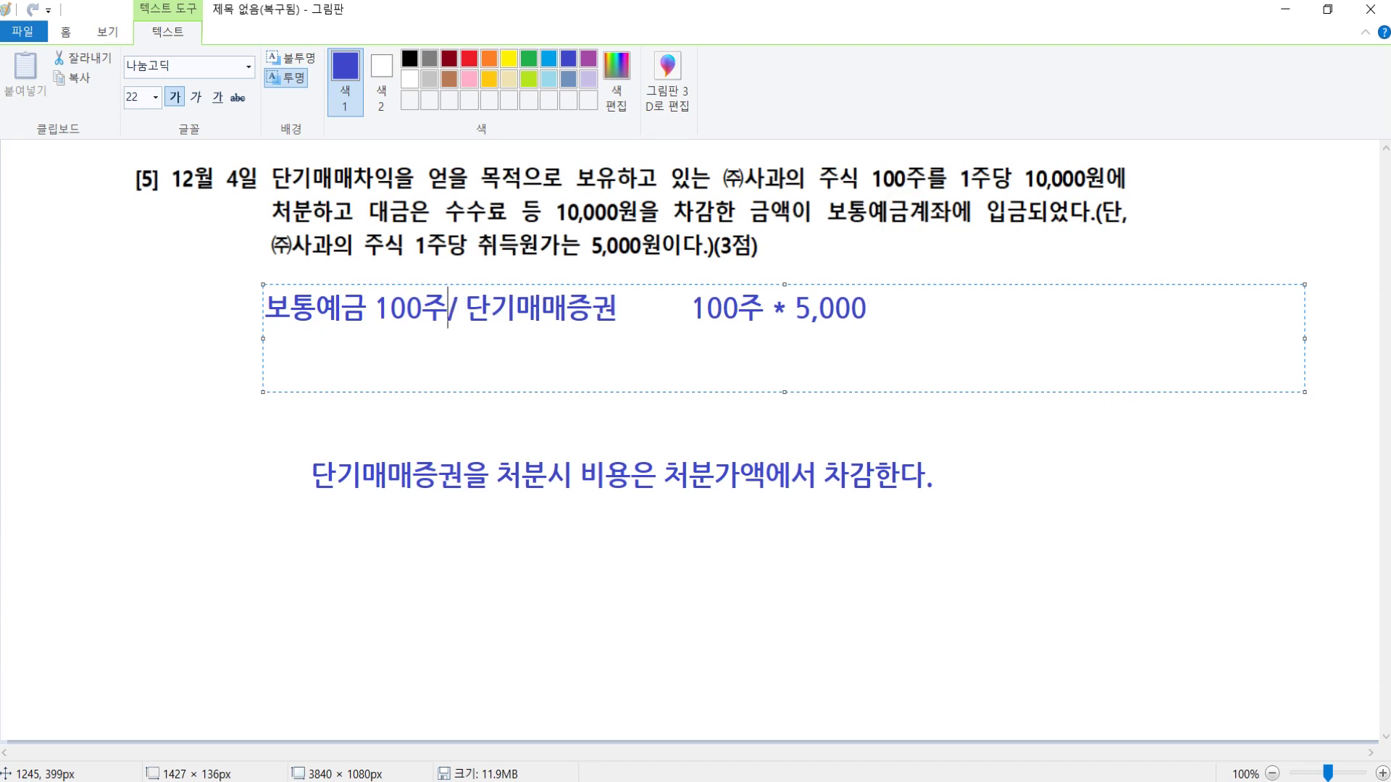
key("Left")
key("Left")
key("Left")
key("Left")
key("Left")
key("Left")
key("Left")
key("Left")
key("Left")
key("Left")
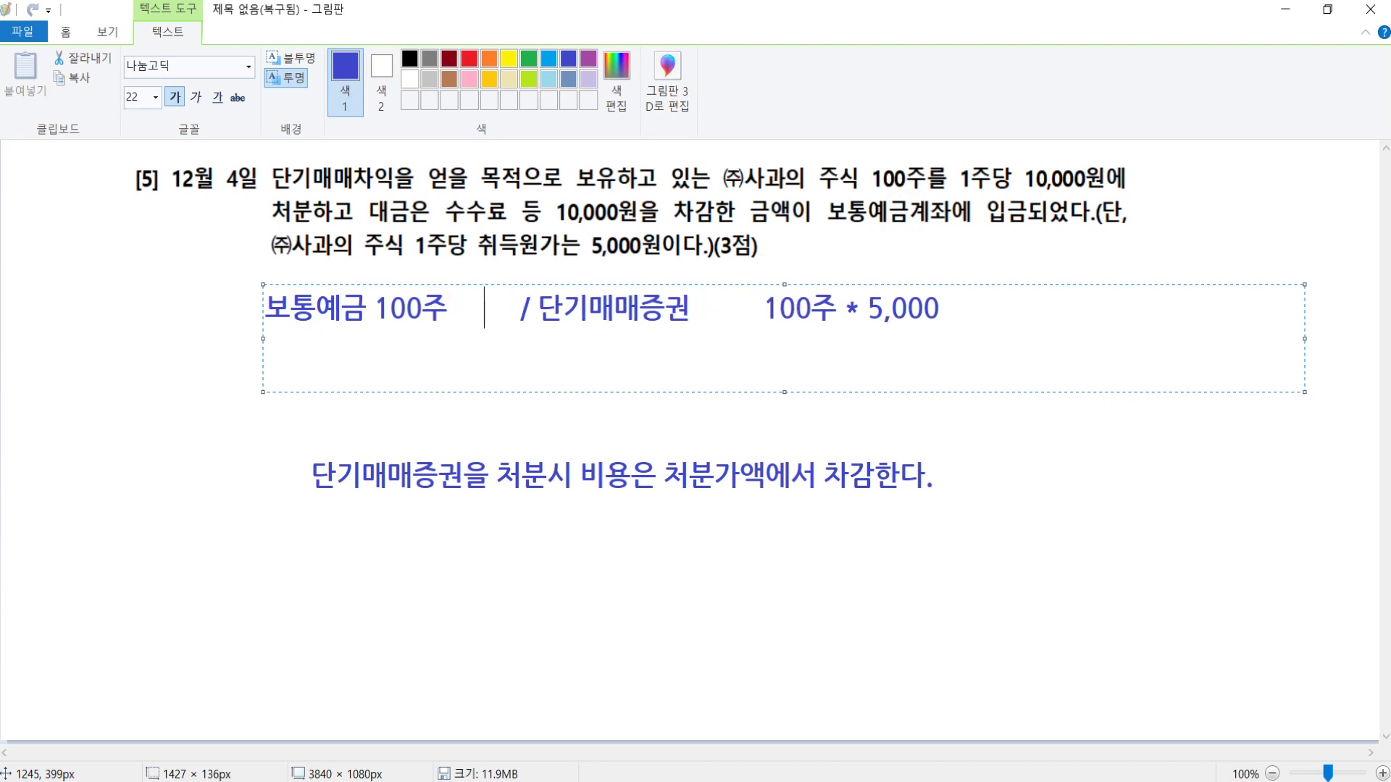
type("*")
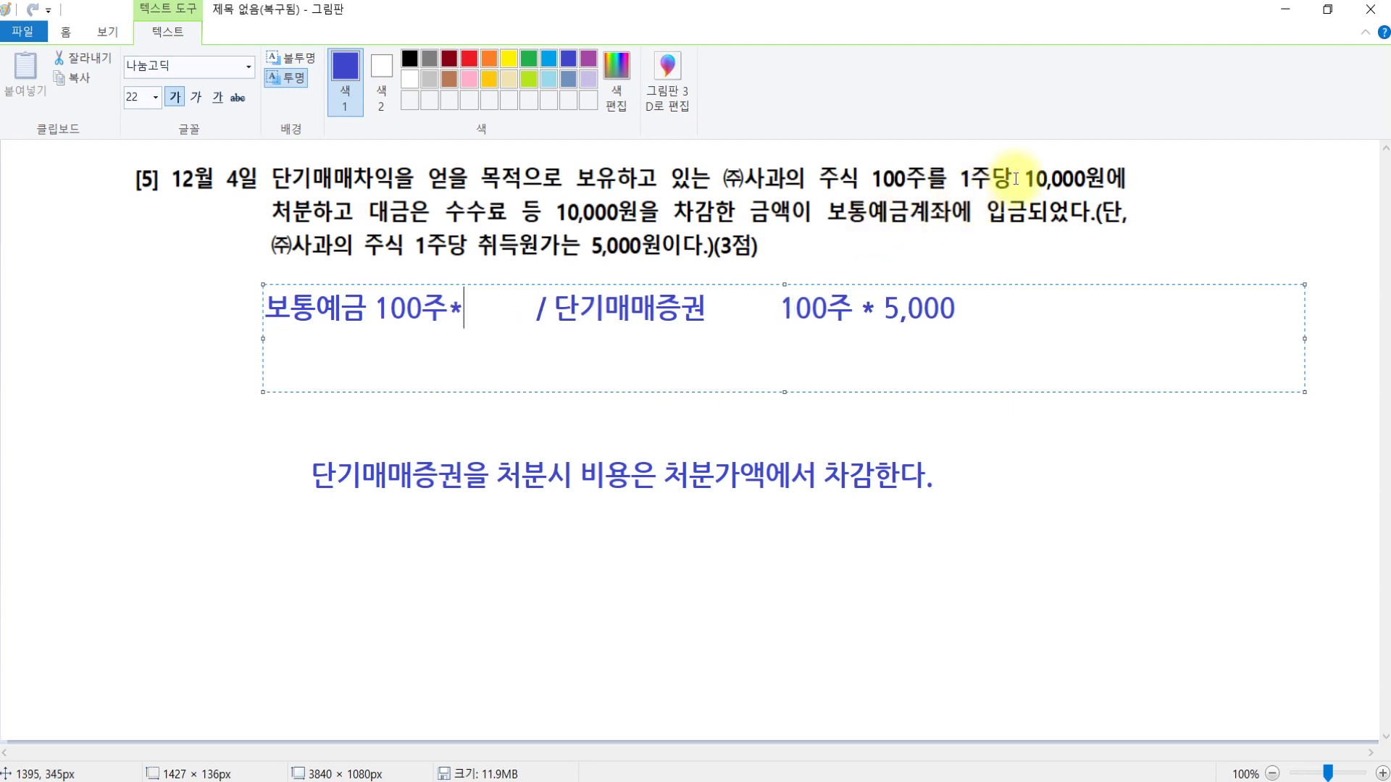
key("Left")
key("Right")
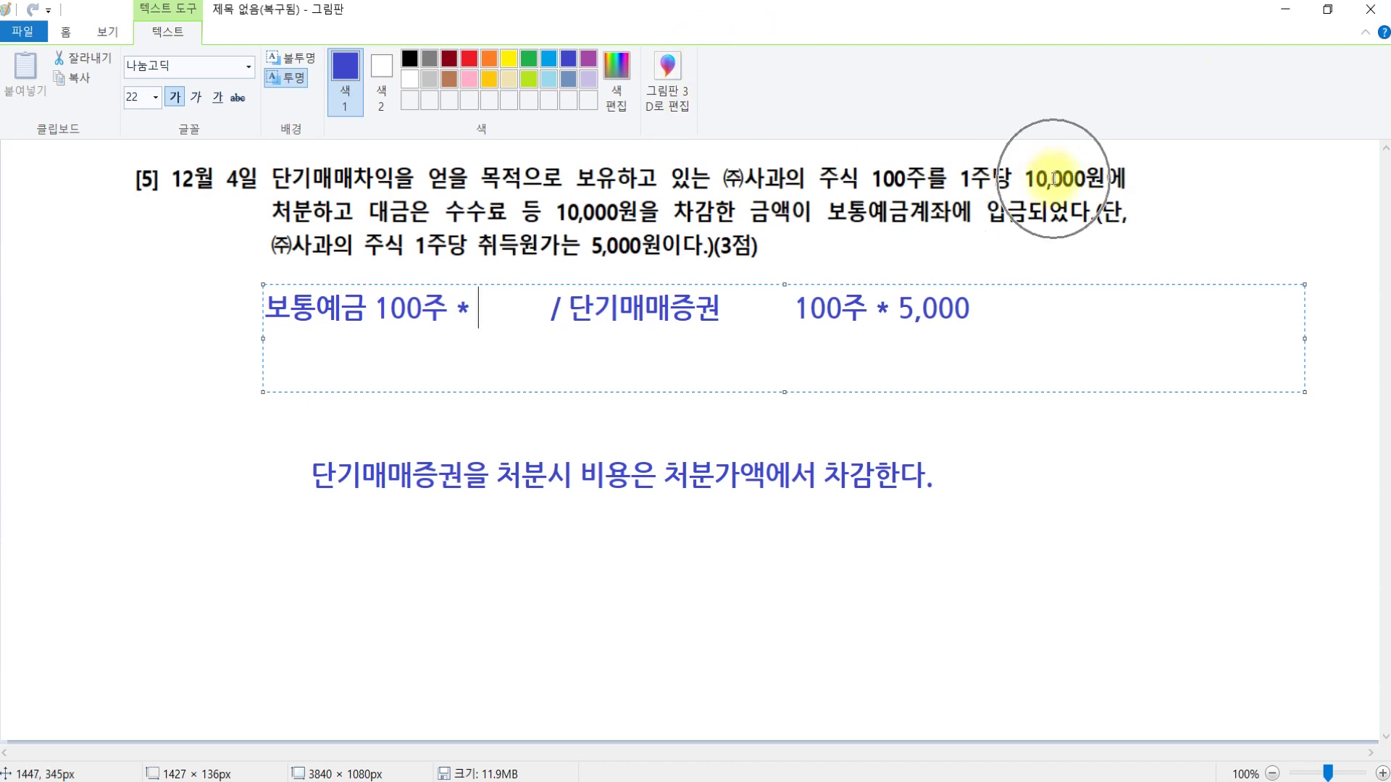
type("10,0")
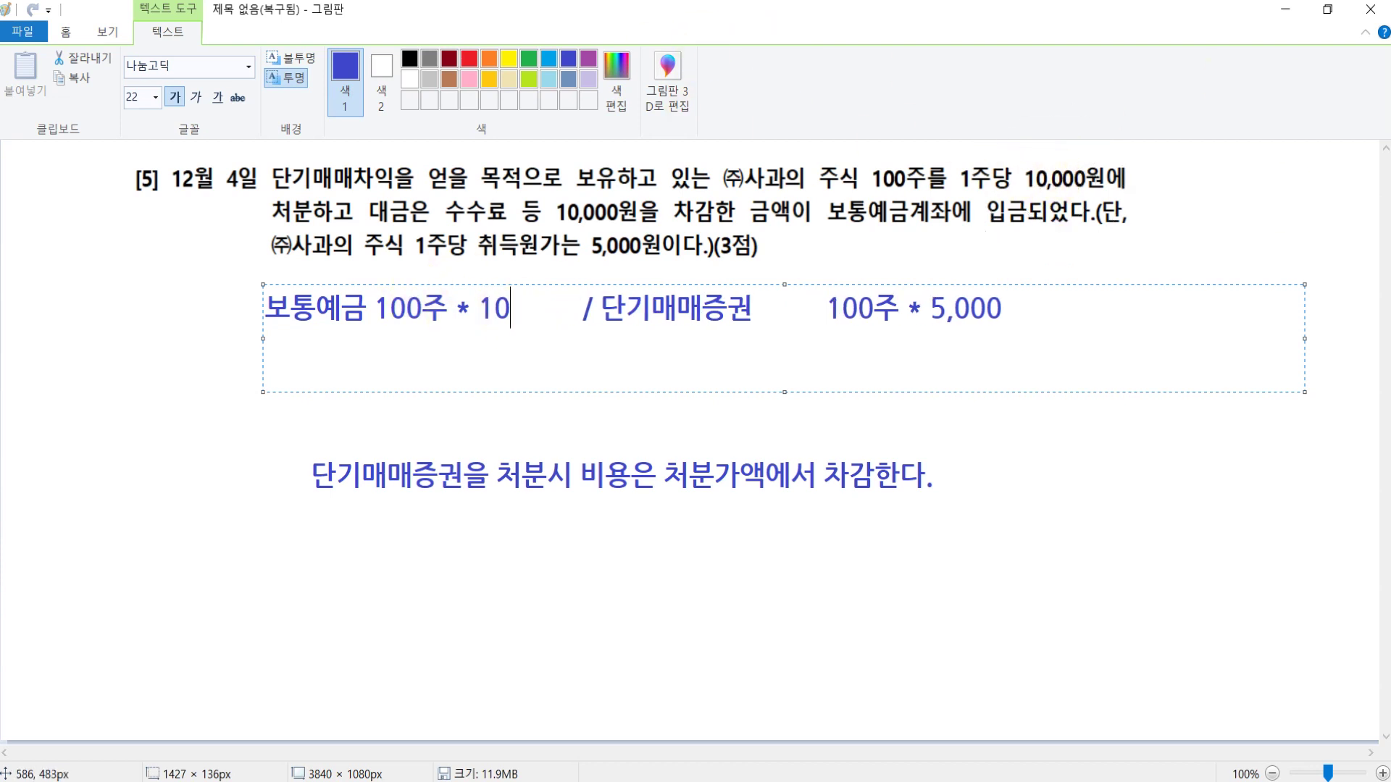
type("00")
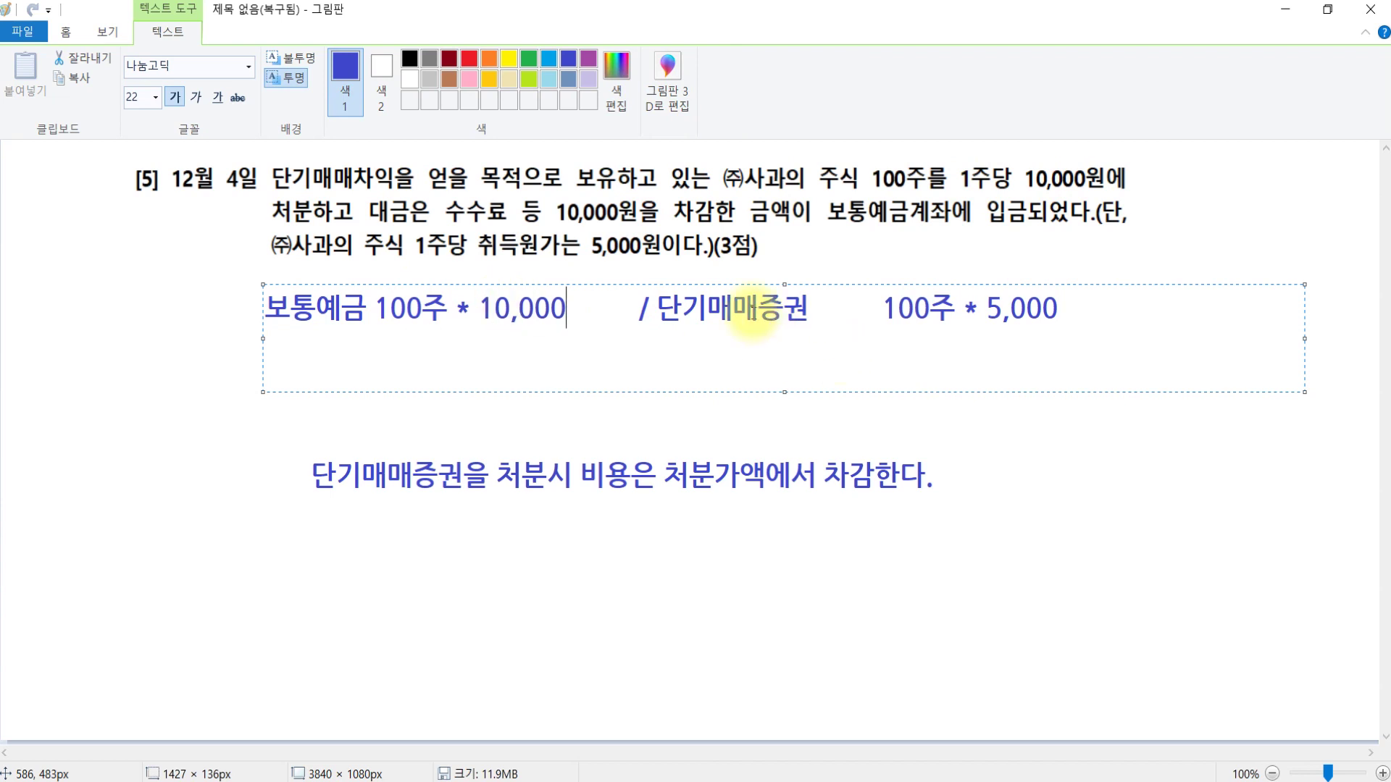
Replace the share calculations with total amounts: 500,000 for 단기매매증권 and 1,000,000 for 보통예금, and finish the text box.
left_click_drag(869, 319, 1130, 314)
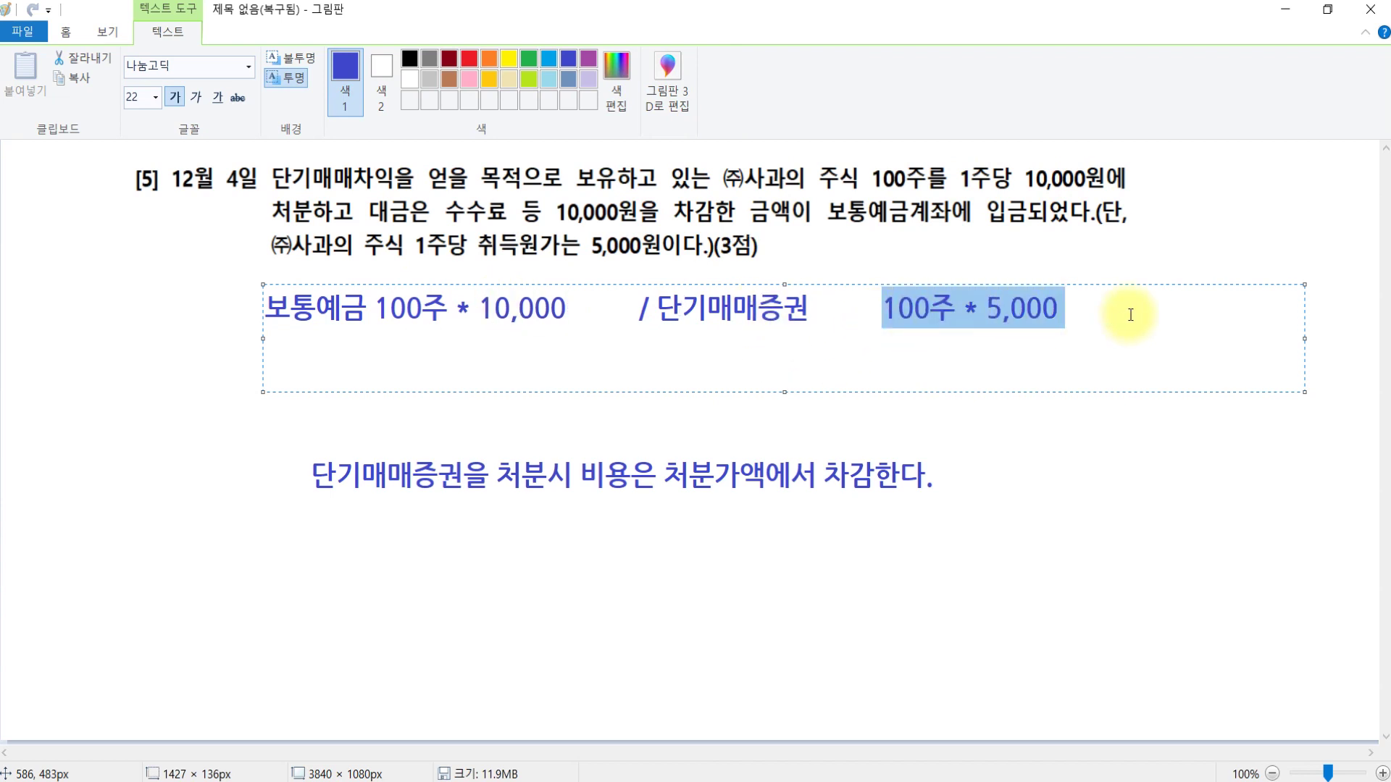
type("5")
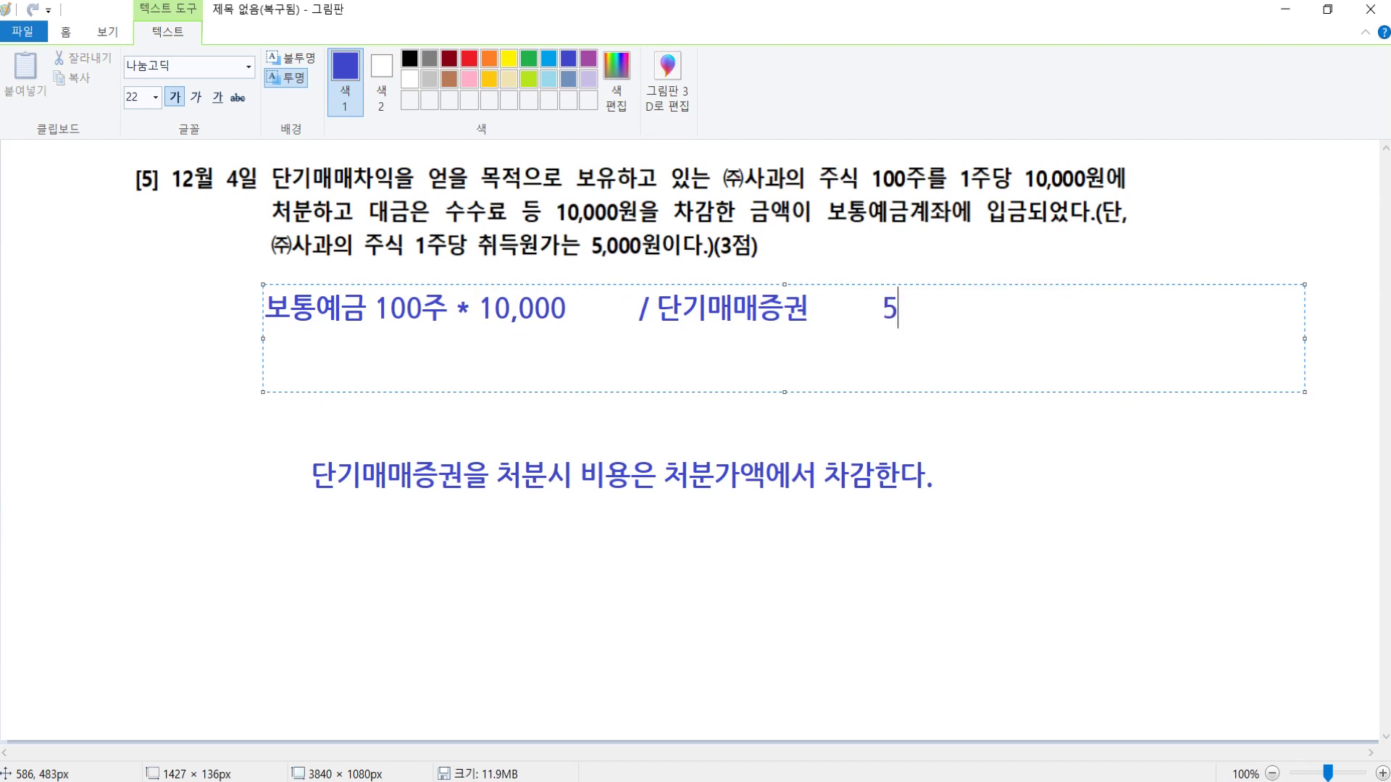
type("00,000")
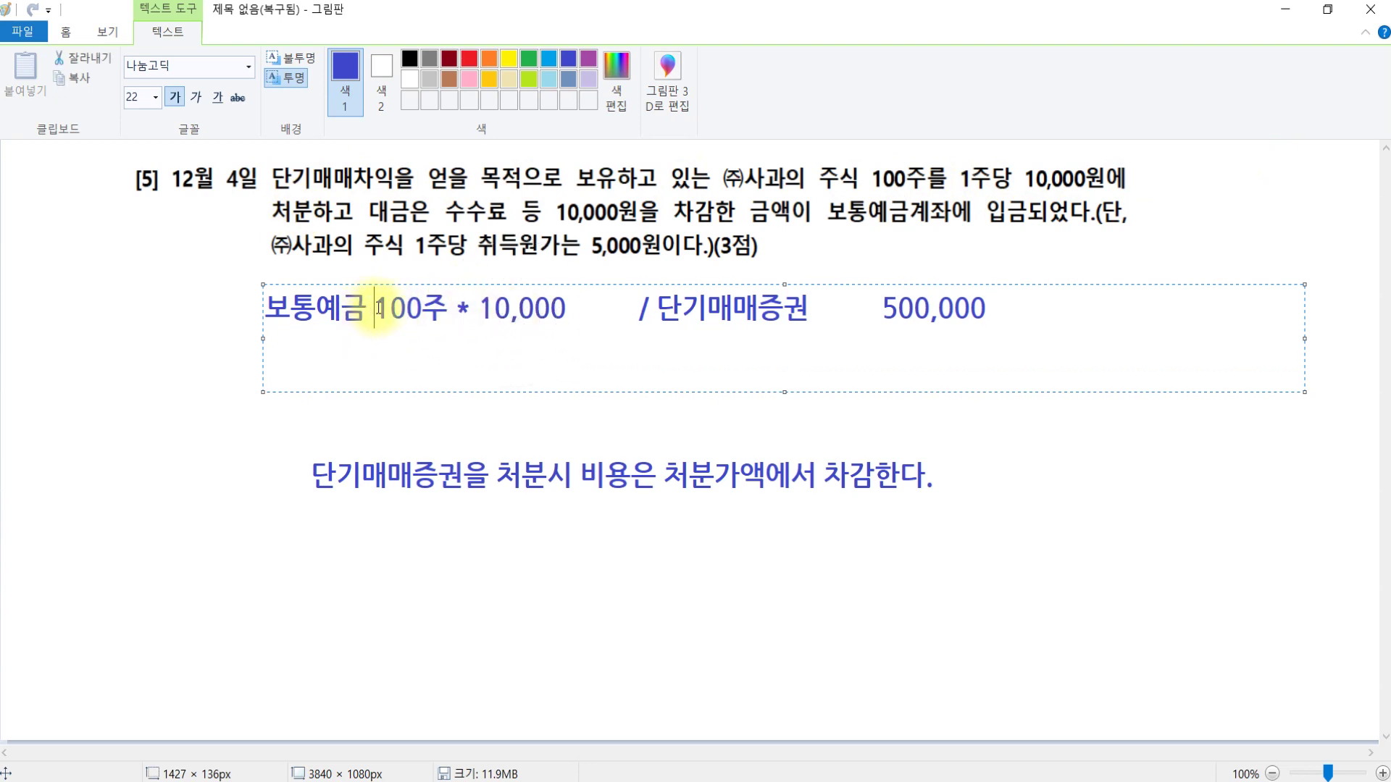
left_click_drag(376, 310, 564, 308)
key("Delete")
type(",000,000")
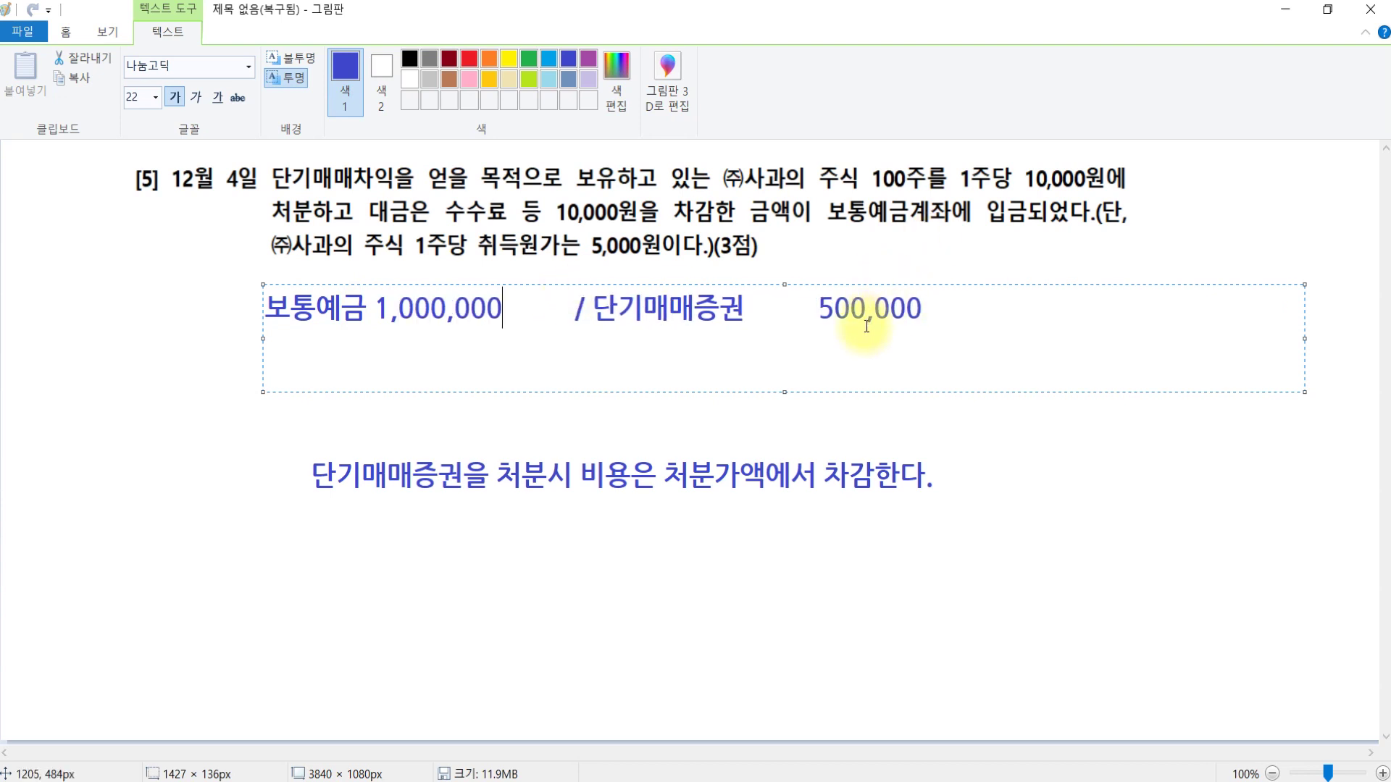
left_click(588, 310)
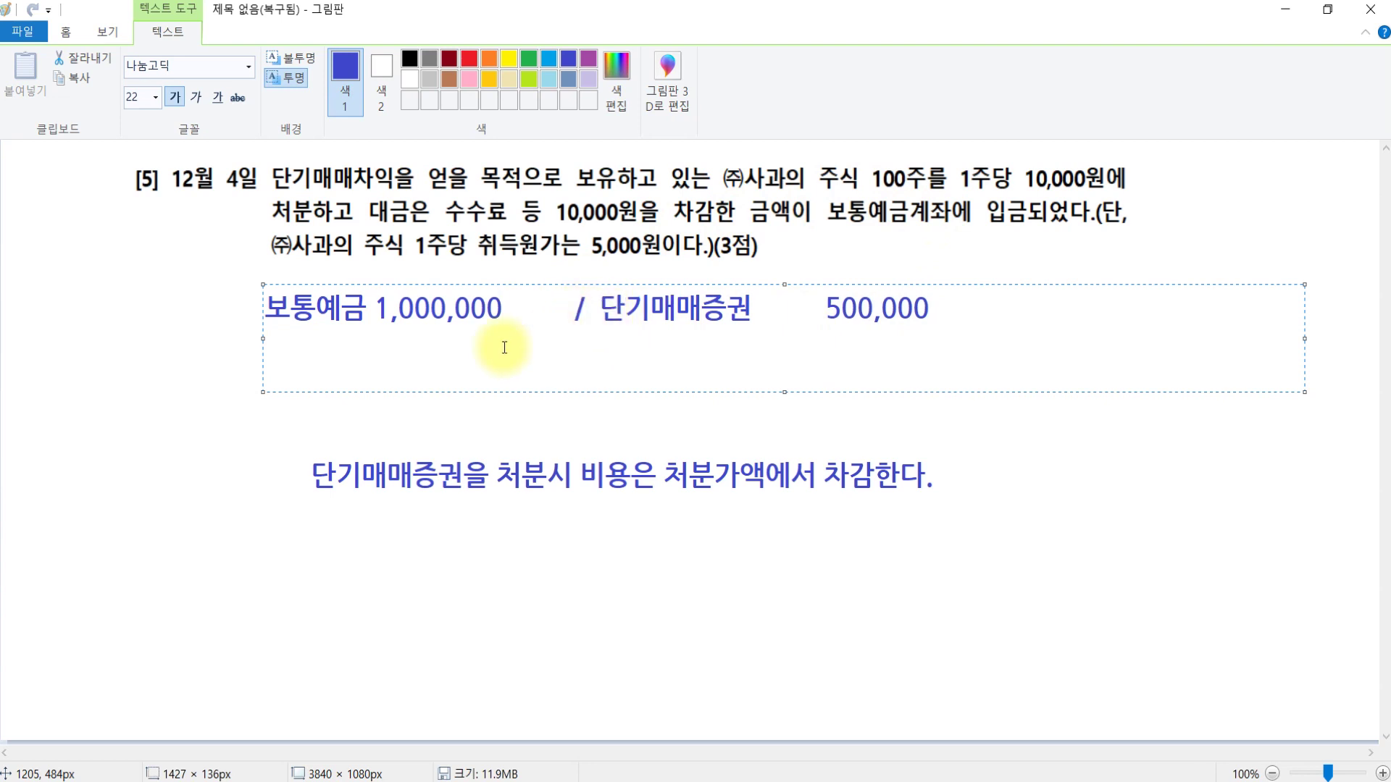
left_click(361, 319)
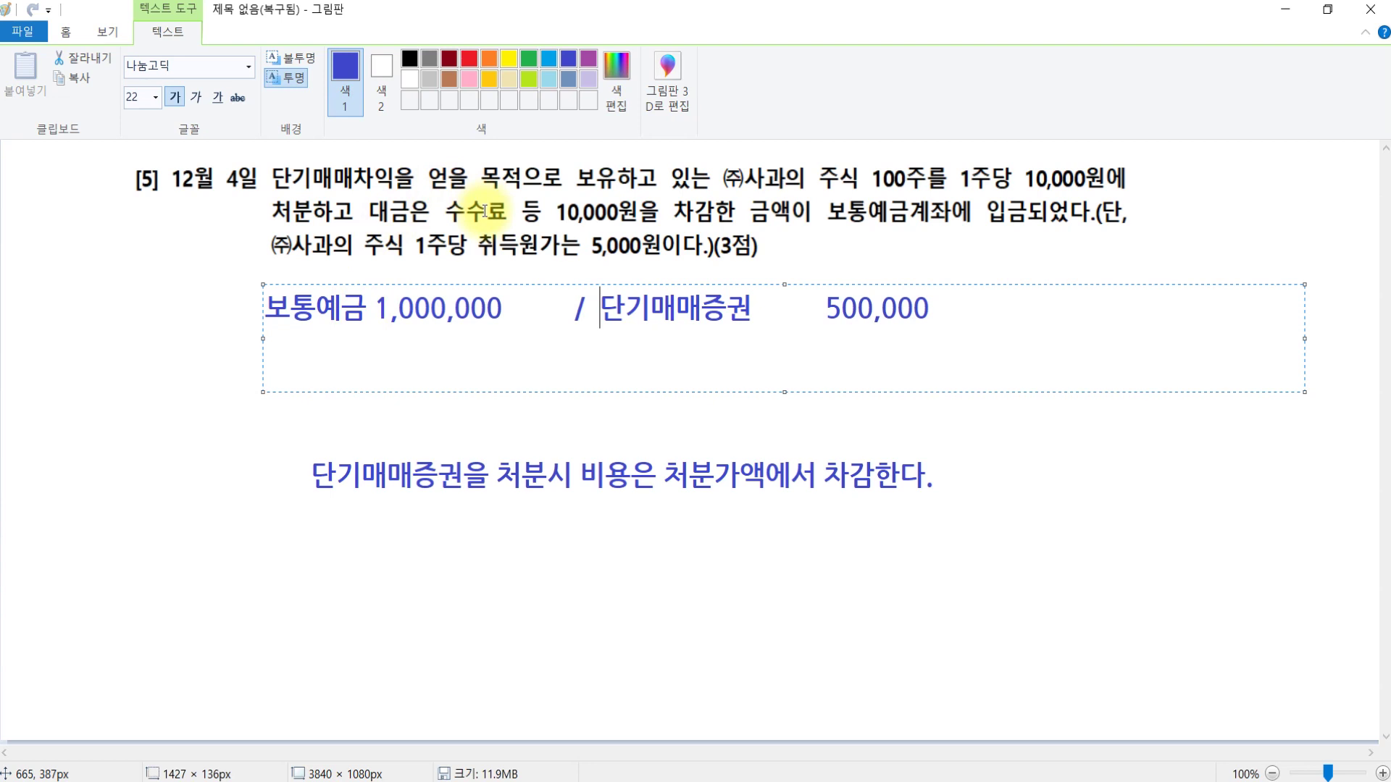
left_click(616, 211)
left_click(699, 210)
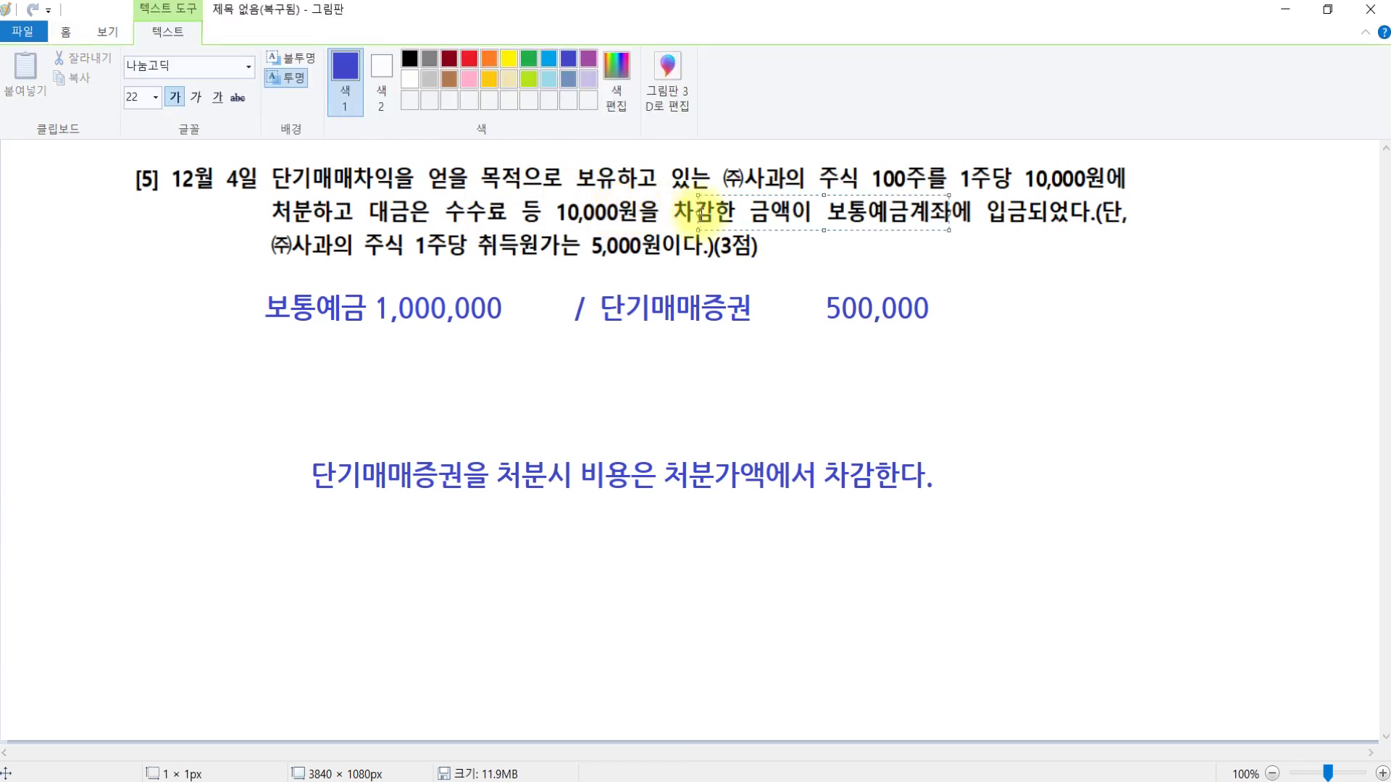
left_click(425, 297)
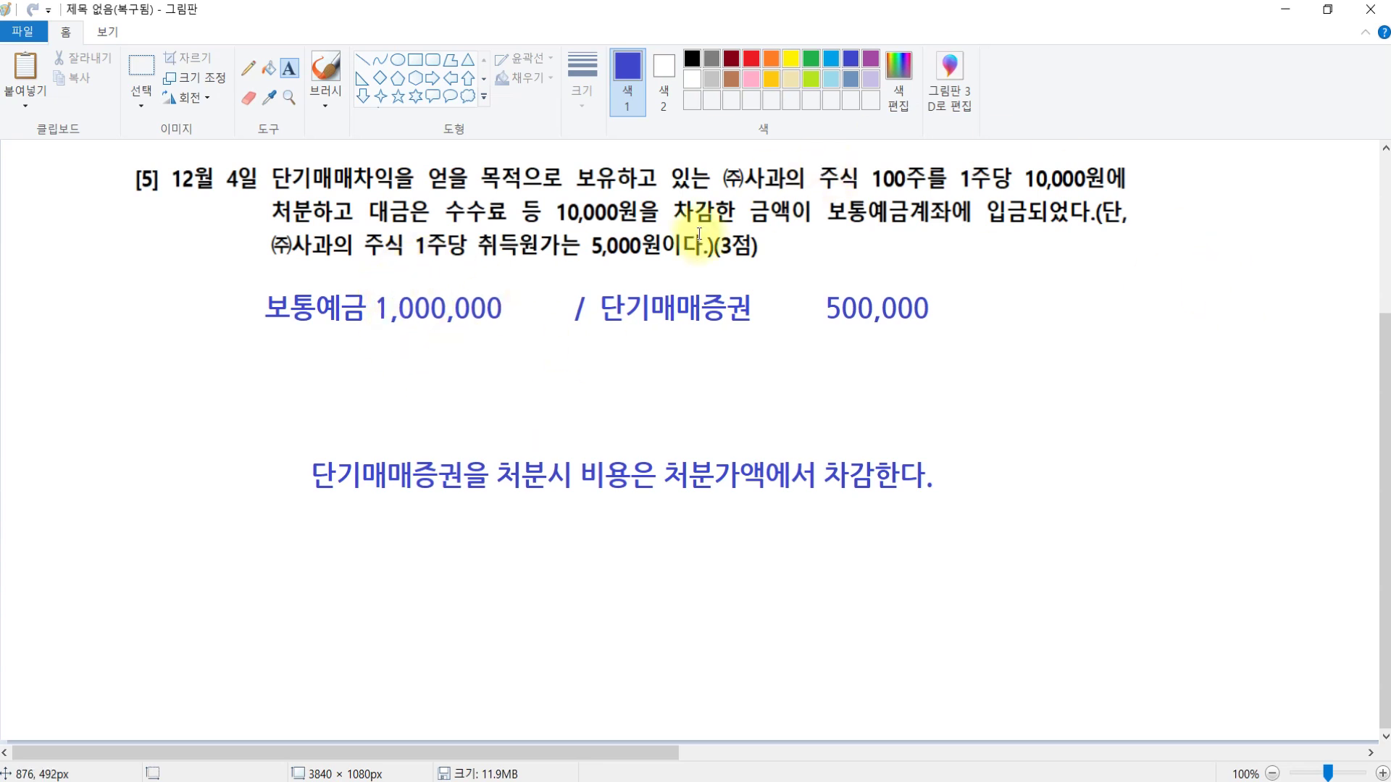
key("ctrl")
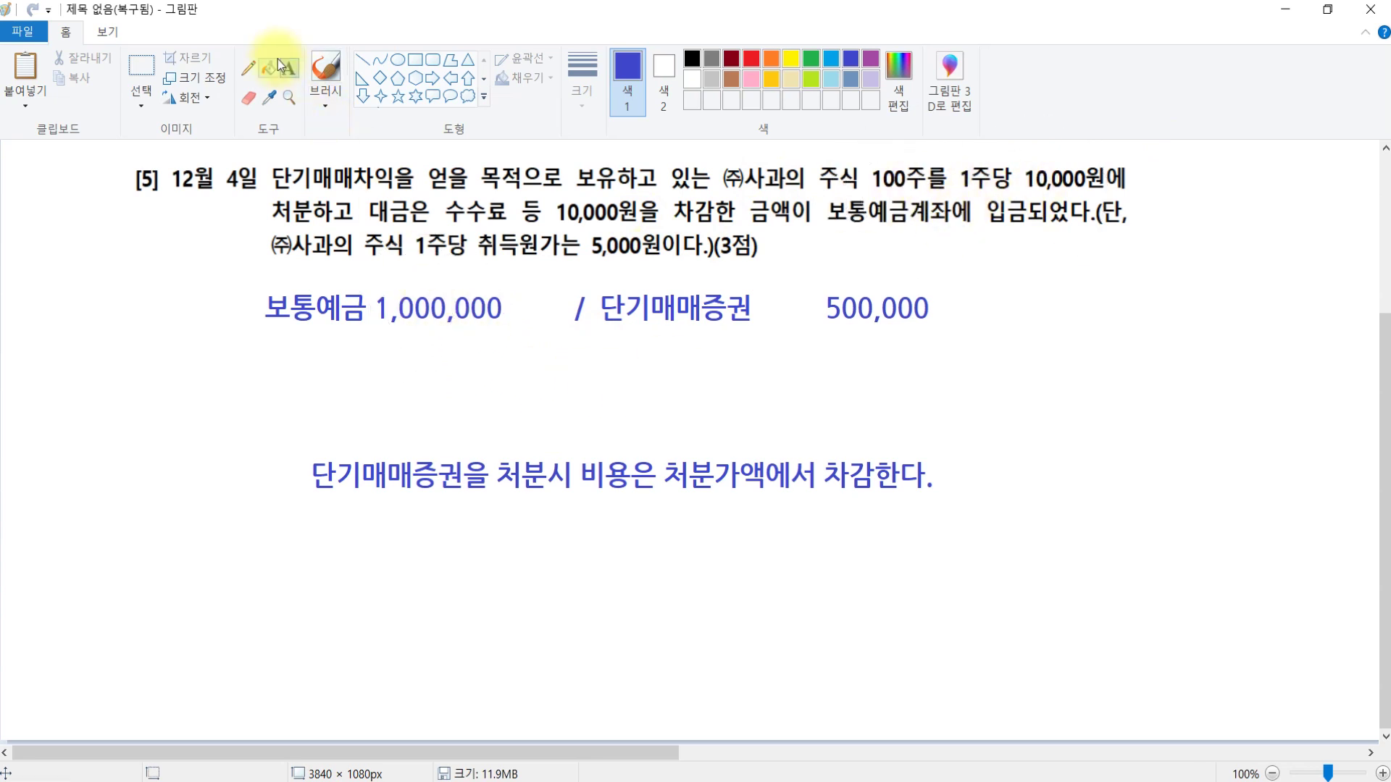
Cover the 1,000,000 beside 보통예금 with an opaque text box reading 990,000, aligned with the entry line.
left_click_drag(374, 292, 623, 350)
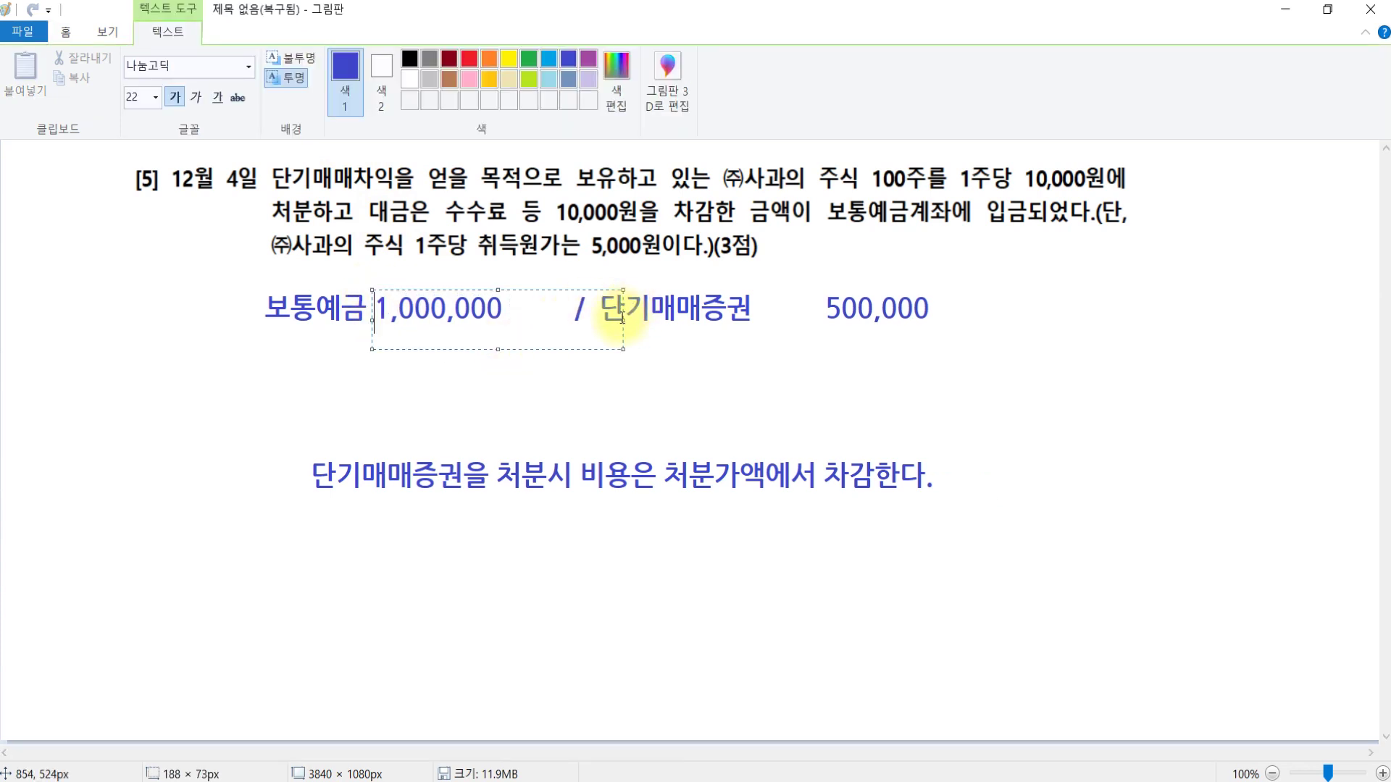
left_click_drag(623, 319, 544, 320)
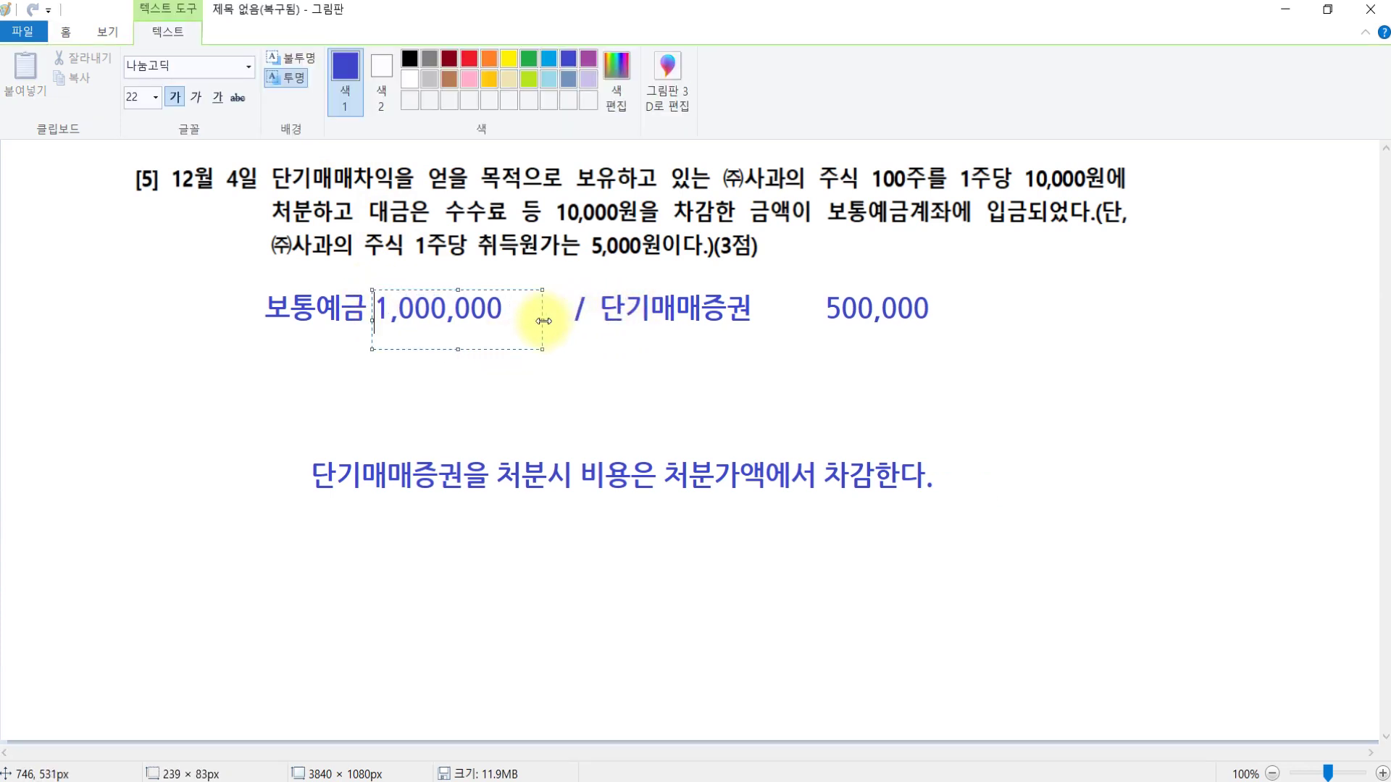
left_click(315, 57)
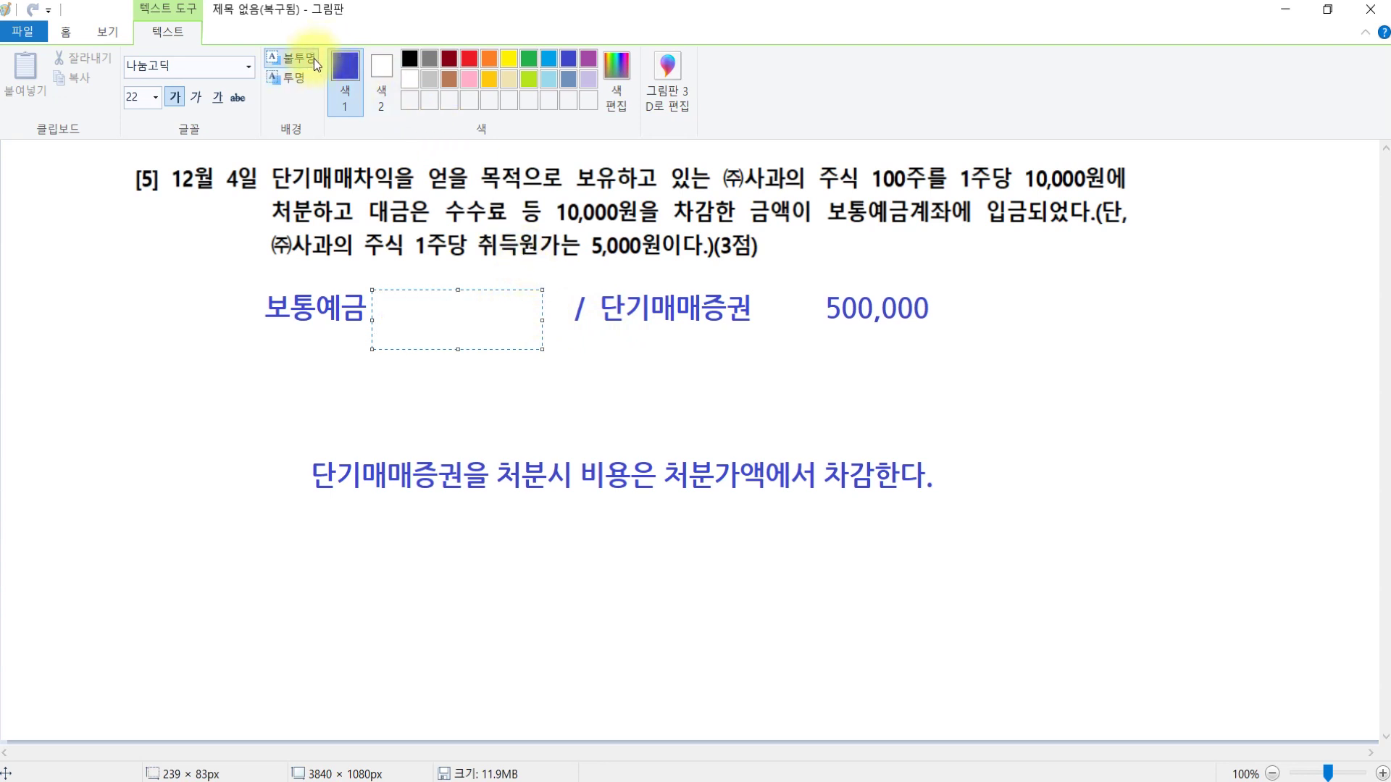
type("990,000")
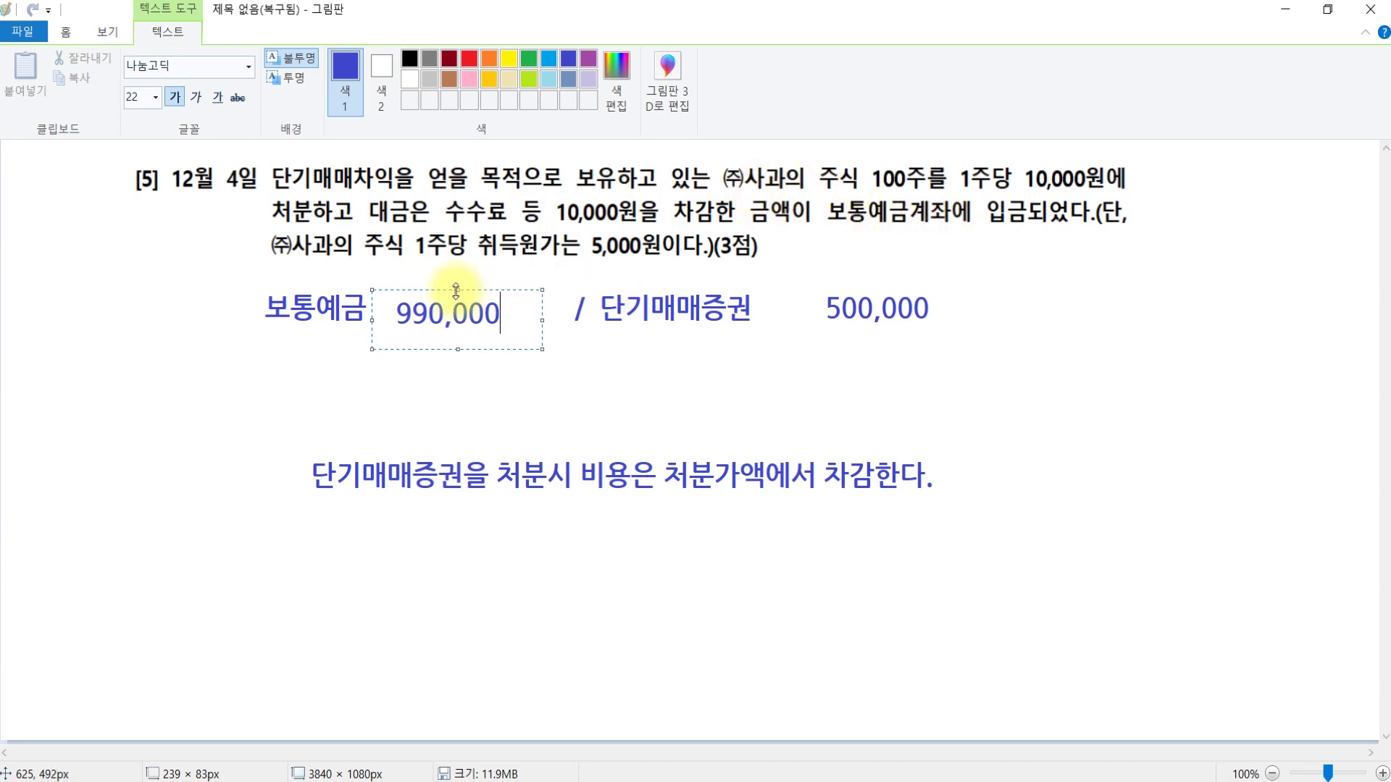
left_click_drag(458, 289, 457, 286)
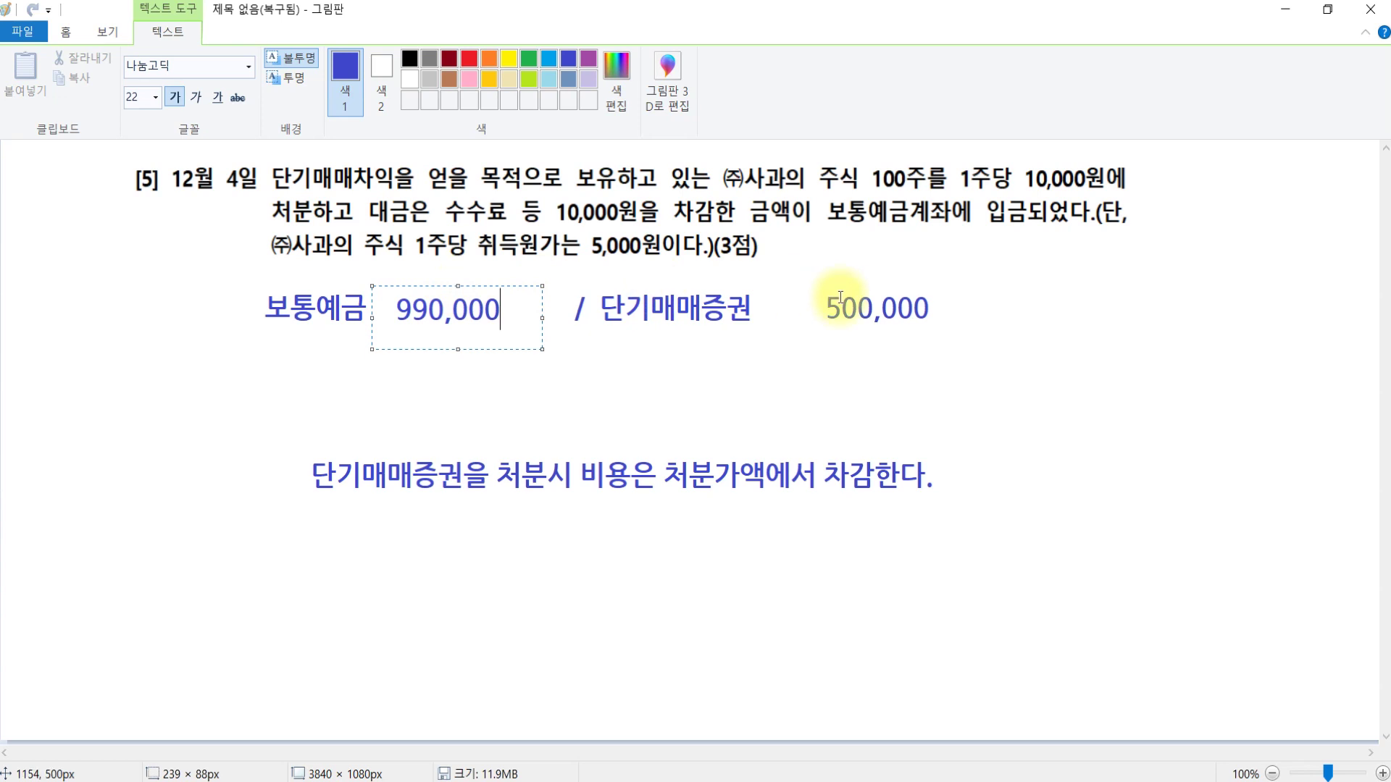
left_click(545, 317)
Add a second credit line below 단기매매증권 in a new text box, reading "단기매매증권처분이익 490,000".
left_click(290, 75)
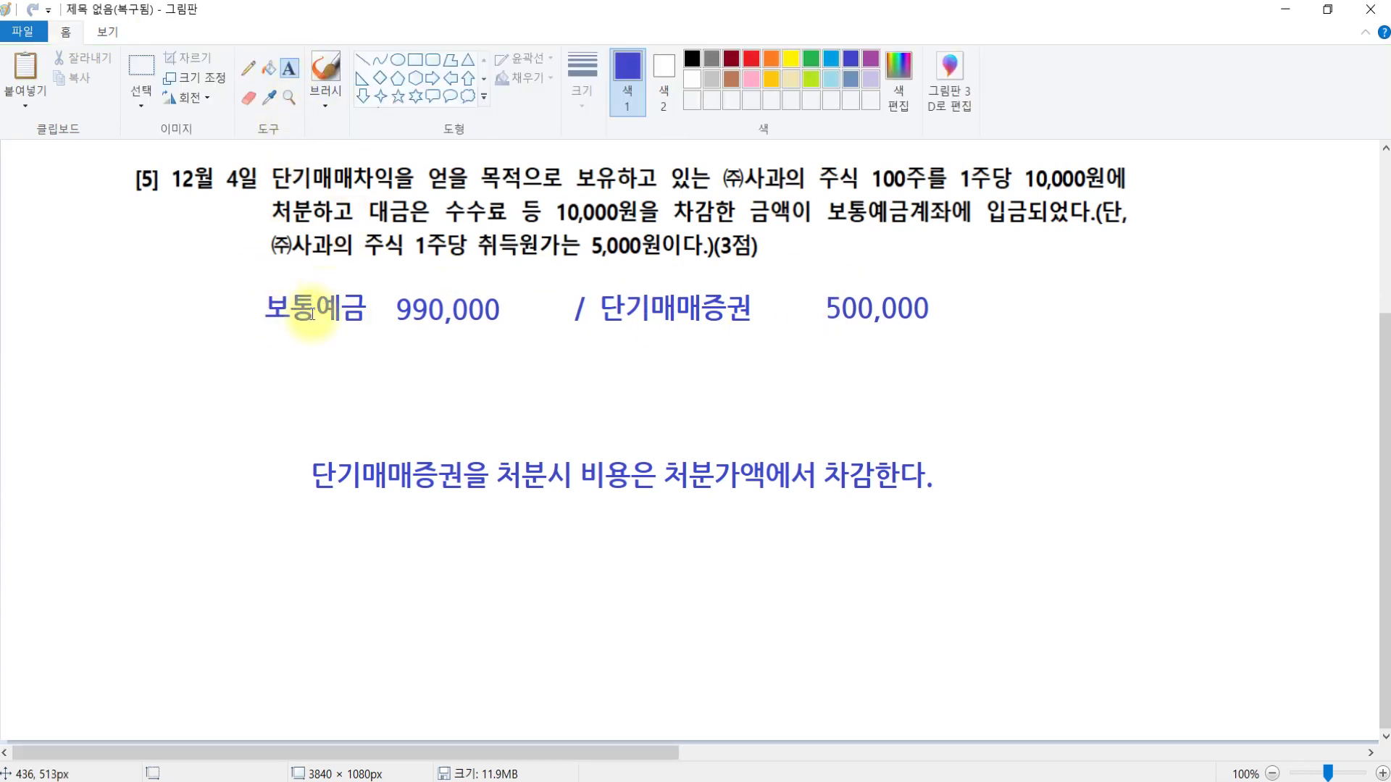
left_click_drag(274, 346, 1040, 458)
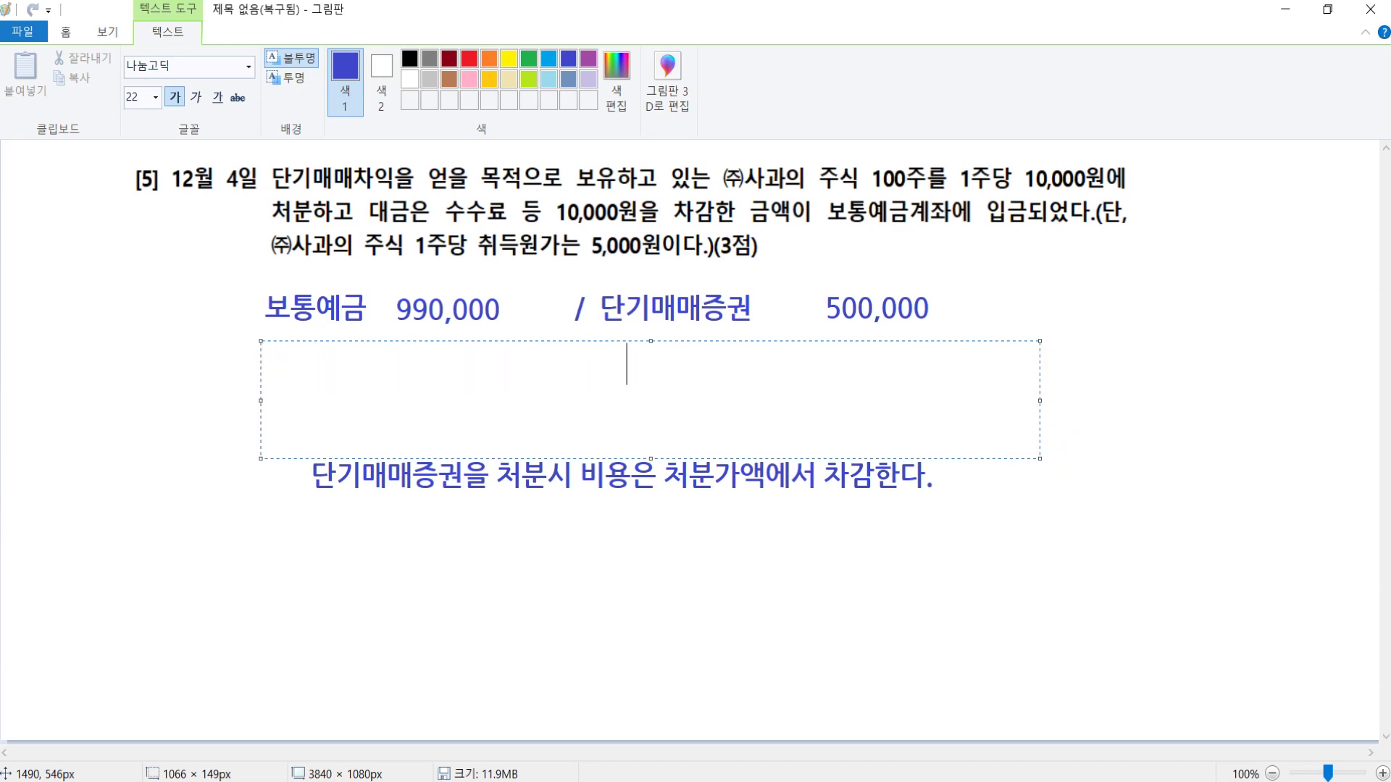
key("BackSpace")
key("BackSpace")
key("BackSpace")
key("BackSpace")
type("단기매")
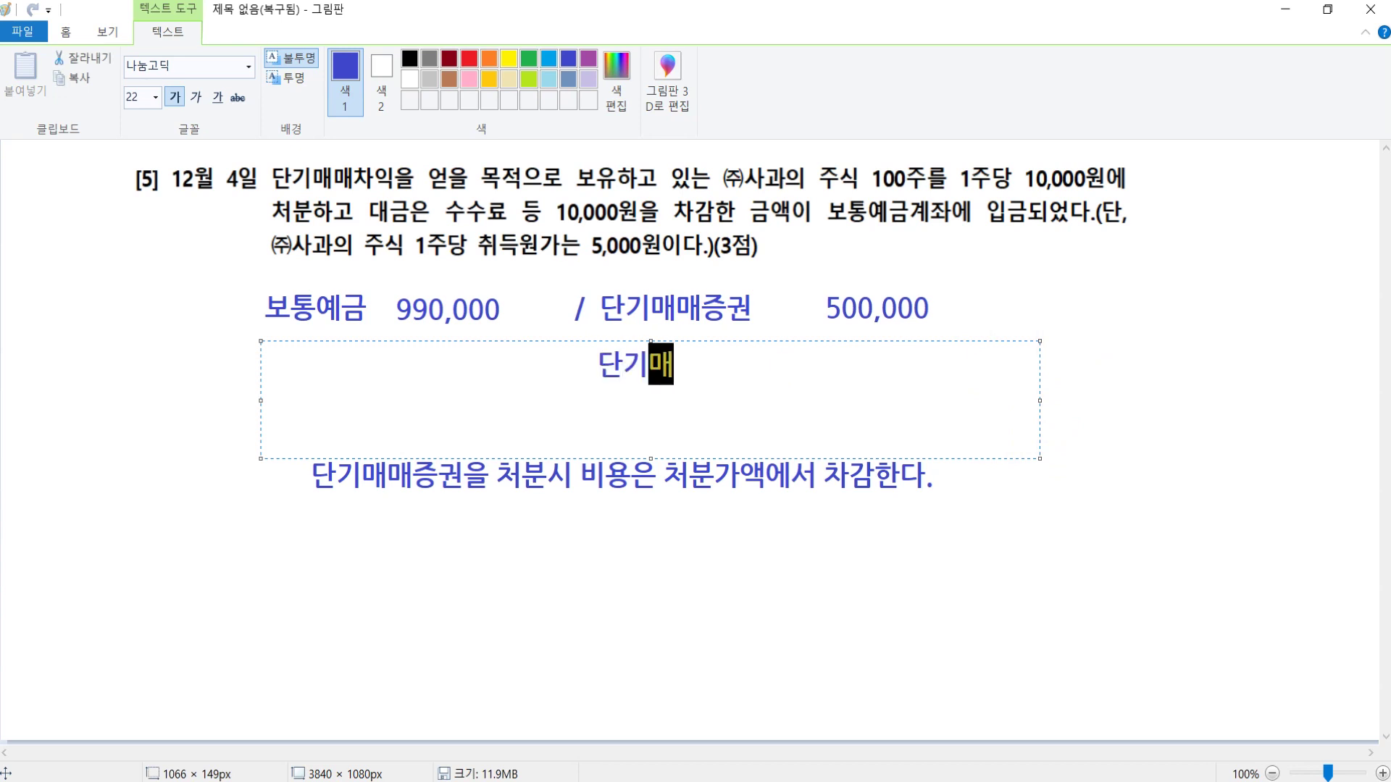
type("매증구처")
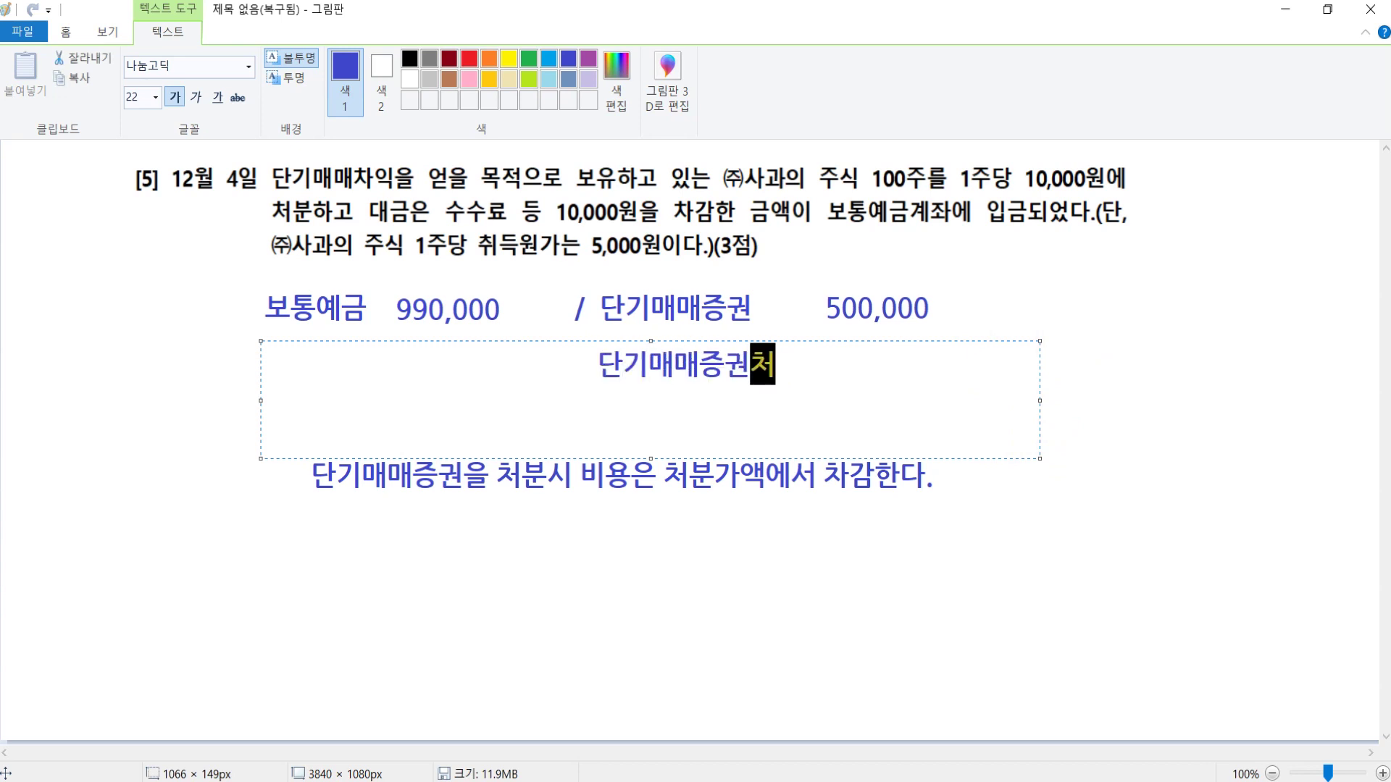
type("분이익  ")
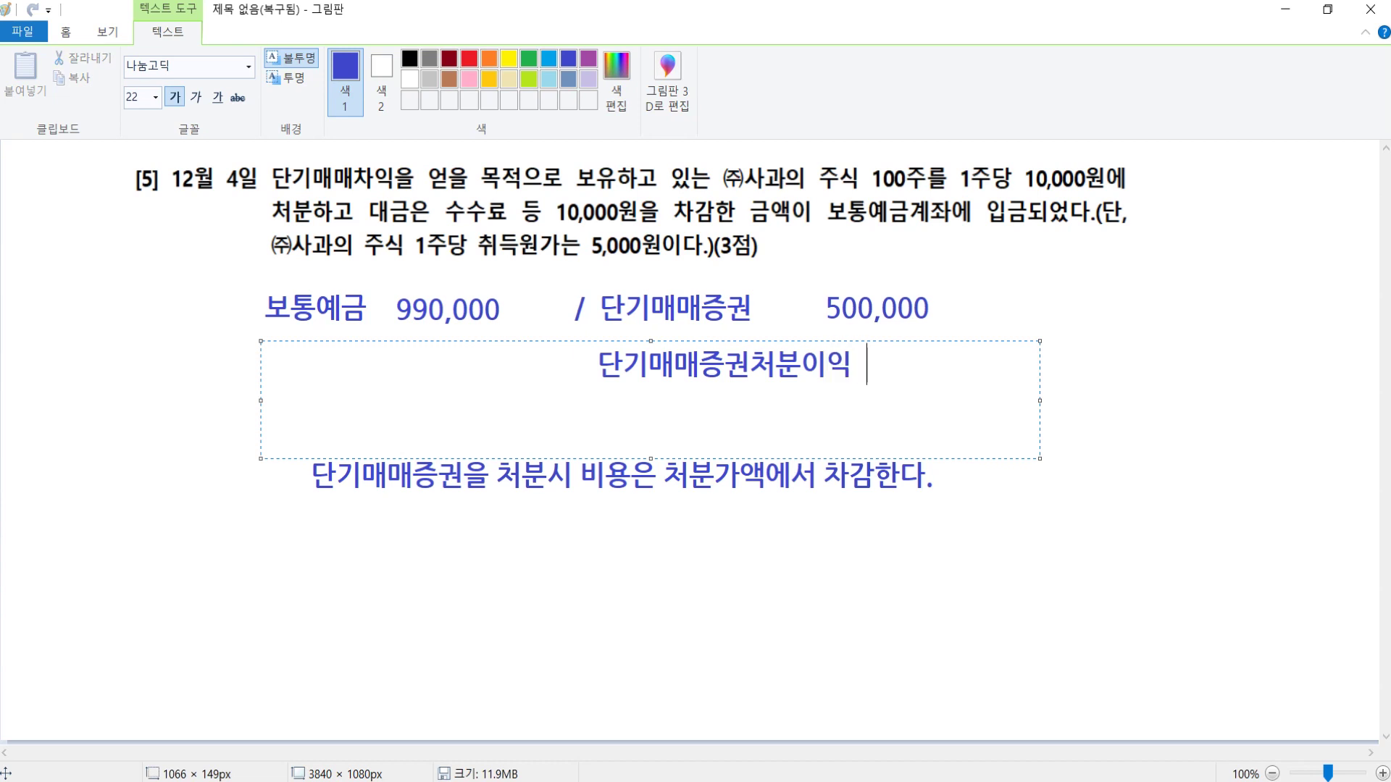
type("490,000")
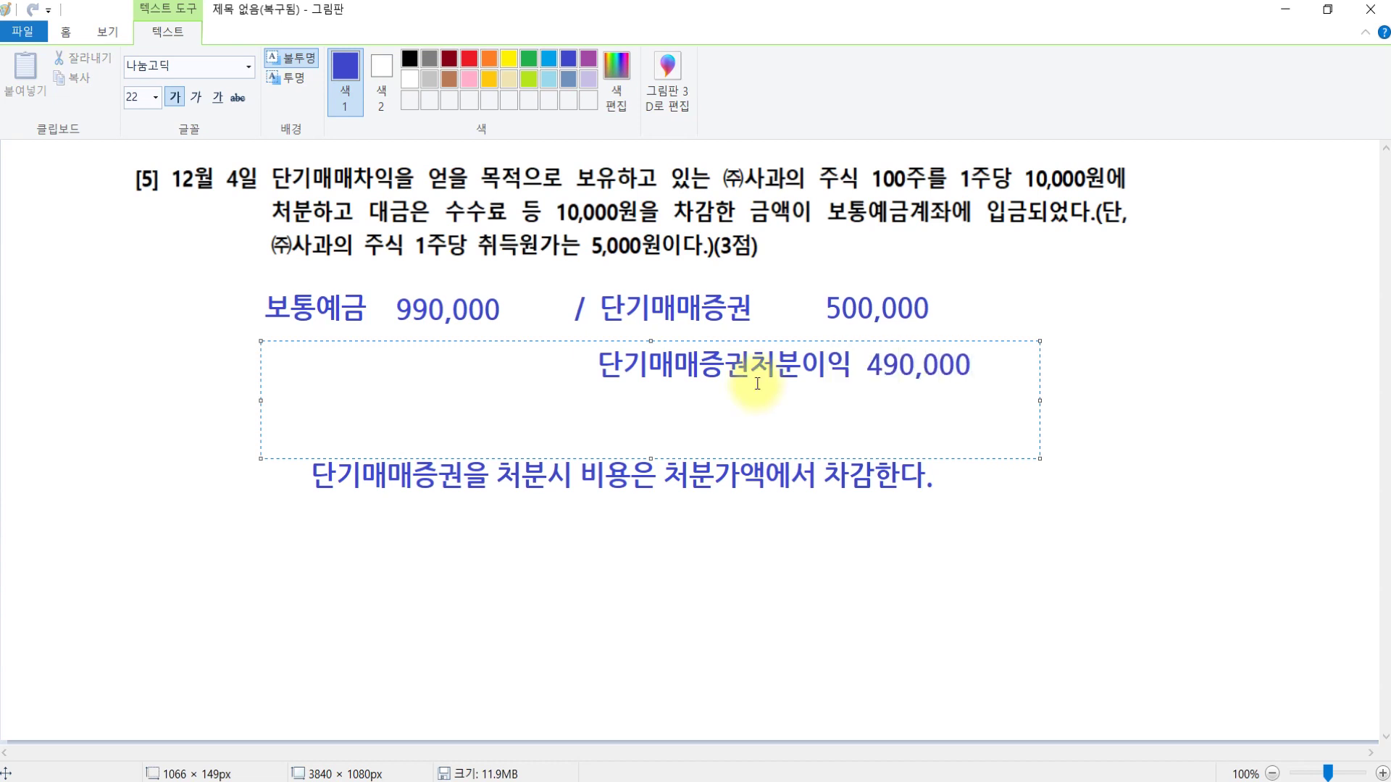
left_click(1150, 337)
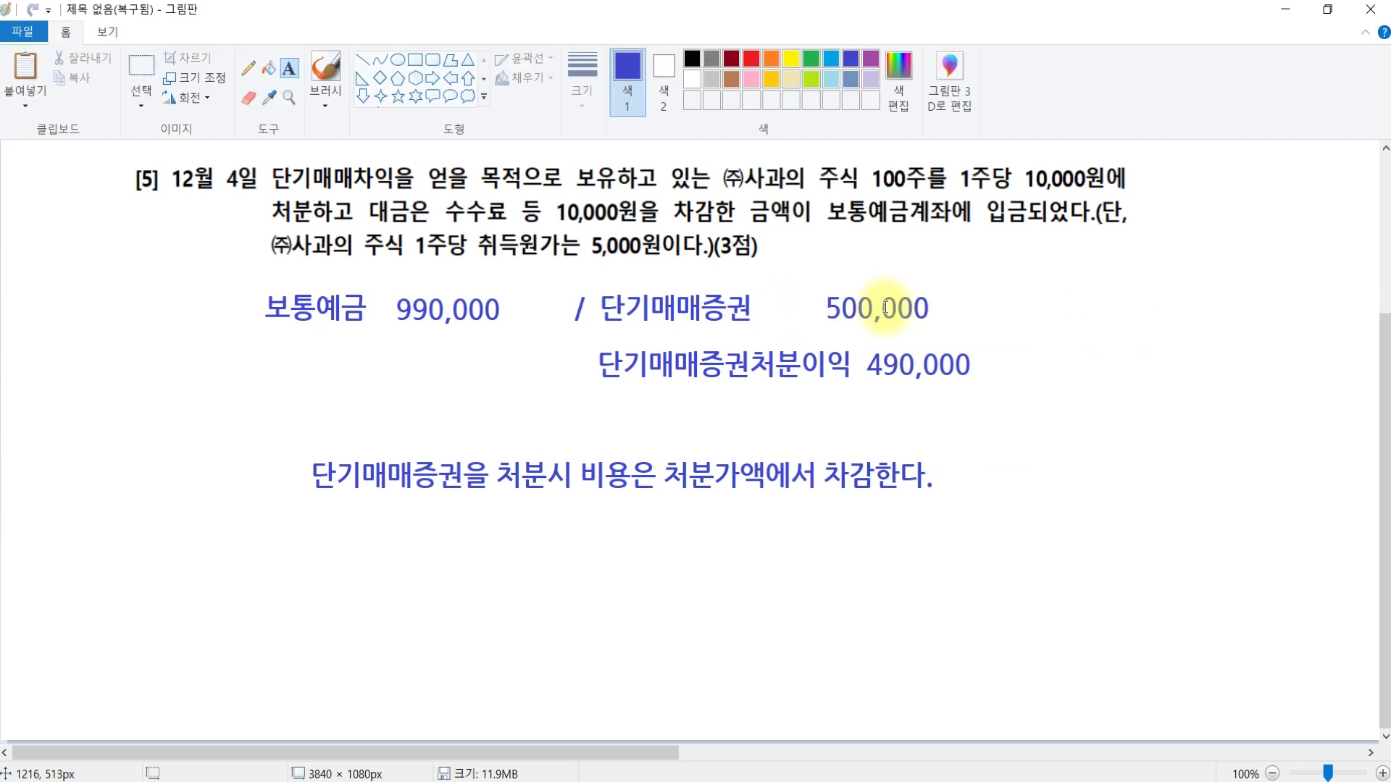
left_click(419, 308)
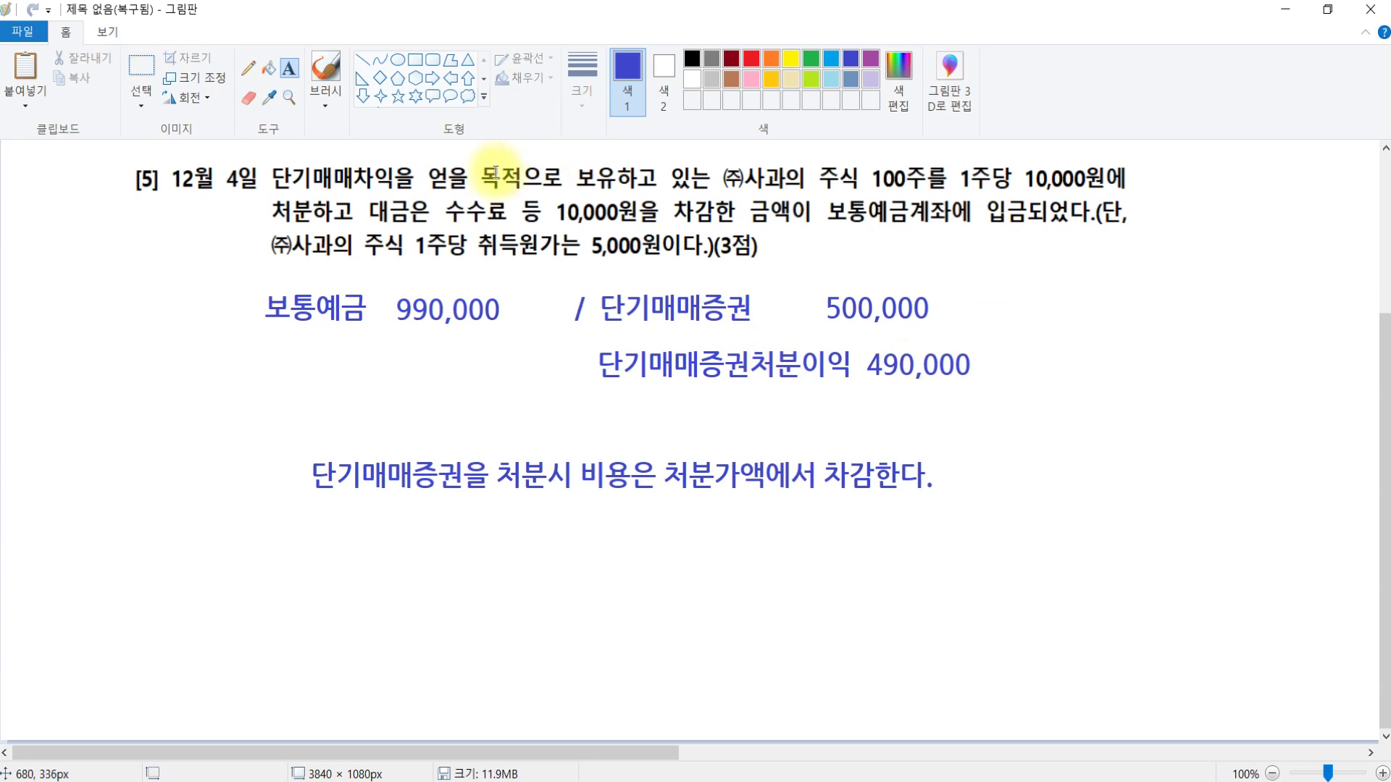
left_click(432, 313)
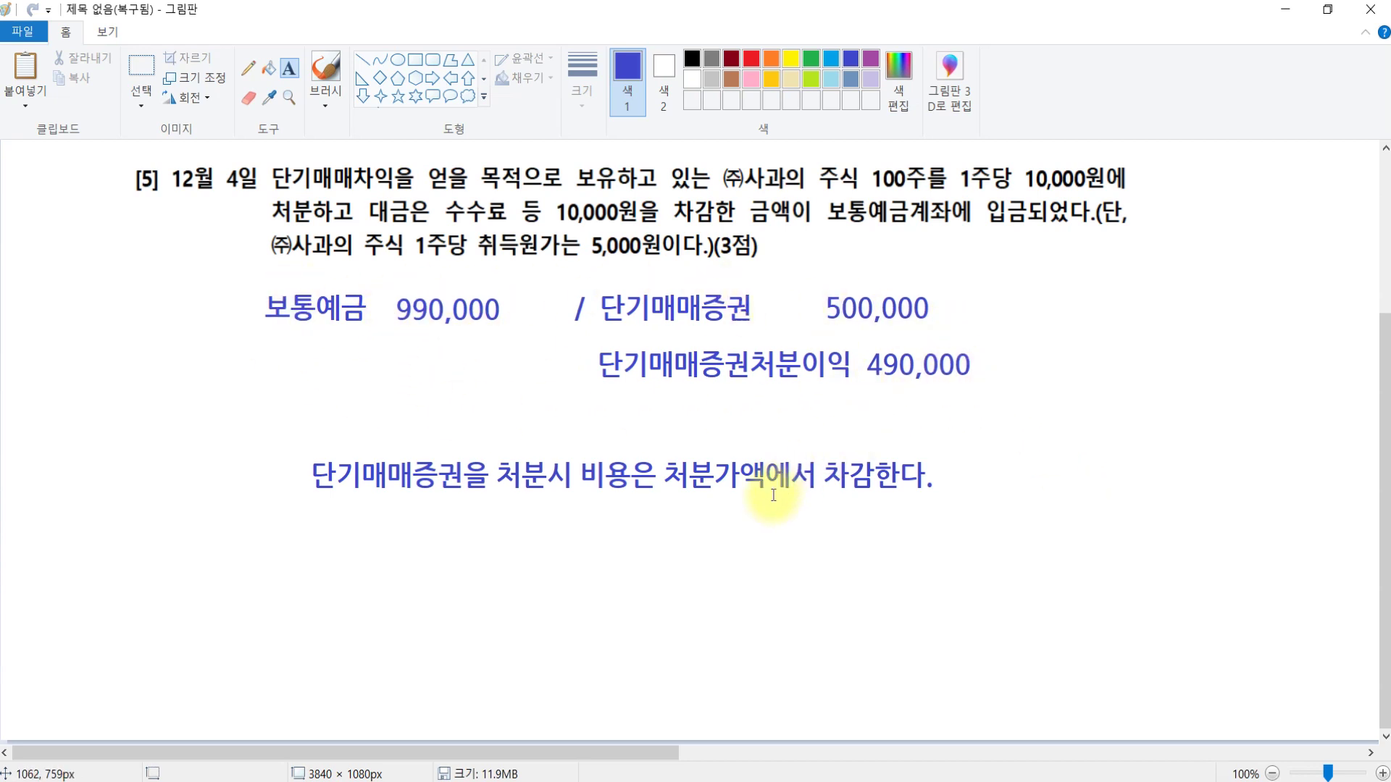
Switch to KcLep's 일반전표입력 window, leave the November 15 voucher and set the voucher date to month 12, day 4.
left_click(594, 781)
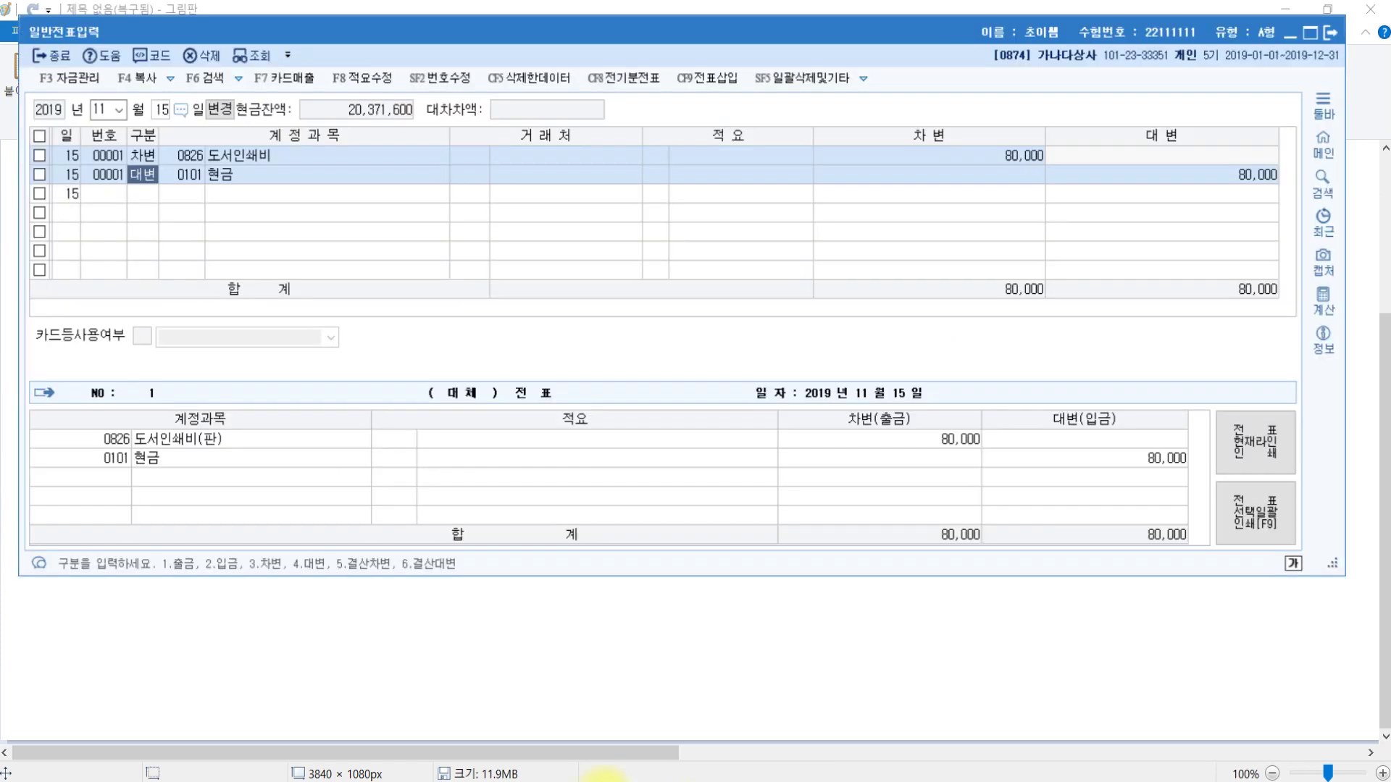
key("Escape")
key("Escape")
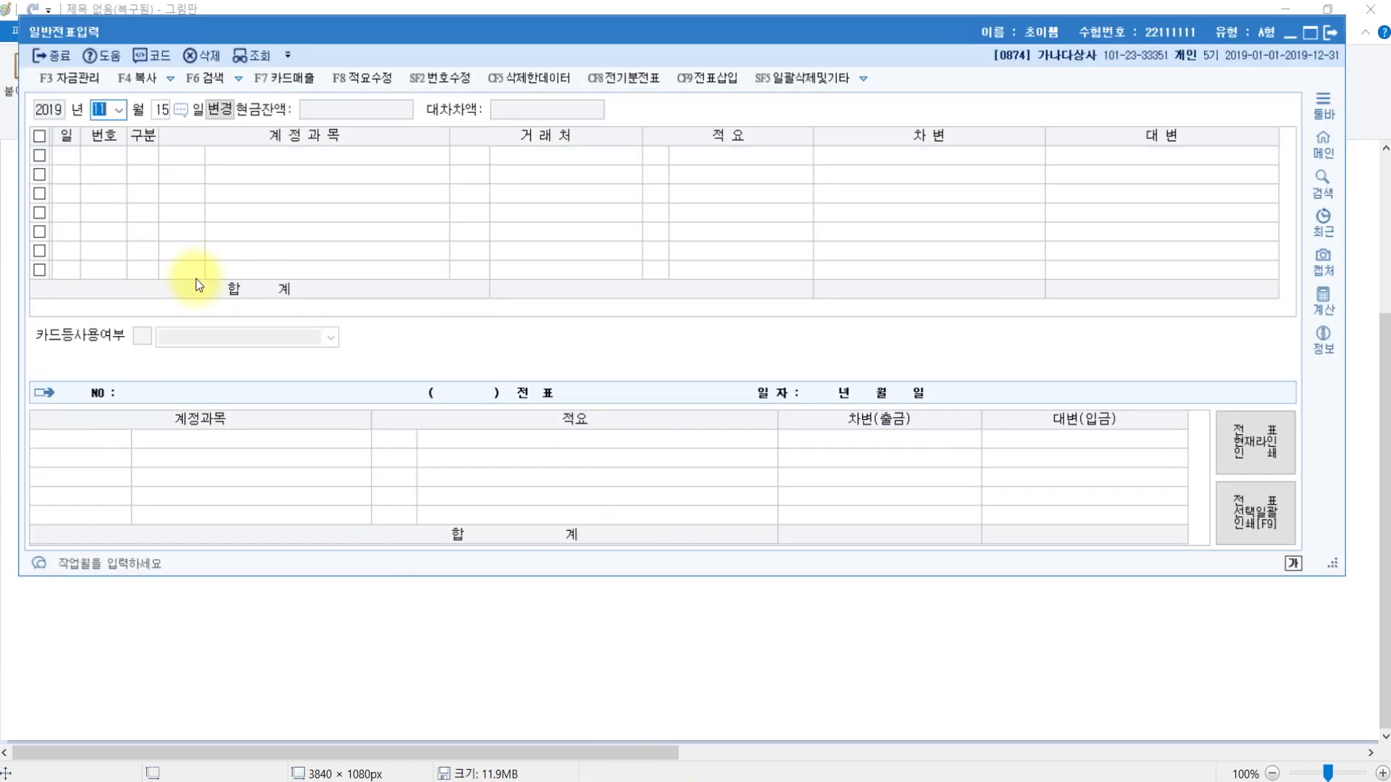
type("12")
type("4")
key("Return")
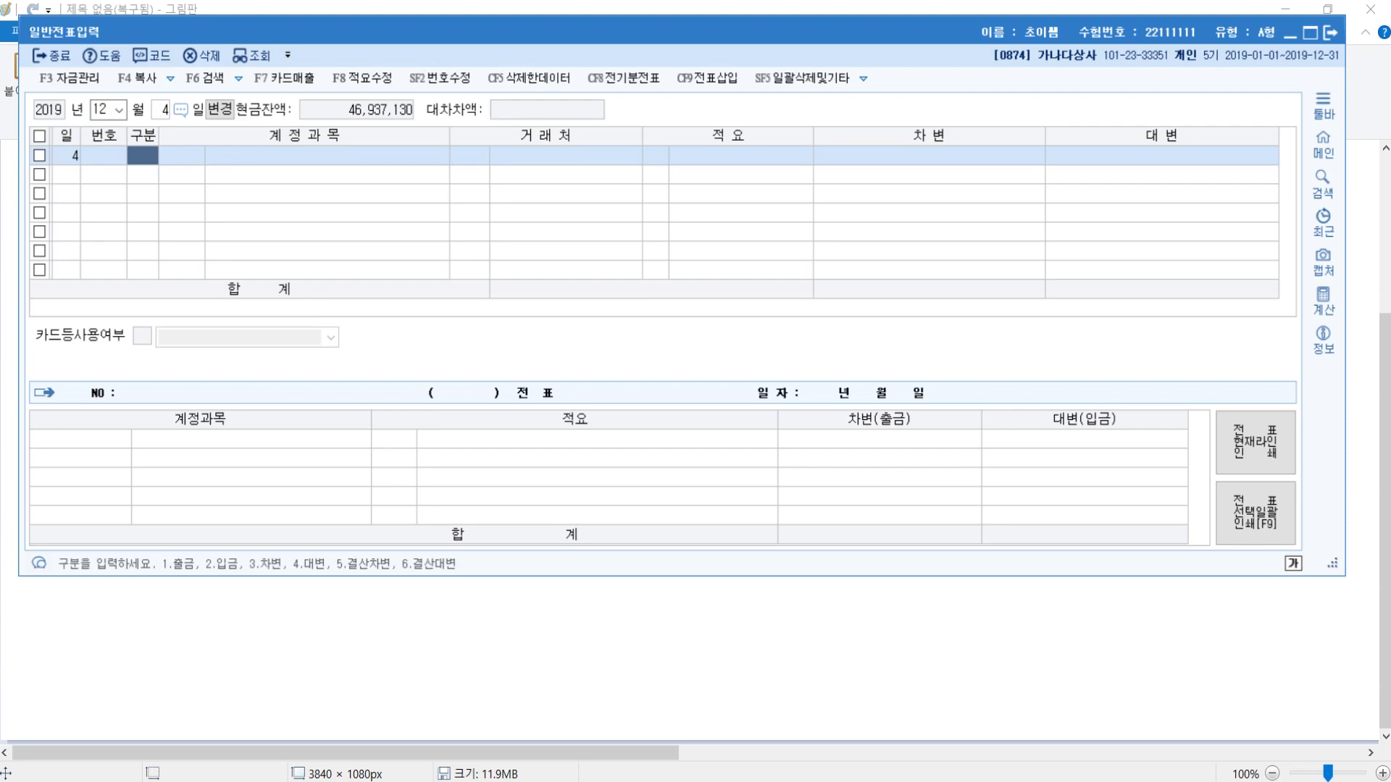
Enter a credit (대변) line for 단기매매증권 with an amount of 500,000 in the December 4 voucher.
type("4단기")
key("Return")
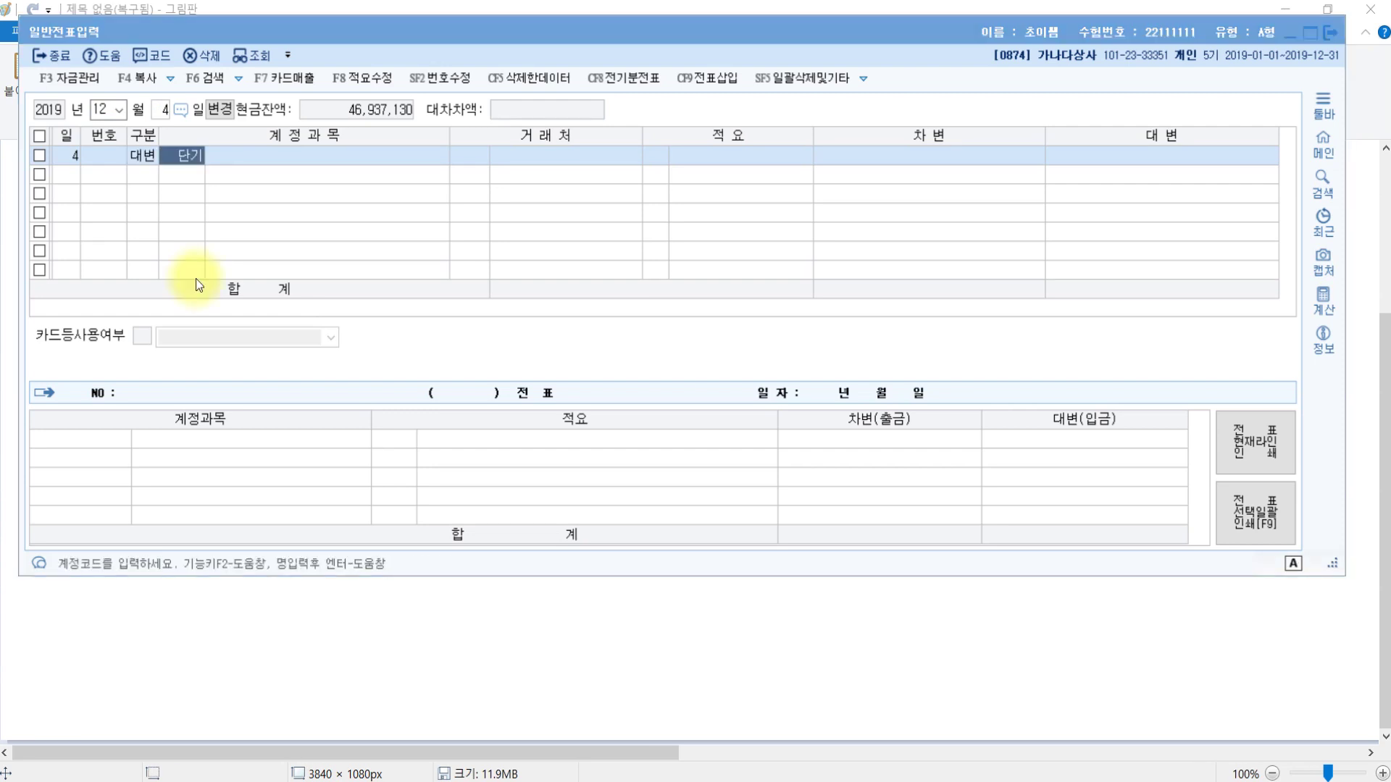
key("Return")
key("Return")
key("Return")
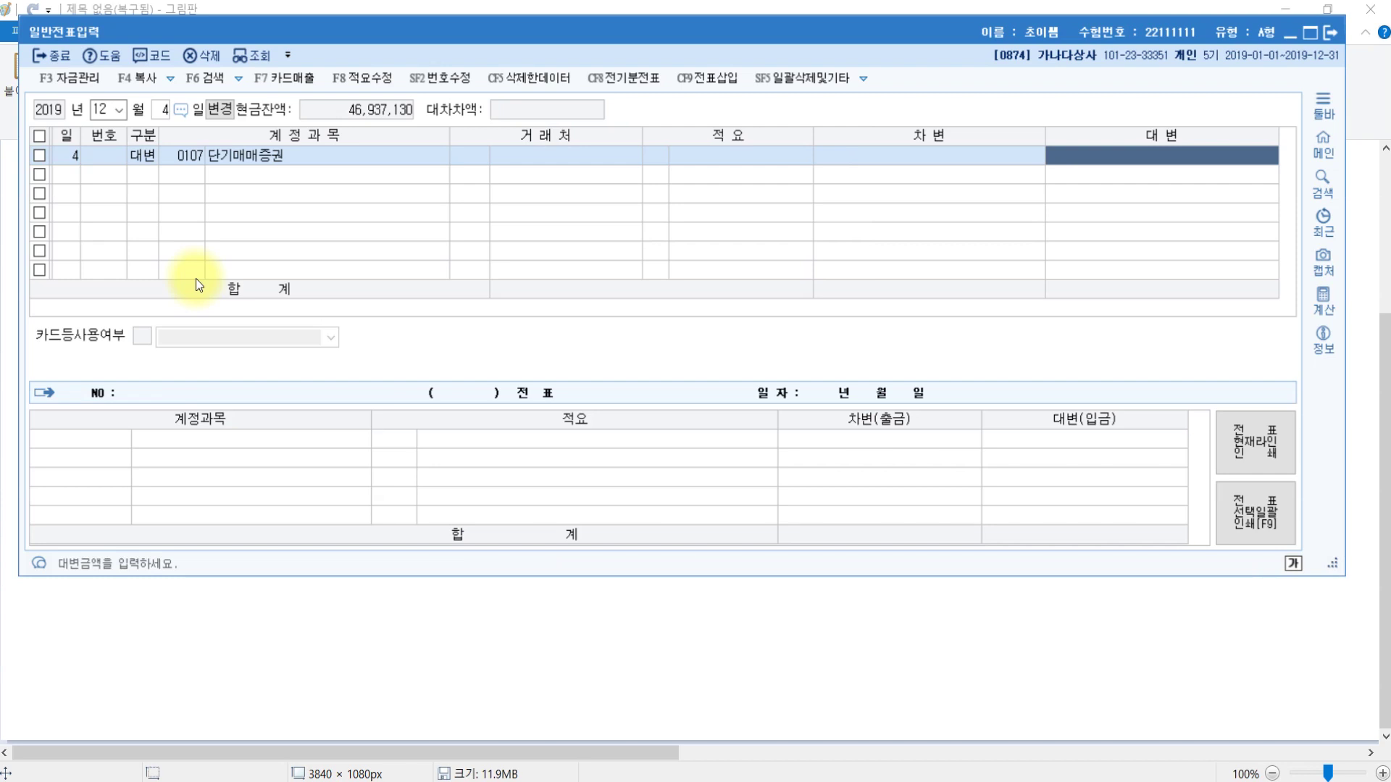
type("500000")
key("Return")
Add a debit (차변) line for 보통예금 with an amount of 990,000 to the December 4 voucher.
type("3")
type("보통")
key("Return")
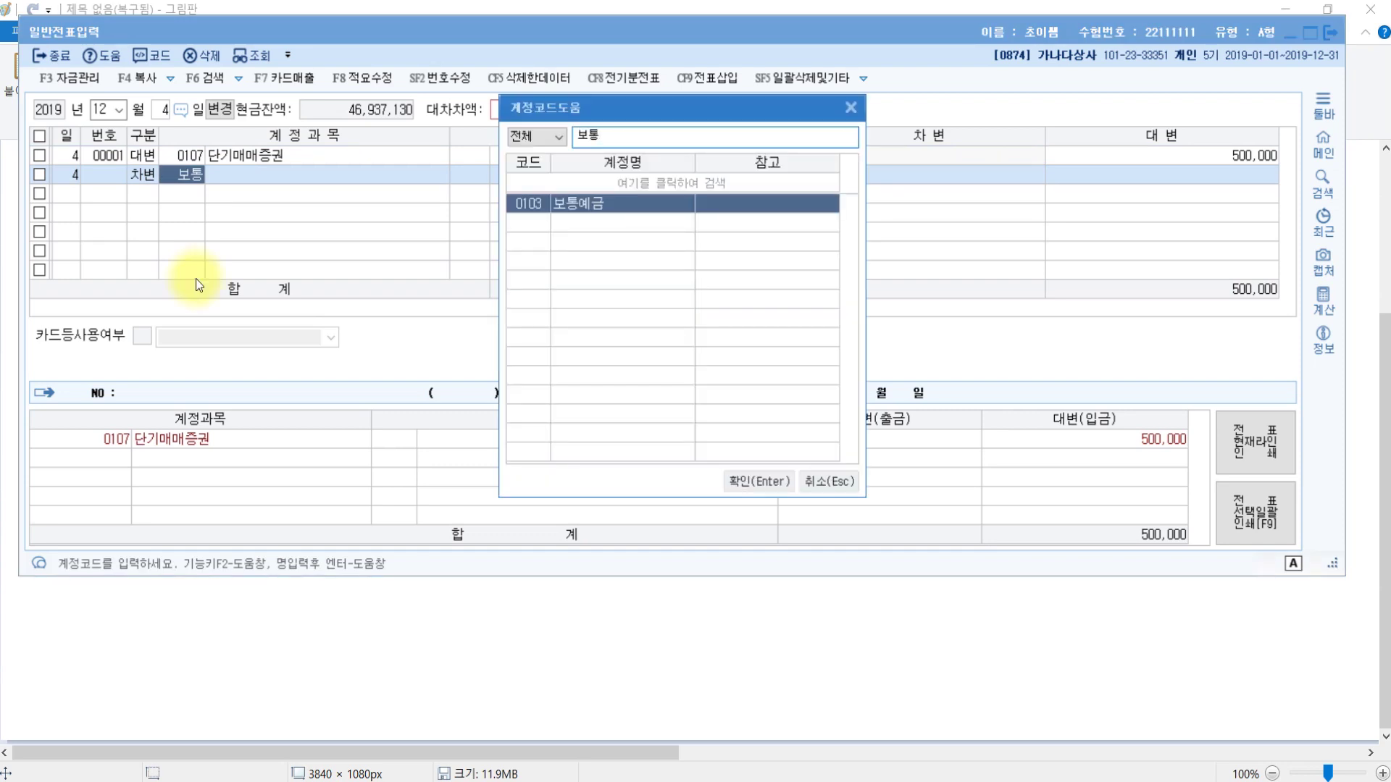
key("Return")
key("Return")
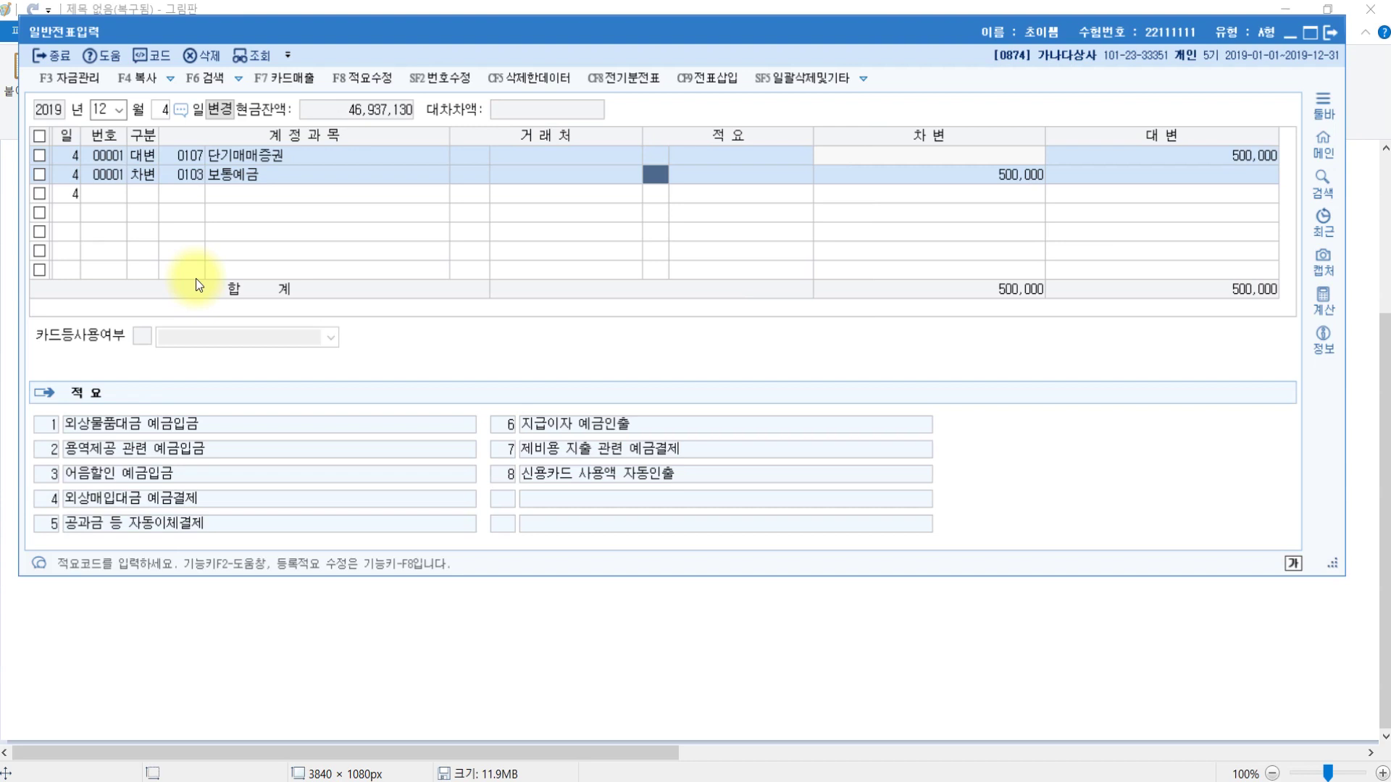
key("Return")
type("990,000")
key("Return")
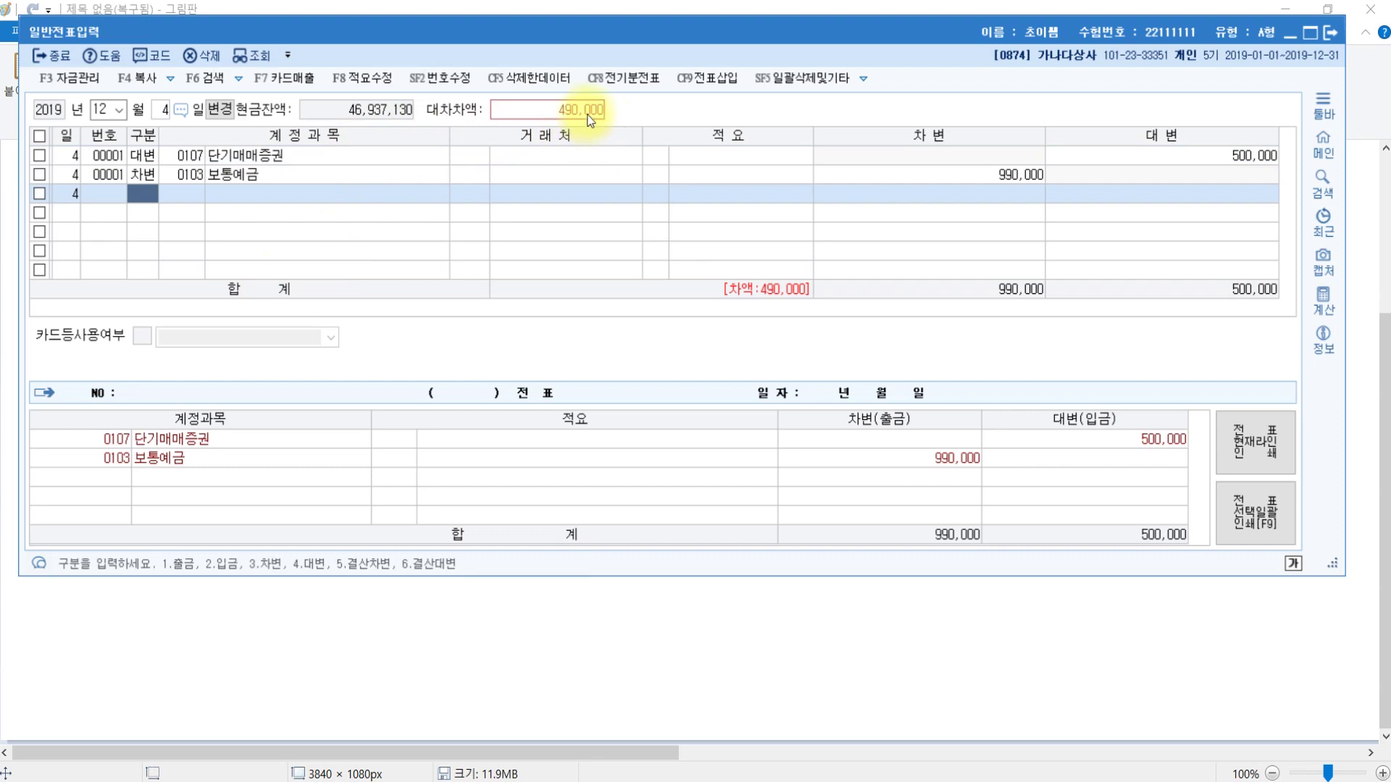
Complete the December 4 voucher with a credit (대변) line for 단기매매증권처분이익 of 490,000.
type("4")
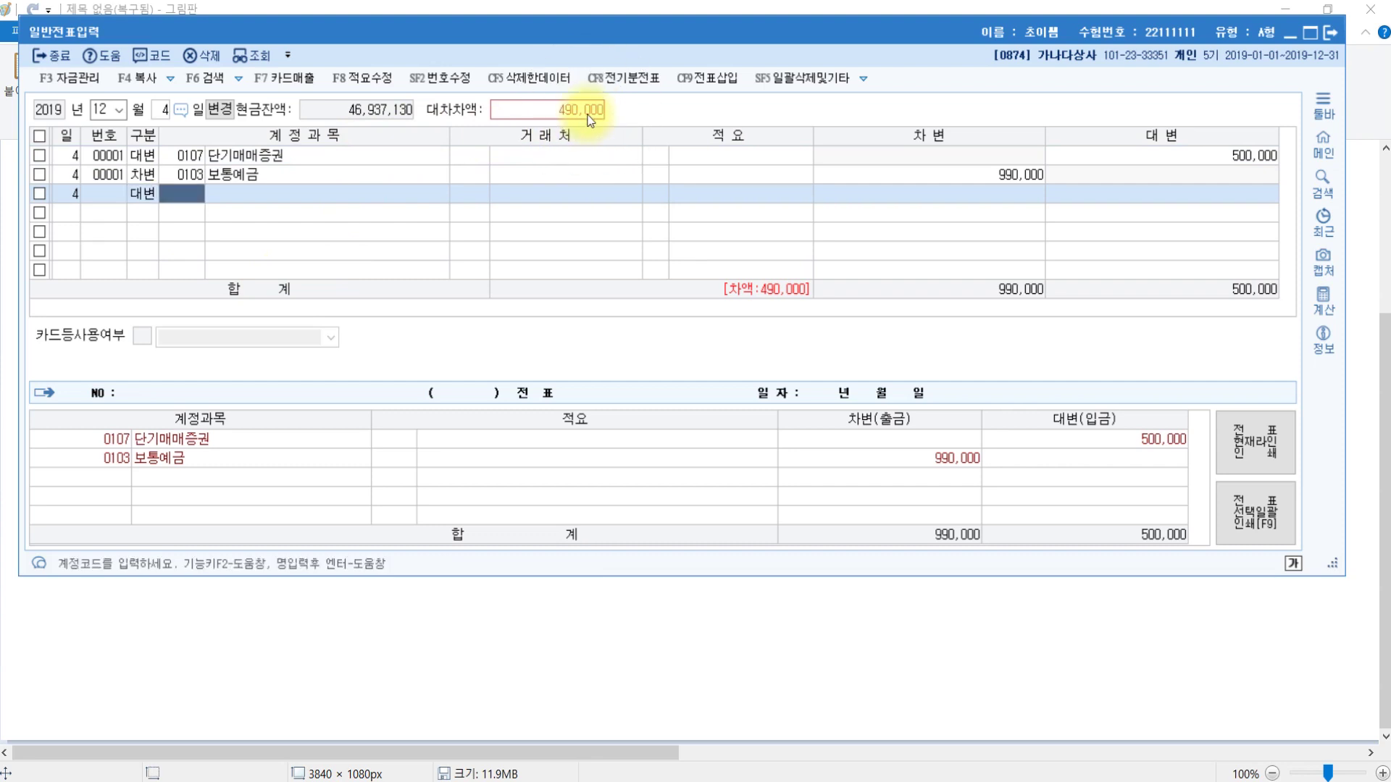
type("단기")
key("Return")
key("Down")
key("Down")
key("Down")
key("Down")
key("Down")
key("Down")
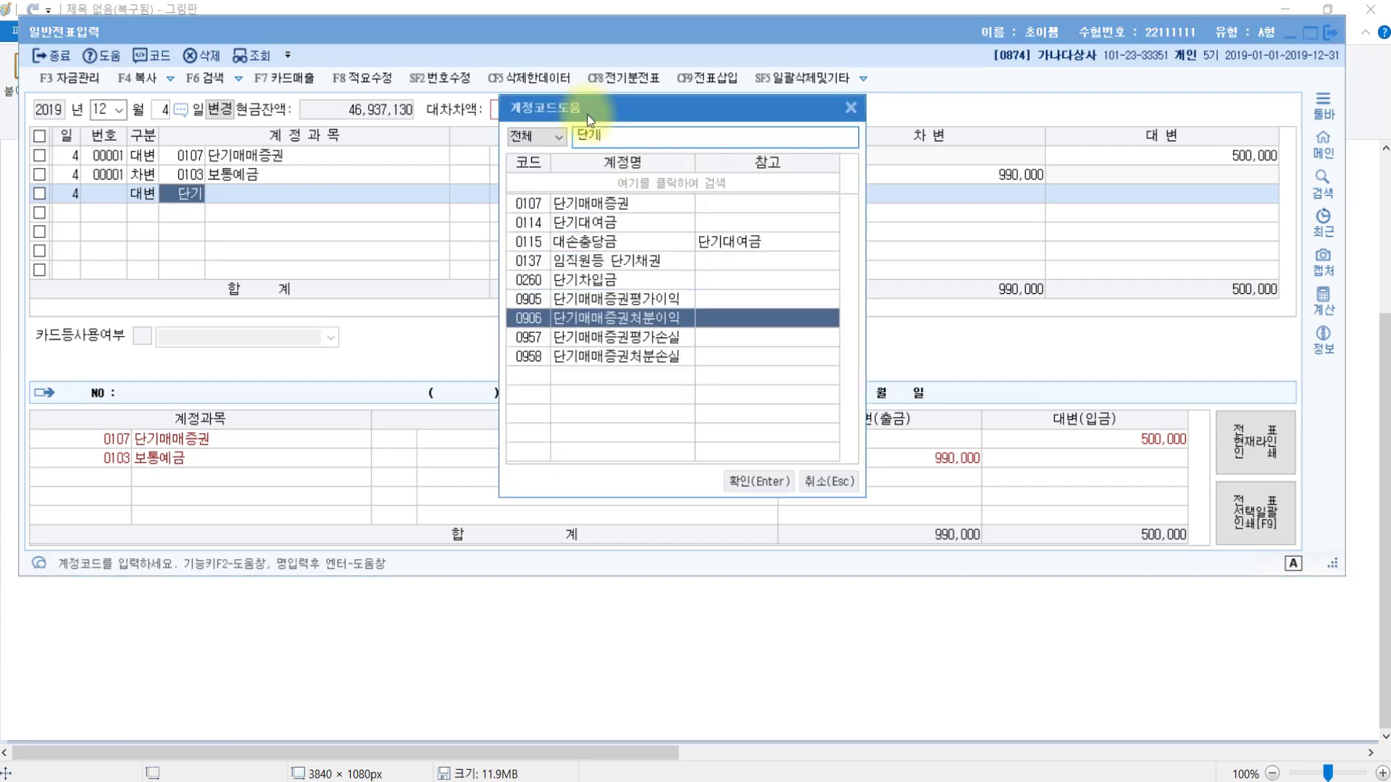
key("Return")
key("Return")
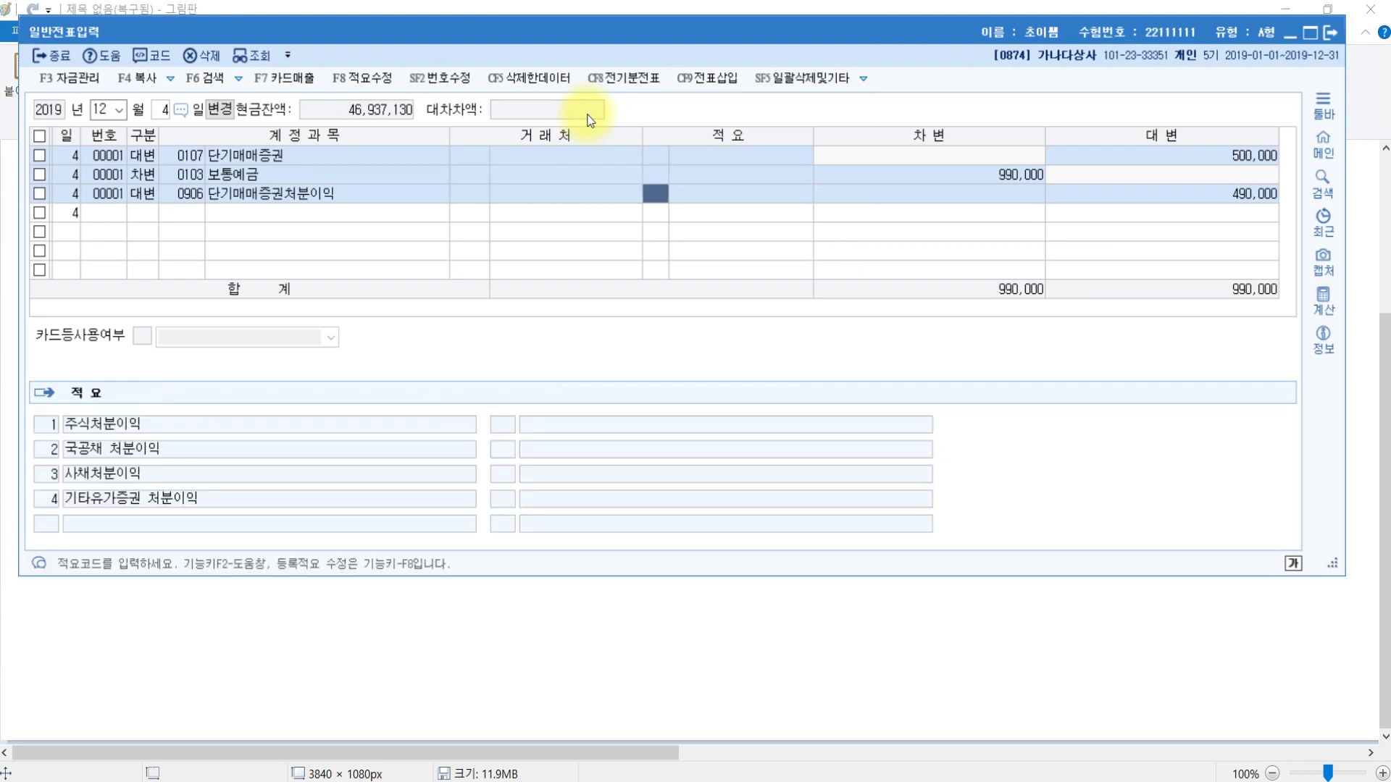
key("Return")
key("Return")
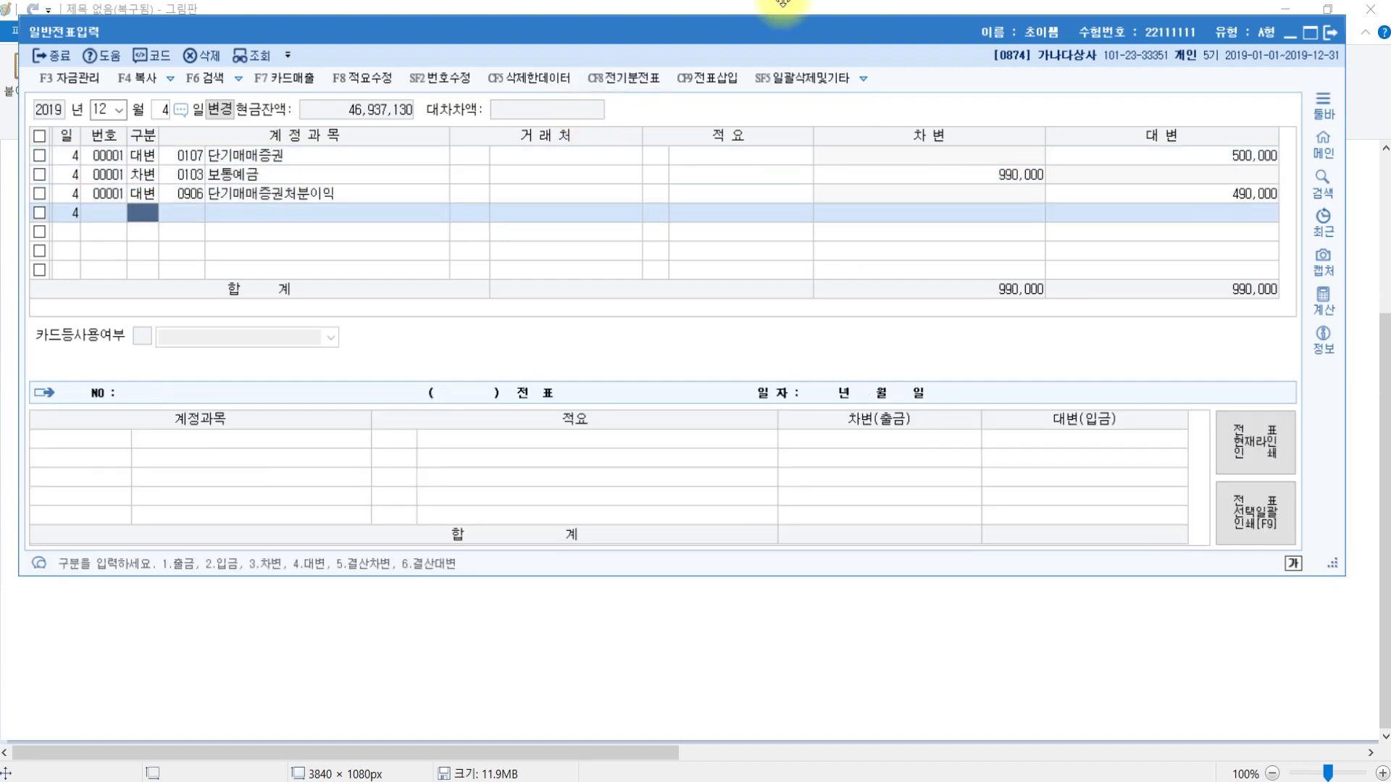
left_click(1181, 194)
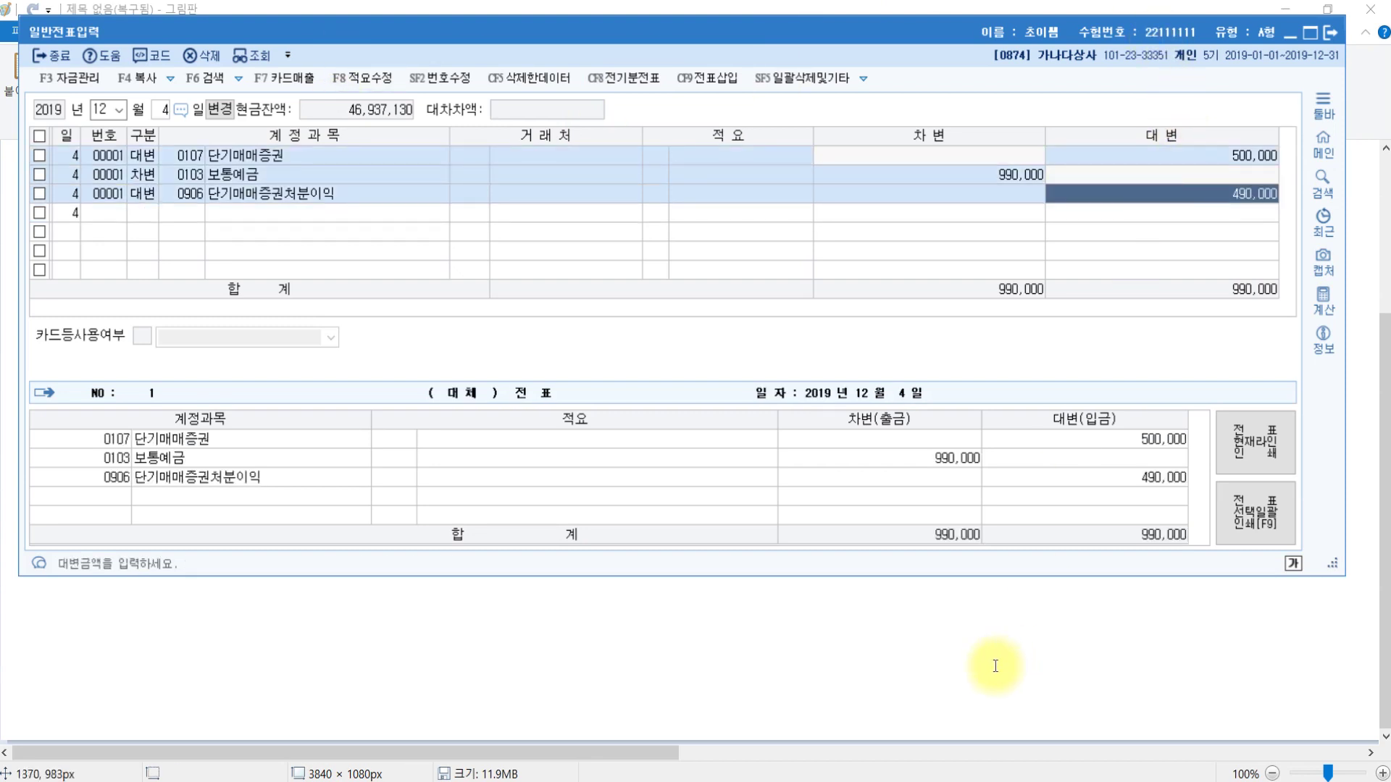
Switch to the exam document in 한글 and read question [6] on the December 9 computer order and its deposit terms.
left_click(854, 679)
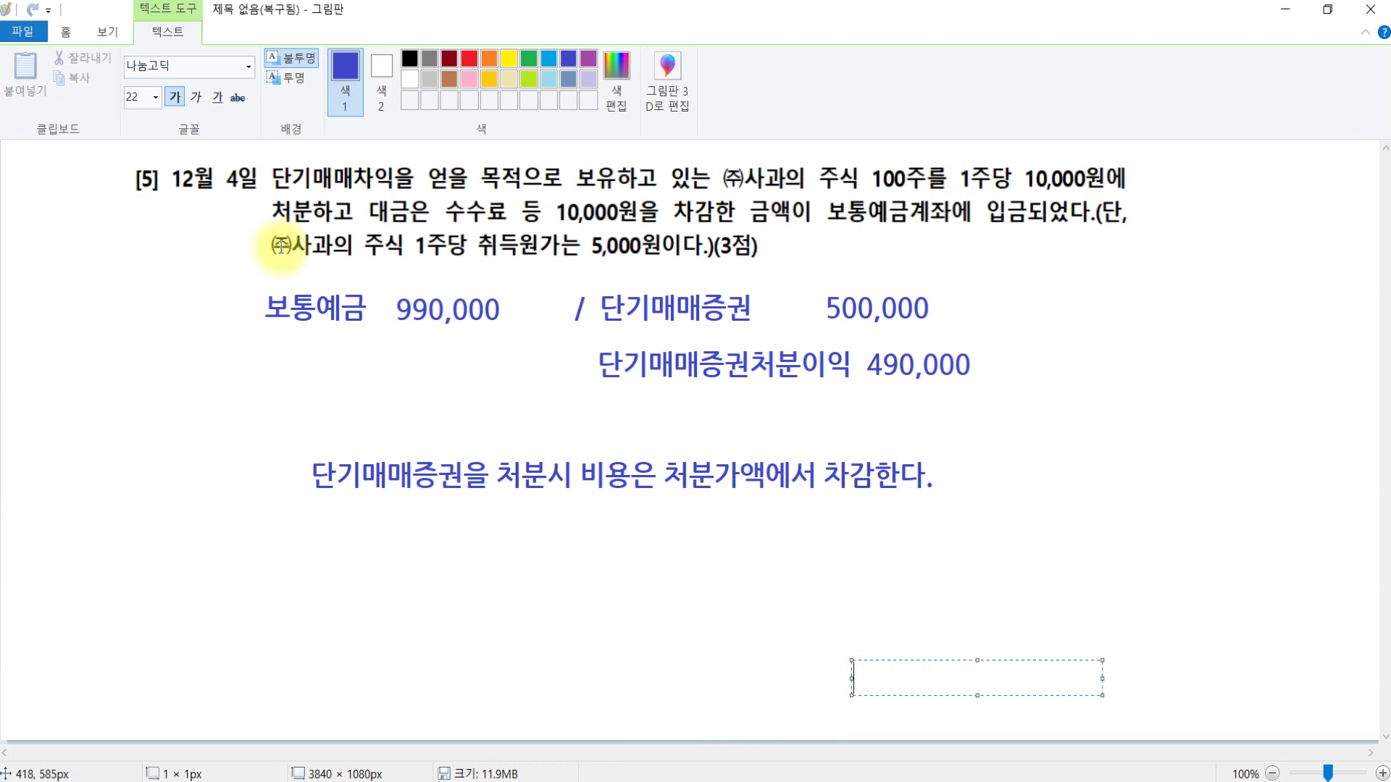
left_click(647, 717)
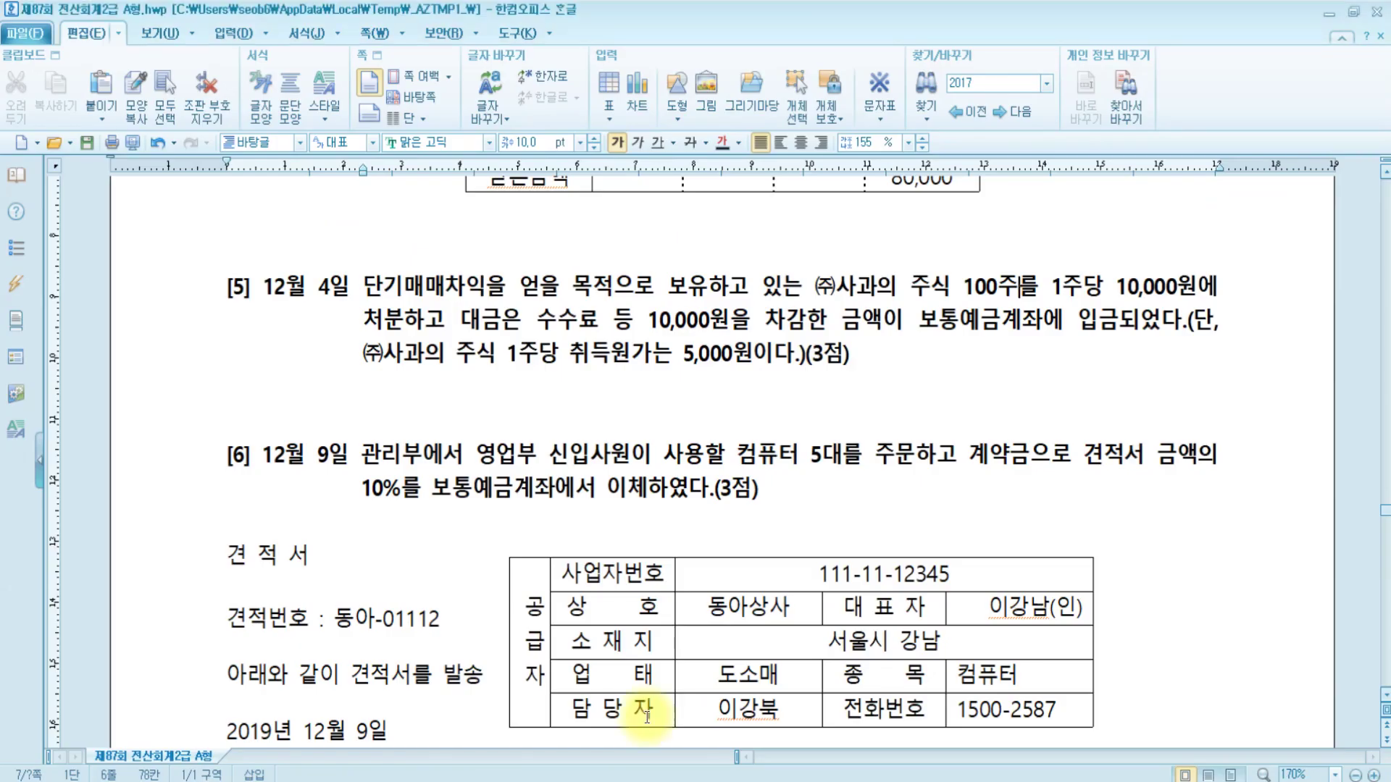
left_click(415, 456)
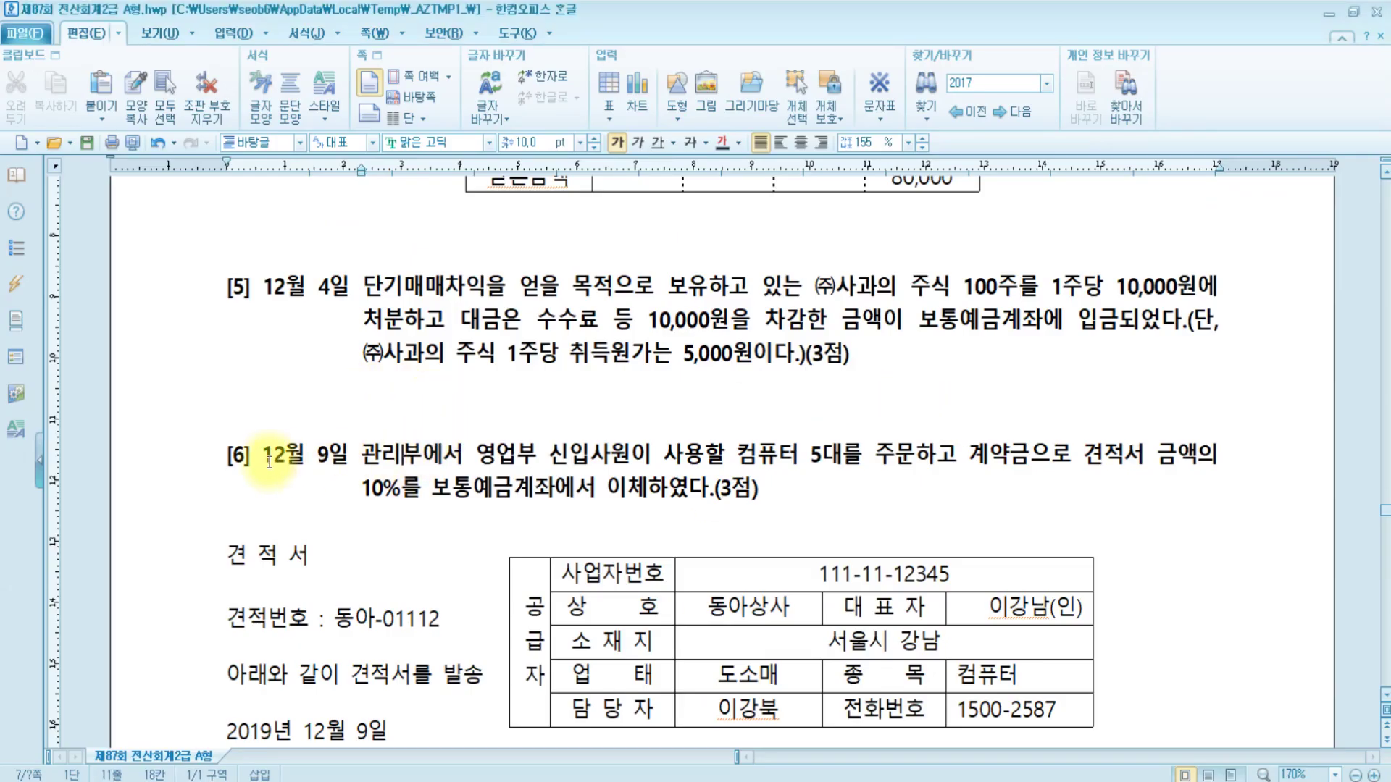
scroll(268, 461, "down", 3)
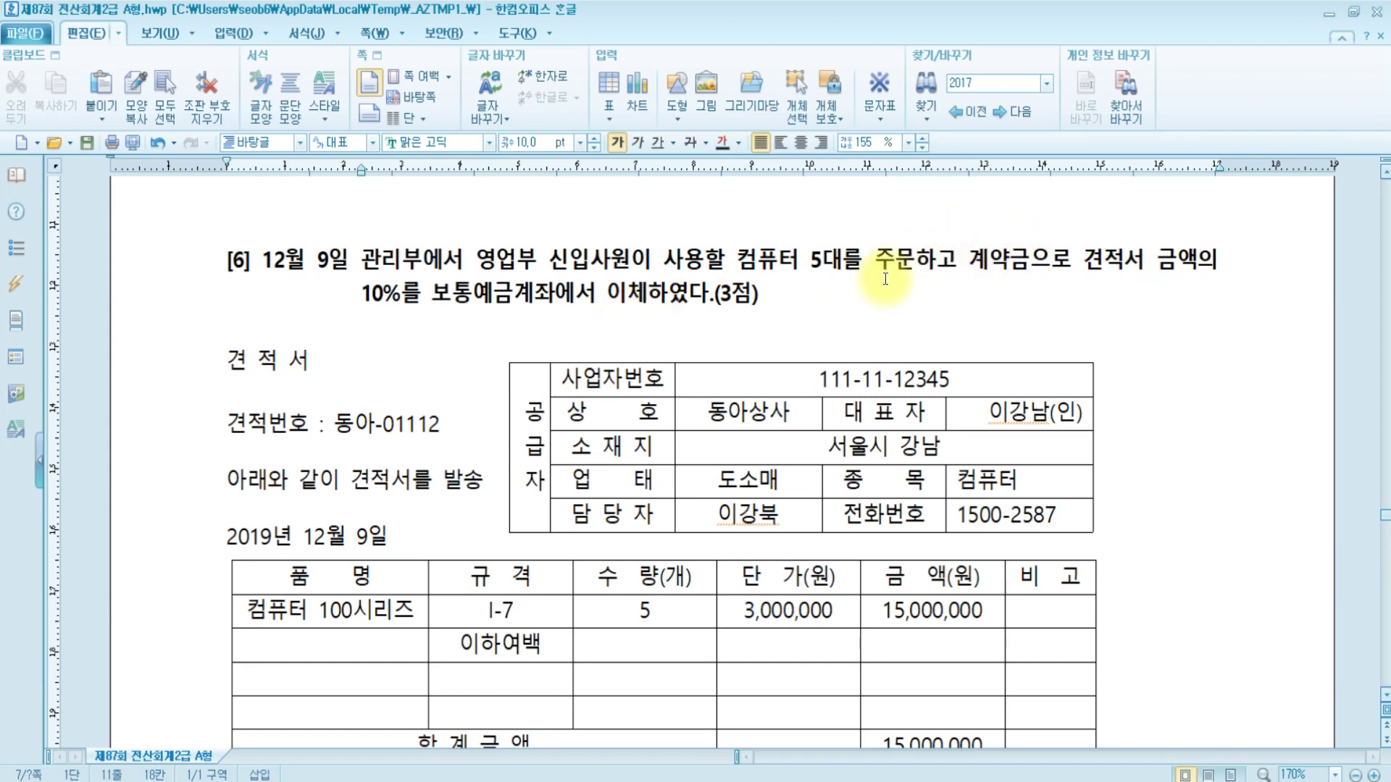
left_click_drag(806, 263, 966, 264)
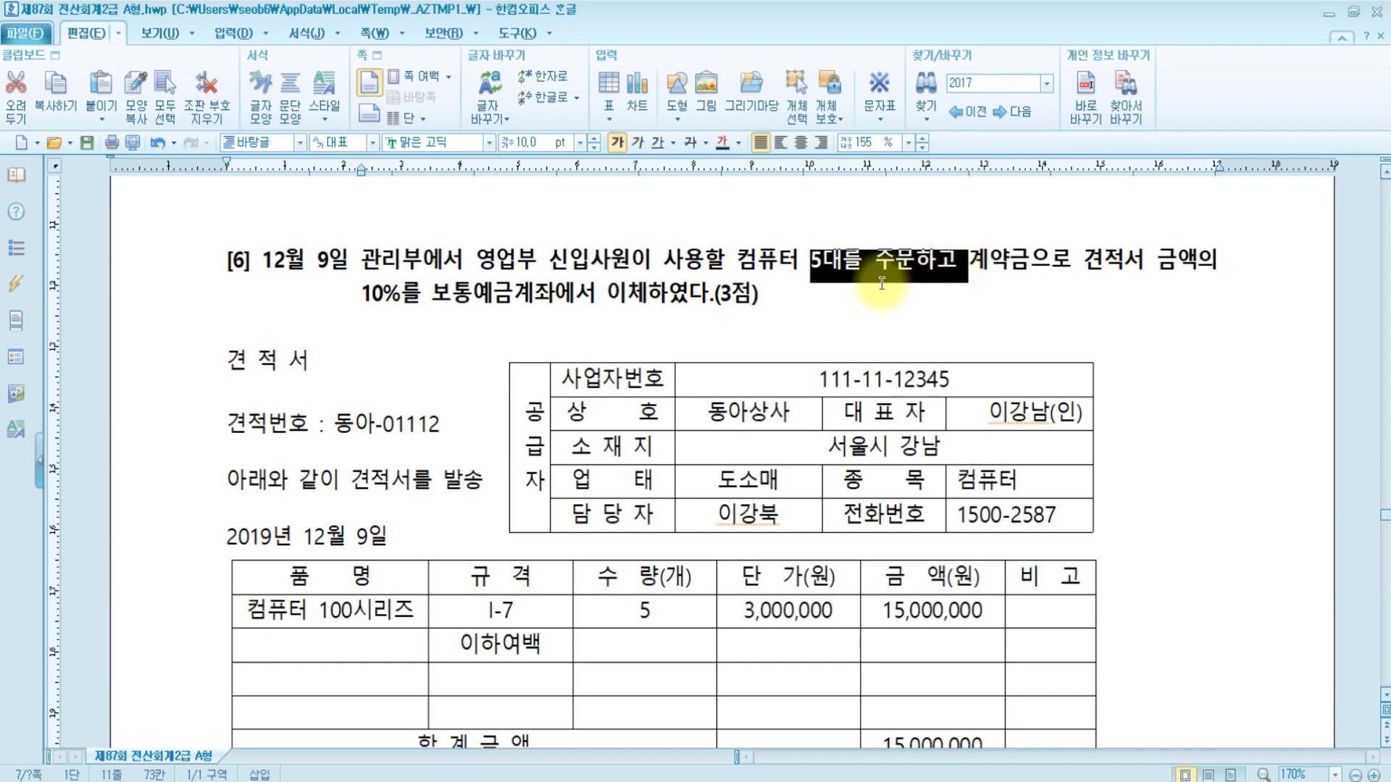
left_click(878, 294)
left_click_drag(956, 259, 330, 258)
left_click(987, 258)
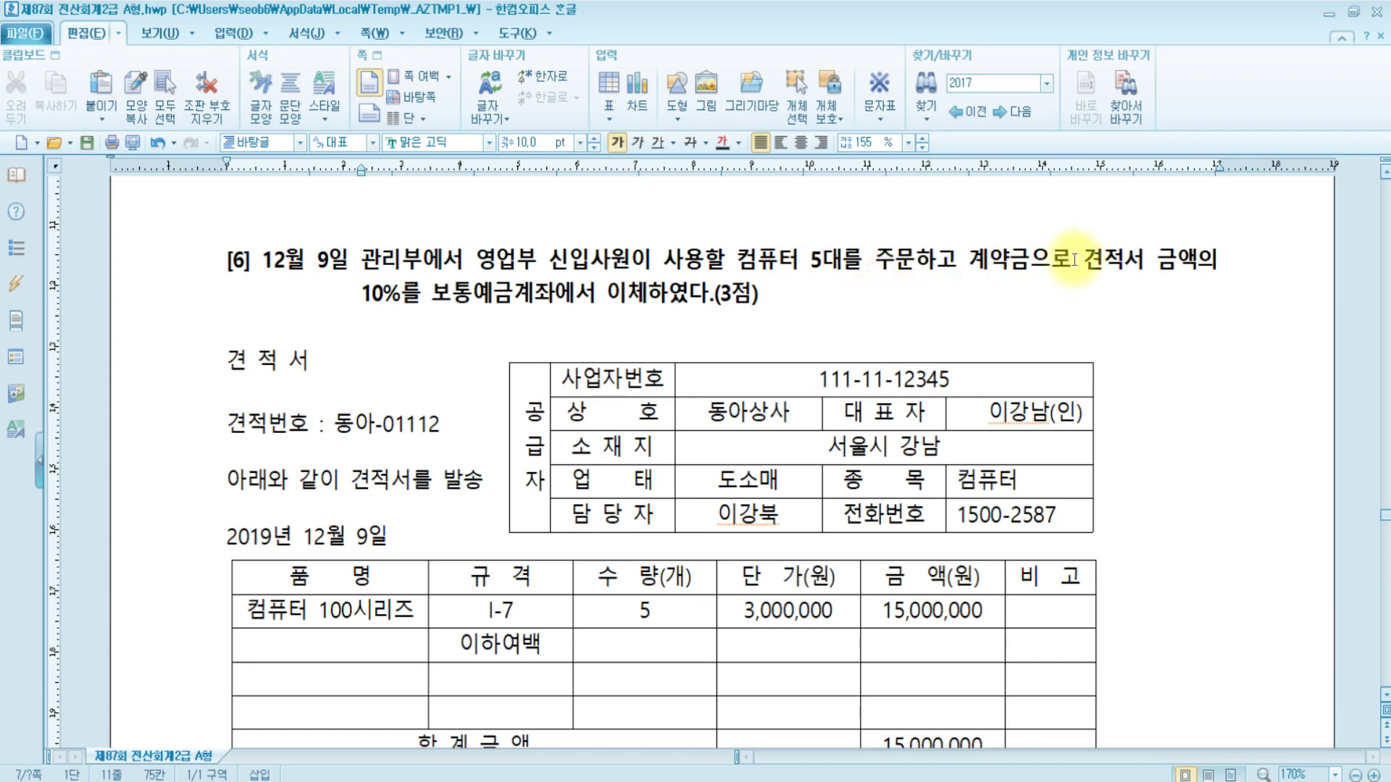
key("shift+End")
left_click_drag(362, 293, 444, 299)
Examine the estimate (견적서) below question [6], including its total amount and payment terms.
scroll(797, 350, "down", 3)
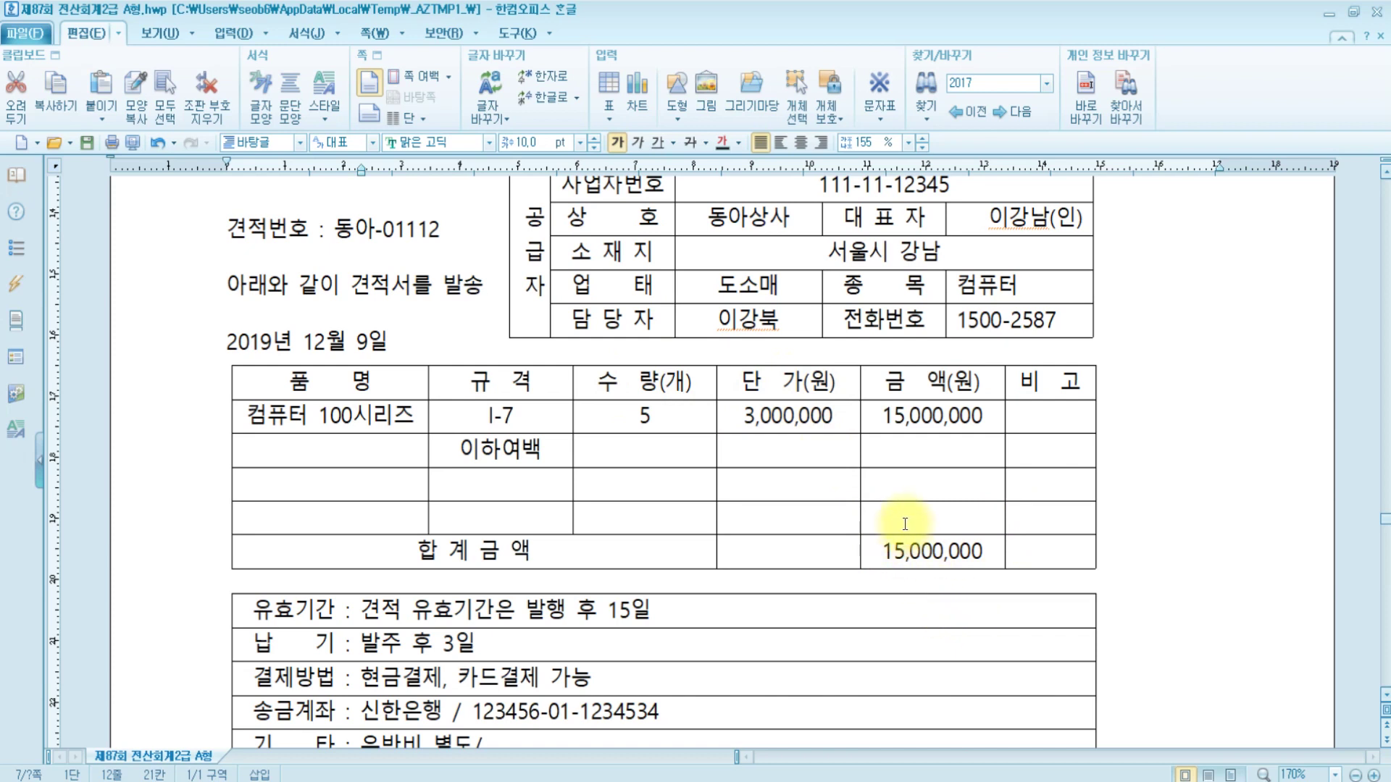
scroll(1079, 515, "down", 3)
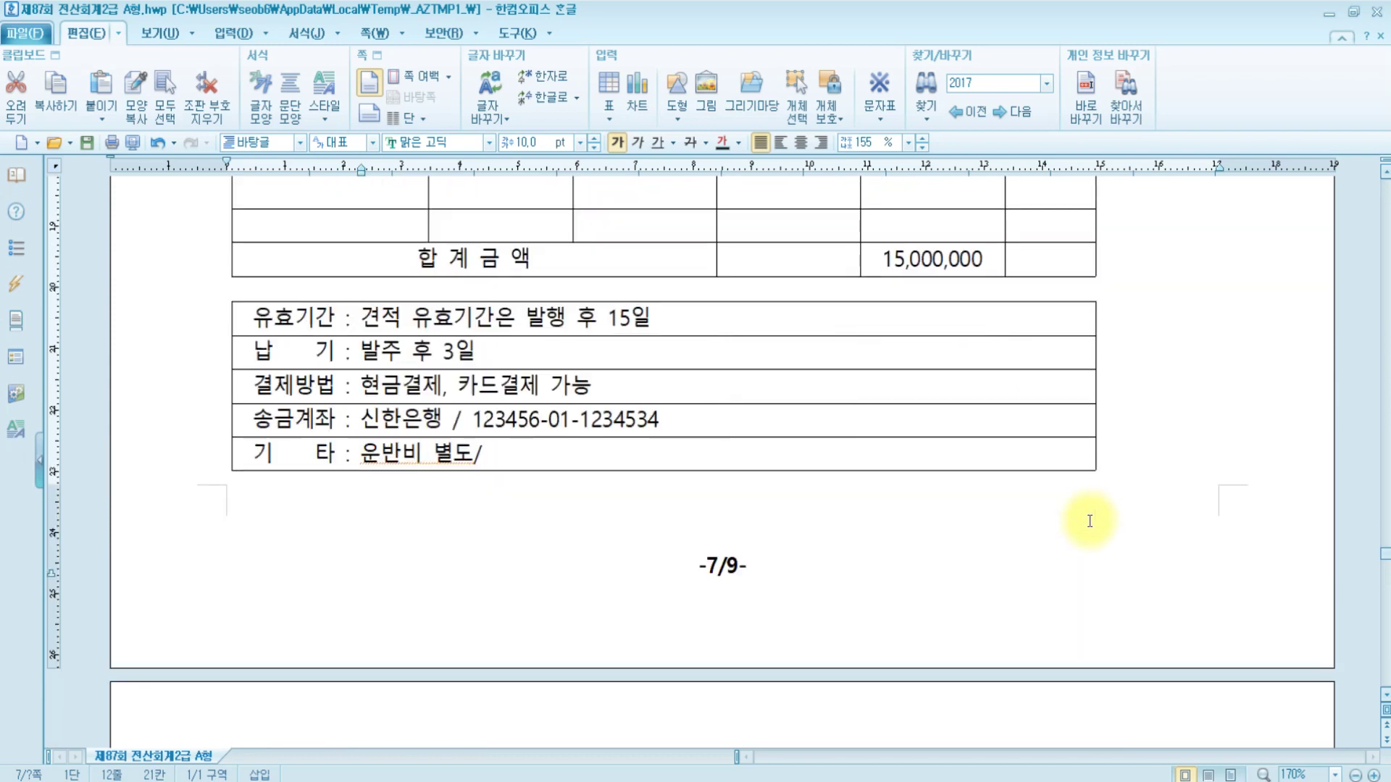
scroll(1089, 520, "down", 5)
scroll(1159, 513, "up", 9)
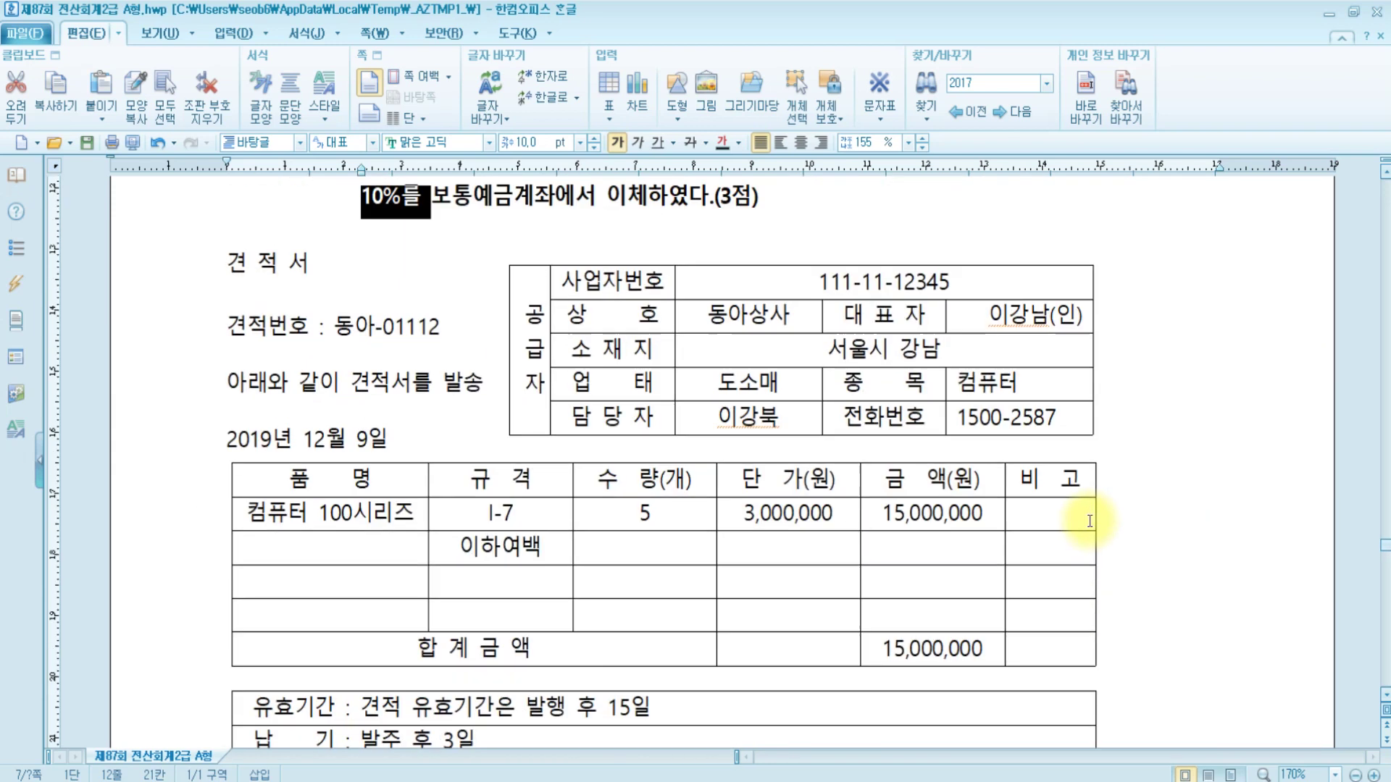
left_click_drag(877, 650, 987, 651)
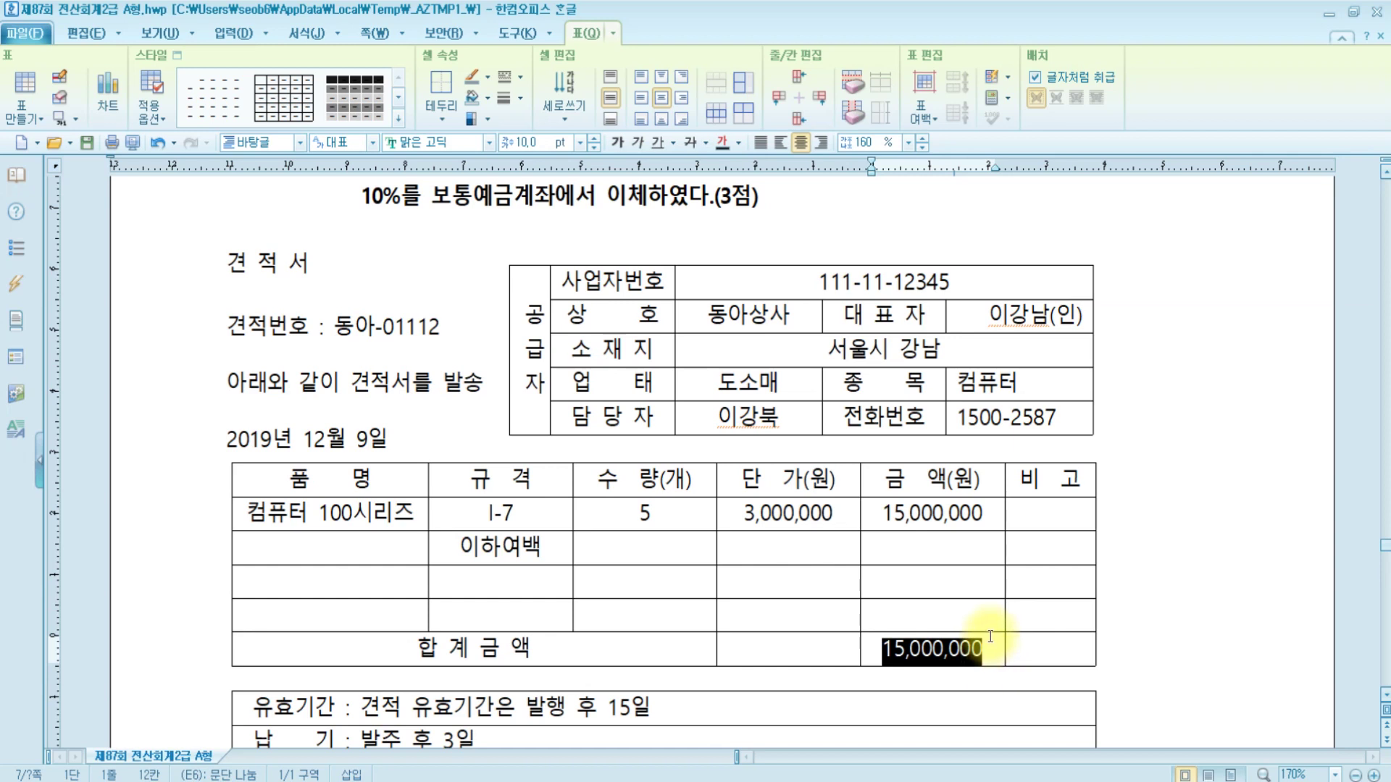
scroll(990, 636, "up", 3)
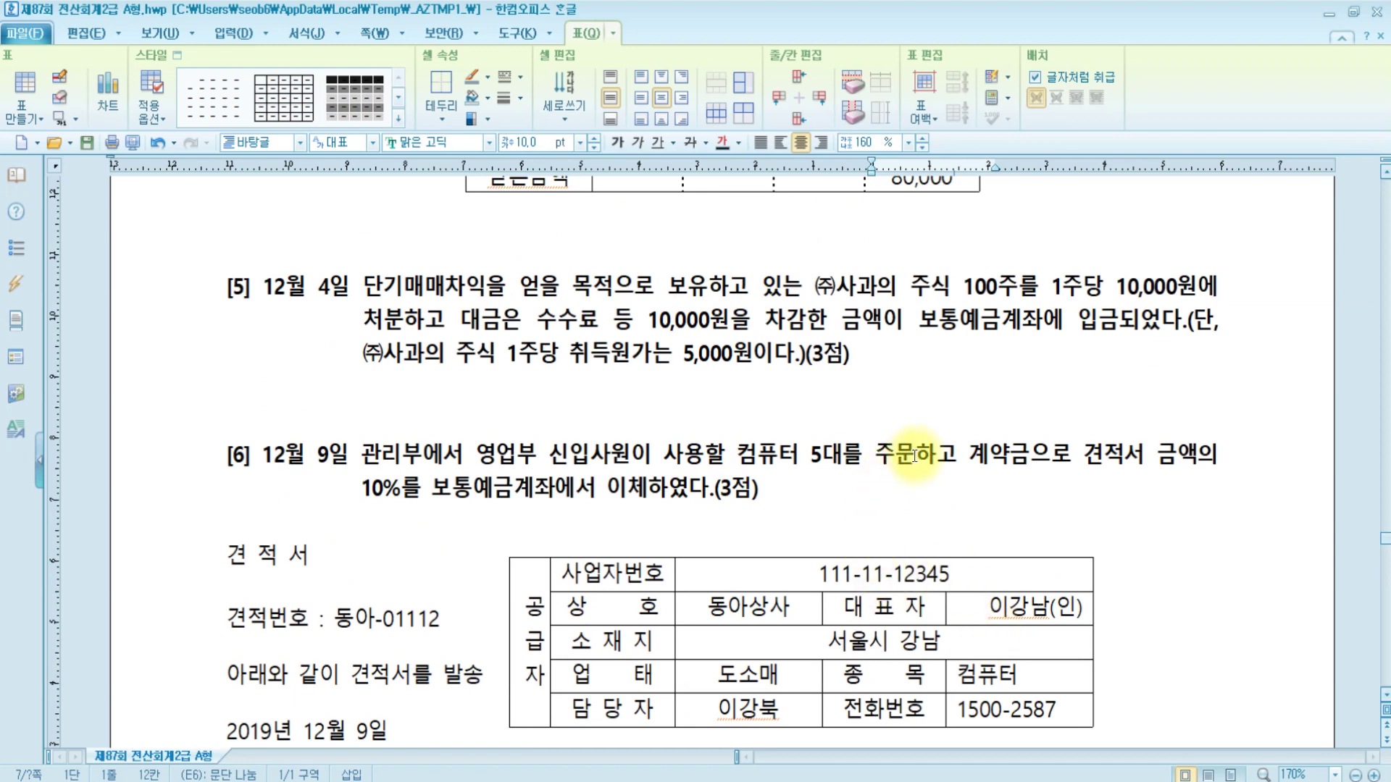
scroll(915, 454, "down", 2)
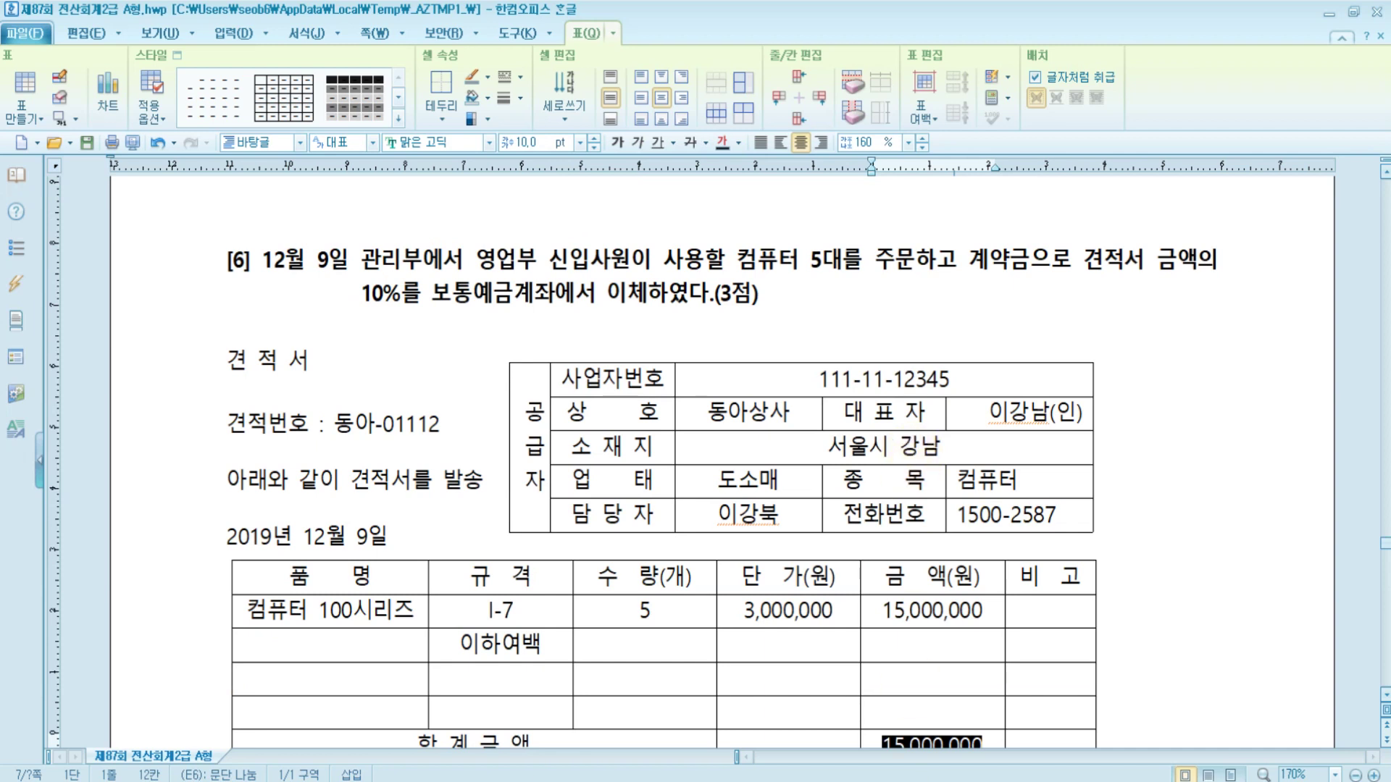
Switch to KcLep's 일반전표입력 window, leave the December 4 voucher and set the voucher date to December 9.
key("alt+Tab")
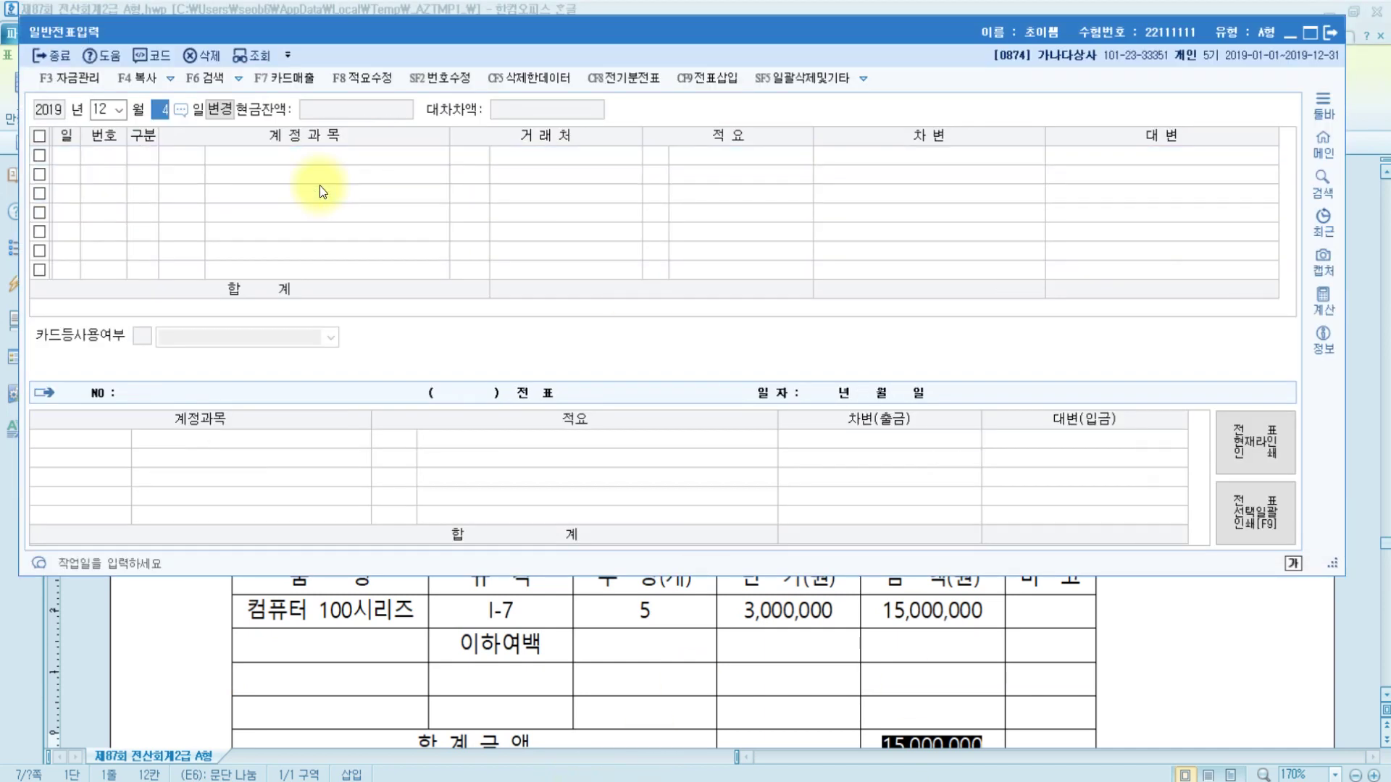
type("94")
key("Return")
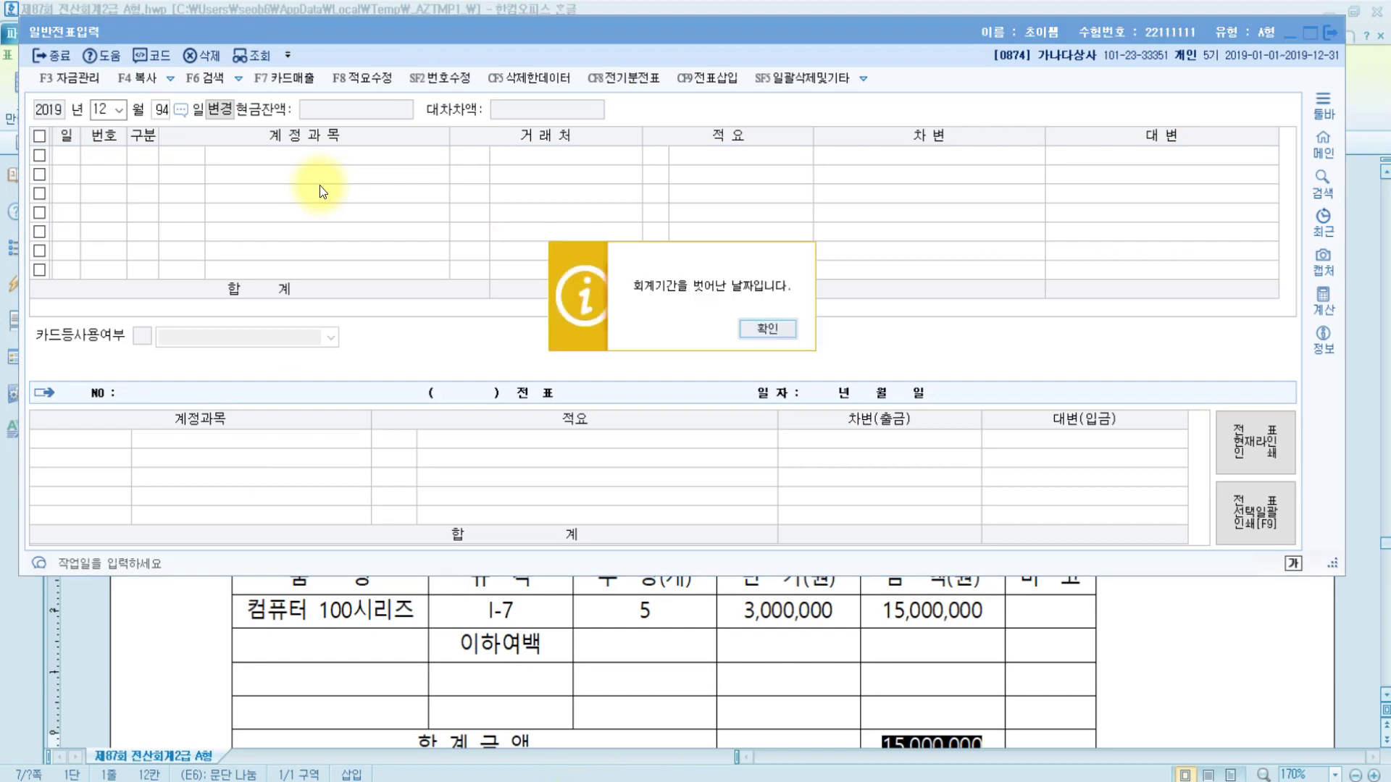
key("Return")
type("9")
key("Return")
Enter a credit (대변) line for 보통예금 with an amount of 1,500,000 in the December 9 voucher.
type("4")
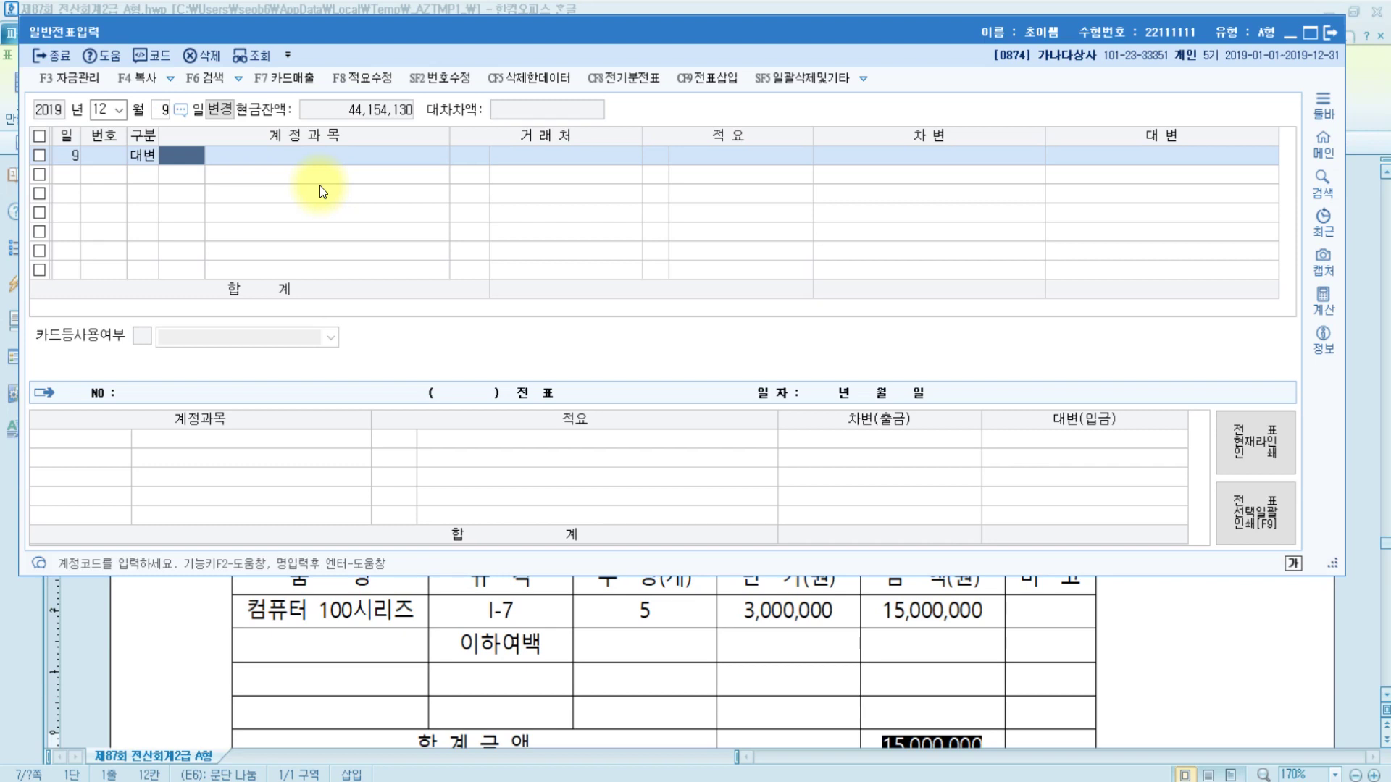
left_click(1144, 662)
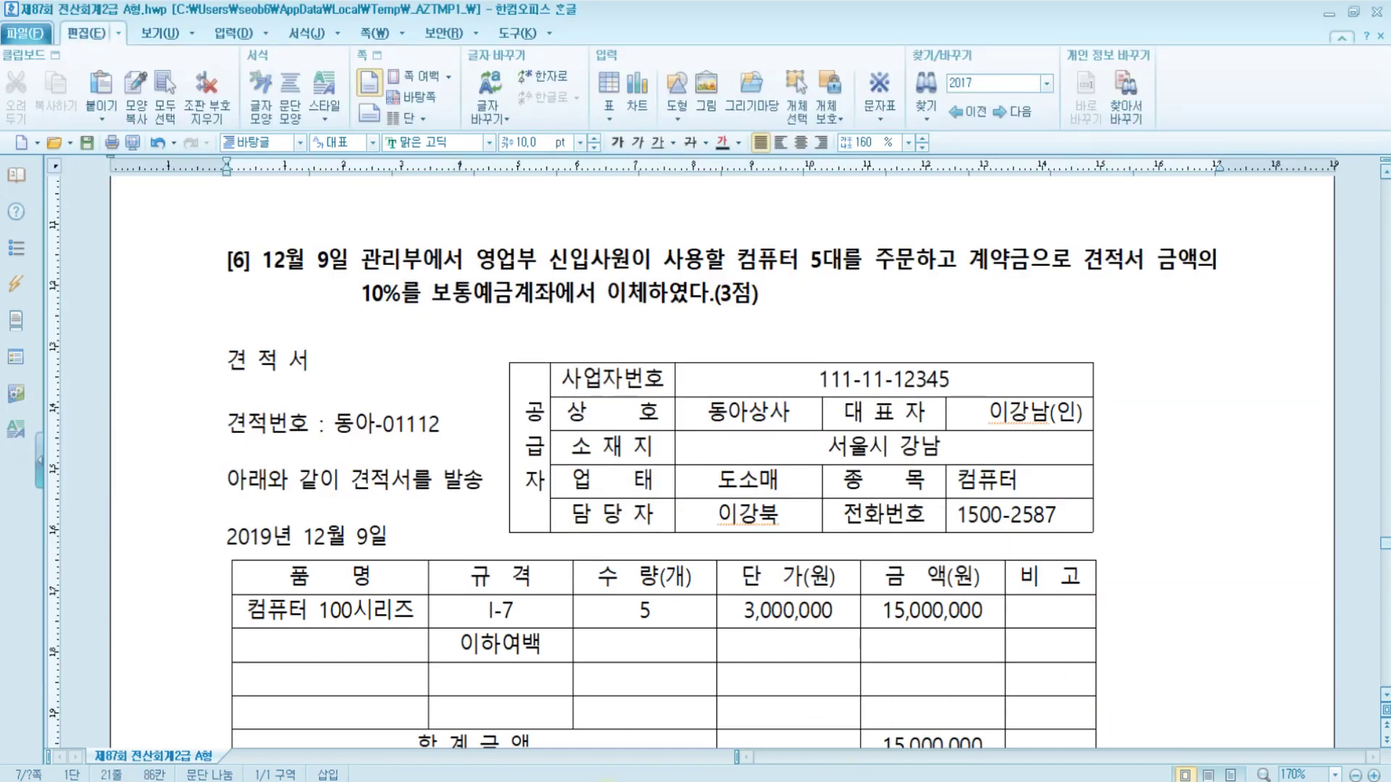
key("alt+Tab")
type("보통예")
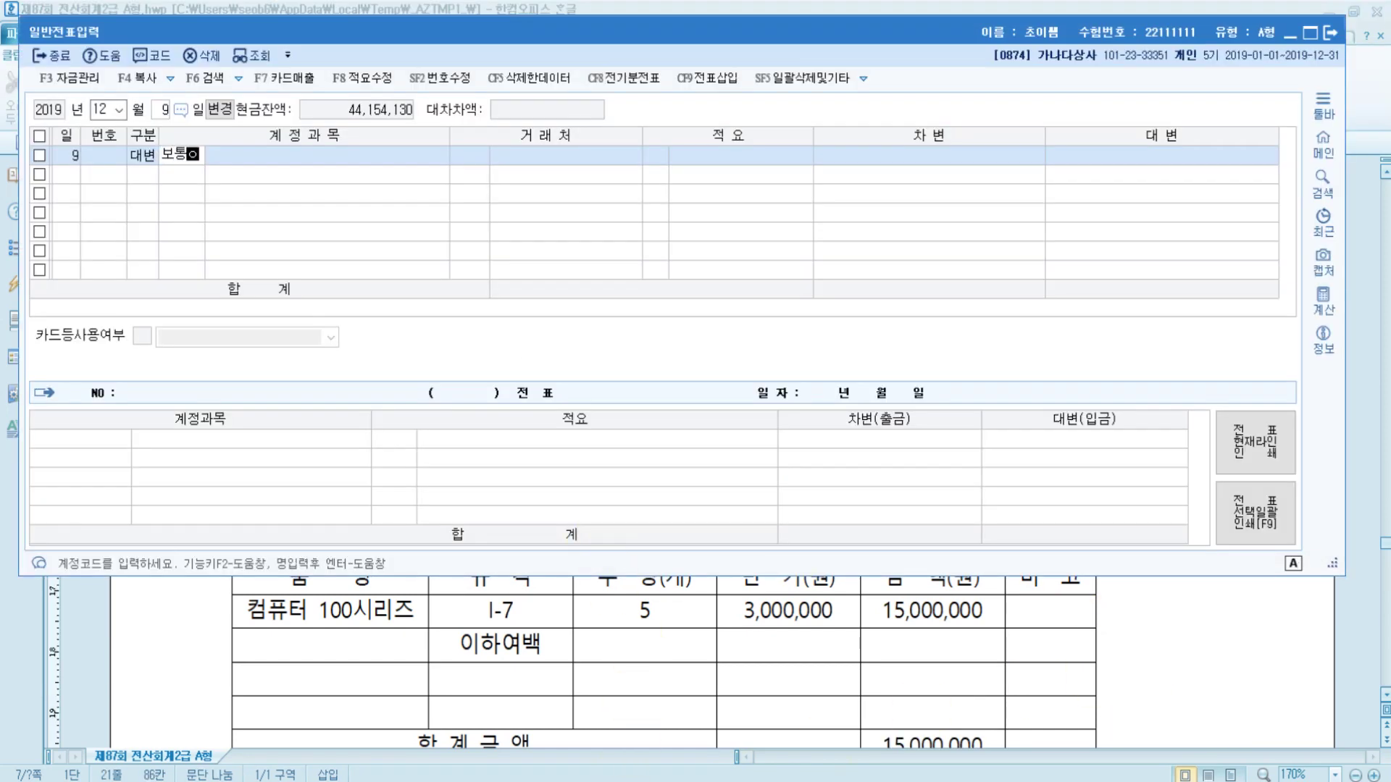
key("Return")
key("Return")
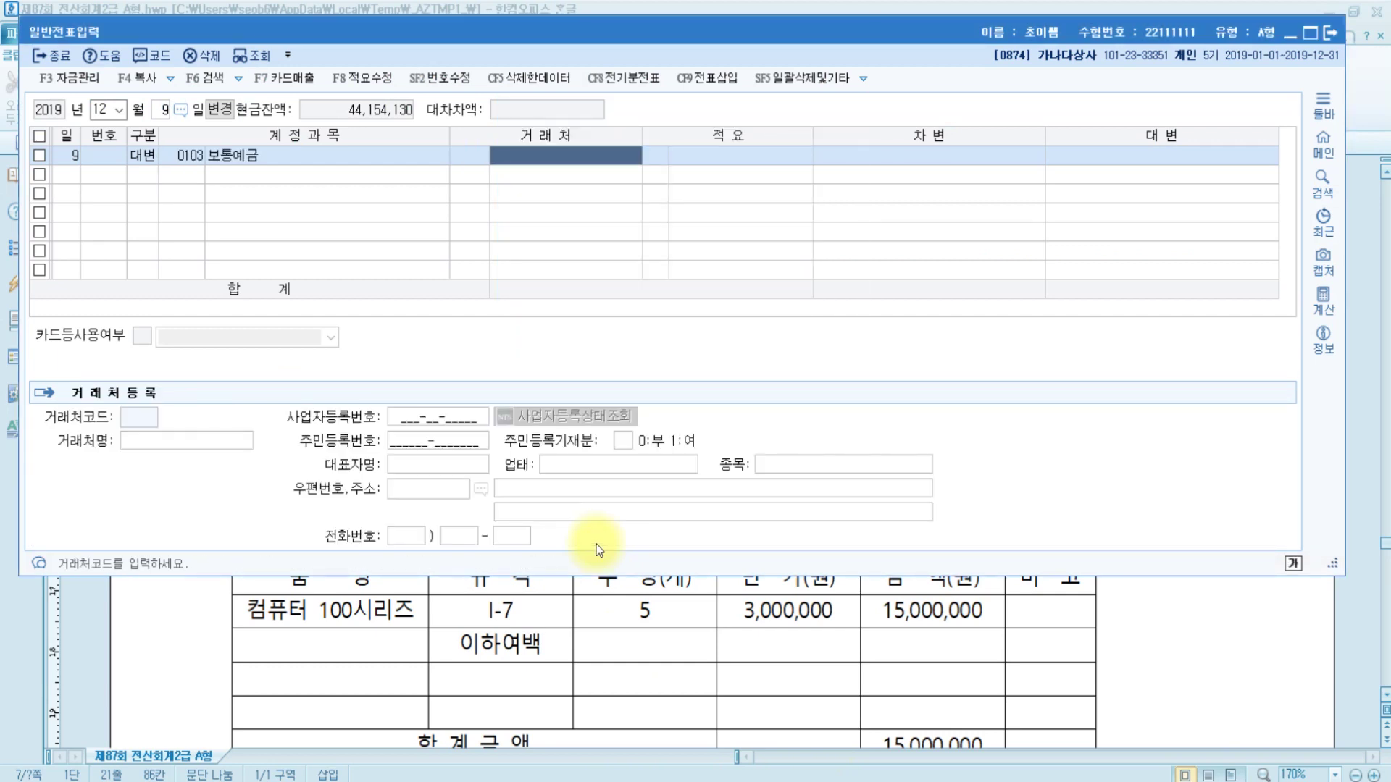
key("Return")
key("Return")
type("1500000")
key("Return")
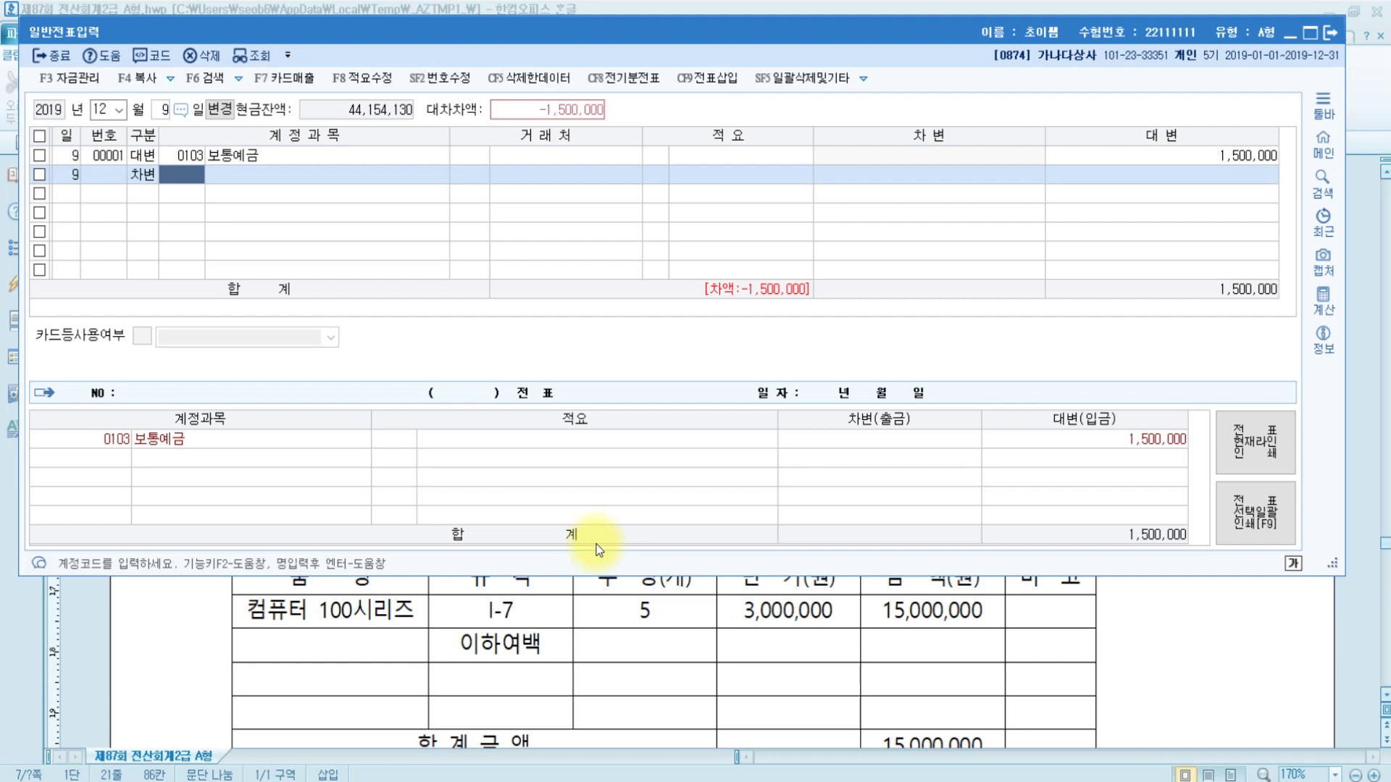
Add a debit (차변) line for 선급금 of 1,500,000 with 동아상사 as the trading partner, checking the supplier in the exam document.
type("선급금")
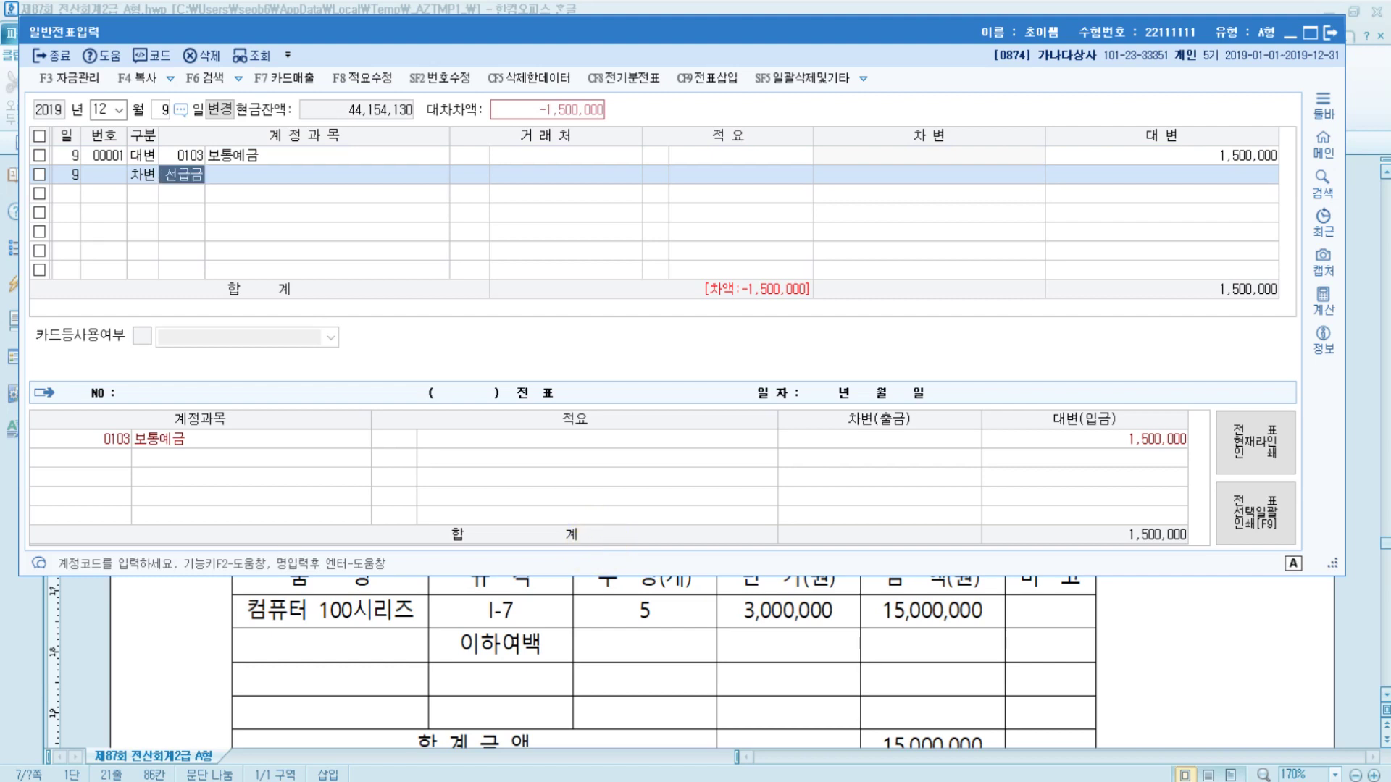
key("Return")
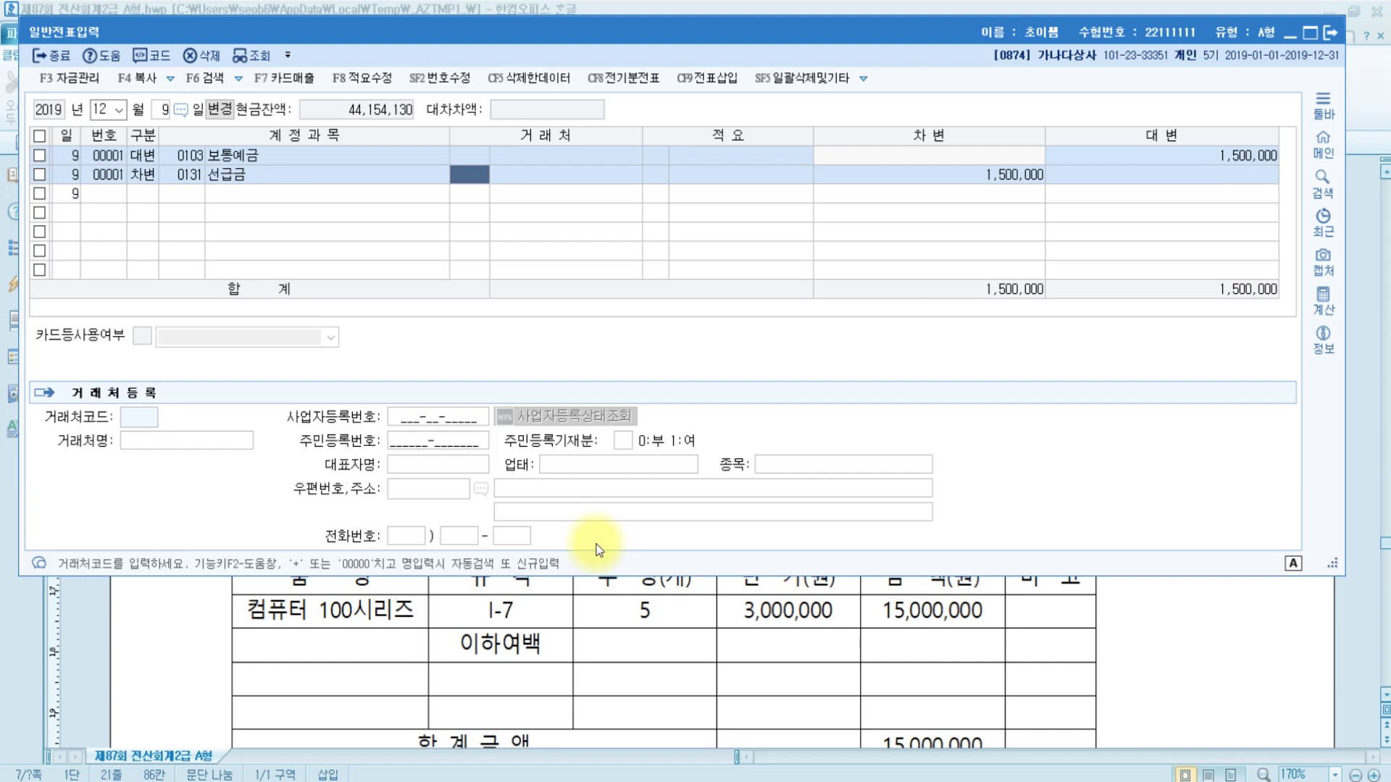
left_click(837, 703)
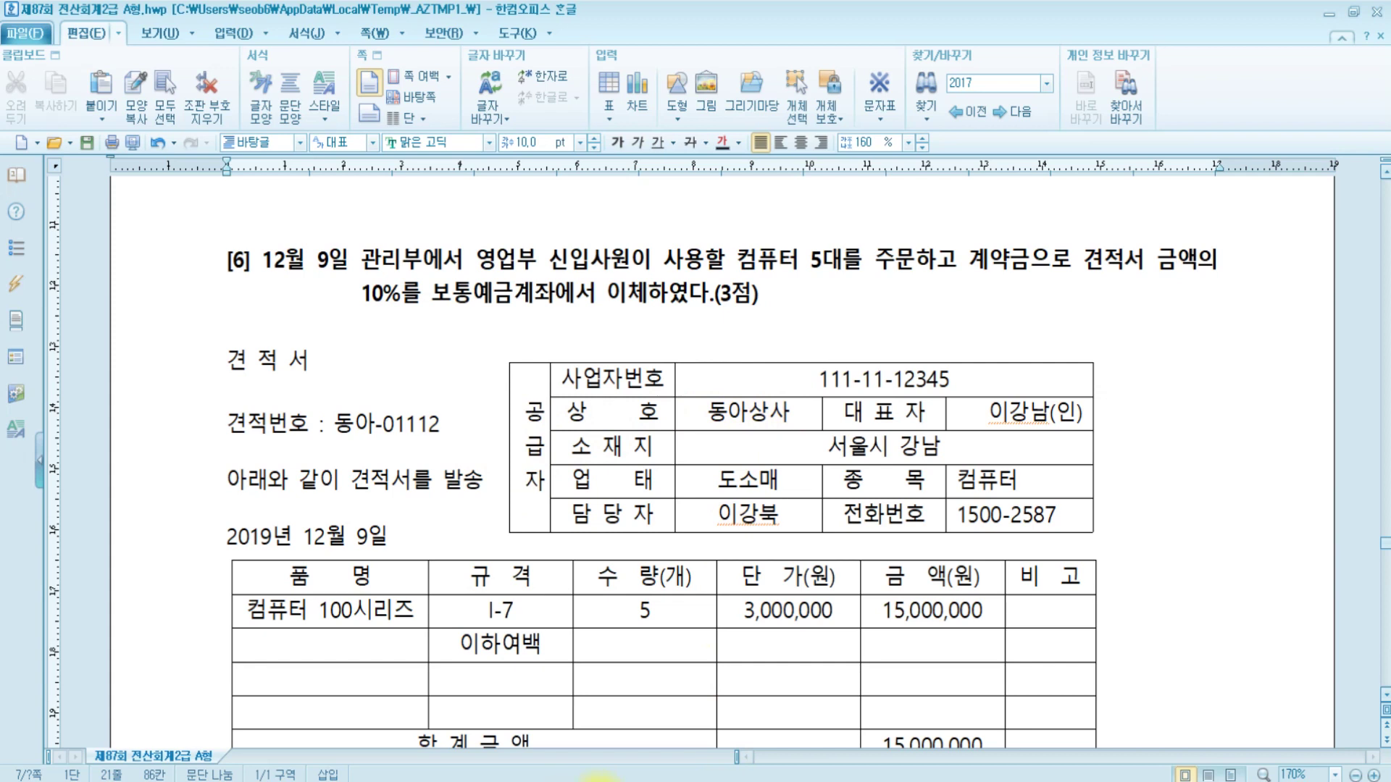
left_click(598, 781)
type("ㄱ")
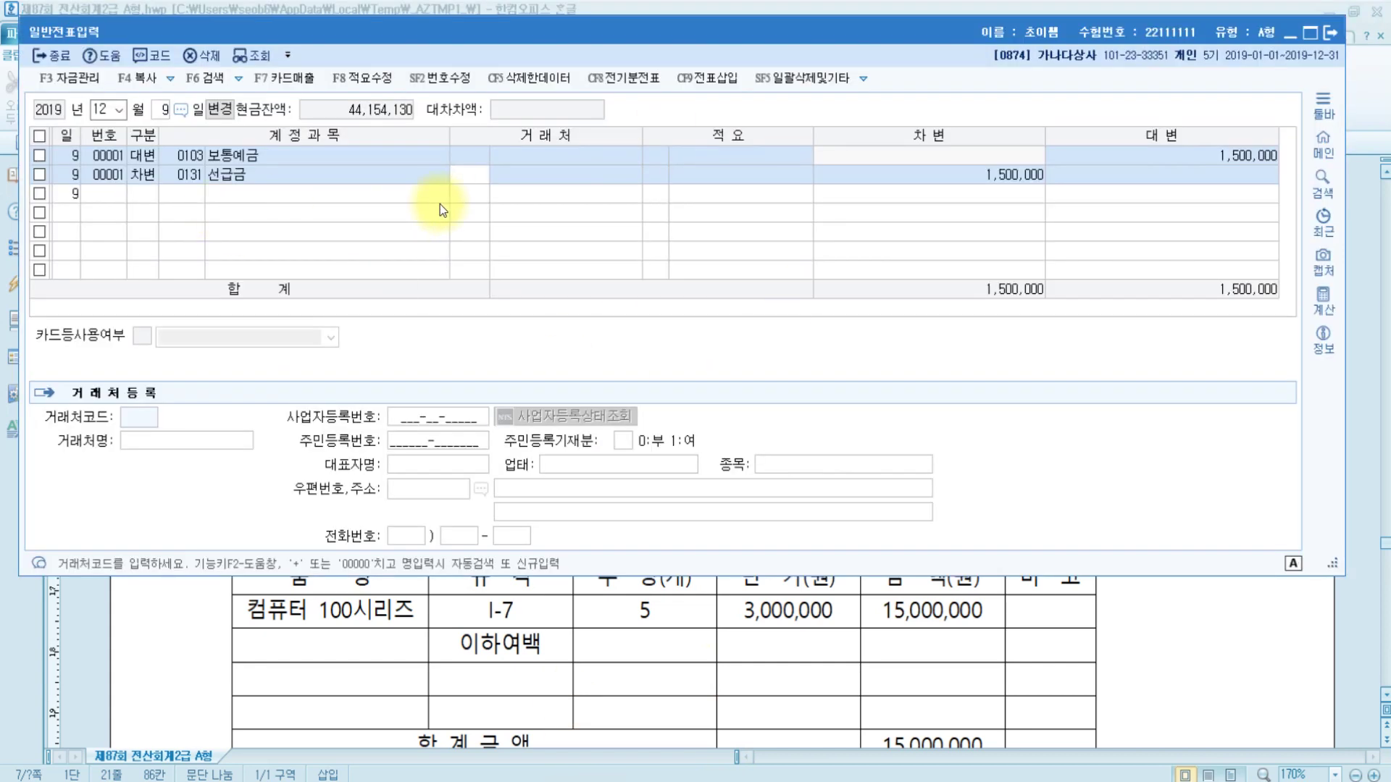
type("ㅇ애")
key("Return")
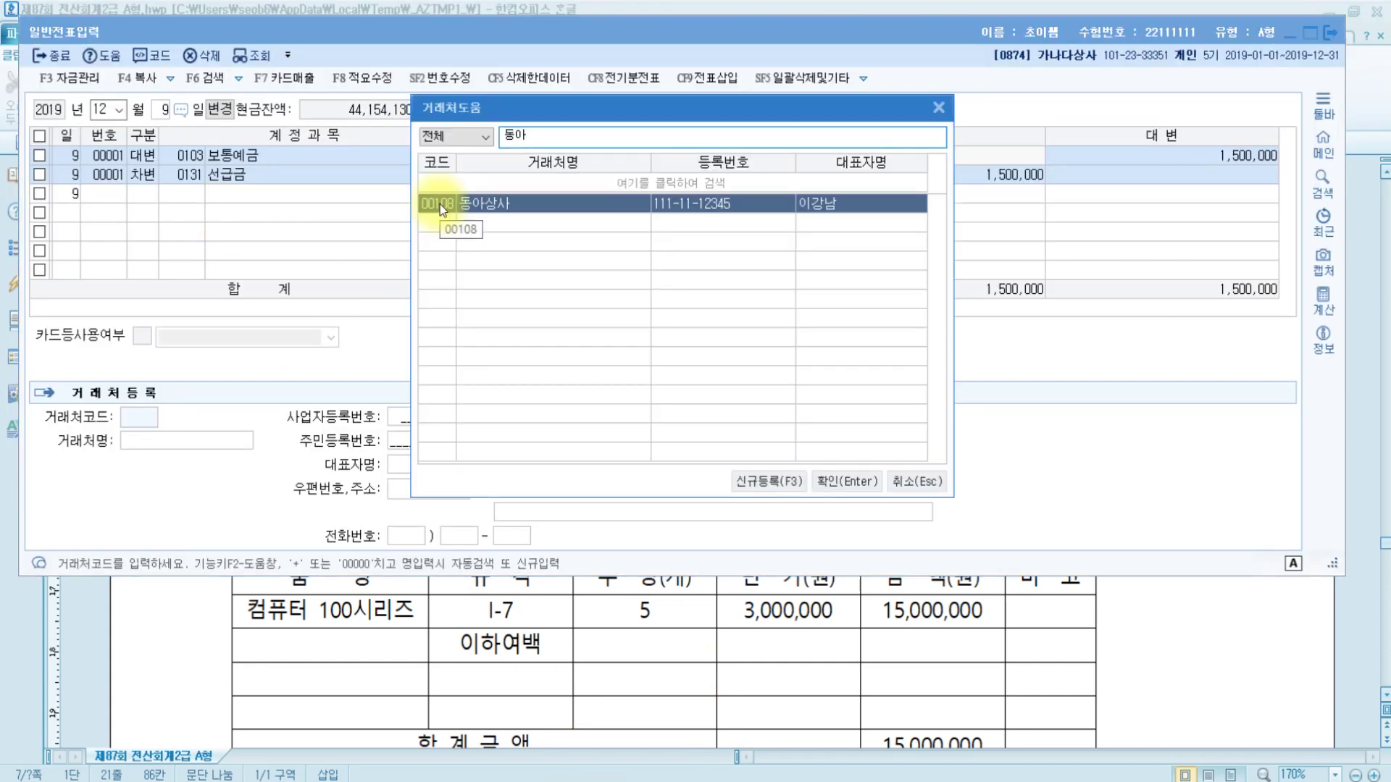
left_click(824, 486)
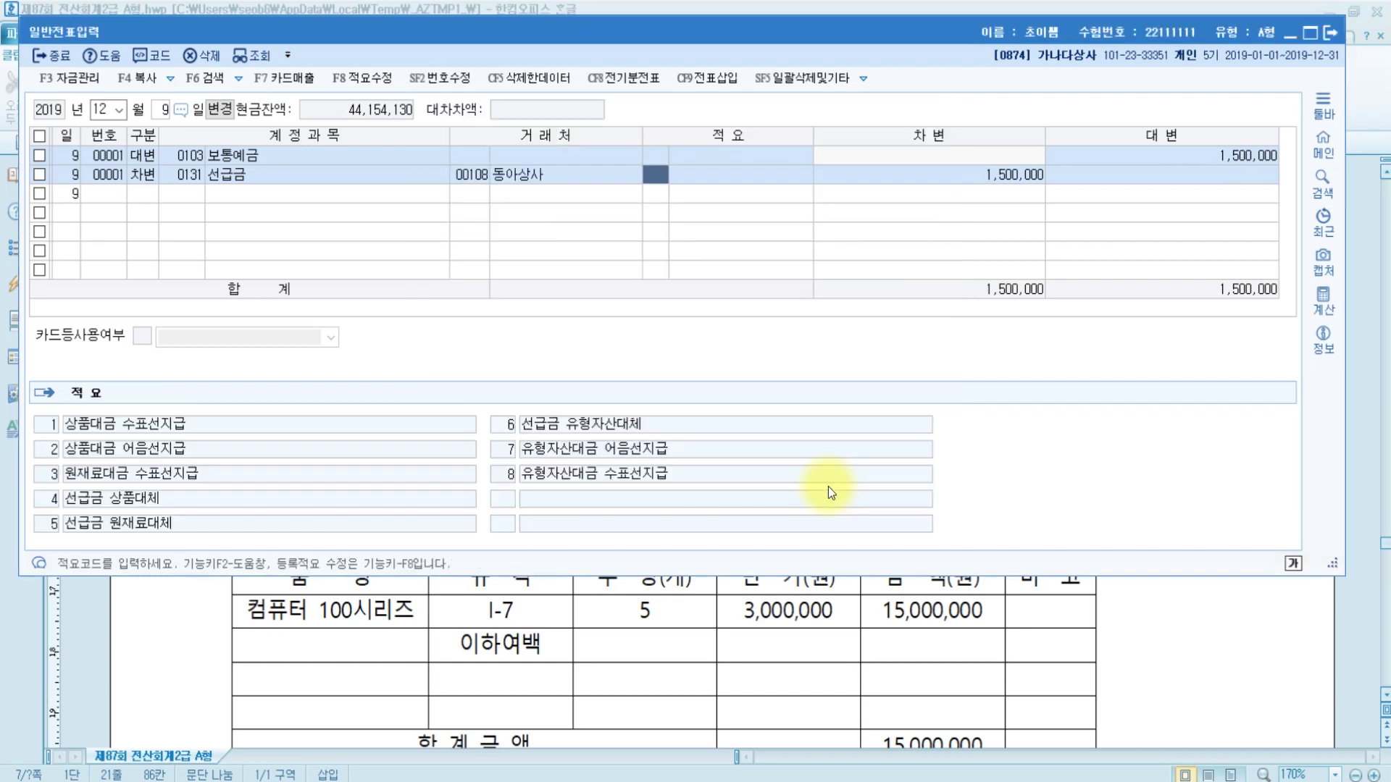
Leave the December 9 voucher, switch to the exam document and examine question [7] about the December 14 cash discrepancy.
left_click(998, 181)
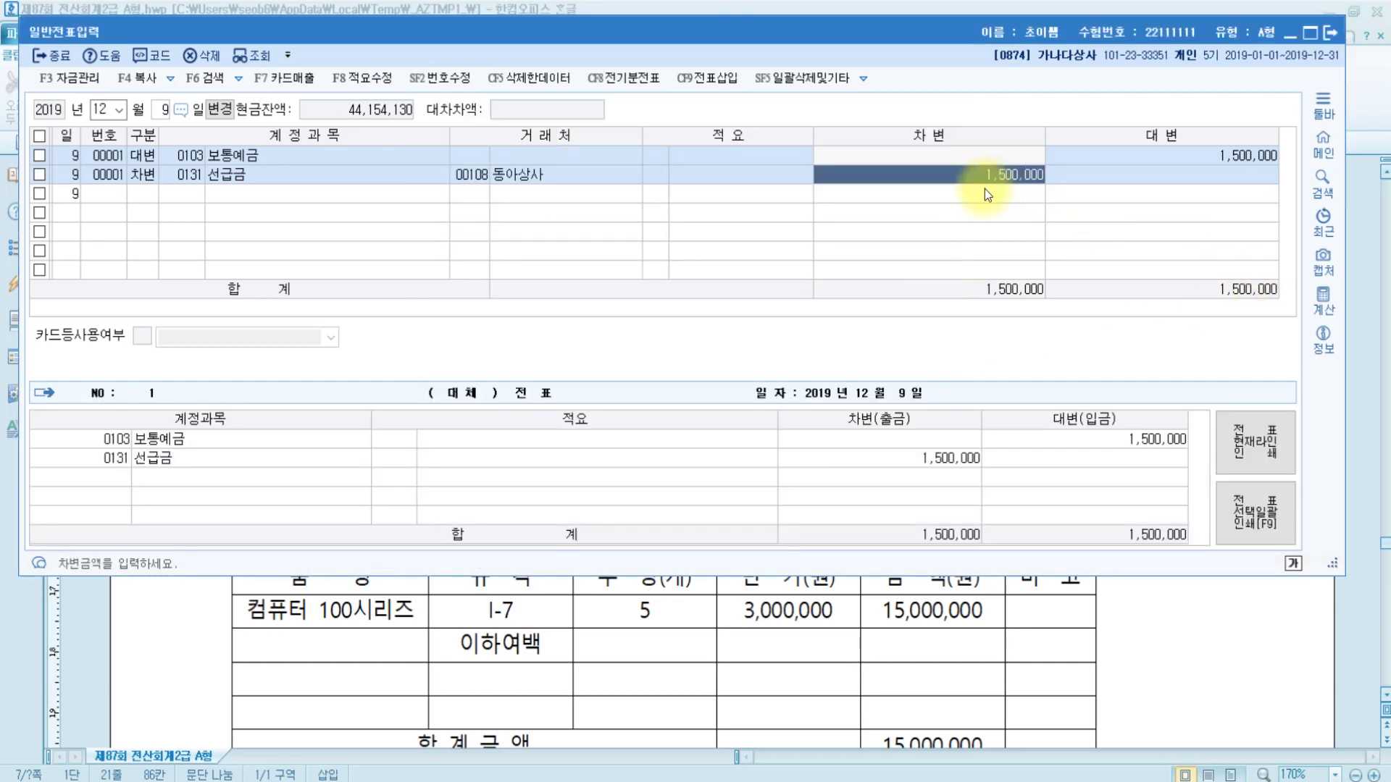
left_click(1108, 658)
scroll(1115, 668, "down", 10)
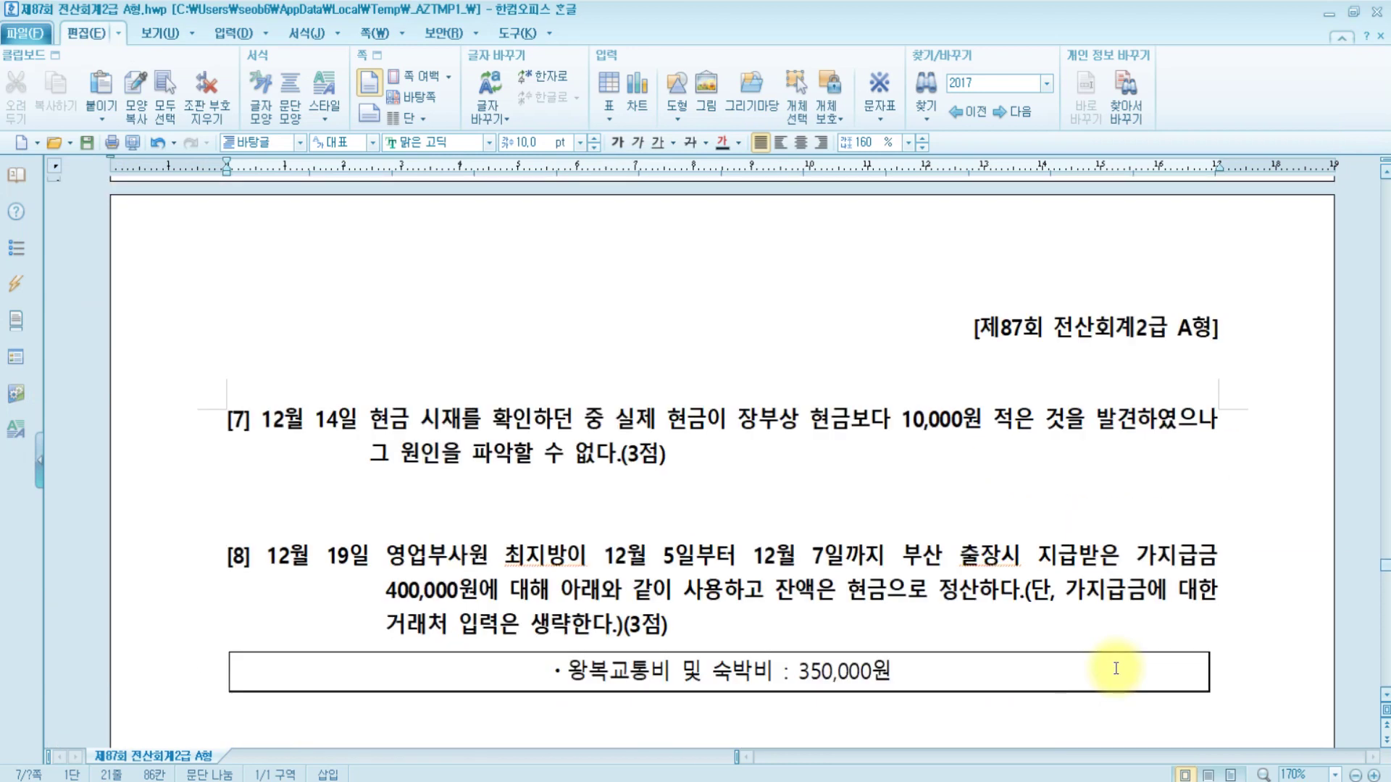
scroll(1116, 668, "down", 2)
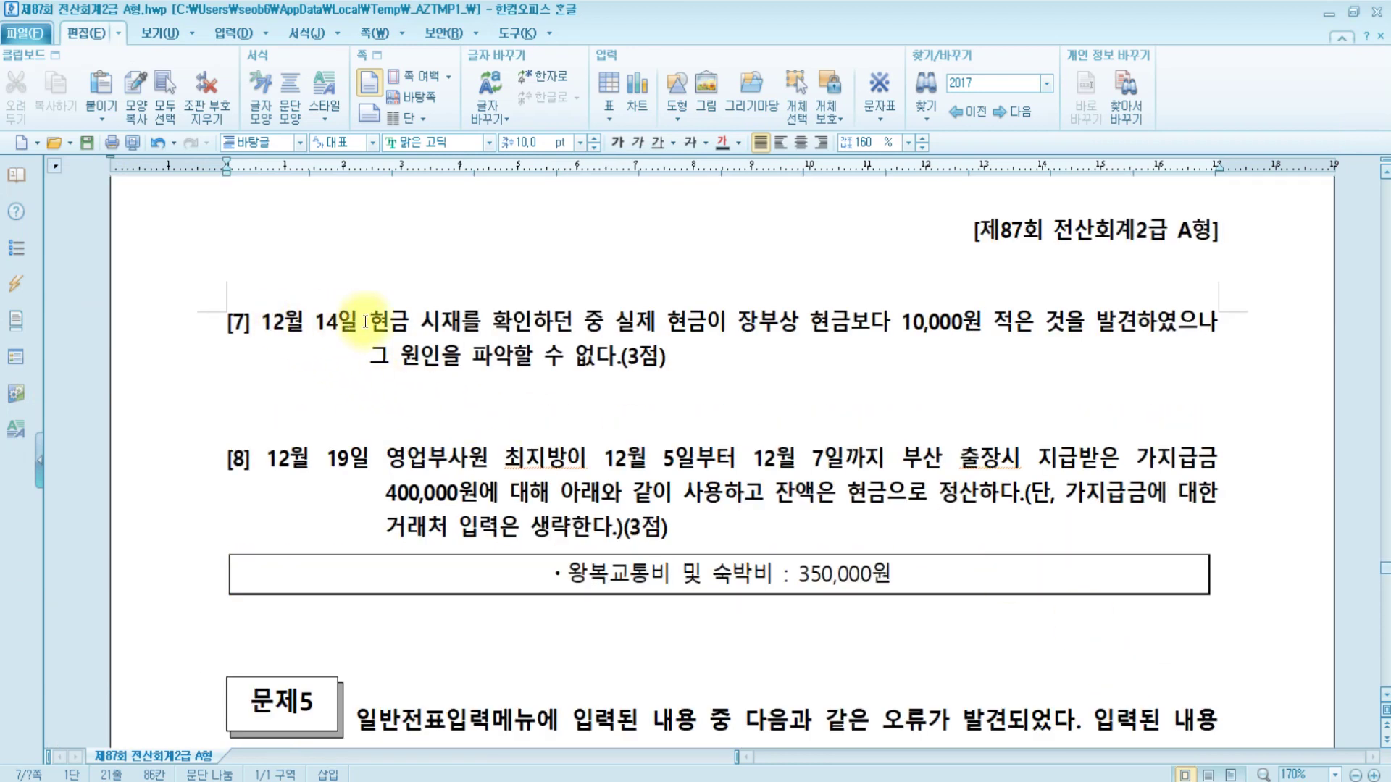
left_click_drag(614, 321, 707, 321)
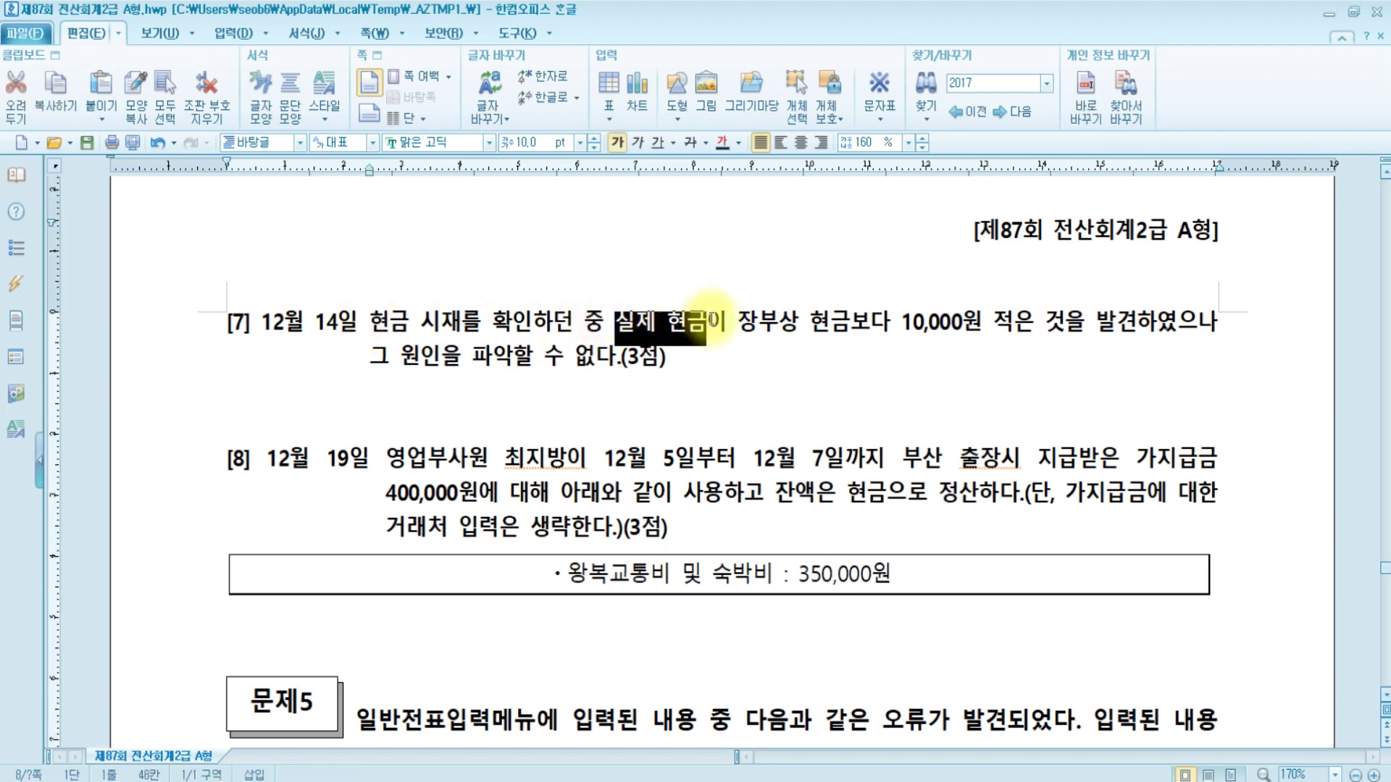
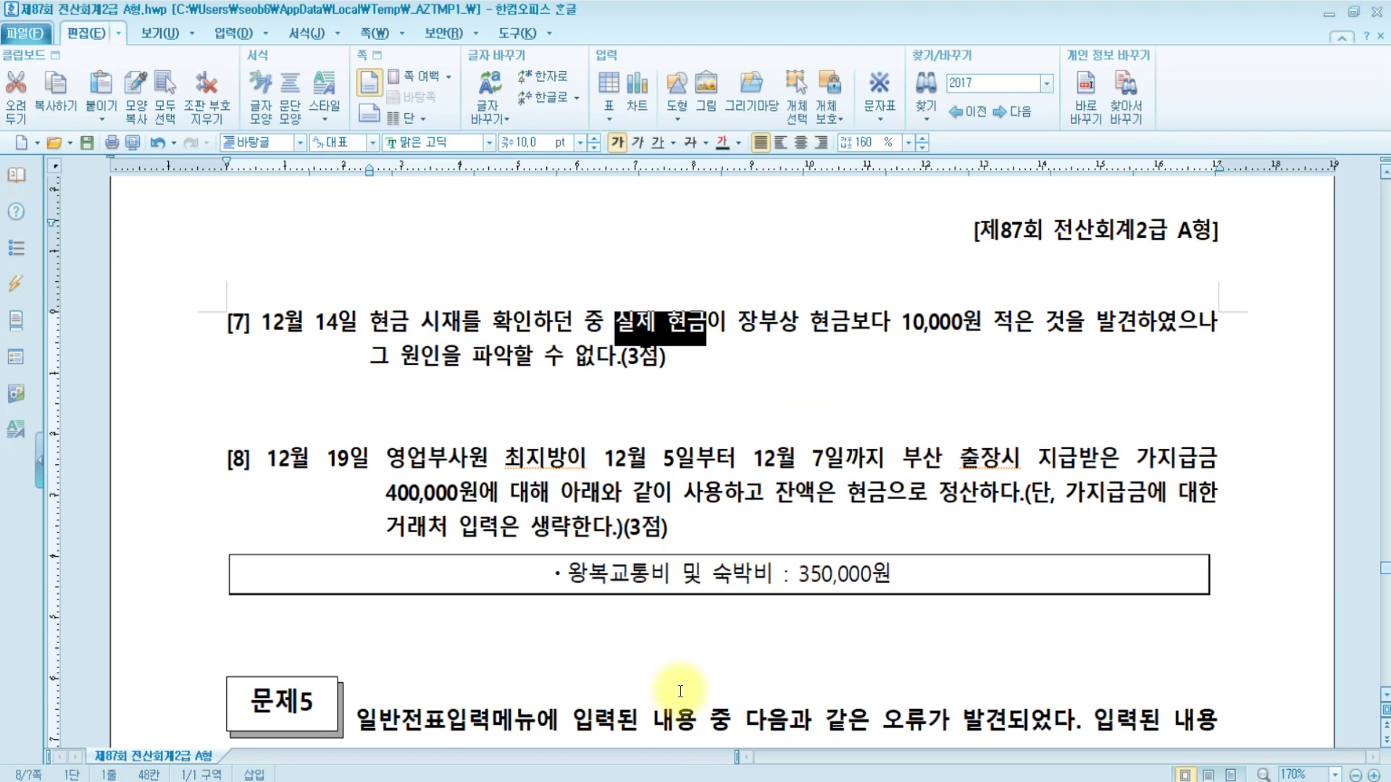
Switch to KcLep's 일반전표입력 window and set the voucher date to December 14.
left_click(600, 781)
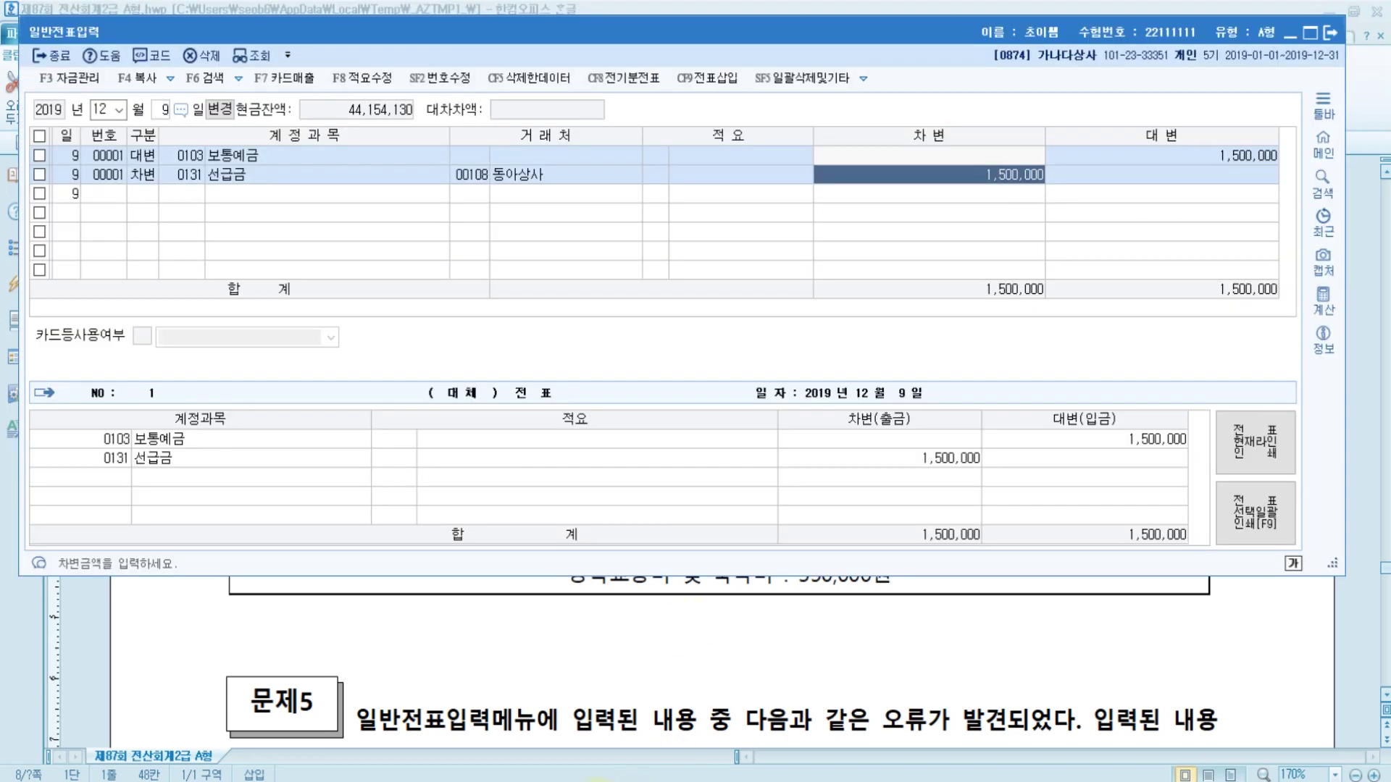
left_click(163, 110)
type("14")
key("Return")
Enter a credit (대변) line for 현금 with an amount of 10,000 in the December 14 voucher.
type("4")
key("Return")
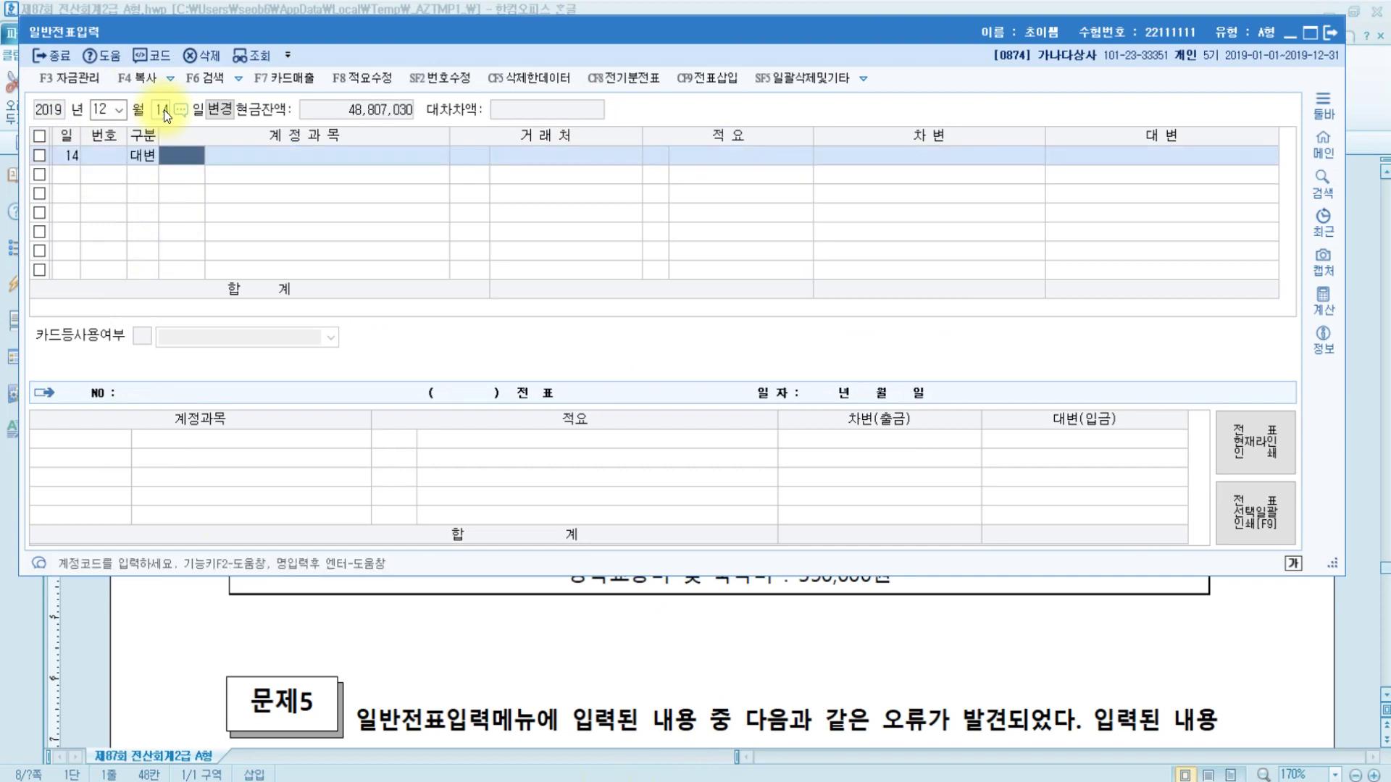
type("101")
key("Return")
key("Return")
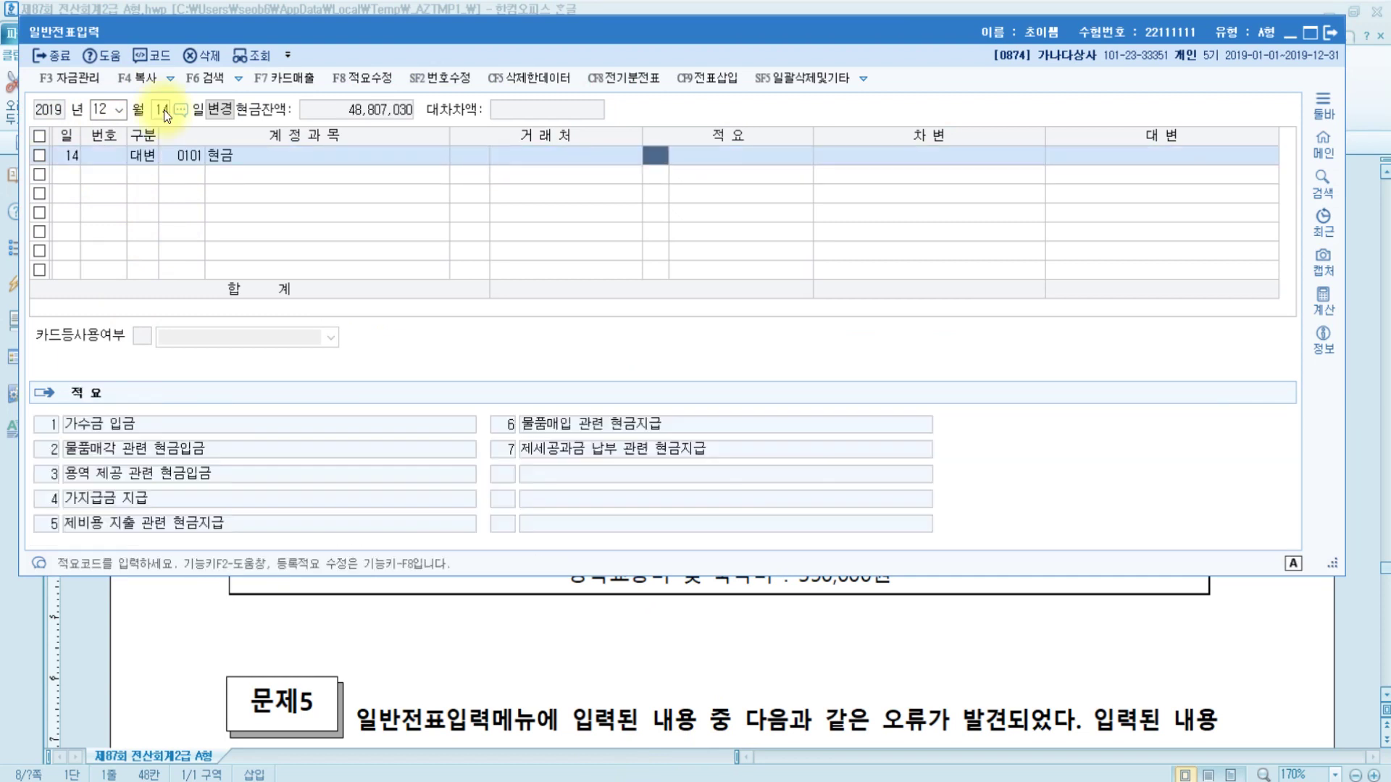
key("Return")
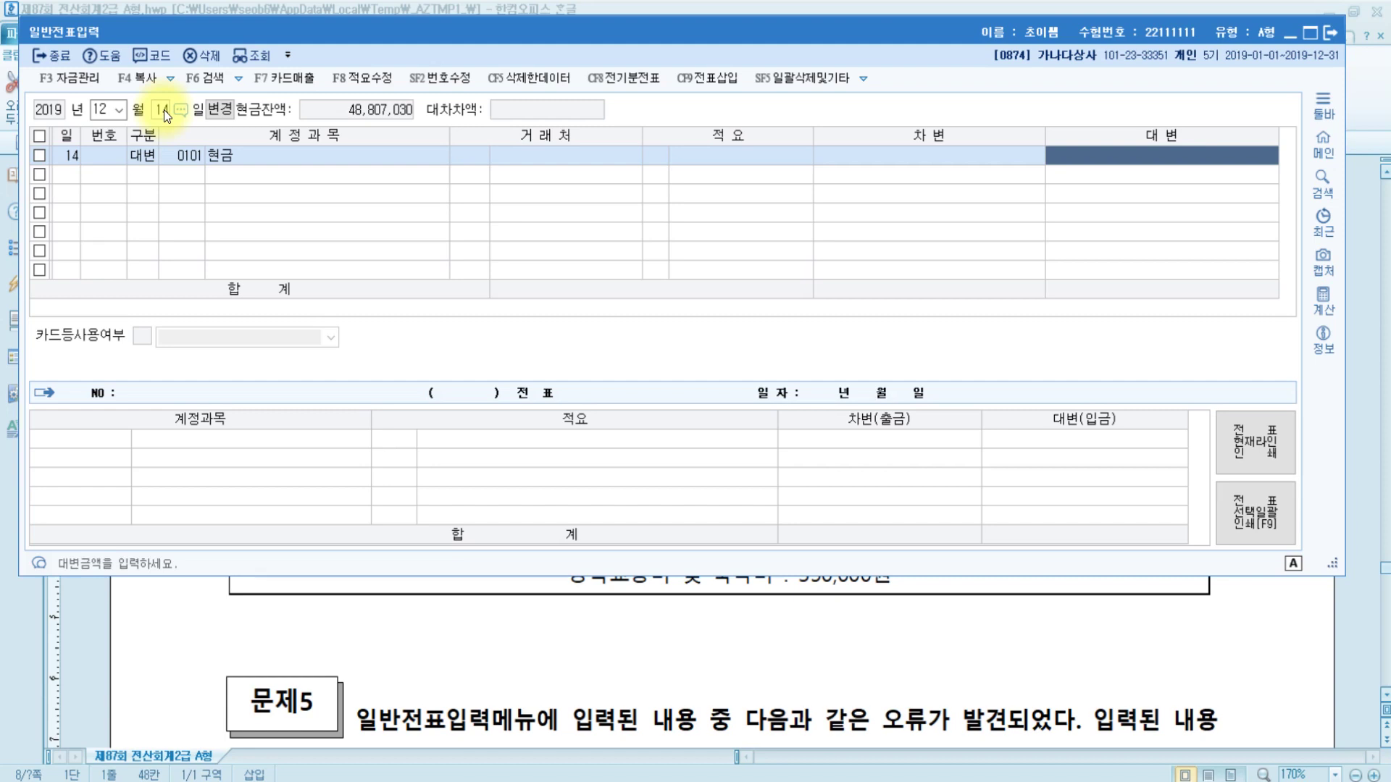
type("100000")
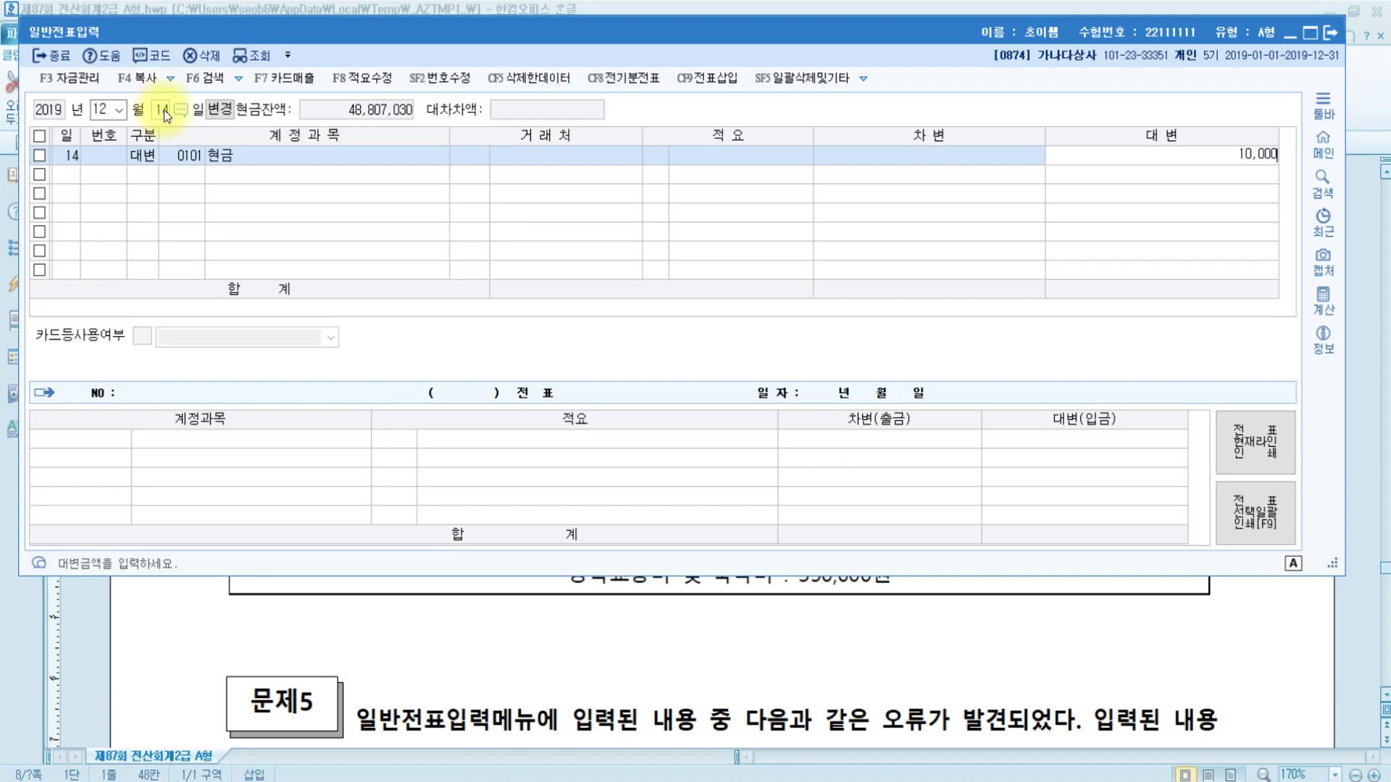
key("Return")
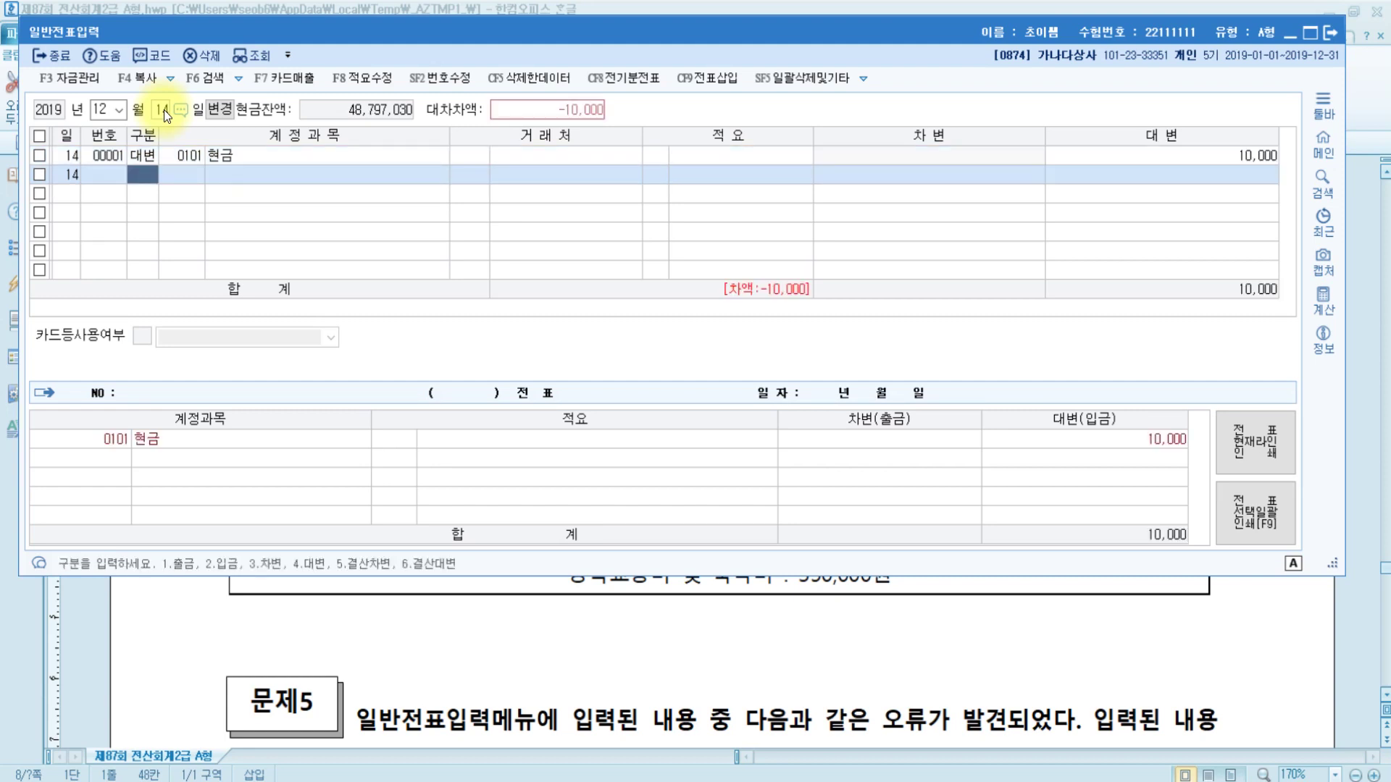
Add a debit (차변) line of 10,000 with the account 현금 to the December 14 voucher.
type("3")
key("Return")
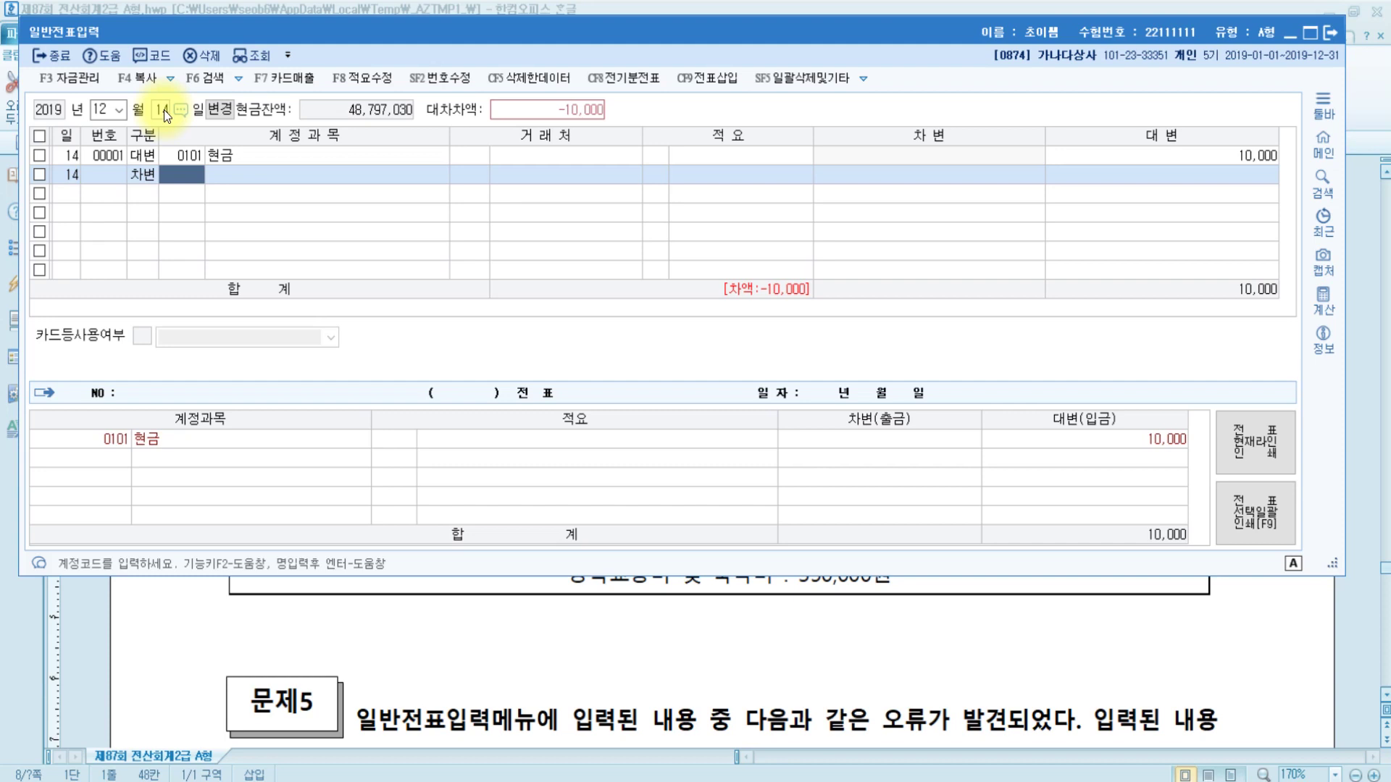
type("101")
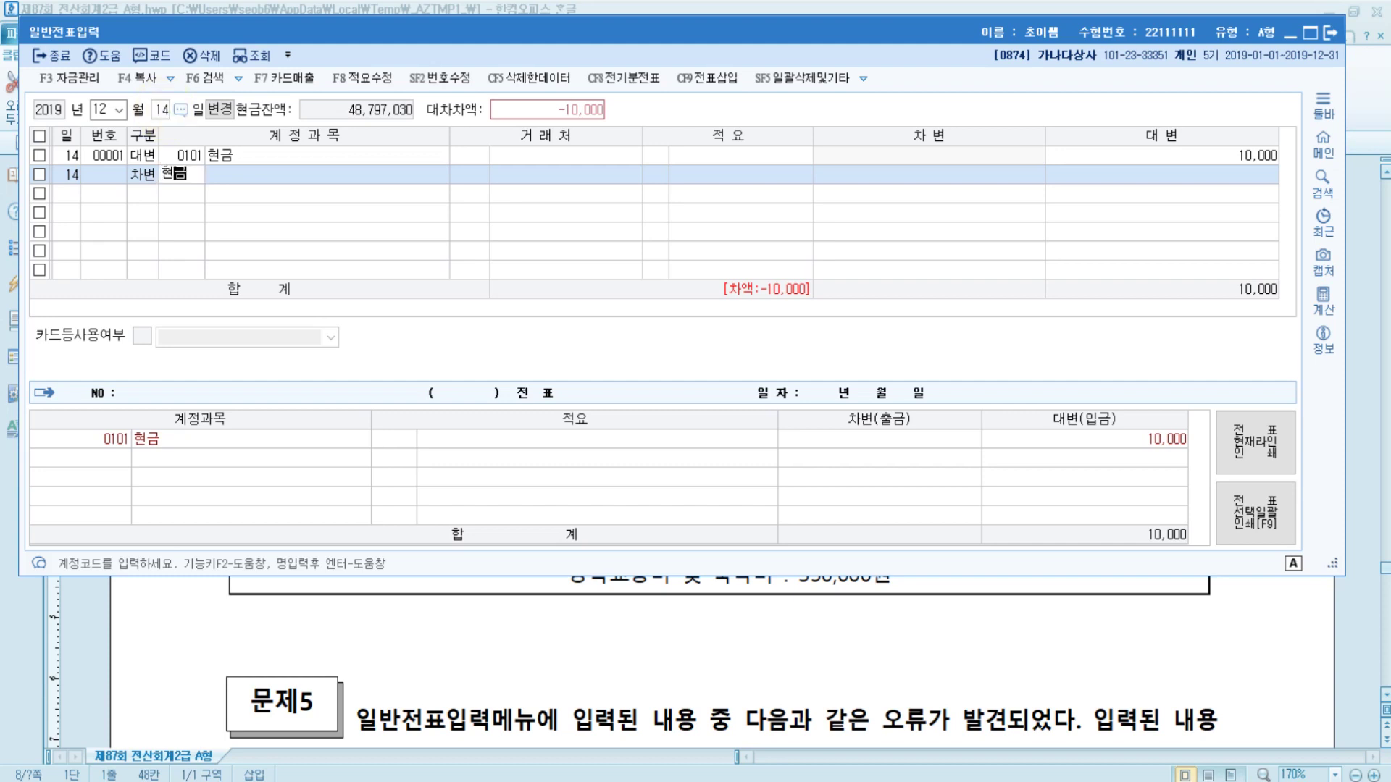
key("Return")
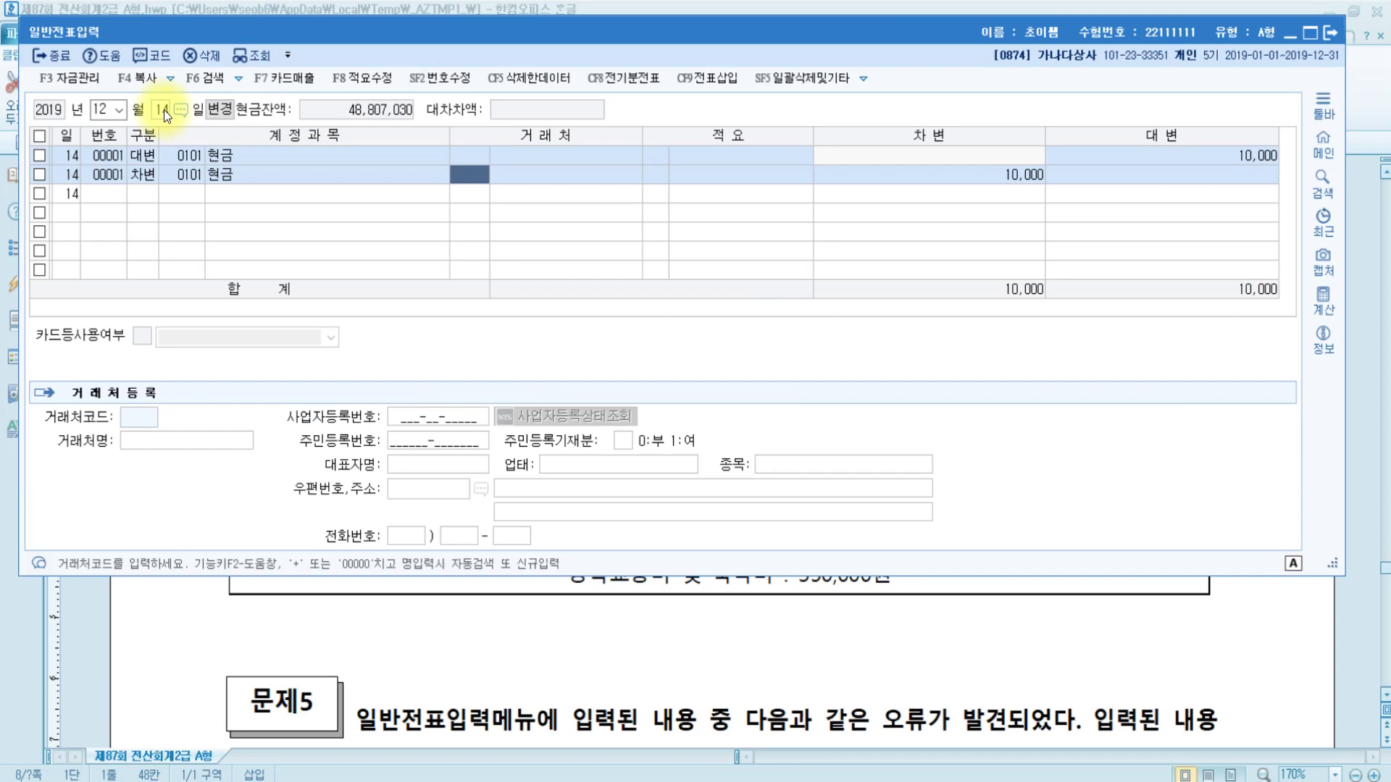
Change the account of the December 14 debit line to 현금과부족, keeping the 10,000 amount.
key("Left")
key("Left")
key("Right")
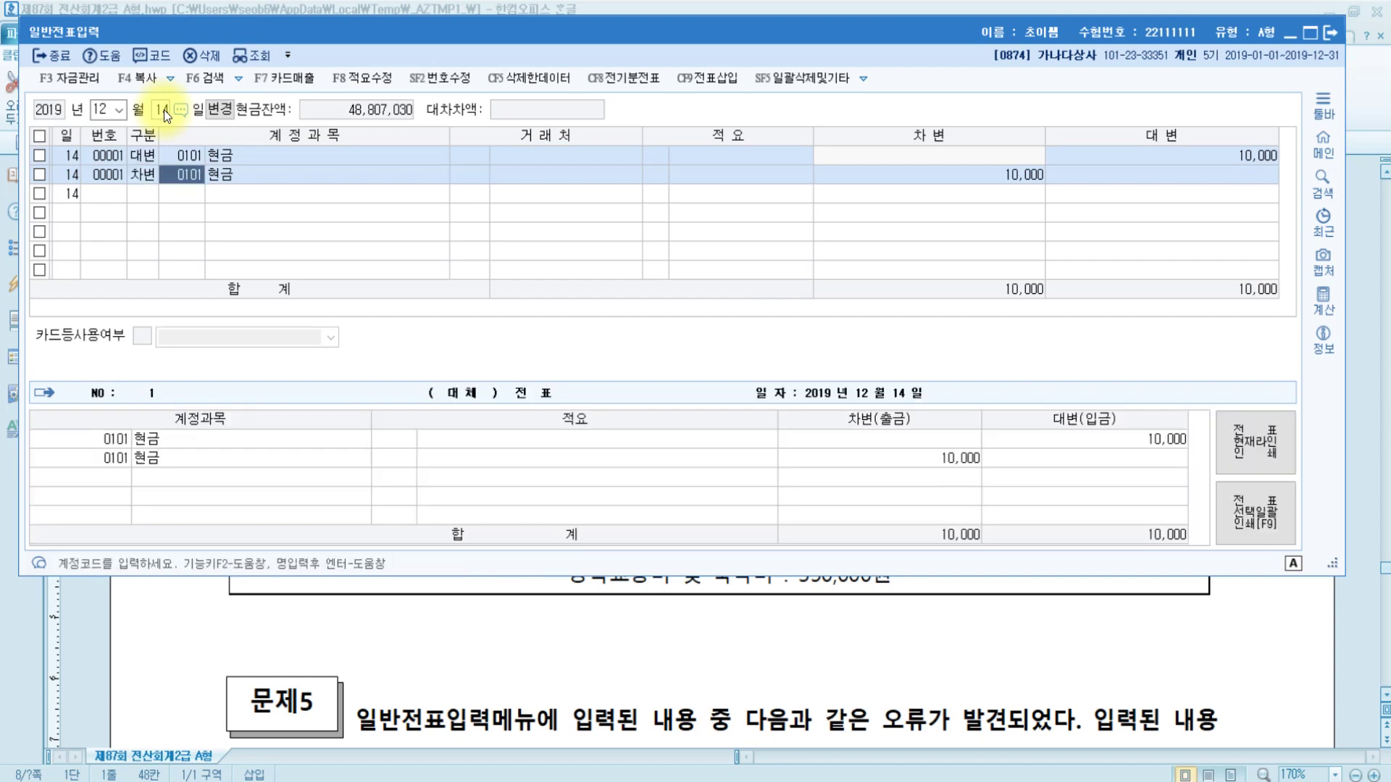
key("Return")
key("Left")
type("현금과")
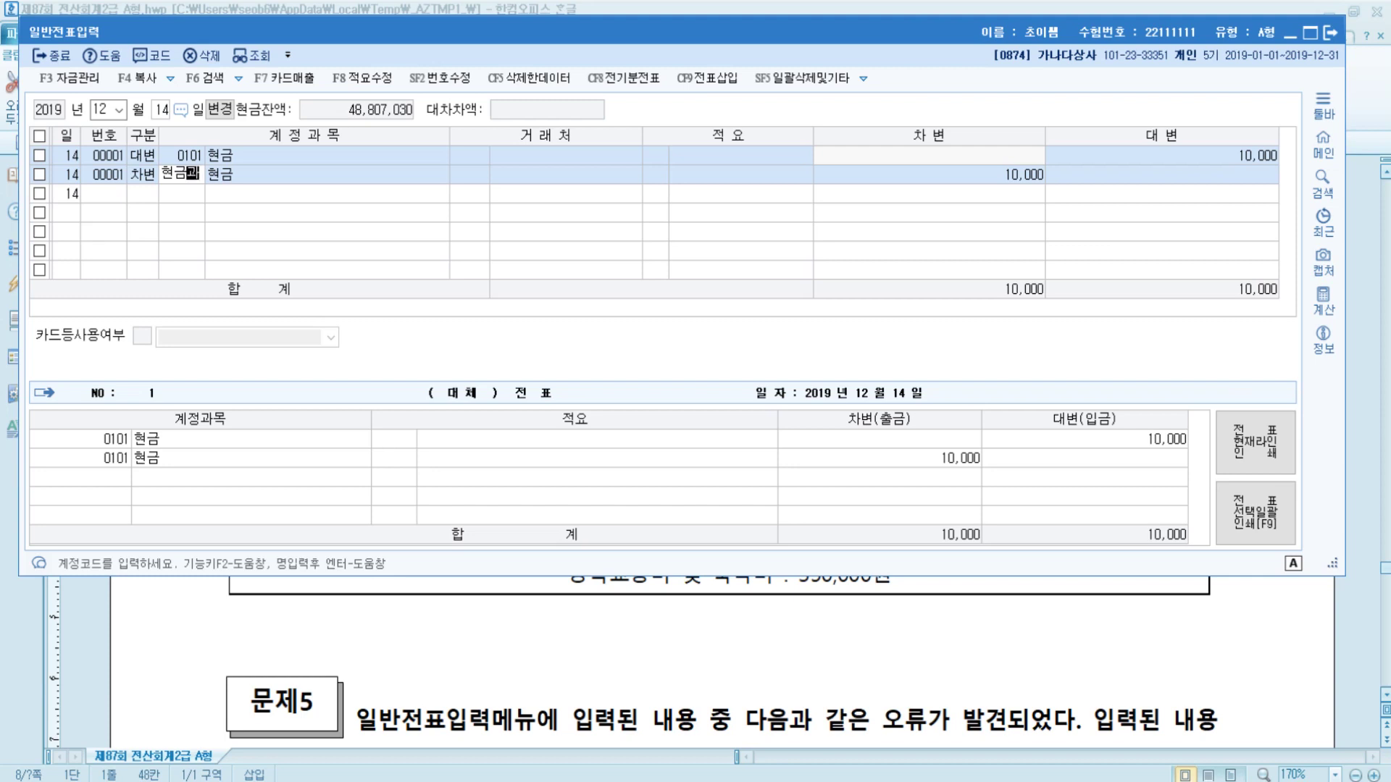
key("Return")
key("Return")
key("Return")
key("Return")
key("Return")
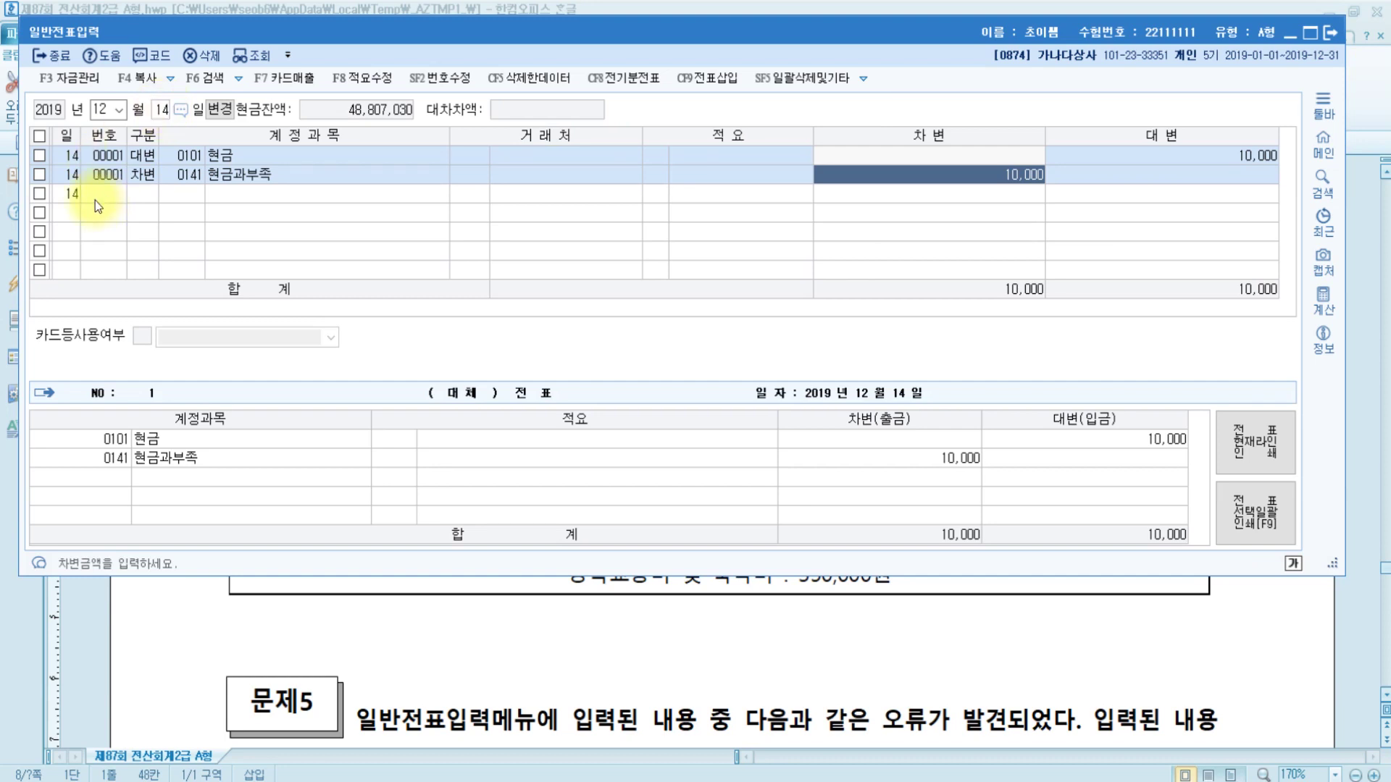
Switch to the exam document and examine question [8], including the partner-entry condition and the travel and lodging cost.
left_click(498, 608)
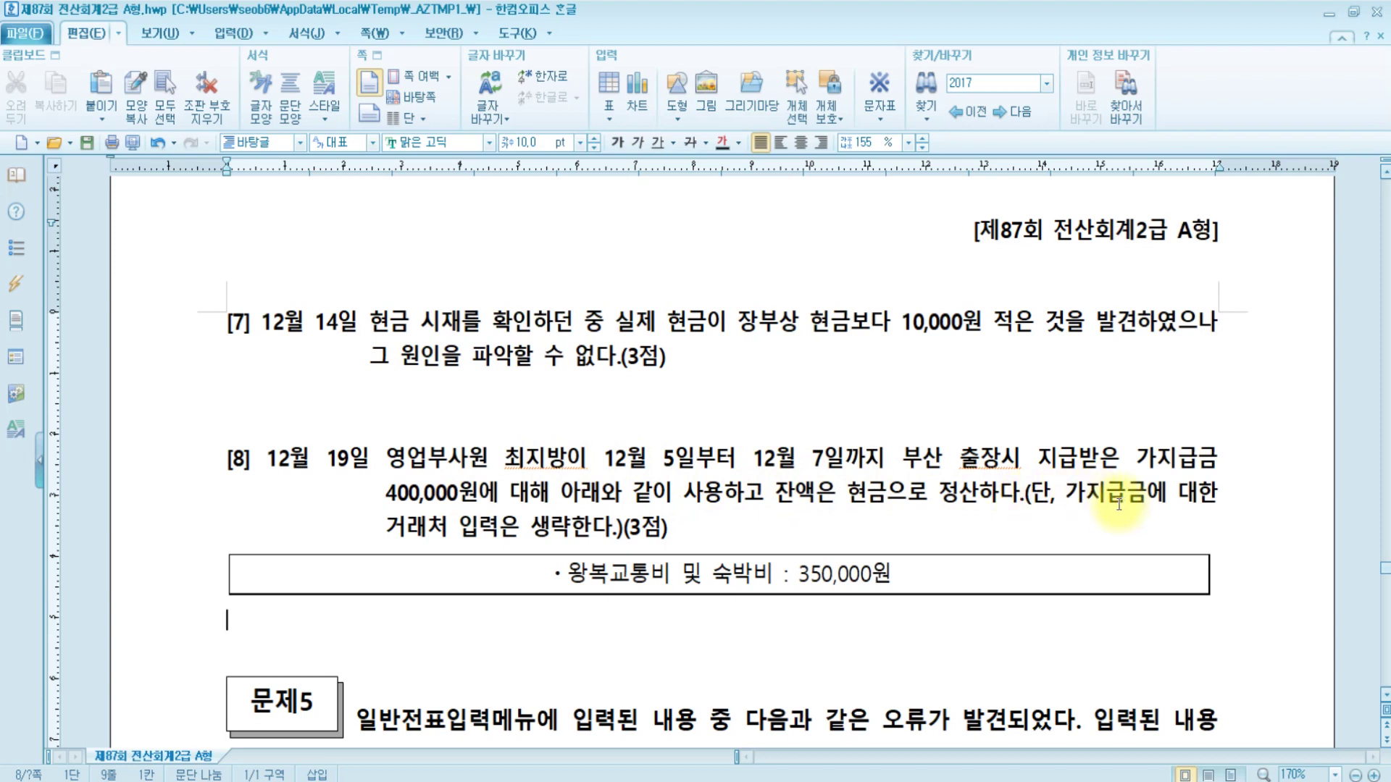
left_click_drag(384, 525, 668, 528)
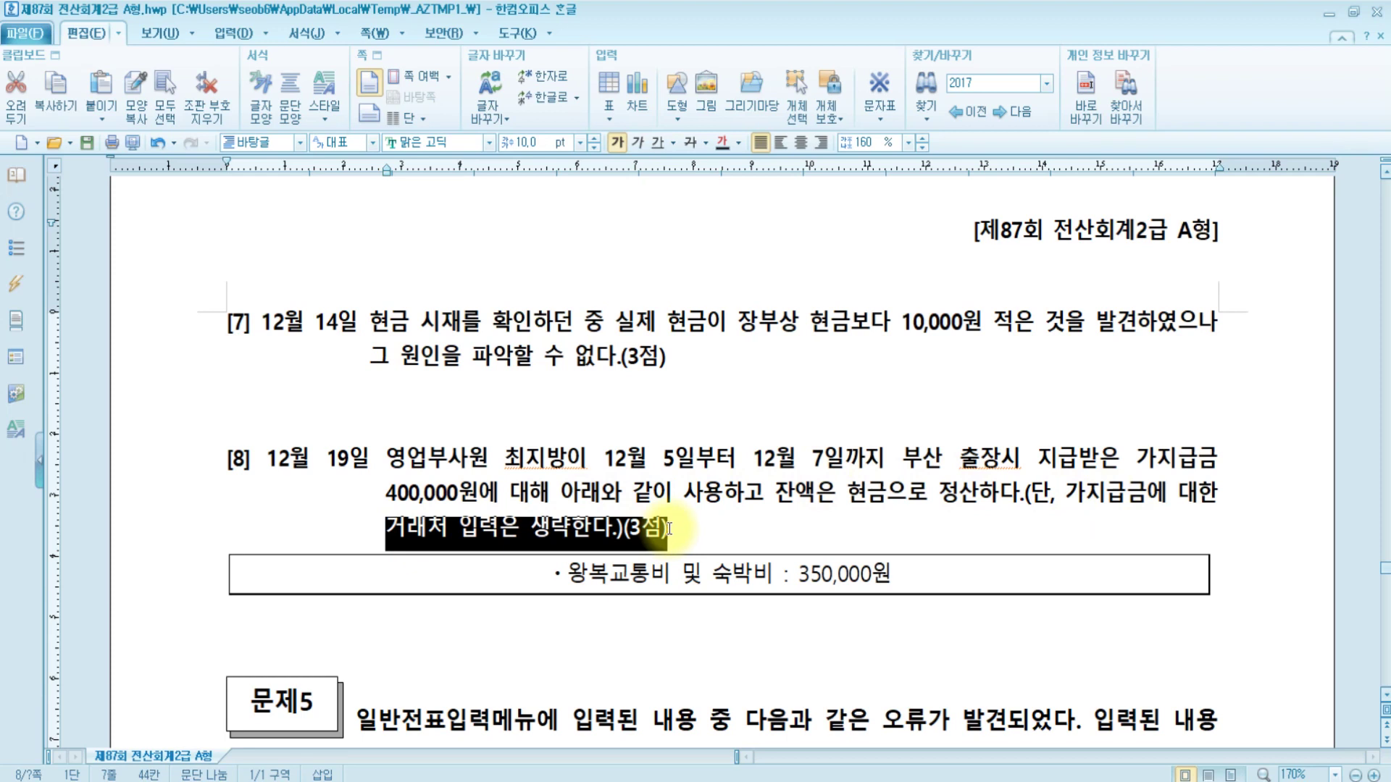
left_click_drag(505, 459, 578, 468)
left_click(728, 494)
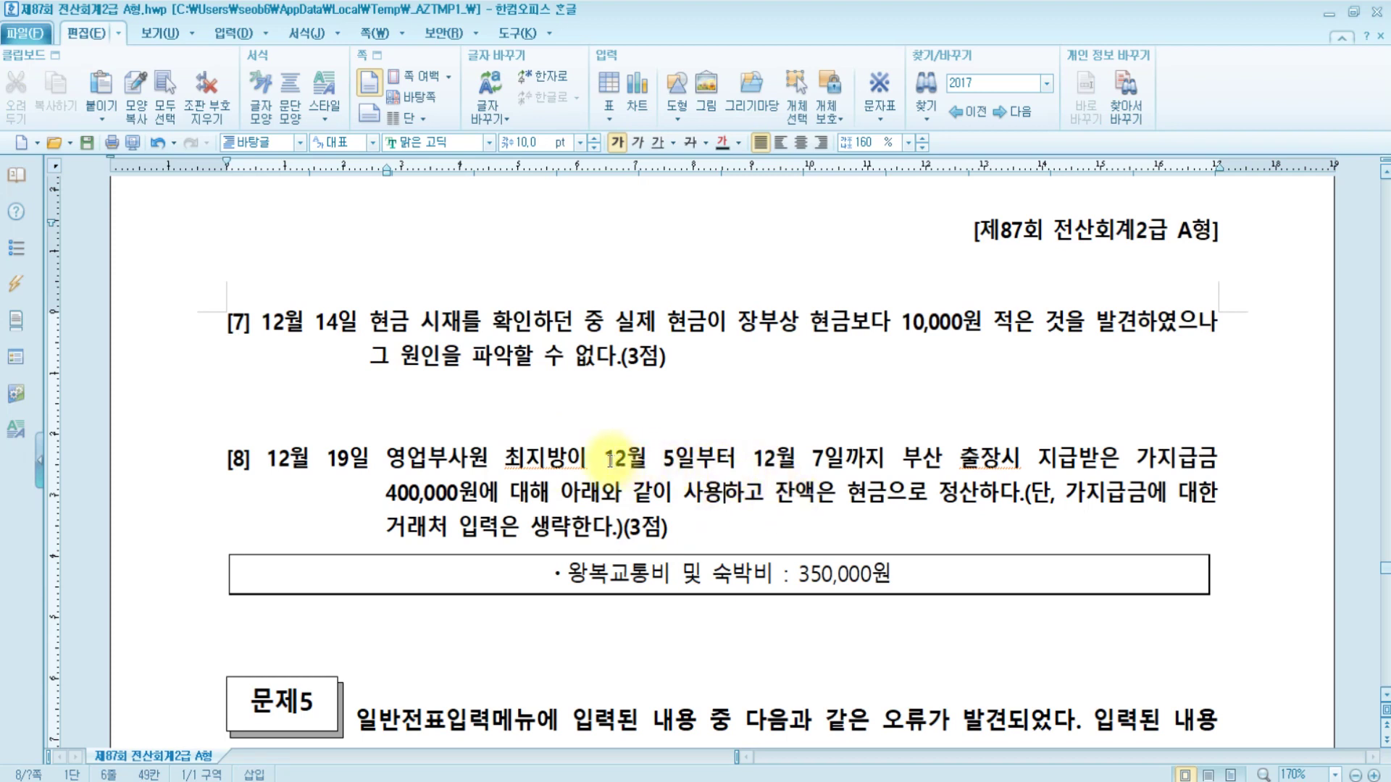
left_click(887, 460)
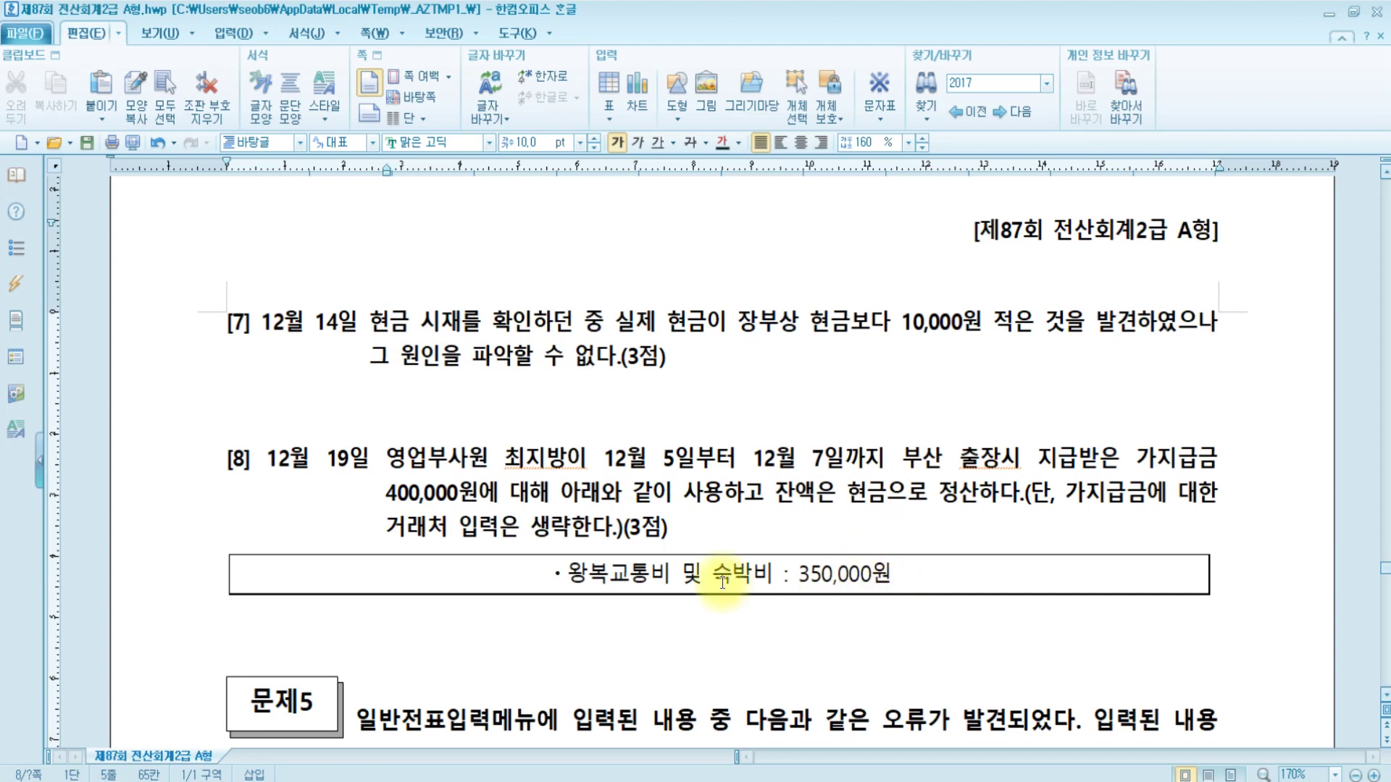
left_click_drag(563, 572, 935, 573)
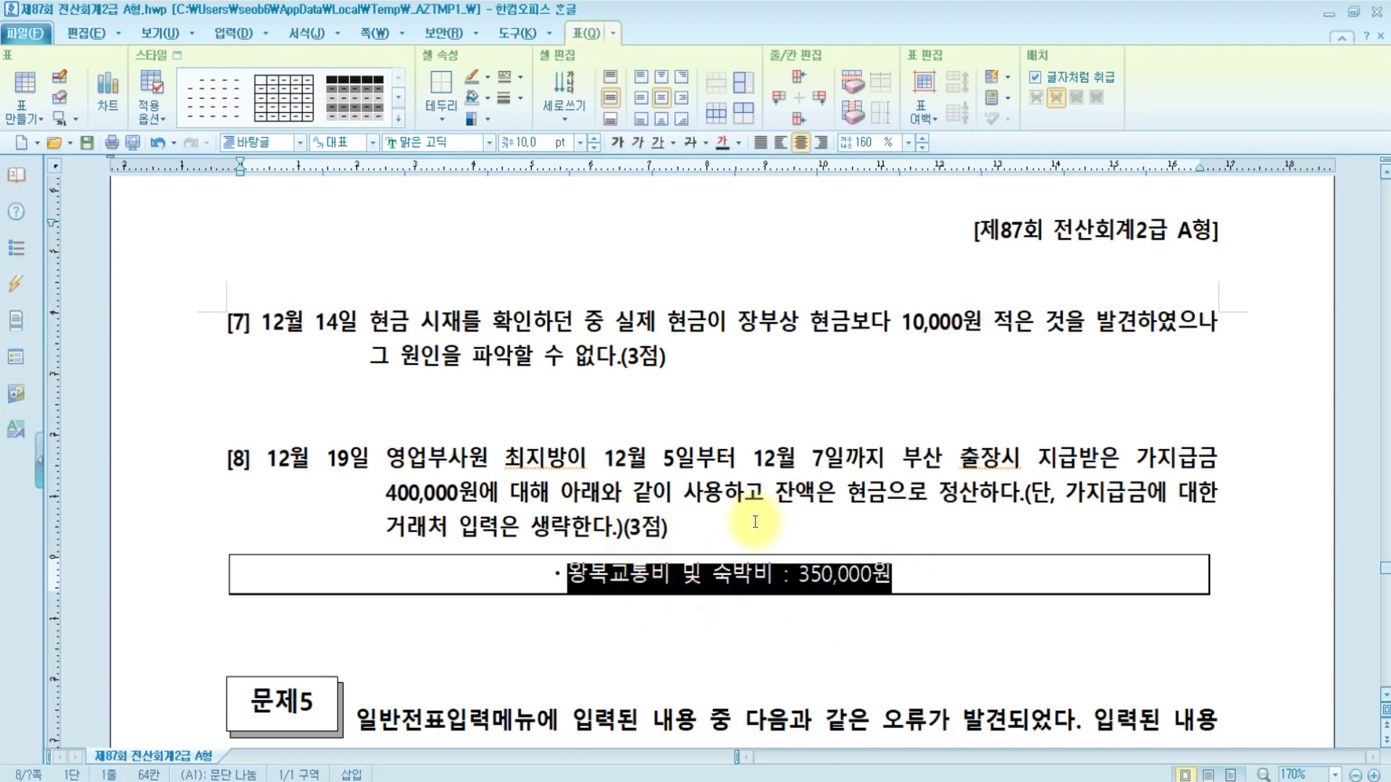
Return to KcLep's 일반전표입력 window and set the voucher date to December 19.
key("alt+Tab")
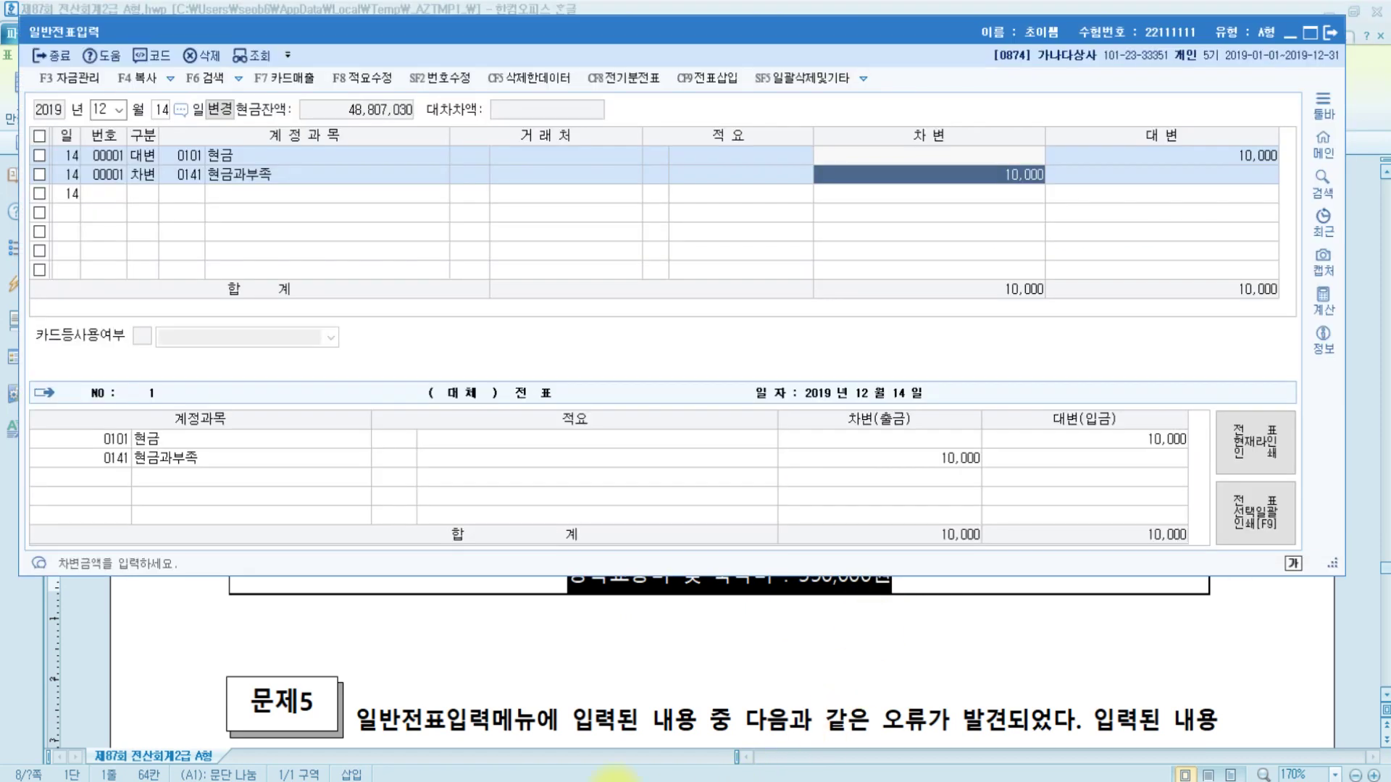
left_click(164, 115)
type("19")
key("Return")
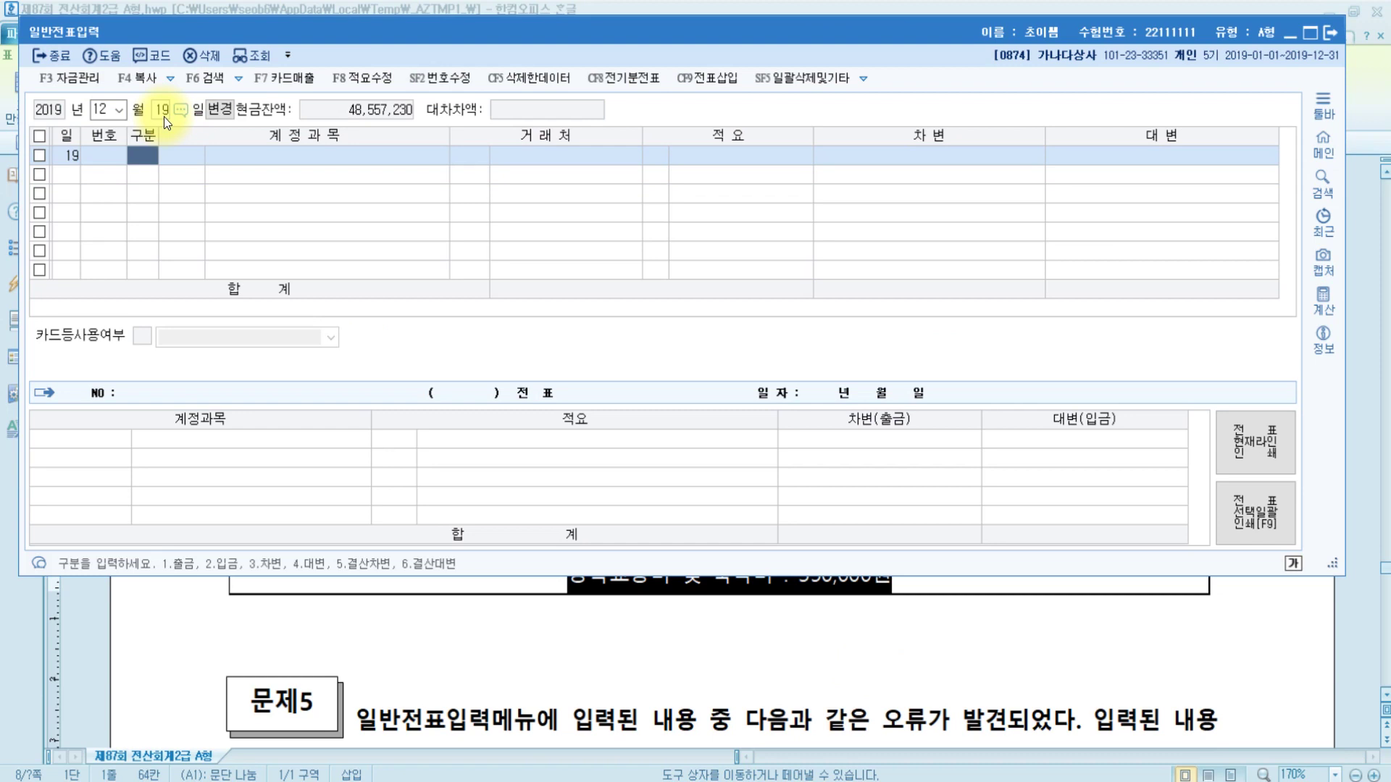
Enter a debit (차변) line for 여비교통비 (0812, 판매관리비) of 350,000 in the December 19 voucher.
type("3")
key("Return")
type("여비")
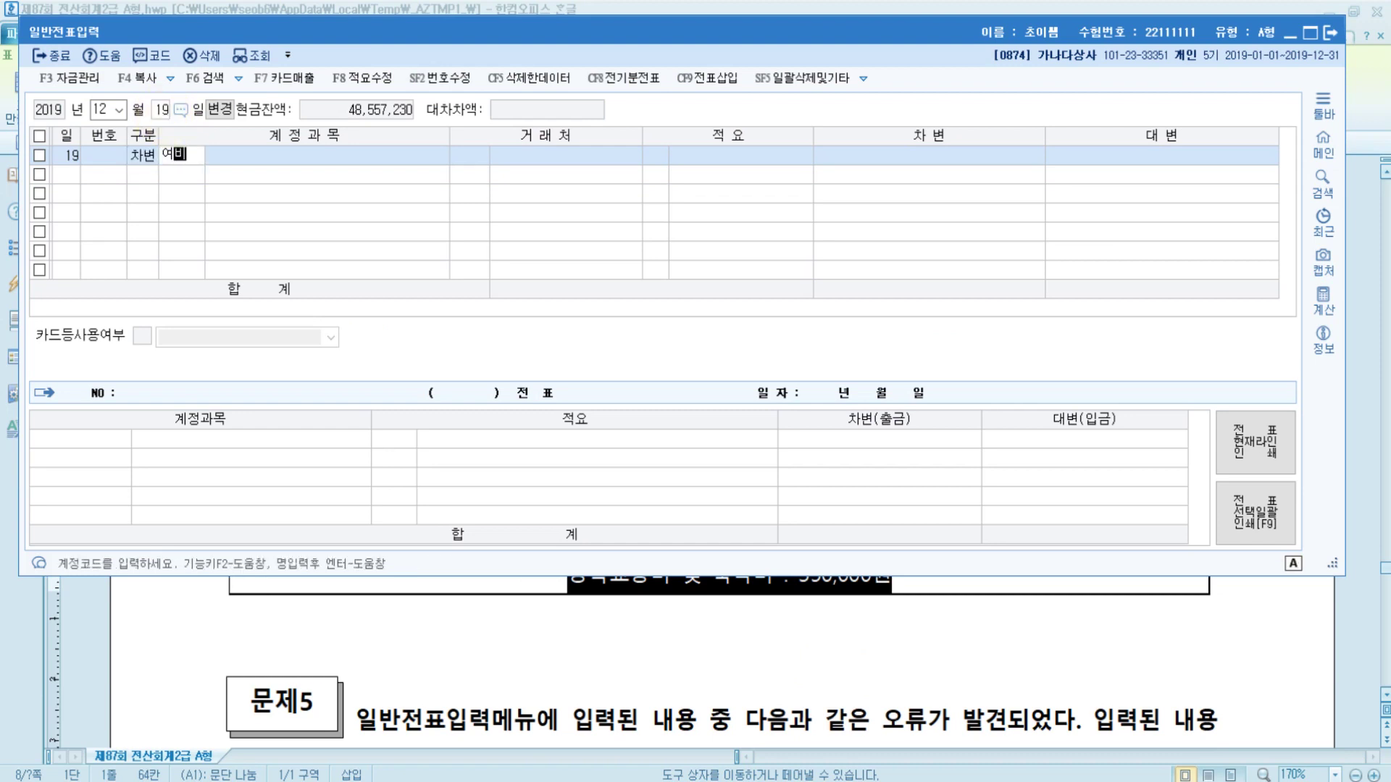
key("Return")
key("Down")
key("Down")
key("Down")
key("Down")
key("Down")
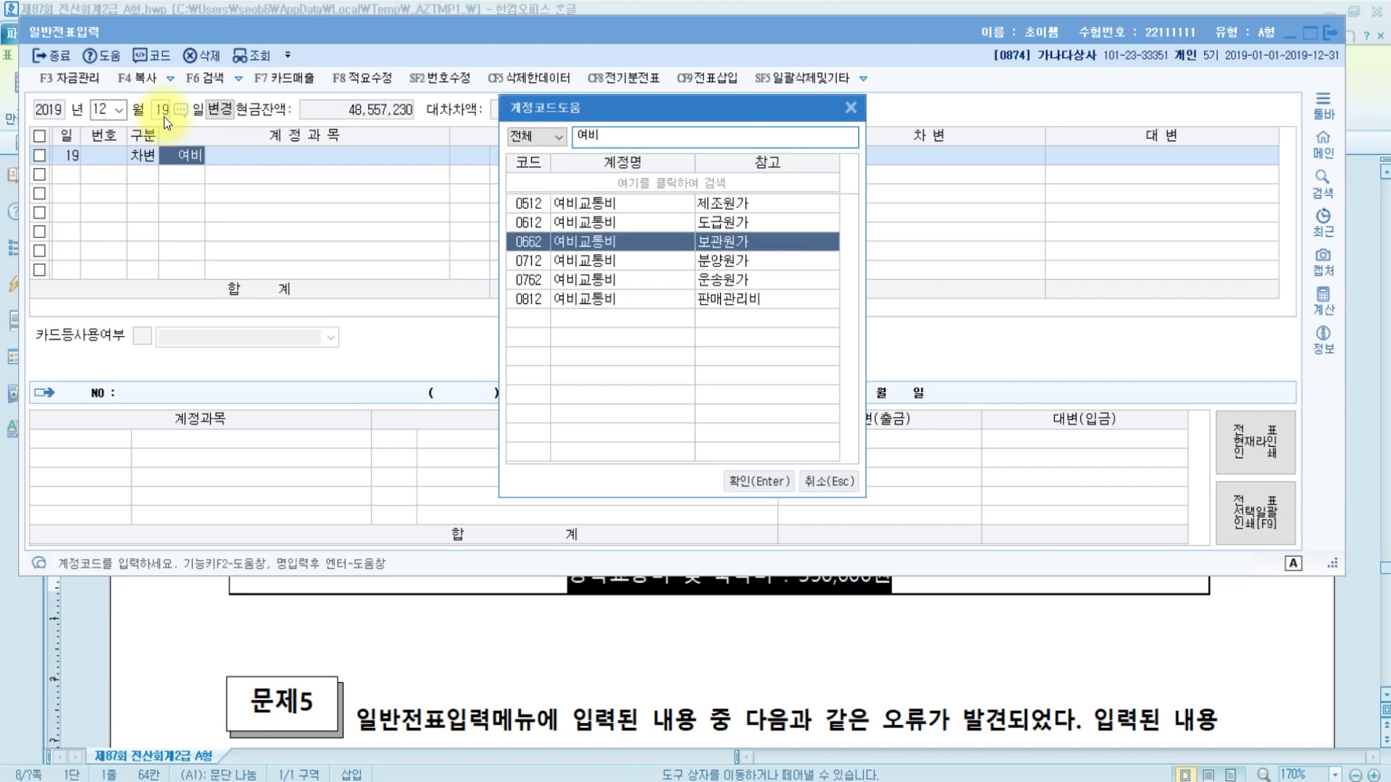
key("Return")
key("Return")
key("Return")
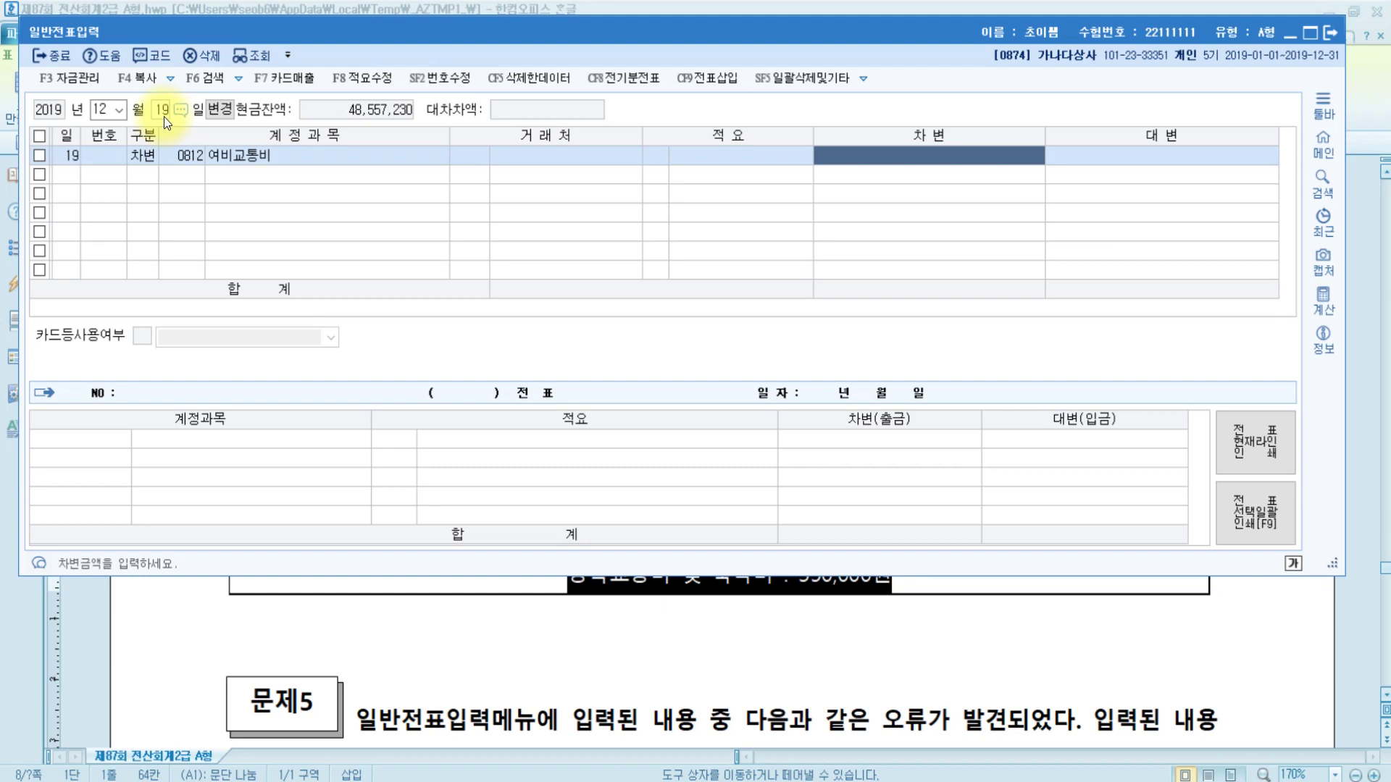
type("350+")
key("Return")
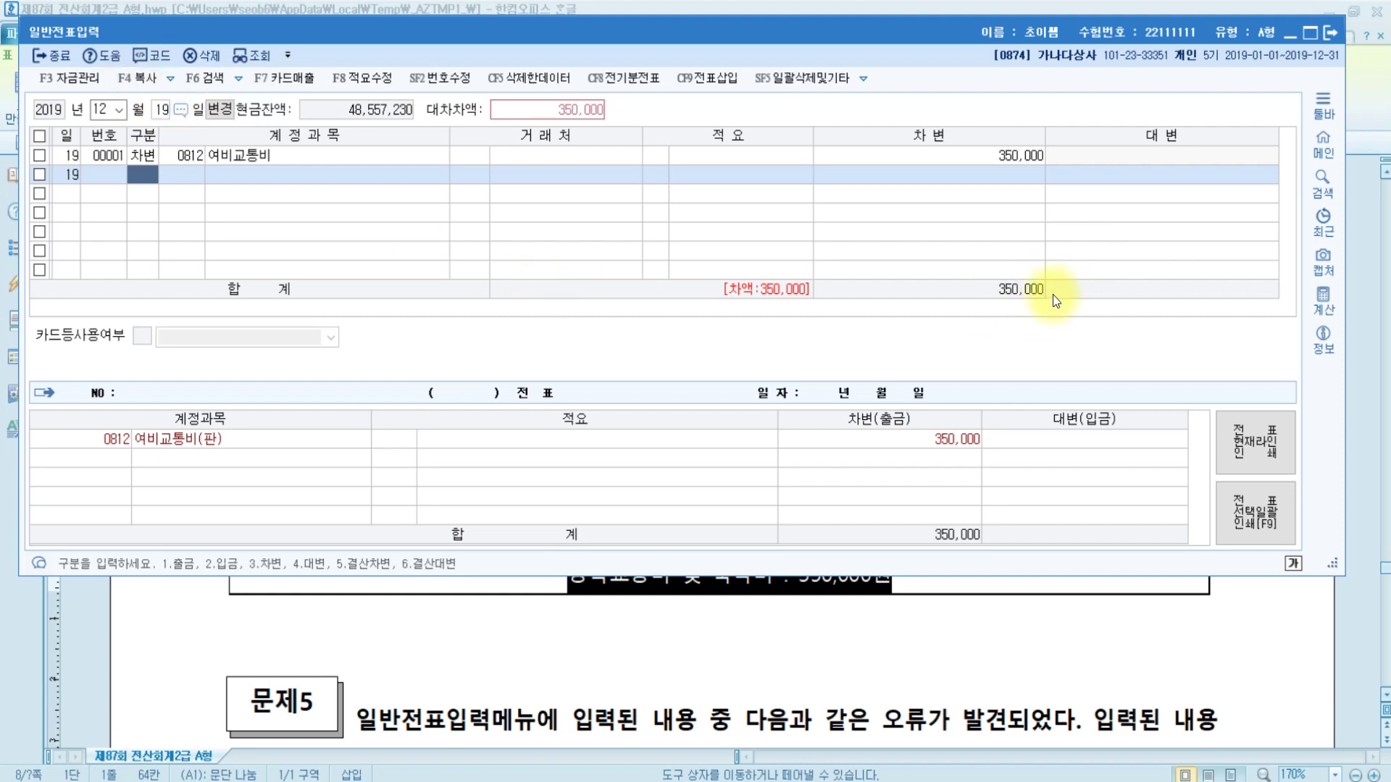
Add a credit (대변) line for 가지급금 with an amount of 400,000 to the December 19 voucher.
left_click(317, 314)
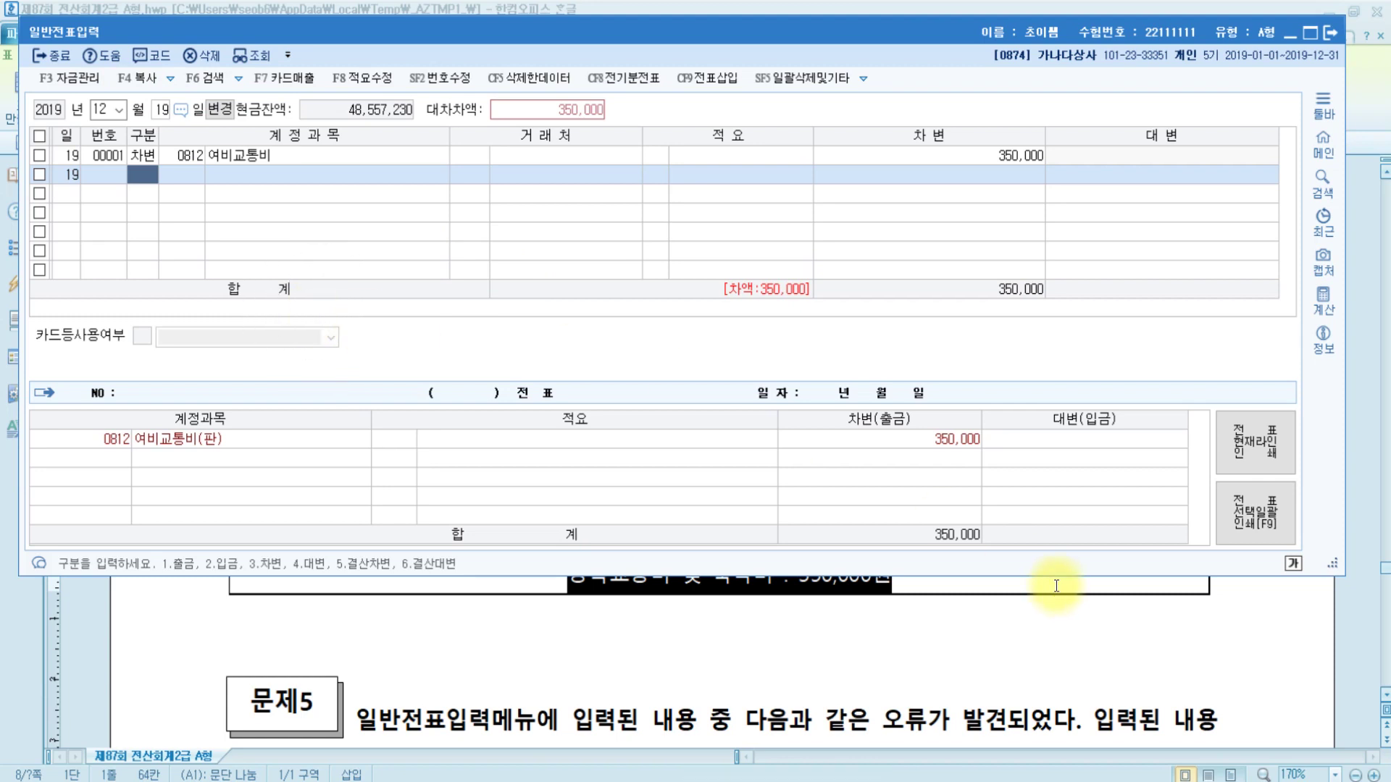
type("4")
key("Return")
type("가지")
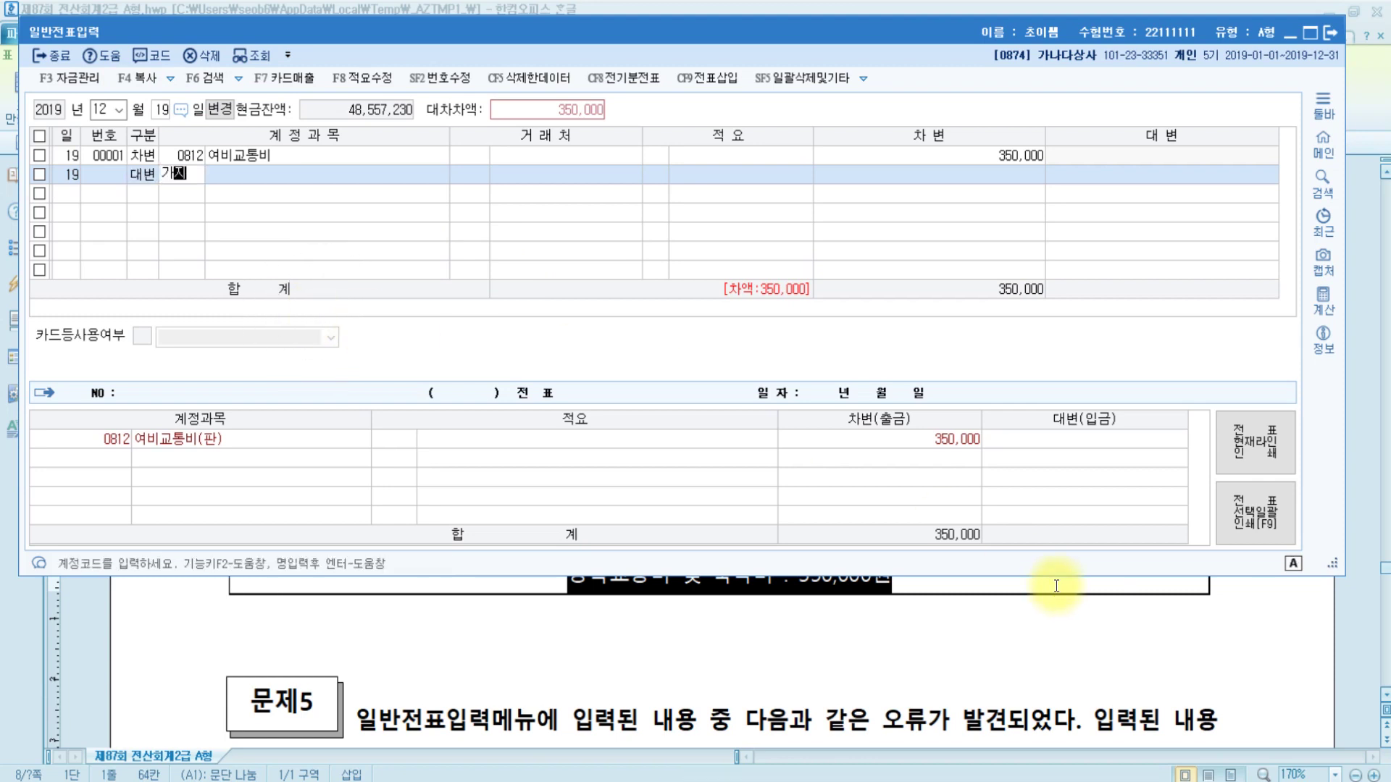
key("Return")
key("Return")
key("Return")
key("Return")
key("Return")
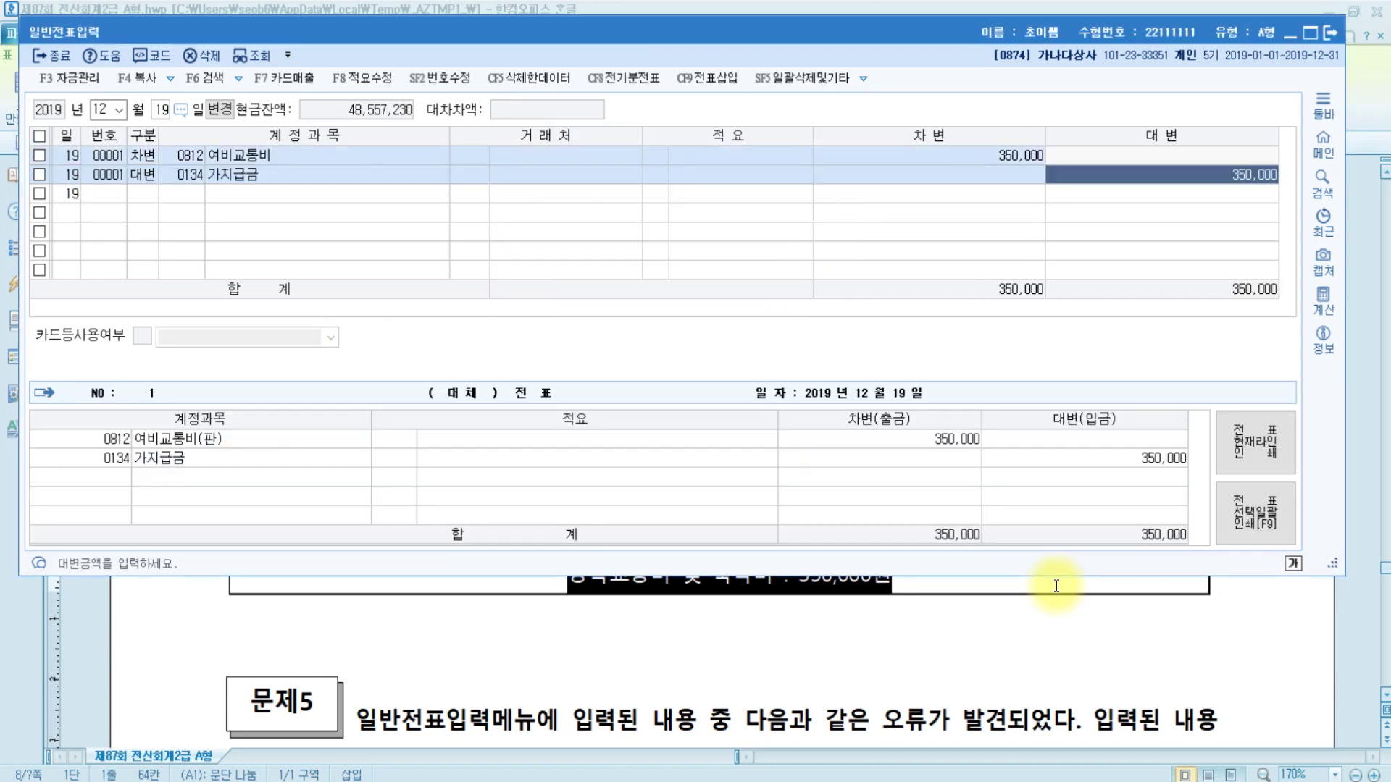
type("400000")
key("Return")
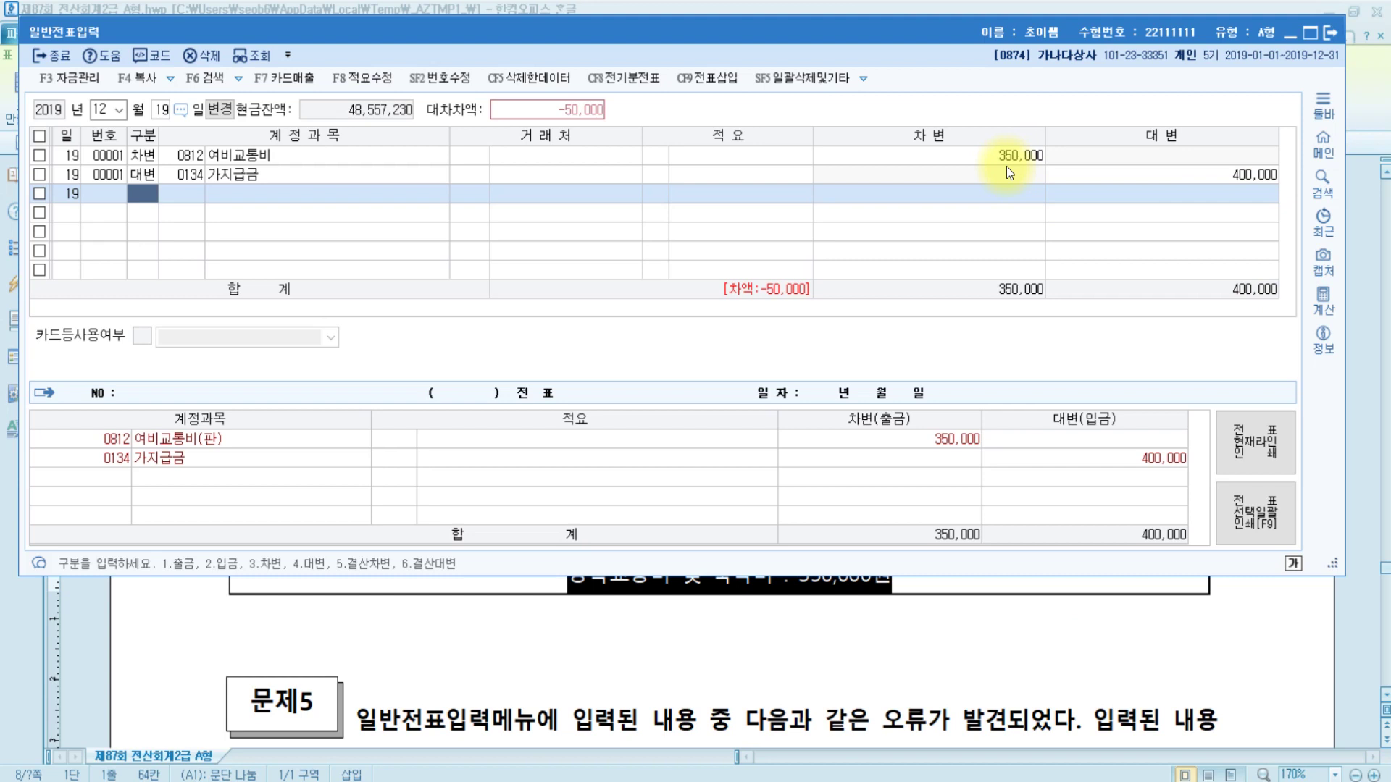
Add a debit (차변) line for 현금 of 50,000 to the December 19 voucher.
type("3")
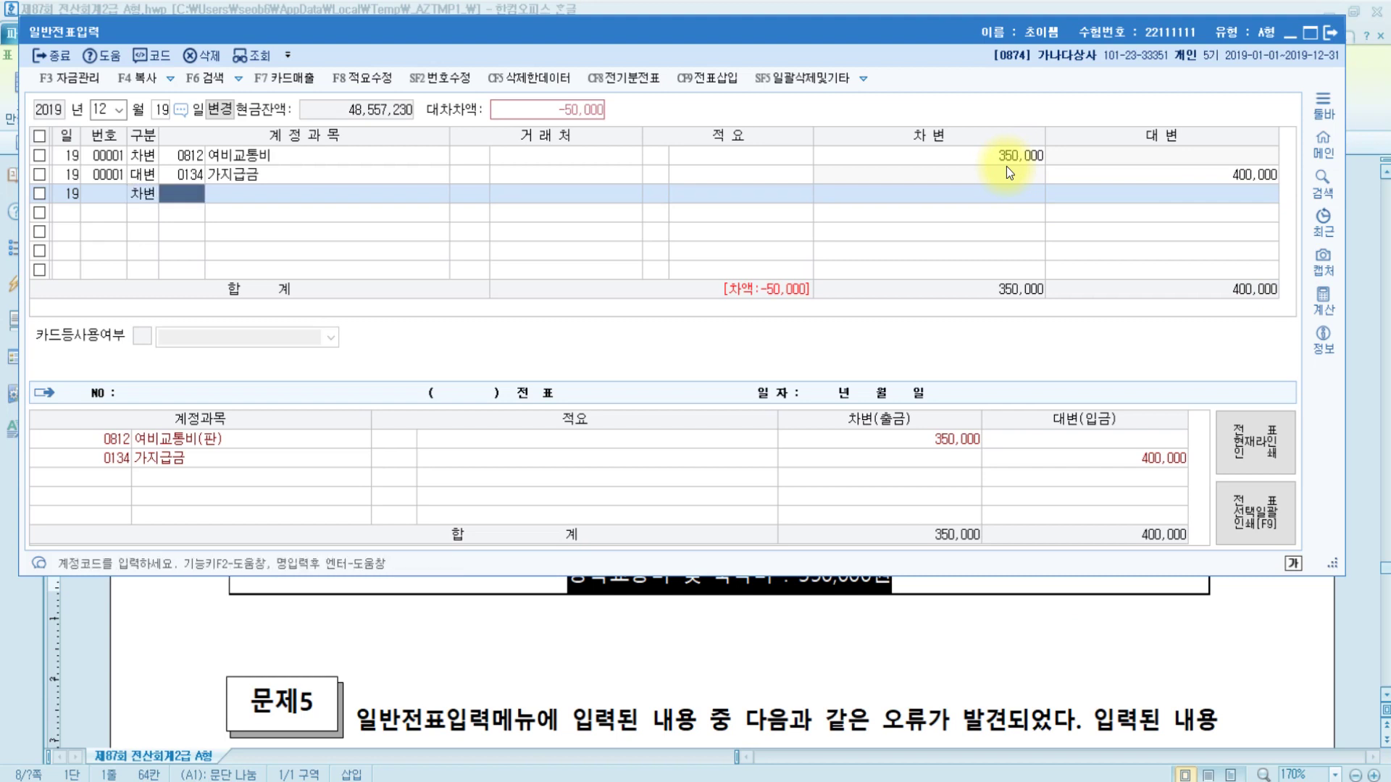
type("101")
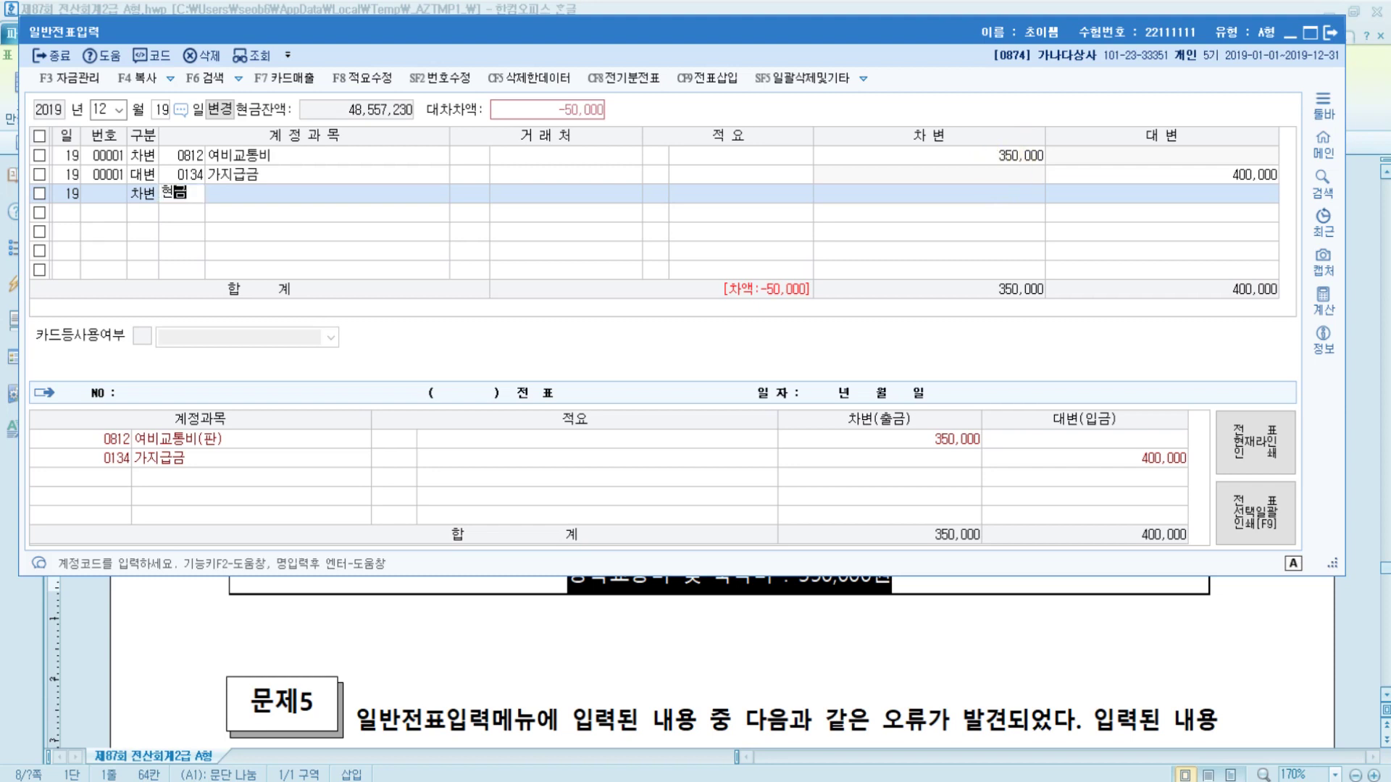
key("Return")
key("Return")
key("Return")
key("Return")
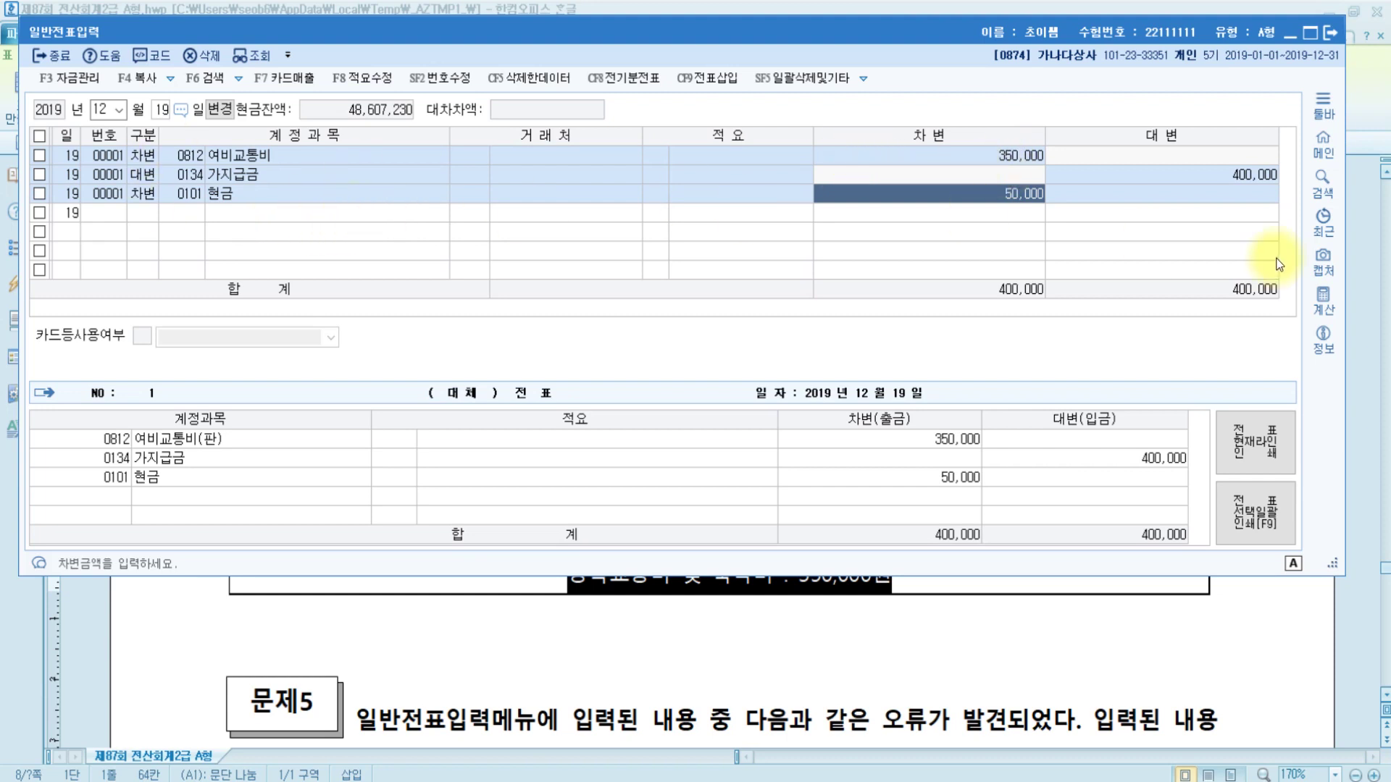
Switch to the 한글 exam document and read 문제5, starting with the November 30 correction item.
left_click(987, 612)
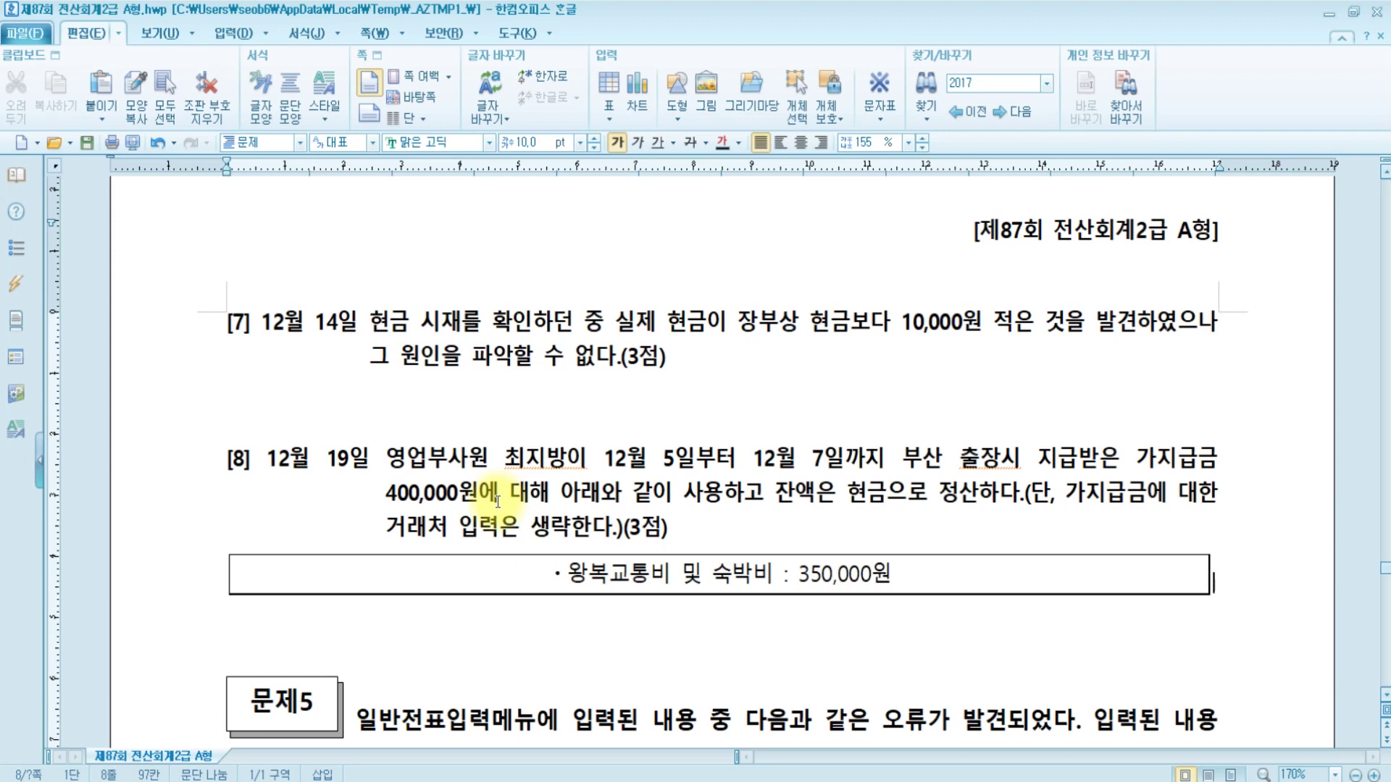
scroll(497, 502, "down", 5)
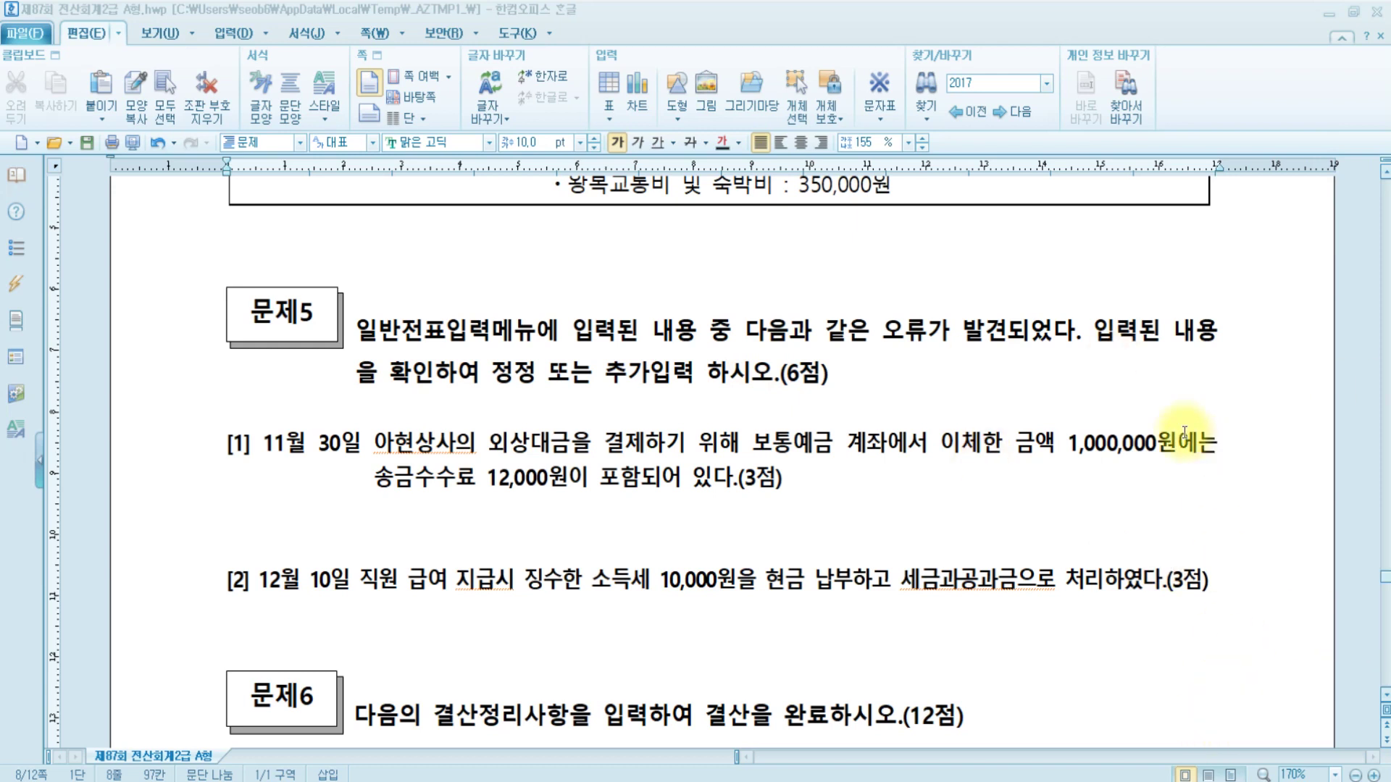
left_click(283, 442)
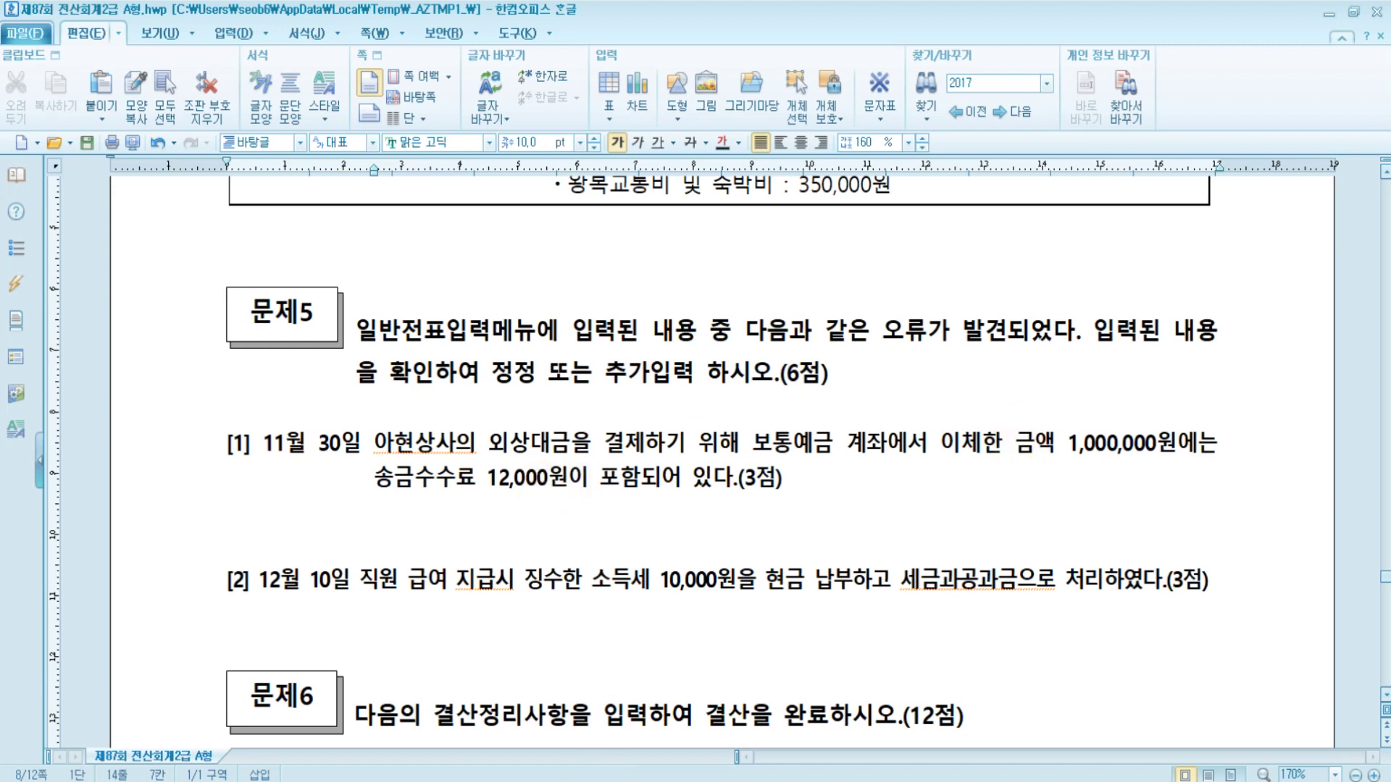
Return to KcLep's 일반전표입력 window and load the vouchers dated November 30.
left_click(594, 778)
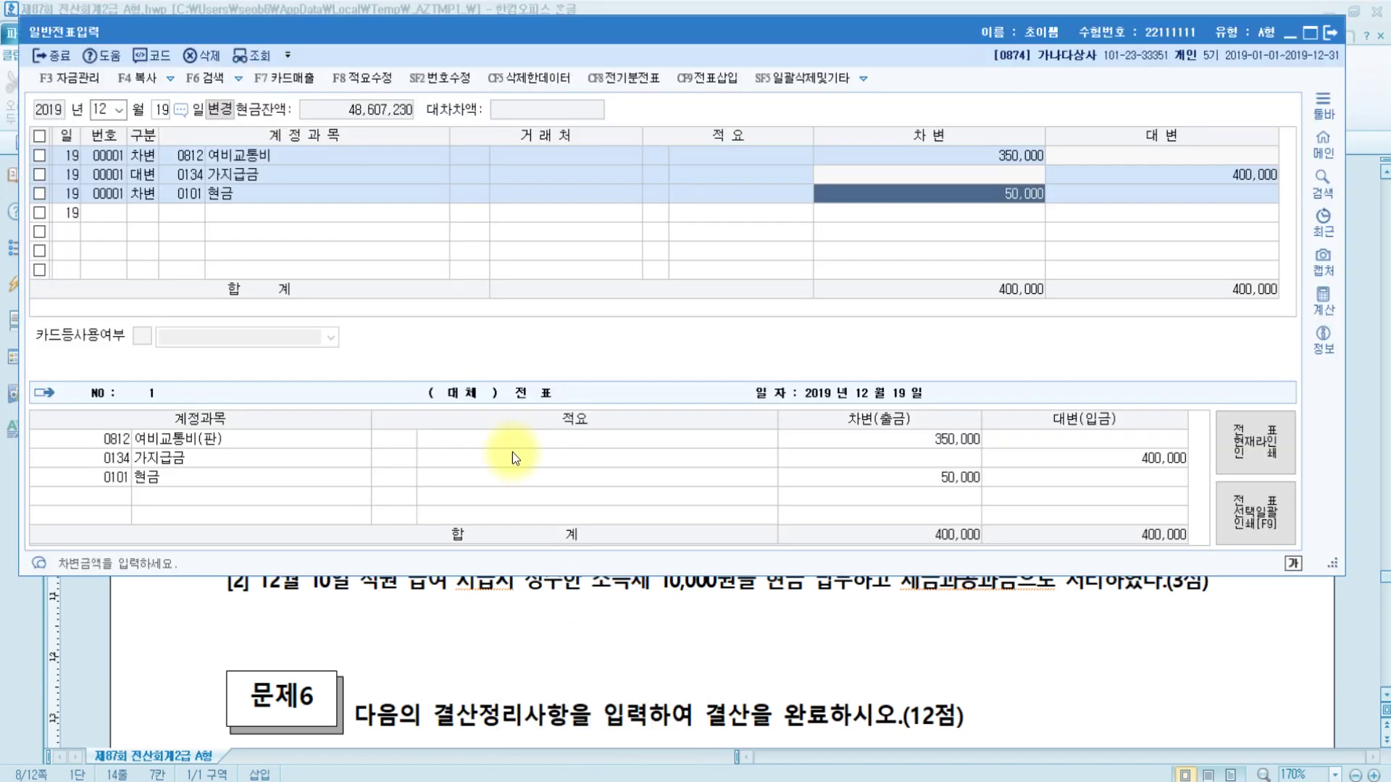
left_click(107, 104)
type("1130")
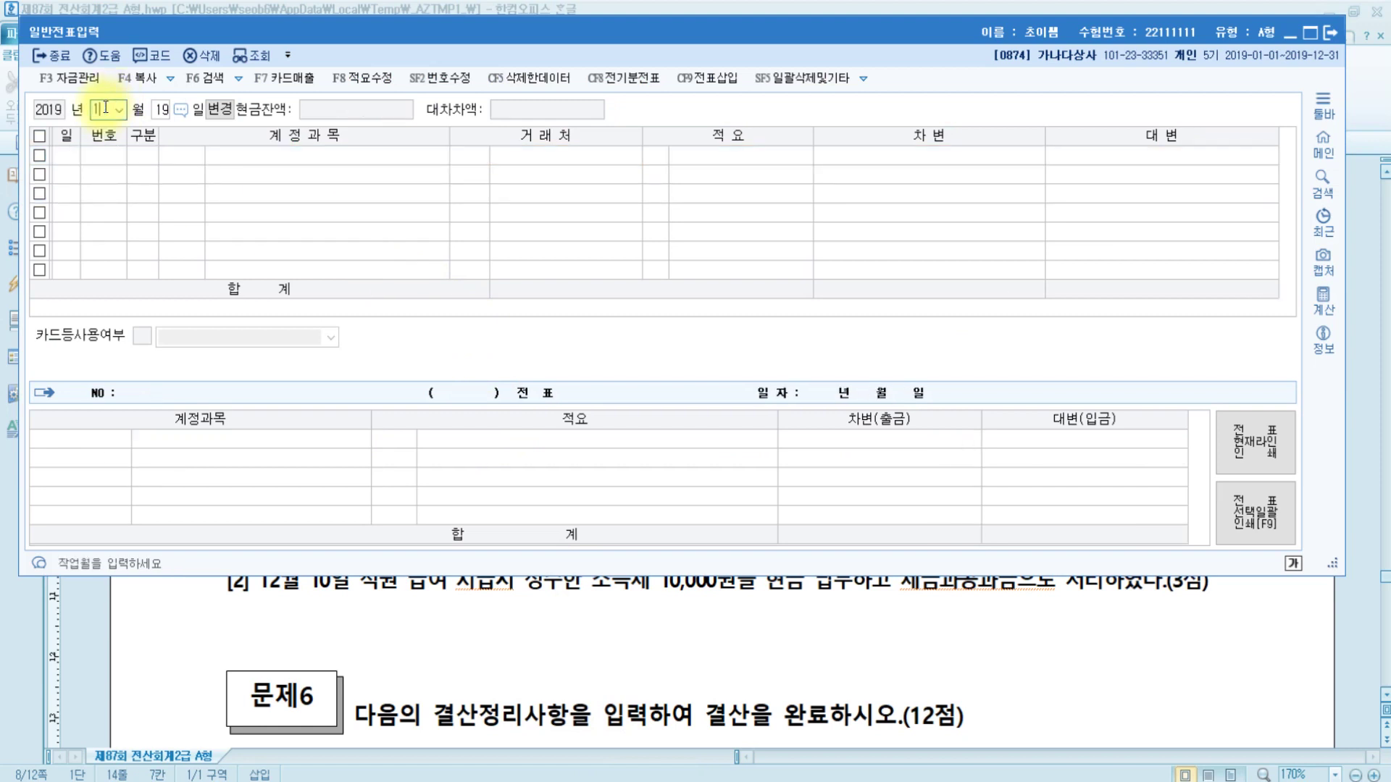
key("Return")
left_click(108, 107)
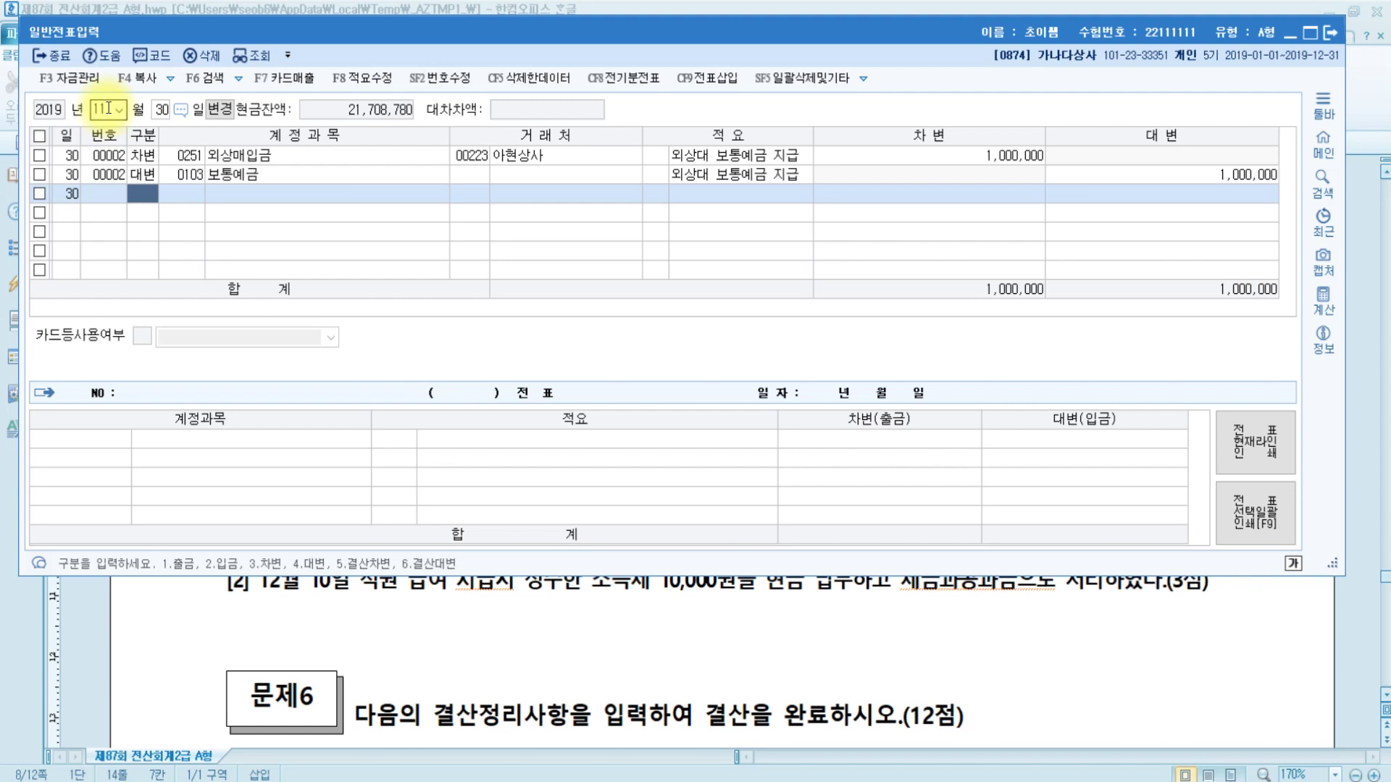
Review the 외상매입금 and 보통예금 lines of the November 30 voucher and compare them with 문제5 item [1] in the exam document.
left_click(302, 157)
left_click(972, 156)
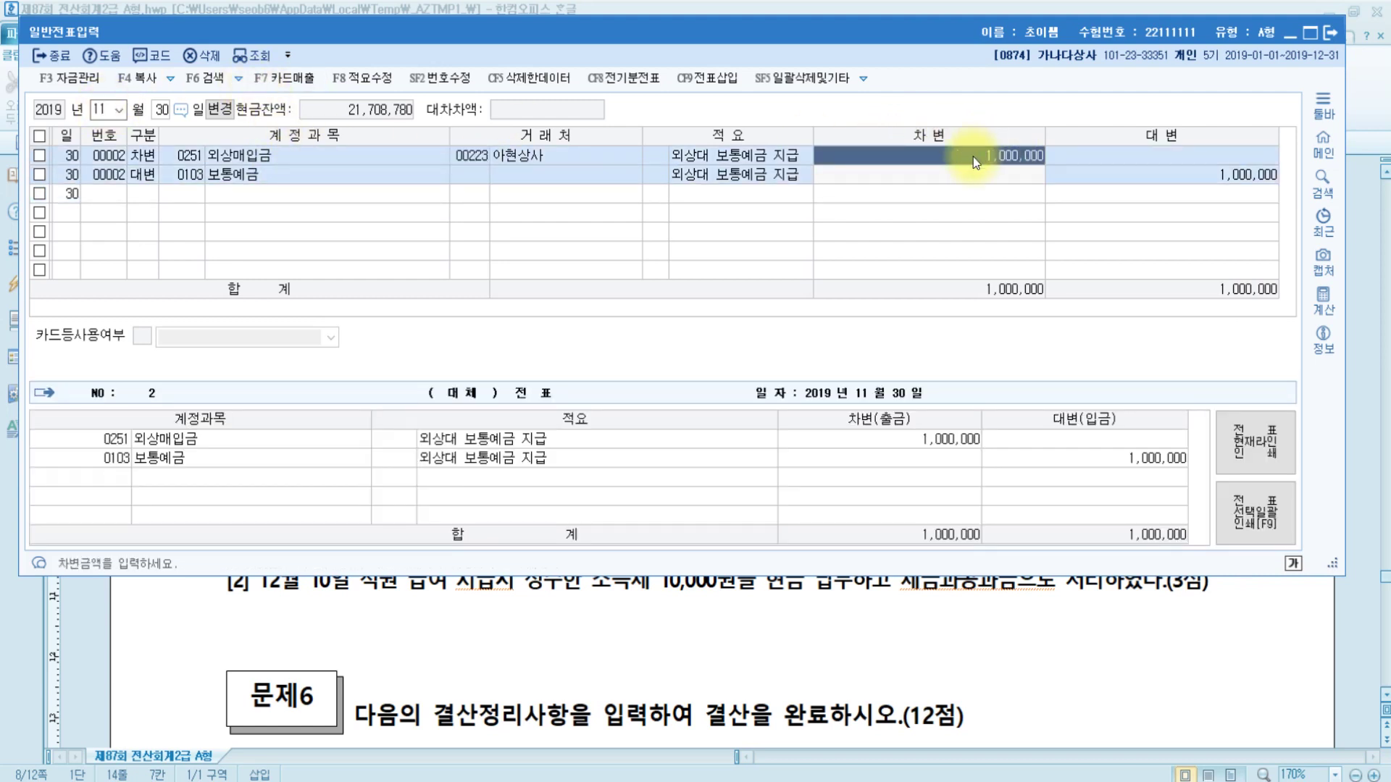
left_click(289, 168)
left_click(1240, 176)
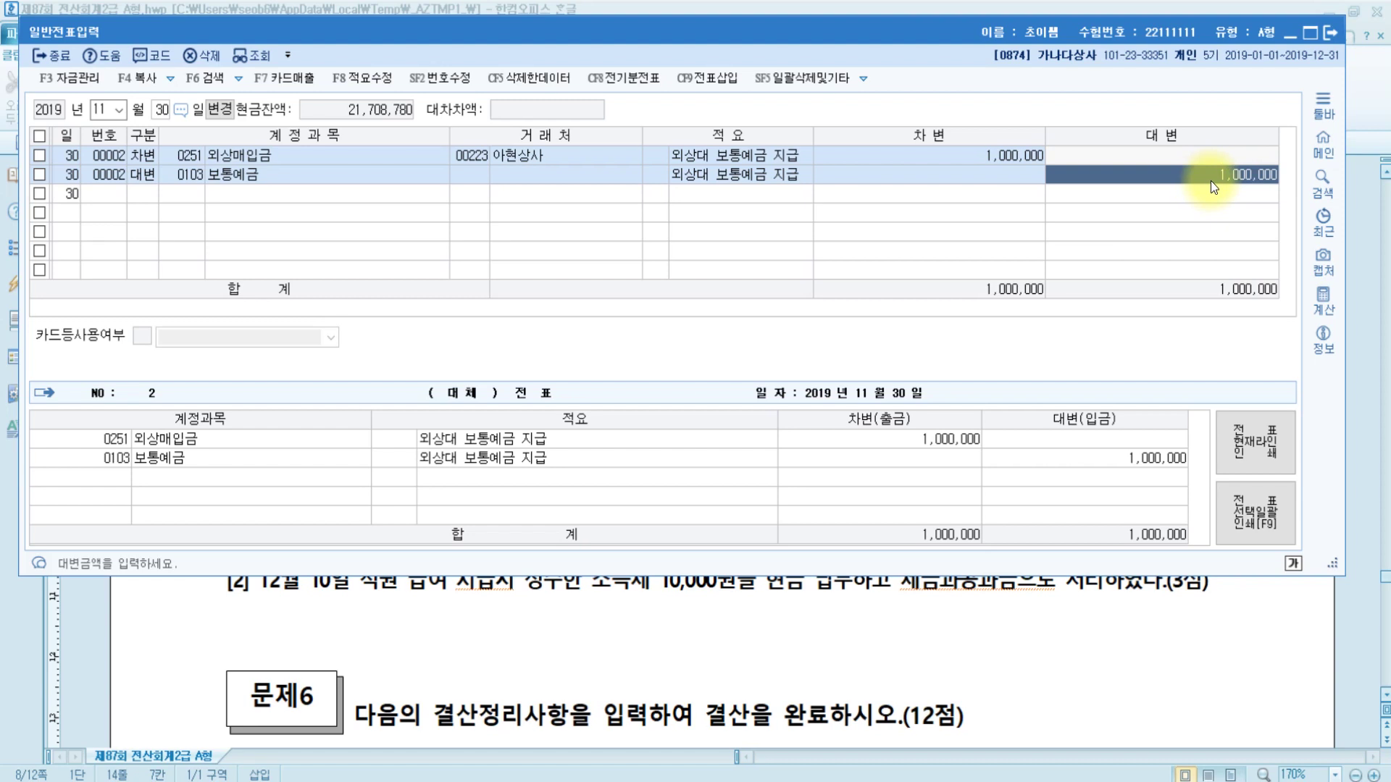
left_click(1015, 639)
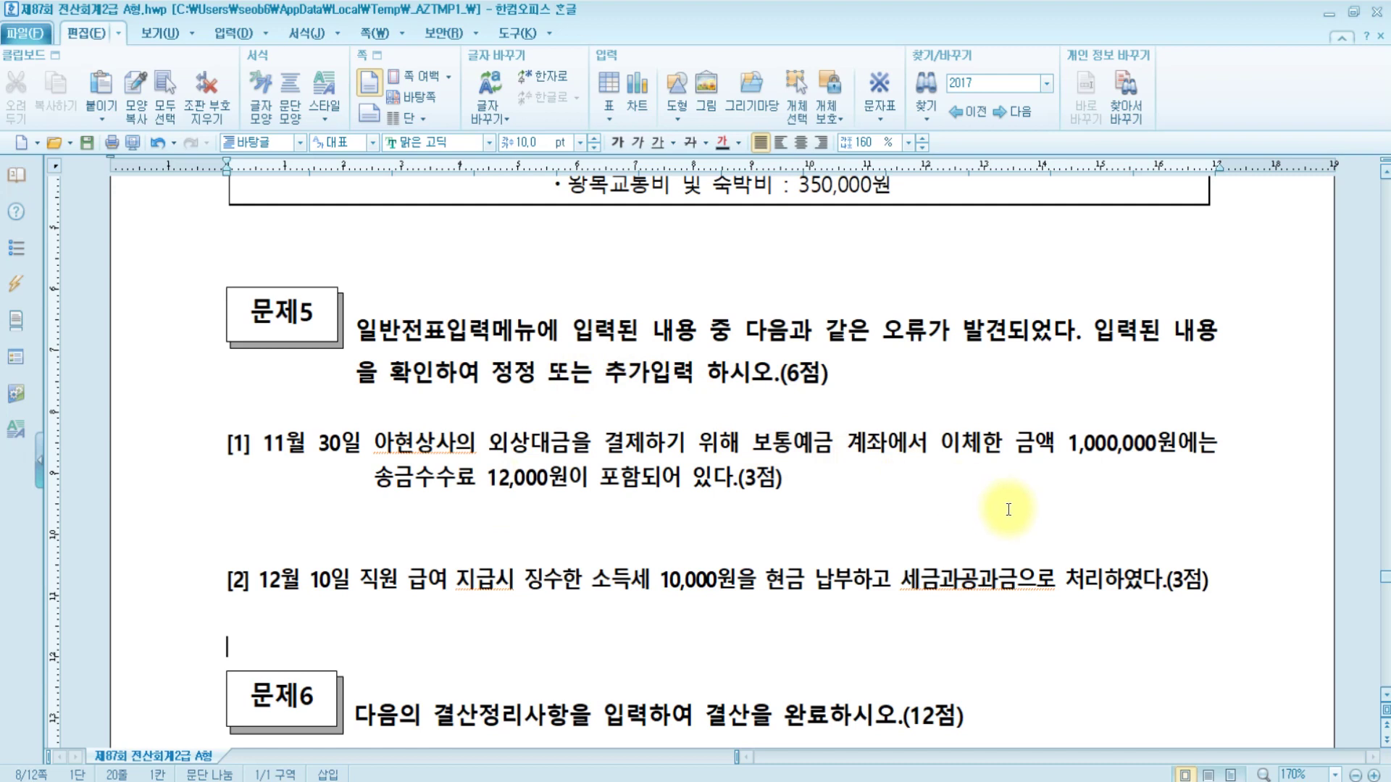
key("alt+Tab")
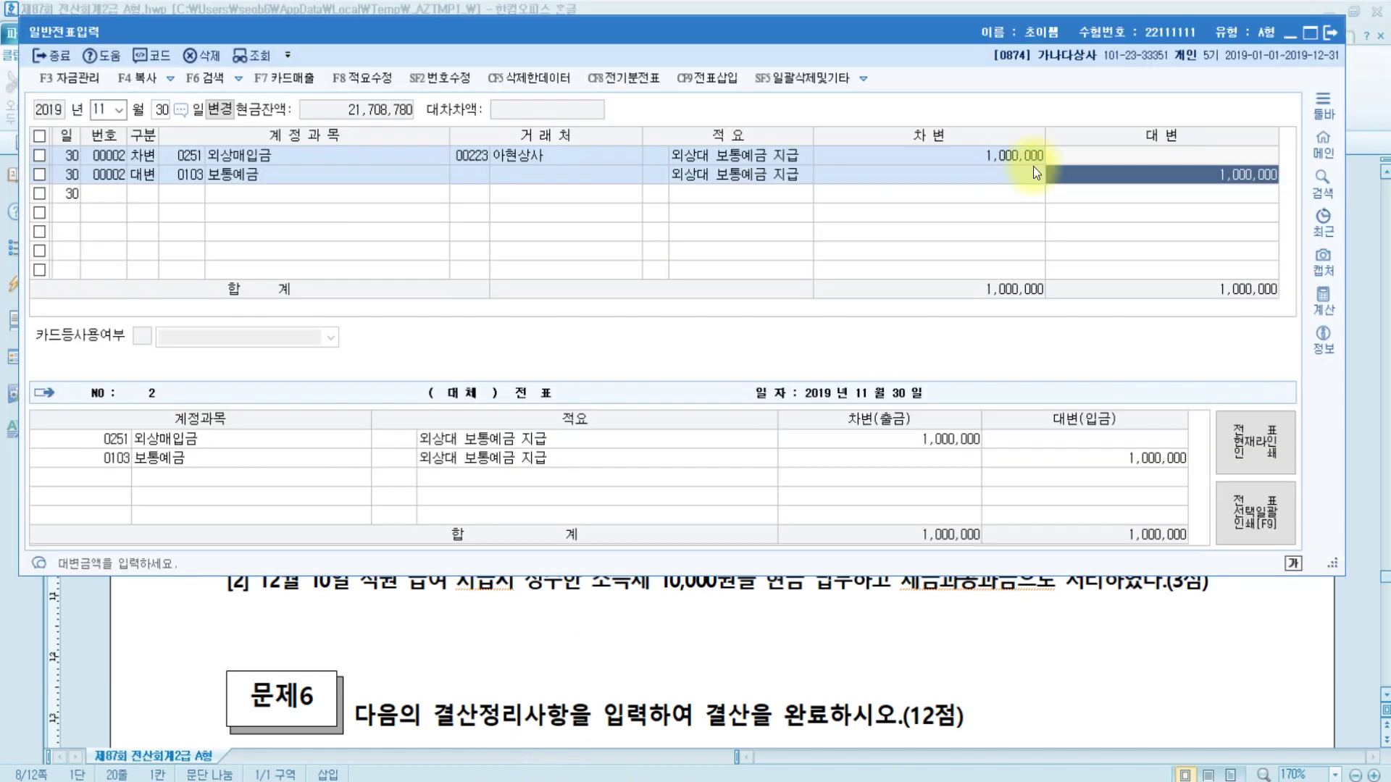
Set the debit (차변) amount of the November 30 외상매입금 line for 아현상사 to 988,000.
left_click(1223, 173)
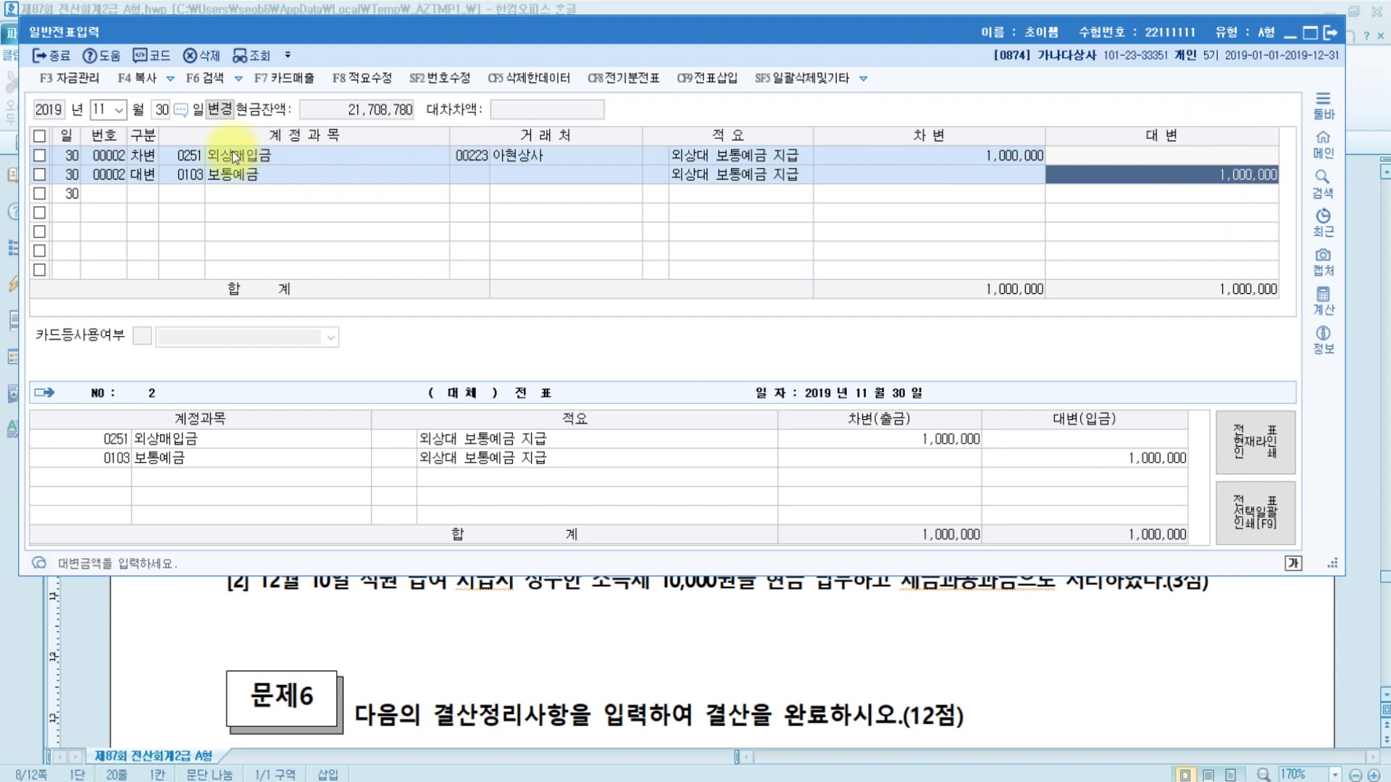
left_click(1011, 155)
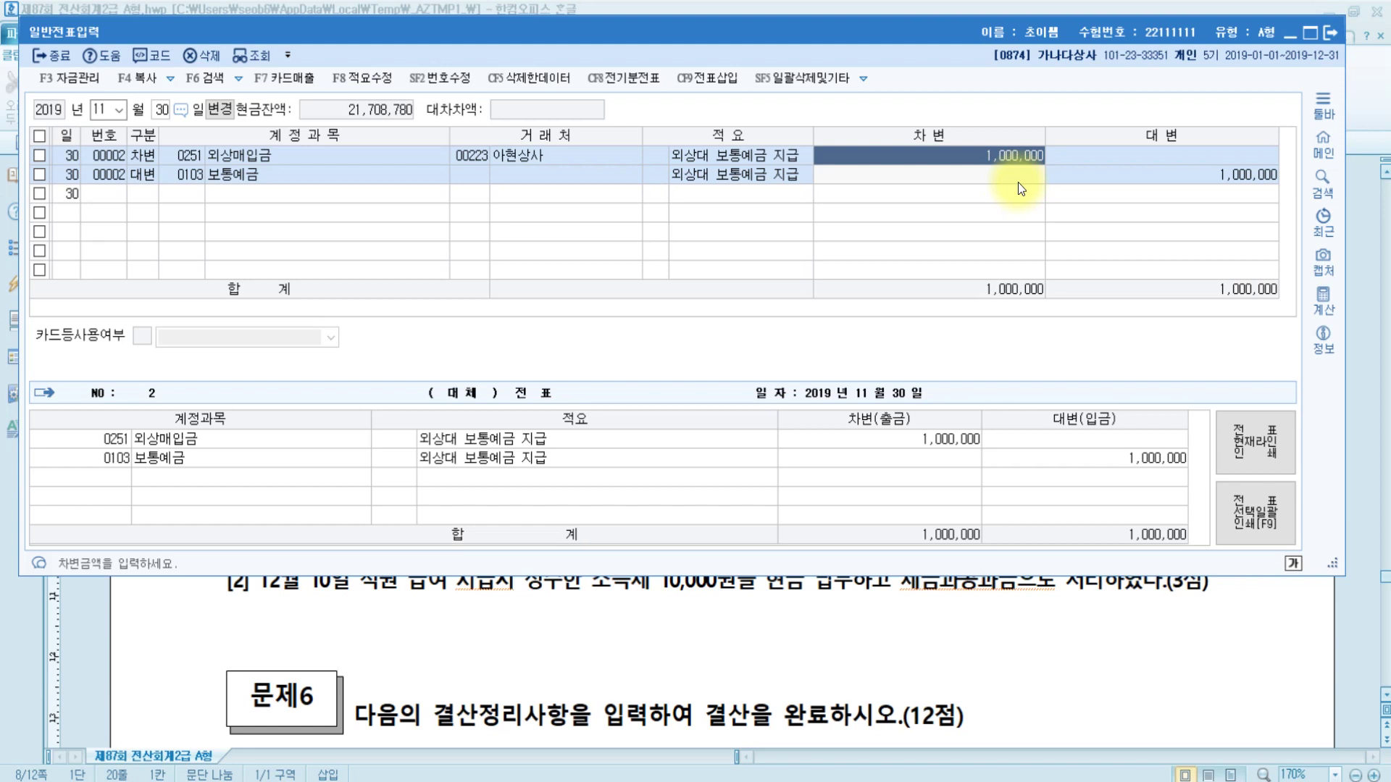
type("9")
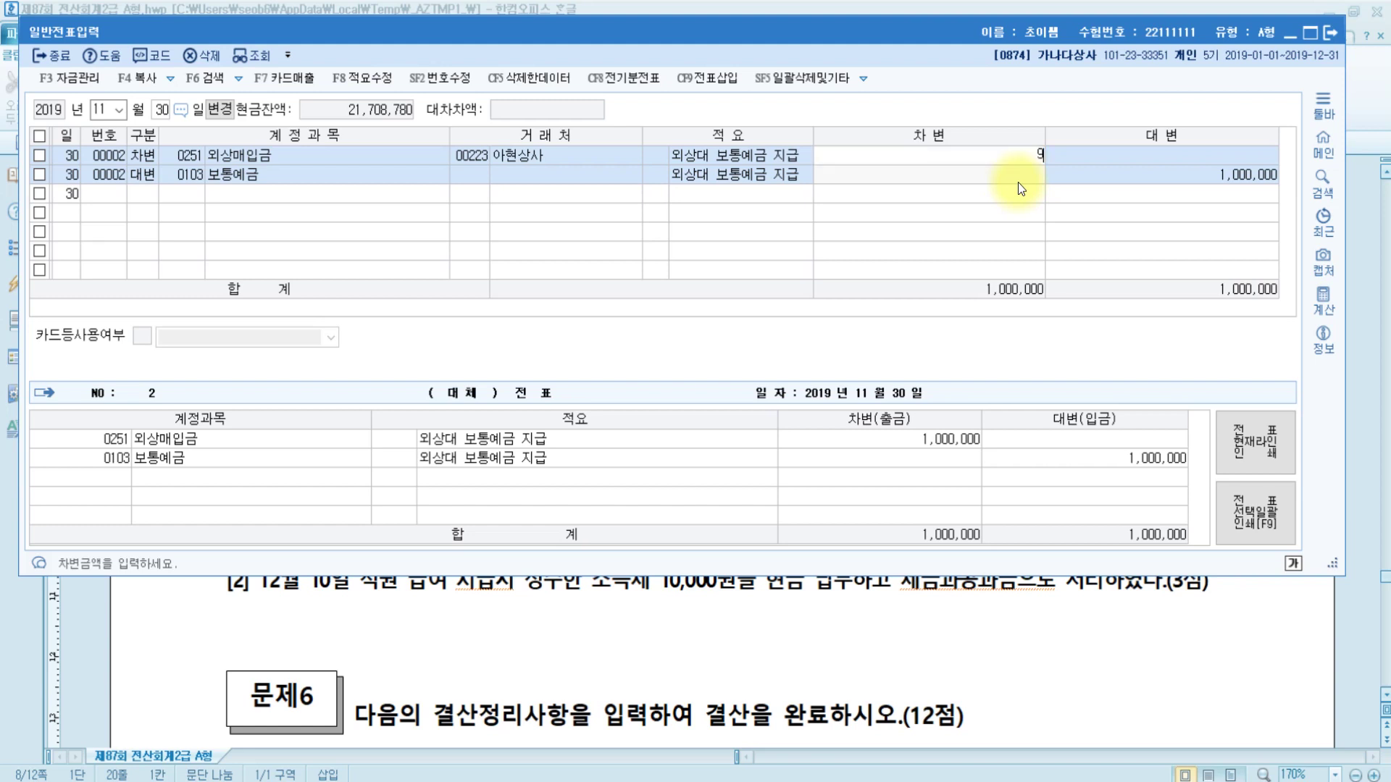
type("88,000")
key("Return")
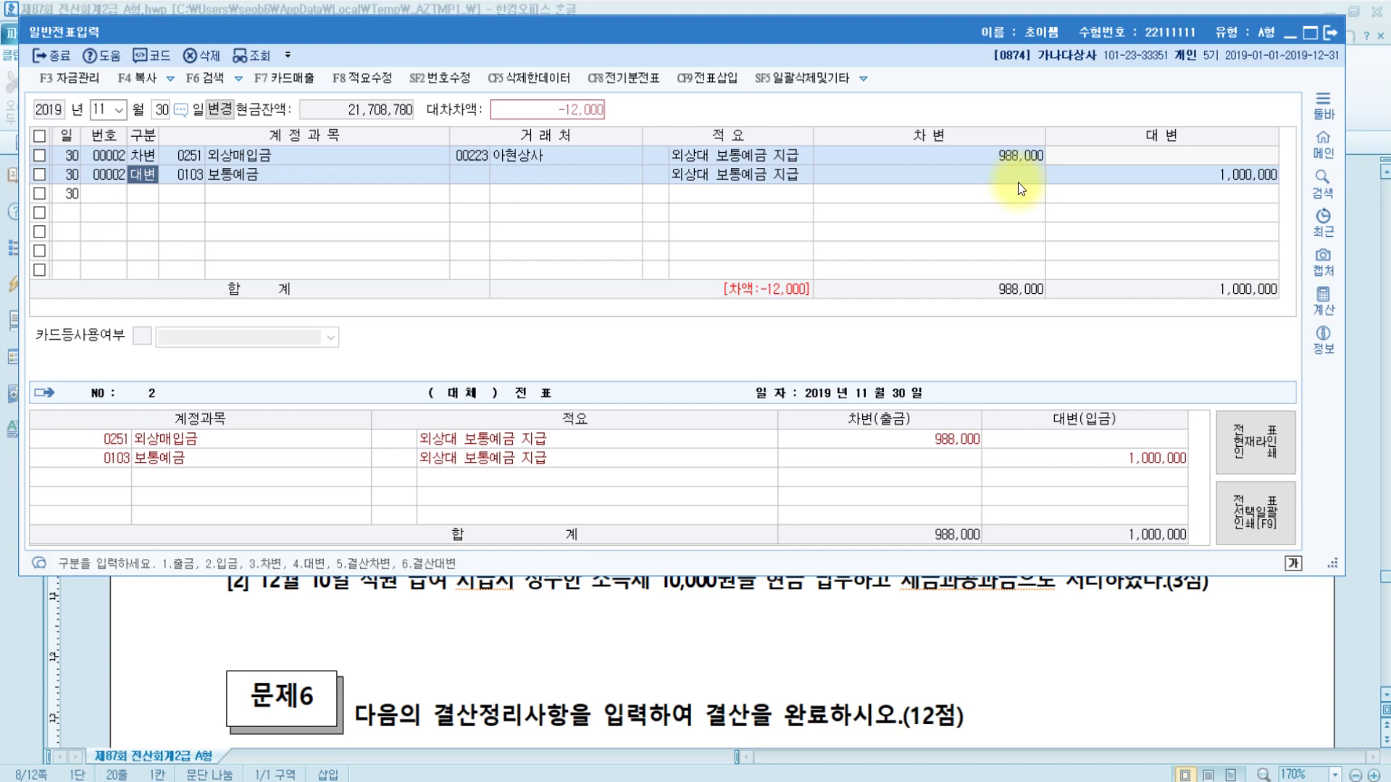
Start a new debit (차변) line in the 30 November voucher and search the account codes for 수수료.
key("Down")
type("3")
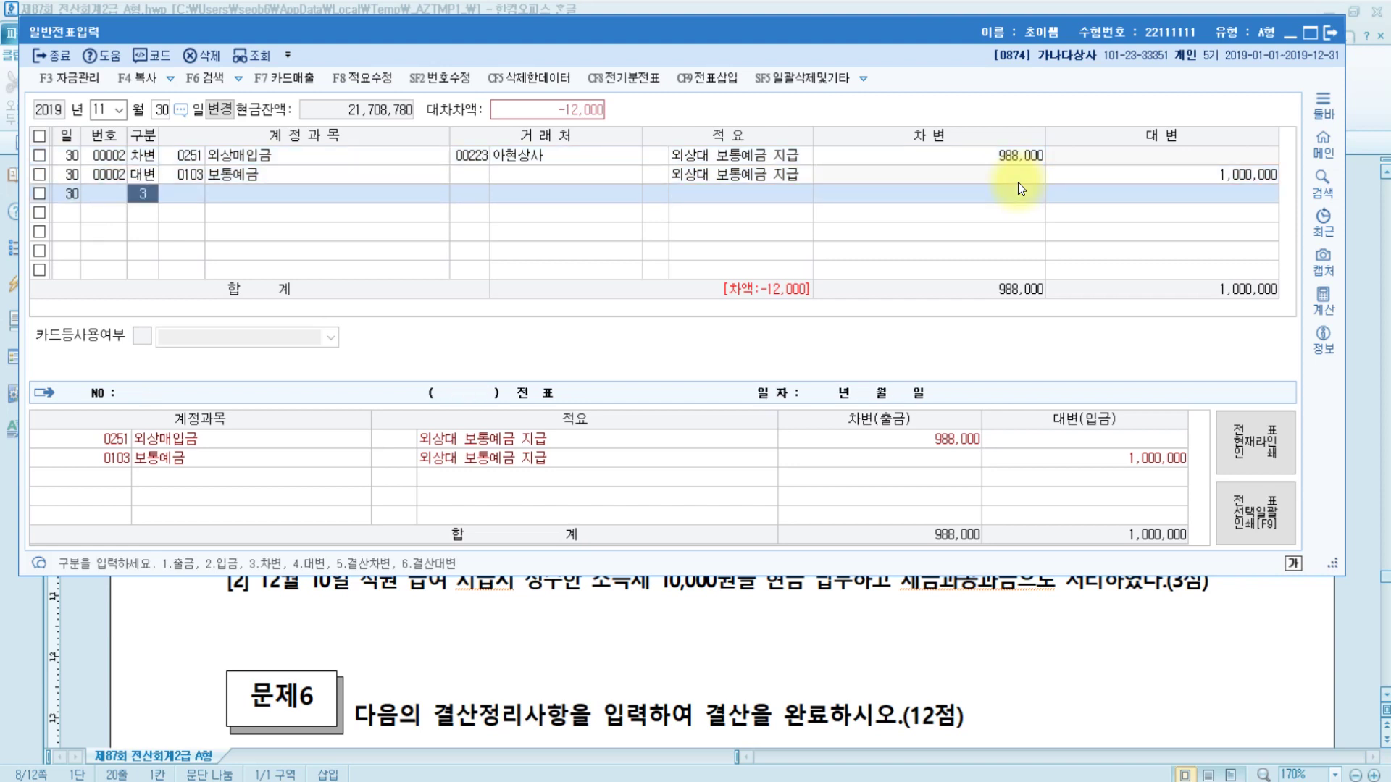
key("Return")
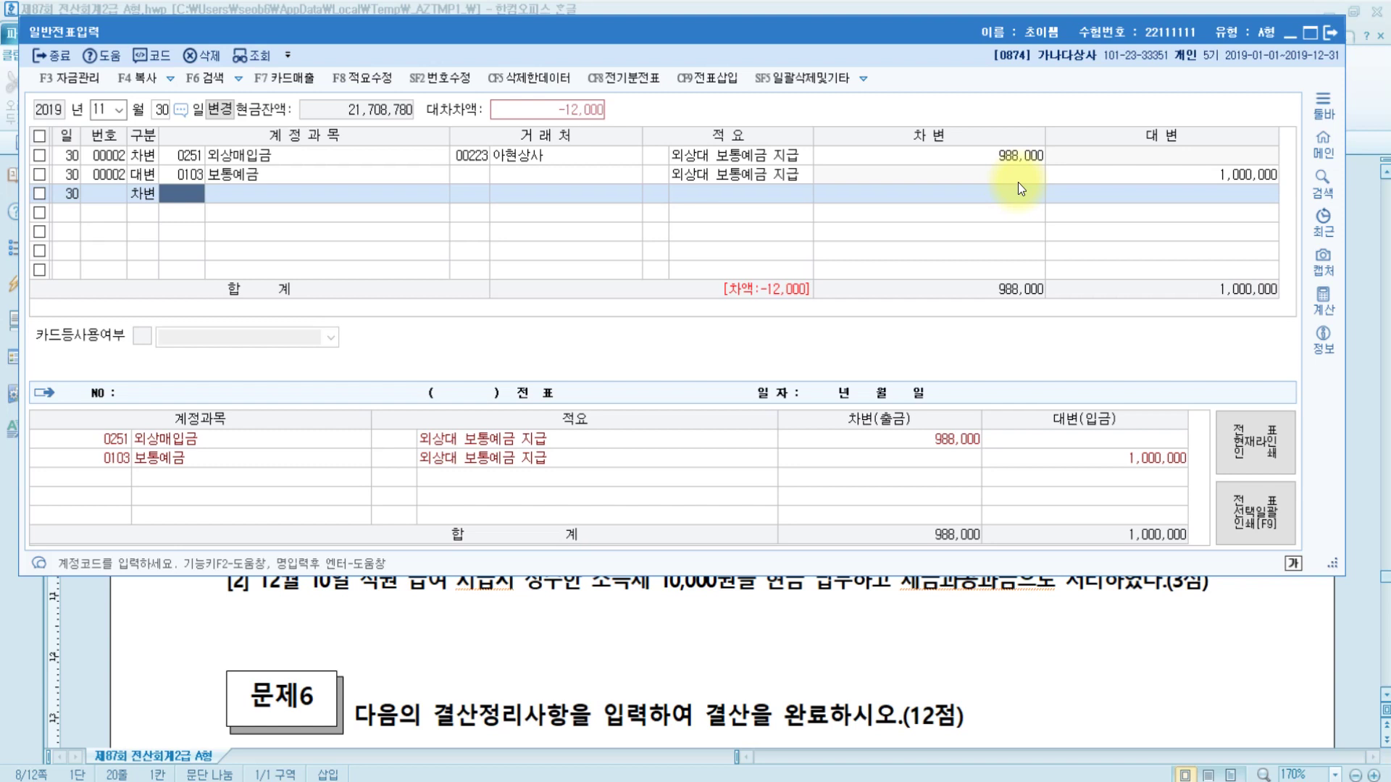
type("수수료")
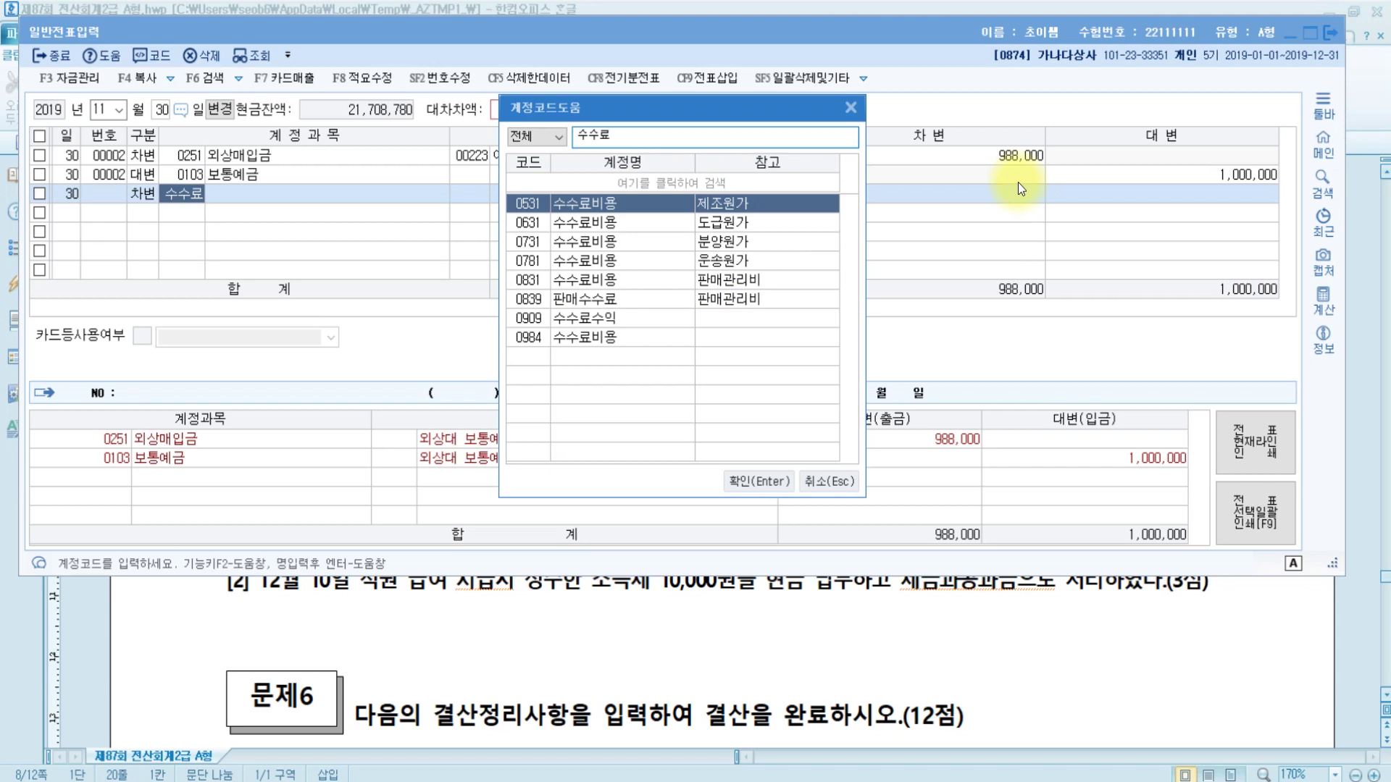
Assign account 0831 수수료비용 (판매관리비) to the new debit line with an amount of 12,000.
key("Down")
key("Down")
key("Down")
key("Down")
key("Down")
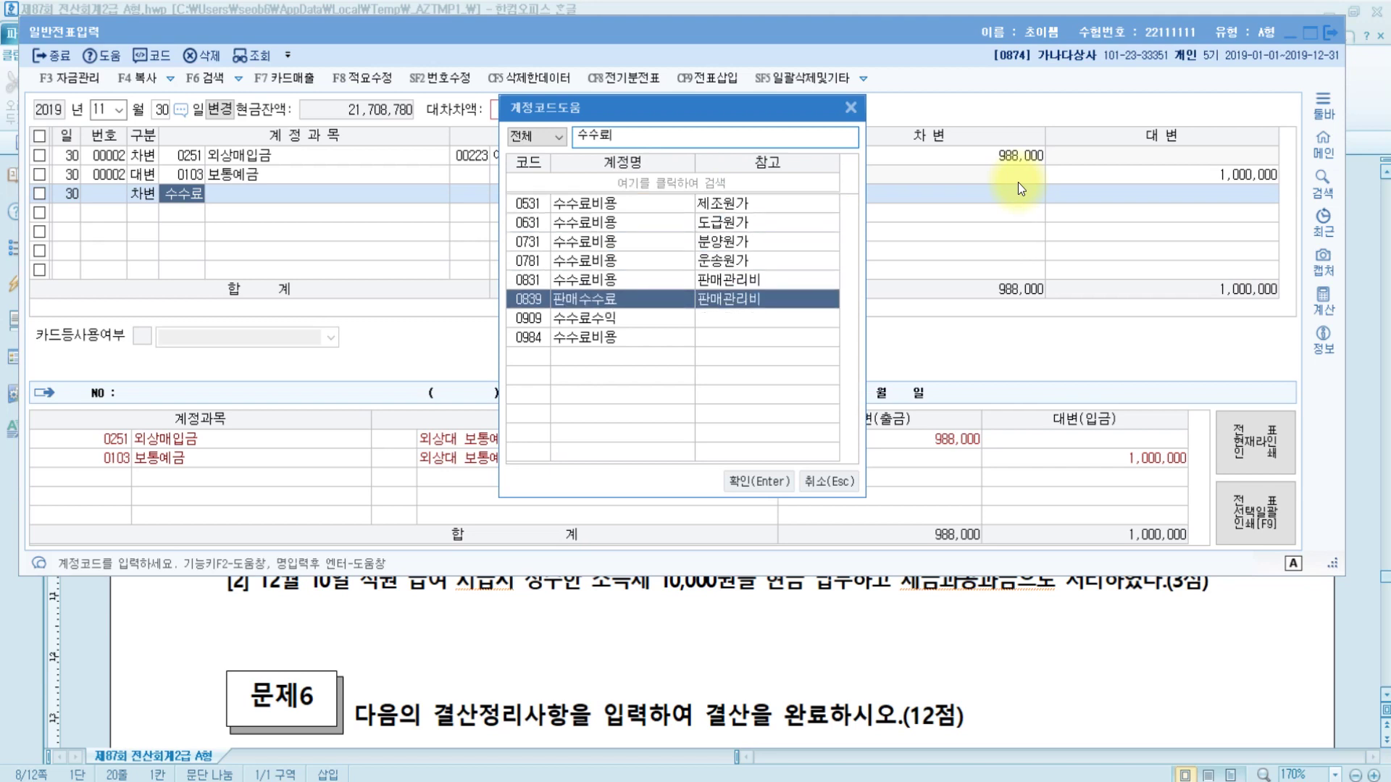
key("Up")
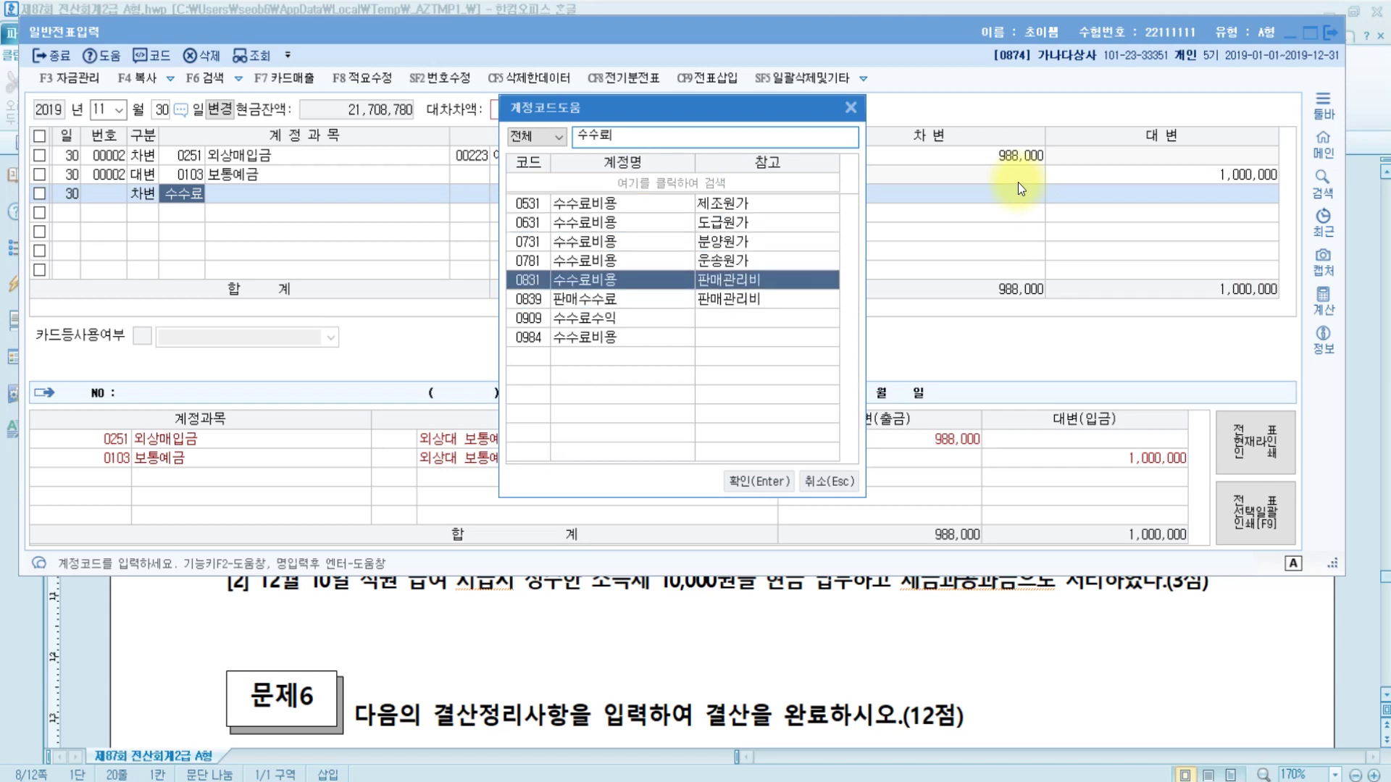
key("Return")
key("Return")
key("Return")
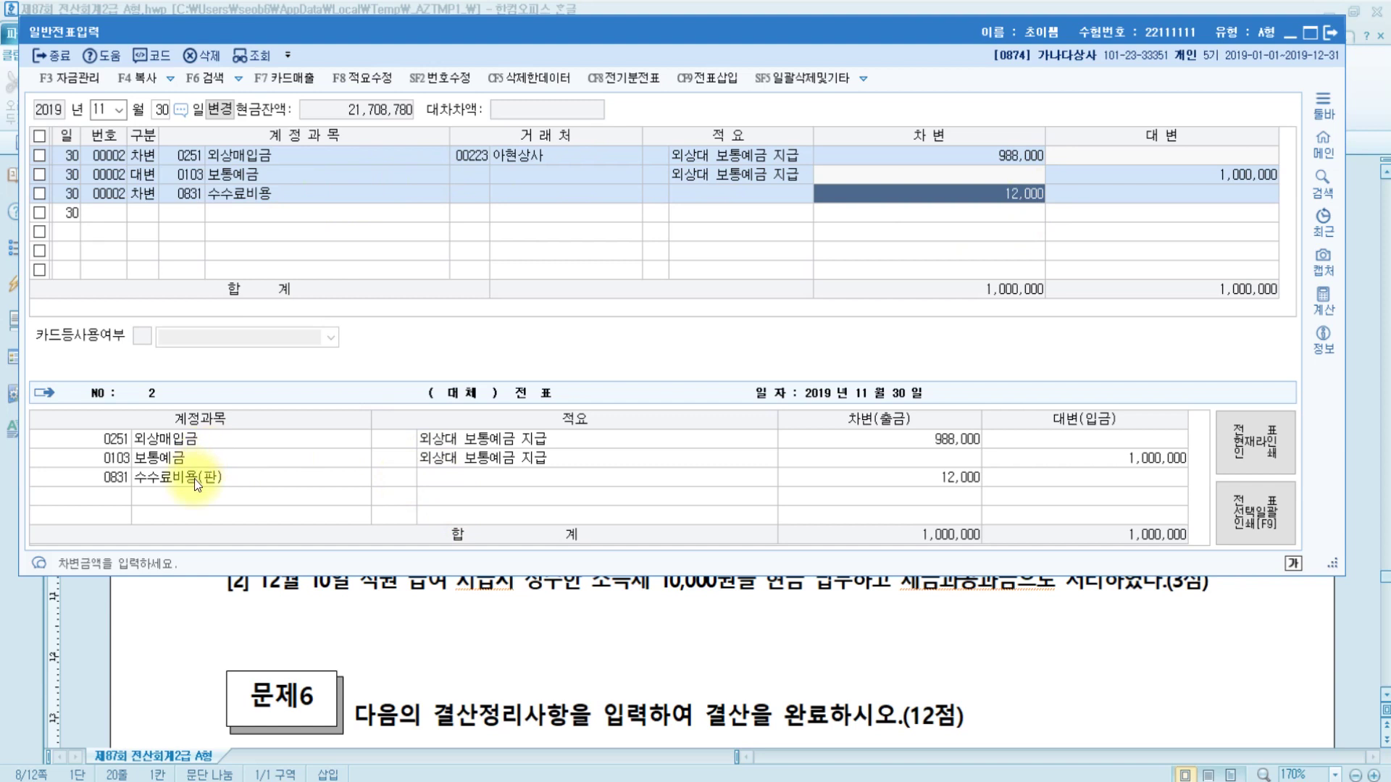
left_click(197, 207)
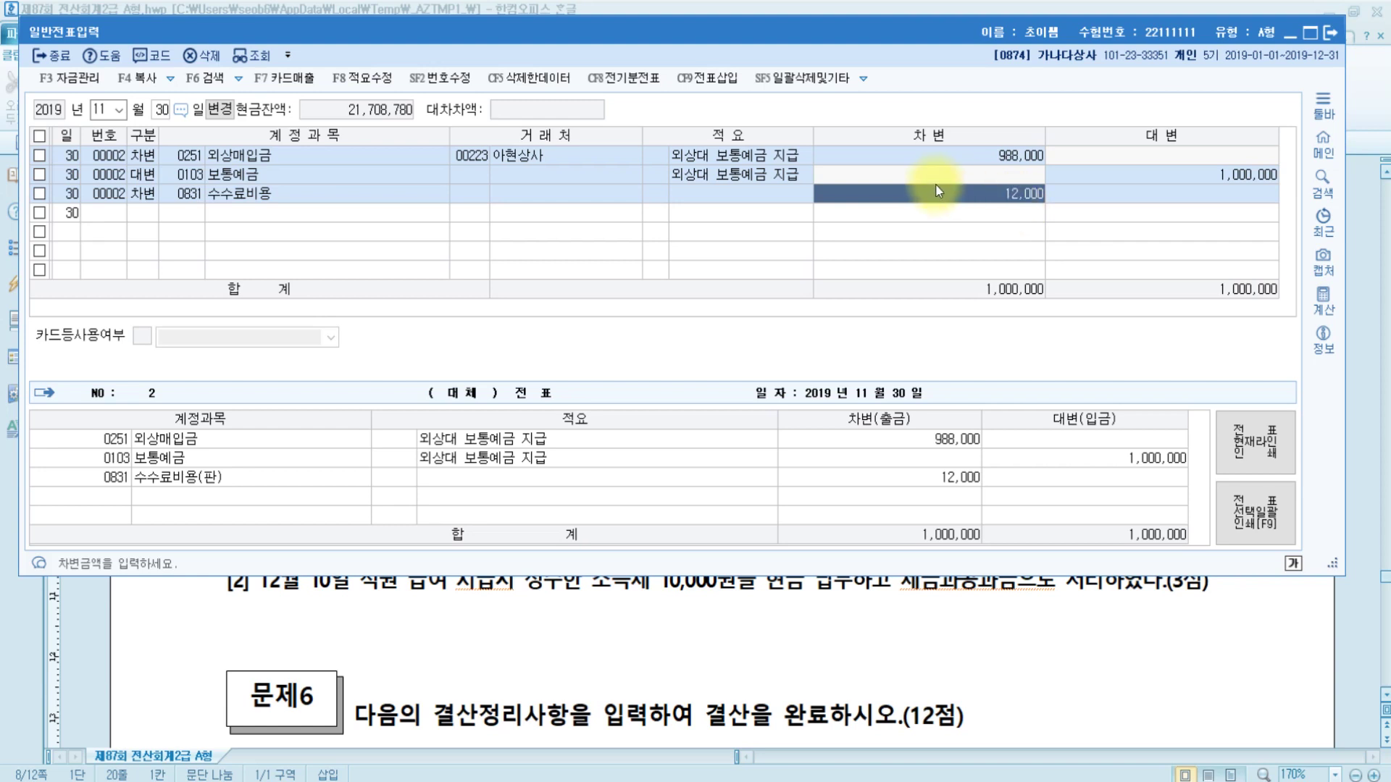
Switch to the exam document in Hangul and examine question [2] of 문제5 about the withheld income tax payment.
left_click(467, 652)
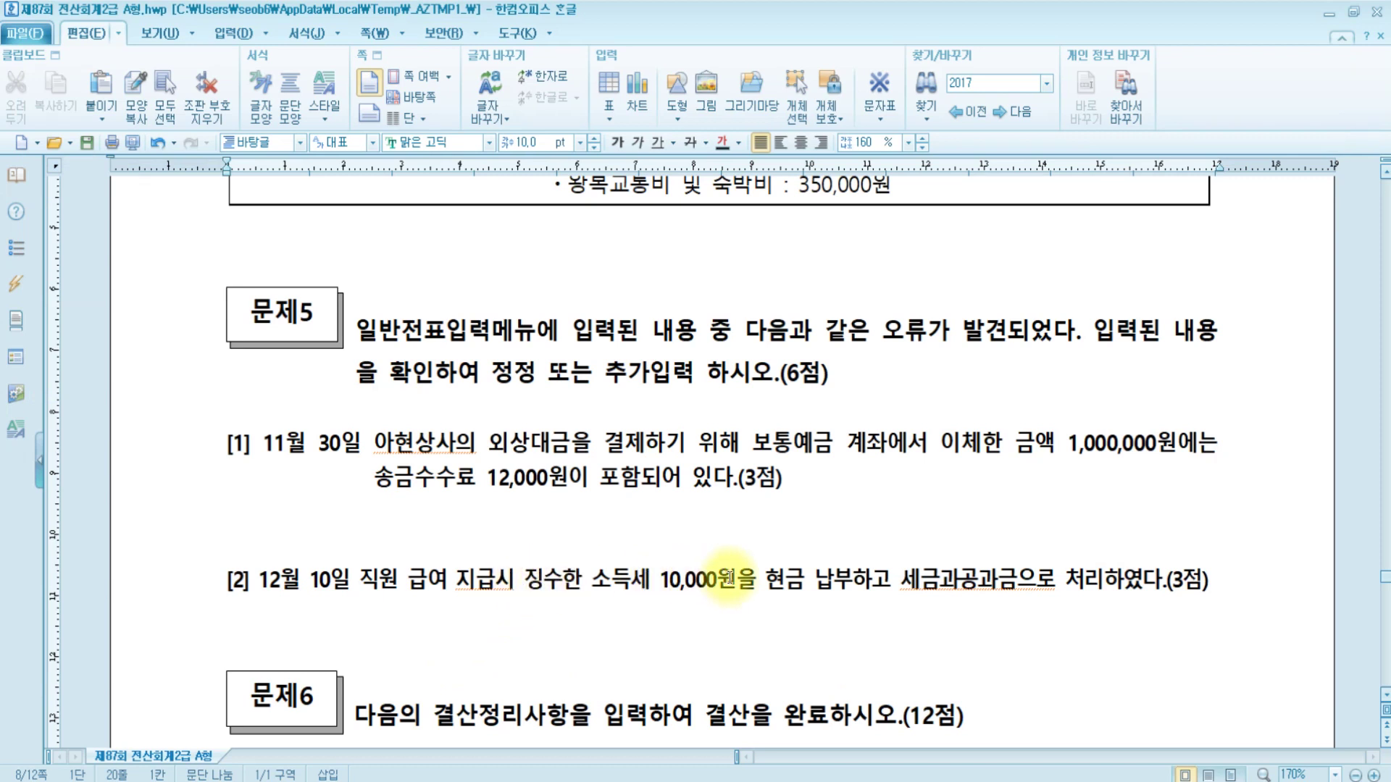
left_click_drag(357, 581, 736, 583)
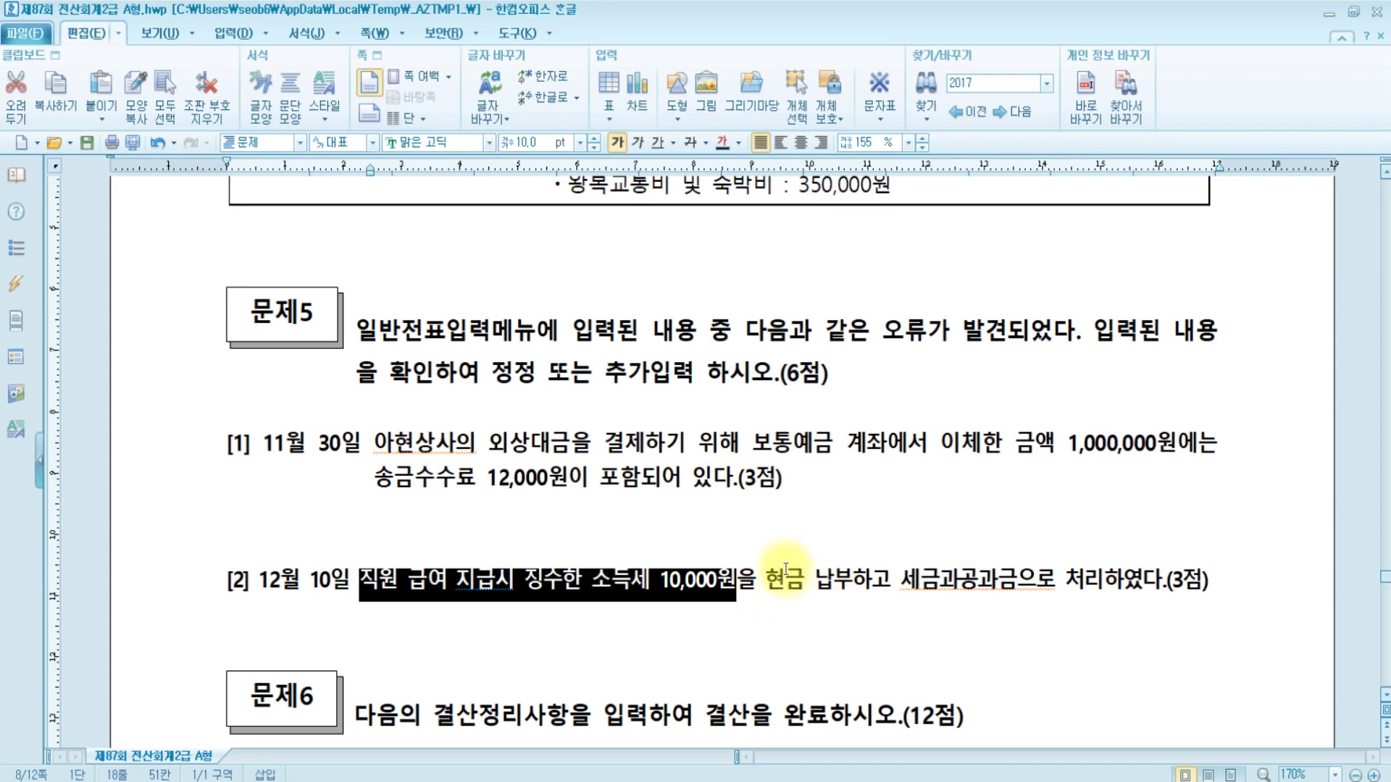
left_click_drag(919, 581, 1141, 581)
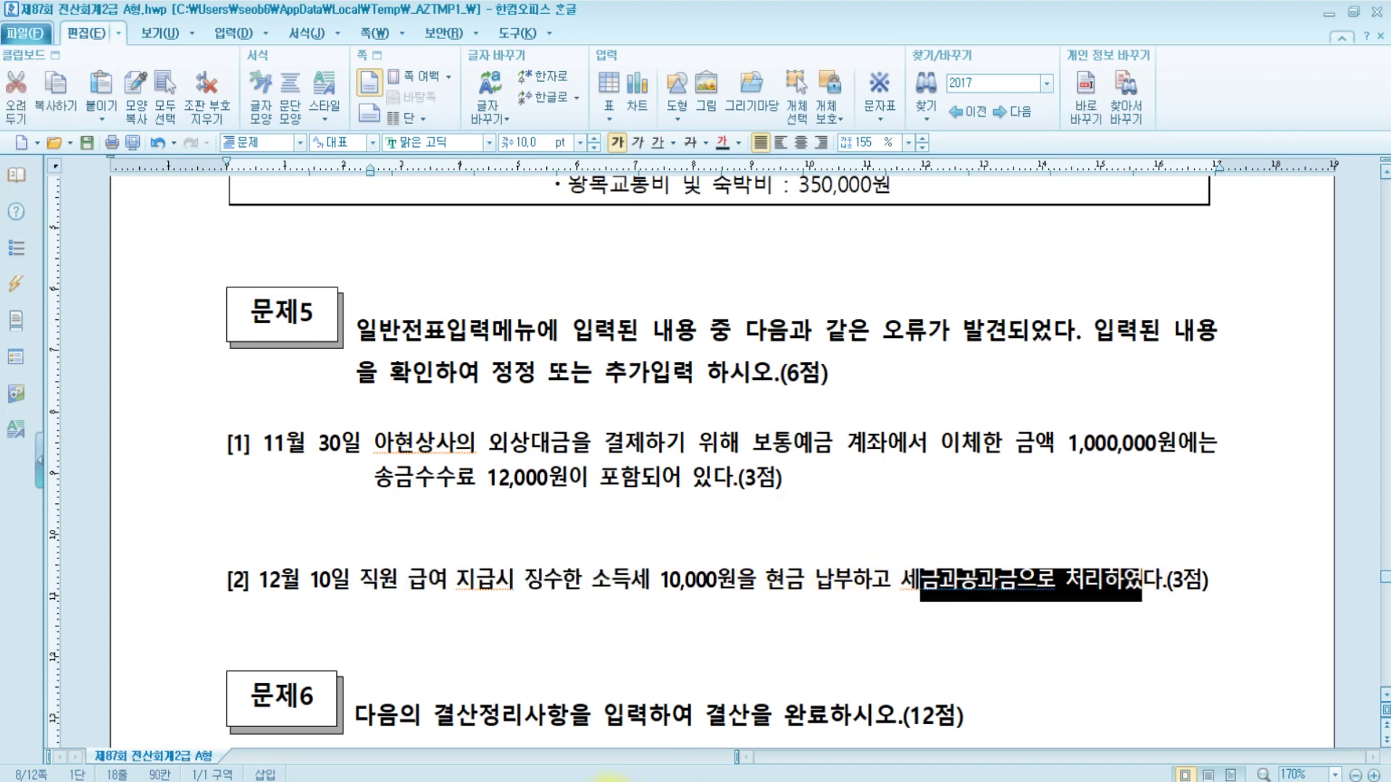
Switch back to 일반전표입력 and load the vouchers dated 12월 10일 to inspect the 10,000 tax entry.
left_click(607, 778)
left_click(105, 111)
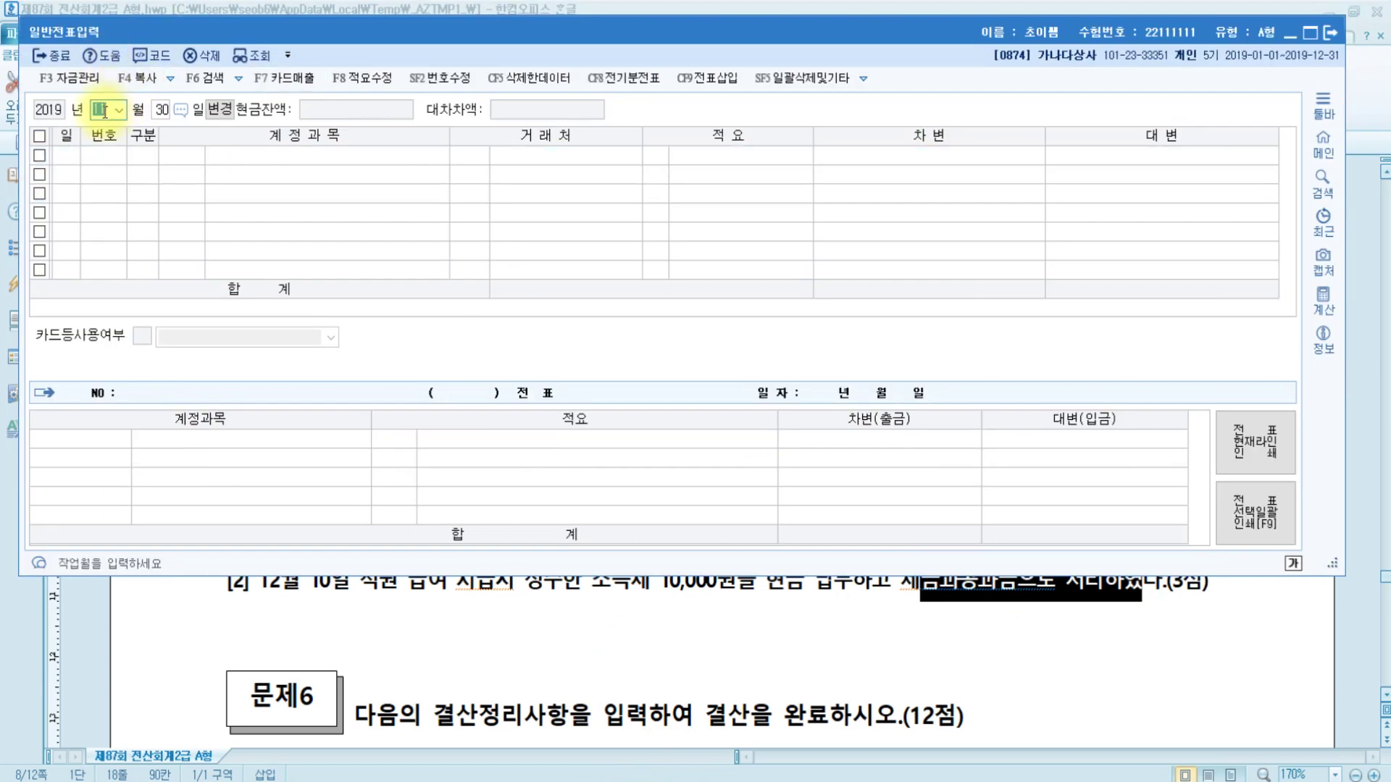
type("12")
key("Return")
type("10")
key("Return")
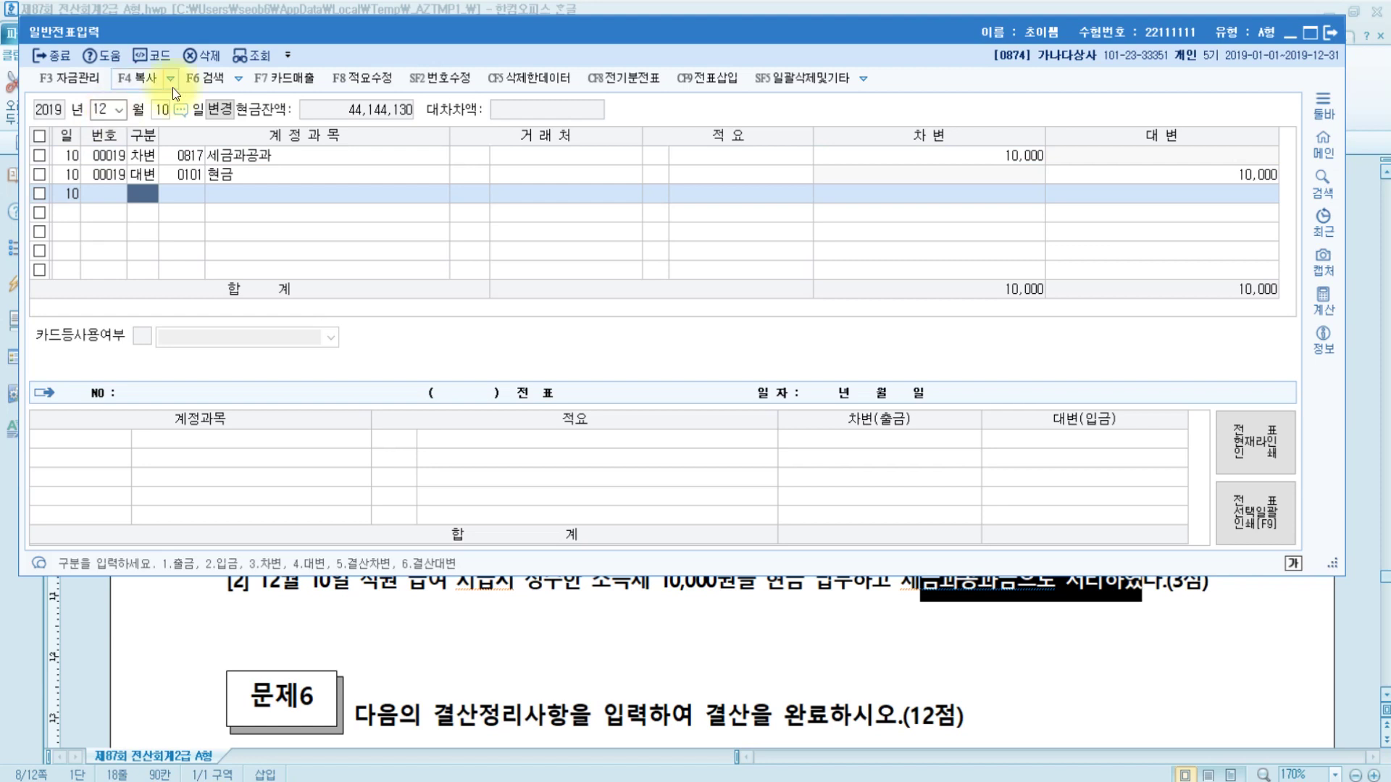
left_click(147, 174)
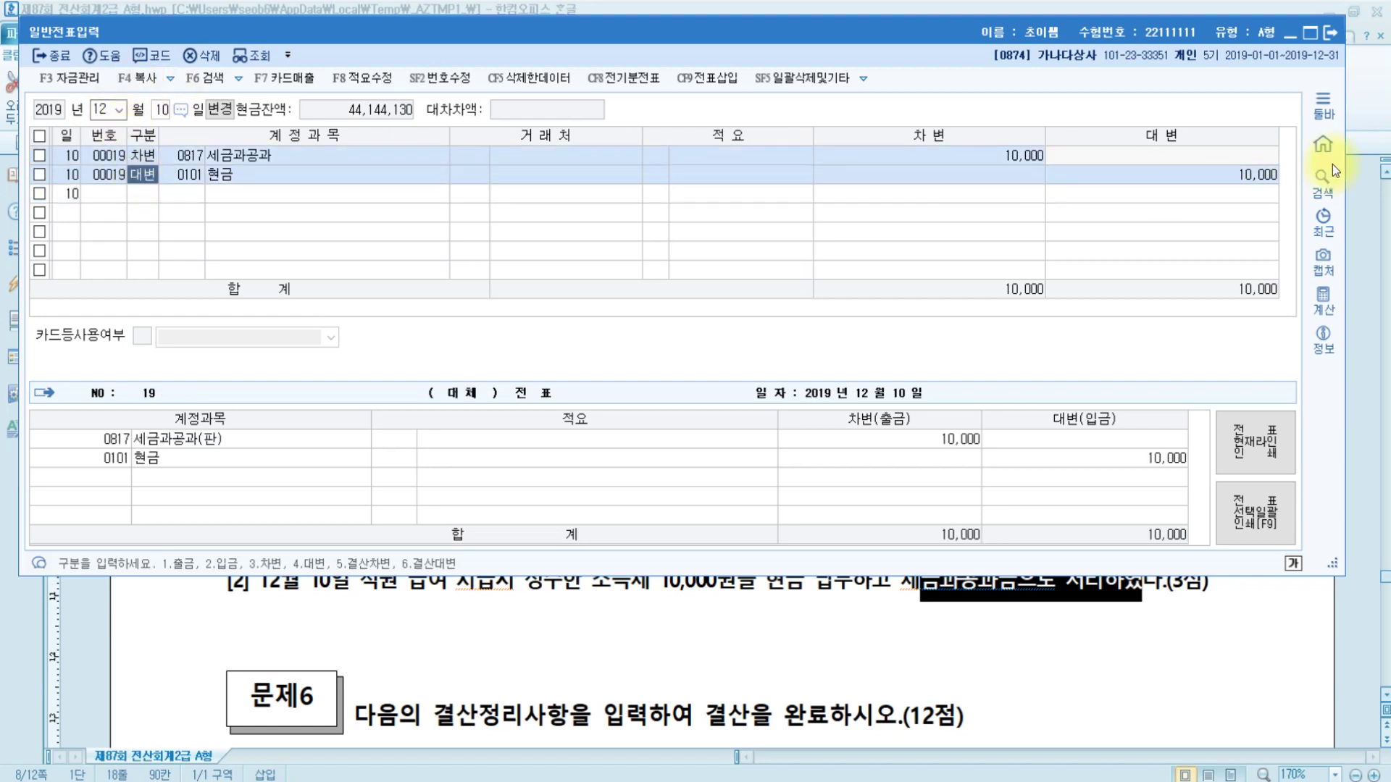
left_click(1252, 174)
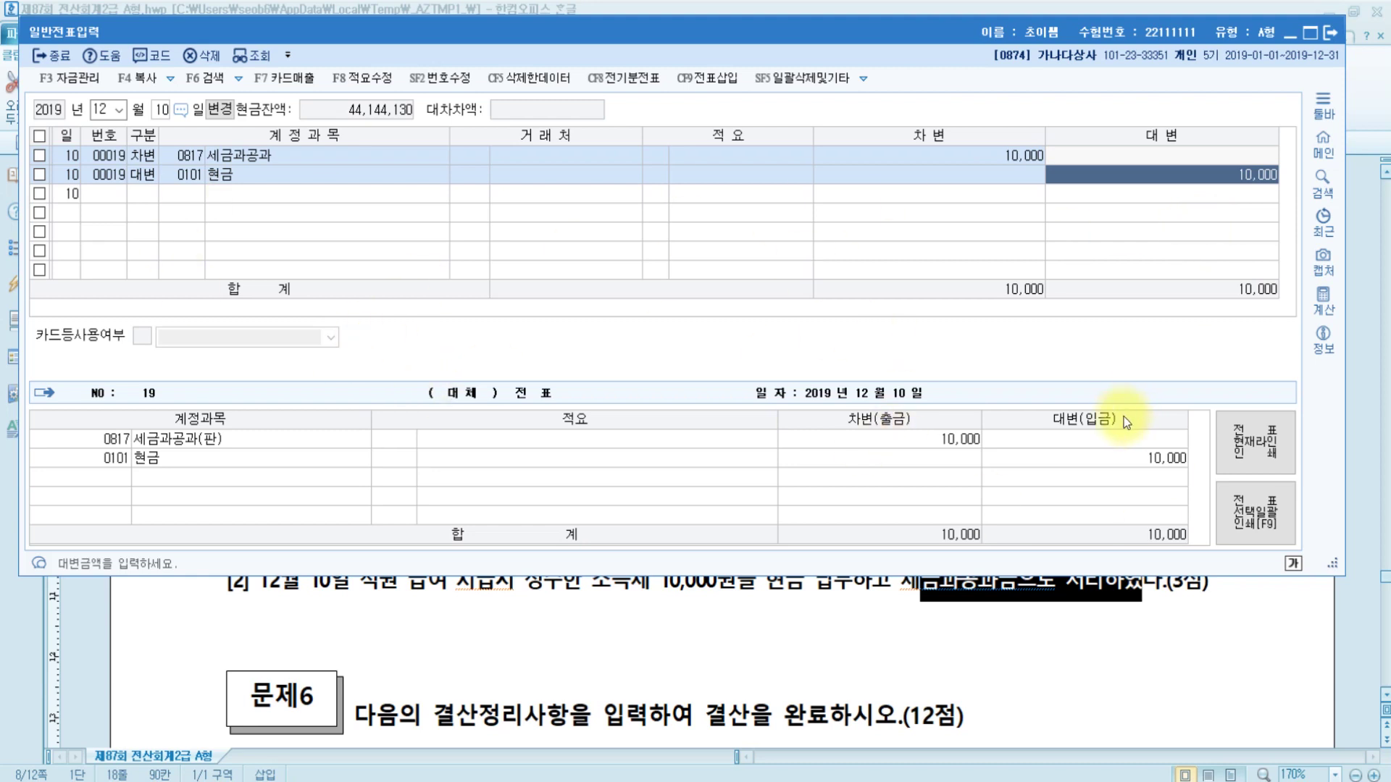
Change the debit account of the 10 December voucher from 세금과공과 to 0254 예수금.
left_click(186, 155)
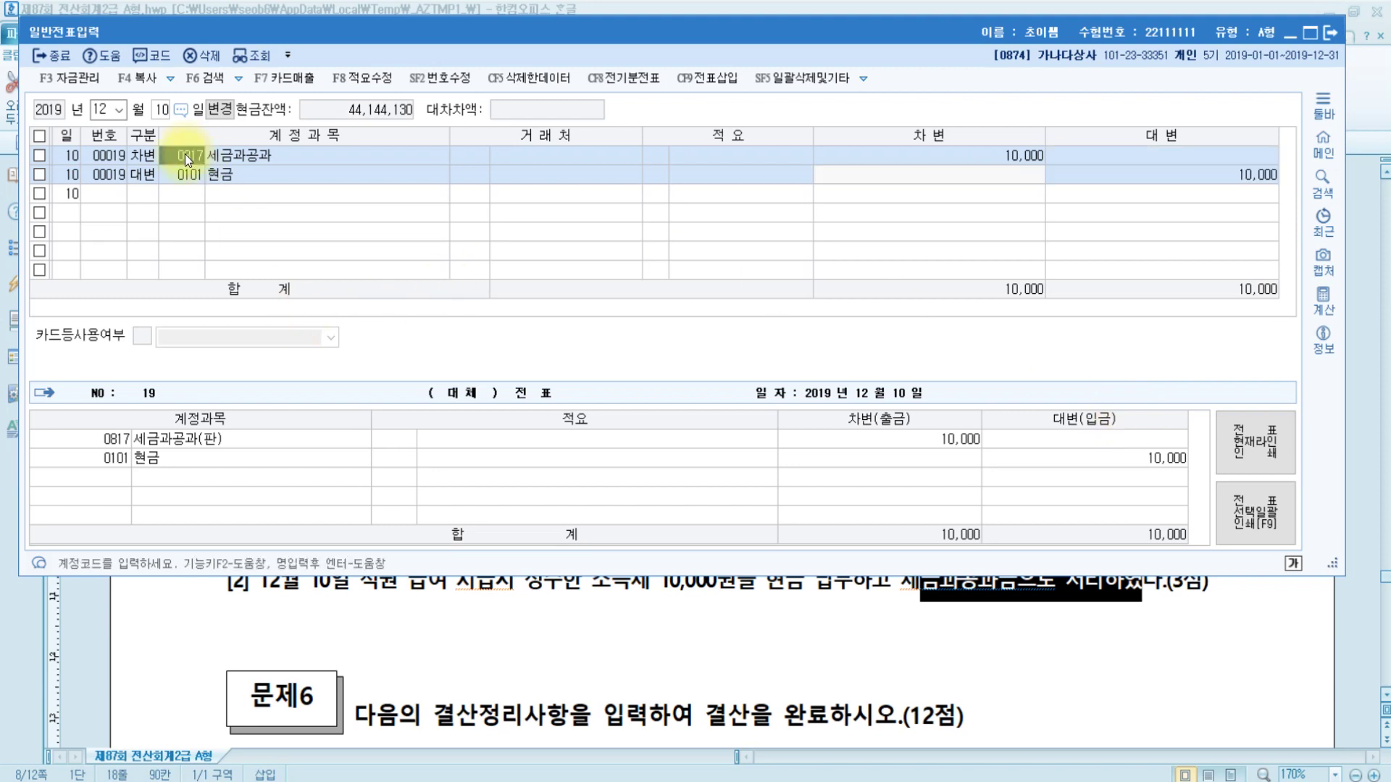
type("예수")
key("Return")
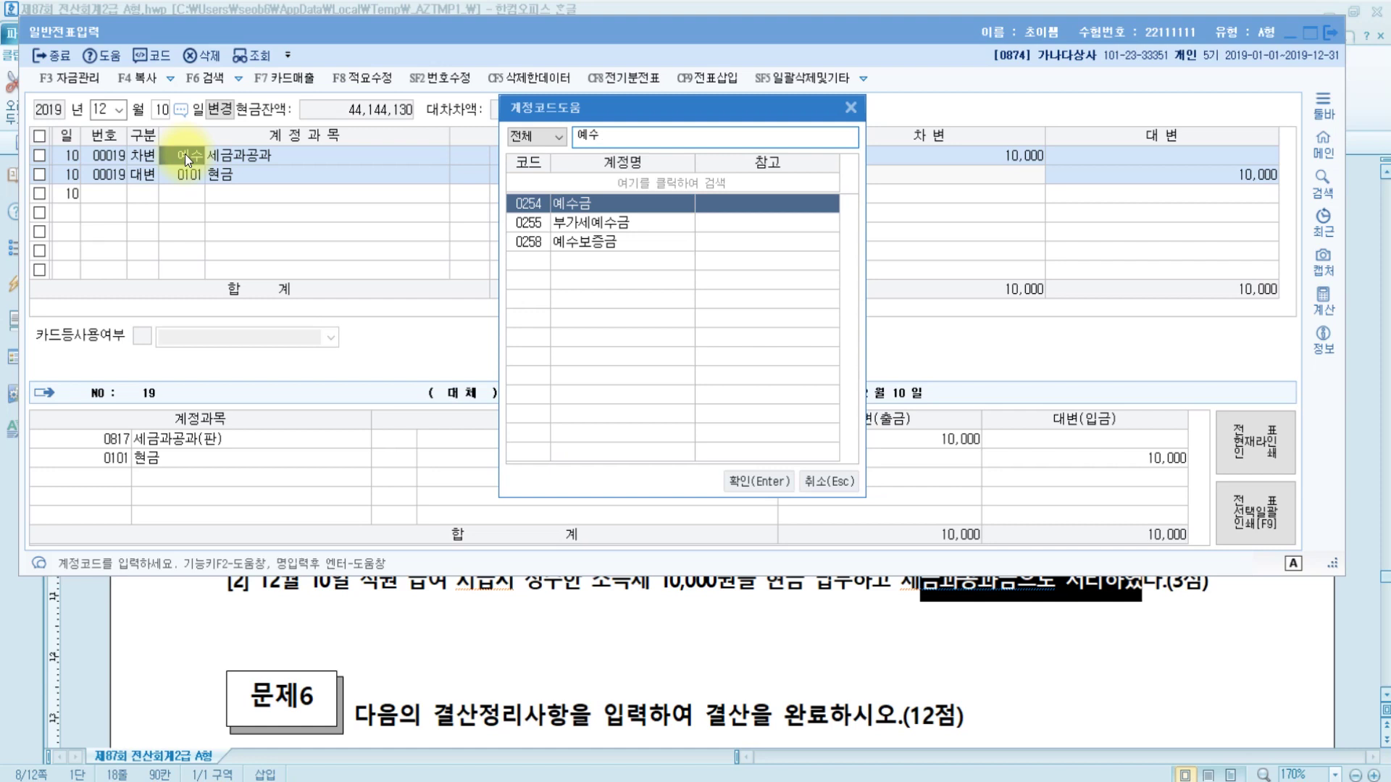
key("Return")
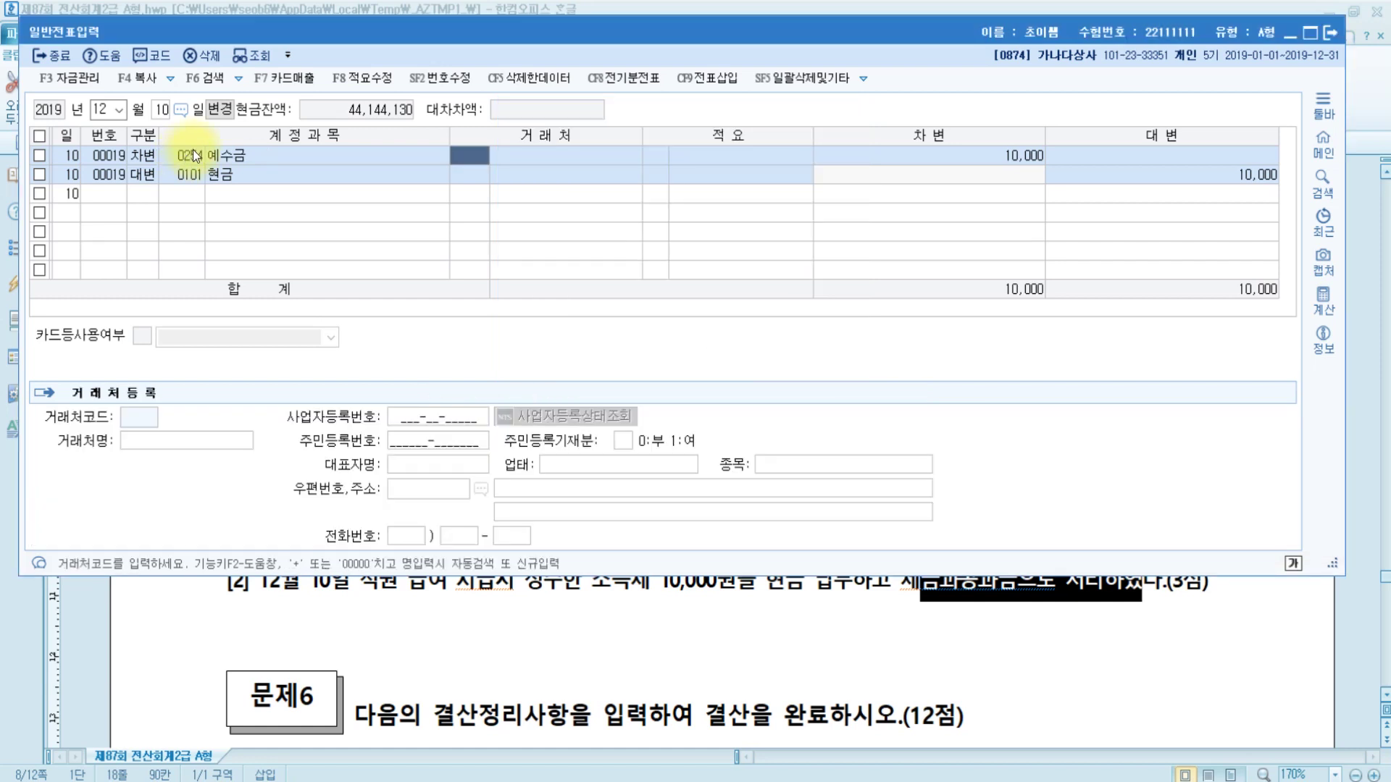
left_click(1170, 174)
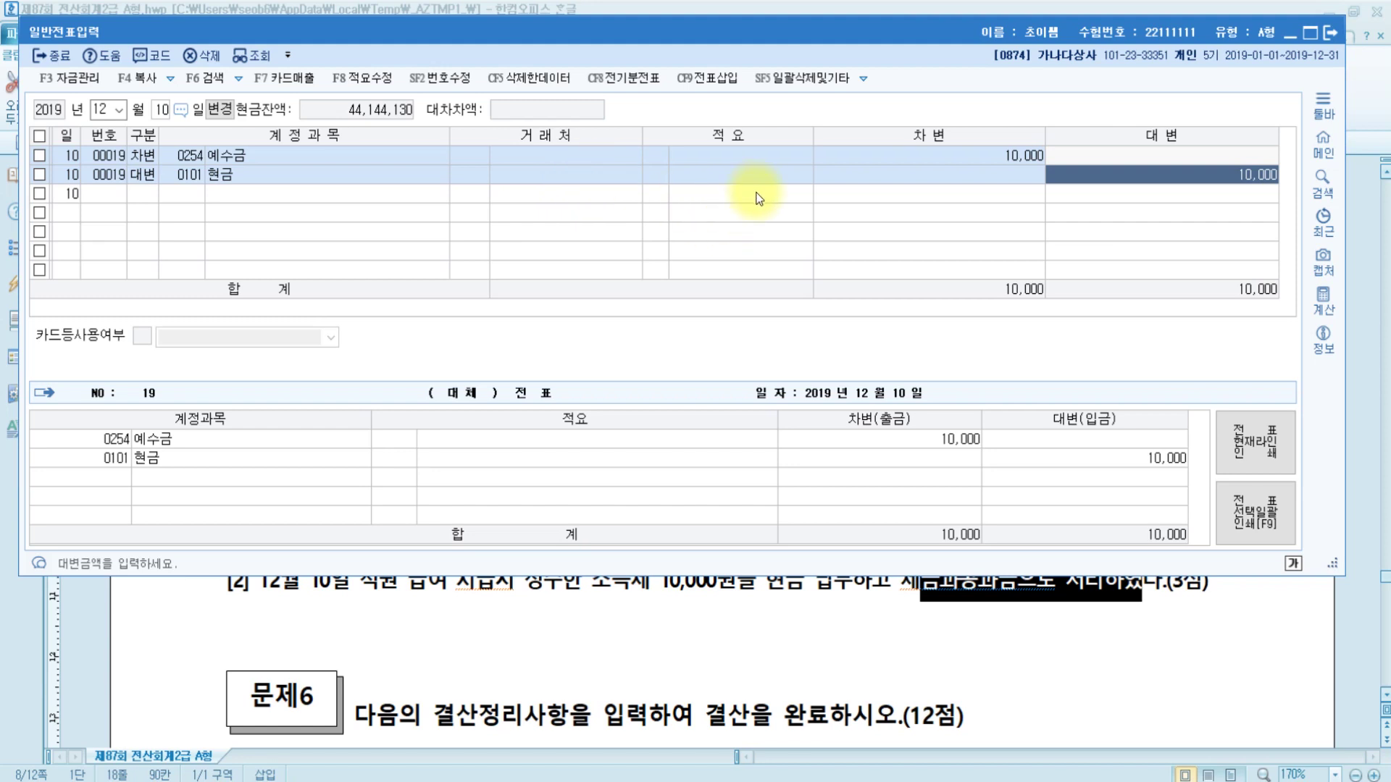
Switch to the exam document in Hangul and look through the closing adjustment questions under 문제6.
left_click(873, 583)
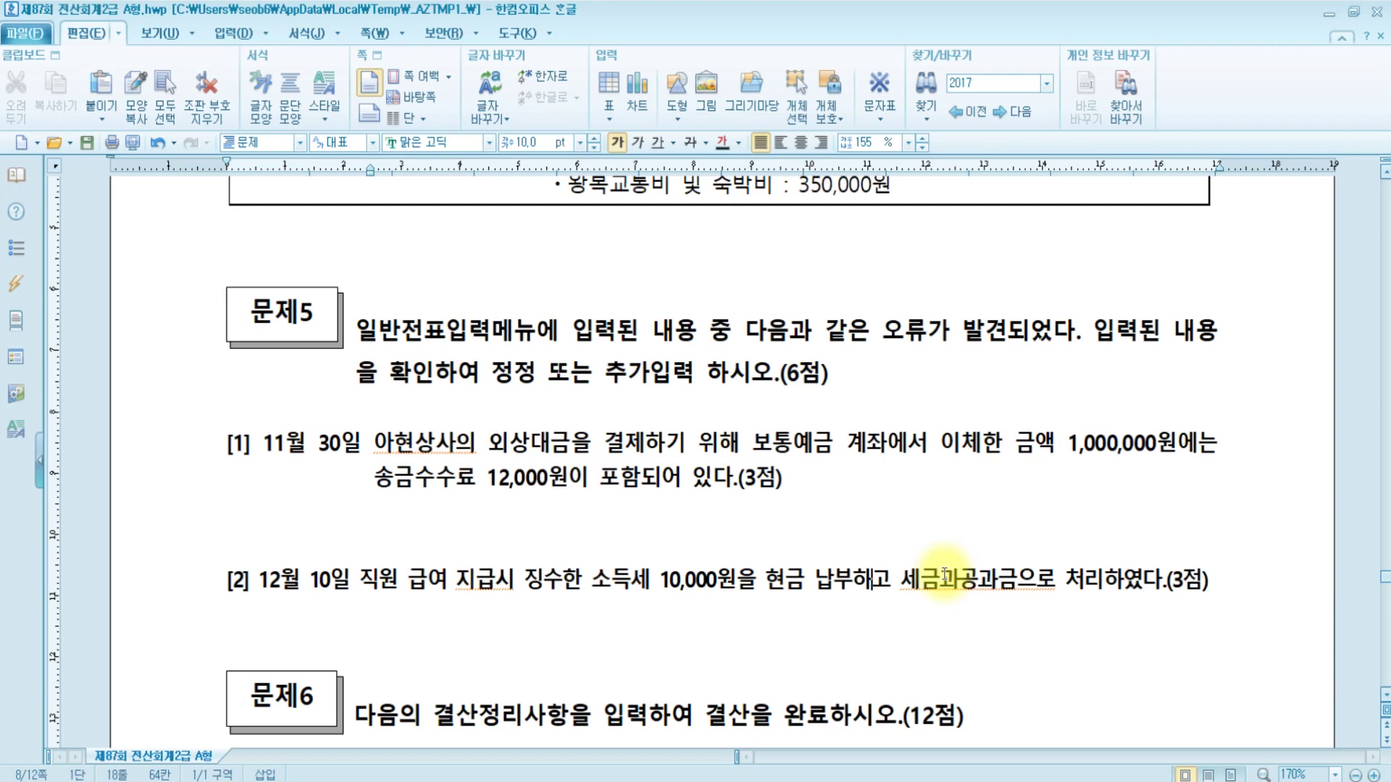
scroll(797, 507, "down", 5)
left_click(675, 487)
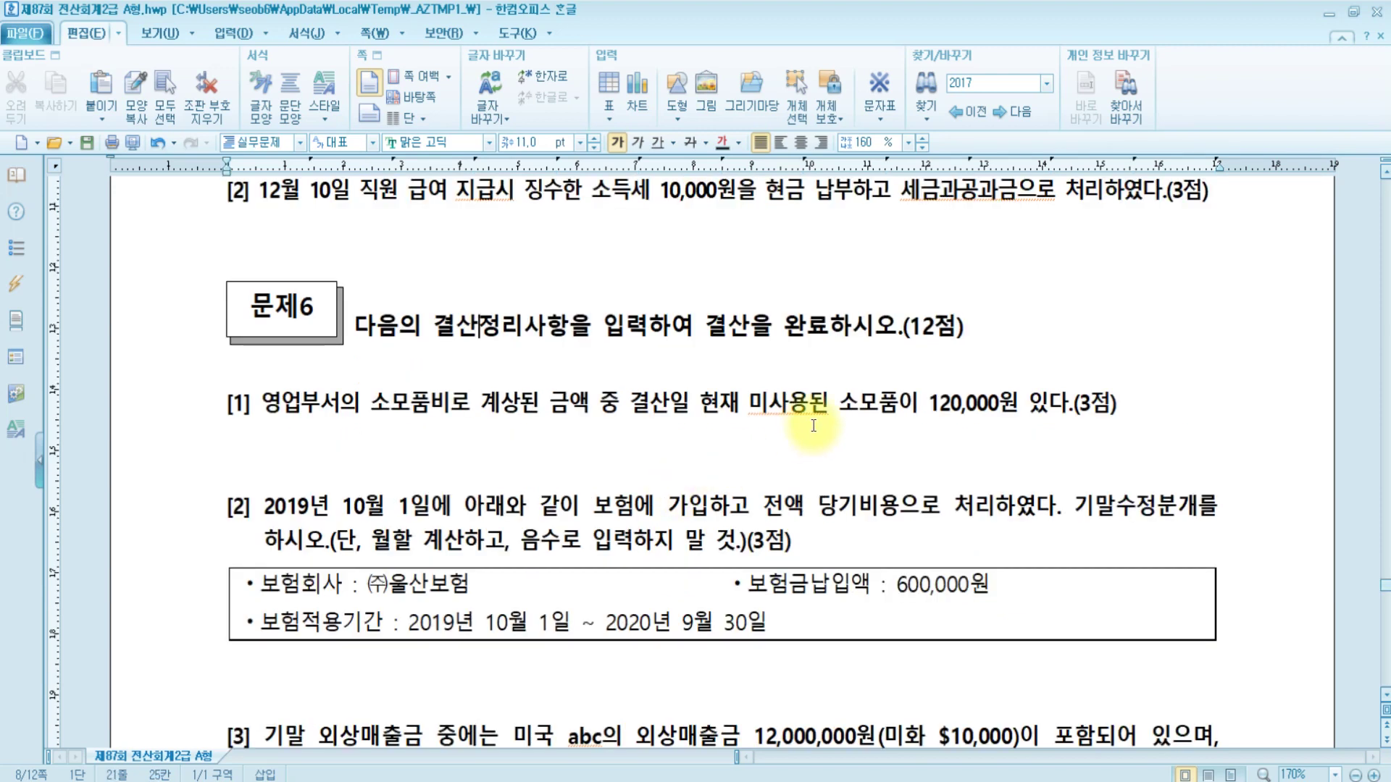
scroll(809, 325, "down", 1)
scroll(809, 325, "down", 7)
scroll(809, 319, "up", 6)
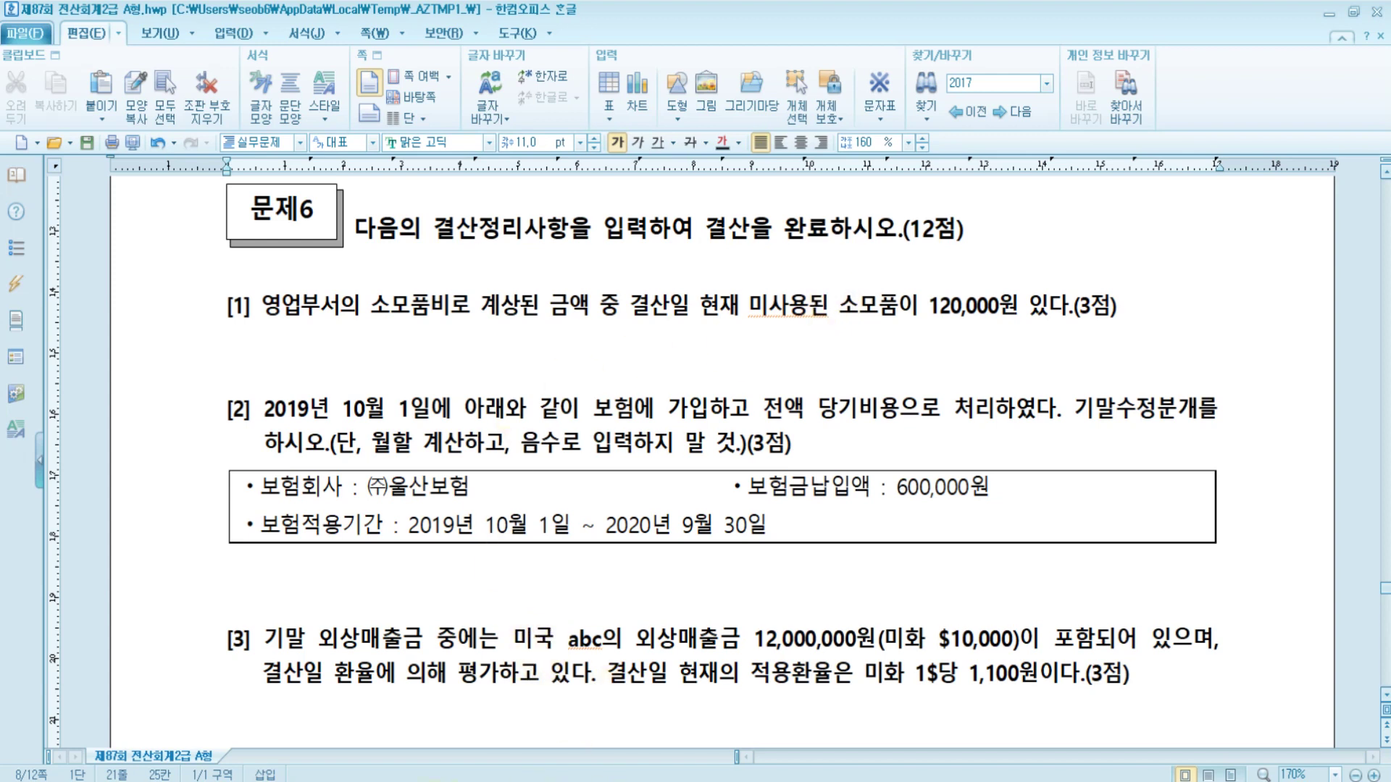
Switch to the 결산 notes in Paint and review the manual and automatic closing entry methods, including 기말재고액, 대손 and 감가.
left_click(380, 733)
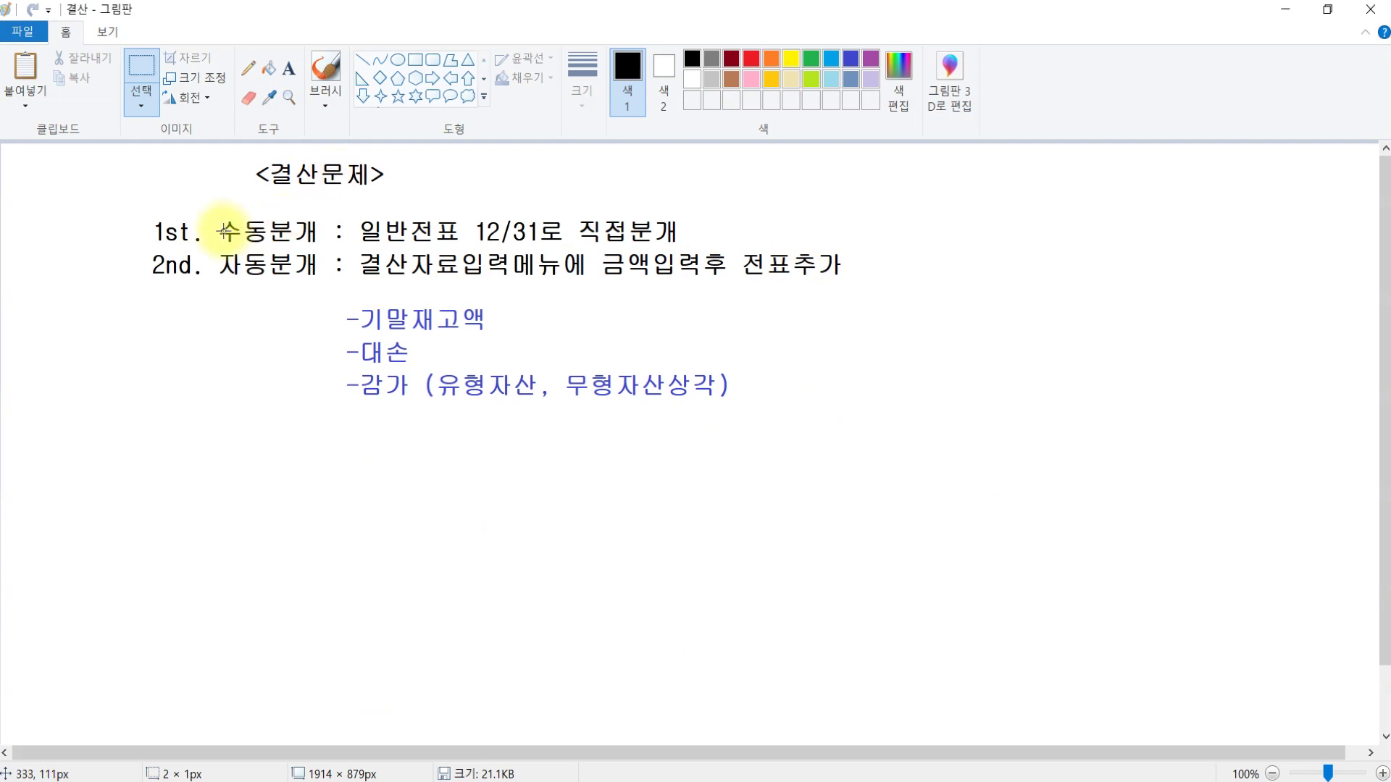
left_click(314, 237)
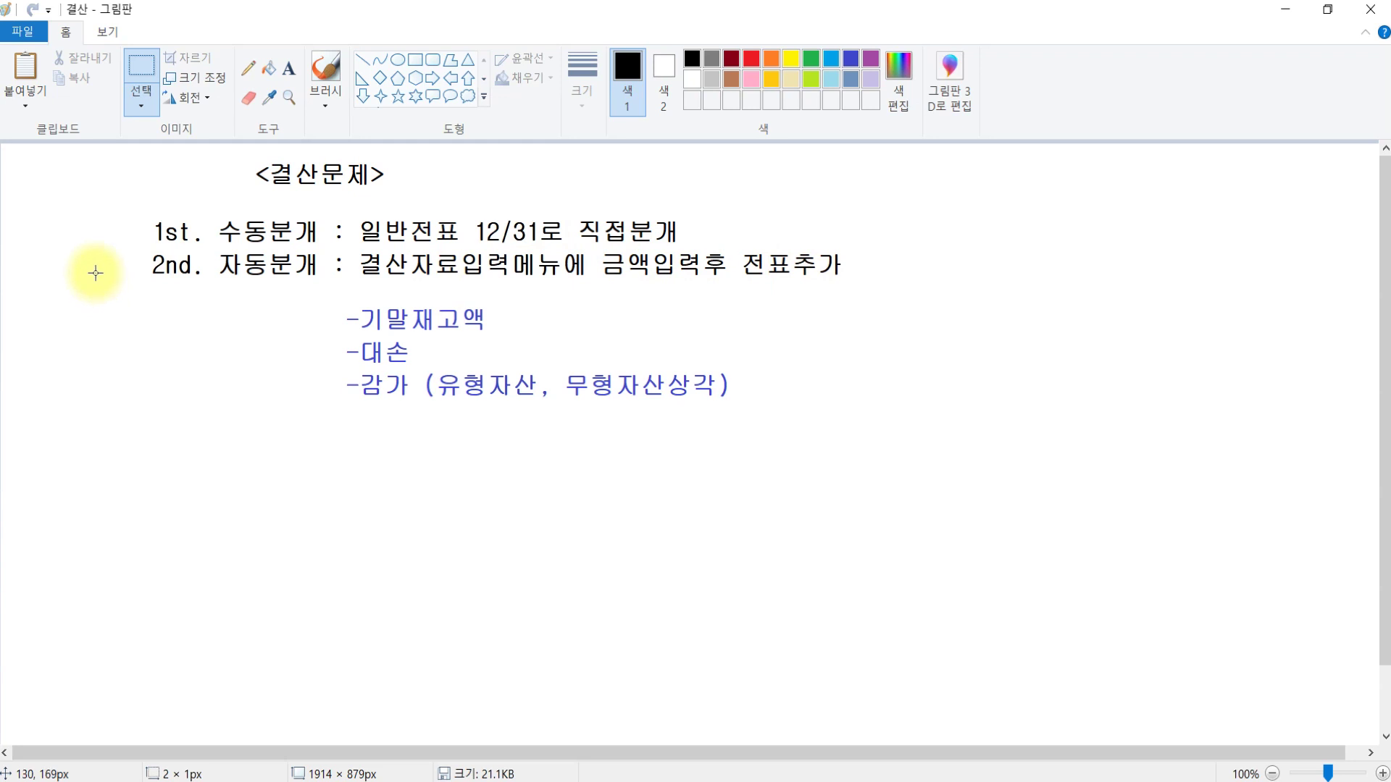
left_click(423, 325)
left_click(415, 344)
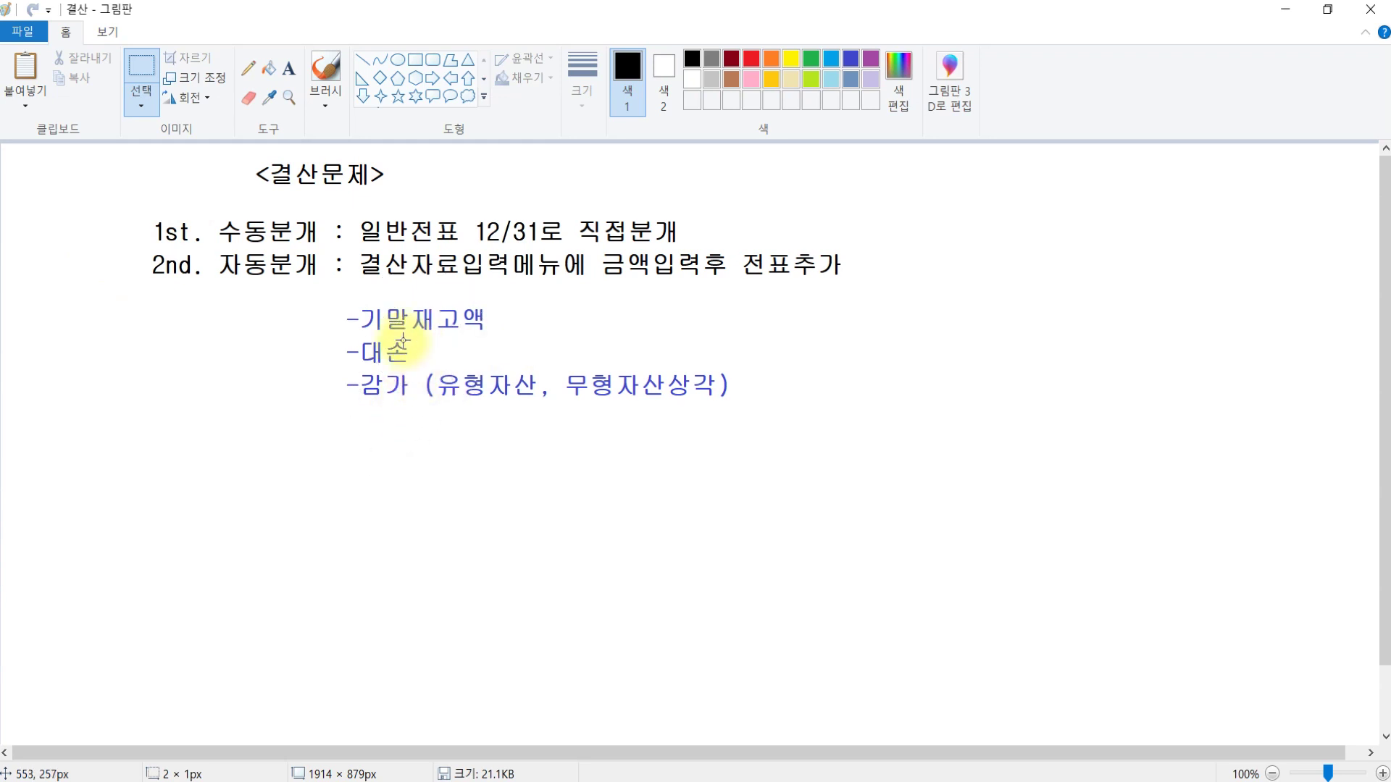
left_click(401, 346)
left_click(393, 384)
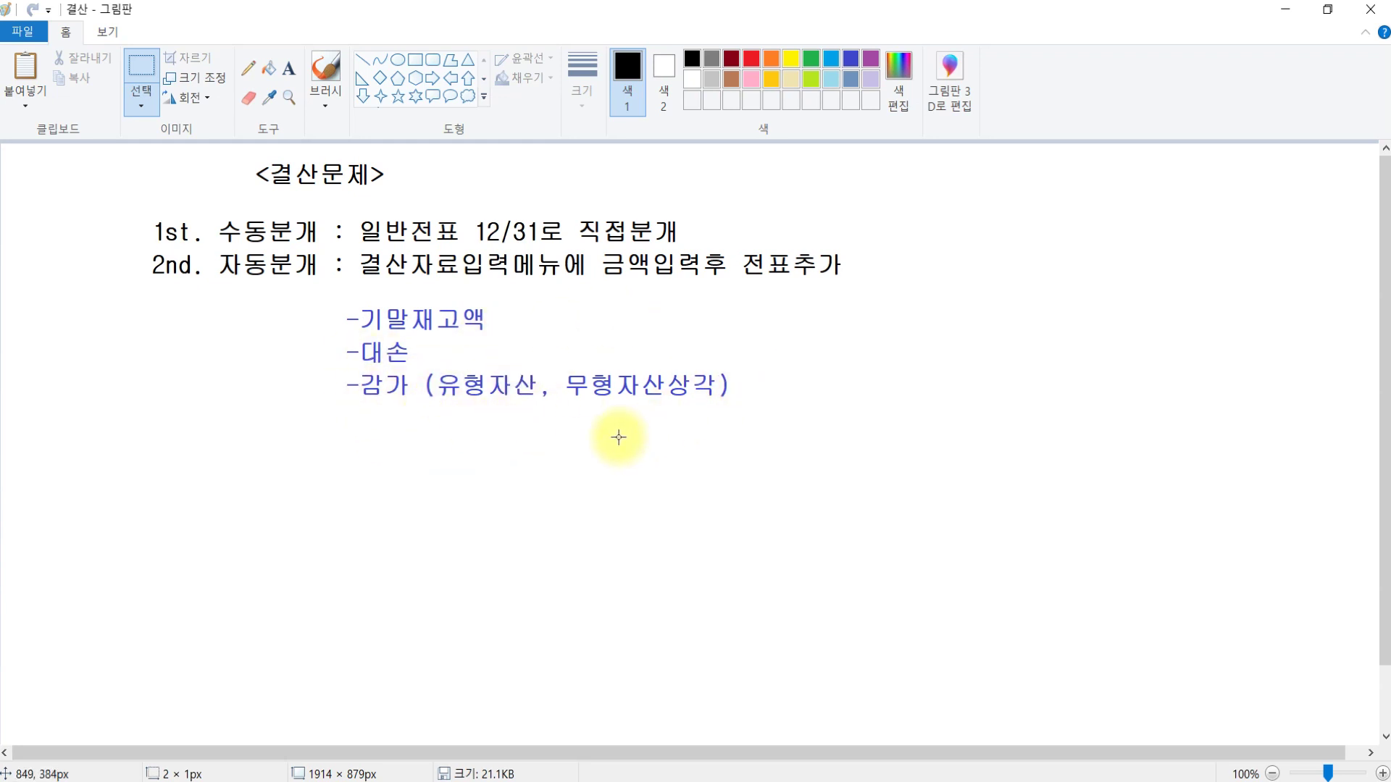
Return to the exam document in Hangul and examine questions [1] and [2] of 문제6 on unused supplies and insurance.
left_click(687, 781)
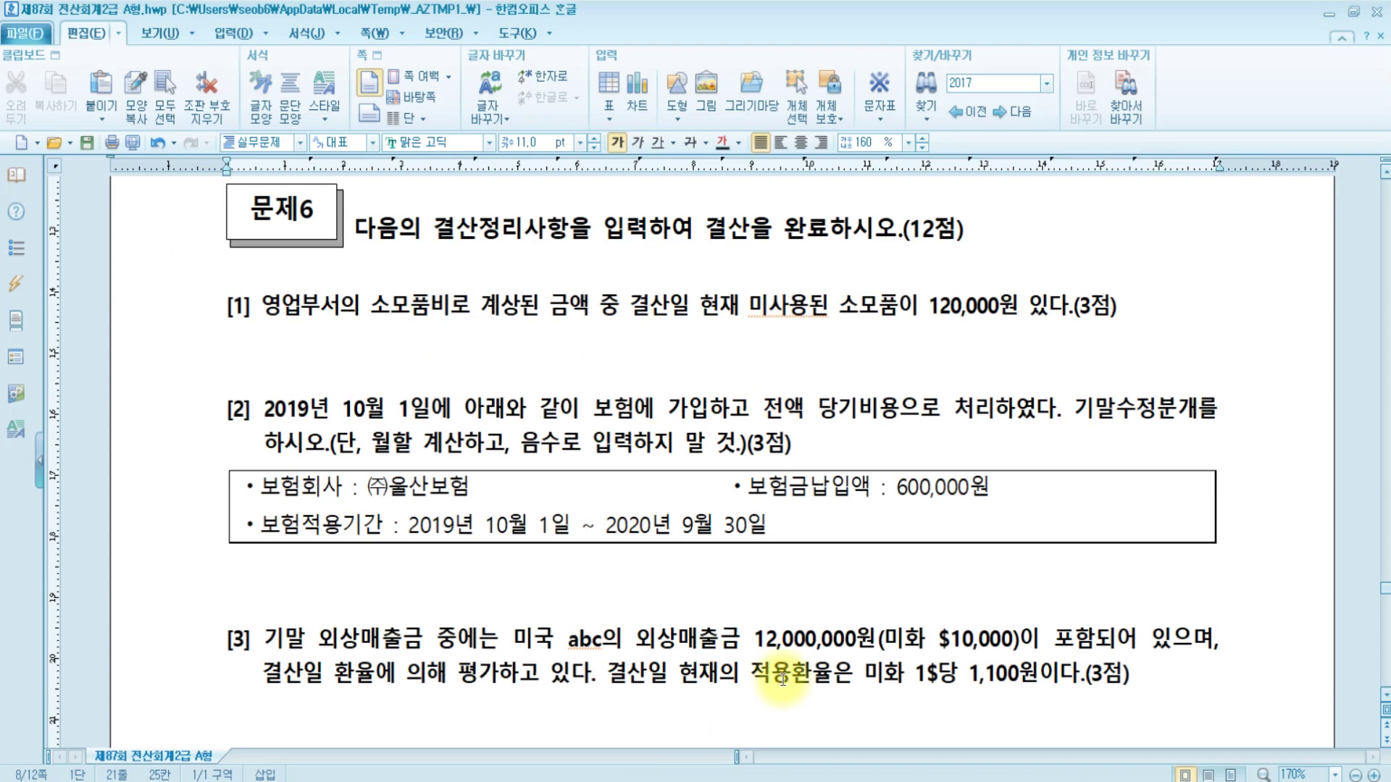
left_click(713, 305)
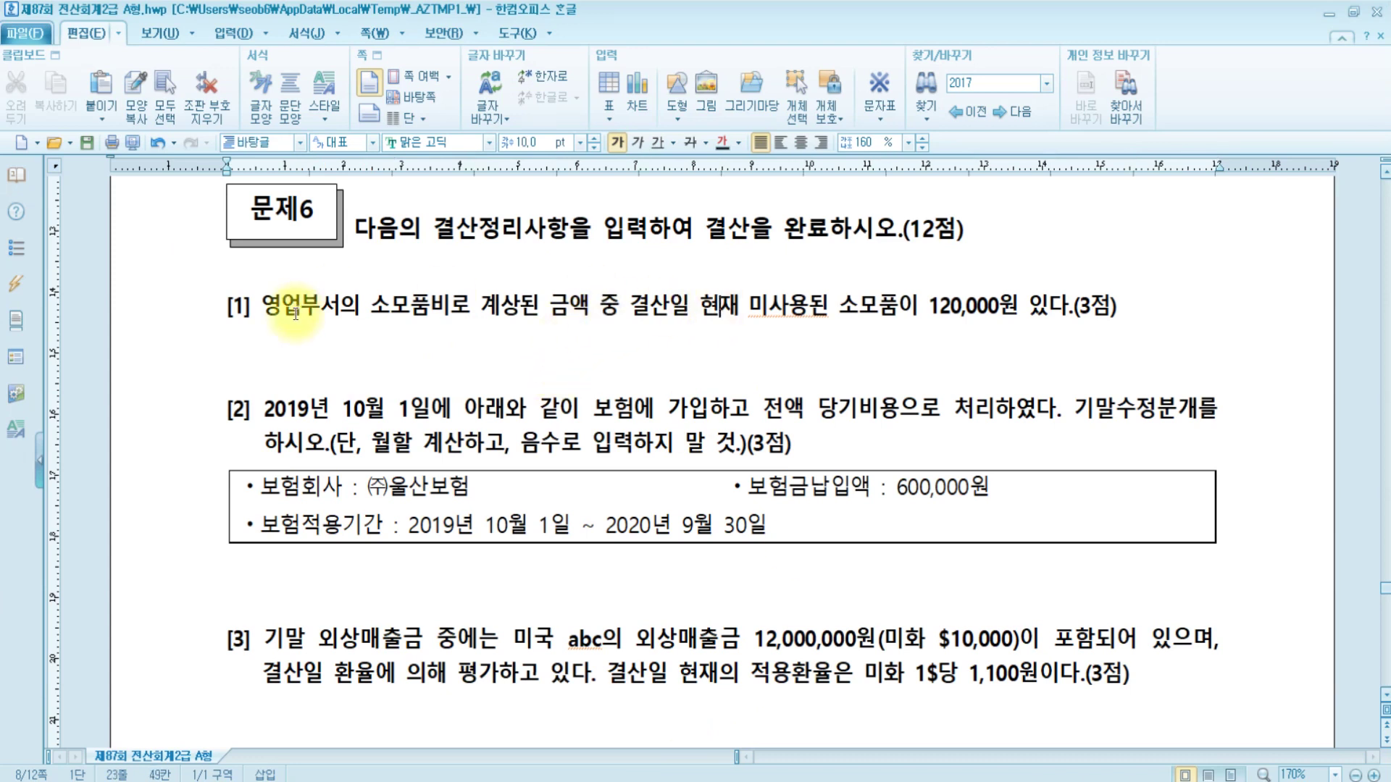
left_click_drag(263, 306, 1119, 305)
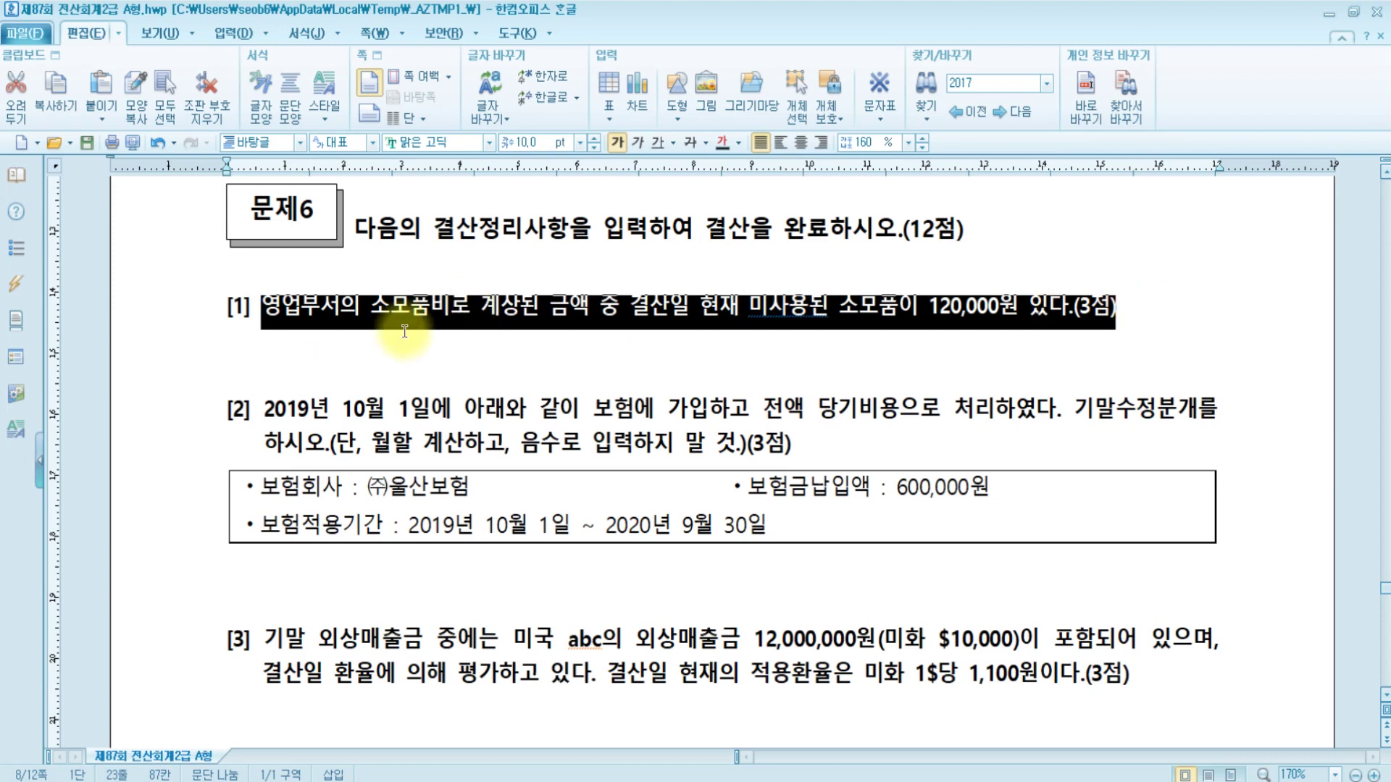
left_click(1119, 307)
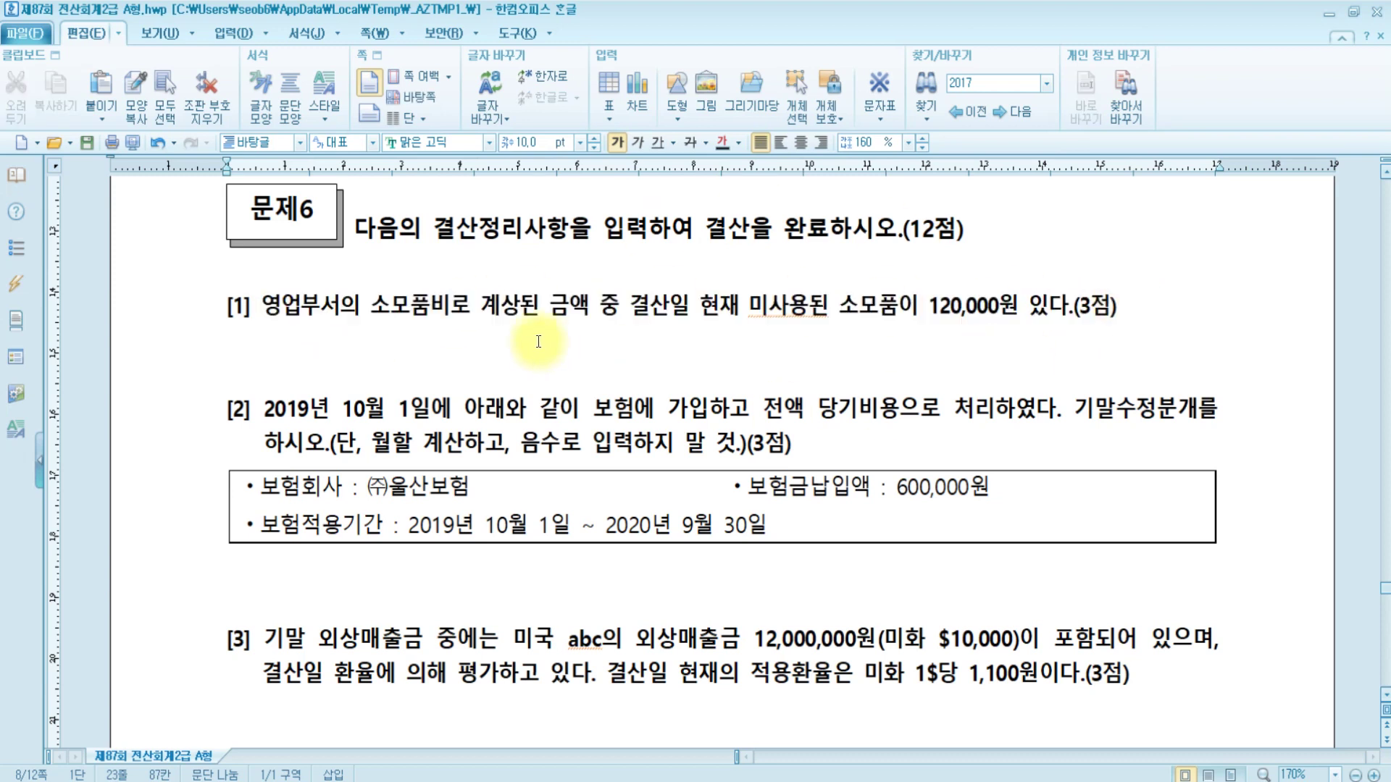
left_click_drag(251, 408, 926, 512)
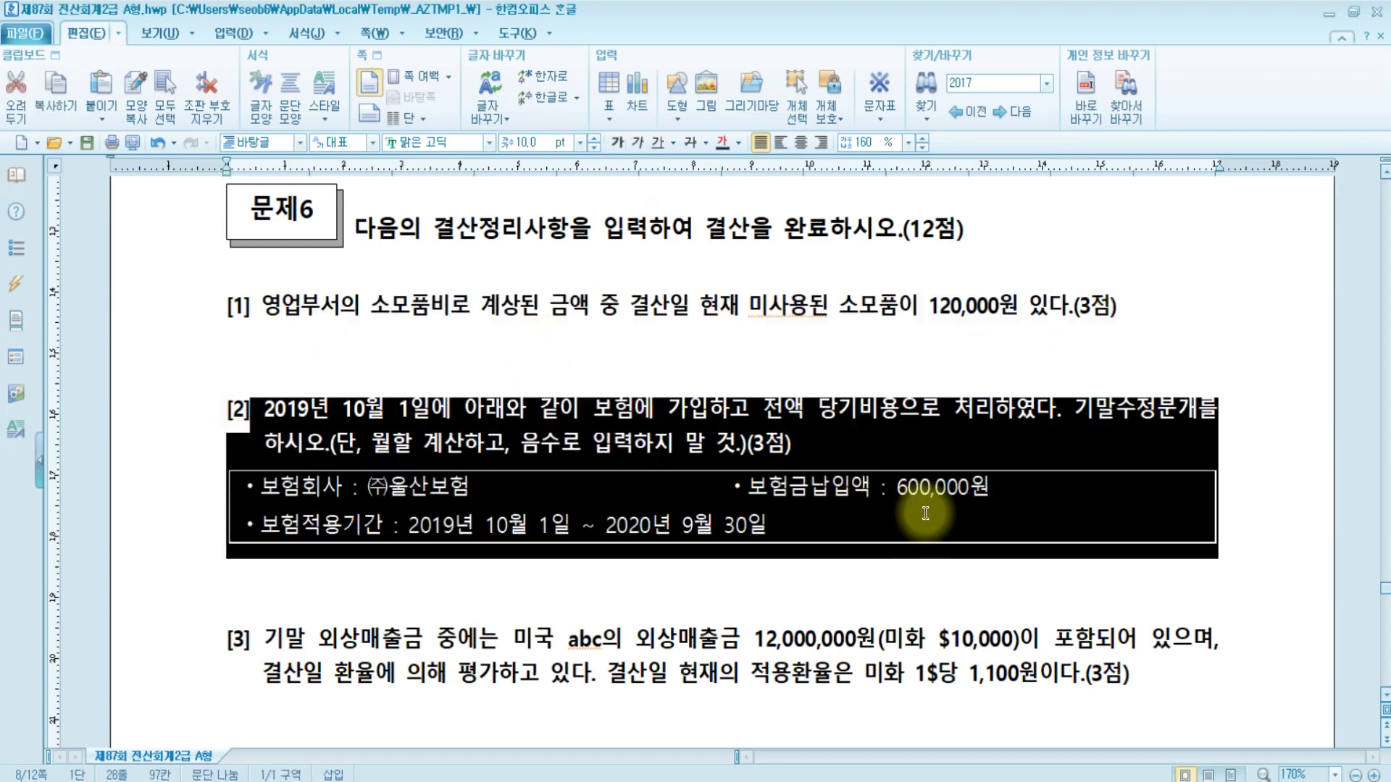
left_click(854, 446)
Examine questions [3] and [4] of 문제6 on foreign receivables and the allowance, marking the word 대손 in question [4].
scroll(854, 447, "down", 3)
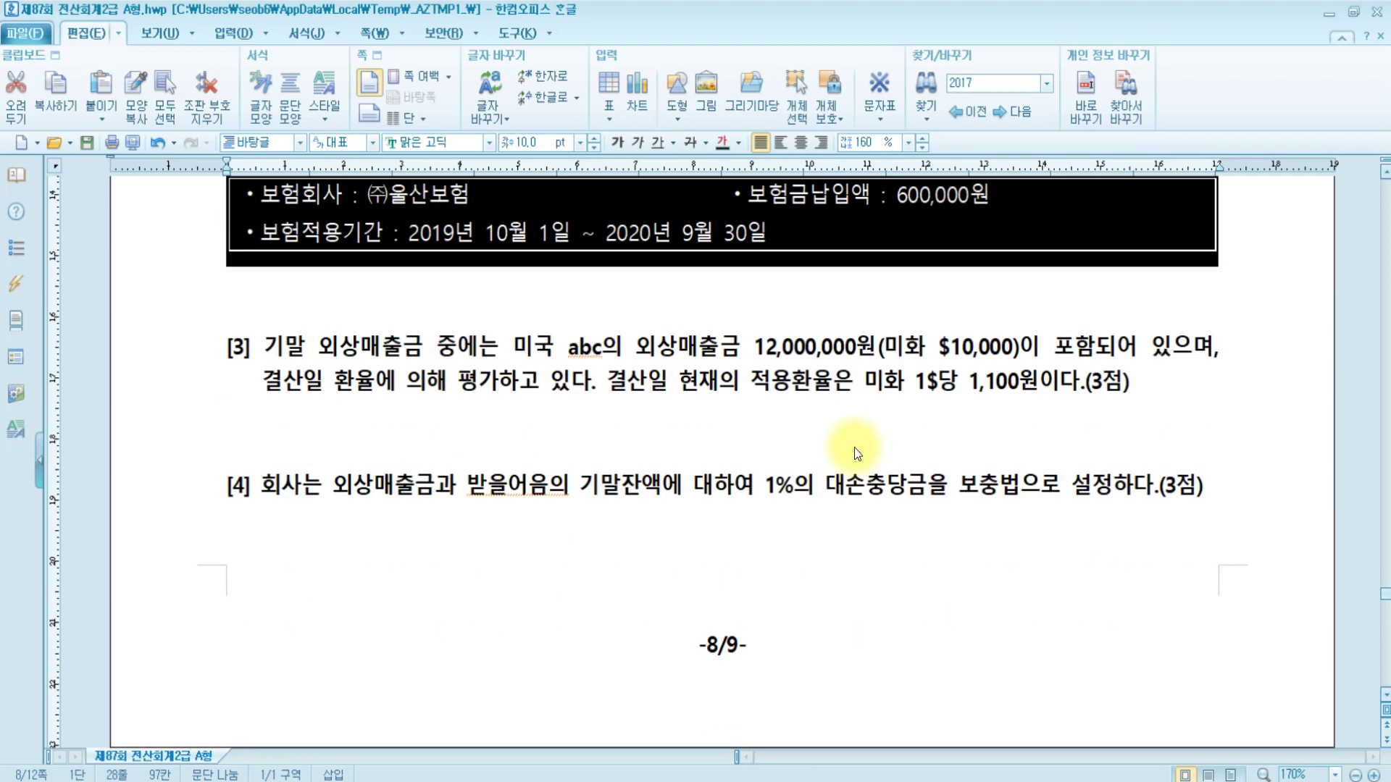
left_click_drag(251, 347, 1199, 389)
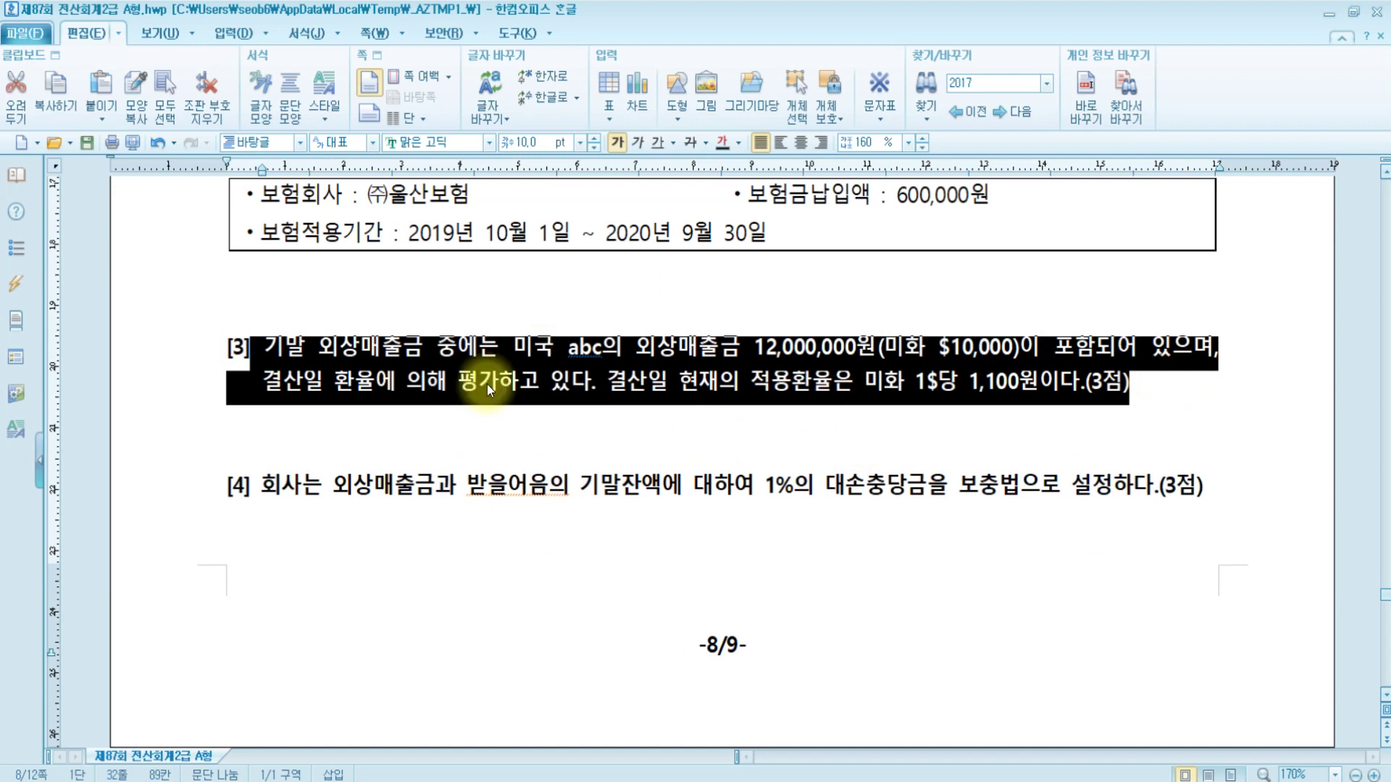
scroll(621, 491, "down", 1)
left_click_drag(257, 389, 1219, 394)
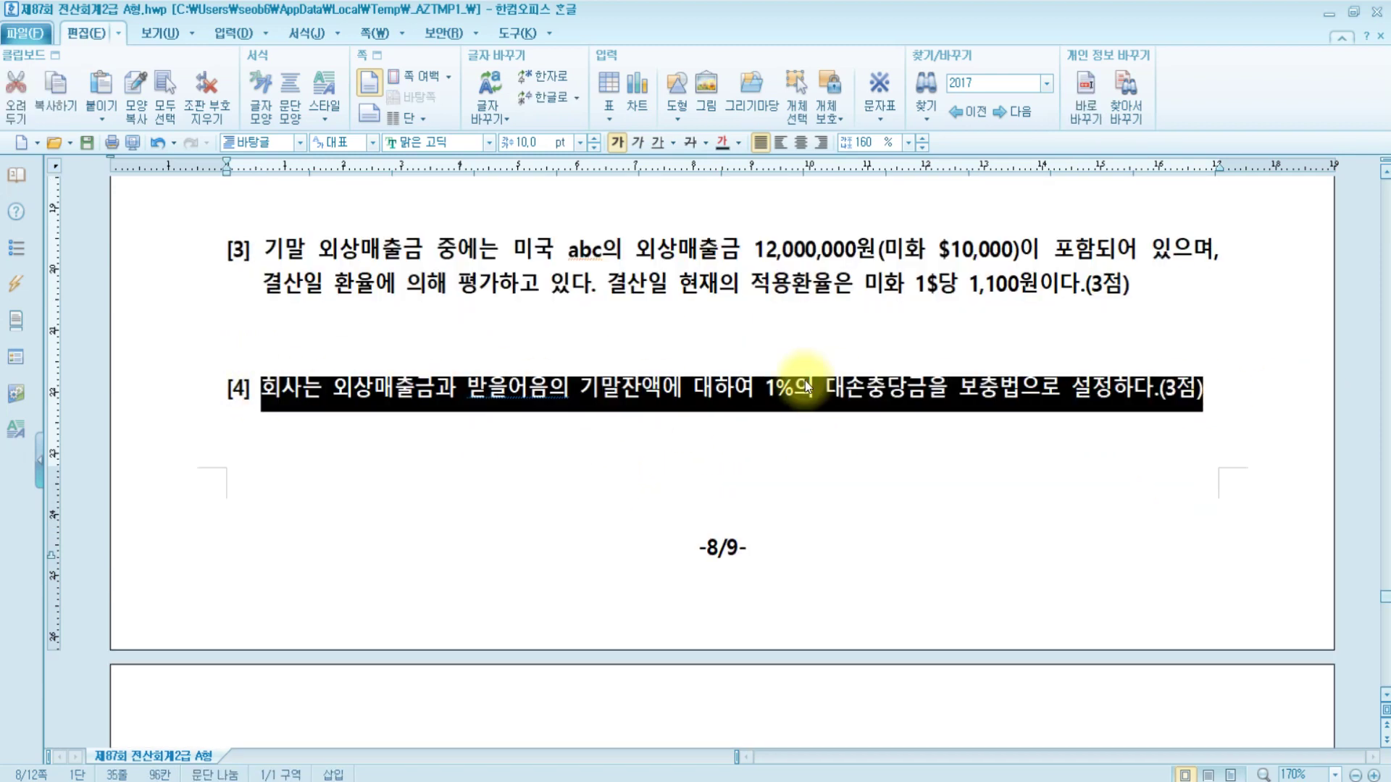
left_click(884, 335)
left_click_drag(828, 389, 865, 391)
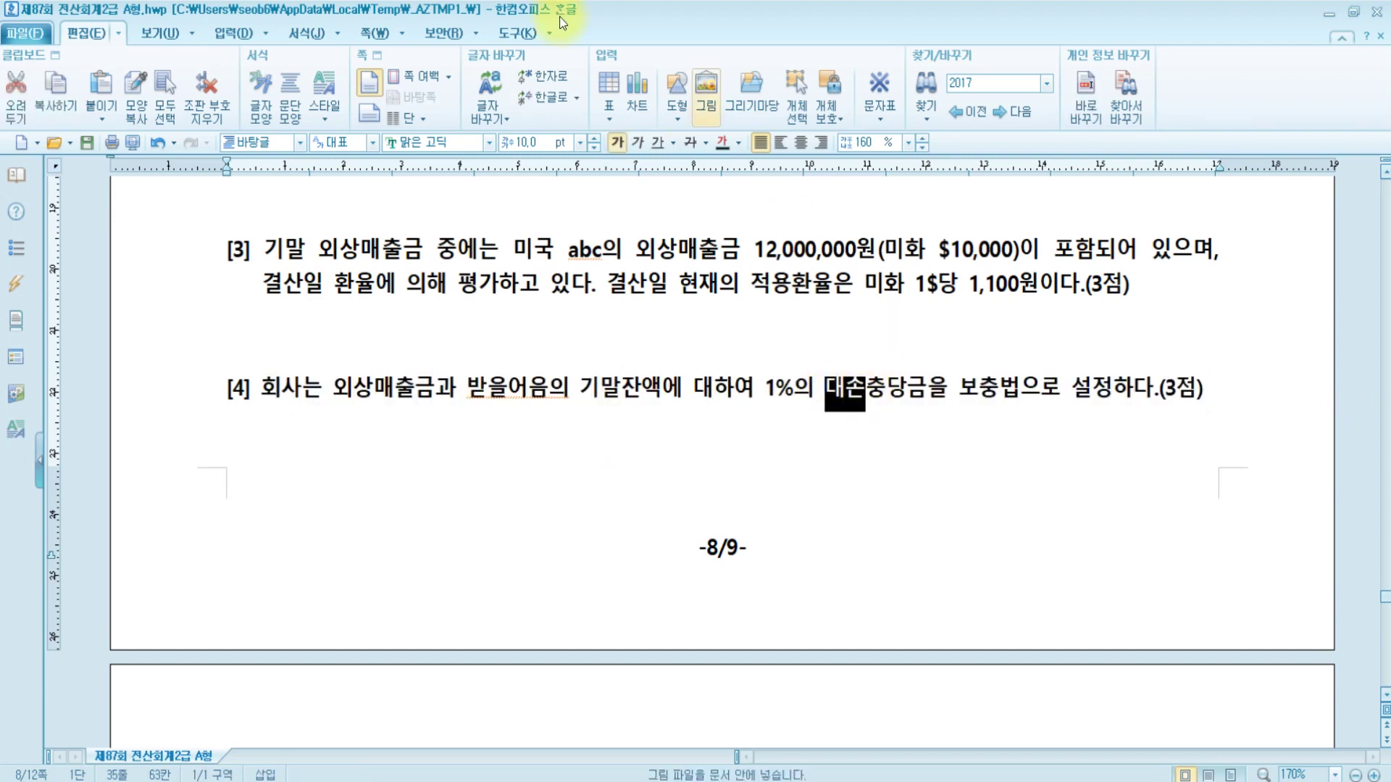
left_click(175, 28)
left_click(218, 28)
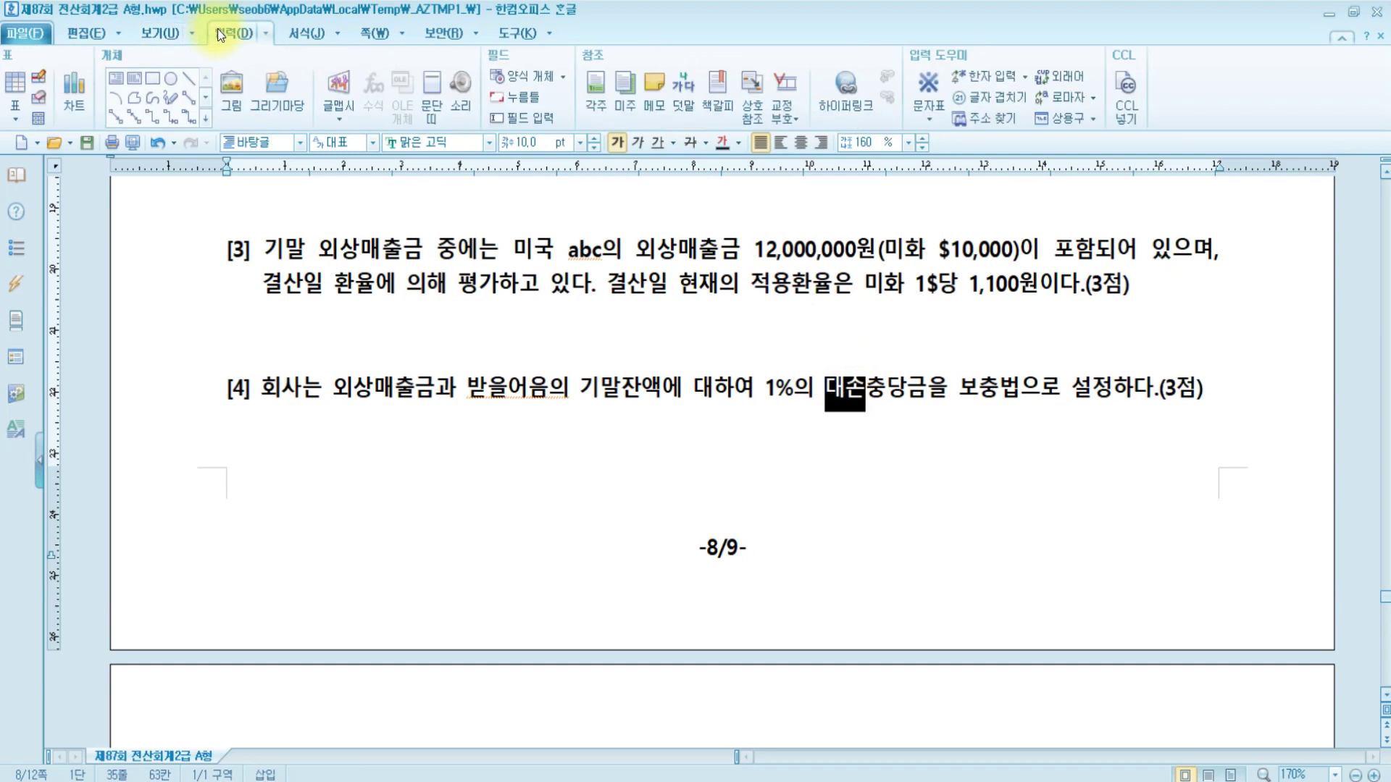
Highlight the word 대손 in question [4] of 문제6 in yellow.
left_click(291, 35)
left_click(372, 35)
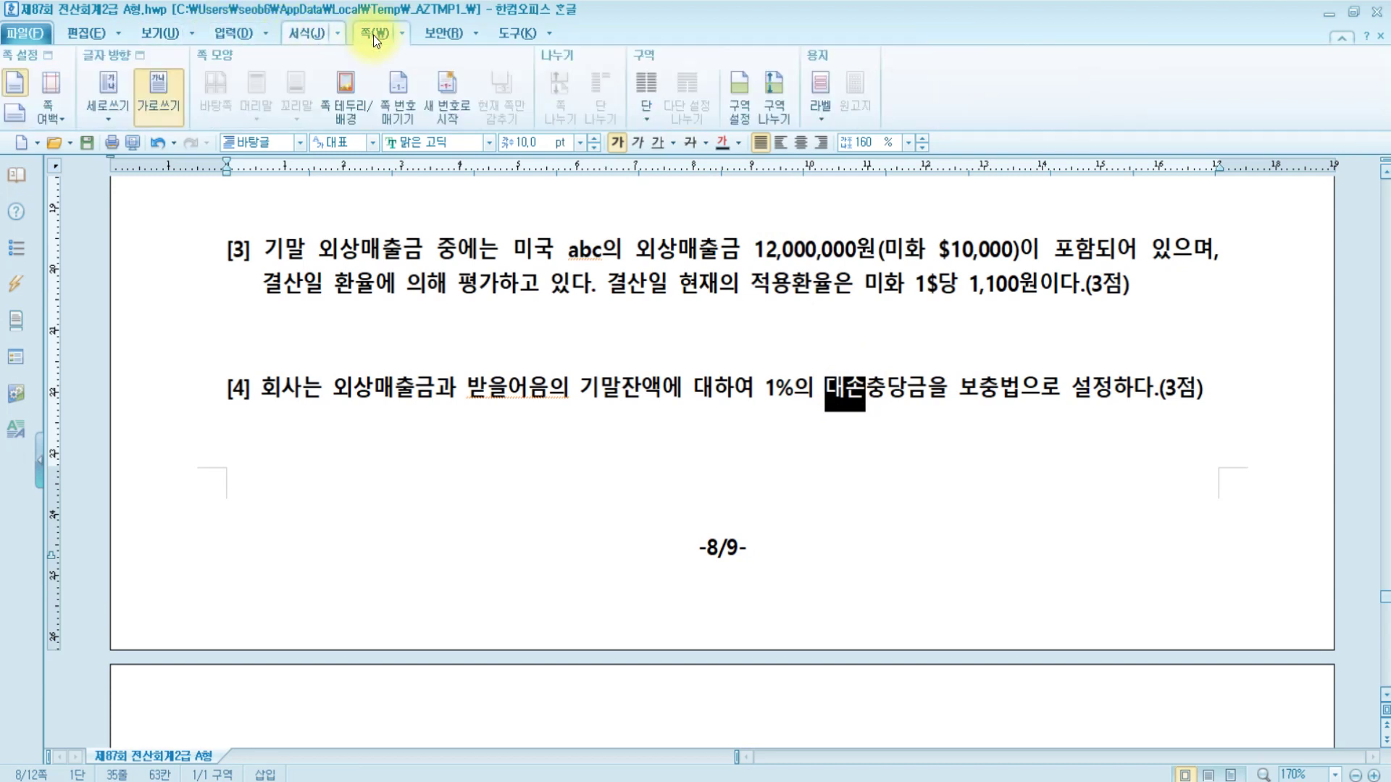
left_click(101, 32)
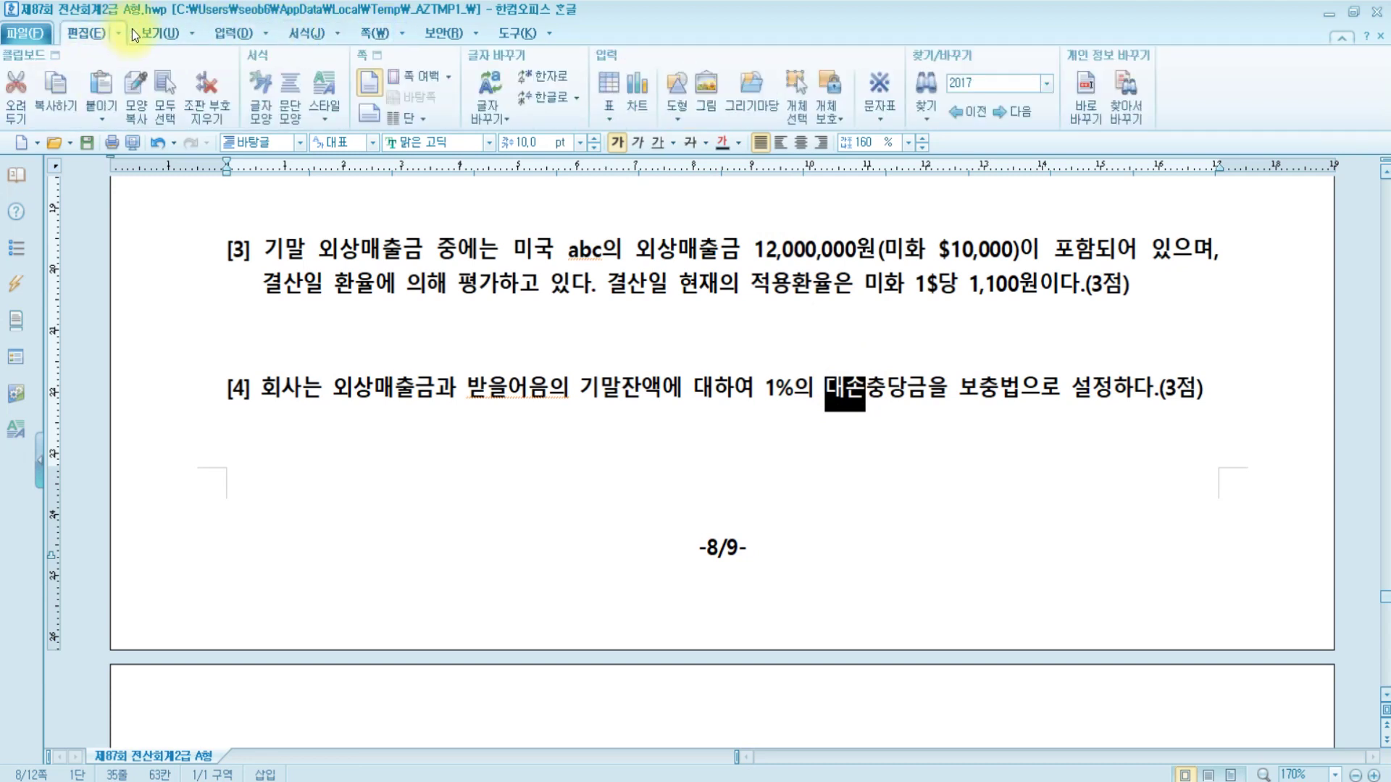
left_click(164, 30)
left_click(924, 384)
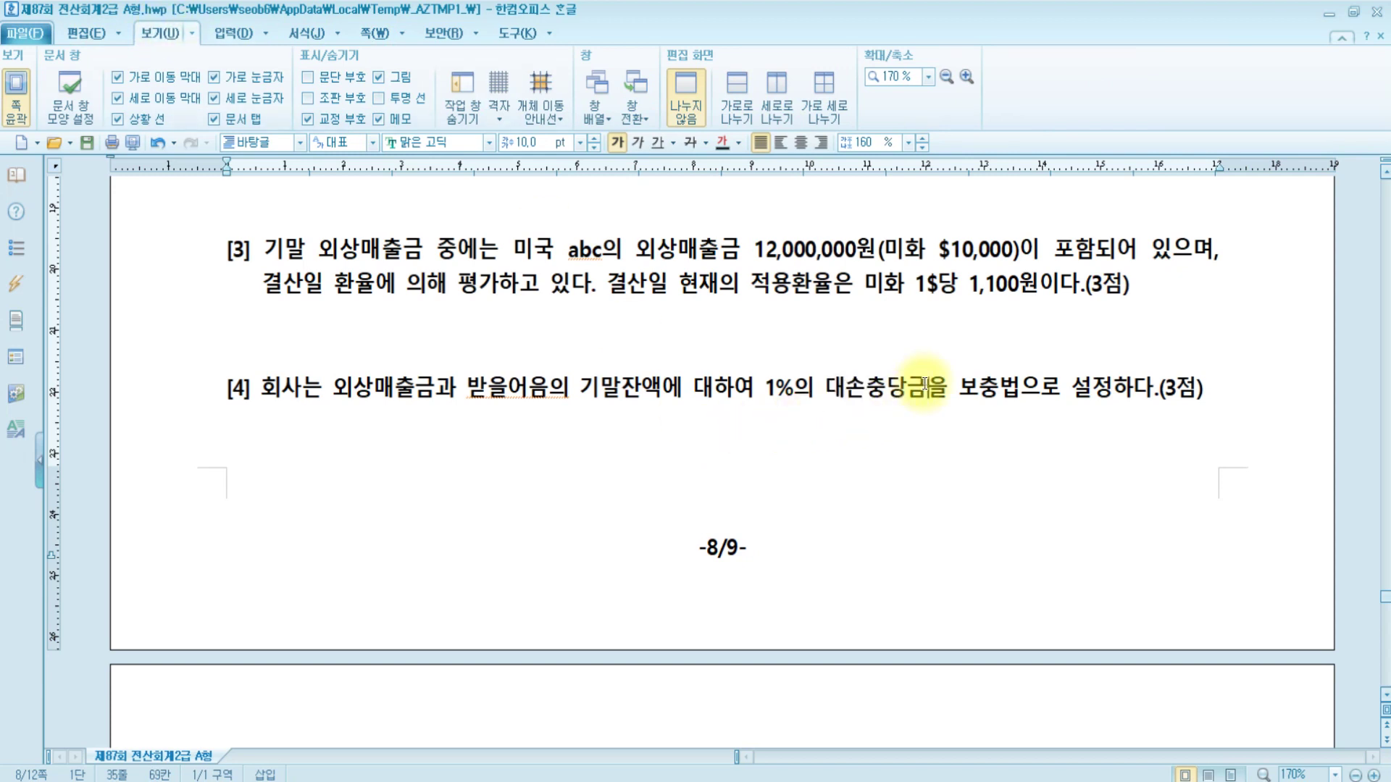
left_click_drag(825, 388, 860, 387)
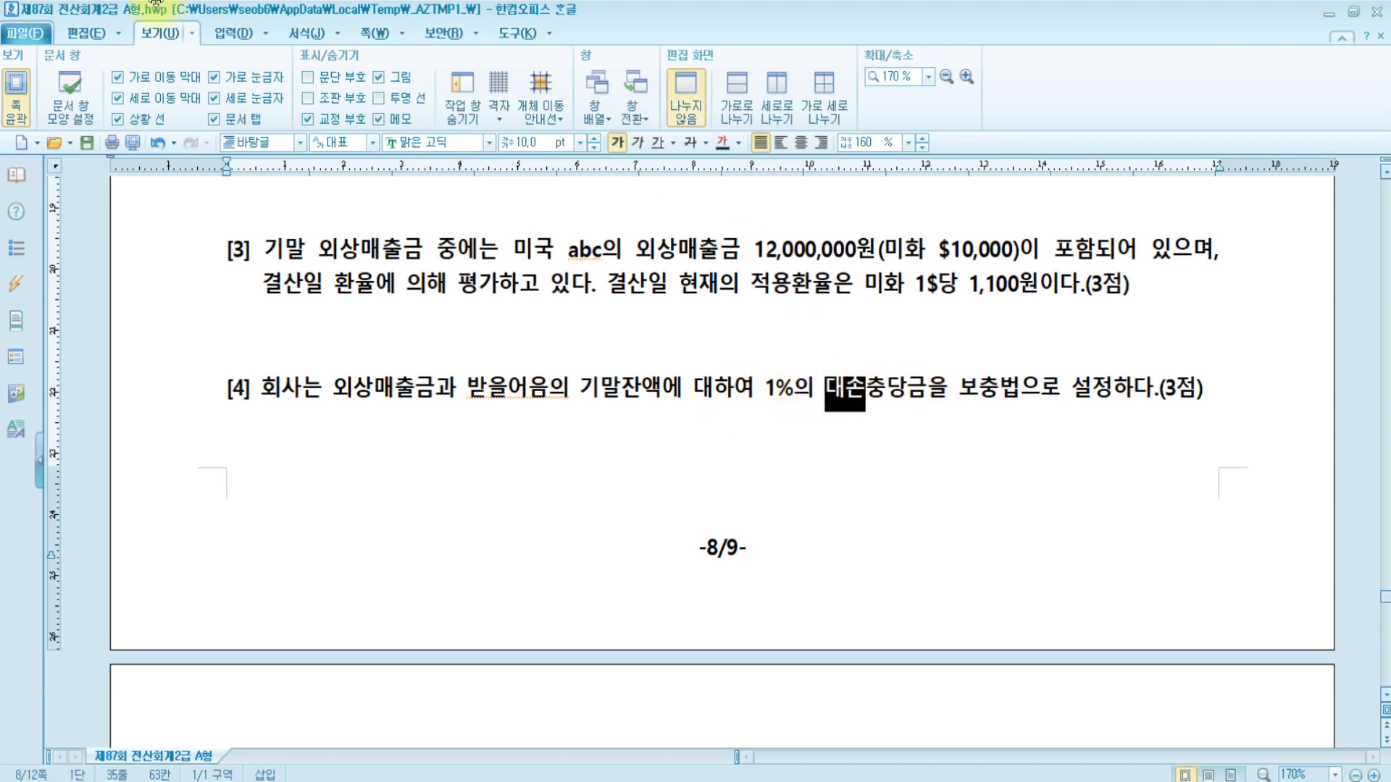
left_click(292, 35)
left_click(536, 111)
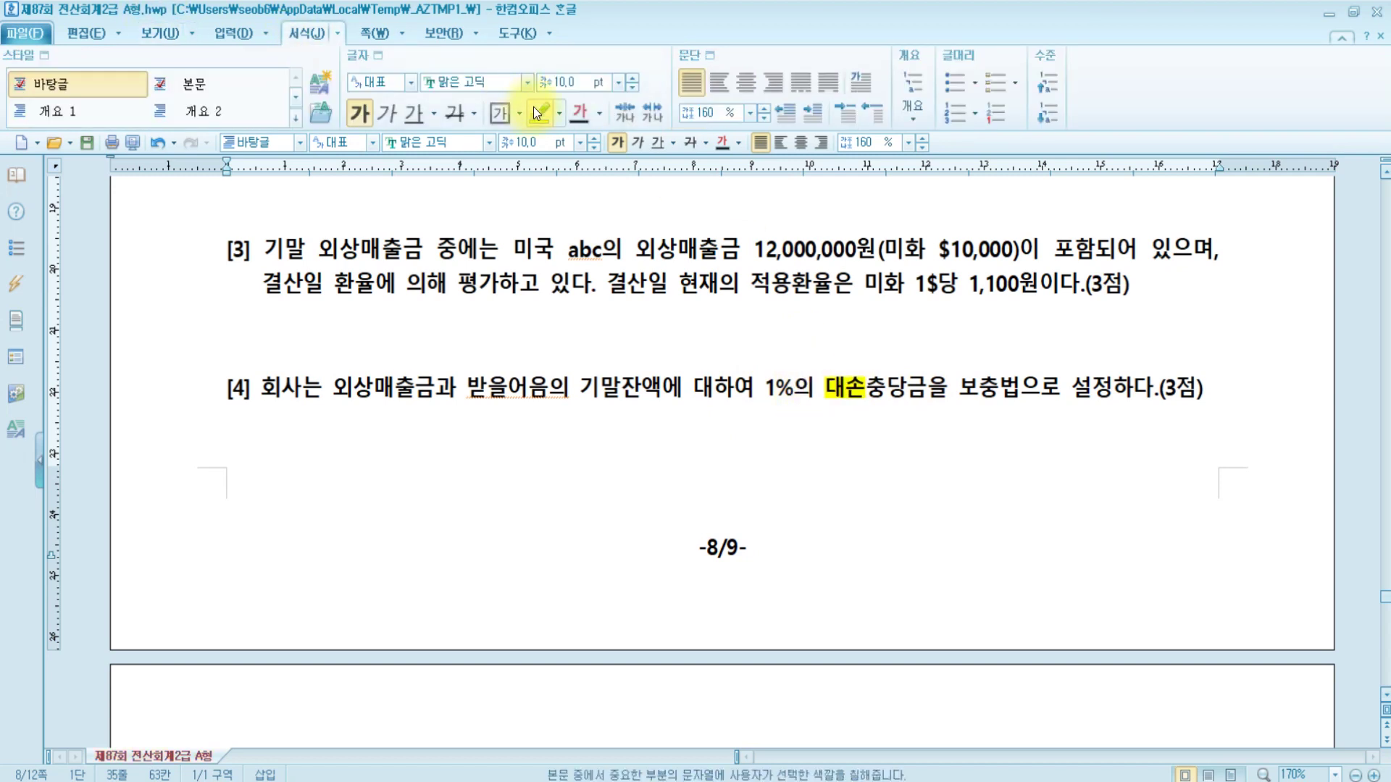
left_click(971, 323)
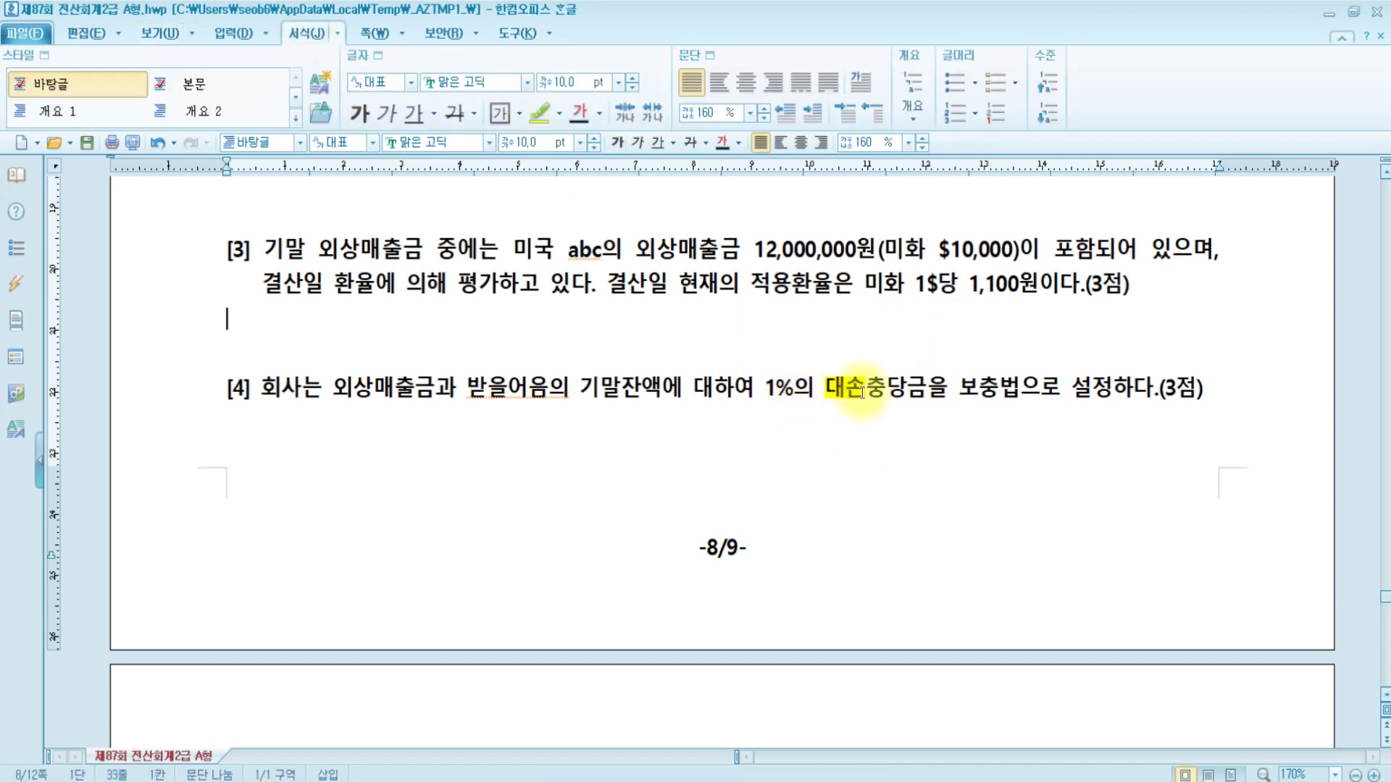
Look over the 문제6 questions again and examine question [1] on the sales department's unused supplies.
scroll(888, 466, "up", 5)
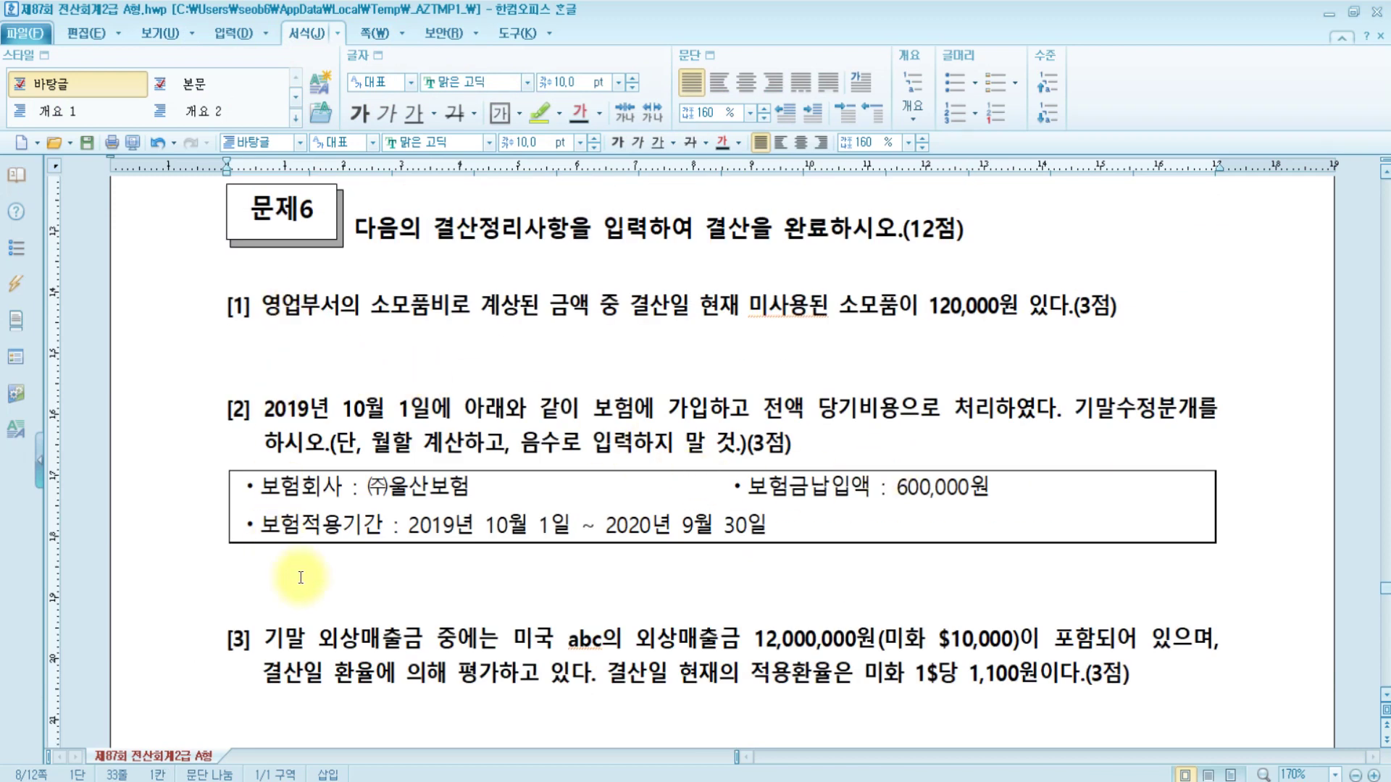
scroll(613, 583, "down", 4)
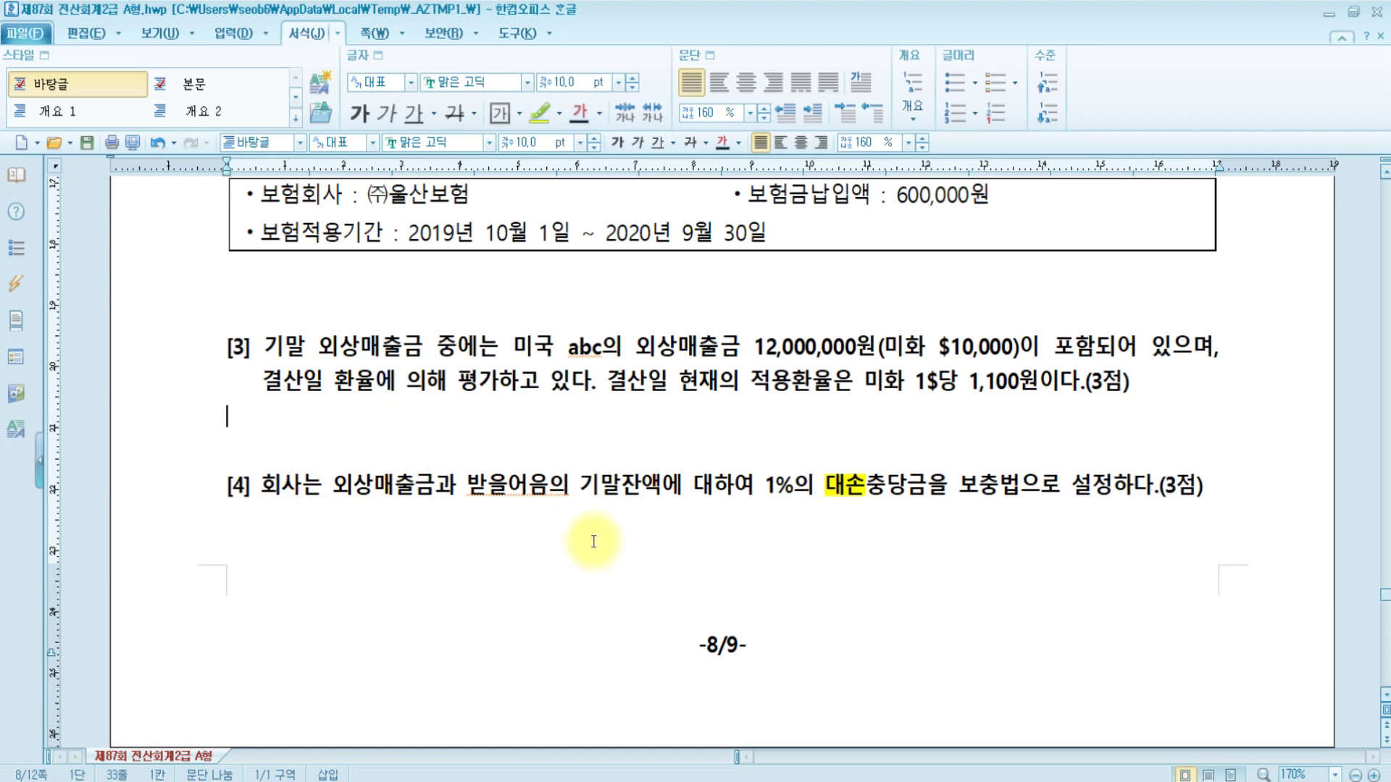
scroll(589, 536, "up", 5)
left_click(322, 404)
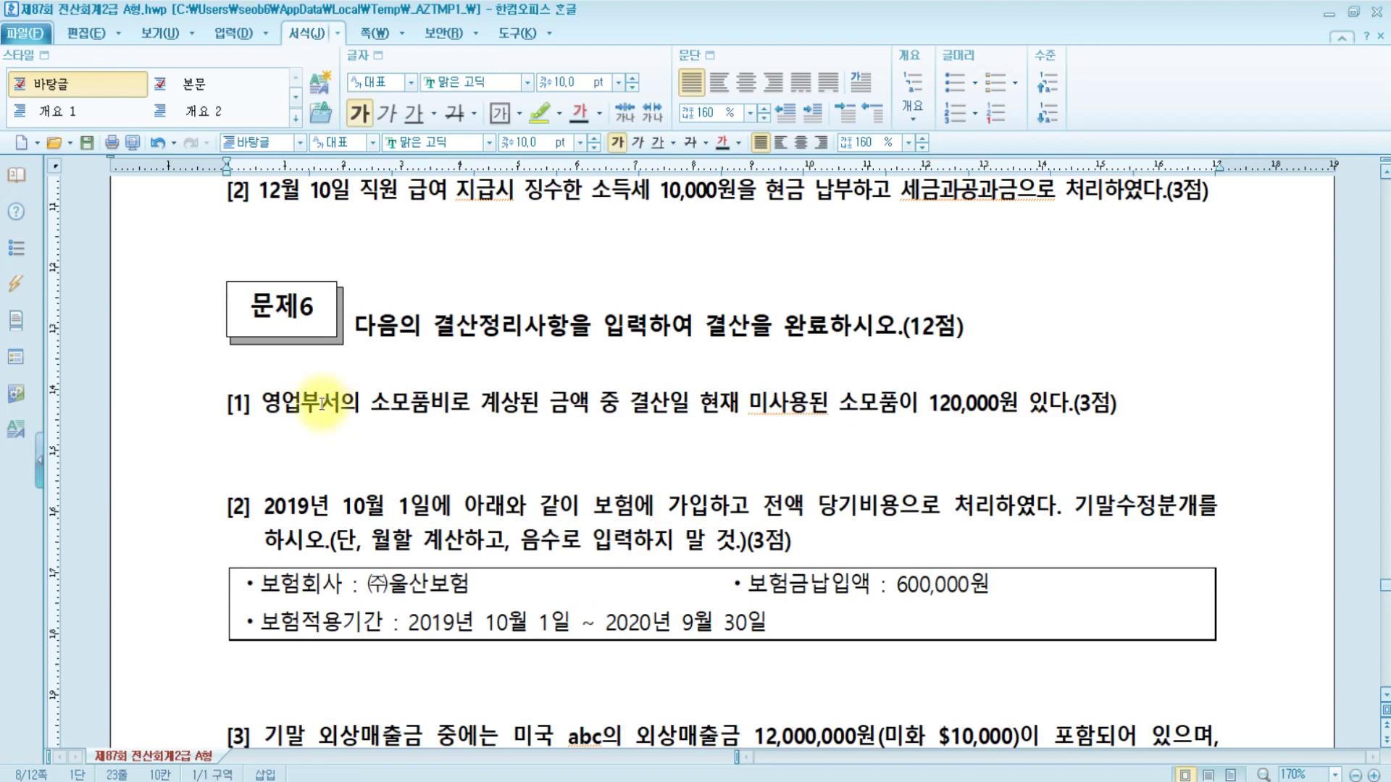
left_click(479, 403)
left_click(599, 404)
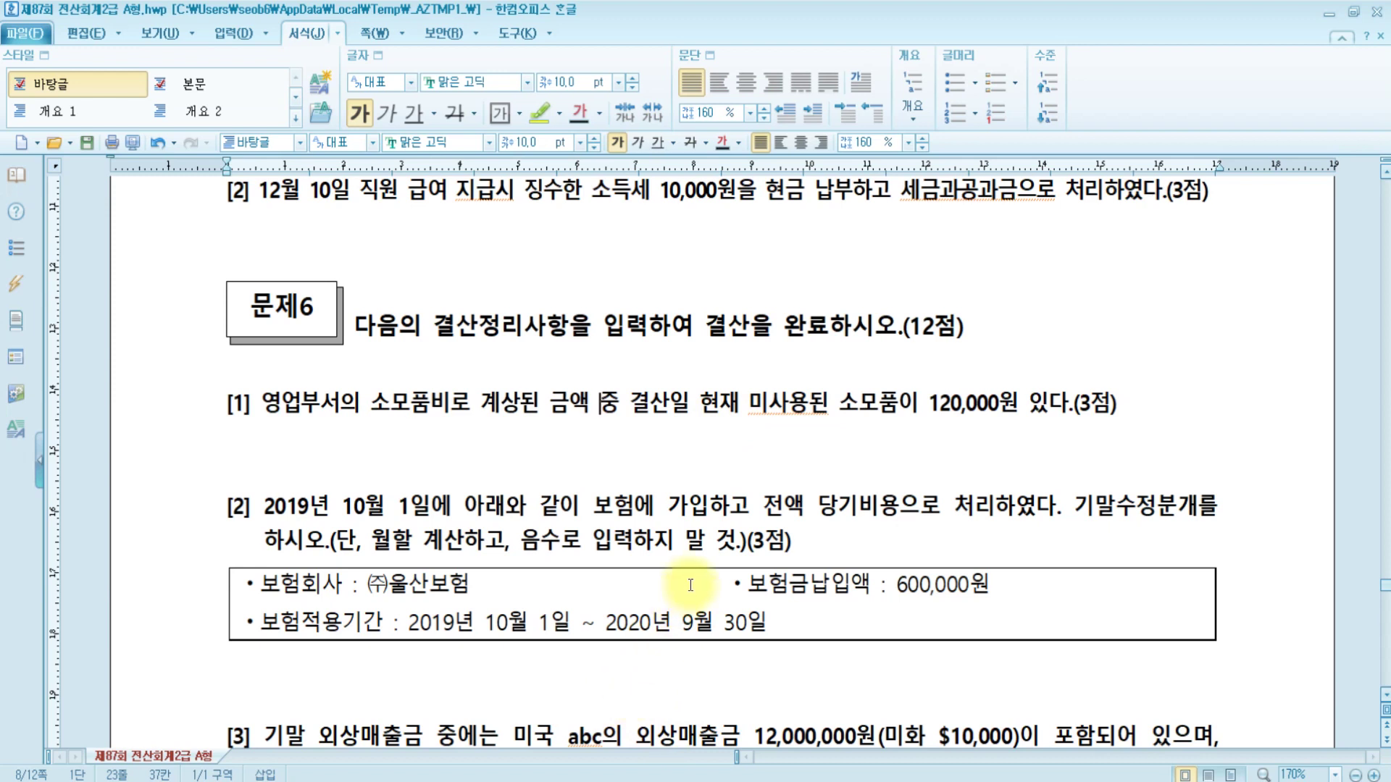
Switch to Paint and write the purchase entry "소모품비 ???? / 현금 ????" at the head of the canvas.
key("alt+Tab")
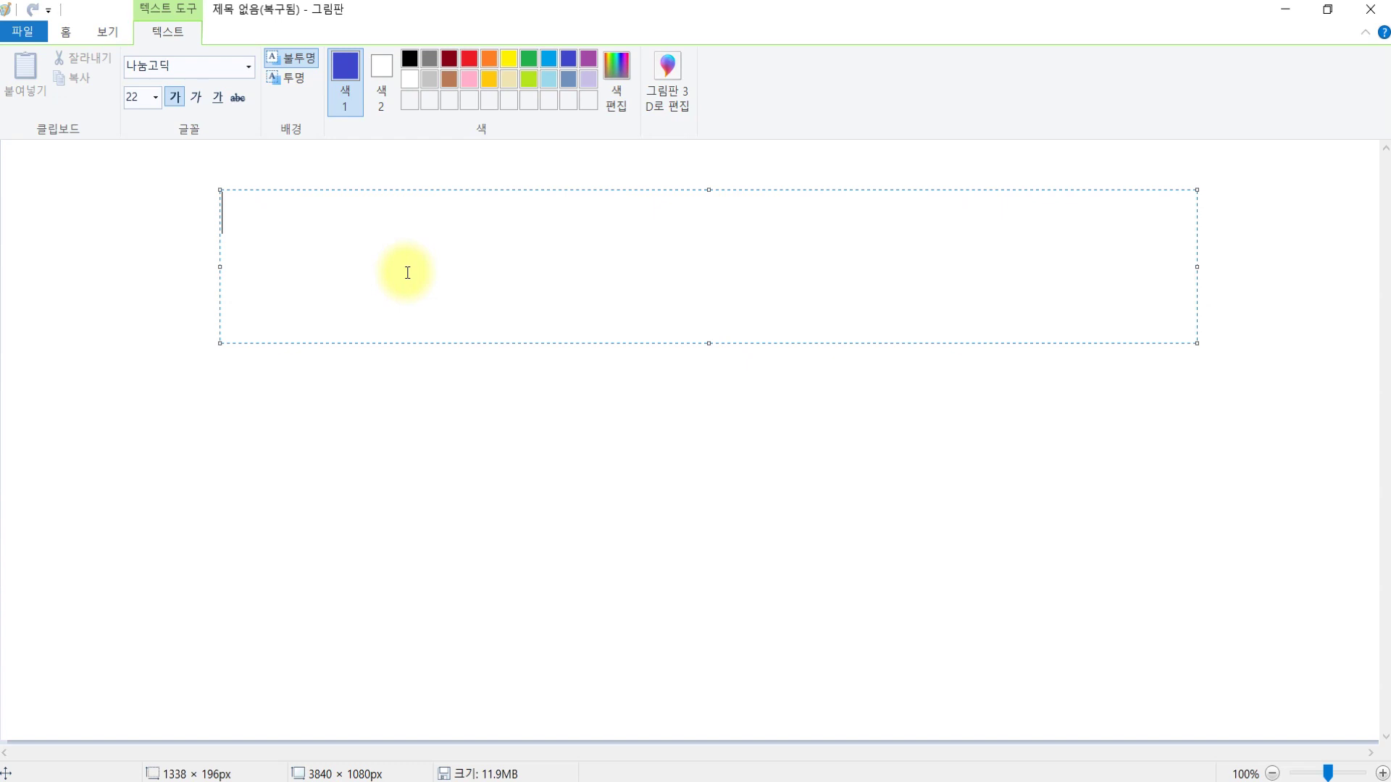
type("소모품비")
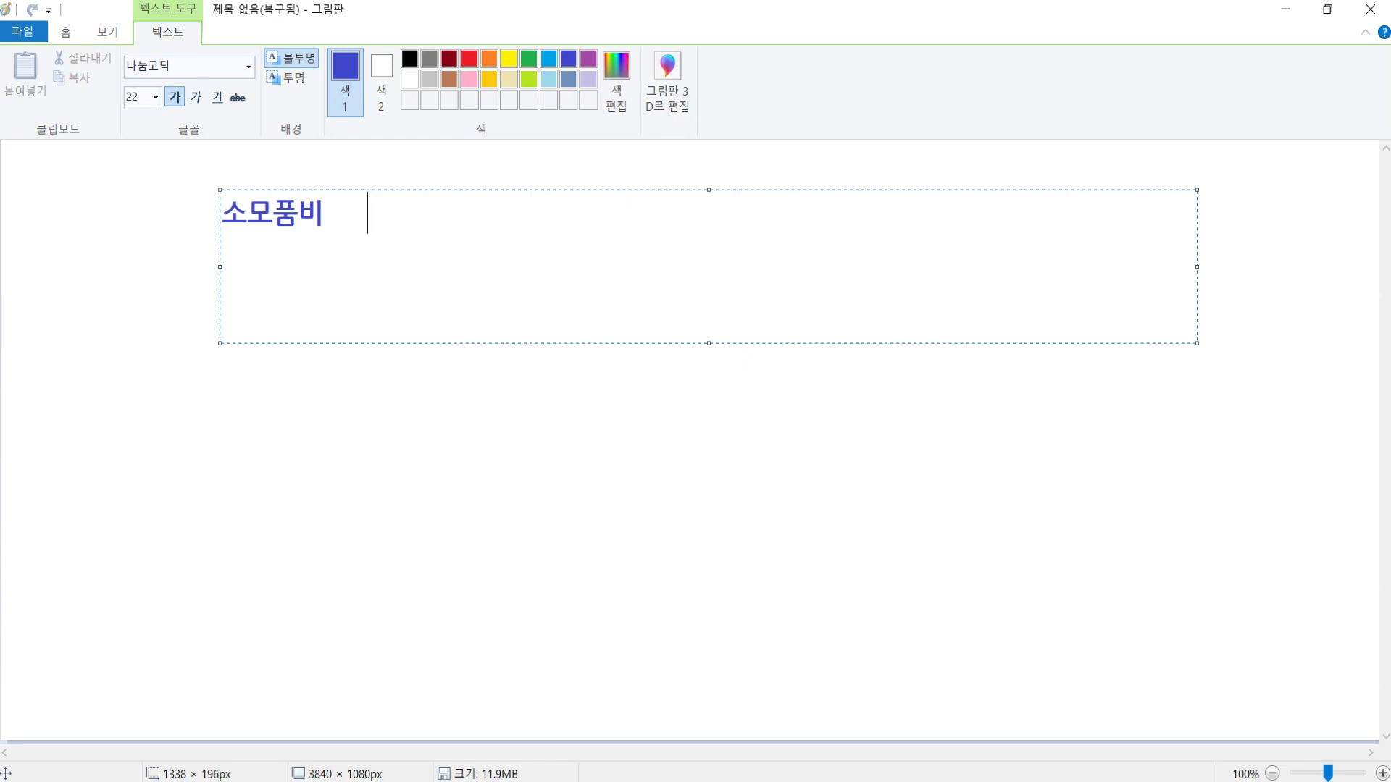
type("????              /        현금        ")
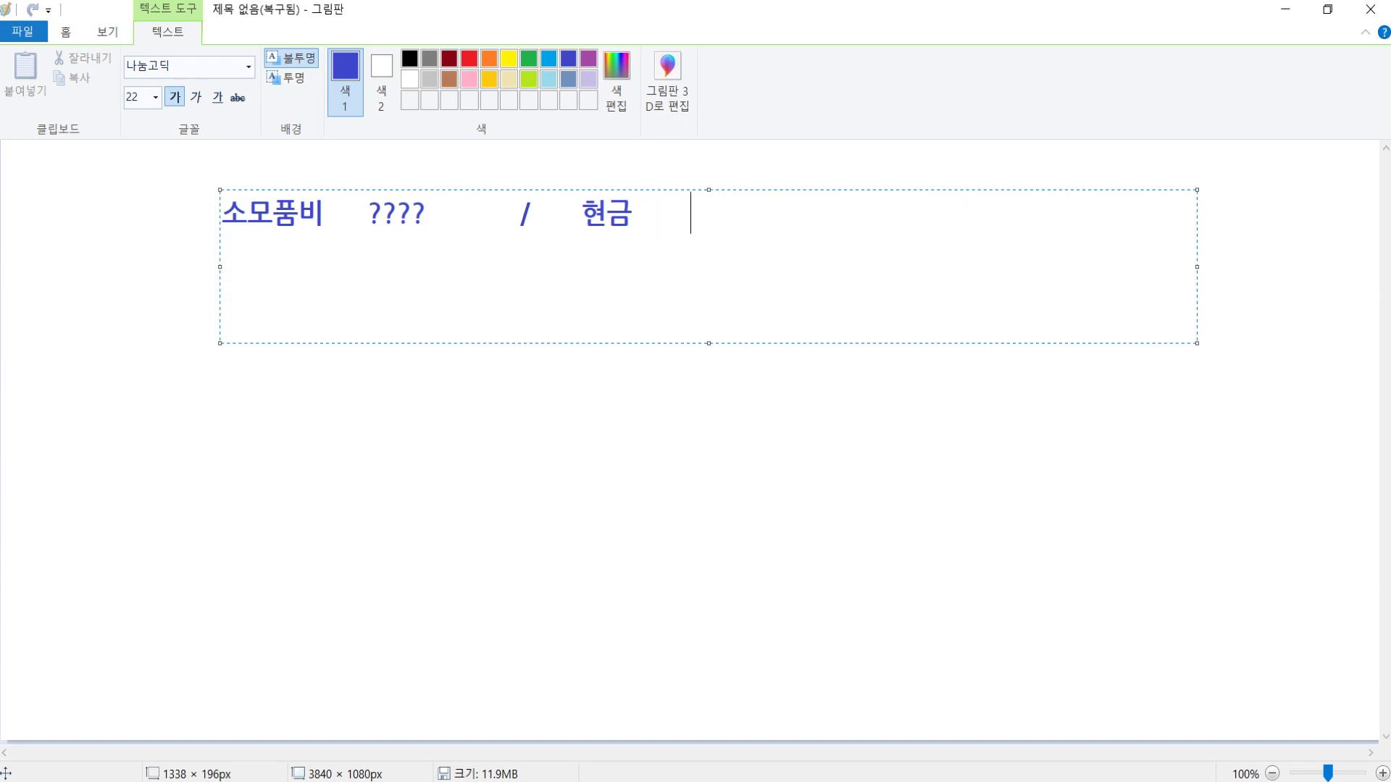
type("????")
key("Return")
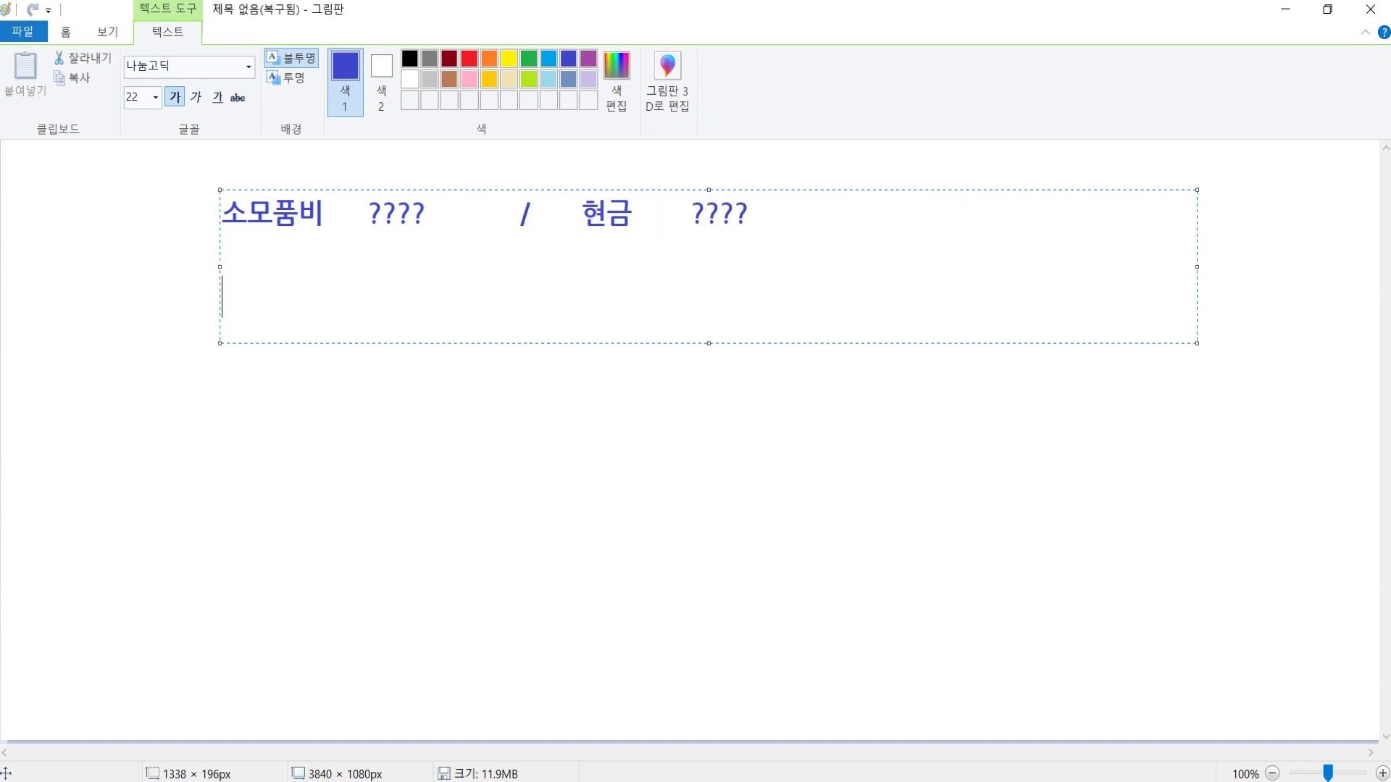
left_click(601, 474)
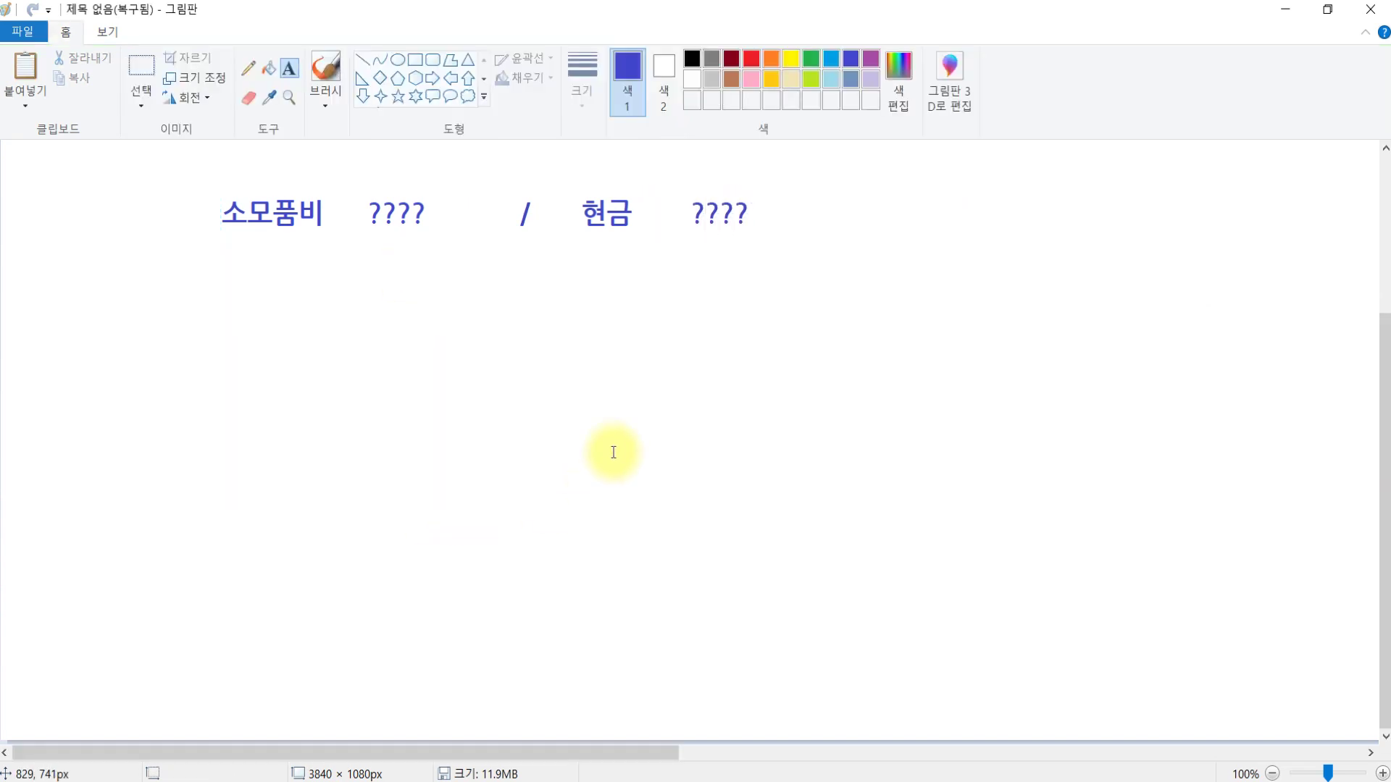
Draw a blue T-account below the entry from one horizontal and one vertical line.
left_click(362, 60)
left_click_drag(423, 311, 692, 312)
left_click_drag(559, 406, 565, 310)
Title the T-account 소모품, using a transparent text background so the lines stay uncovered.
left_click(289, 68)
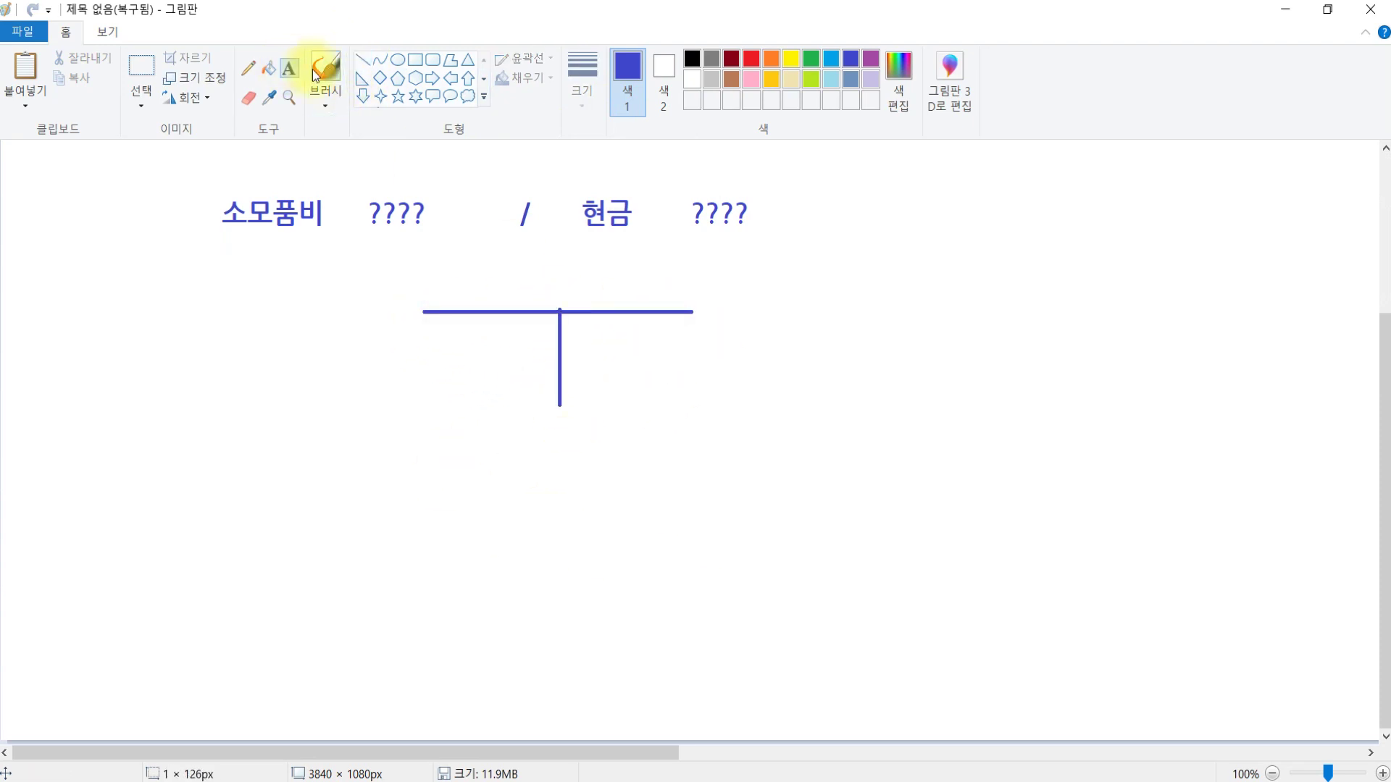
left_click(516, 261)
type("소")
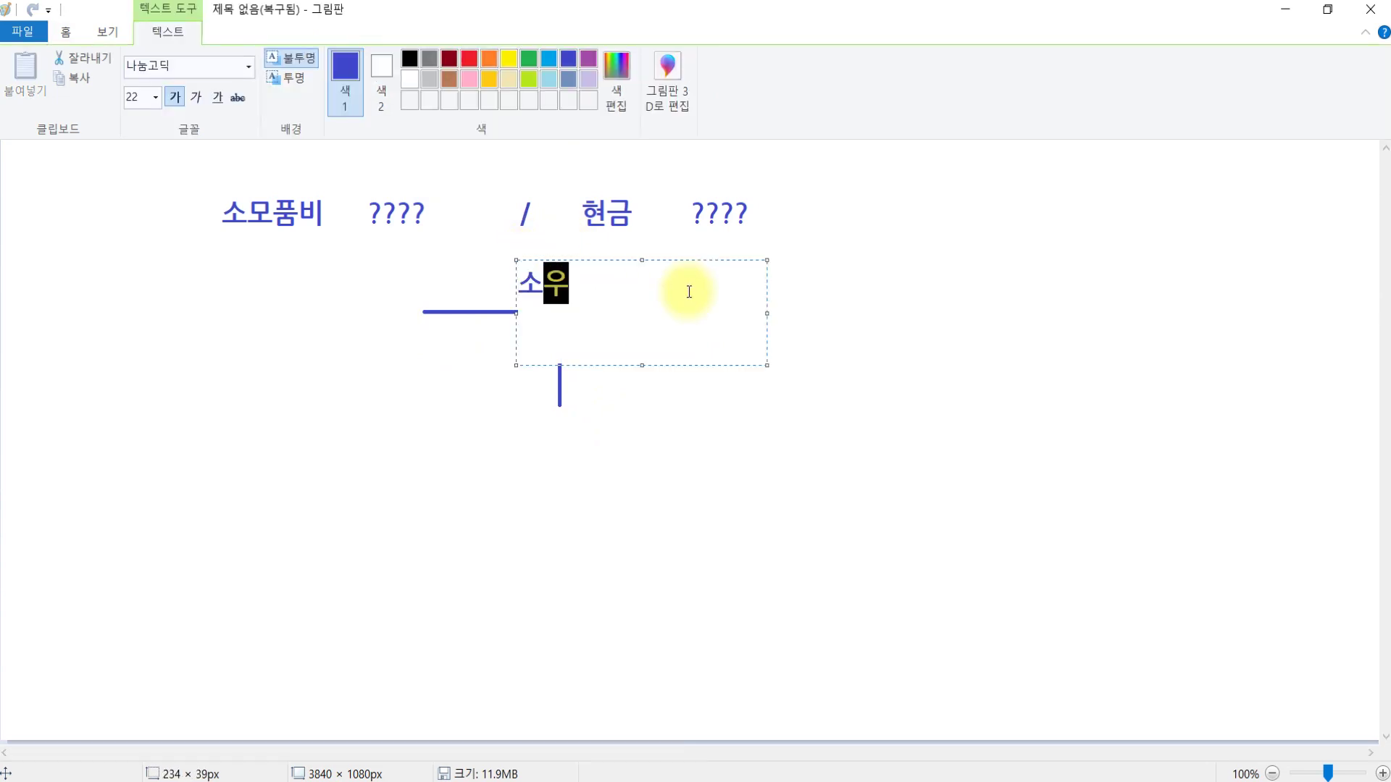
type("모품")
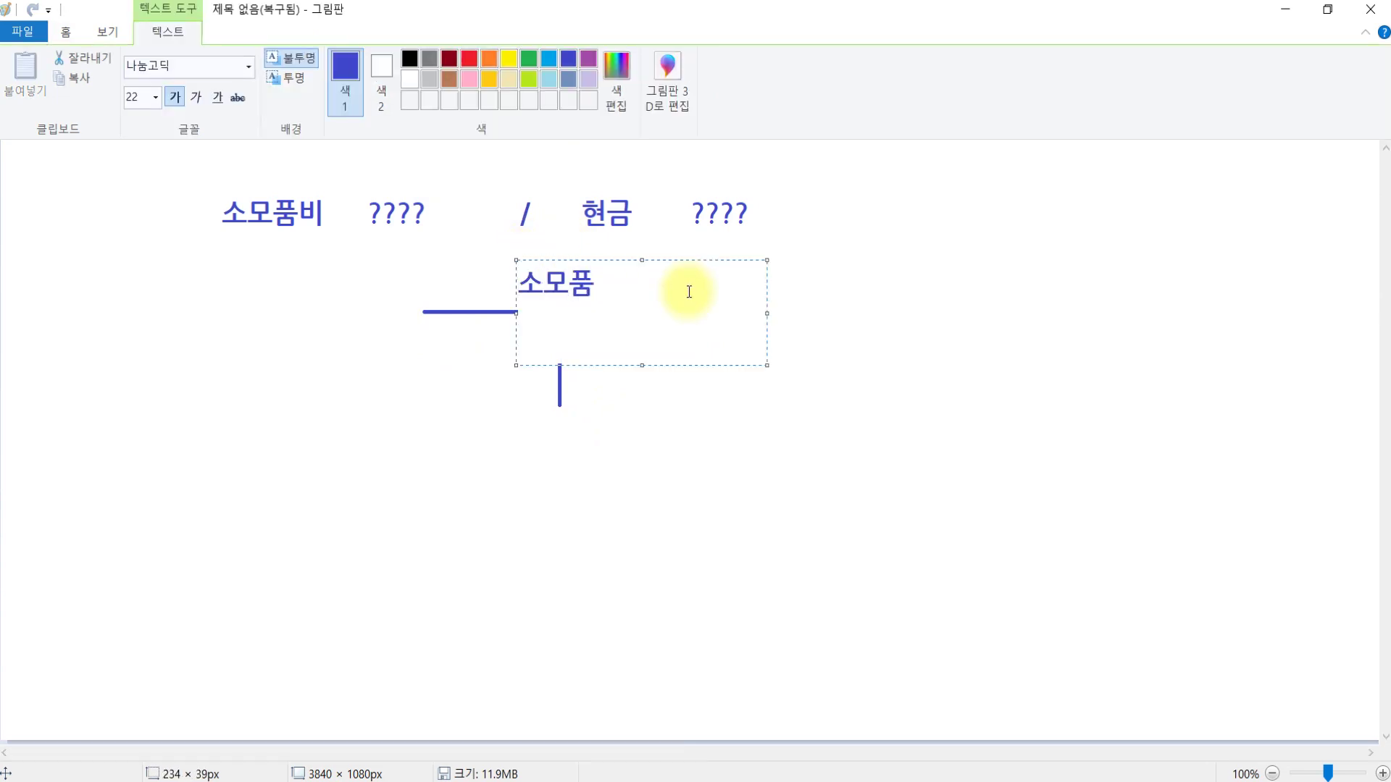
left_click(296, 73)
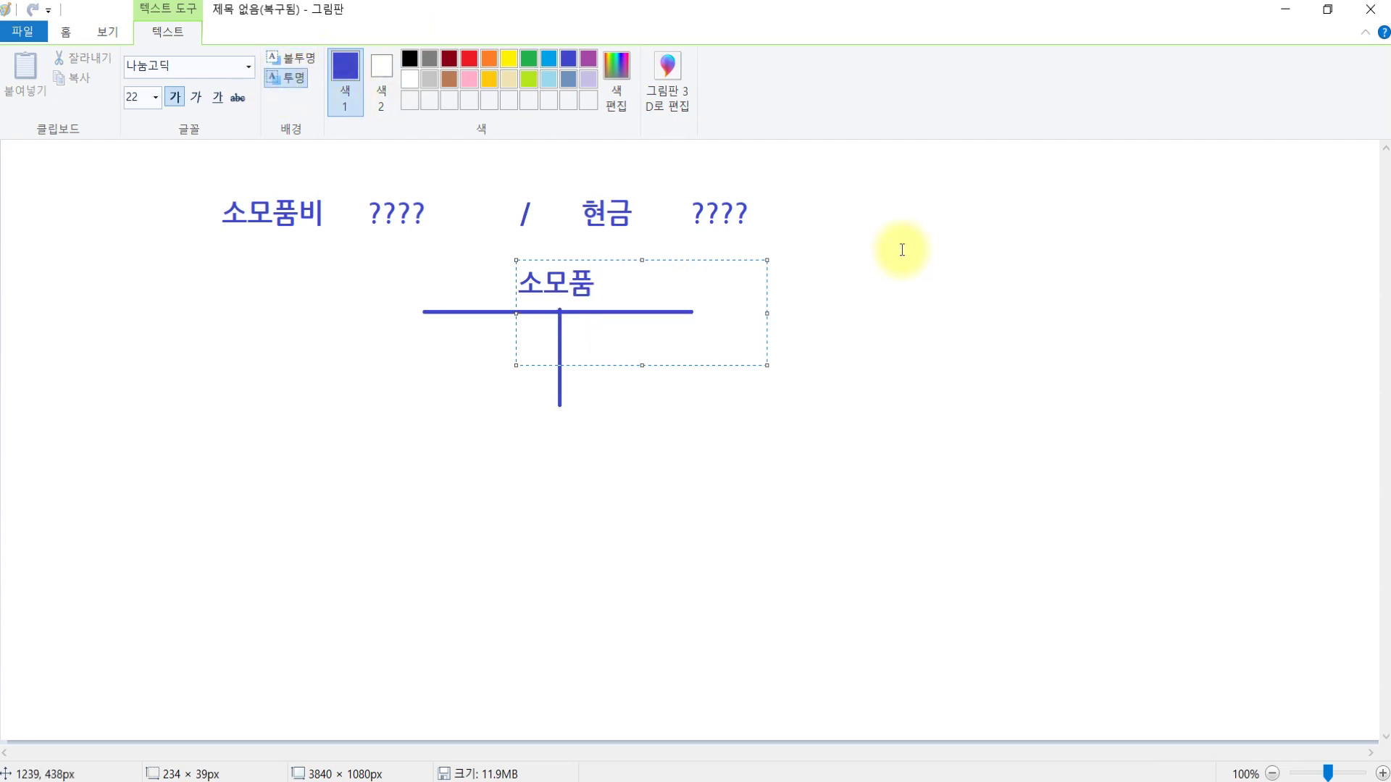
left_click(1164, 387)
Close the T-account with a horizontal base line and write ???? on its debit side.
left_click(362, 59)
left_click_drag(416, 414, 712, 414)
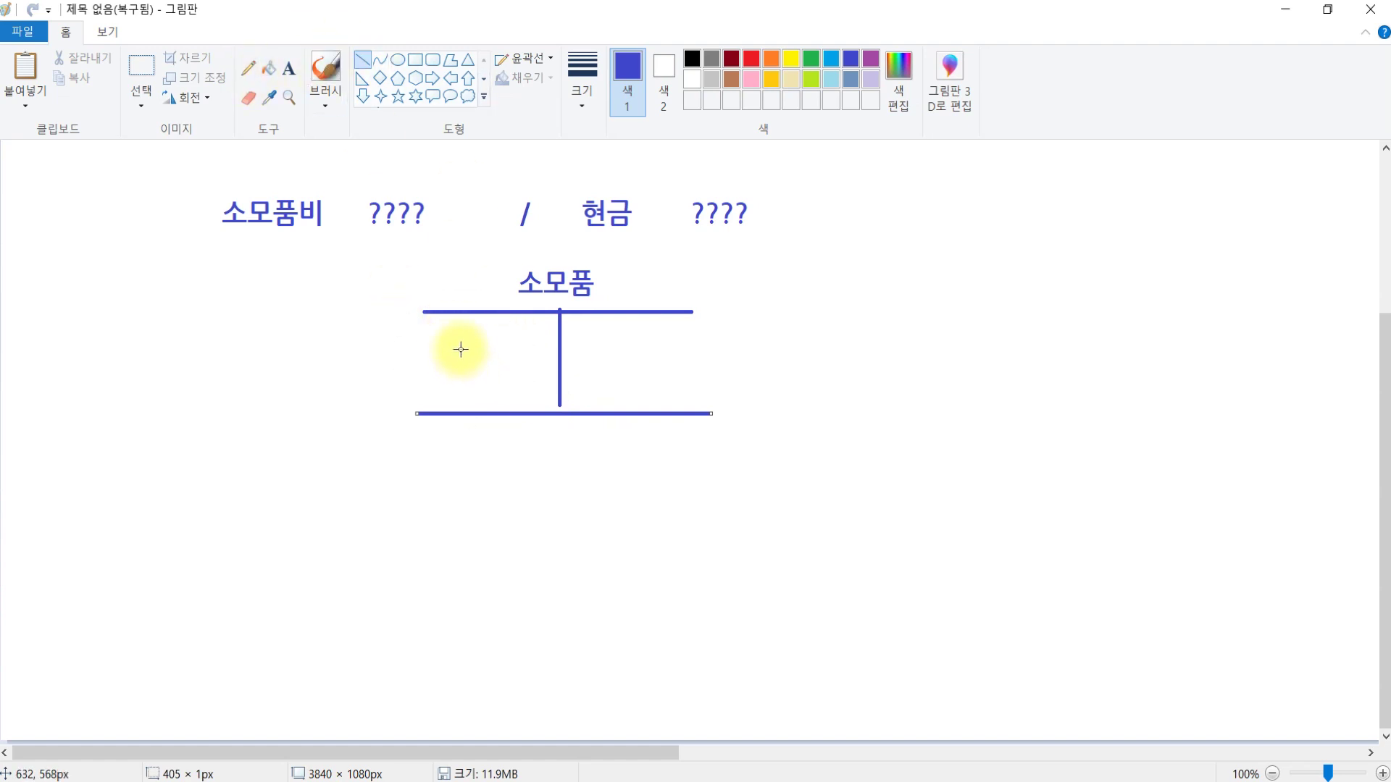
left_click(293, 70)
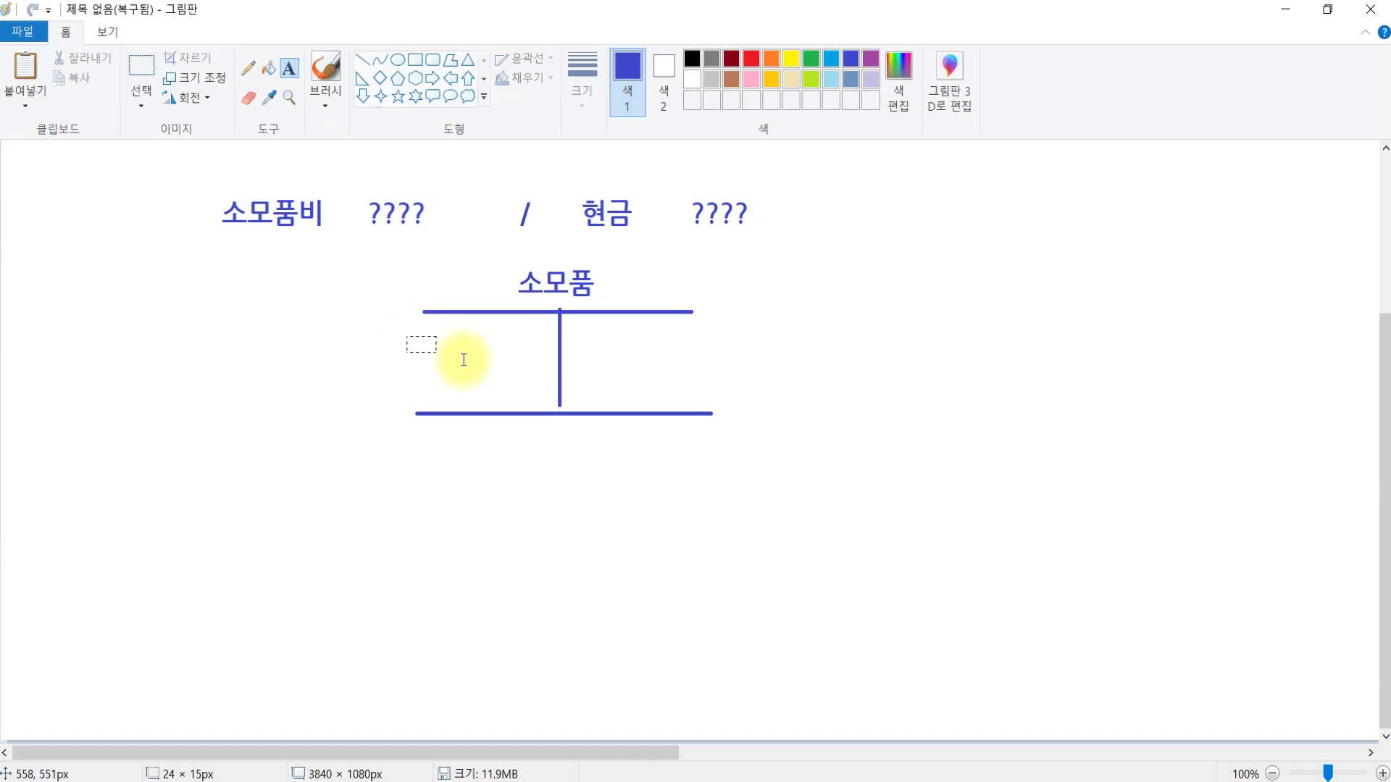
left_click(405, 336)
type("????")
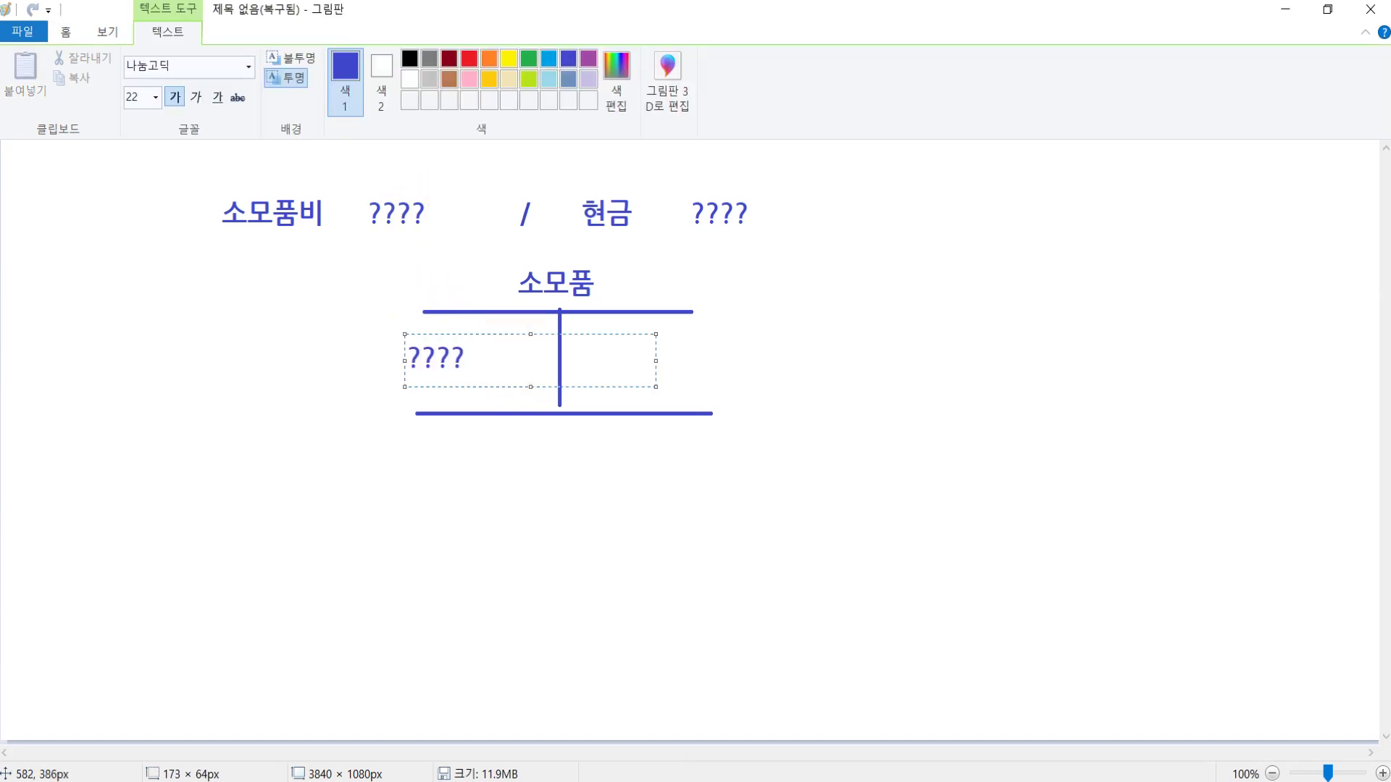
left_click(784, 382)
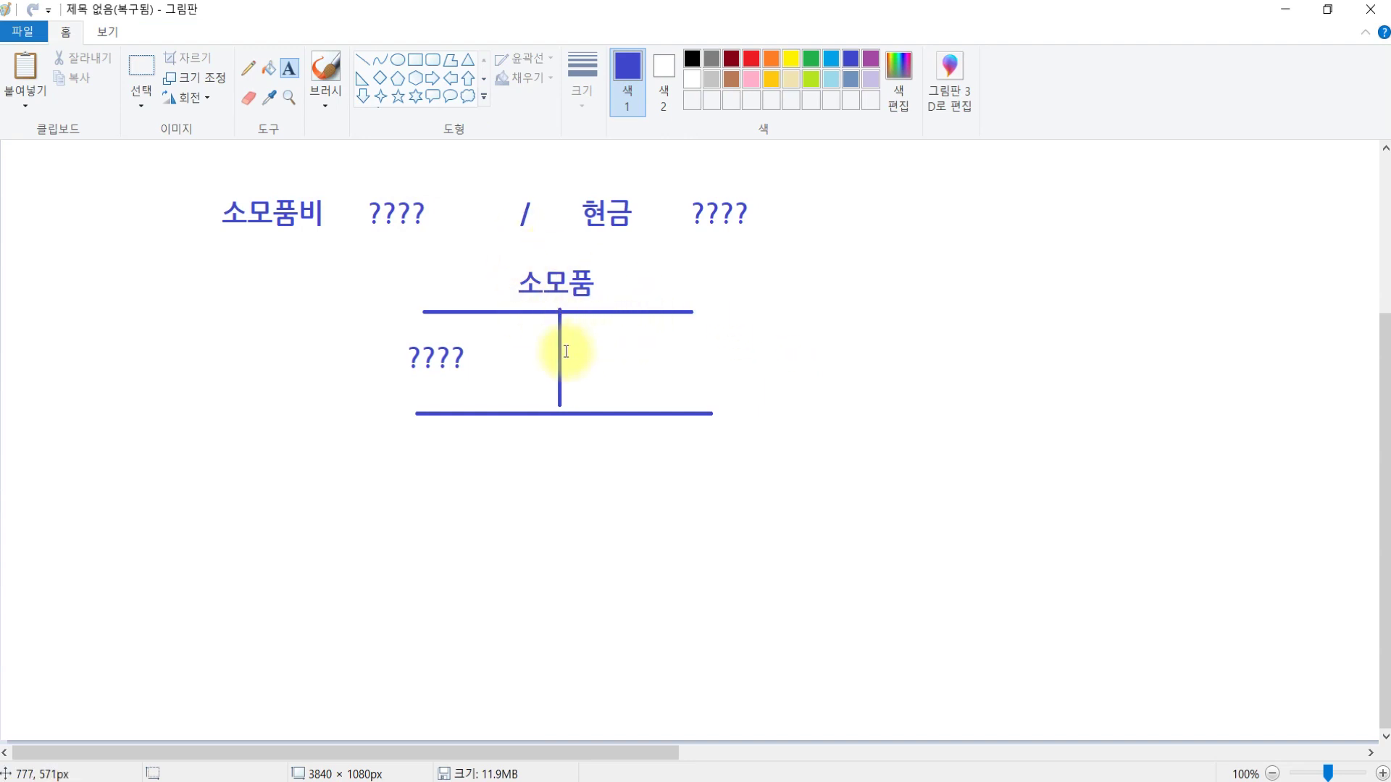
Divide the T-account's credit side with a horizontal line and write 소모품비 above it.
left_click(361, 58)
left_click_drag(560, 356, 746, 356)
left_click(289, 68)
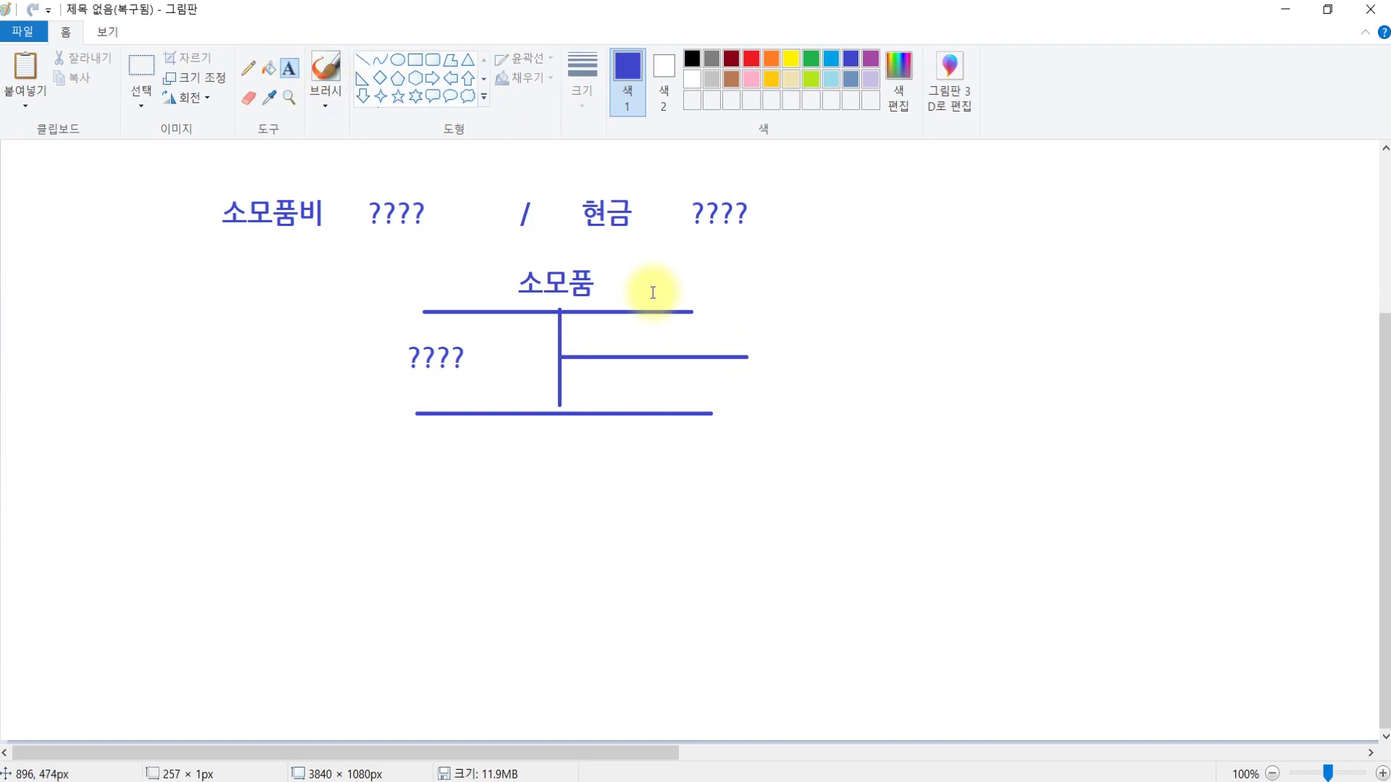
left_click_drag(569, 315, 925, 350)
type("소모품비 ")
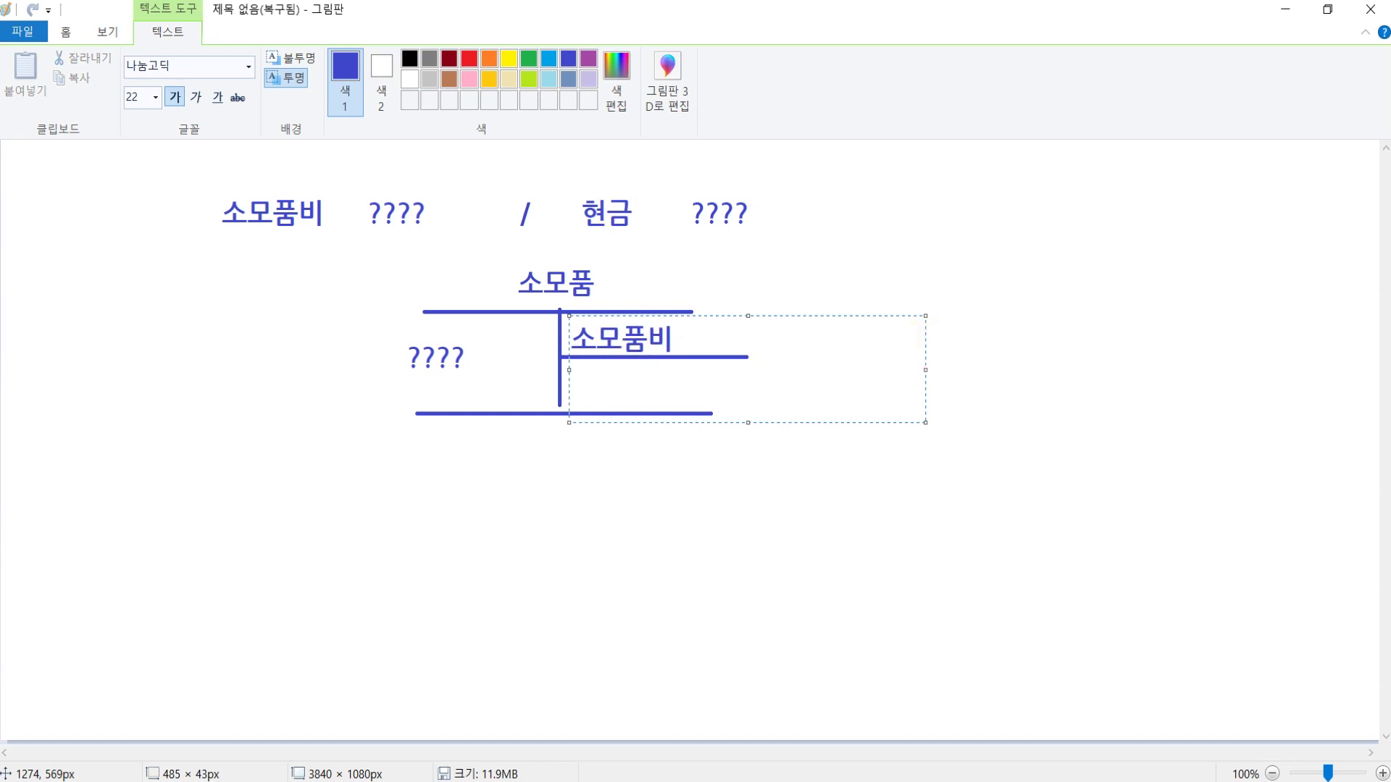
Write 기말재고액 120,000 below the dividing line on the T-account's credit side.
type("기말")
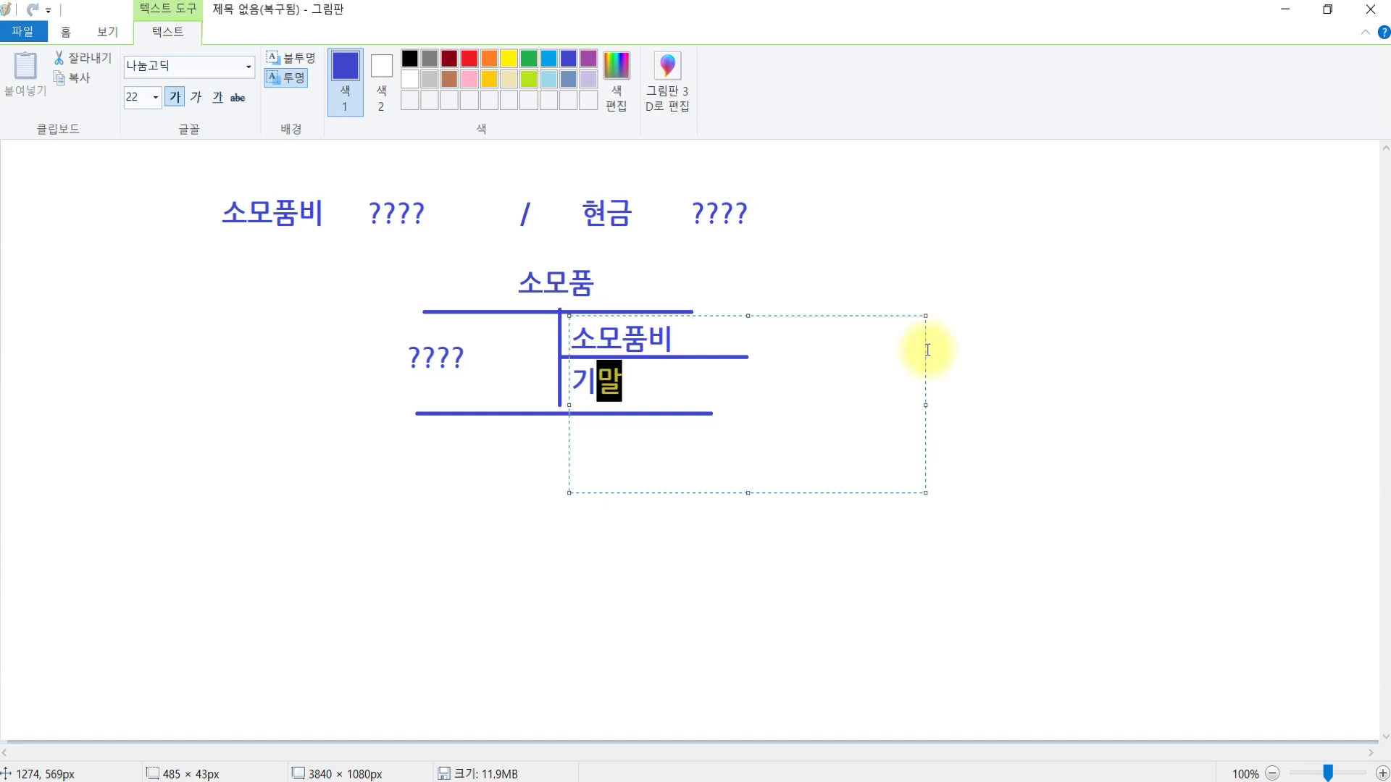
type("재고액")
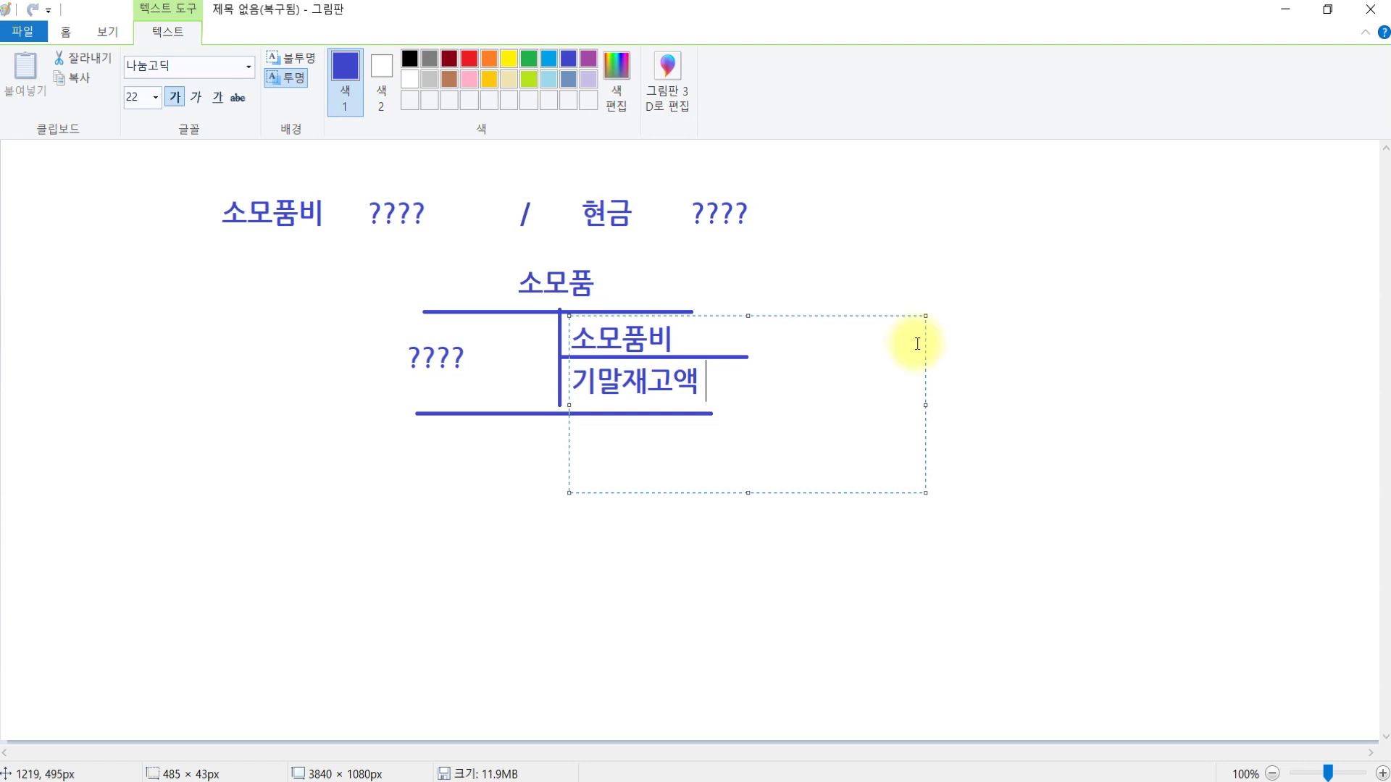
type("10")
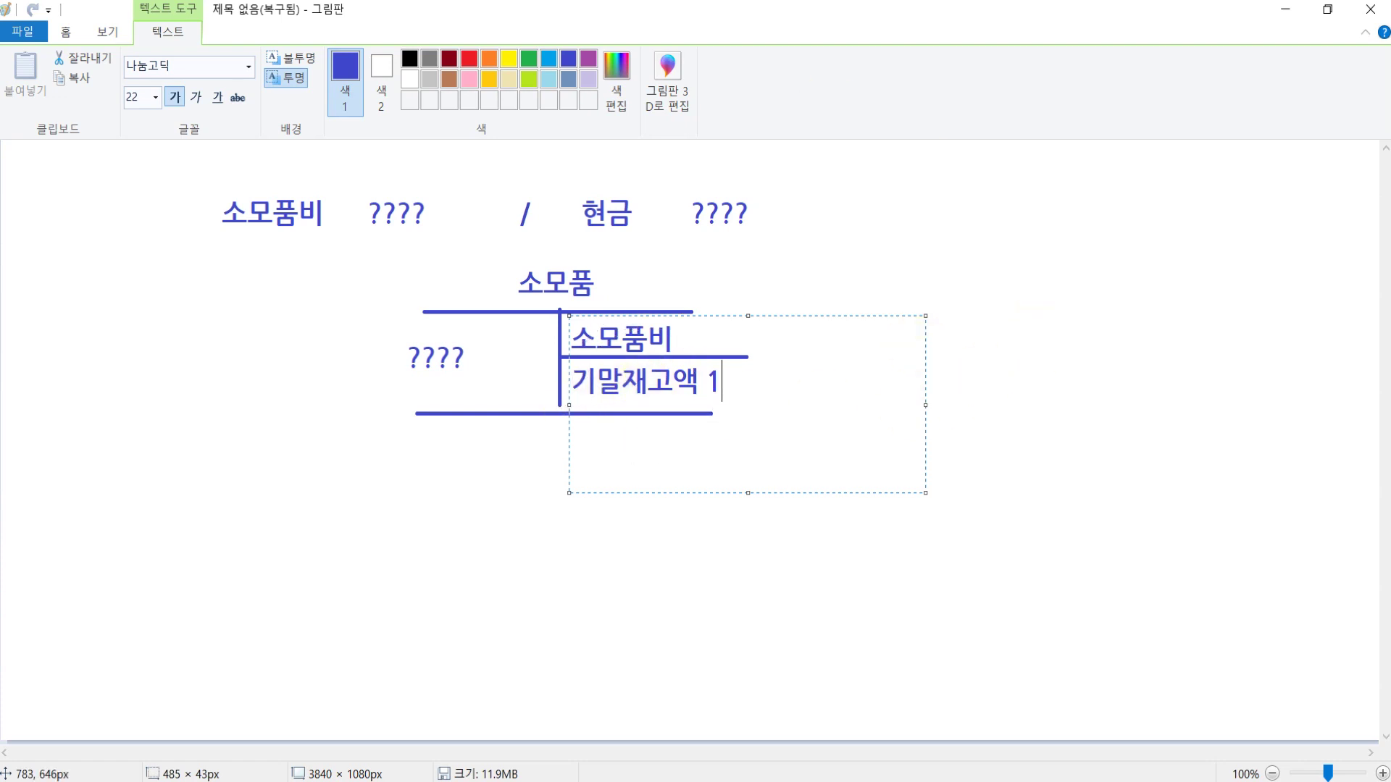
key("BackSpace")
type("20,000")
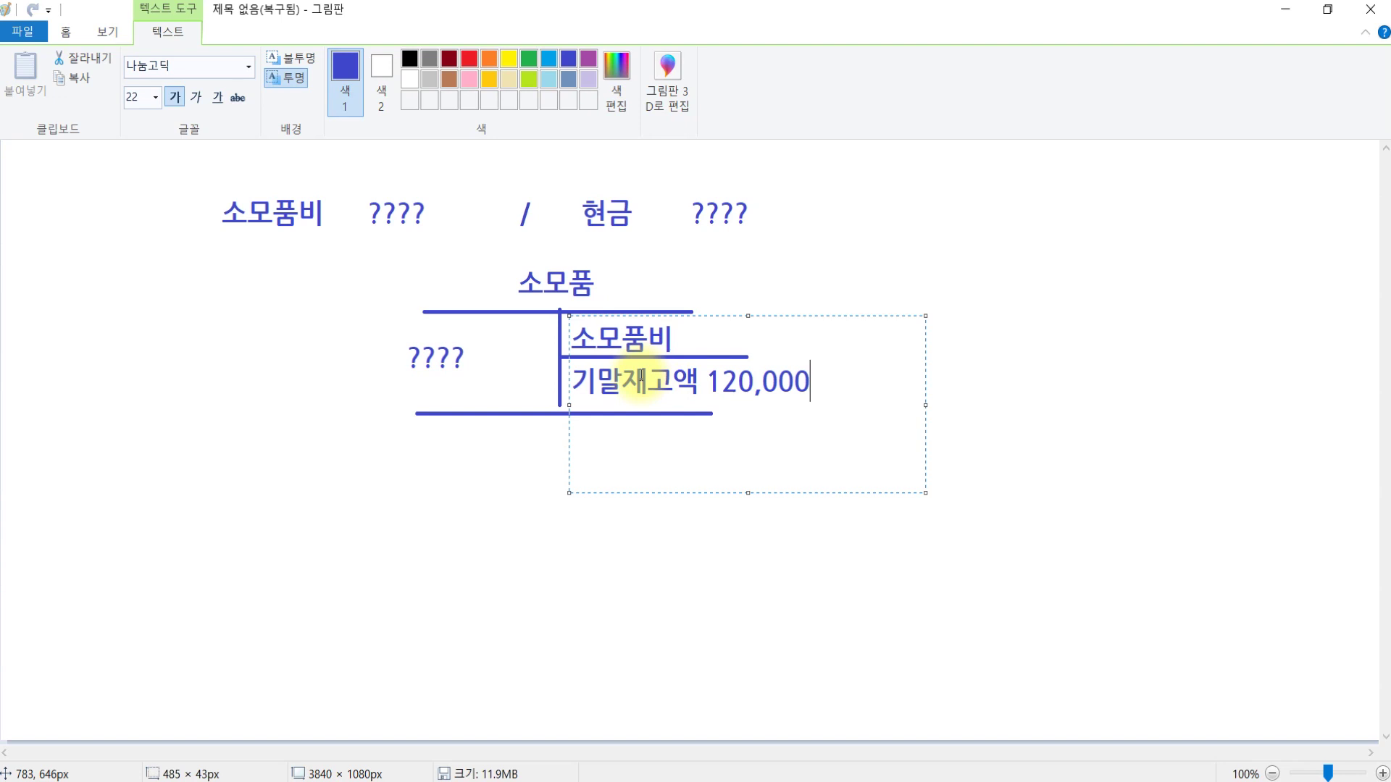
left_click(1071, 398)
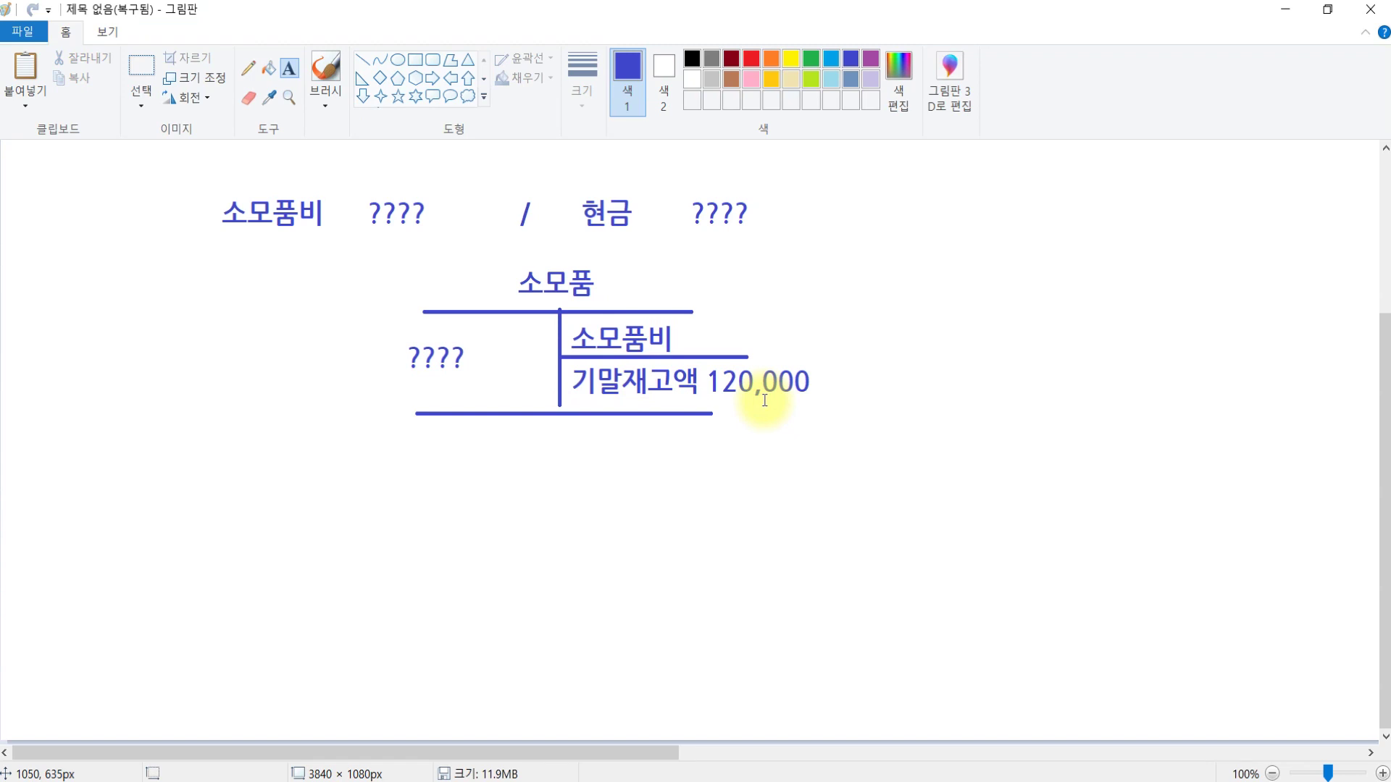
Draw a red diagonal arrow from the 소모품비 amount in the entry to the space below the T-account.
left_click(989, 323)
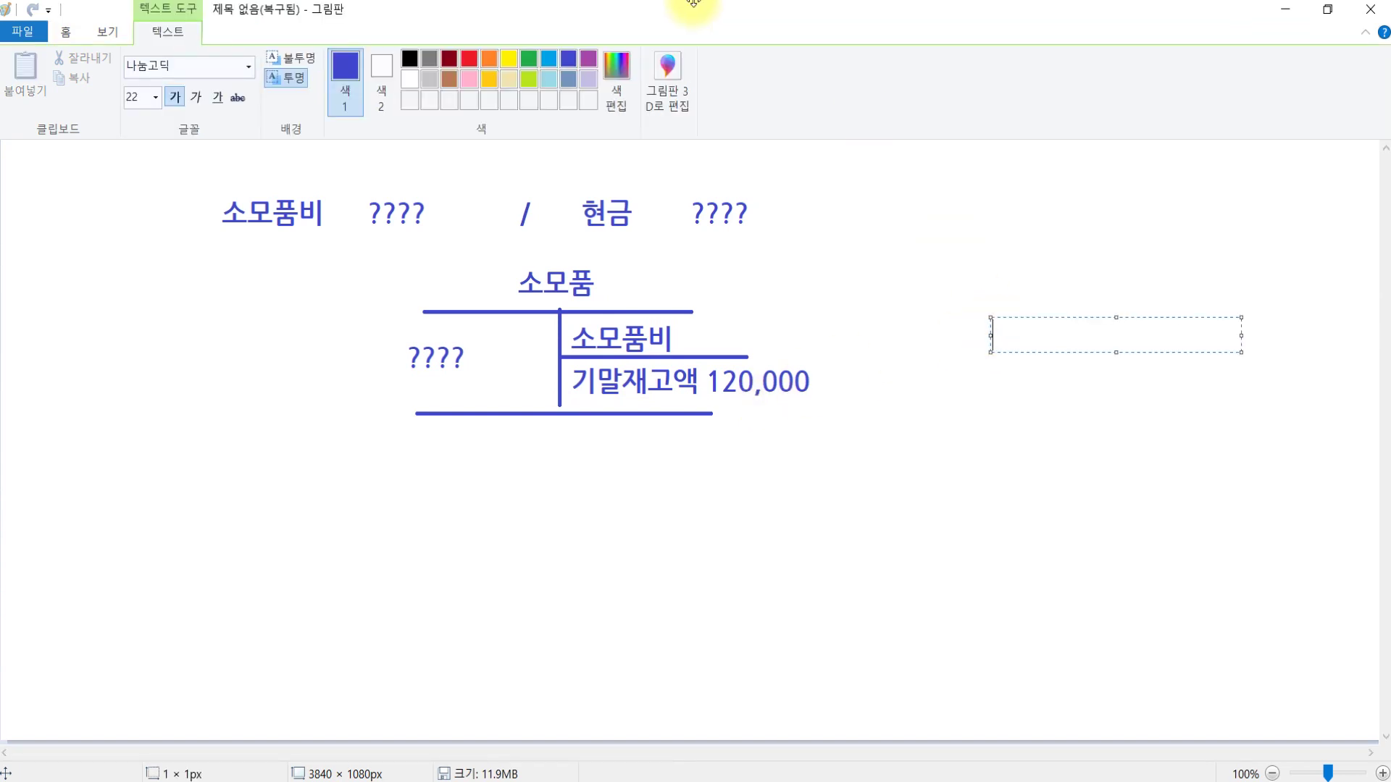
left_click(471, 56)
left_click(464, 203)
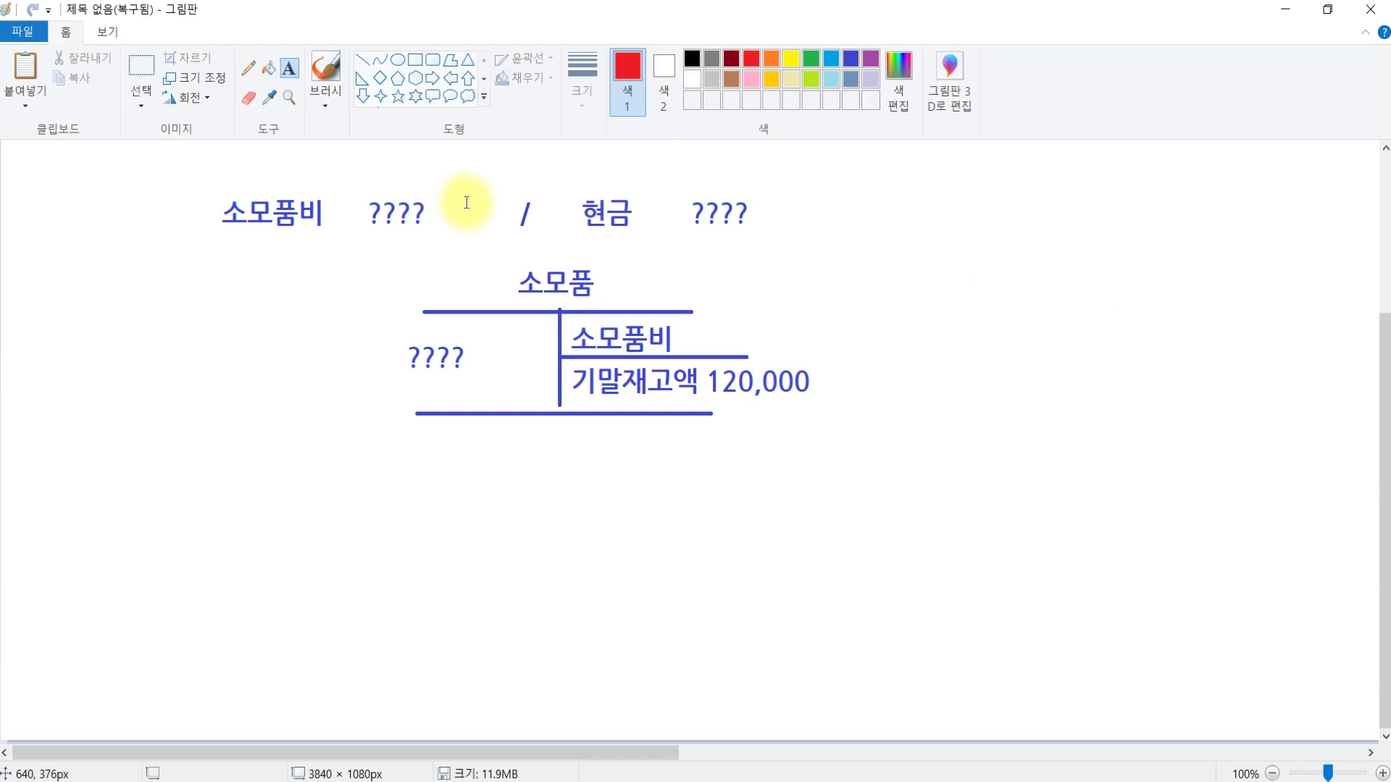
left_click(367, 56)
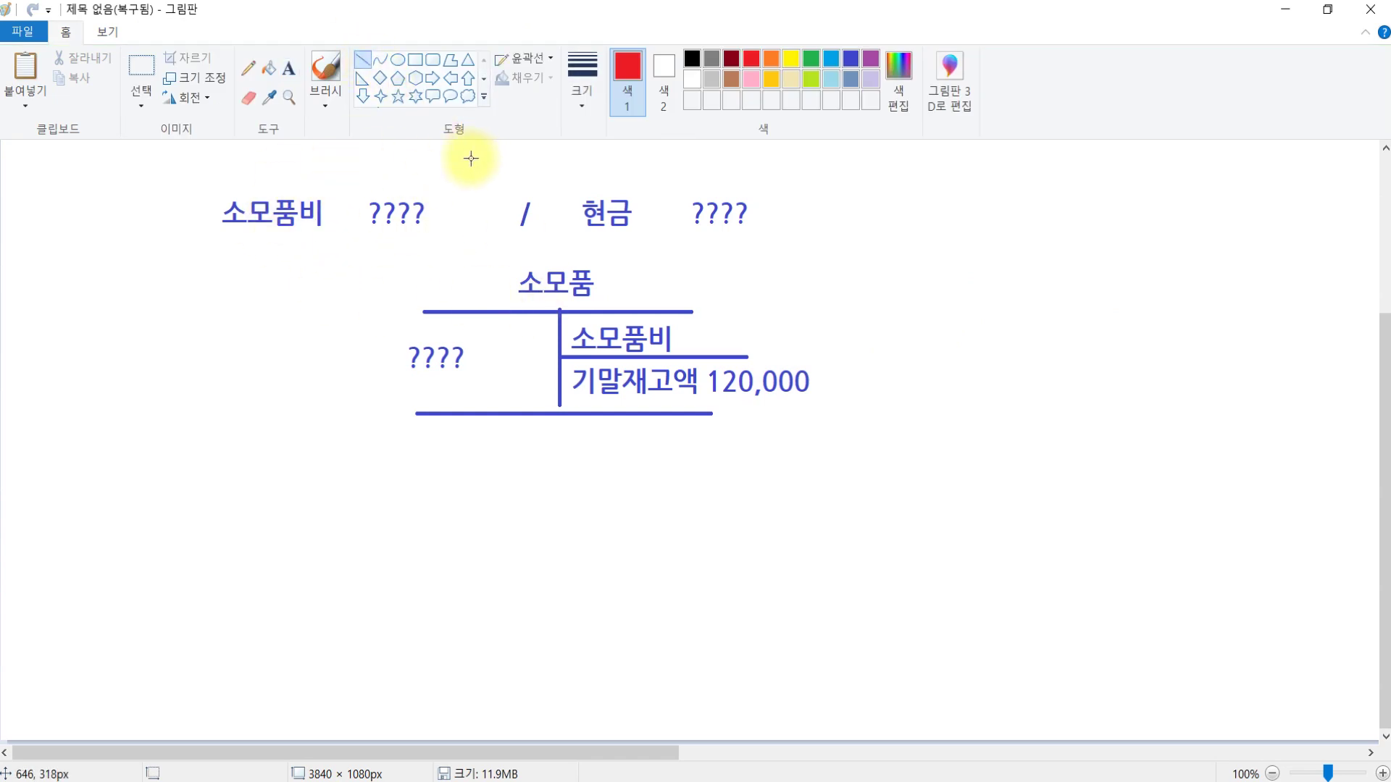
mouse_move(396, 233)
left_mouse_down()
mouse_move(467, 273)
mouse_move(650, 448)
mouse_move(647, 433)
mouse_move(652, 455)
left_mouse_up()
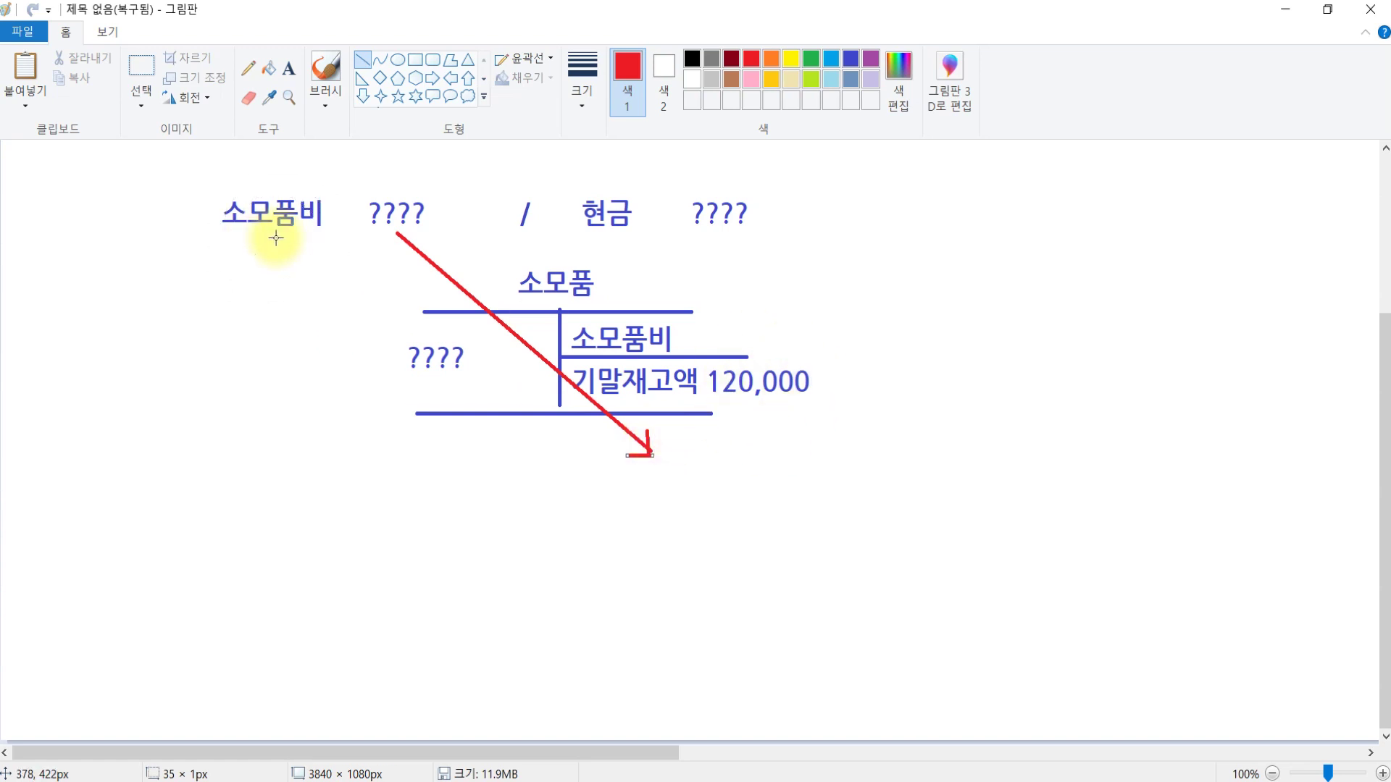
Write / 소모품비 120,000 in red below the T-account as the adjusting entry's credit side.
left_click(289, 68)
left_click_drag(225, 499, 1373, 665)
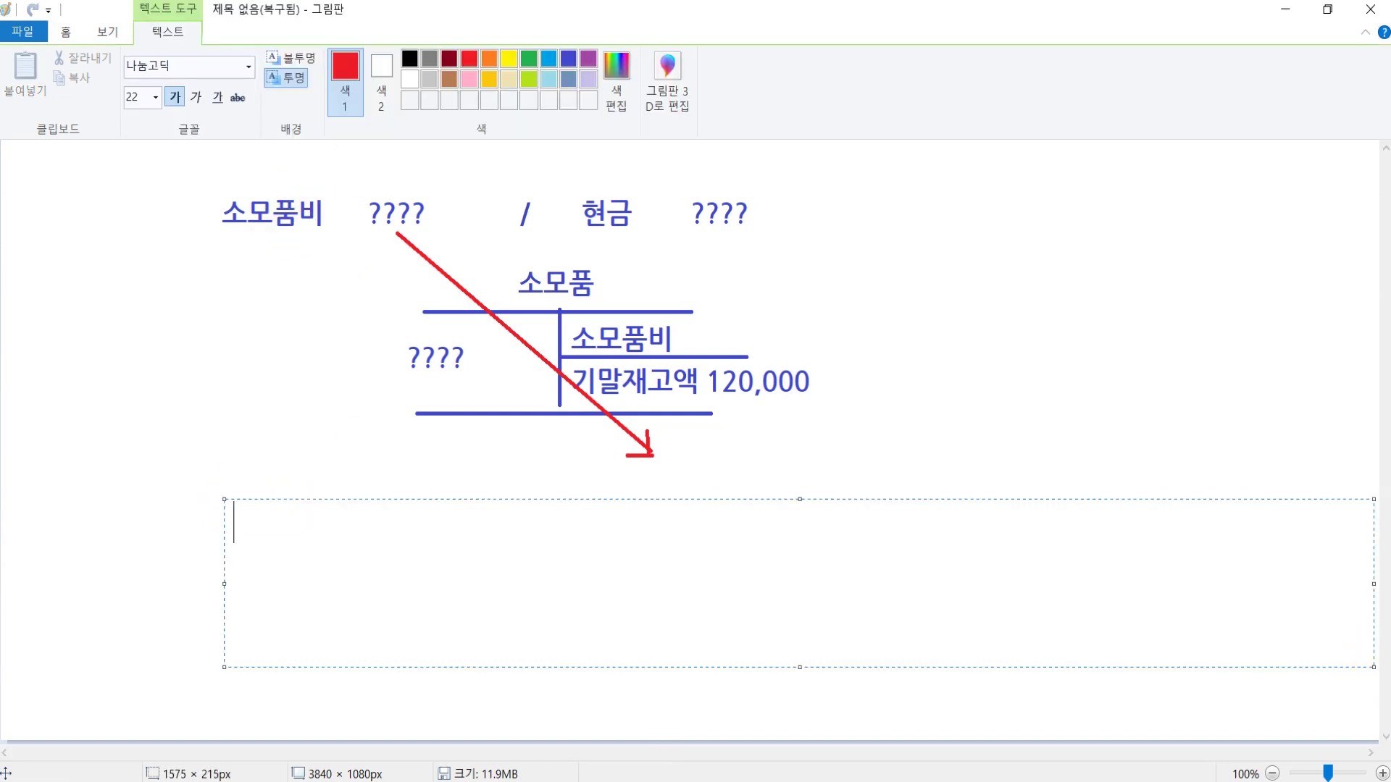
type("/ 소모품비   ")
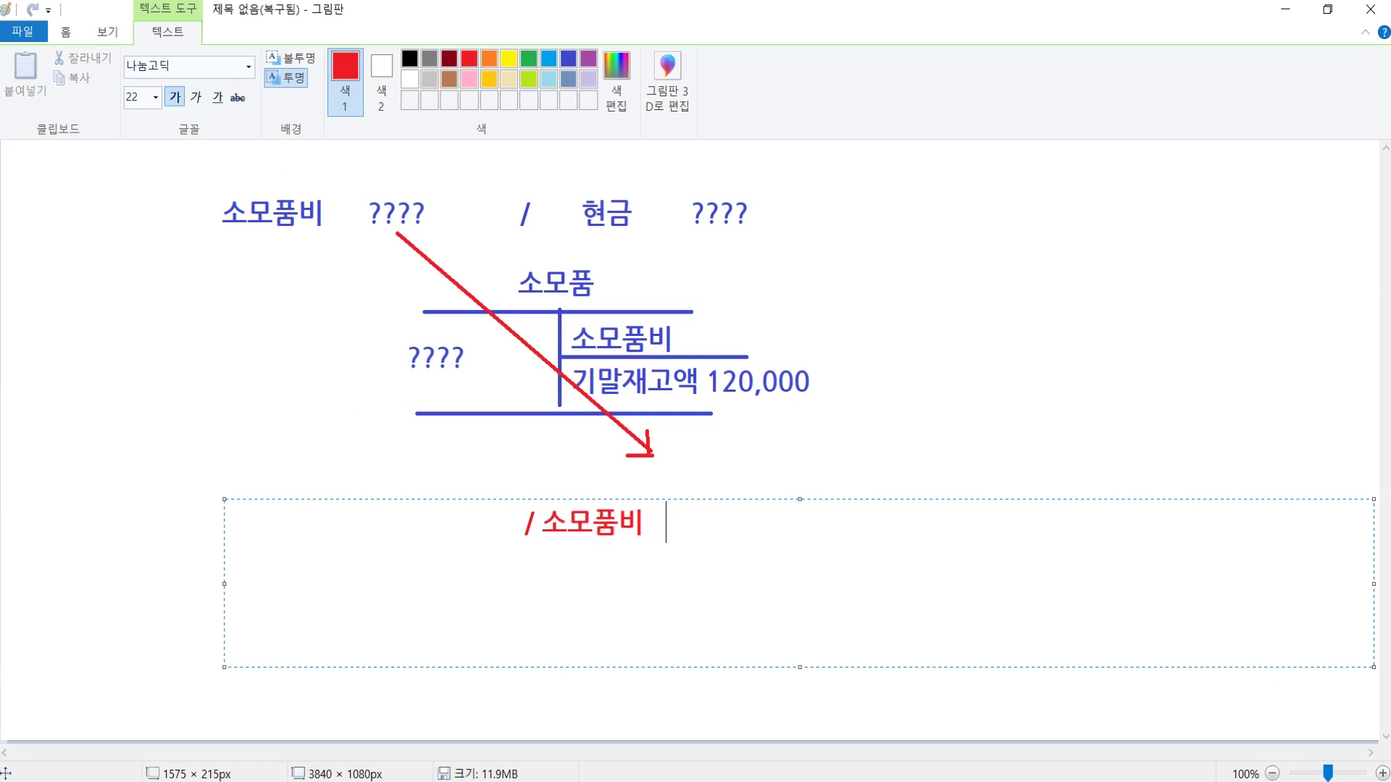
type("120,000")
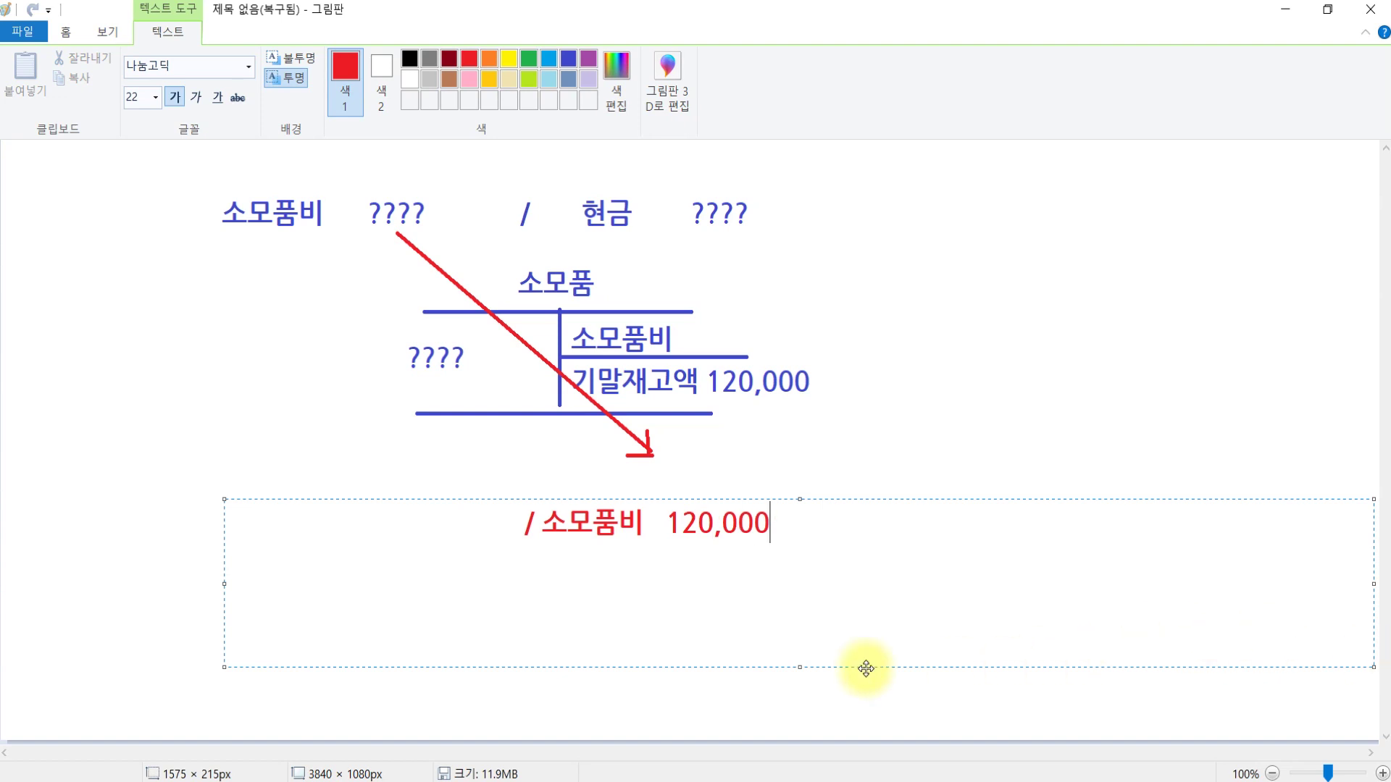
Write 소모품 120,000 as the debit side of the red adjusting entry and close up the gap before the slash.
left_click_drag(479, 522, 2, 528)
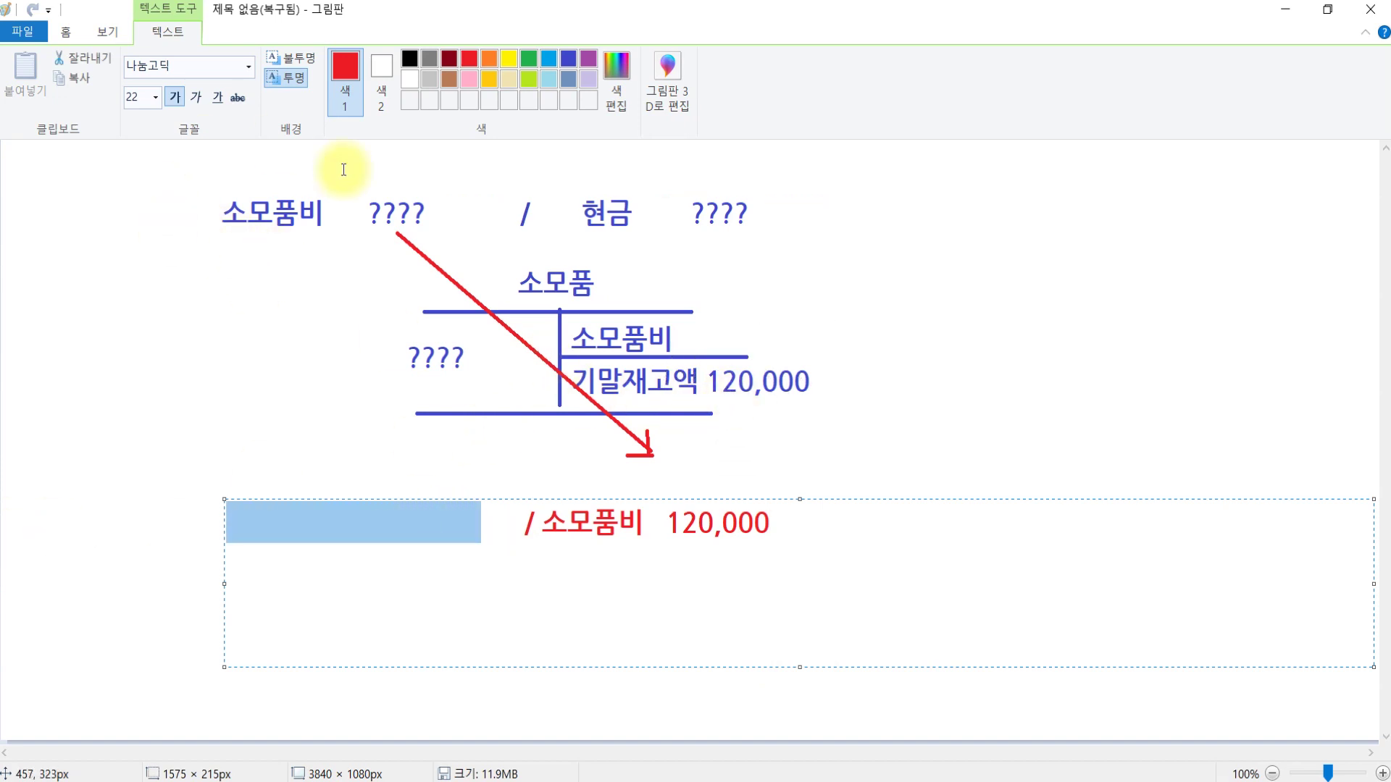
type("소모품")
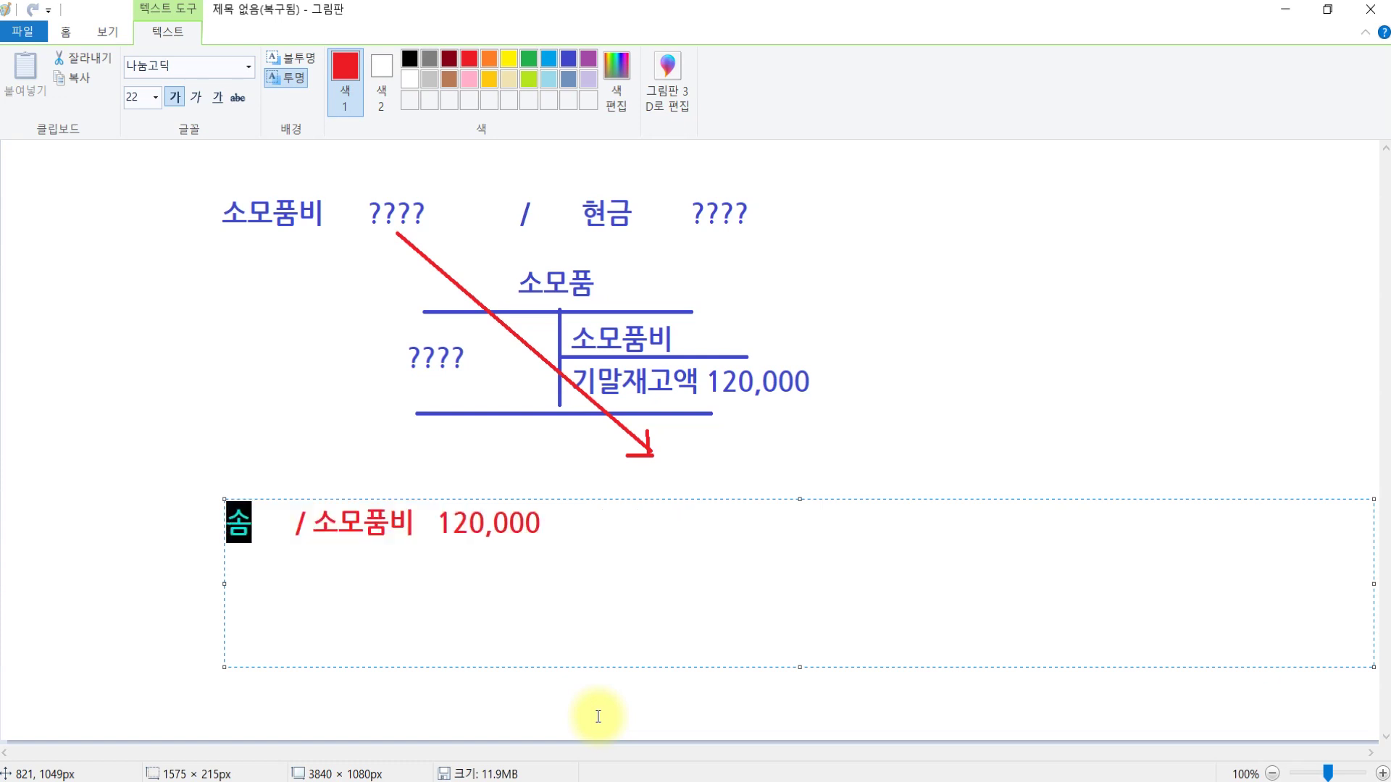
type(" 120,000")
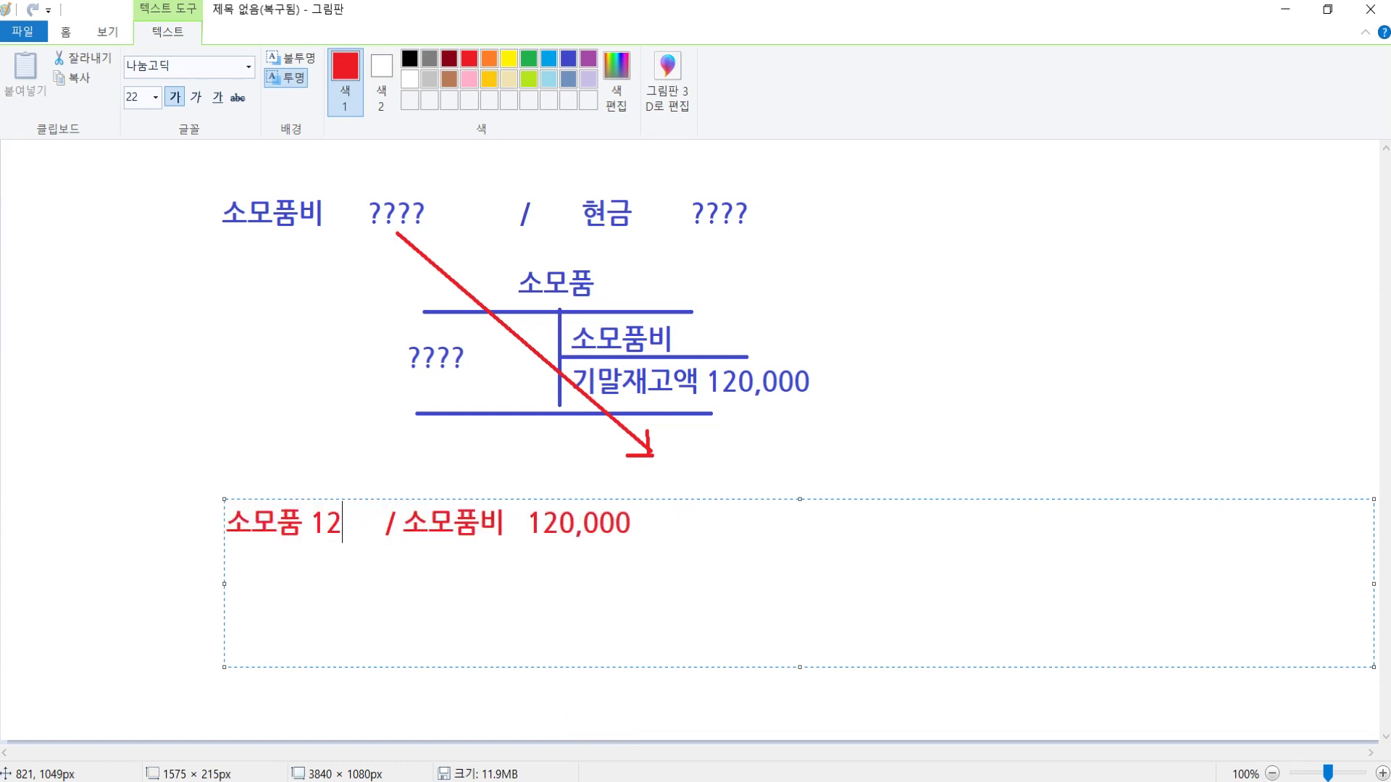
key("Delete")
key("Delete")
key("Delete")
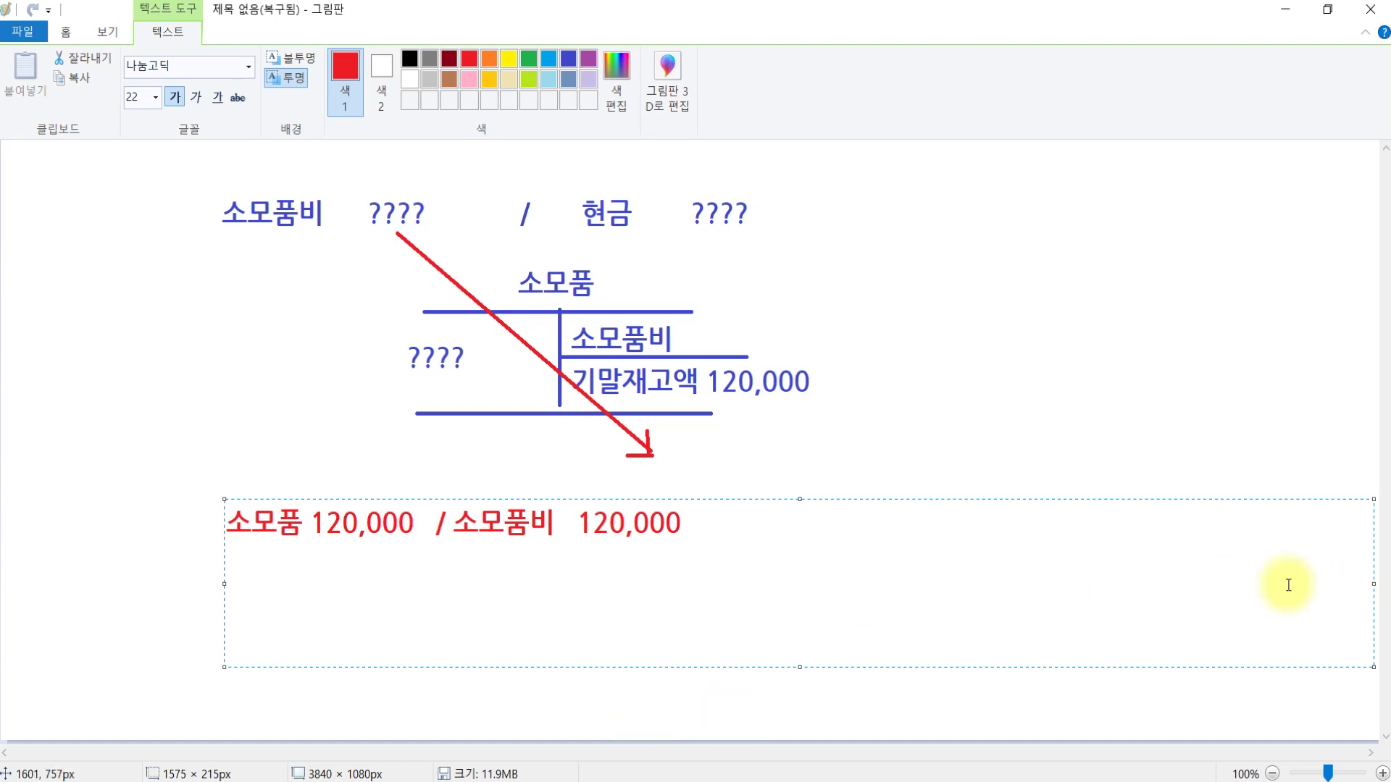
left_click(830, 299)
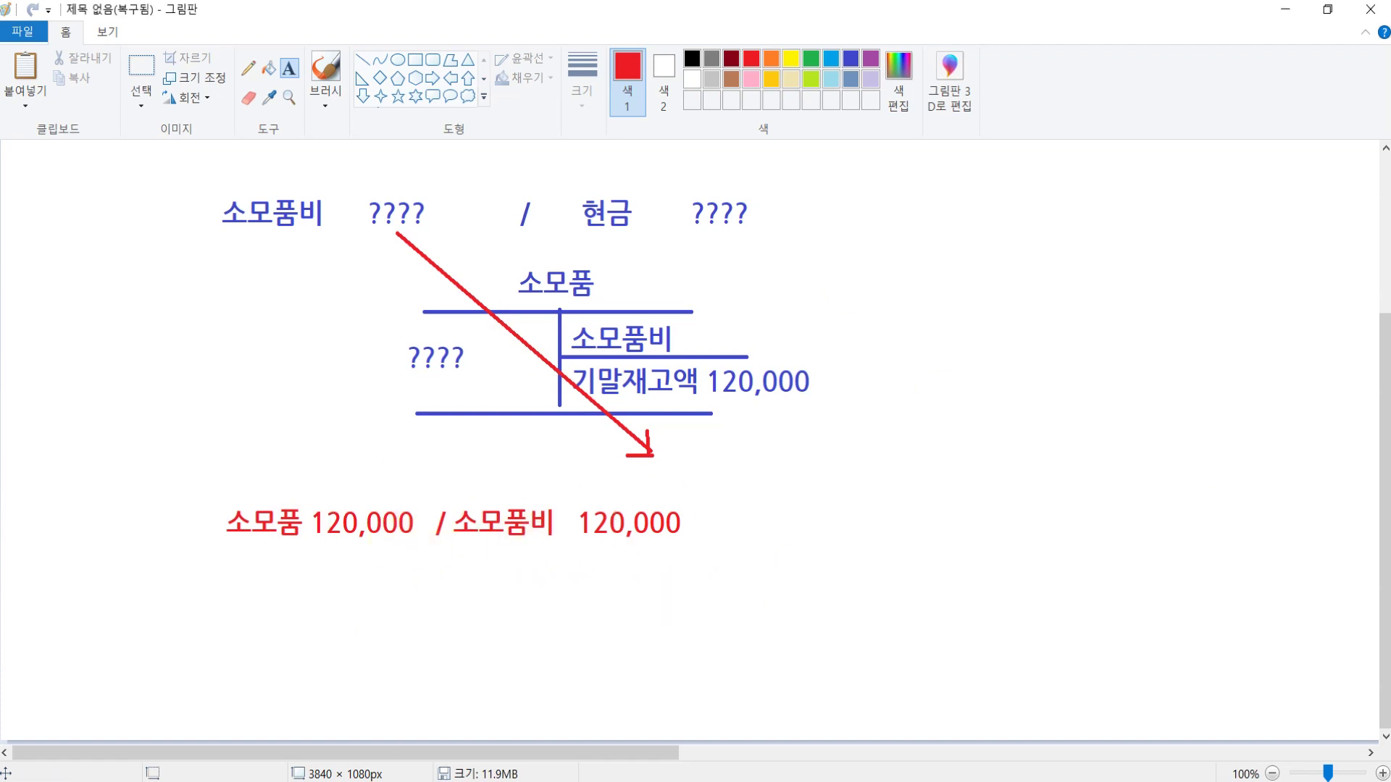
Switch to the 일반전표입력 window and set the voucher date to December 31.
left_click(609, 781)
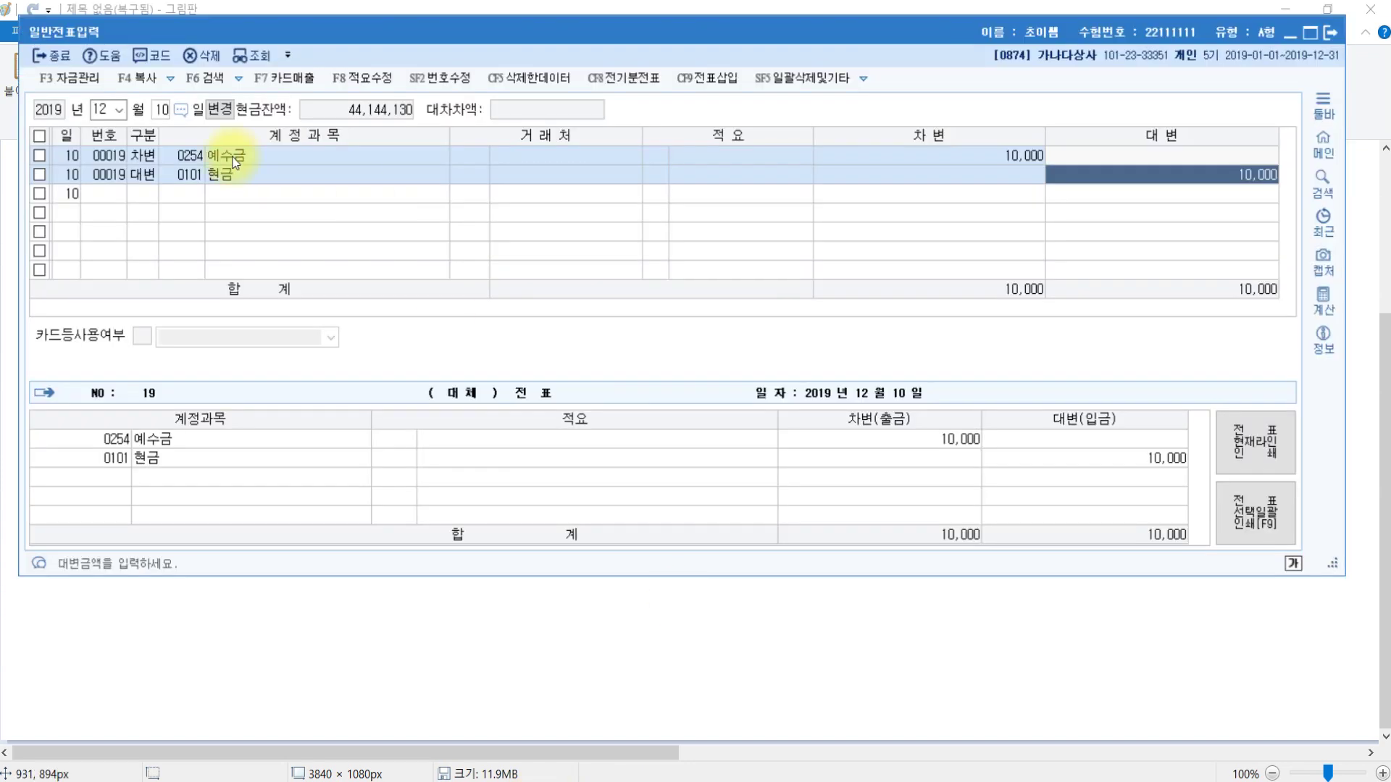
left_click(107, 109)
key("Return")
type("31")
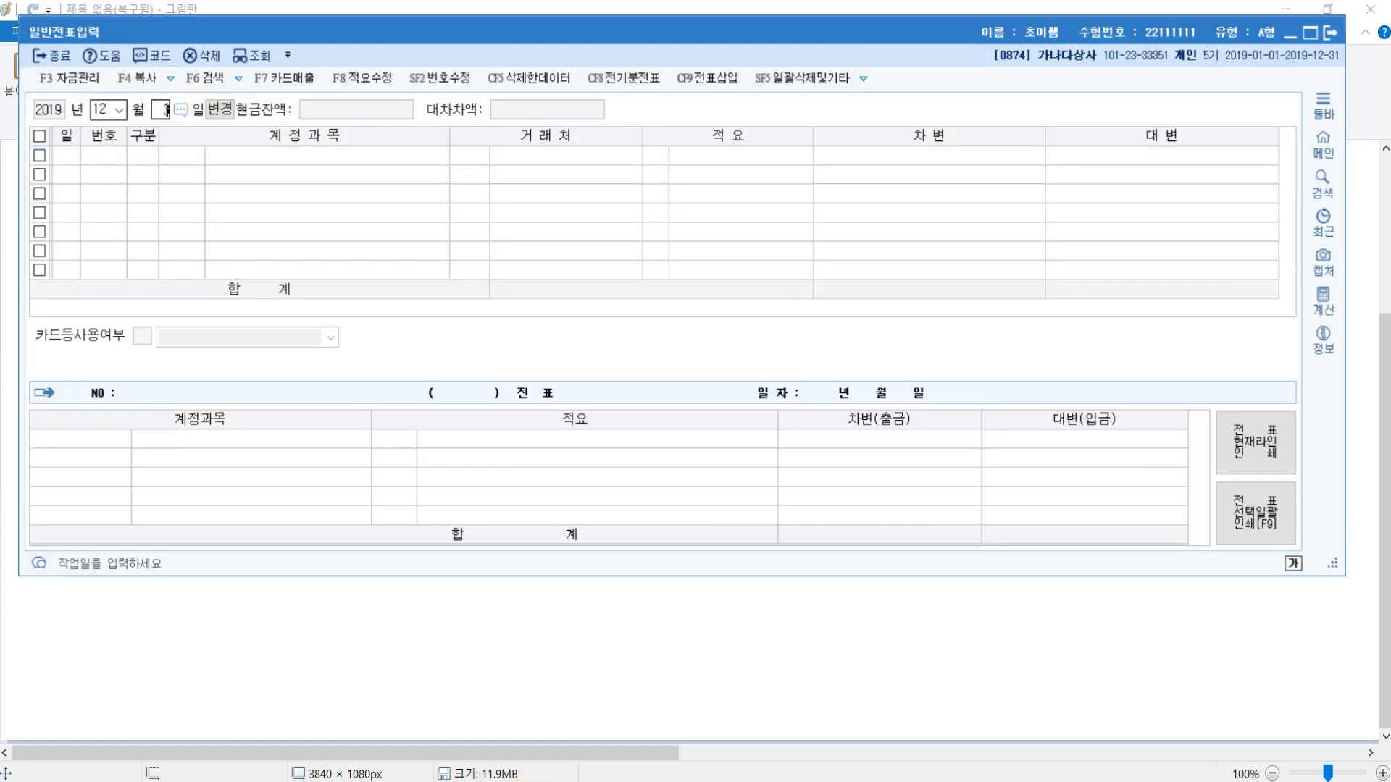
key("Return")
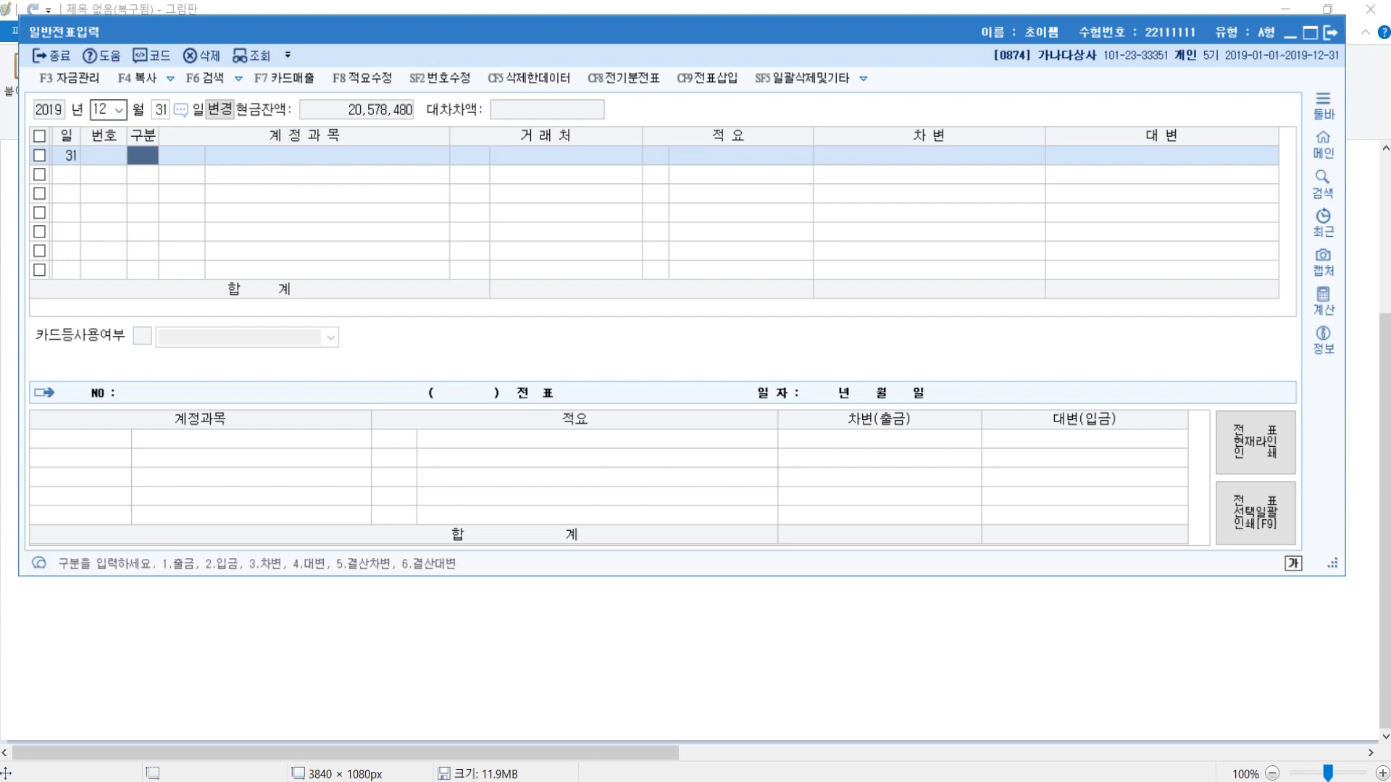
Start a credit (대변) line for December 31 and search the account codes for 소모.
type("4")
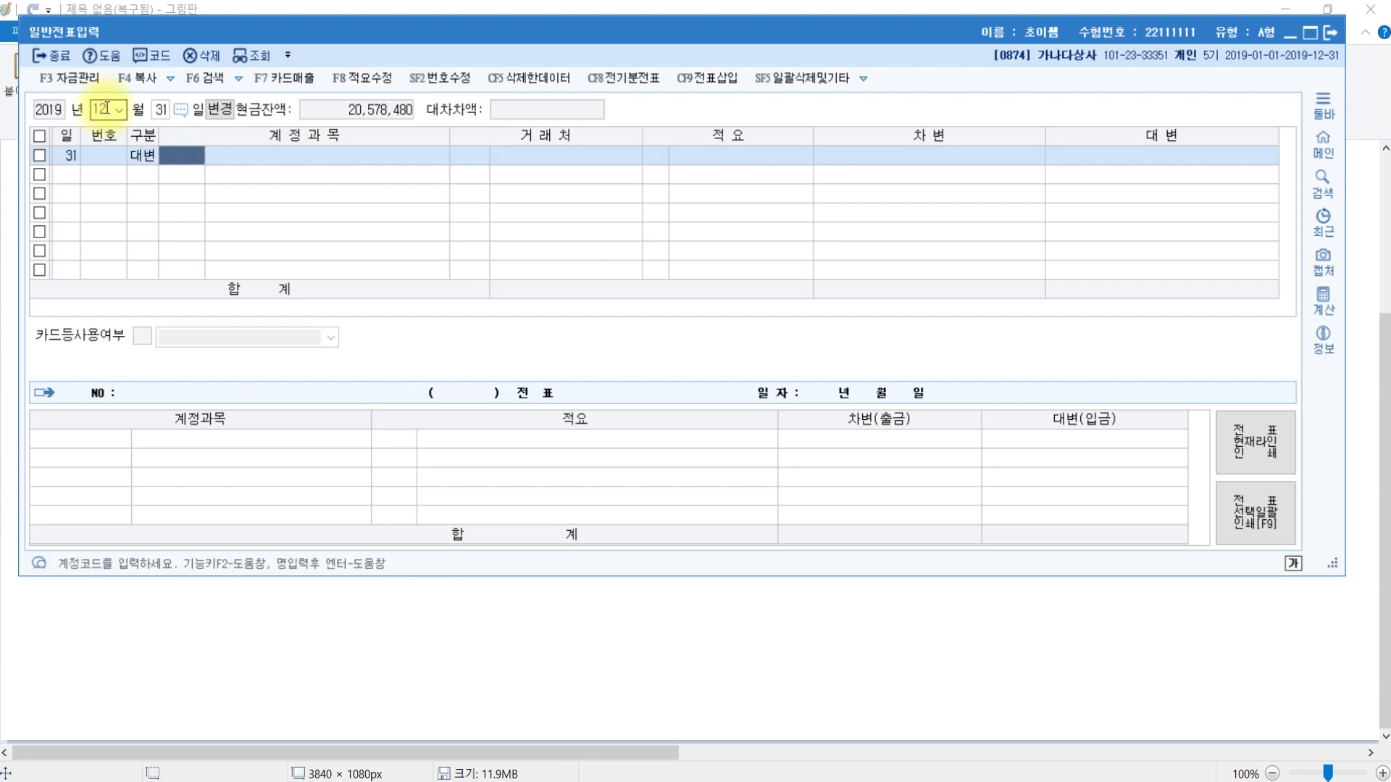
type("소모품")
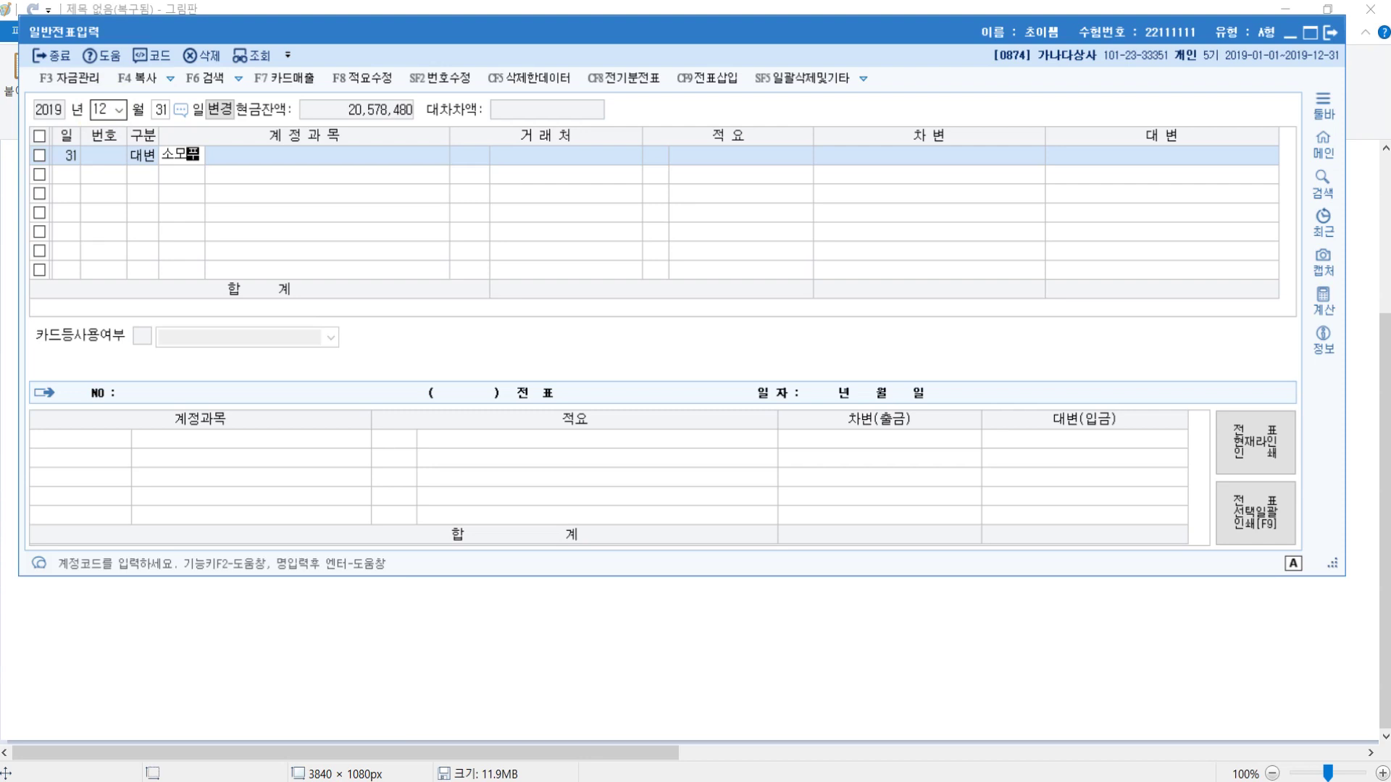
key("Return")
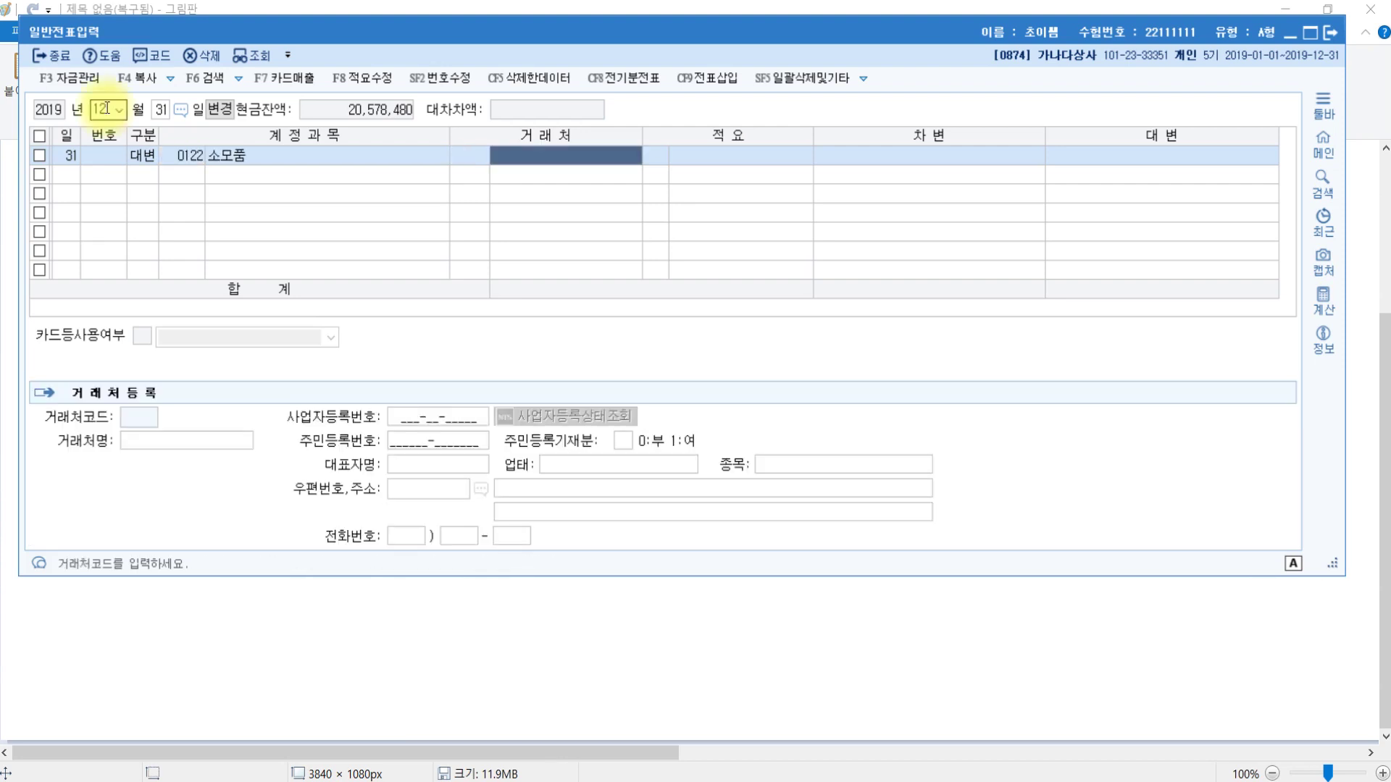
key("shift+Tab")
key("shift+Tab")
key("Return")
type("소모")
key("Return")
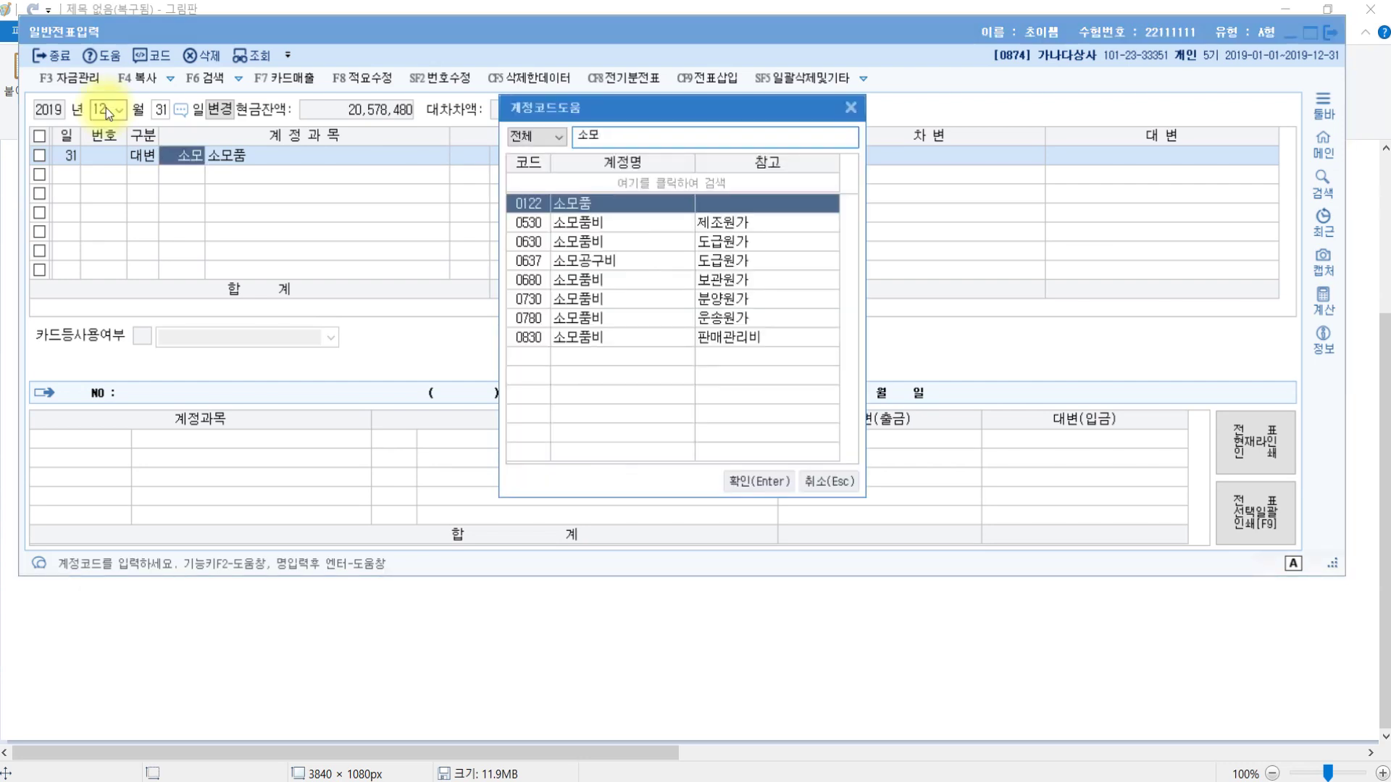
Assign account 0830 소모품비 (판매관리비) to the credit line and enter 120,000 as its amount.
key("Down")
key("Down")
key("Down")
key("Down")
key("Down")
key("Down")
key("Down")
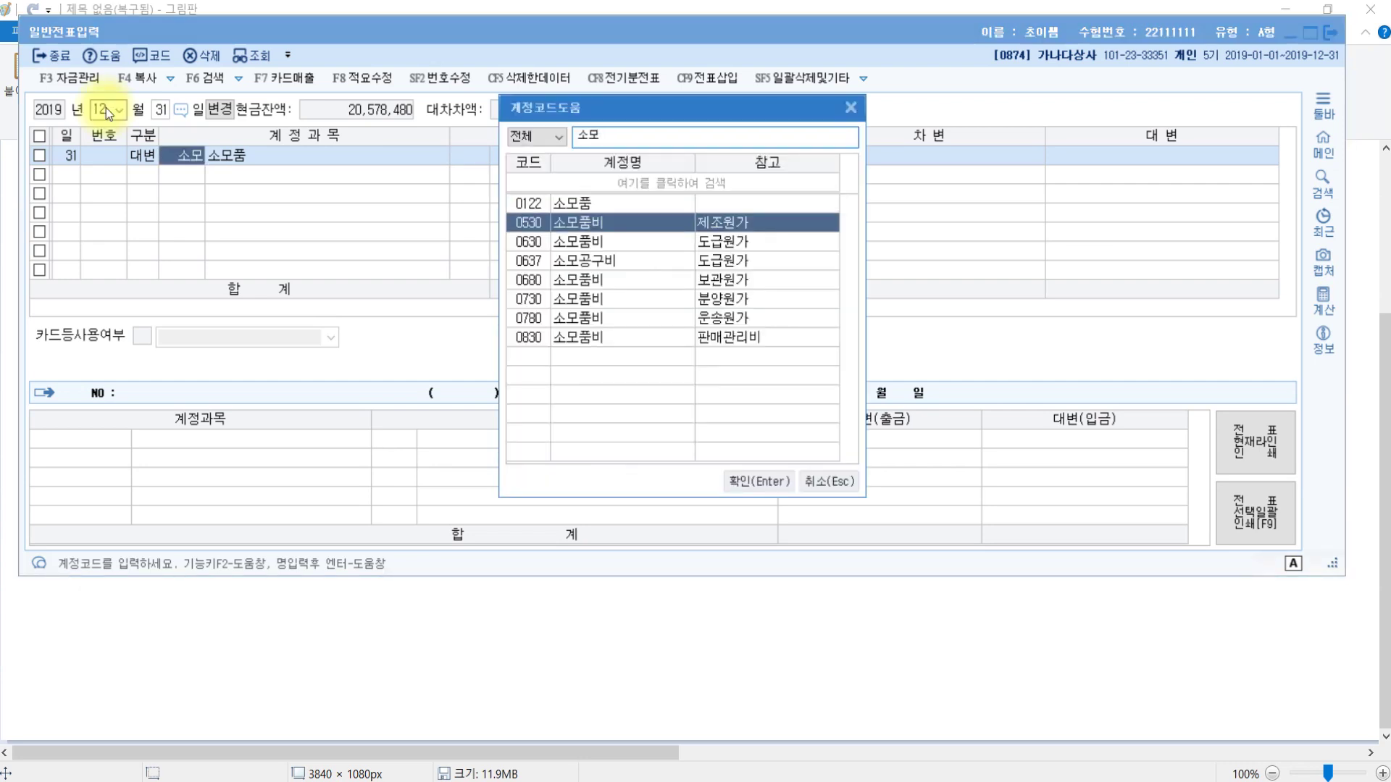
key("Return")
key("Return")
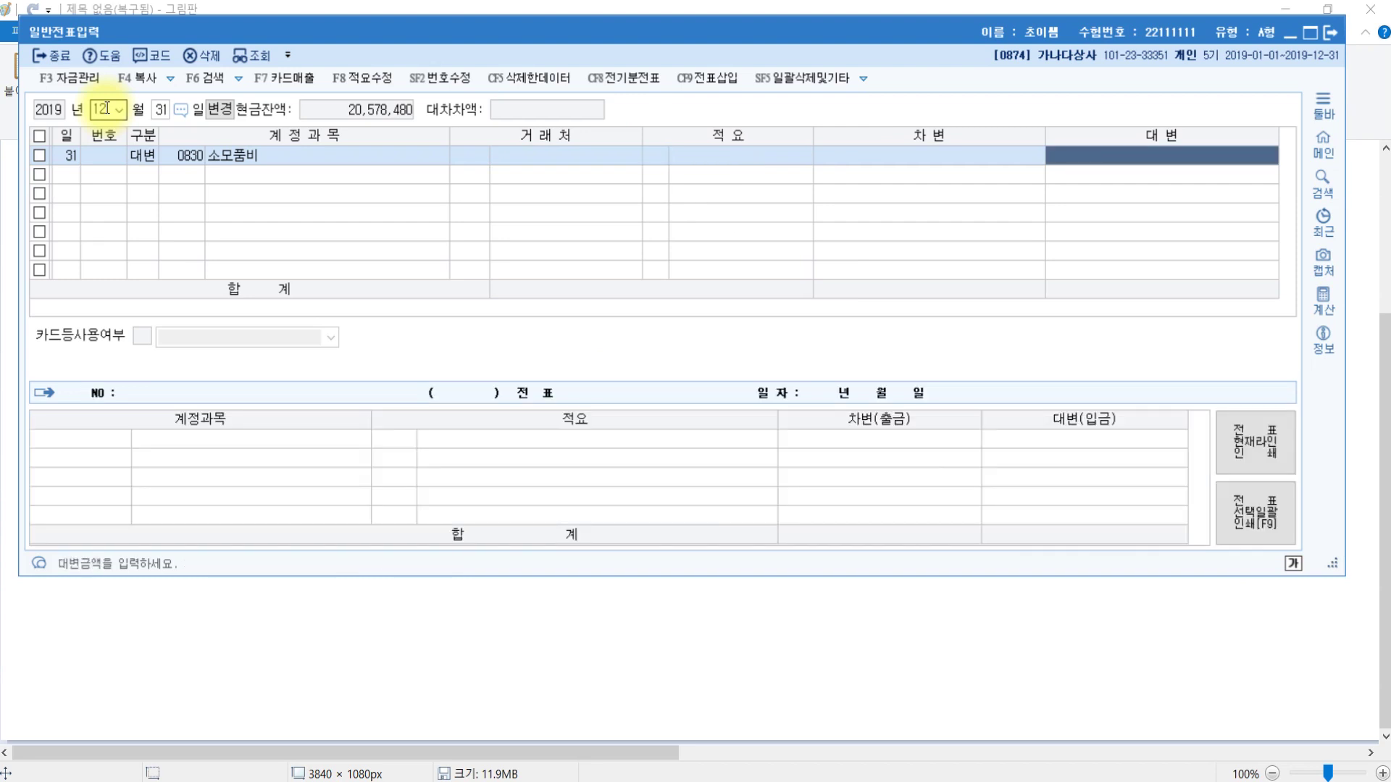
type("1200000")
key("Return")
Add a debit (차변) line for account 0122 소모품 with an amount of 120,000.
type("3")
key("Return")
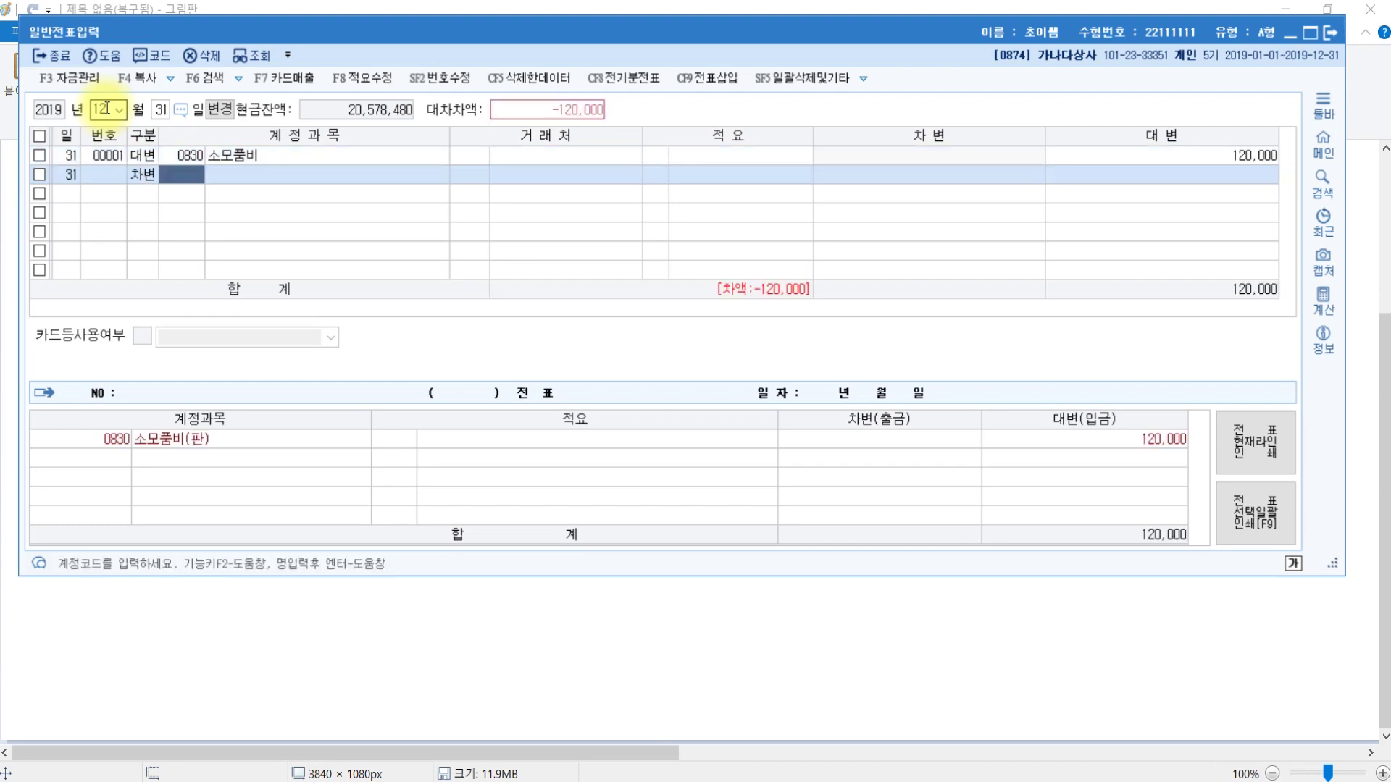
type("소모")
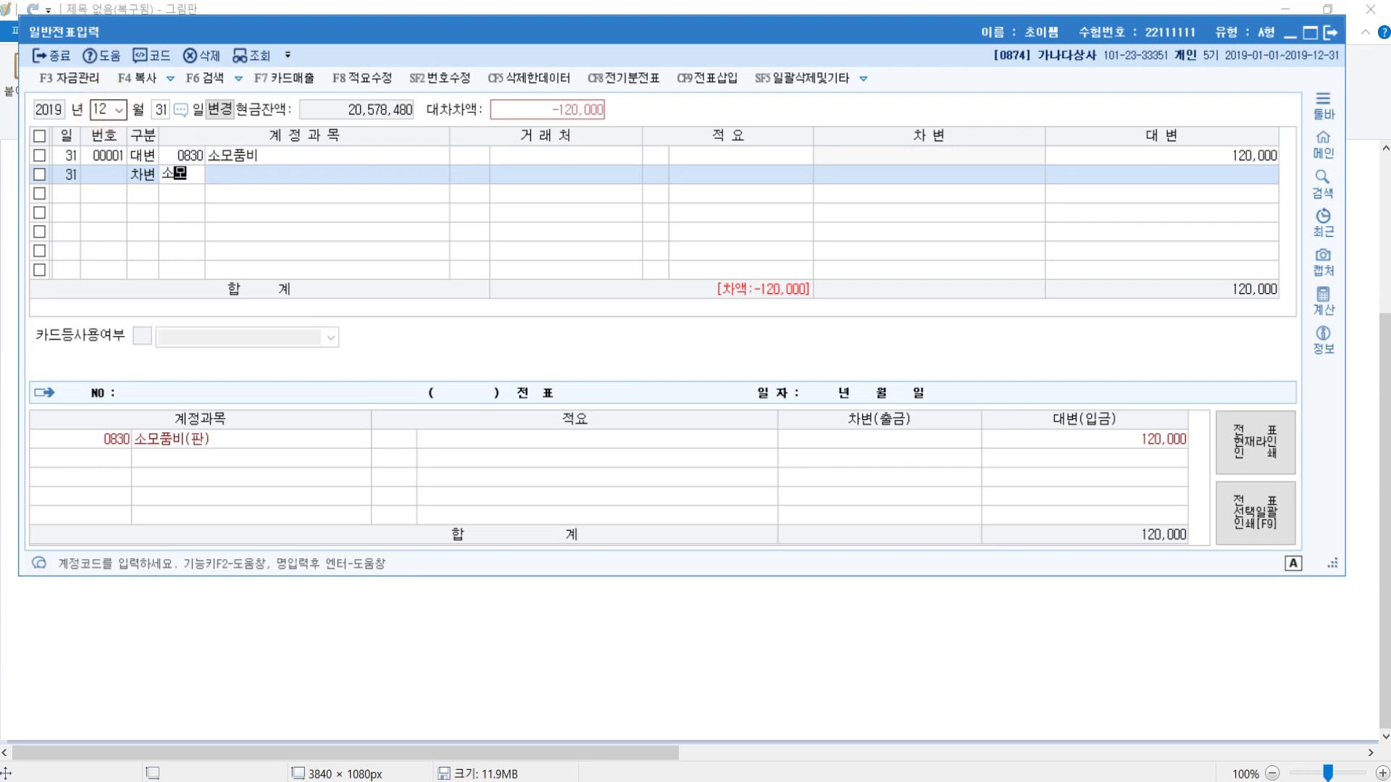
key("Return")
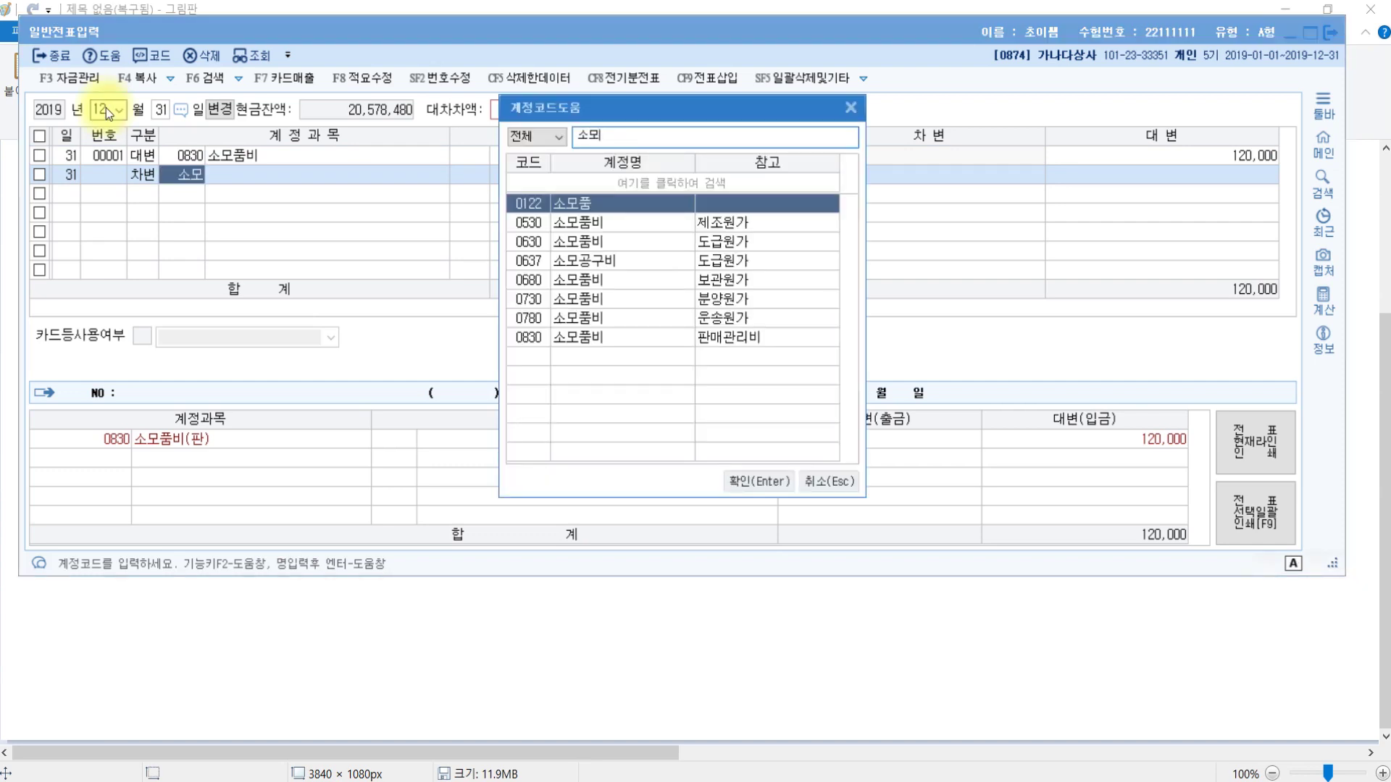
key("Return")
key("Return")
key("Return")
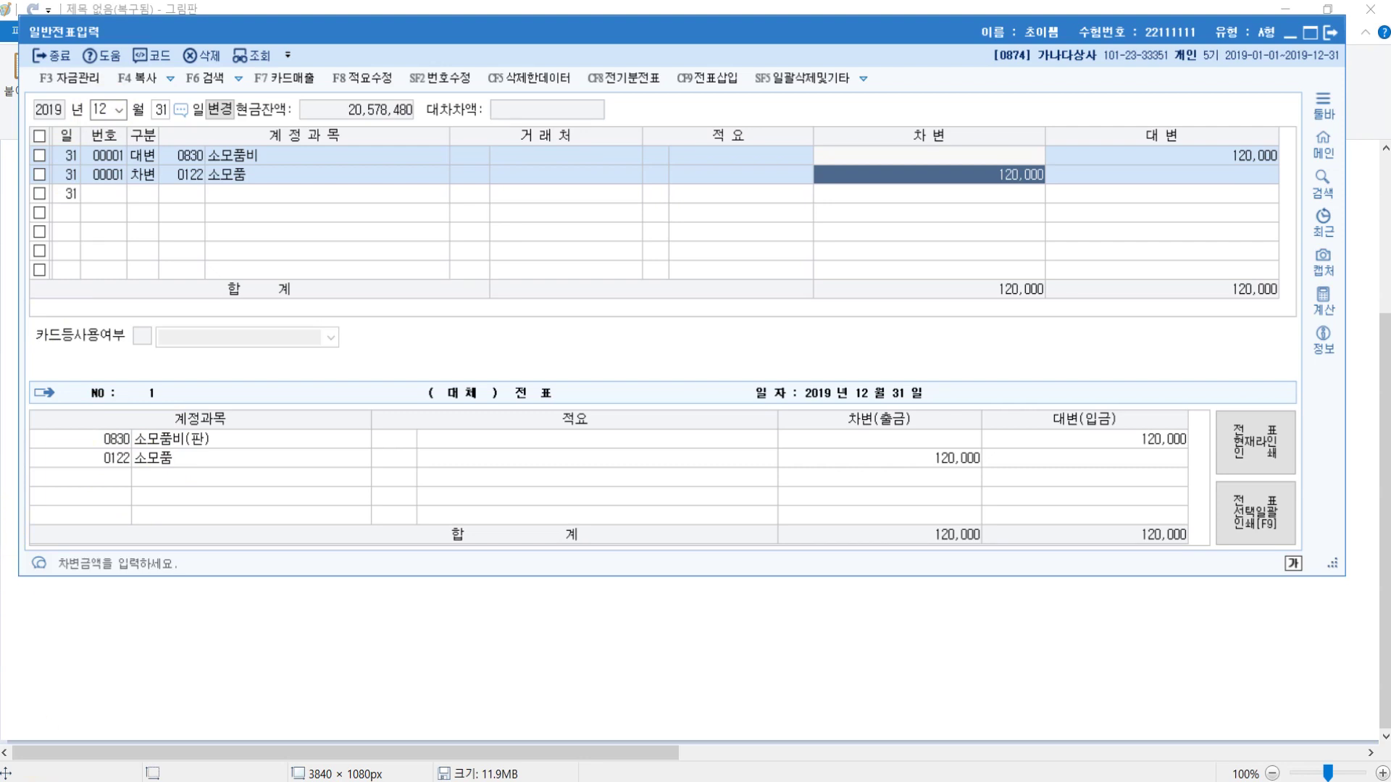
Switch to the exam document and examine question [2]'s insurance expense treatment and the note on negative amounts.
key("alt+Tab")
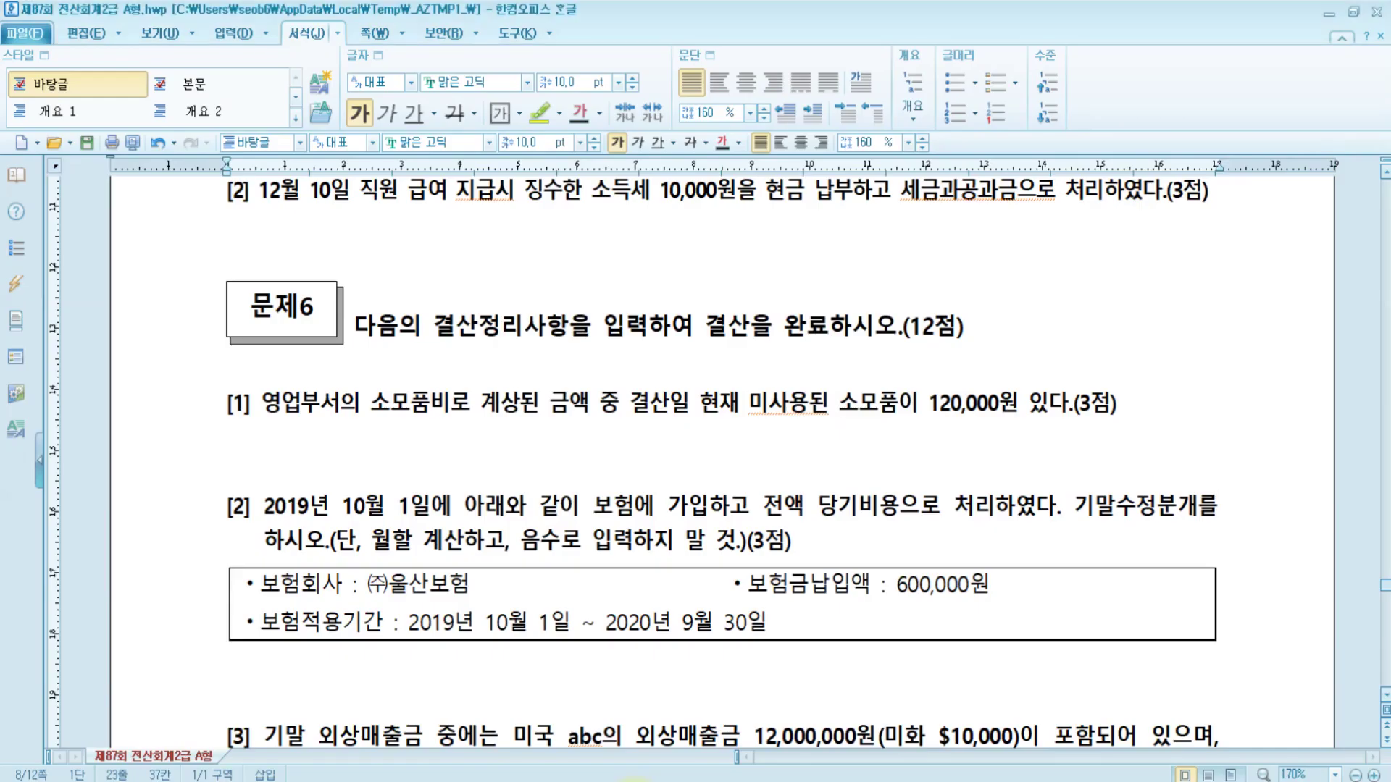
scroll(605, 496, "down", 2)
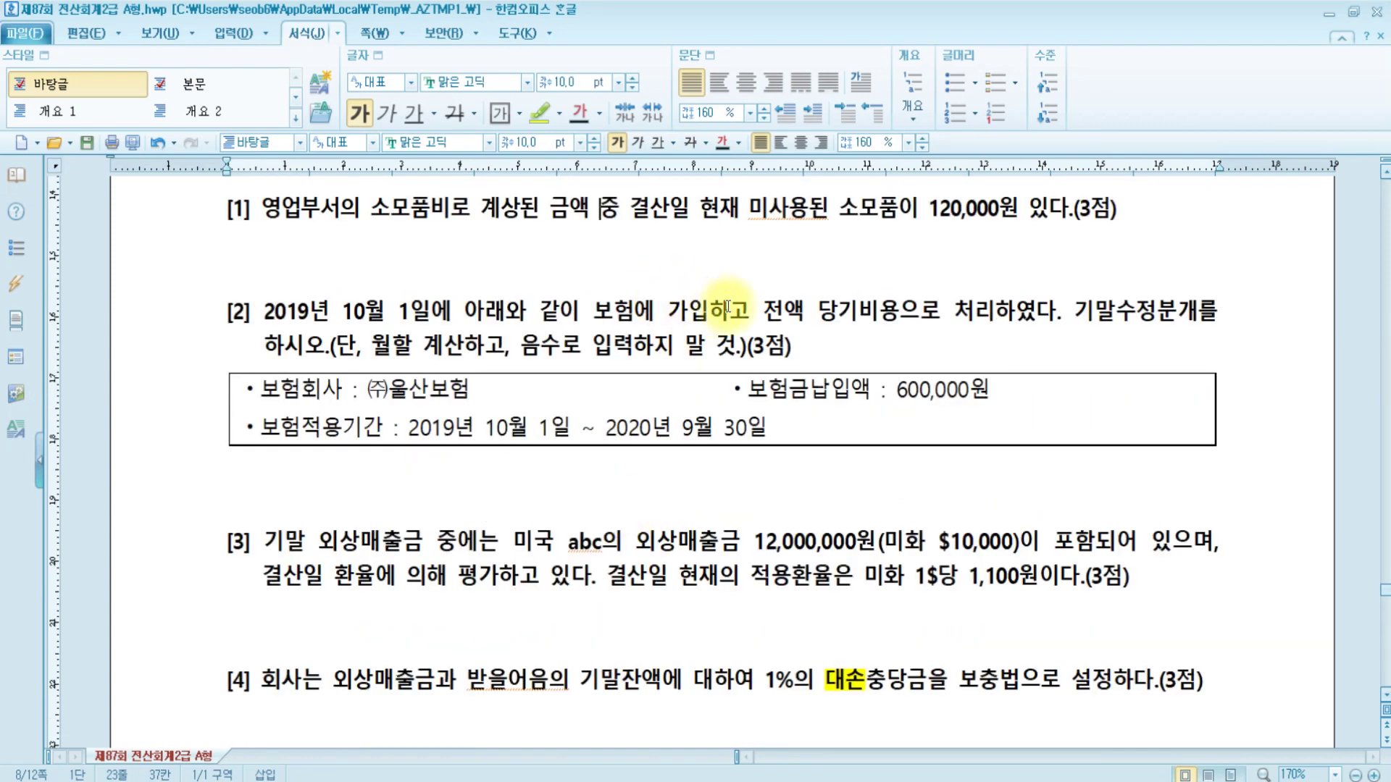
left_click_drag(763, 311, 910, 309)
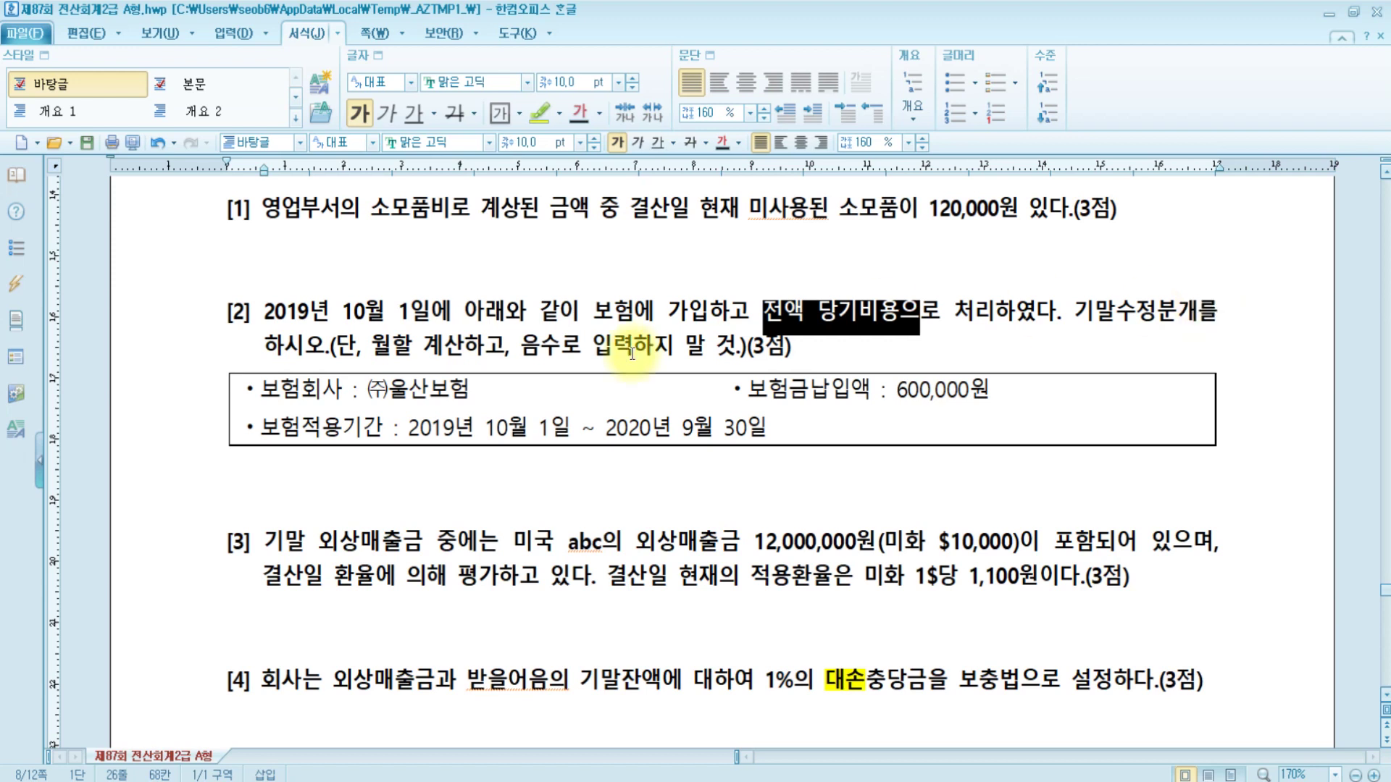
left_click_drag(520, 347, 683, 347)
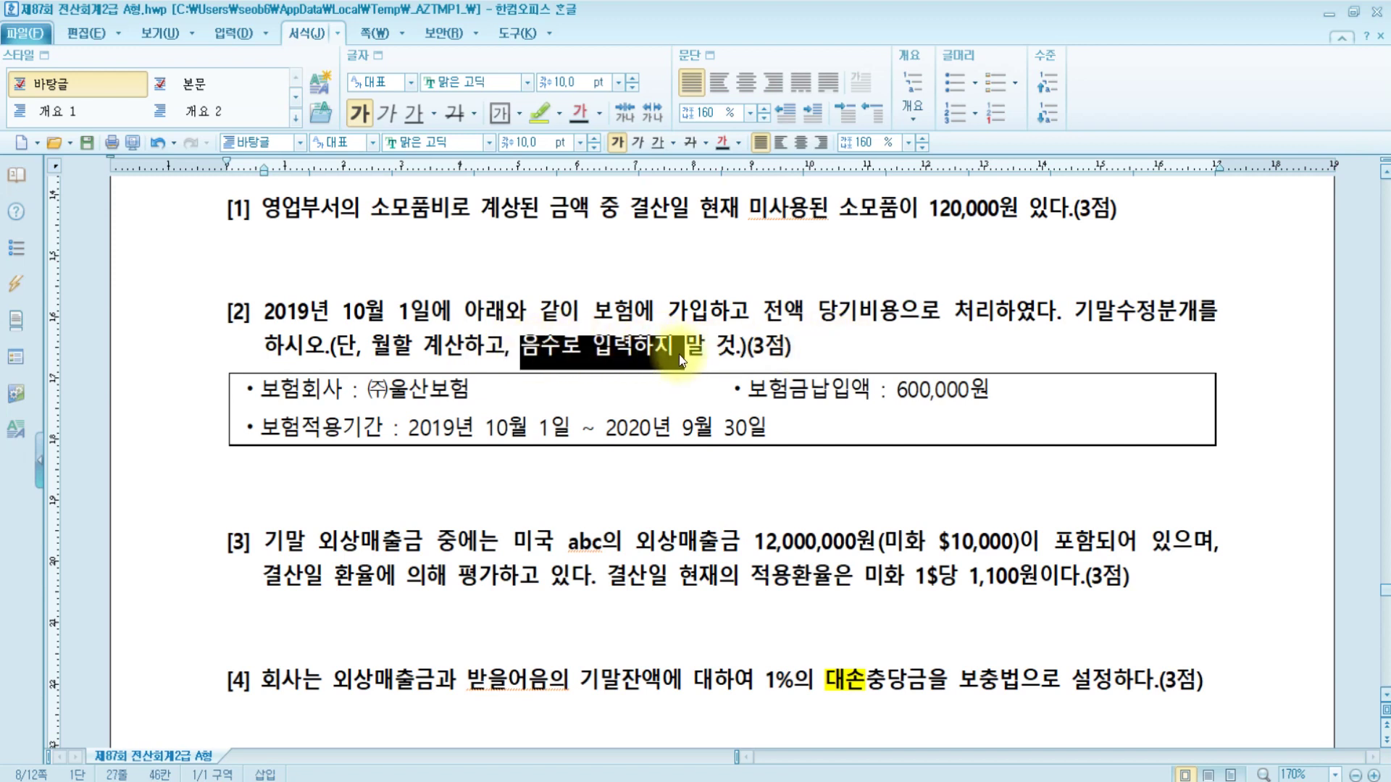
left_click(539, 347)
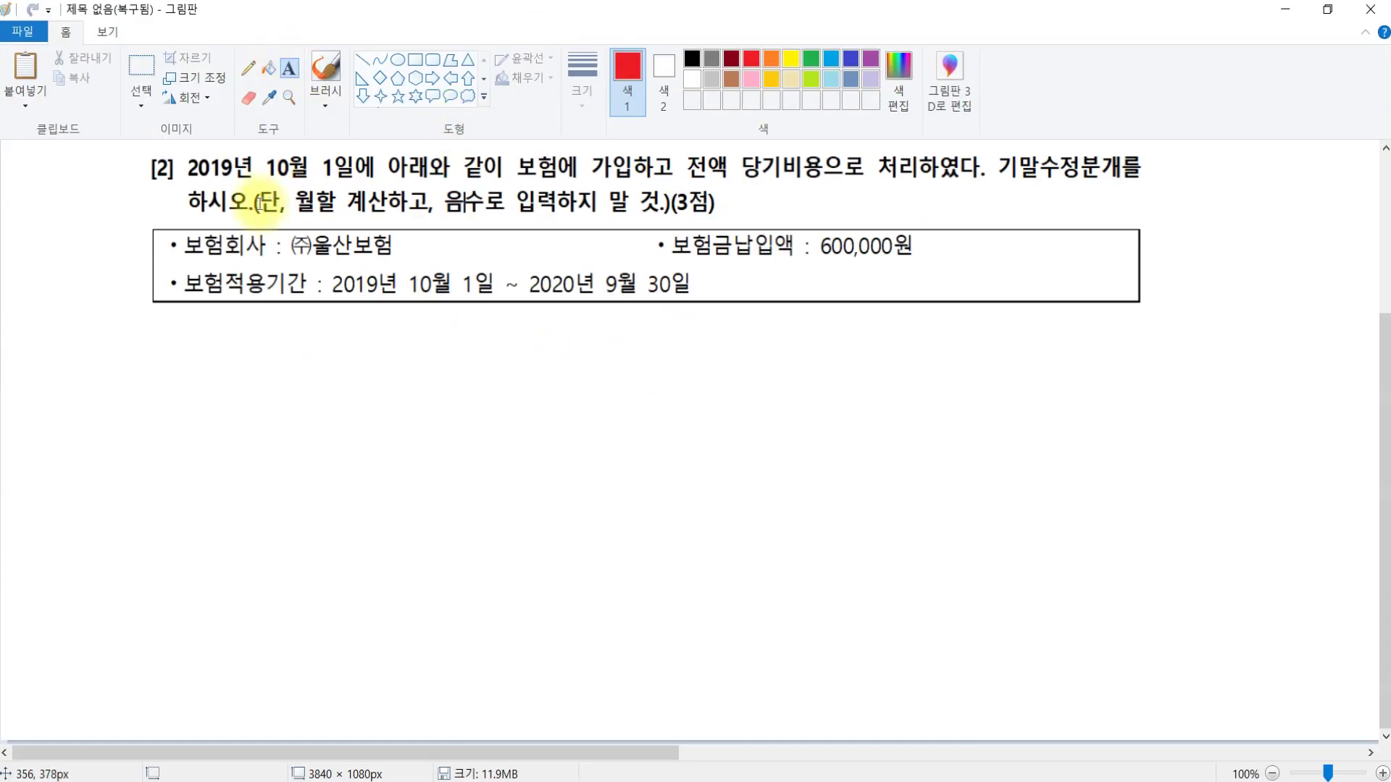
Start a red text block below the question [2] capture with the date label 10/1:.
left_click(284, 173)
left_click_drag(182, 327, 1376, 464)
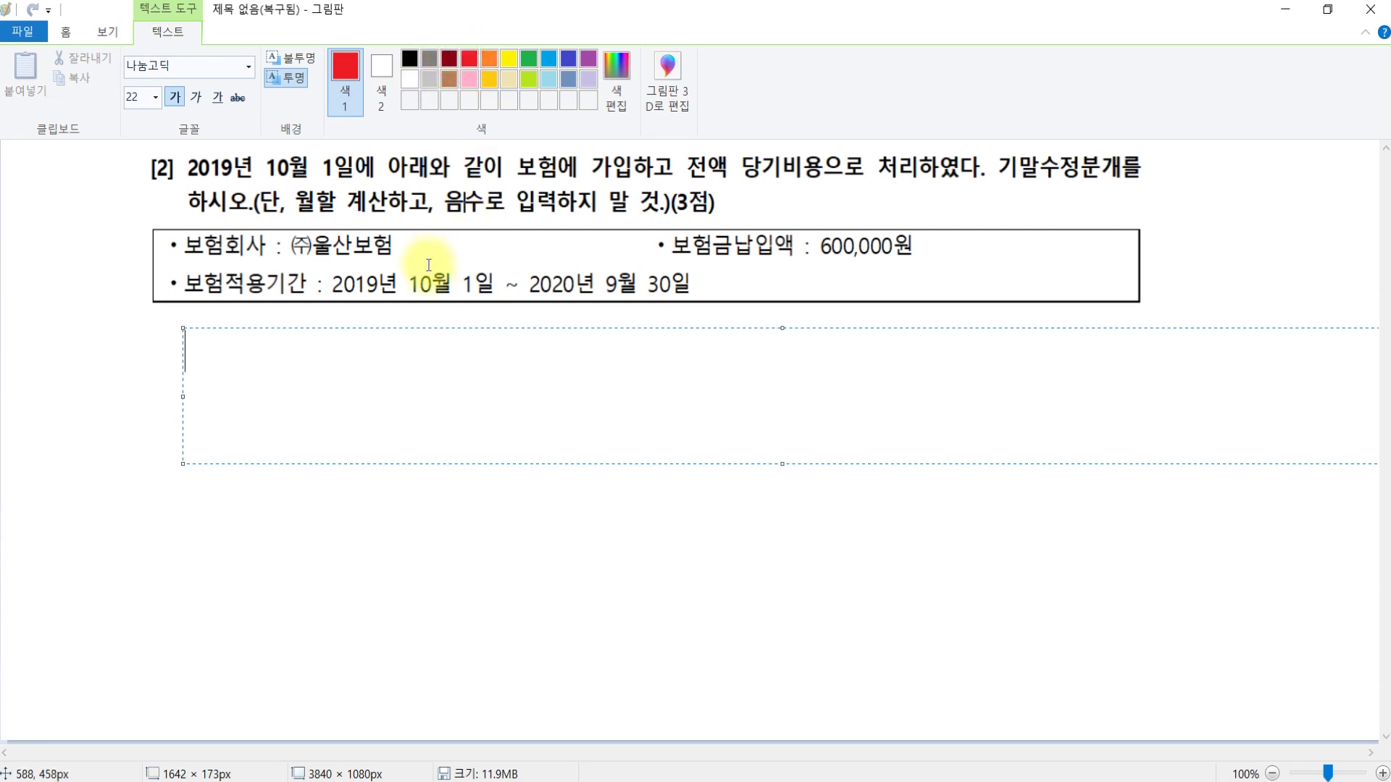
type("10/:")
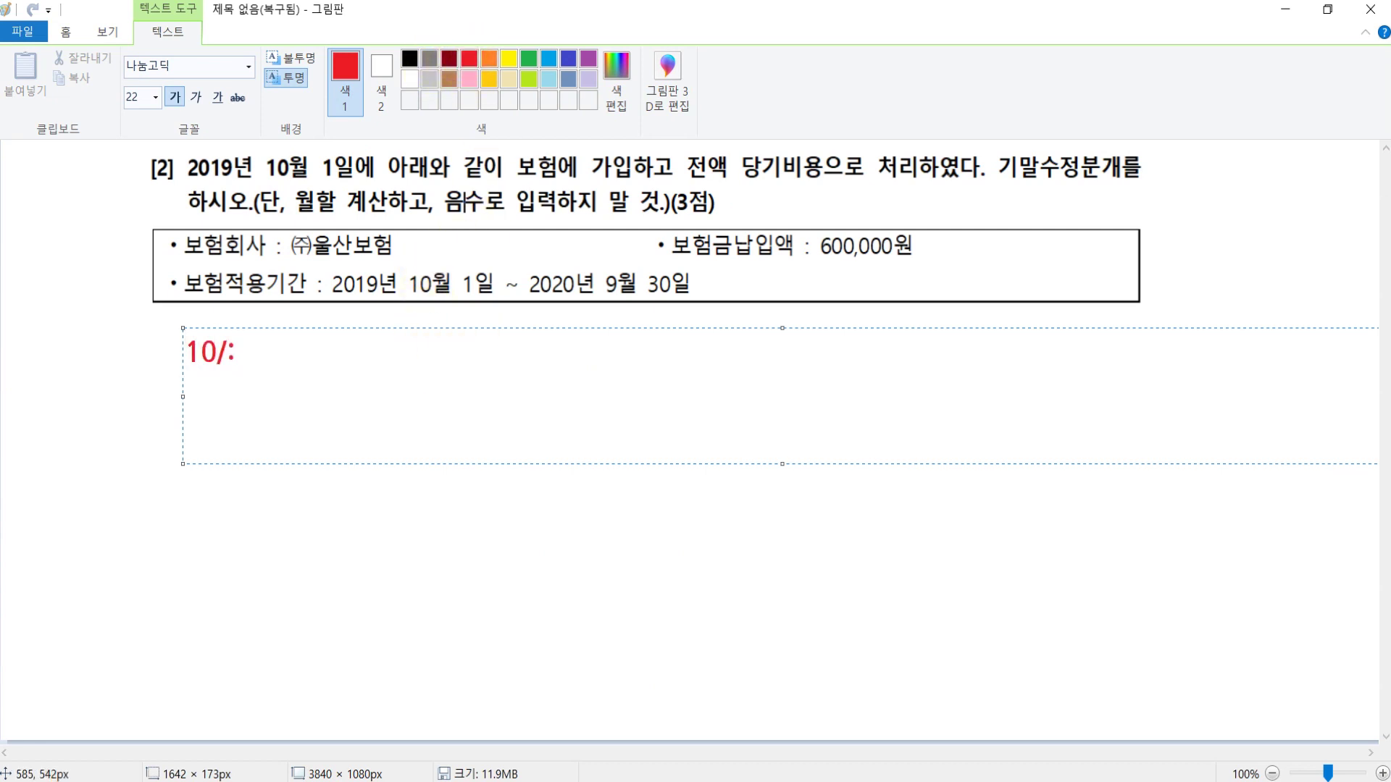
key("Left")
type("1")
key("Right")
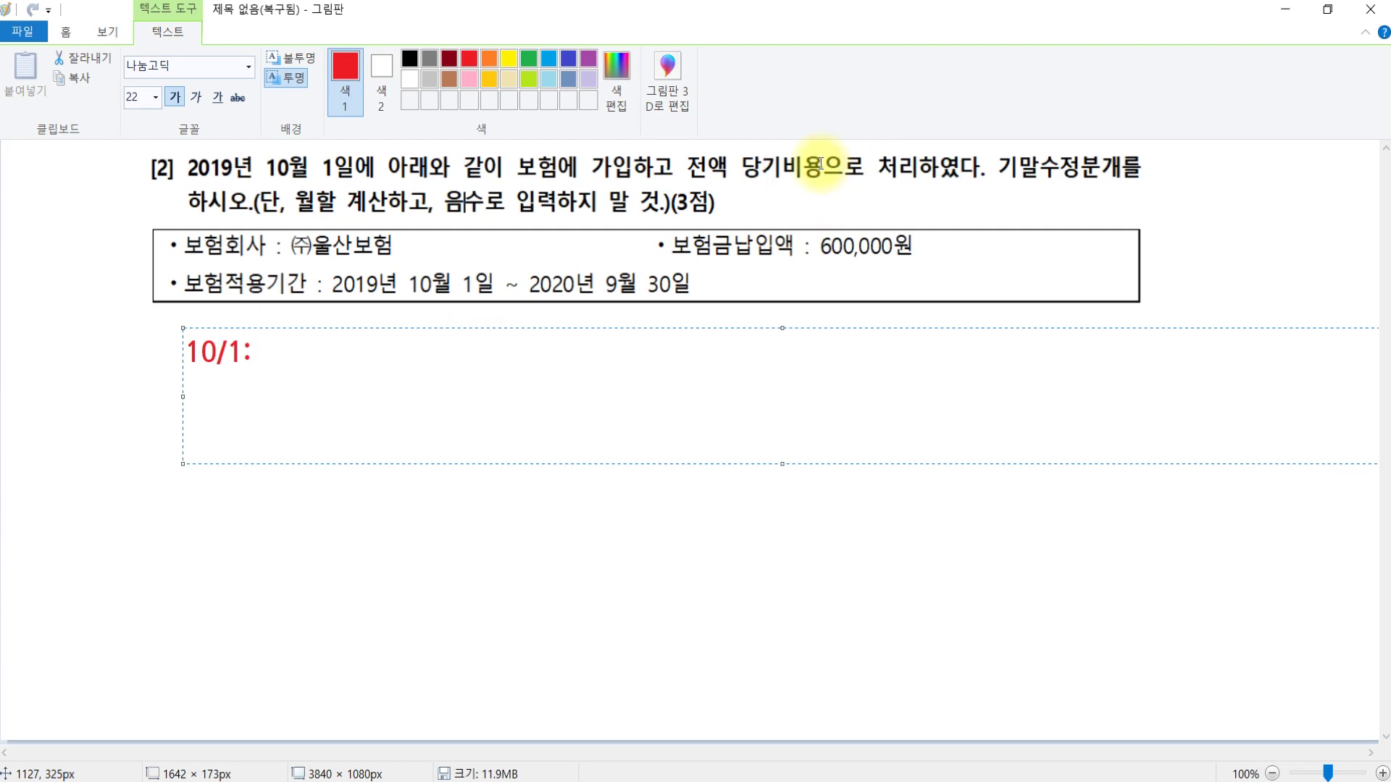
Write the insurance payment entry 보험료 600,000 / 현금 600,000 after the 10/1 label.
type("보험")
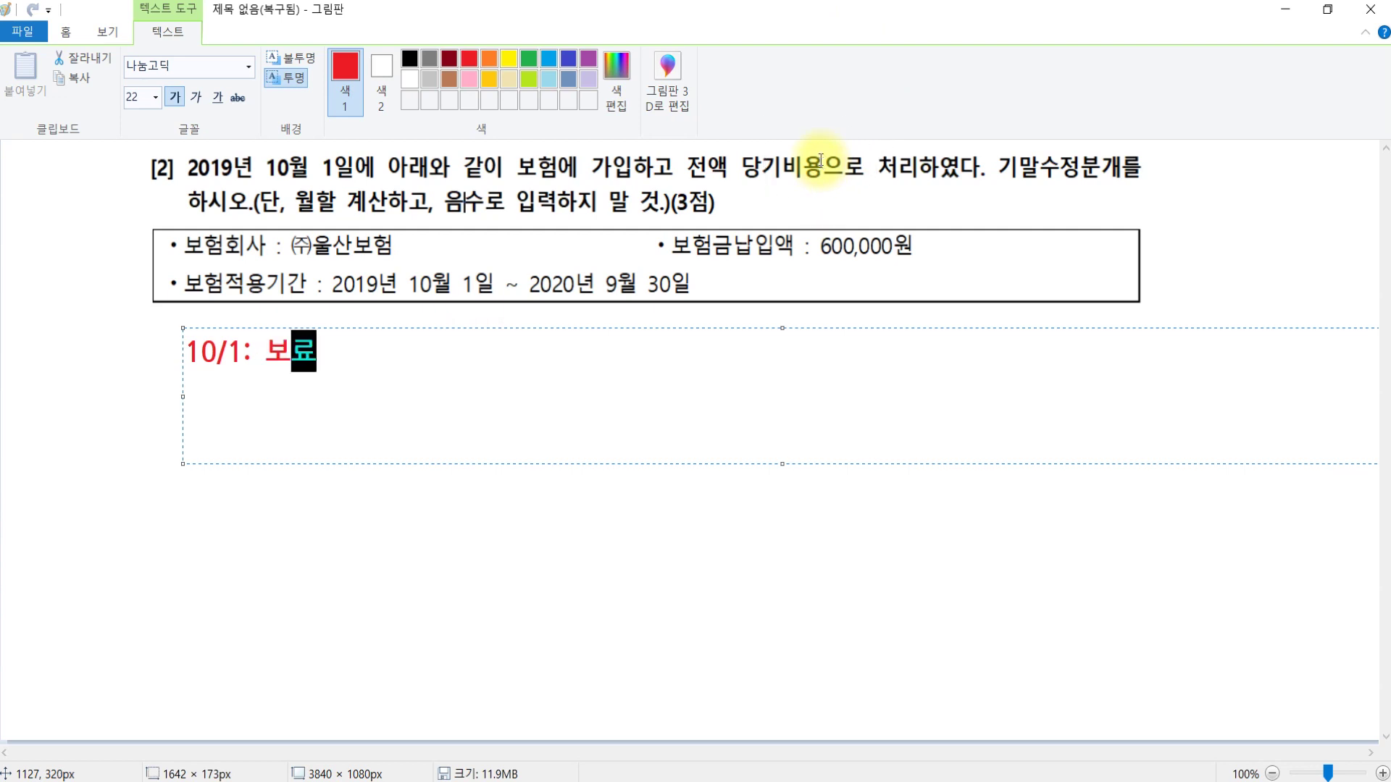
type("료")
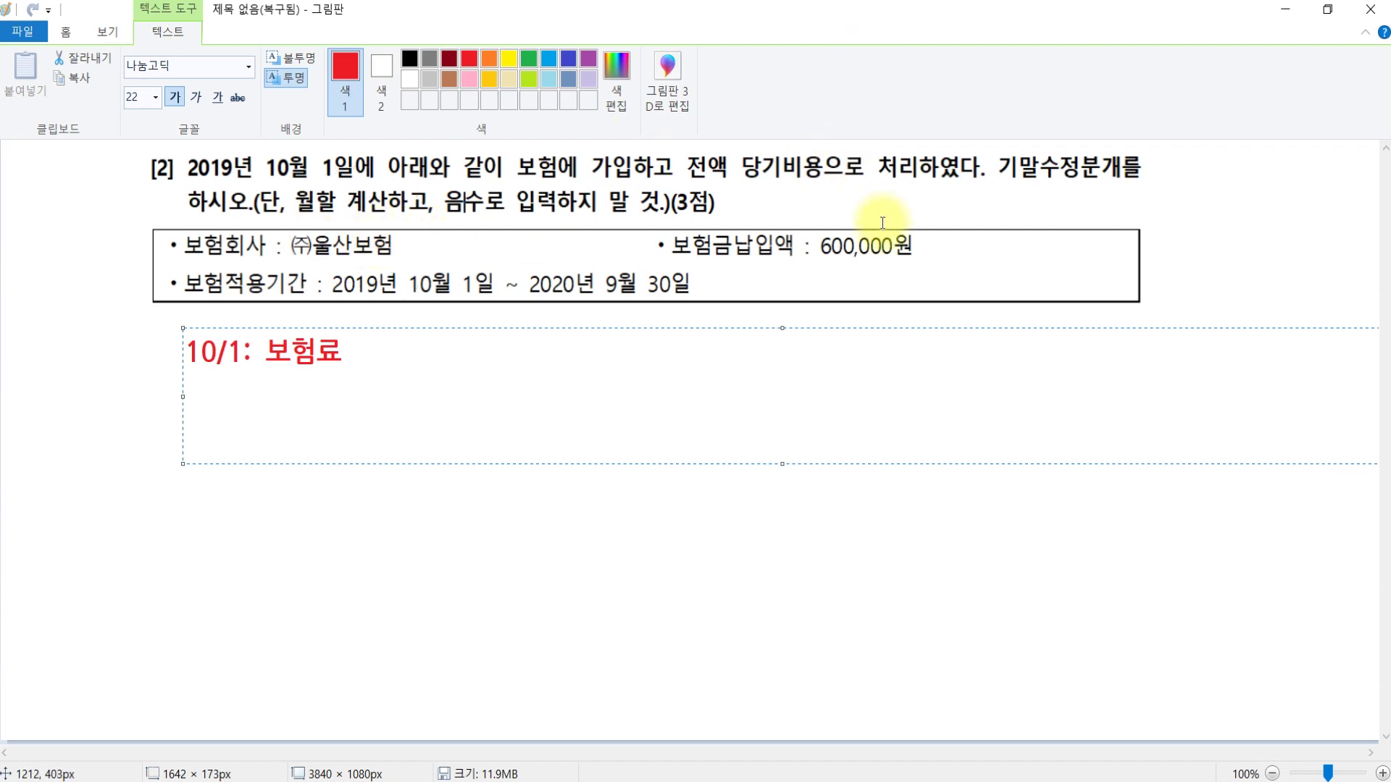
type("600")
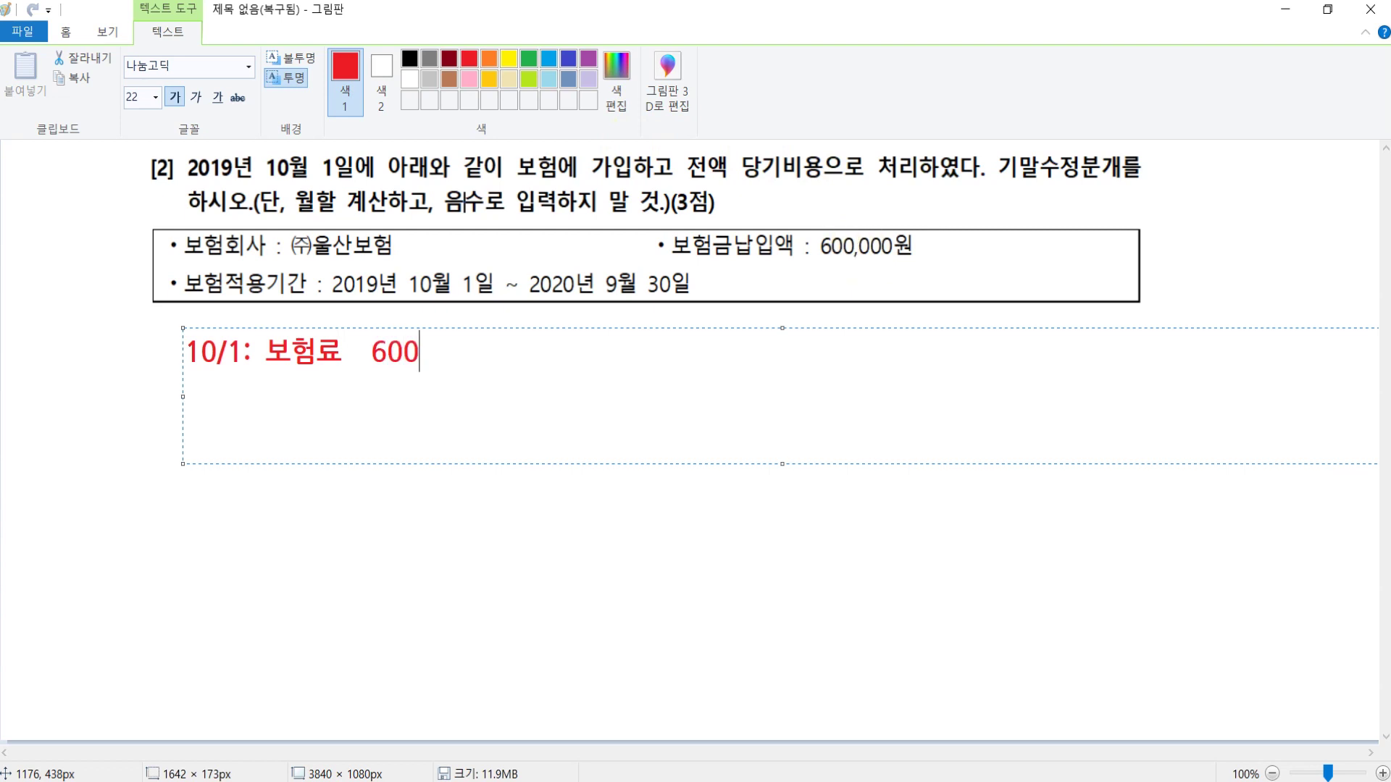
type(",000    /")
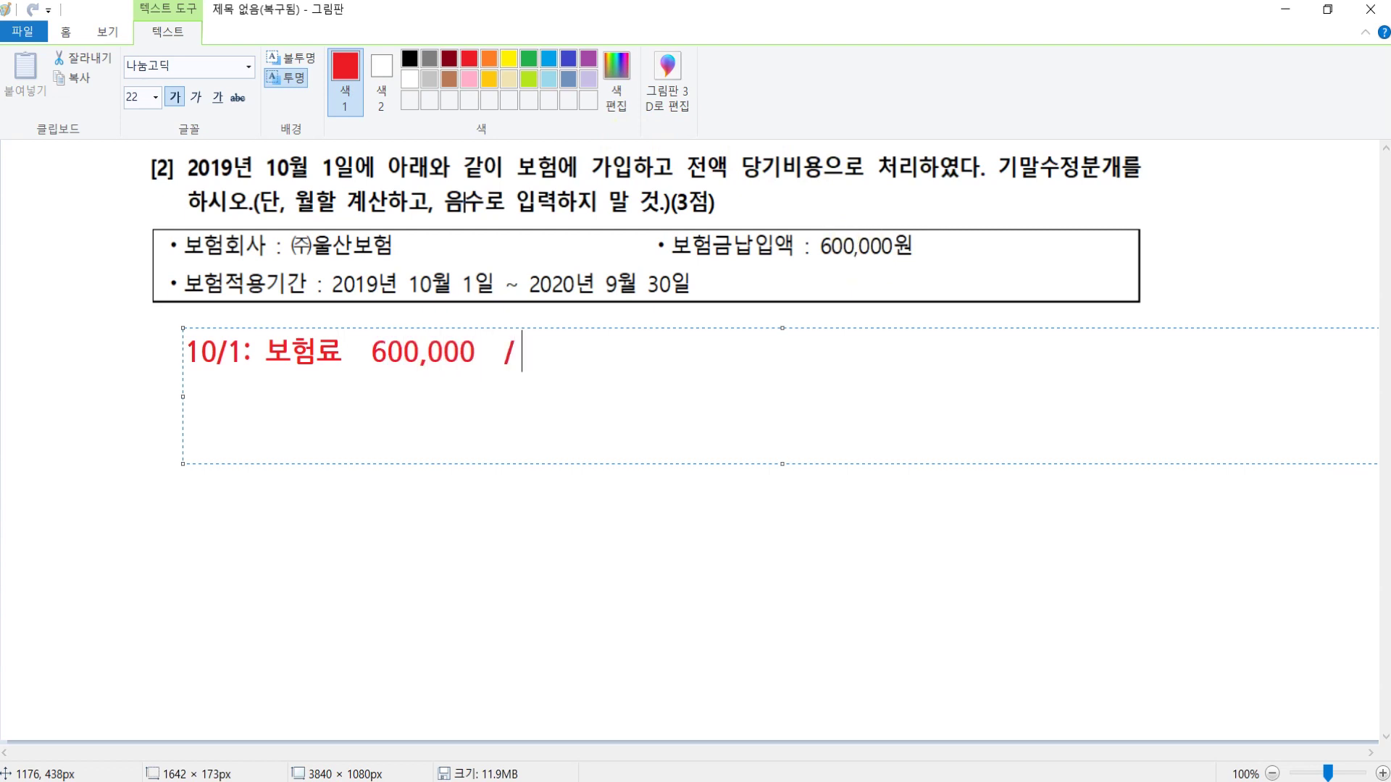
type(" 현금")
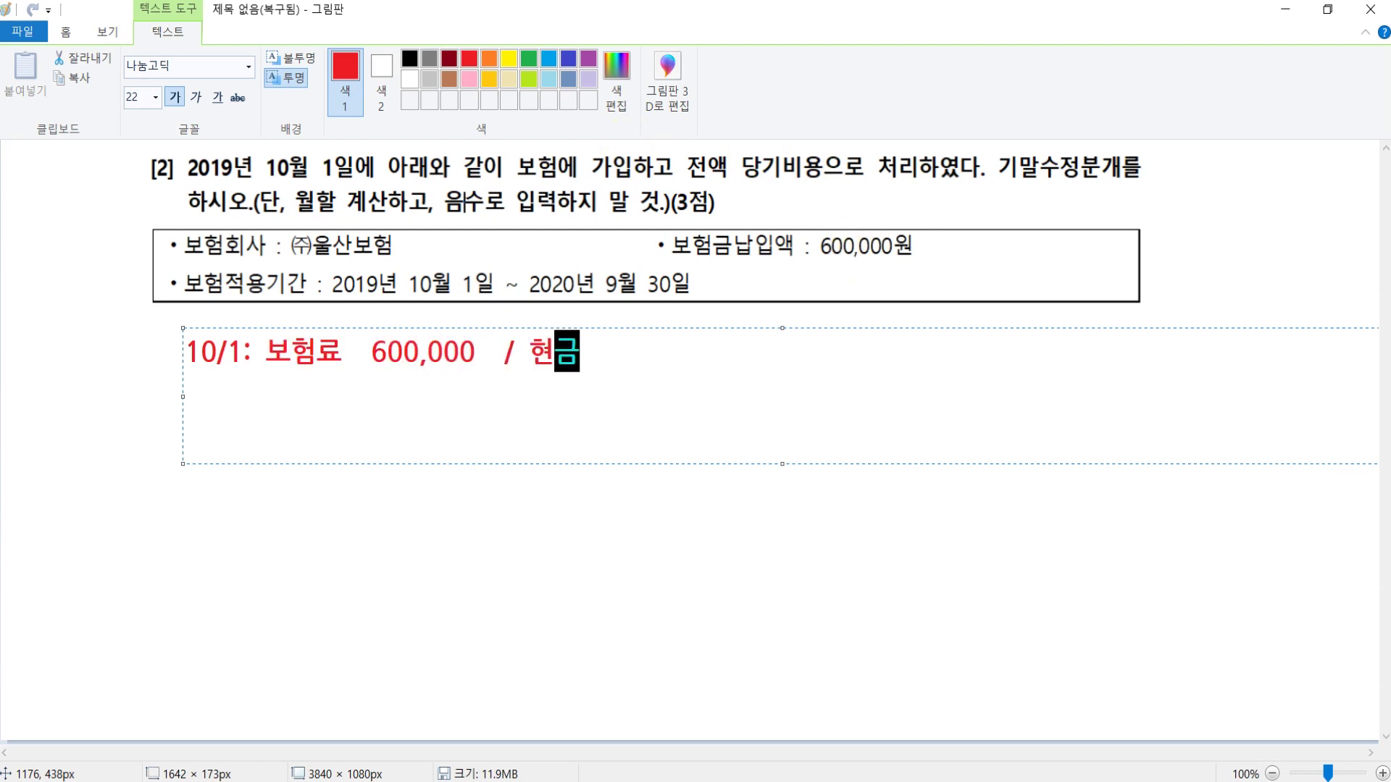
type("    600,000")
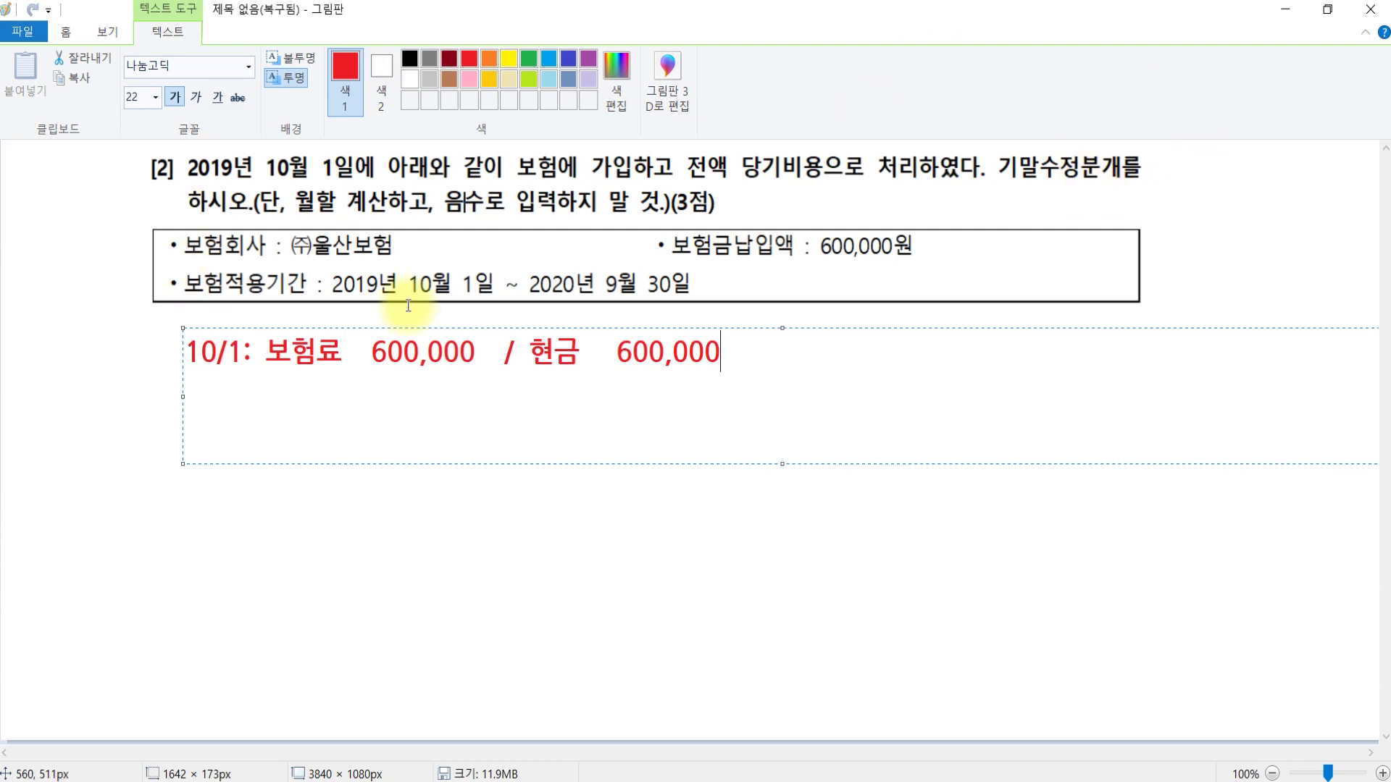
Write 600,000 * in black text below the red 10/1 entry to begin the monthly proration formula.
left_click(506, 545)
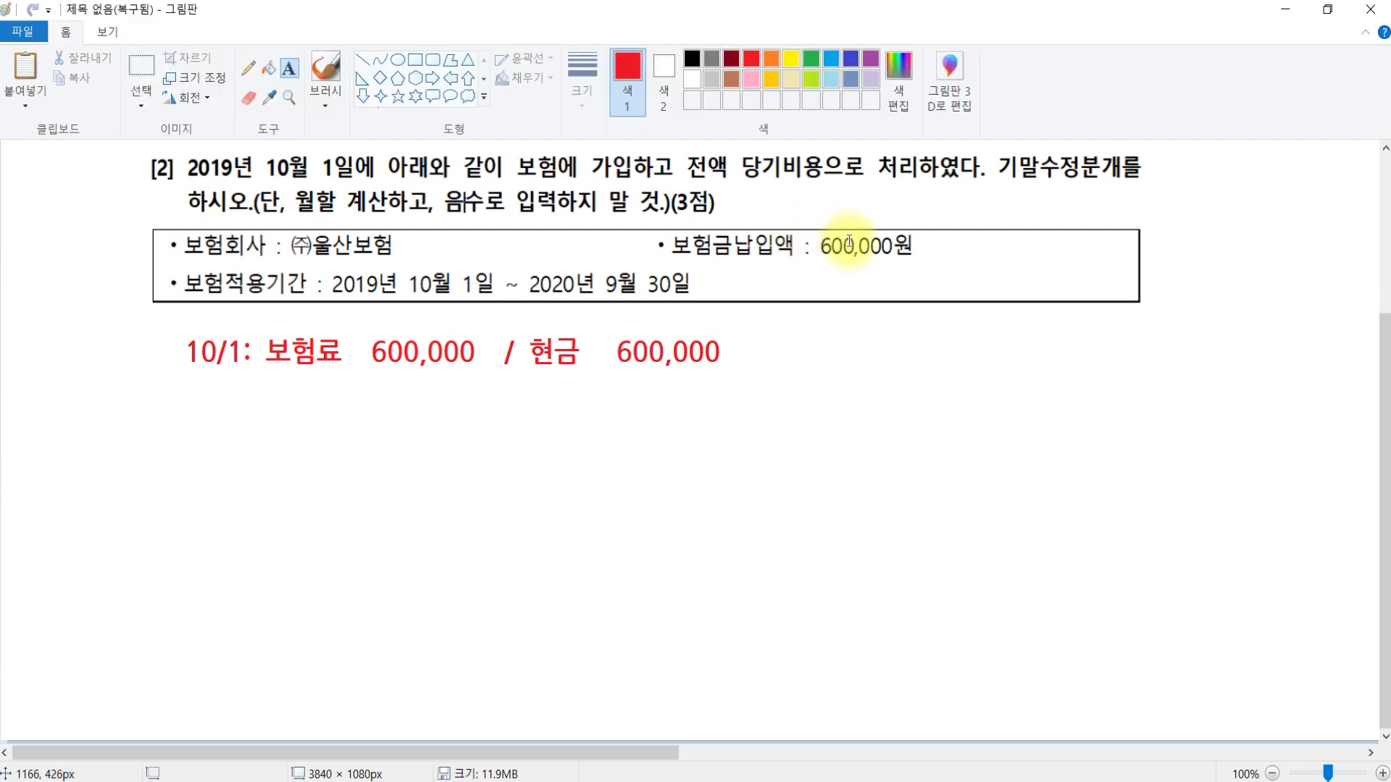
left_click_drag(288, 417, 1019, 530)
left_click(410, 58)
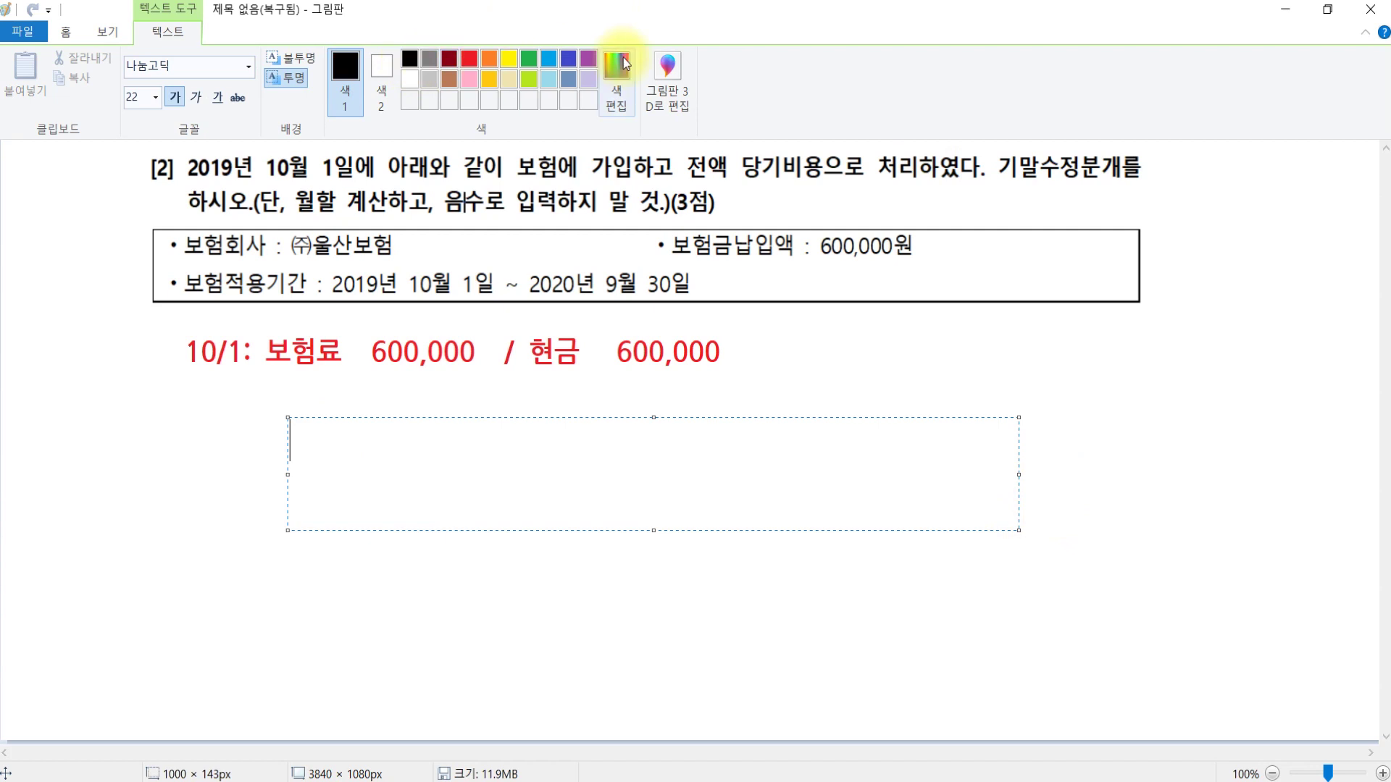
type("600,000")
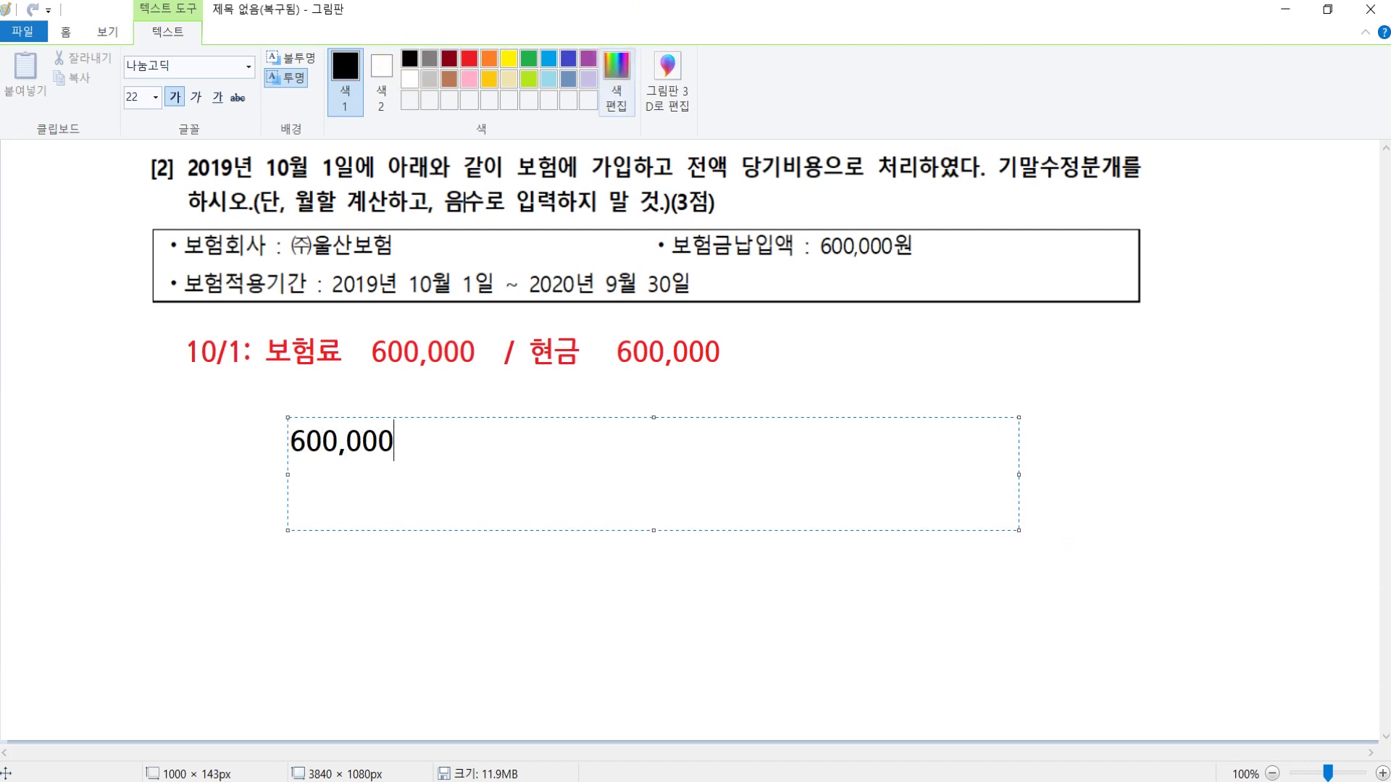
type(" *")
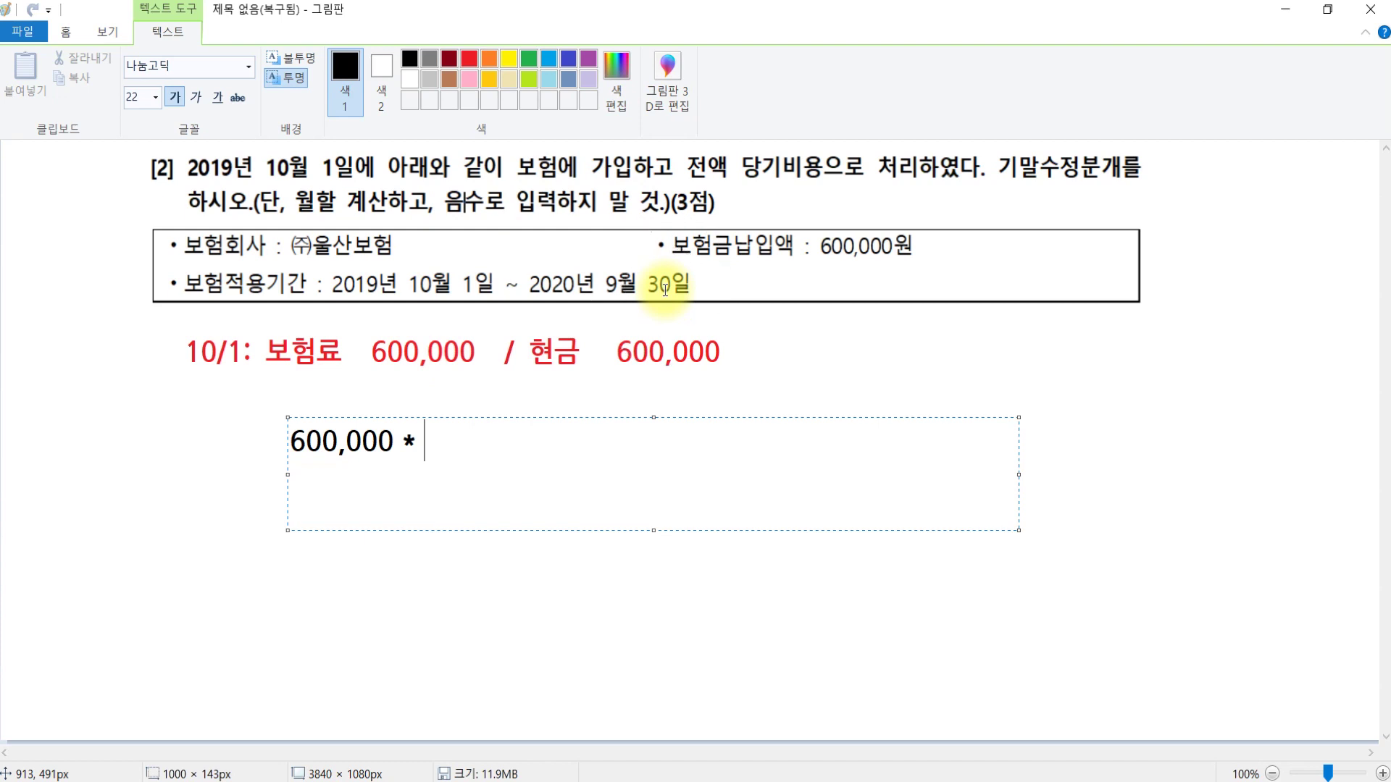
left_click(1017, 395)
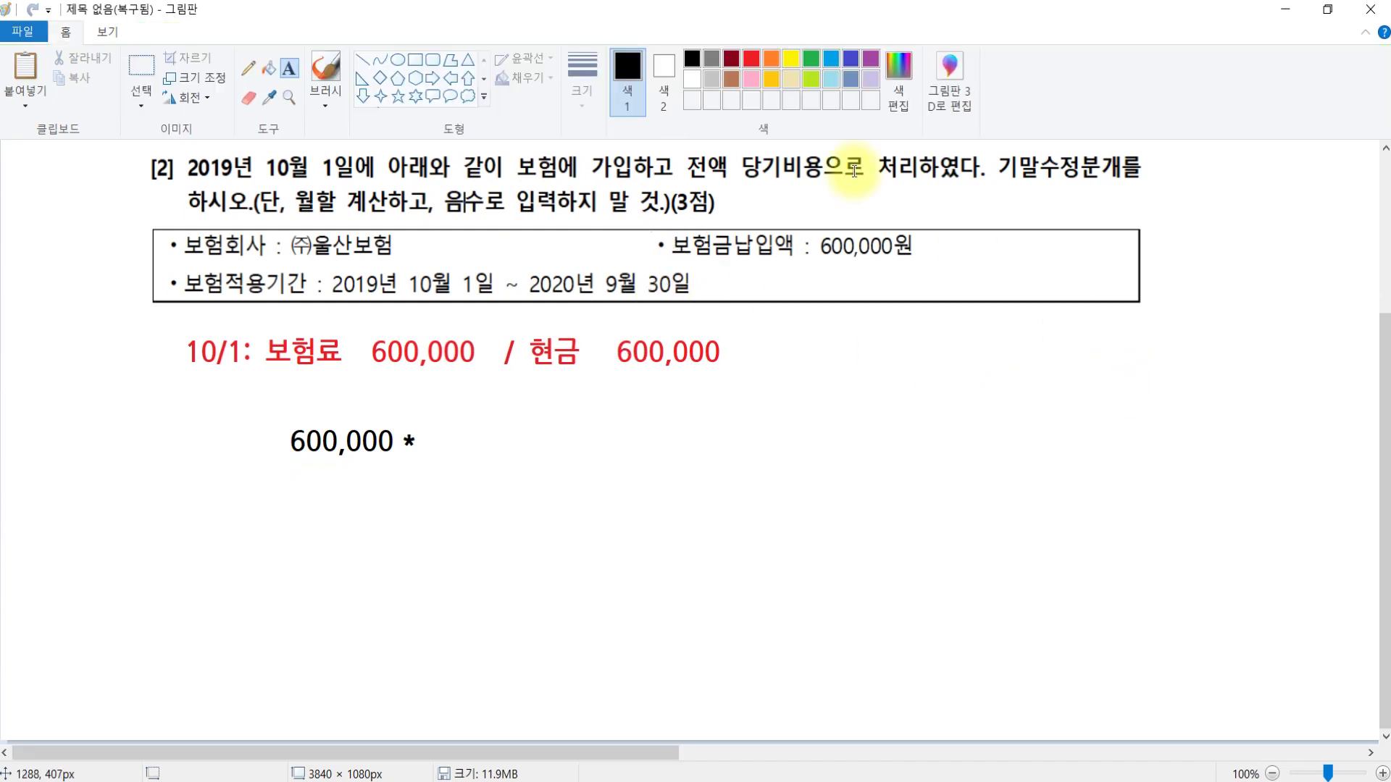
Draw a horizontal fraction line after 600,000 * and write the denominator 12 beneath it.
left_click(363, 61)
left_click_drag(431, 441, 588, 441)
left_click(288, 69)
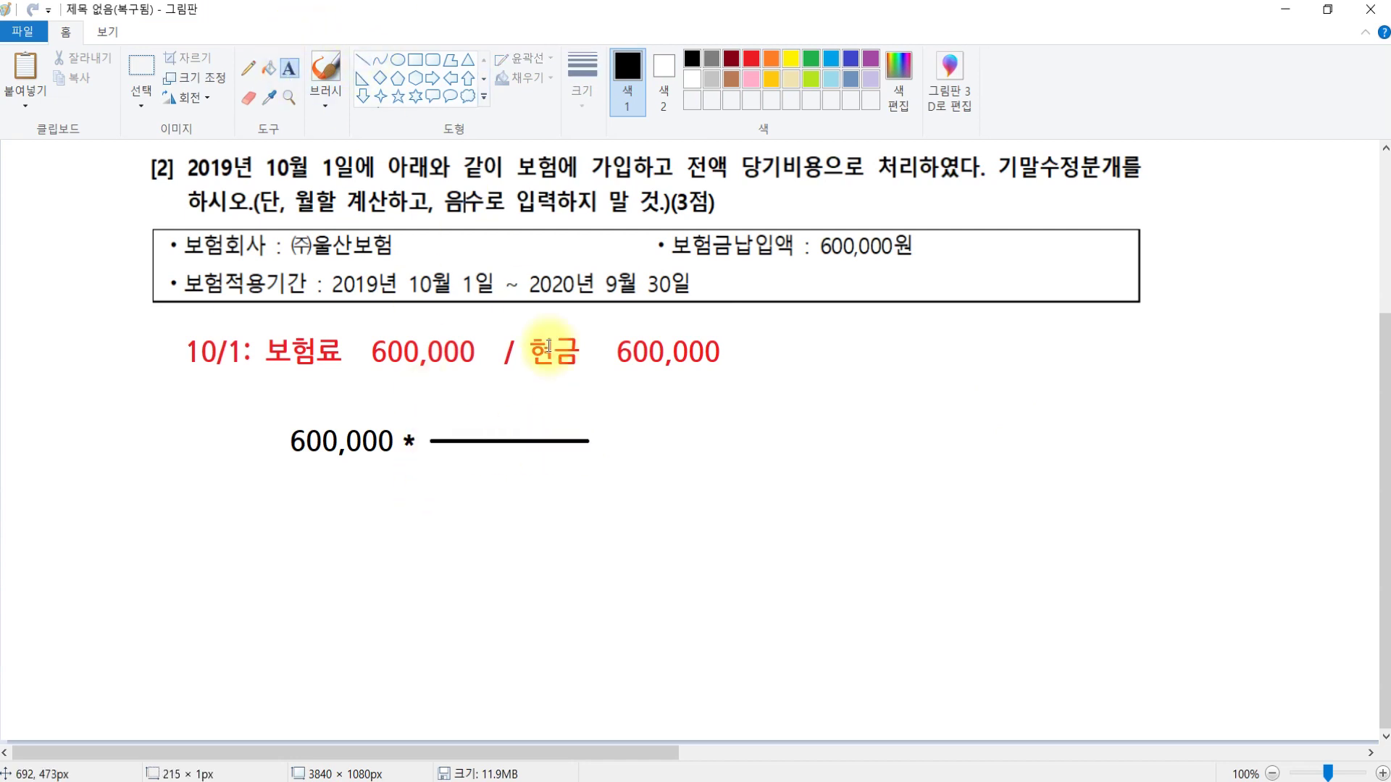
left_click(475, 450)
type("12")
key("Return")
Write the period 10/1~12/31 as the numerator above the fraction line.
left_click_drag(430, 391, 957, 441)
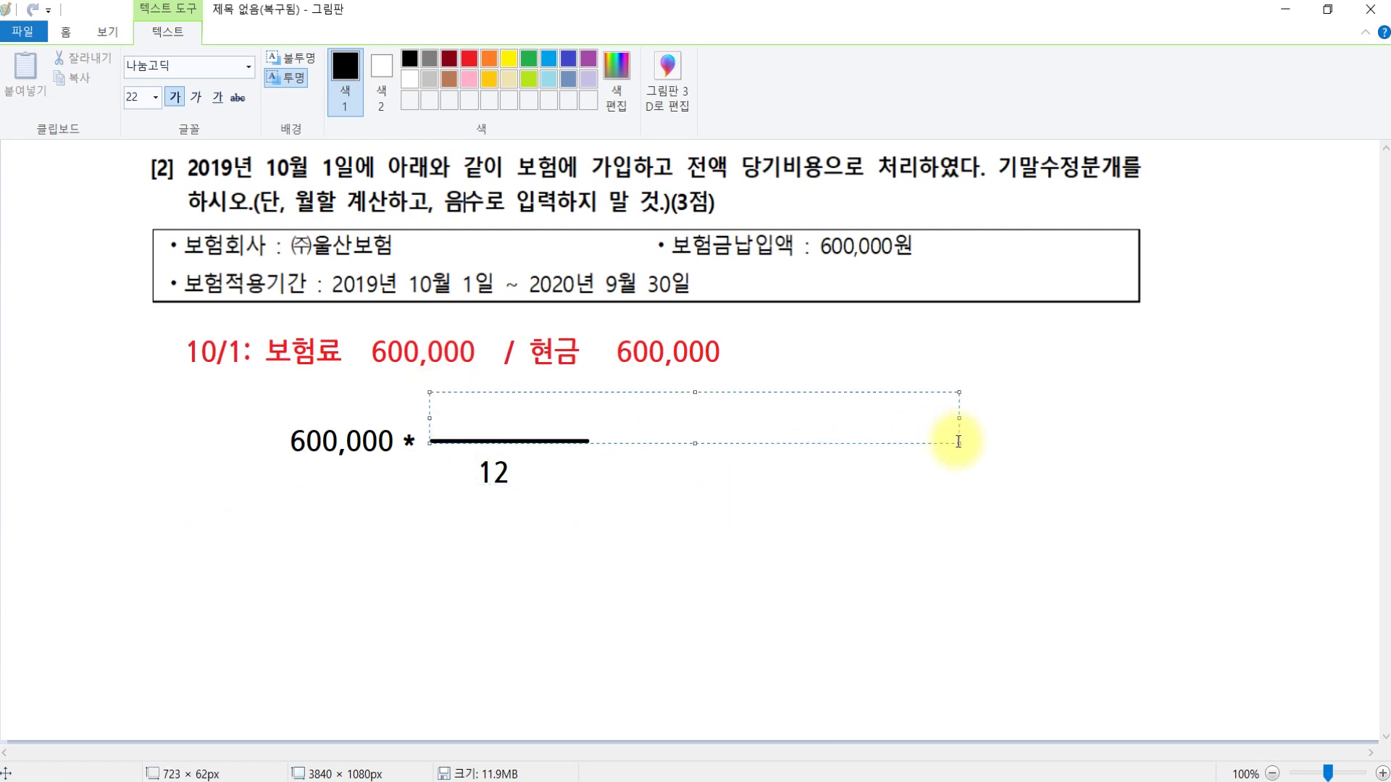
type("10/")
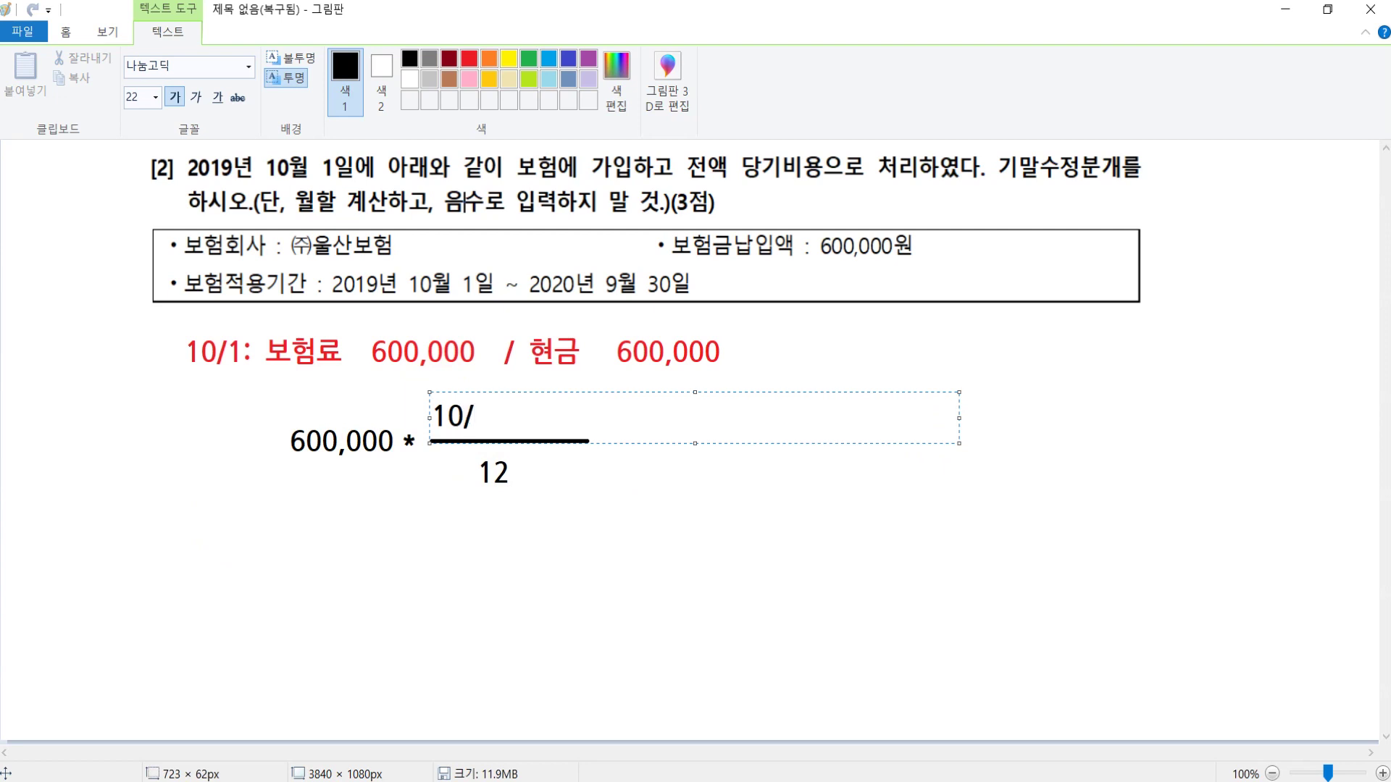
type("1~12/31")
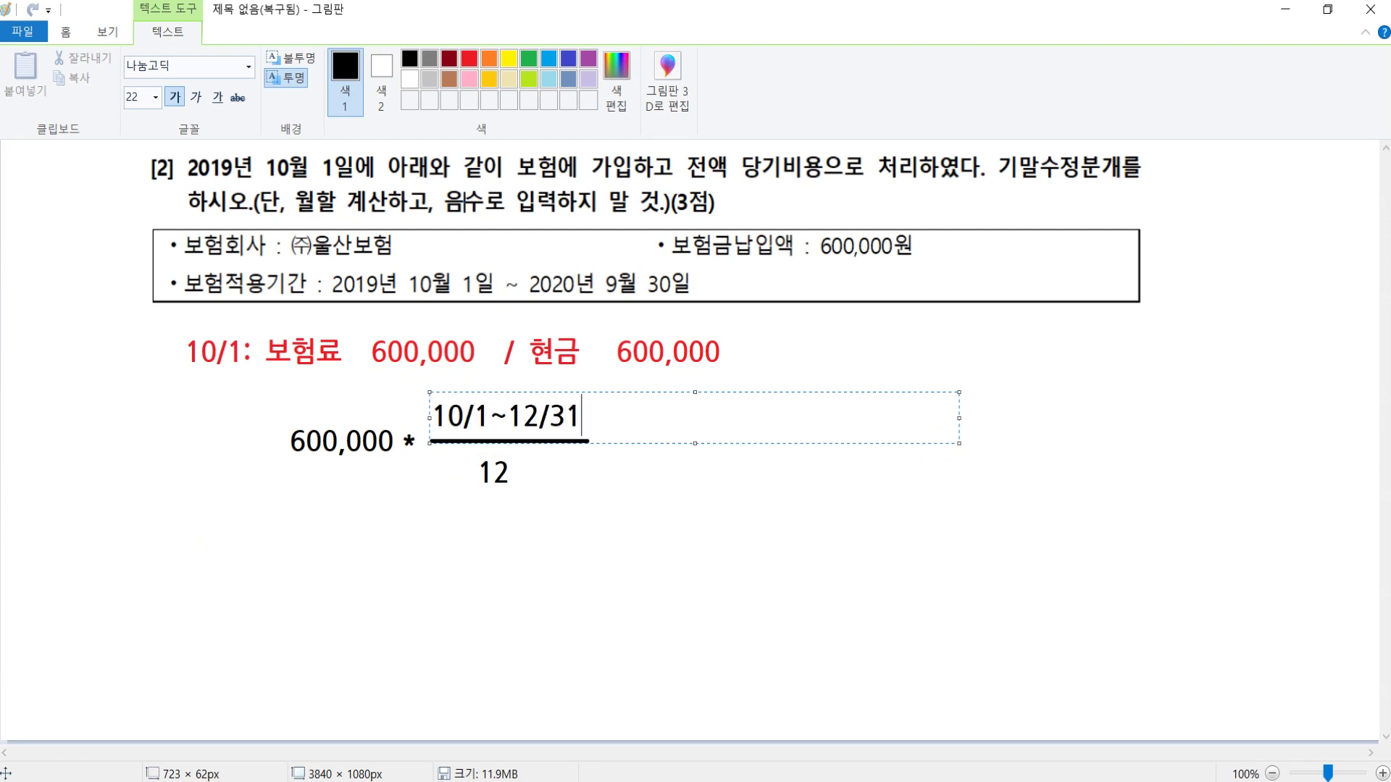
left_click(1087, 582)
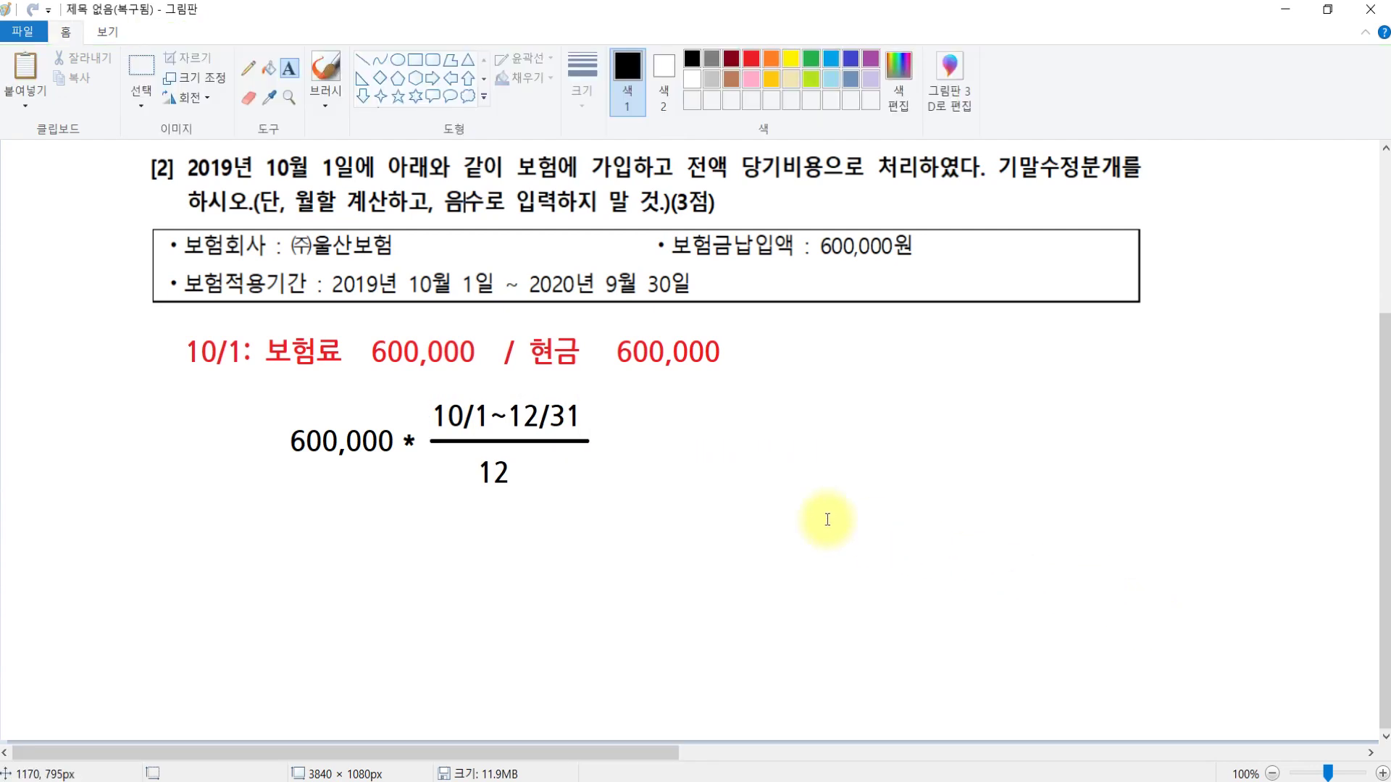
Compute 600000 × 3 ÷ 12 in the calculator and write = 150,000 after the fraction.
left_click_drag(614, 424, 1342, 588)
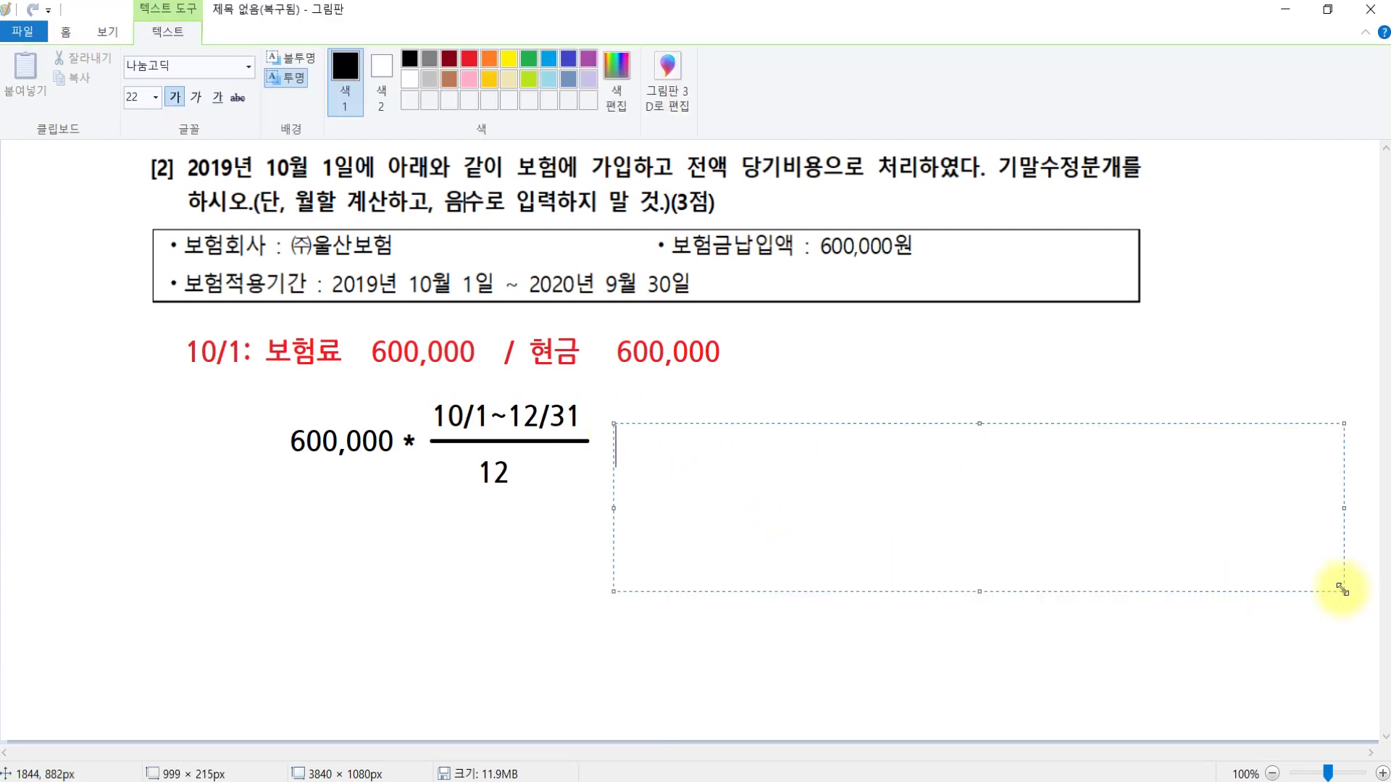
type("=")
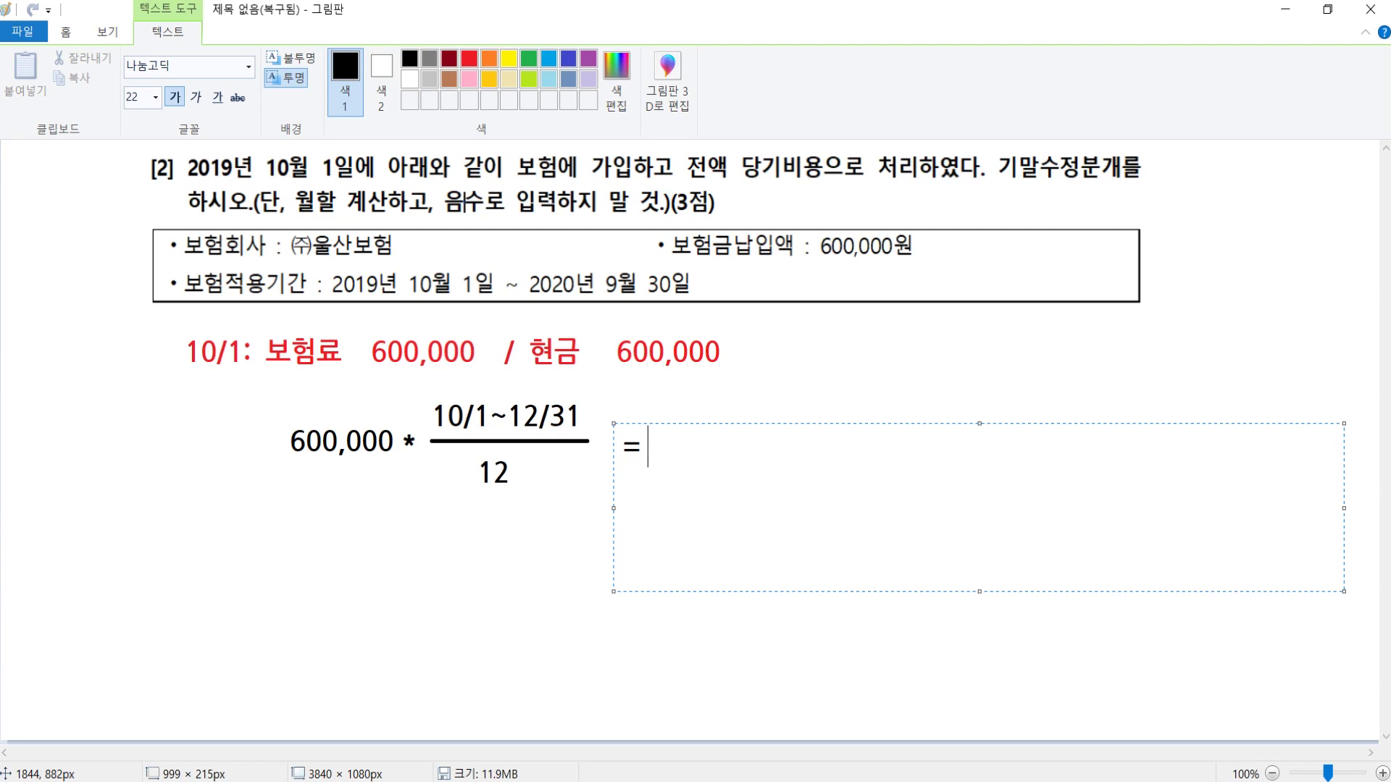
key("alt+Tab")
type("60")
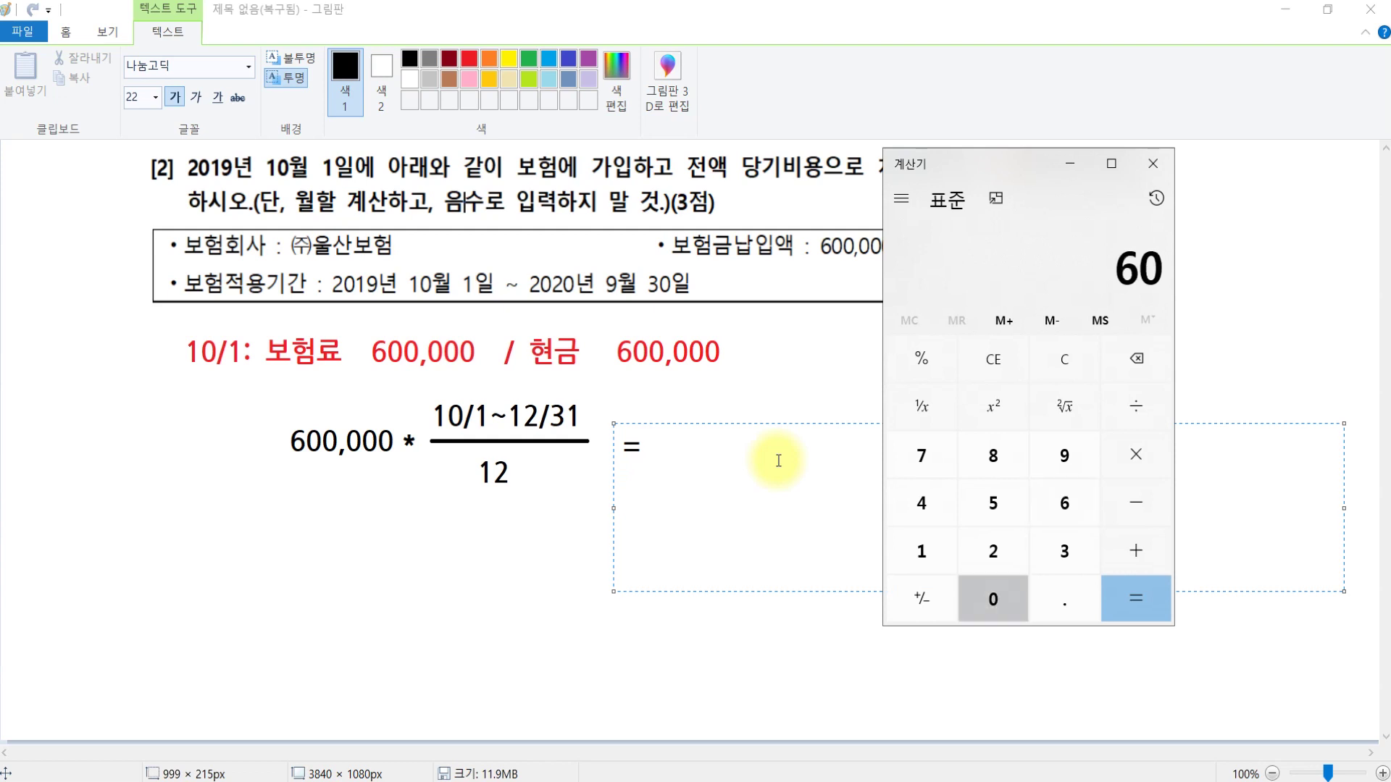
type("0000*3/12")
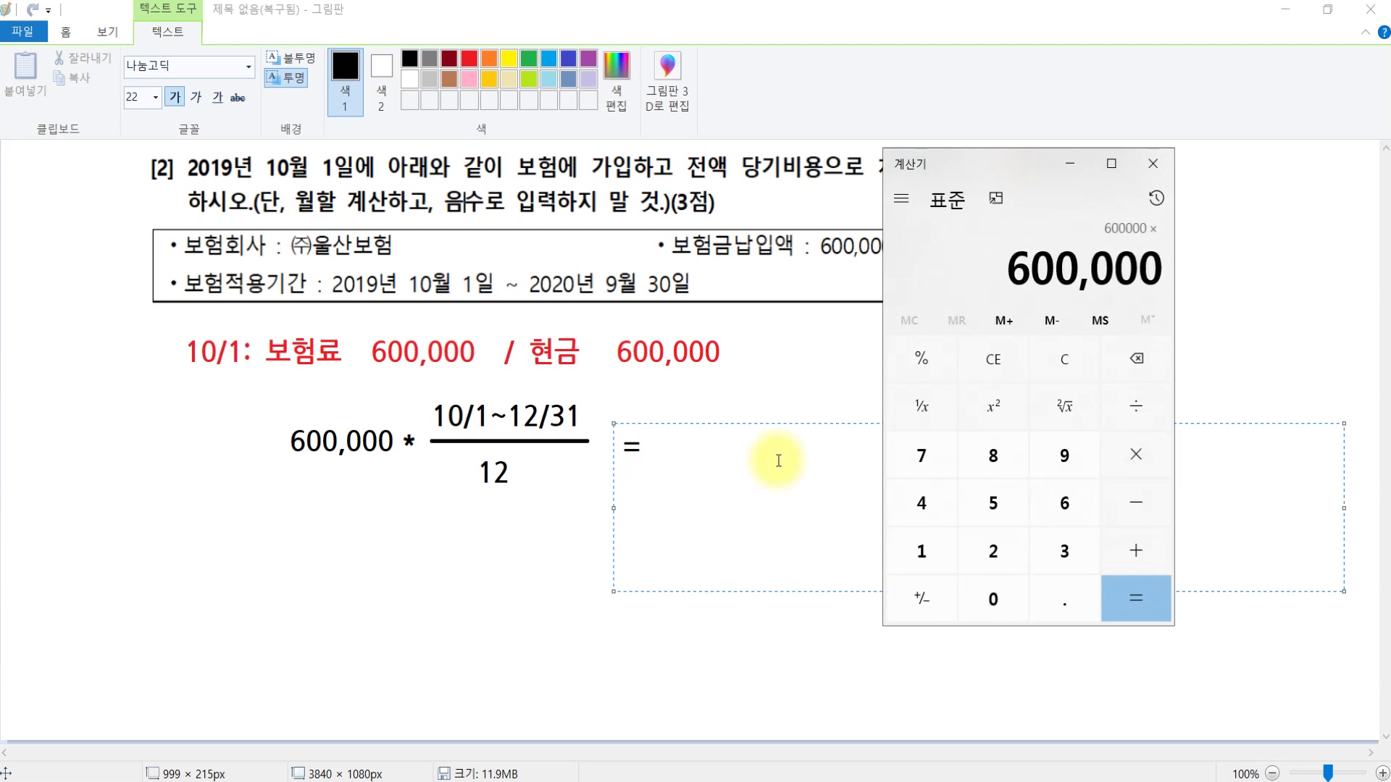
key("Return")
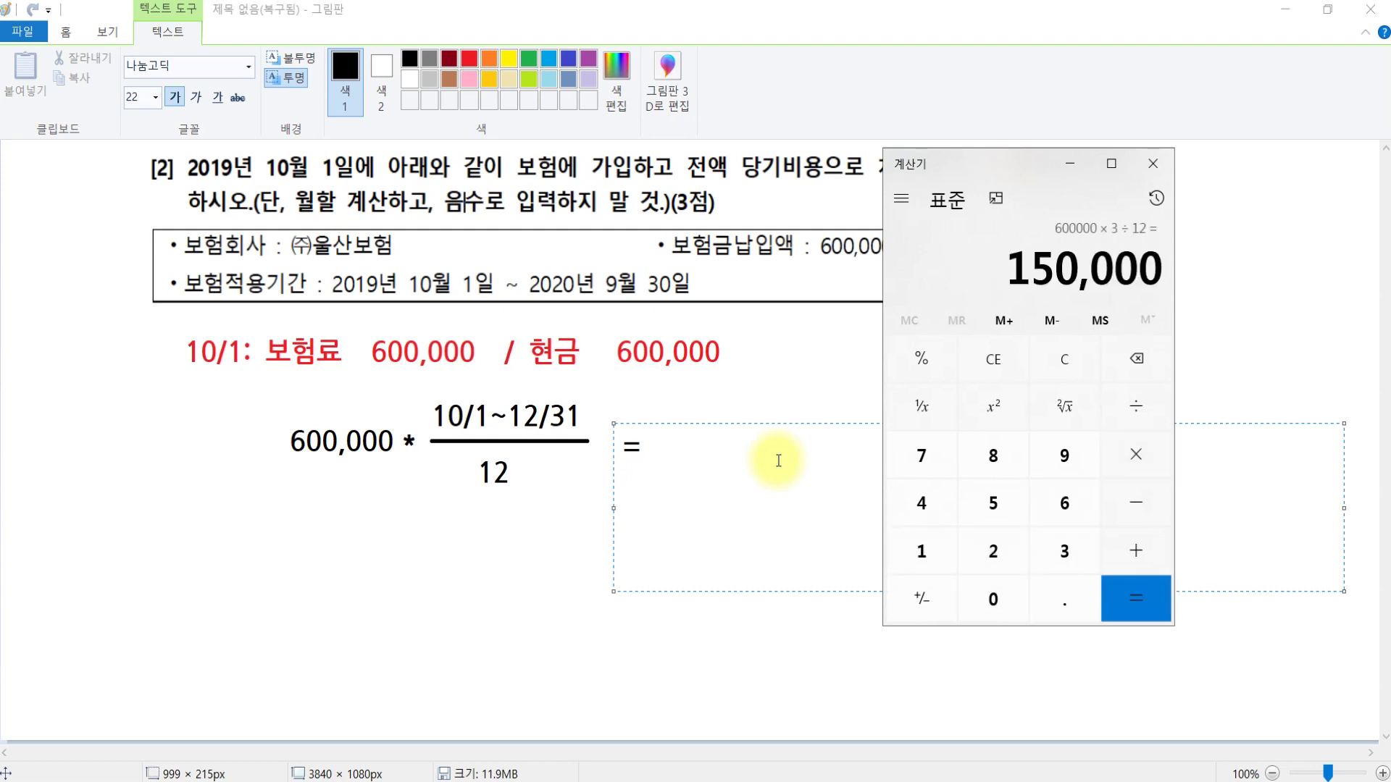
left_click(694, 454)
type("150,000")
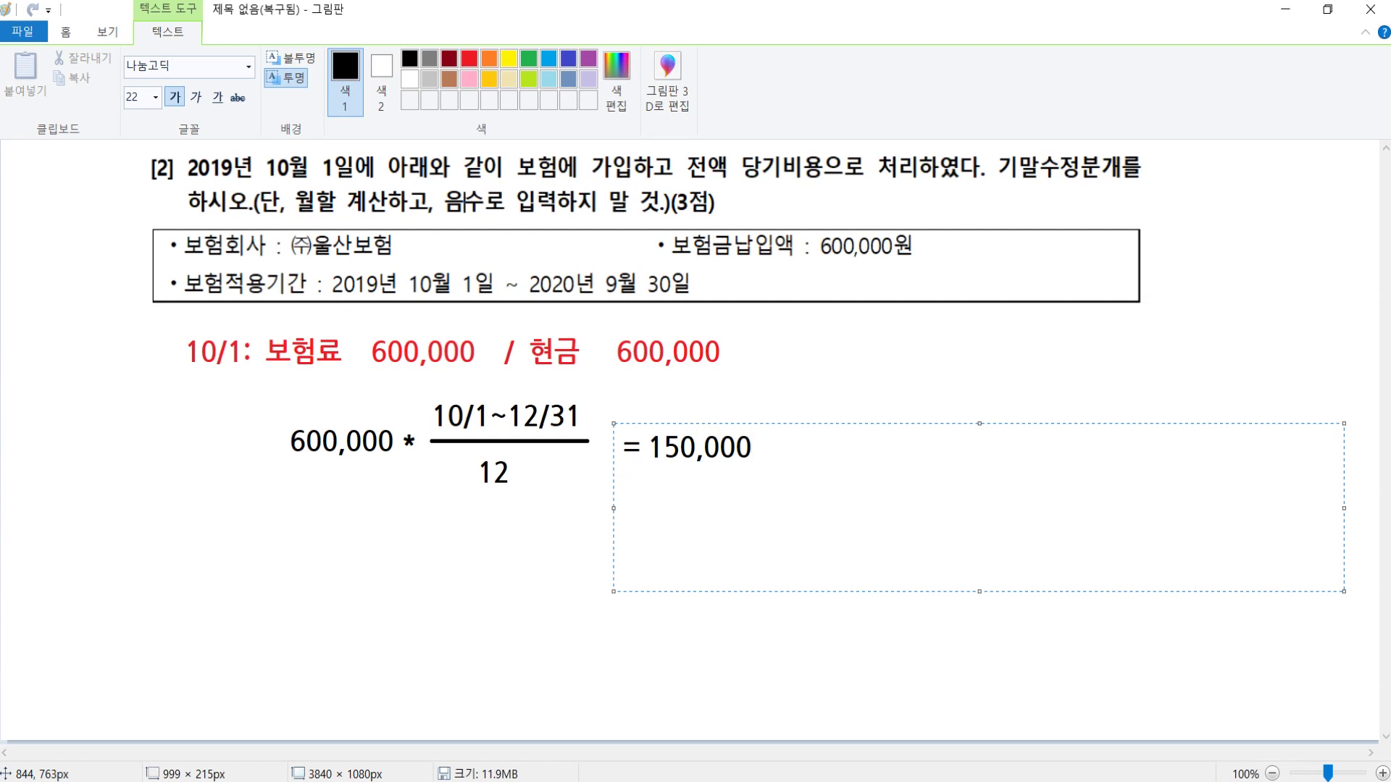
left_click(892, 355)
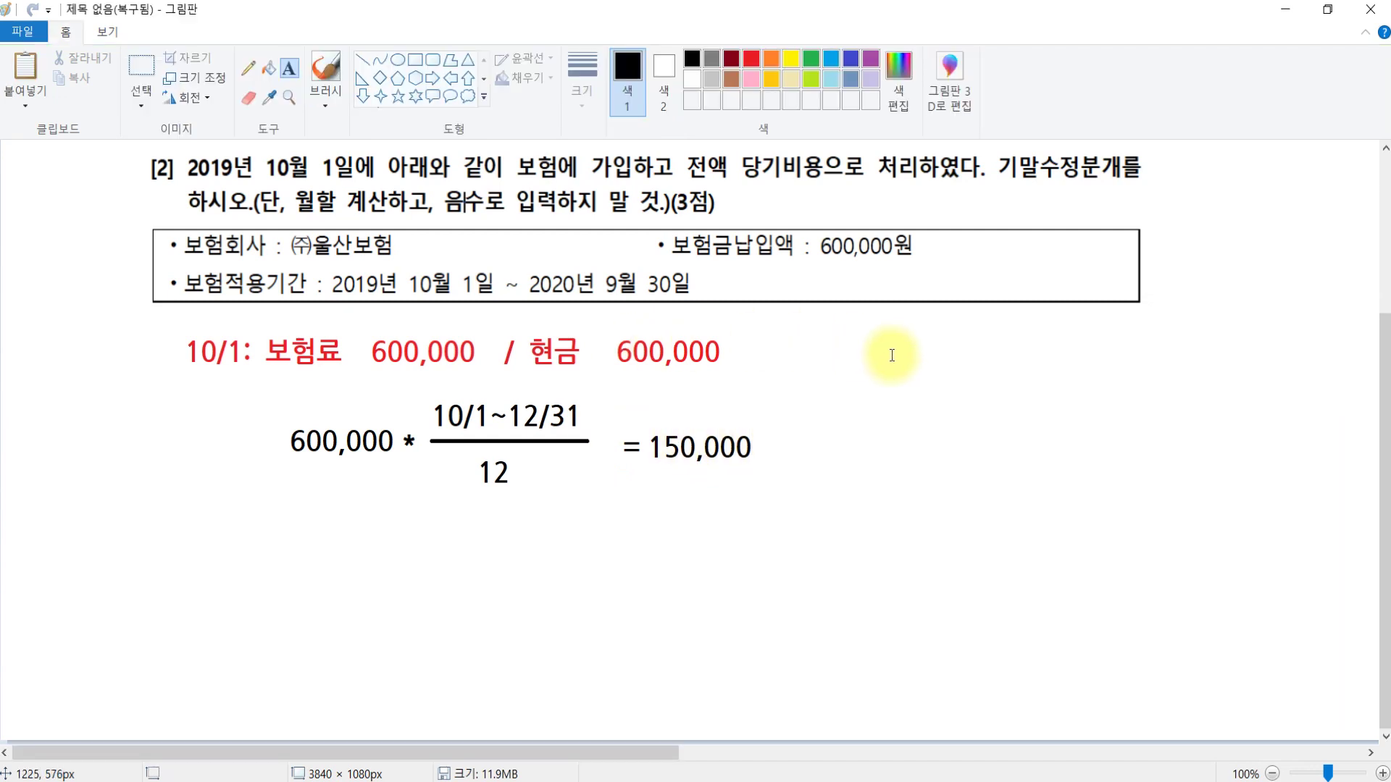
Start a blue 12/31: entry below the formula with / 보험료 450,000 as its credit side.
left_click(850, 58)
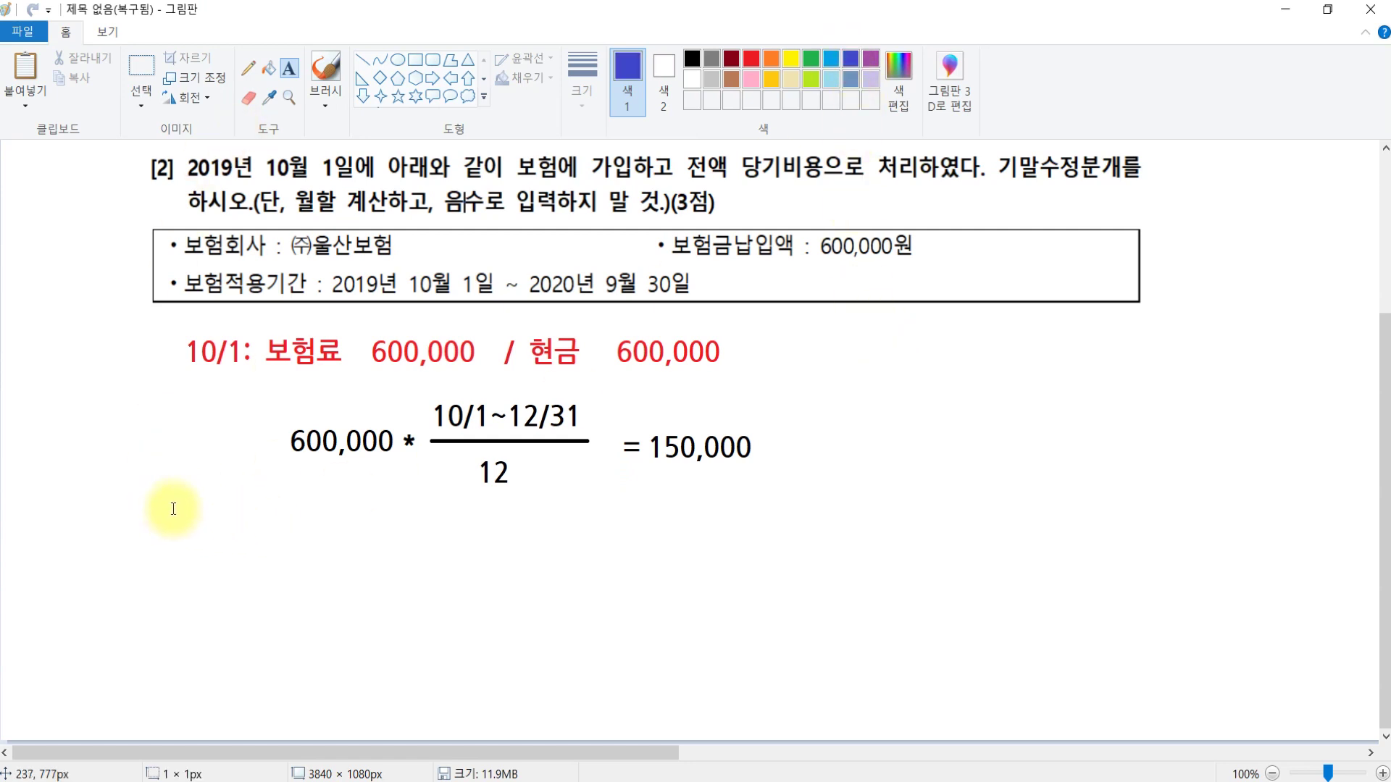
left_click_drag(173, 509, 1226, 653)
type("12/31")
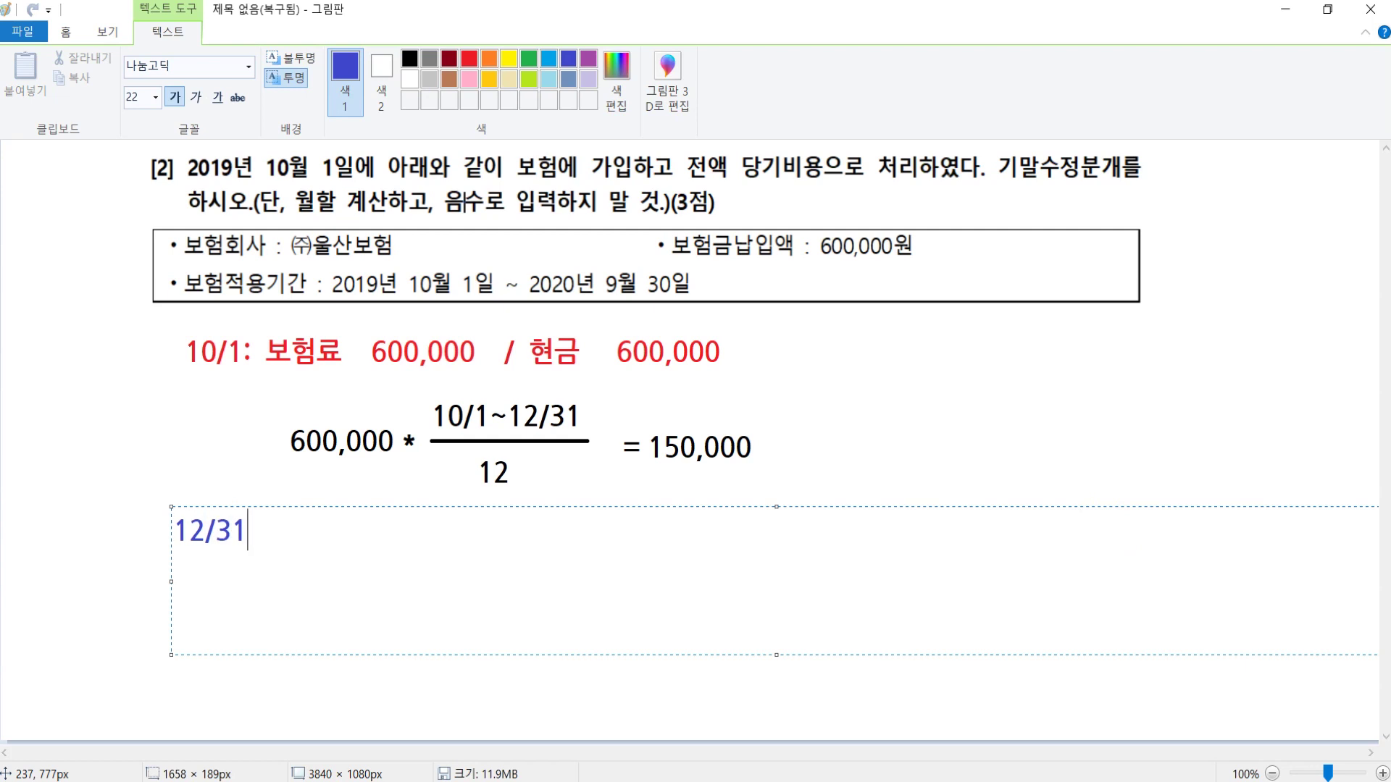
type(":")
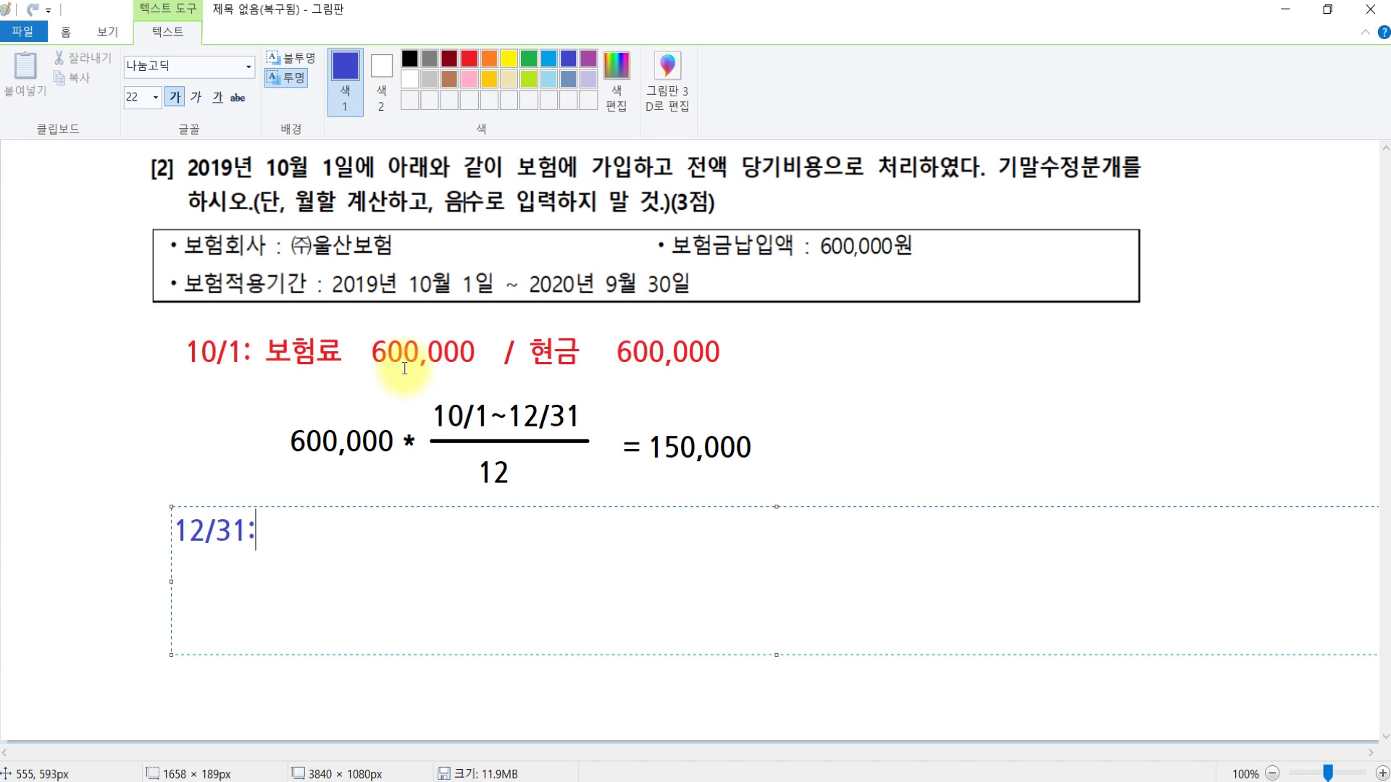
type("/")
type("보험료 450,000")
Fill the blank debit side of the 12/31 entry with 선급비용 450,000.
left_click(458, 533)
left_click_drag(458, 532, 278, 533)
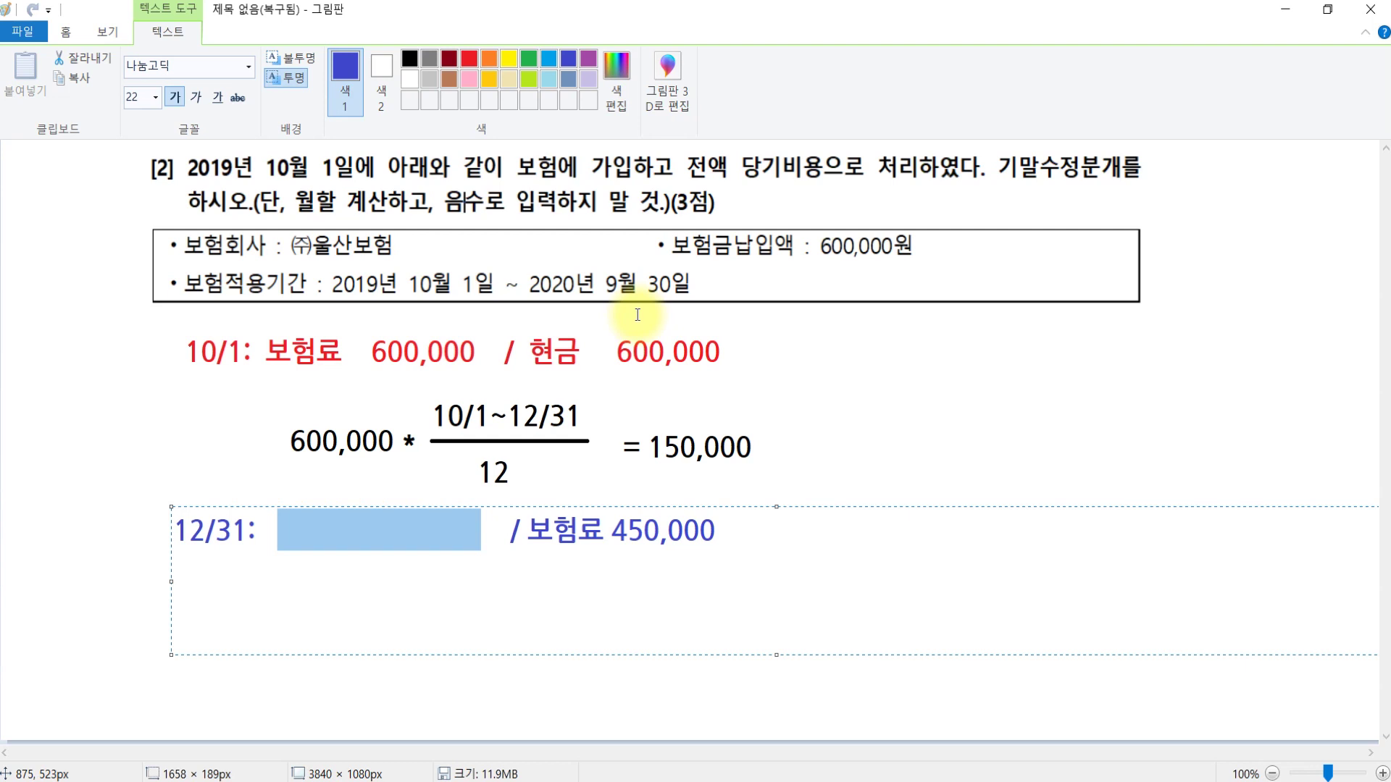
type("선급비용")
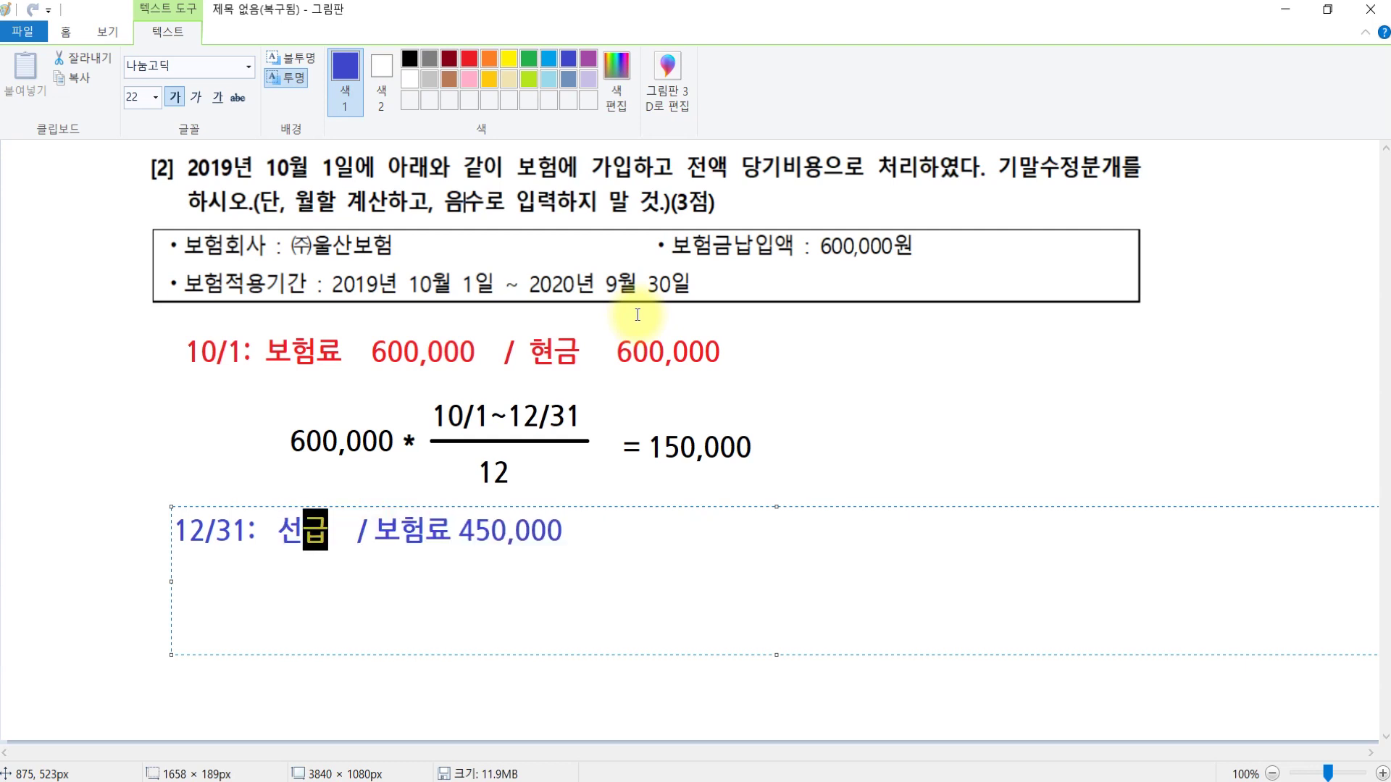
type(" 450,000")
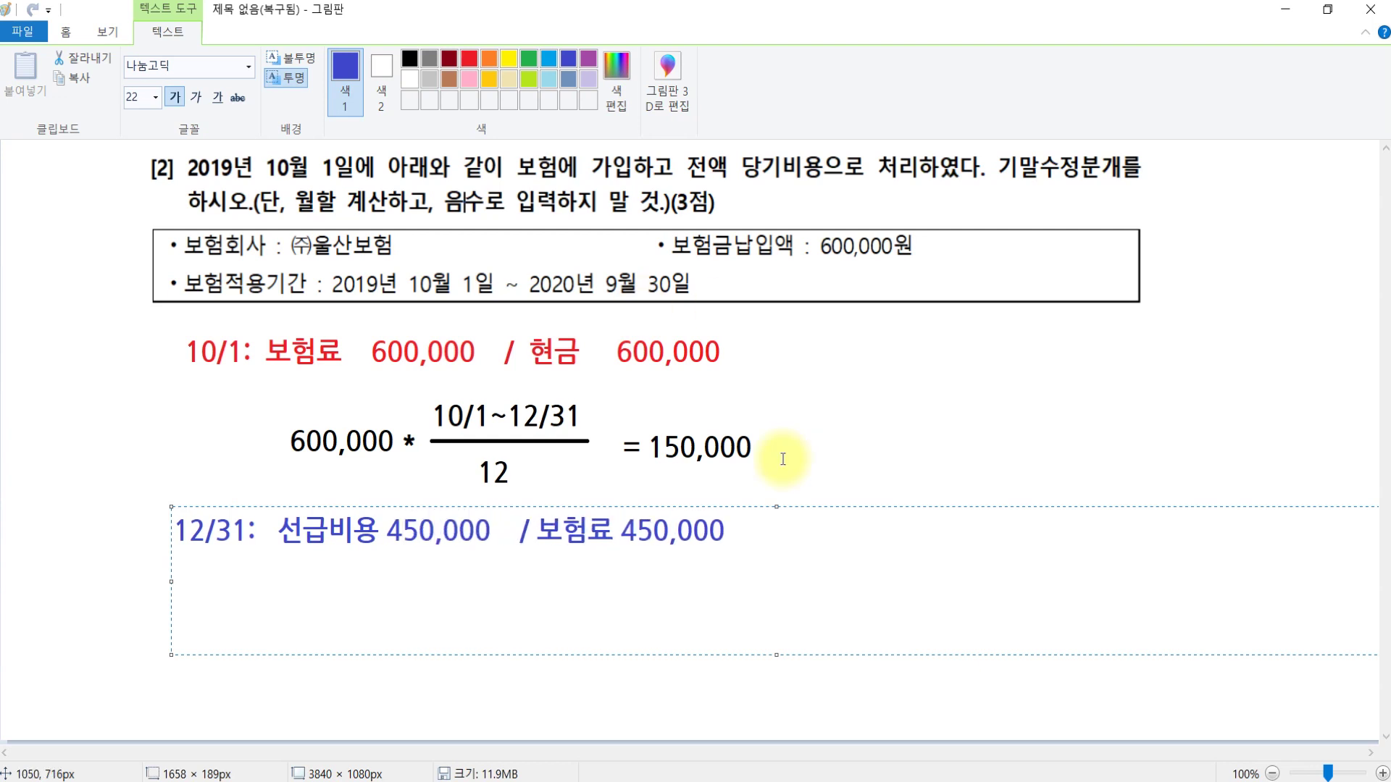
left_click(1018, 460)
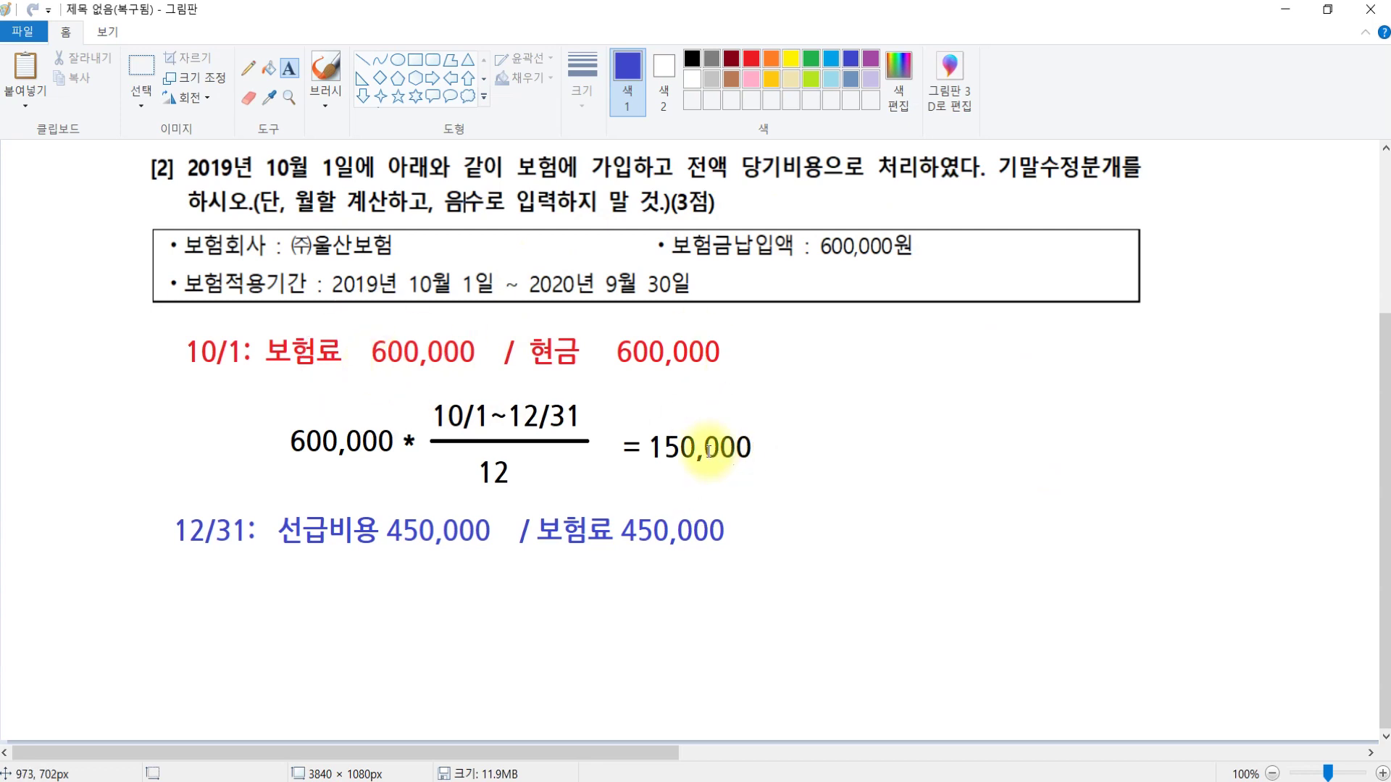
Draw a blue arrow from the 10/1 보험료 amount of 600,000 down to 보험료 in the 12/31 entry.
left_click(368, 68)
left_click_drag(375, 366, 581, 497)
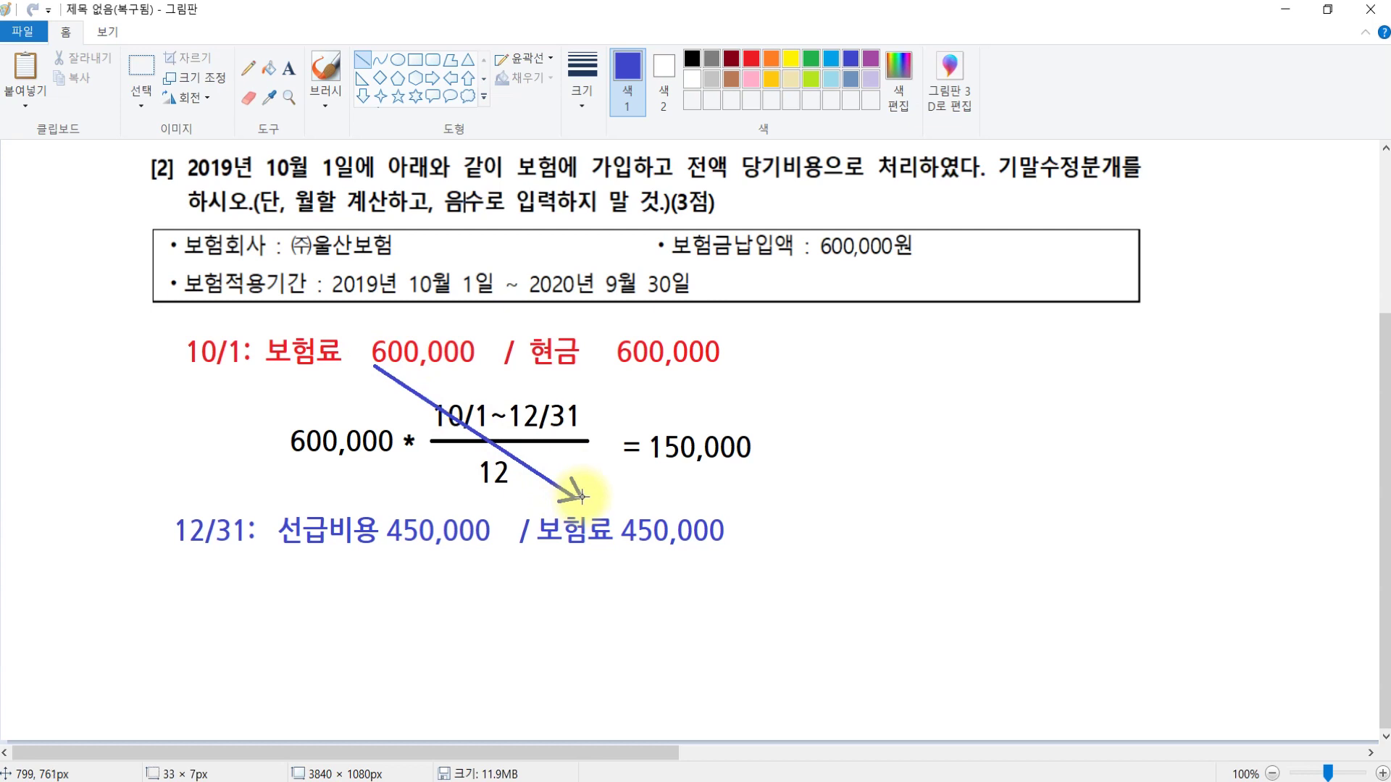
left_click(961, 475)
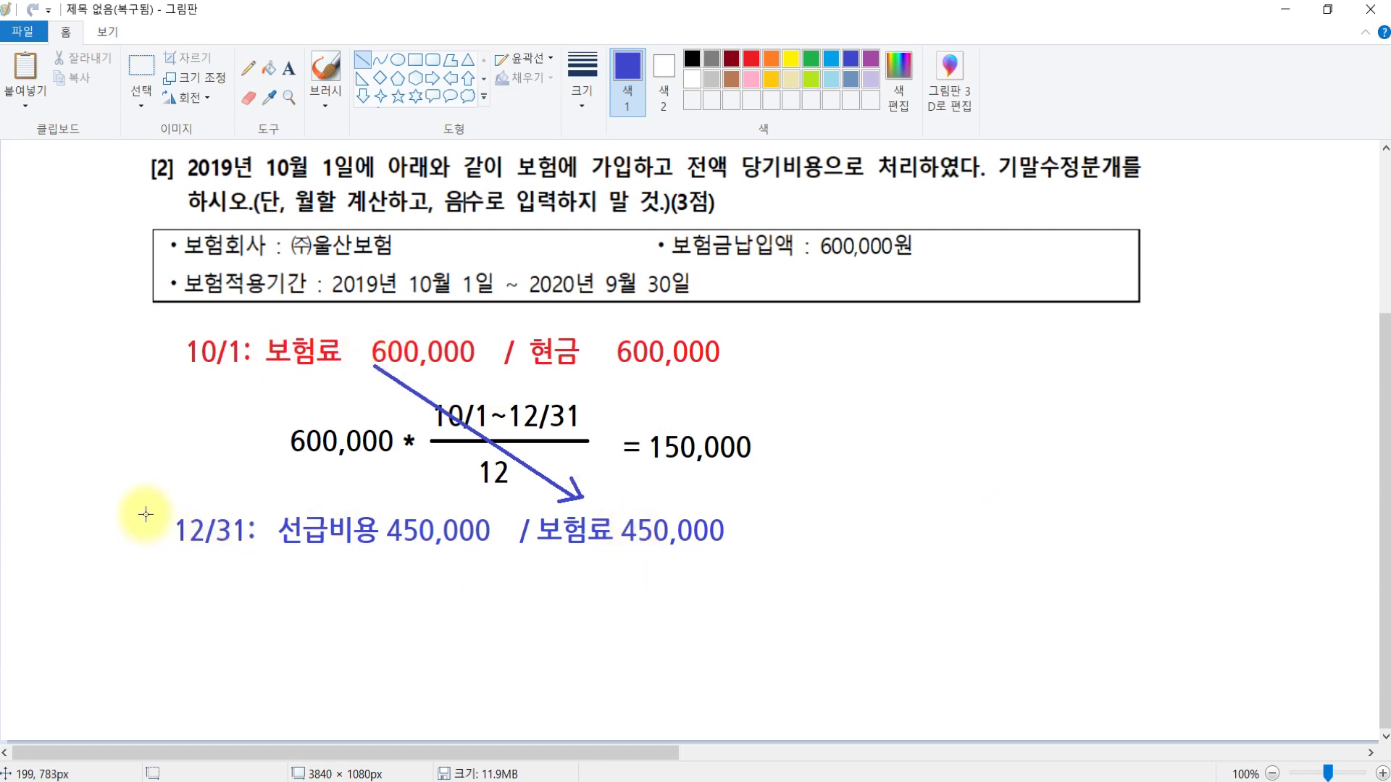
Switch to the 일반전표입력 voucher screen and start a debit (차변) line on December 31 for account 0133 선급비용.
left_click(591, 779)
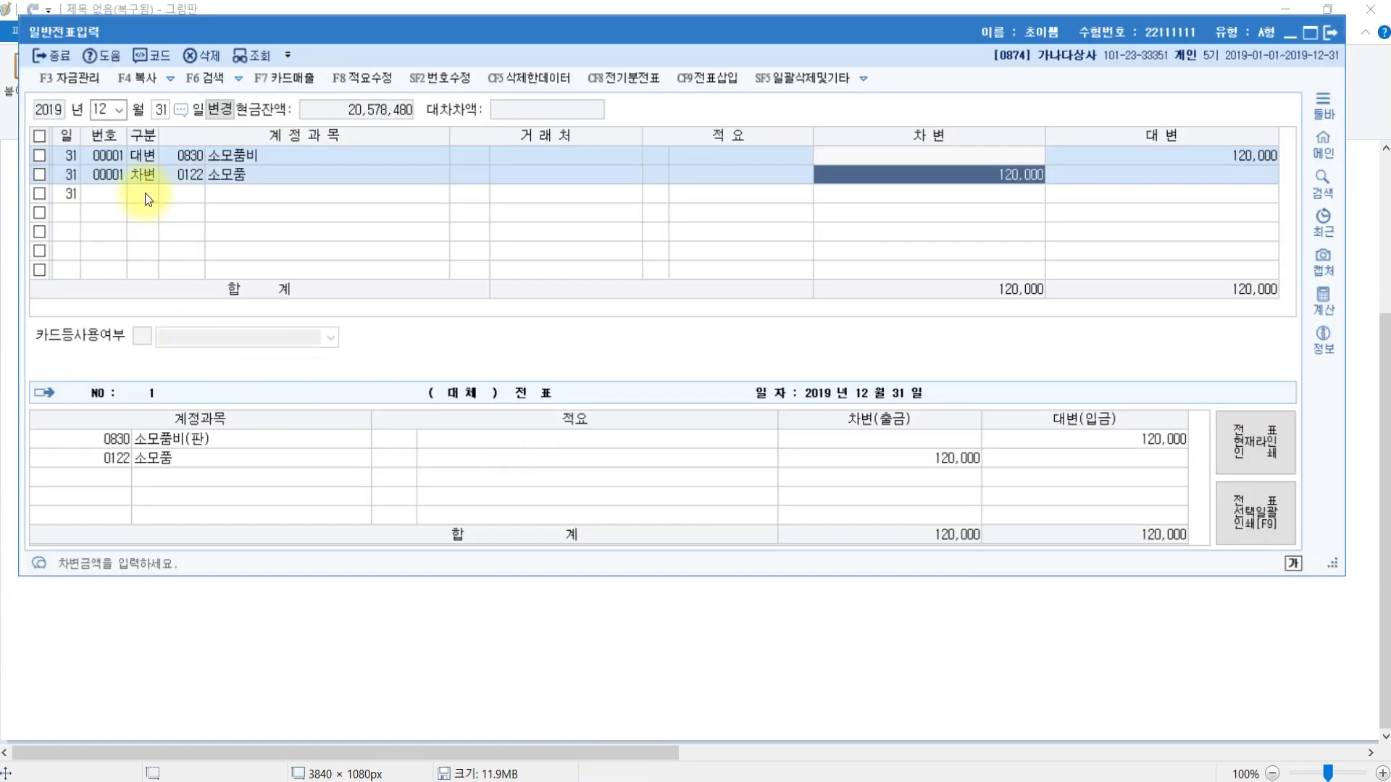
left_click(145, 192)
type("3")
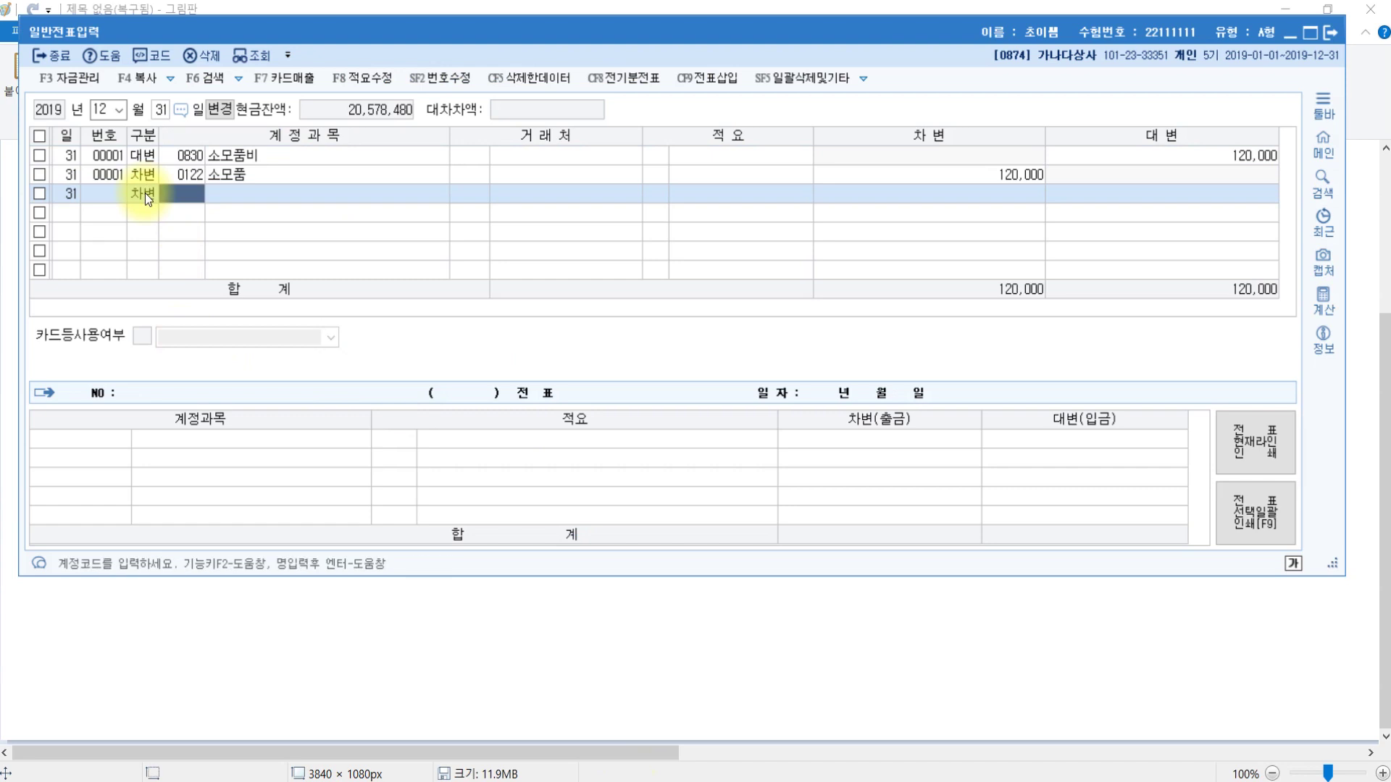
type("선급비")
key("Return")
key("Return")
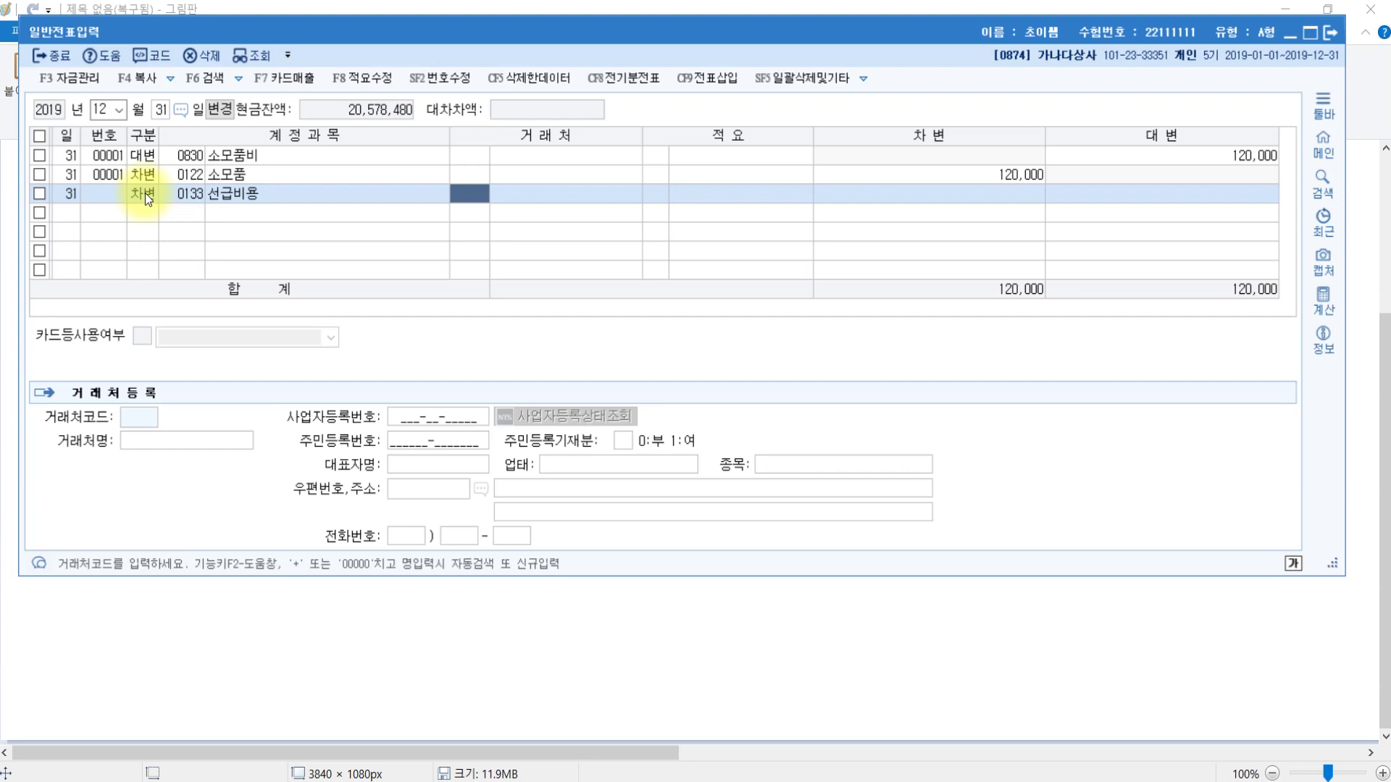
Assign vendor 00227 (주)울산보험 to the 선급비용 line and enter a debit amount of 450,000.
type("울산")
key("Return")
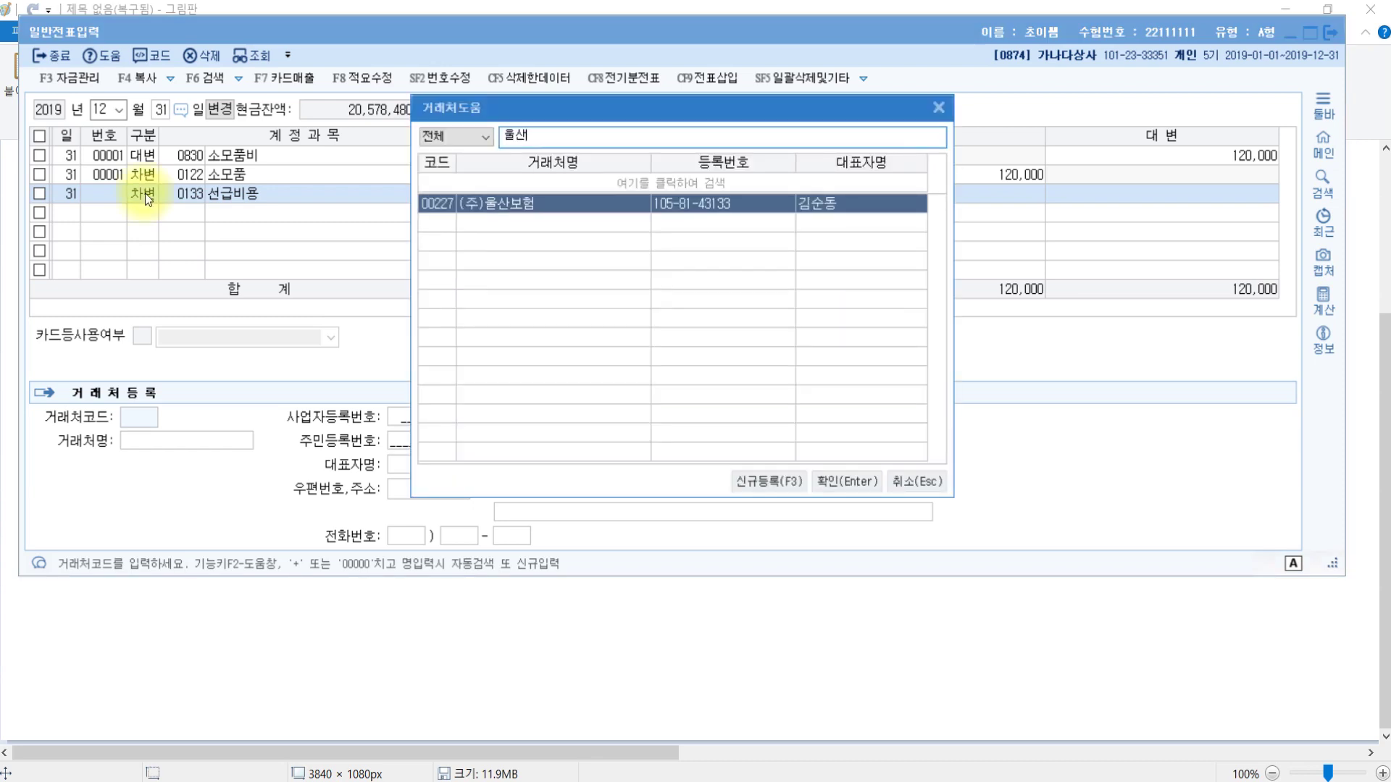
key("Return")
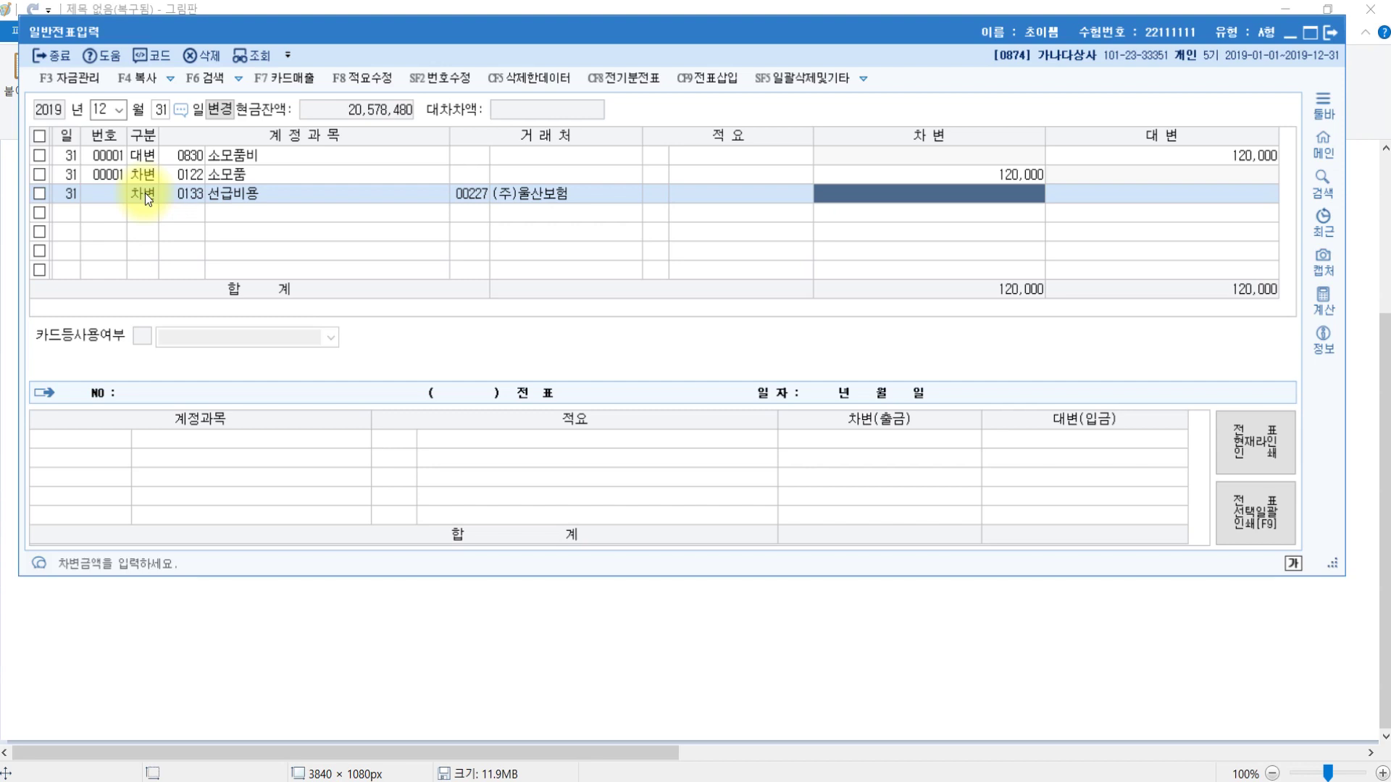
type("4500000")
key("Return")
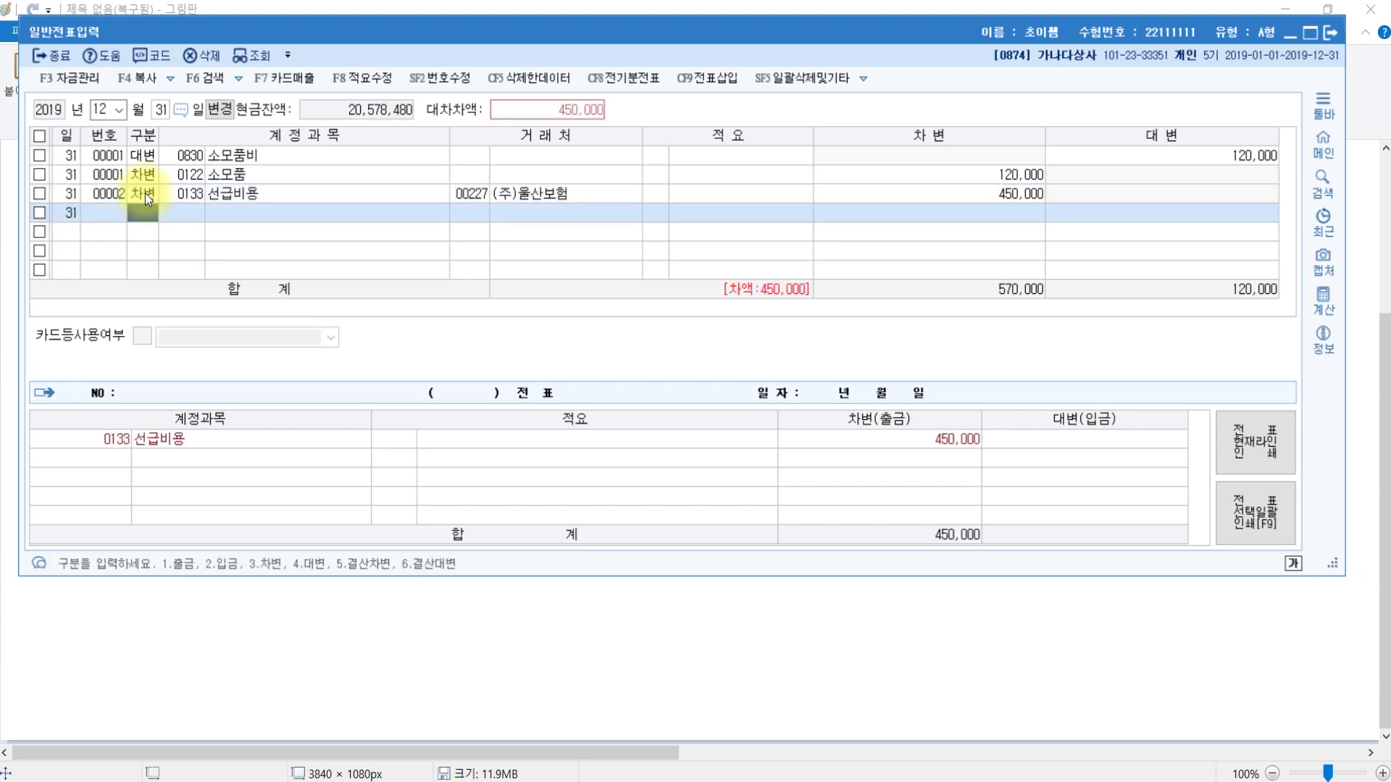
Add a credit (대변) line for account 0821 보험료 (판매관리비) with an amount of 450,000 to the December 31 entry.
type("4")
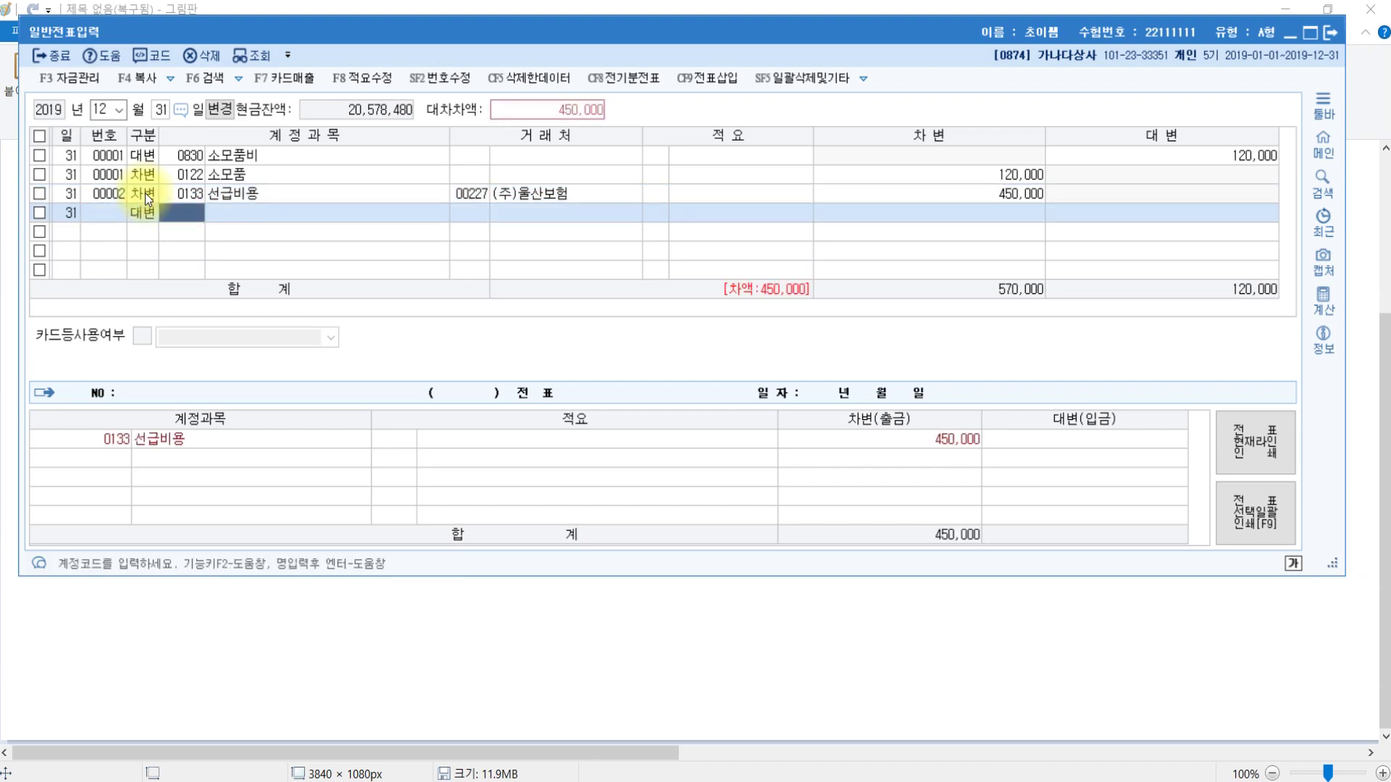
type("소")
type("보험")
key("Return")
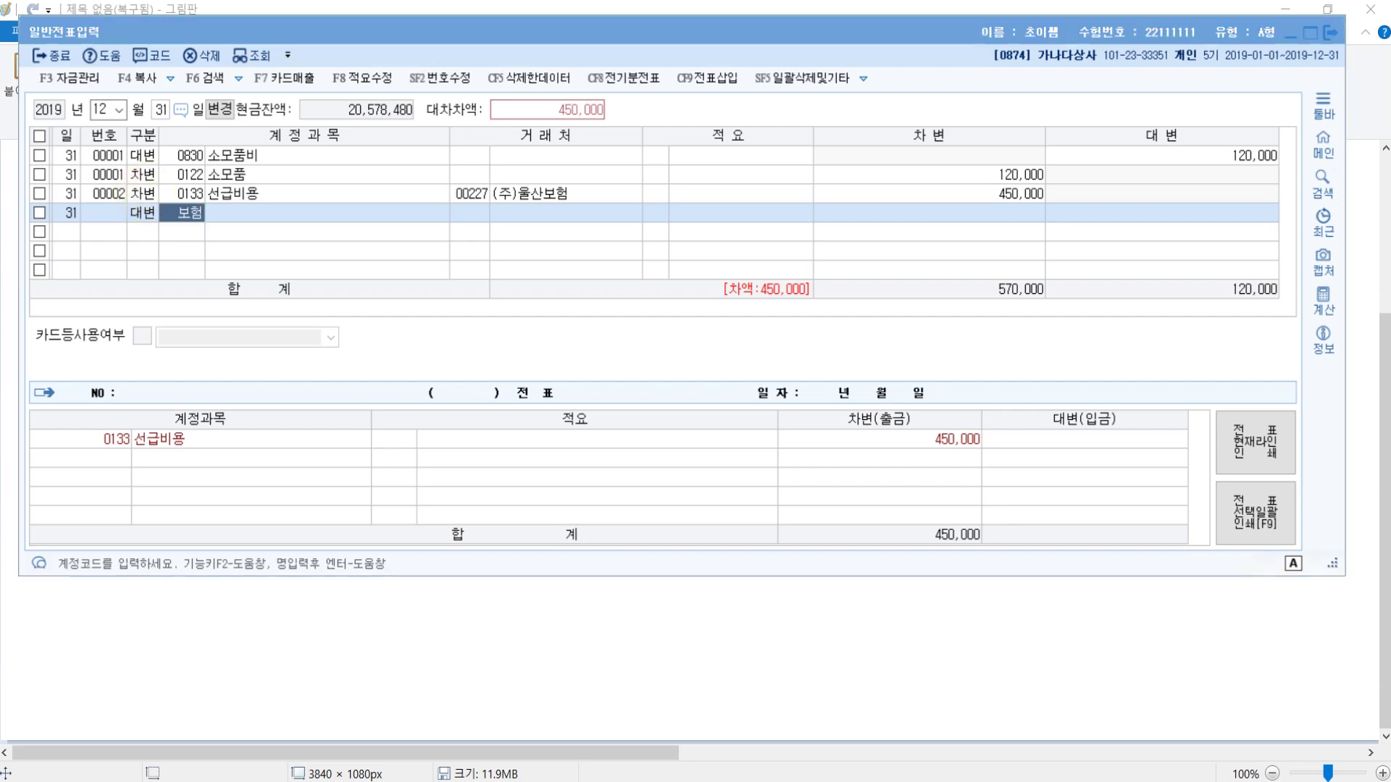
key("Down")
key("Down")
key("Down")
key("Down")
key("Down")
key("Down")
key("Down")
key("Down")
key("Down")
key("Down")
key("Down")
key("Down")
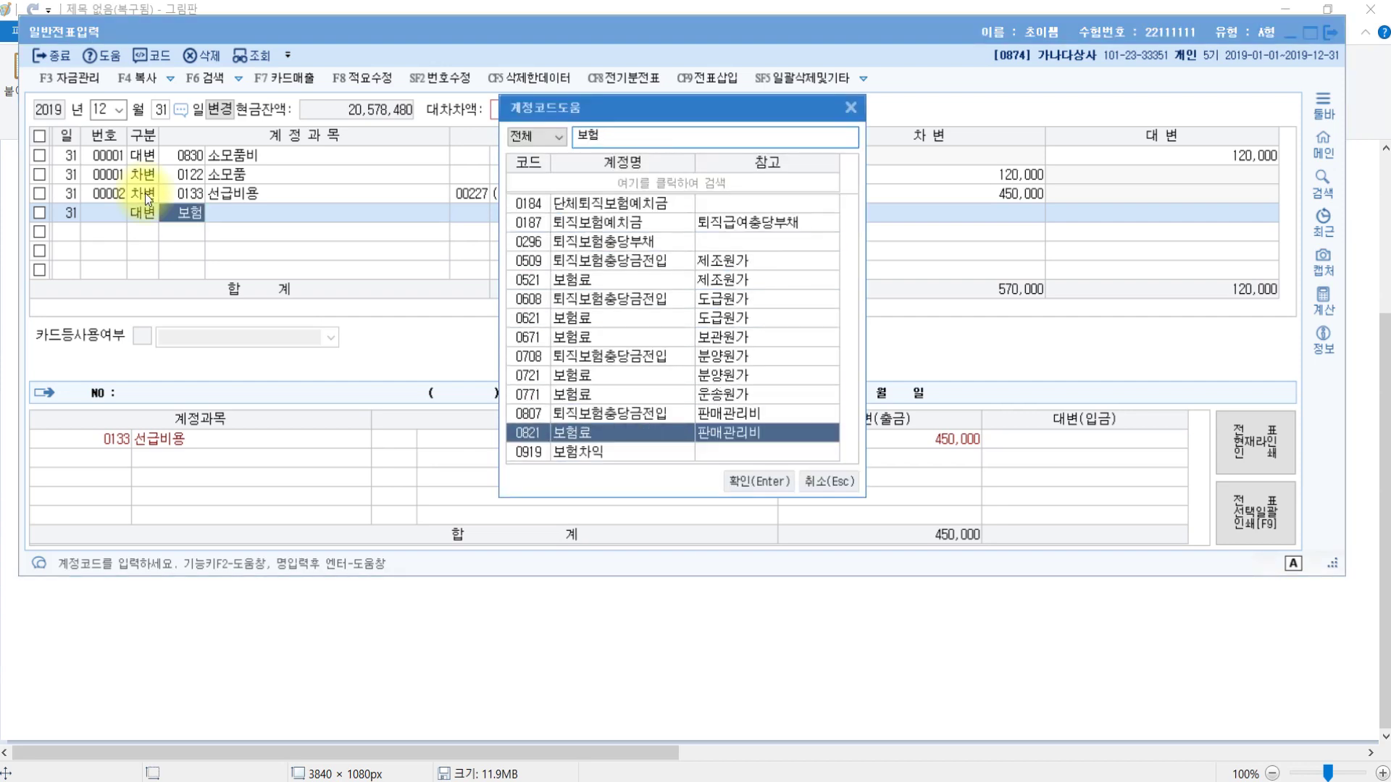
key("Up")
key("Return")
key("Return")
key("Return")
key("Return")
key("Return")
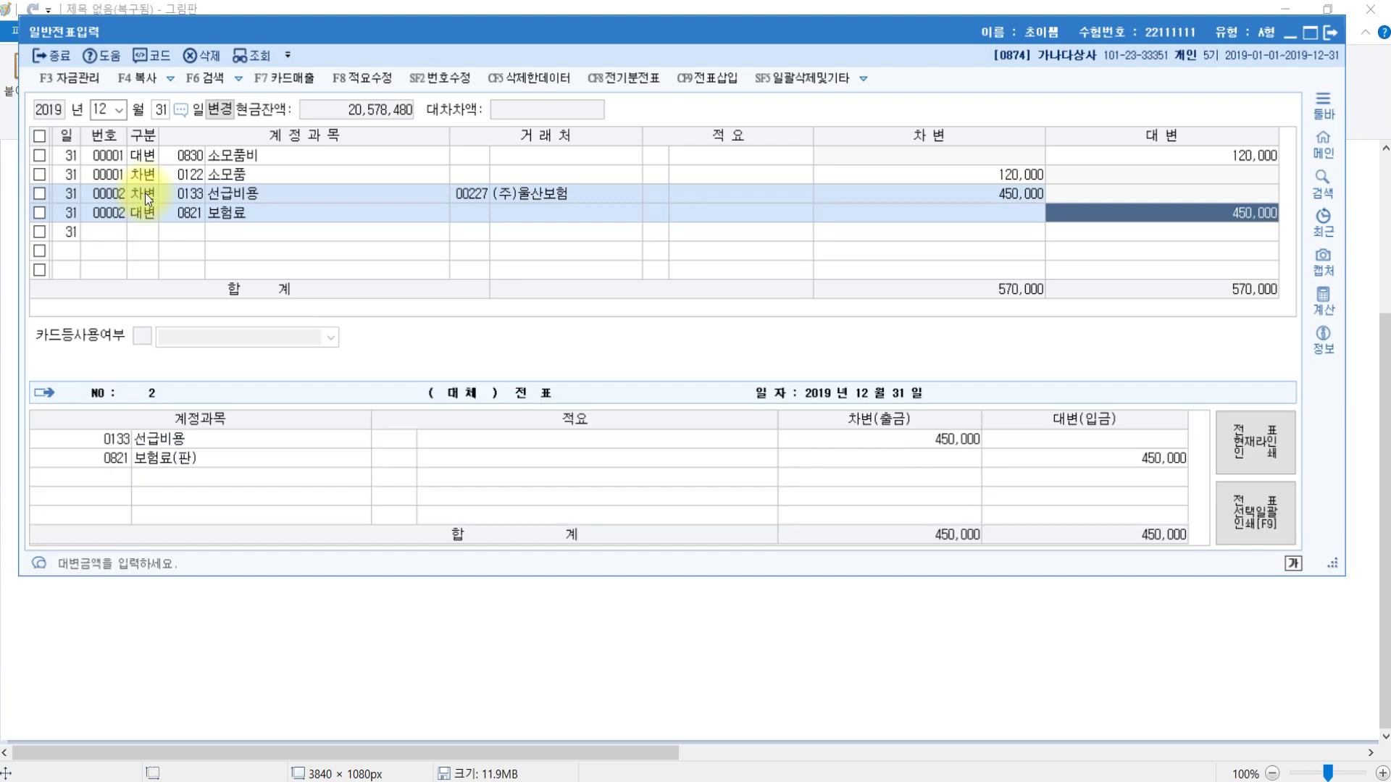
key("Up")
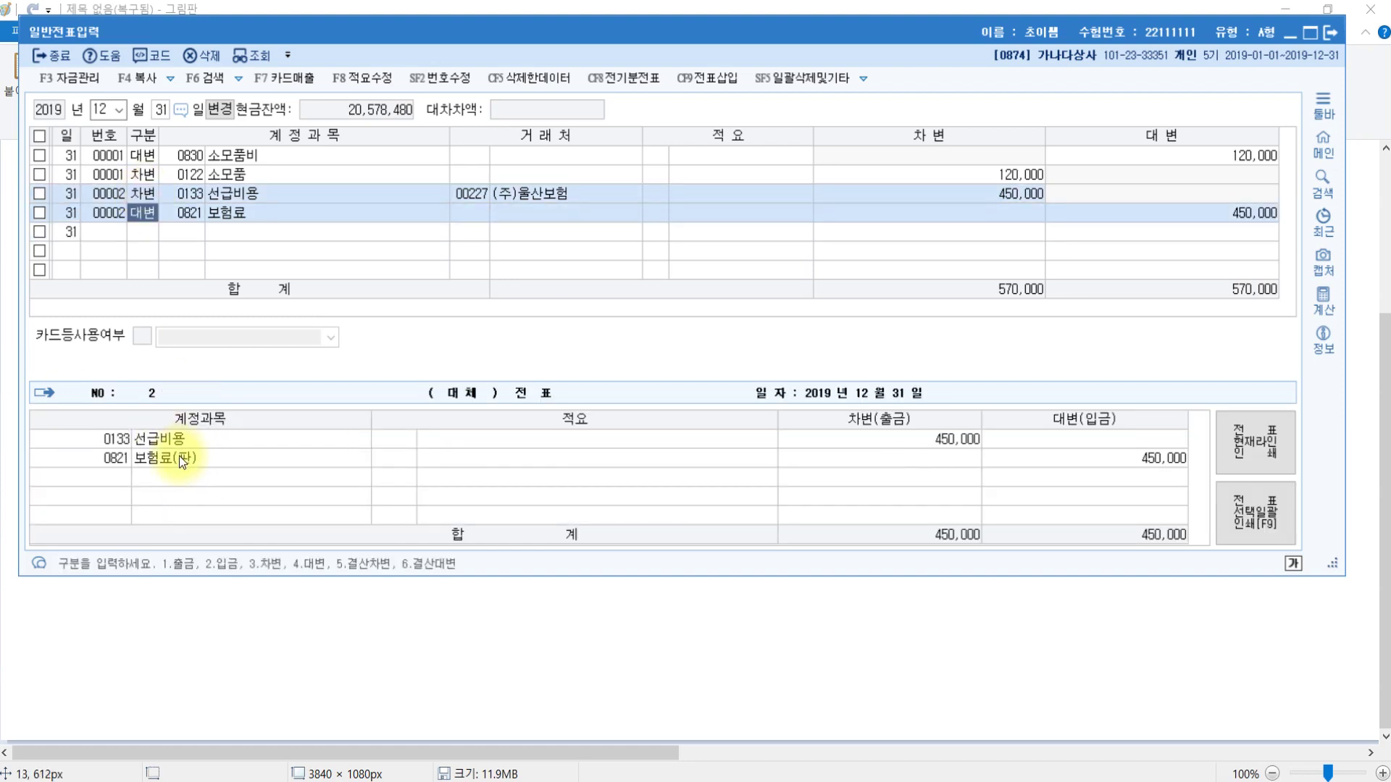
Switch to the exam document in 한글 and read question [3] on the 미국 abc 외상매출금 and the closing-date exchange rate.
left_click(319, 637)
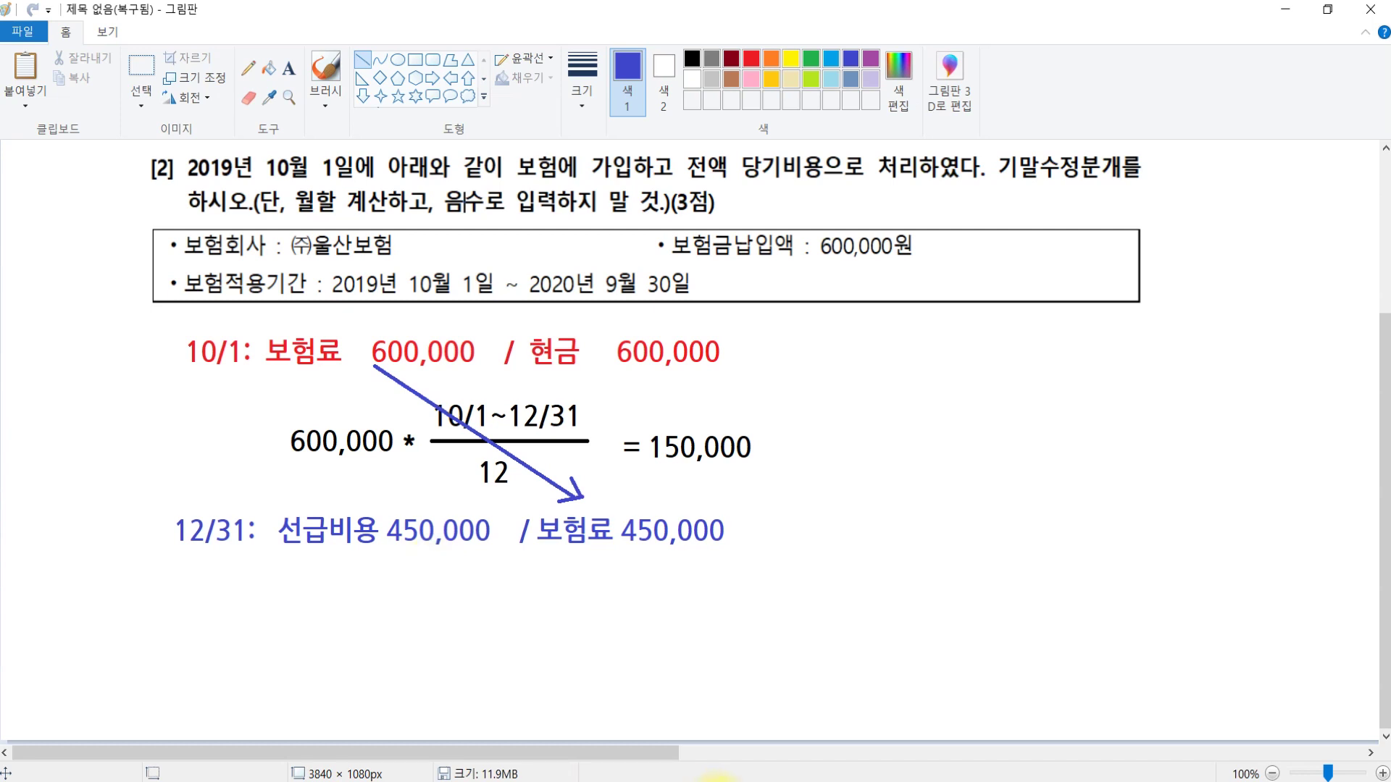
key("alt+Tab")
scroll(762, 593, "down", 2)
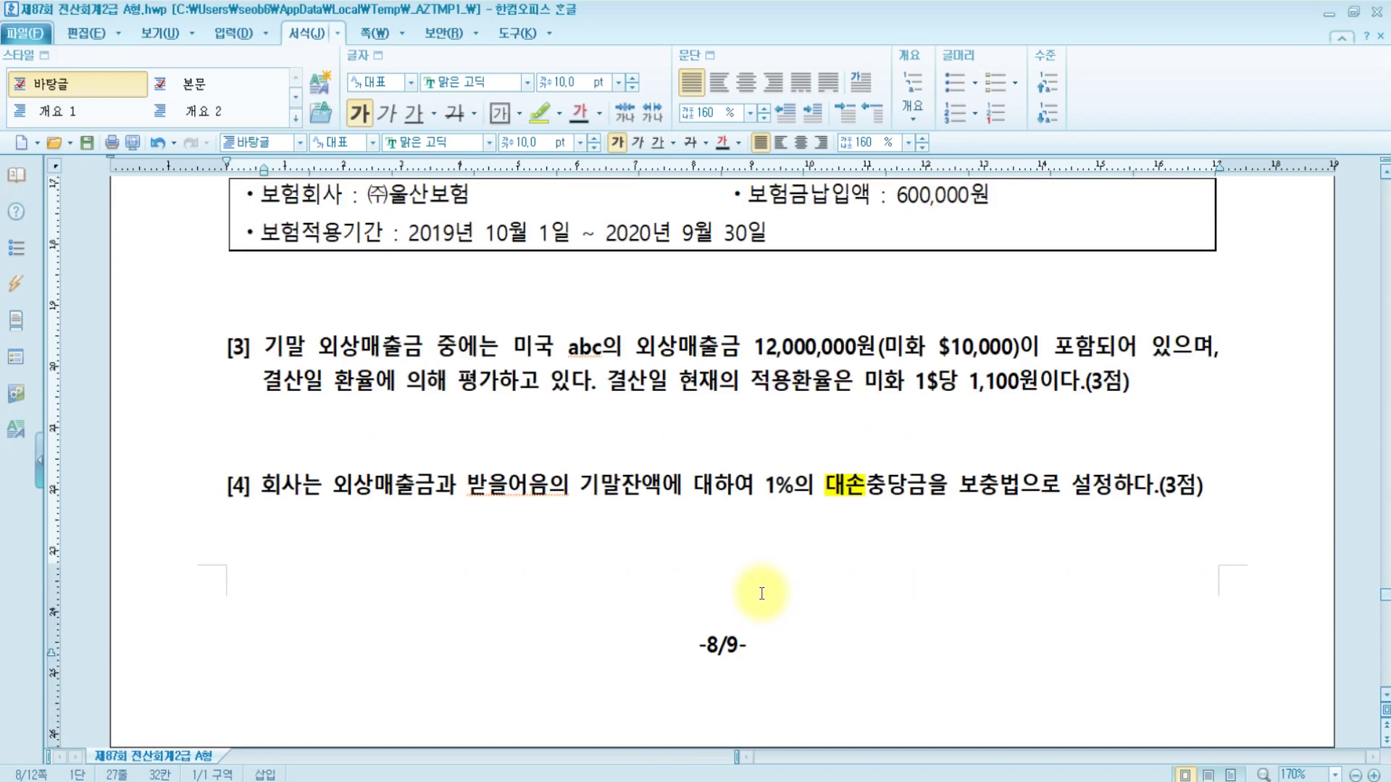
left_click_drag(319, 347, 455, 361)
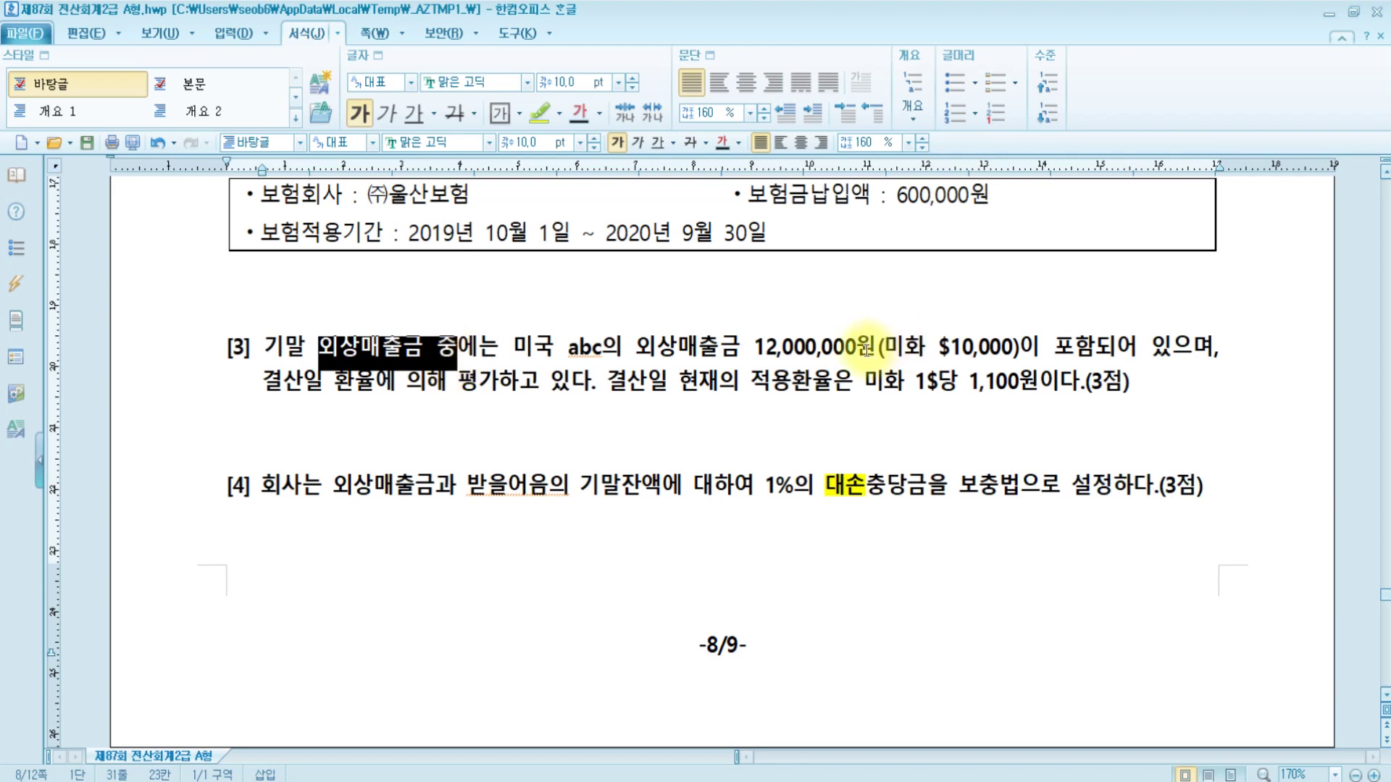
left_click_drag(1018, 350, 717, 359)
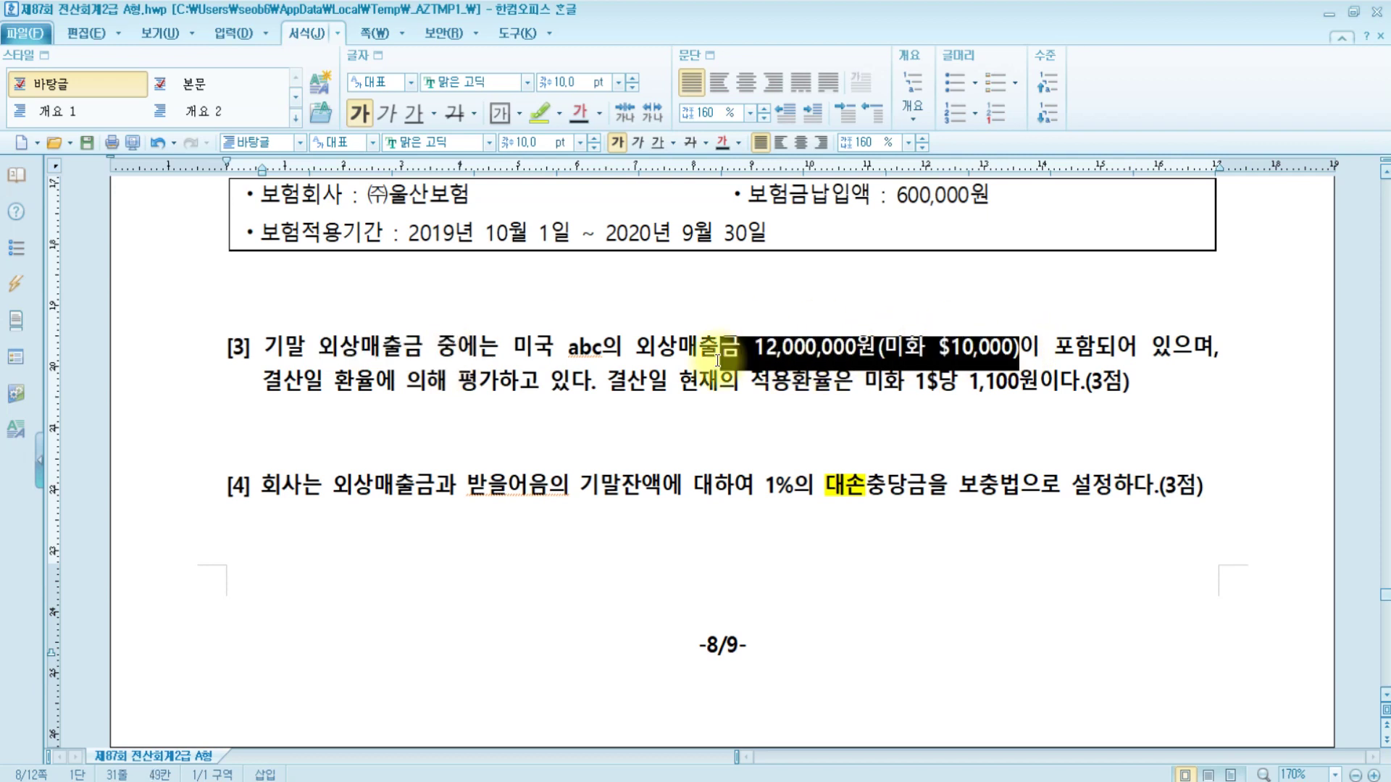
left_click(901, 419)
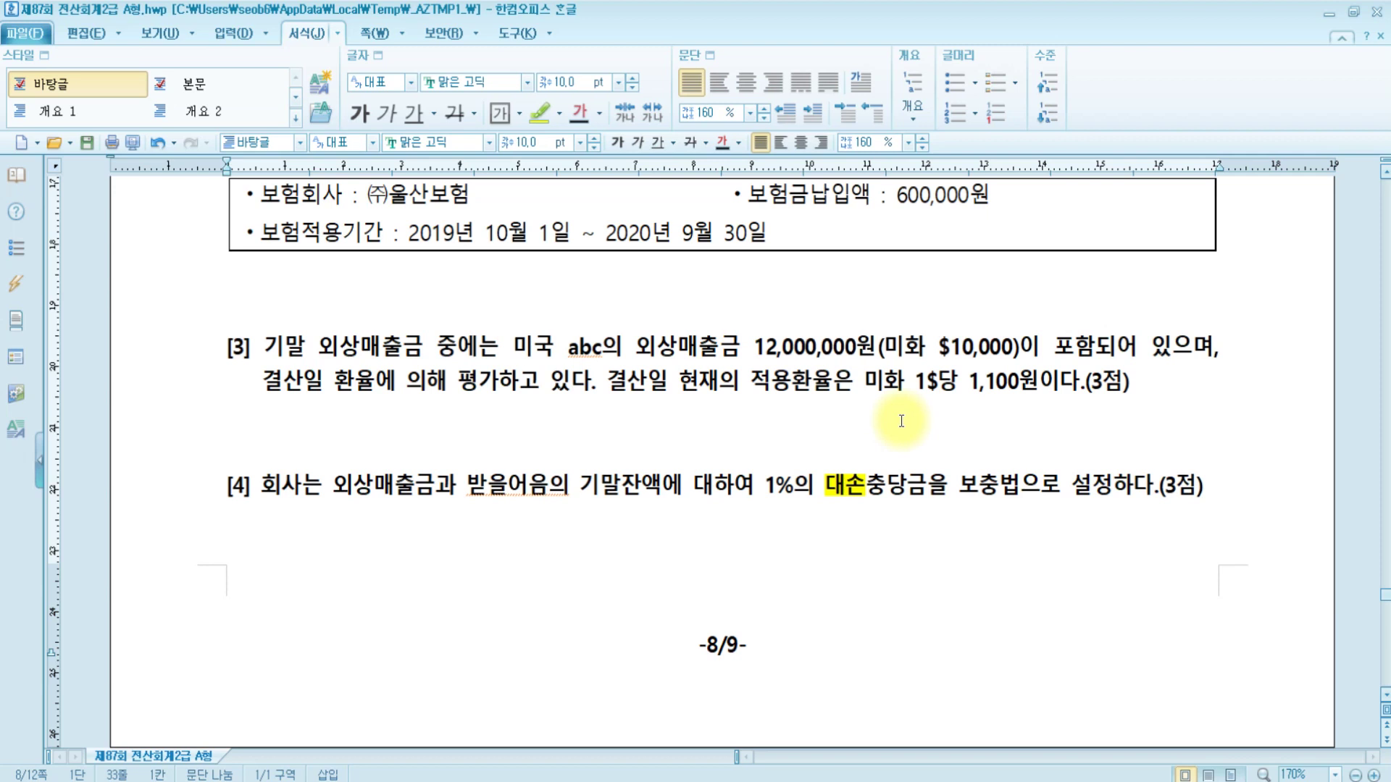
left_click(1132, 382)
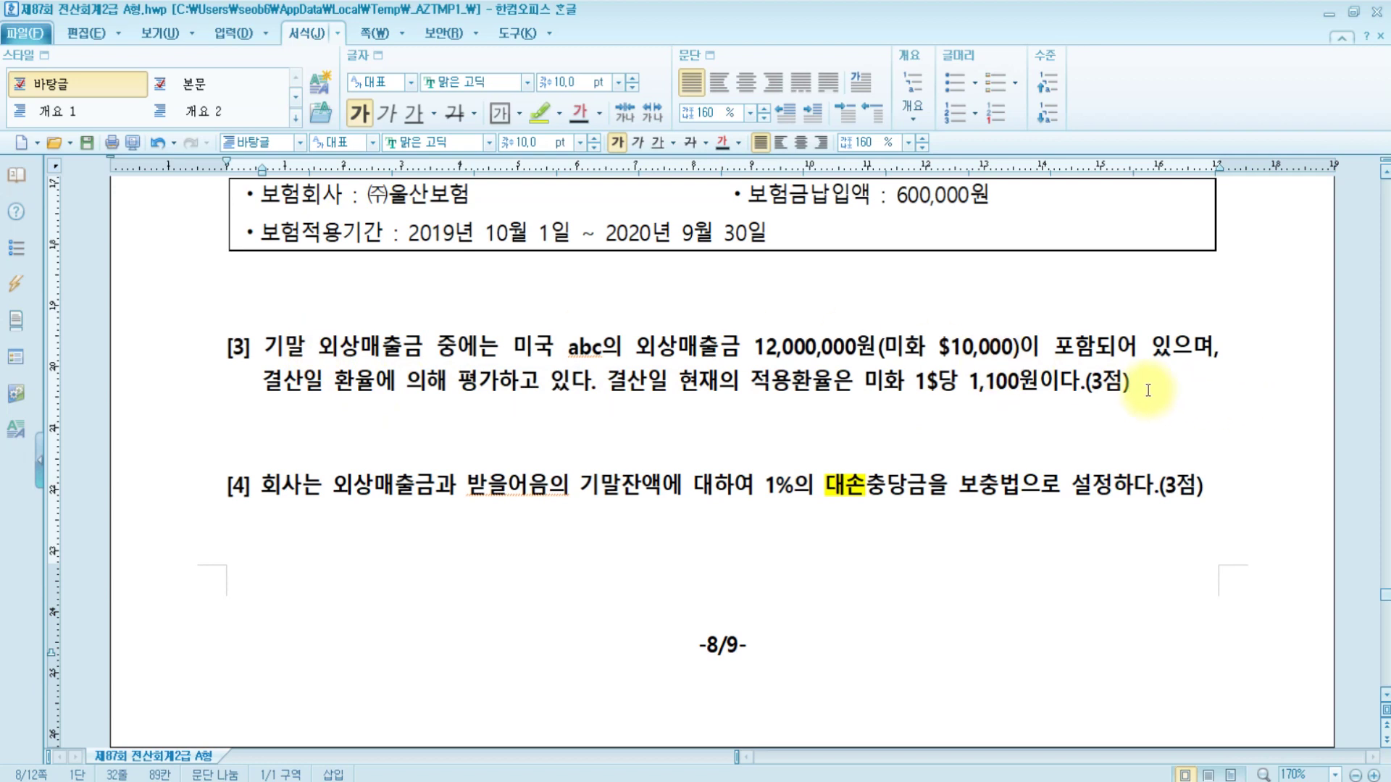
Switch to the untitled Paint drawing and erase the whole question [2] diagram.
mouse_move(423, 780)
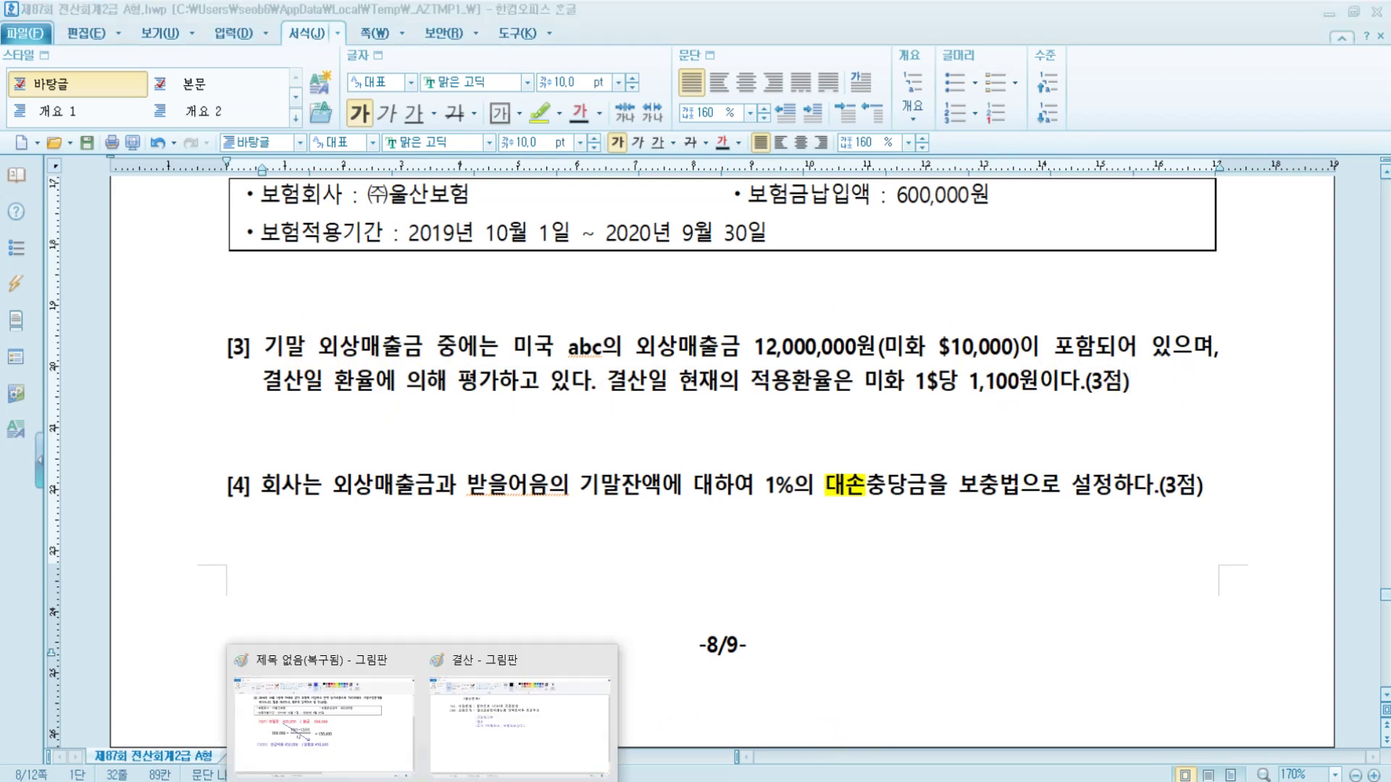
left_click(393, 741)
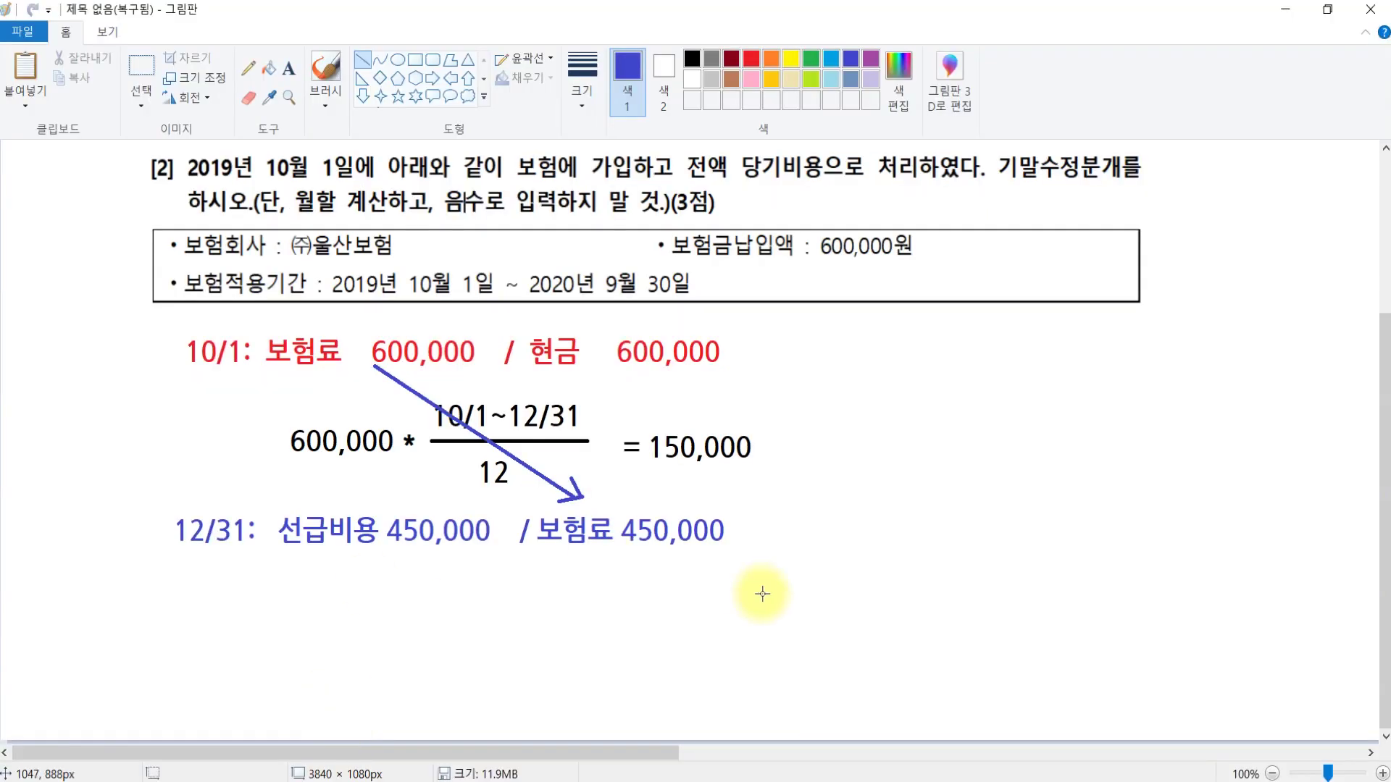
key("ctrl+a")
key("Delete")
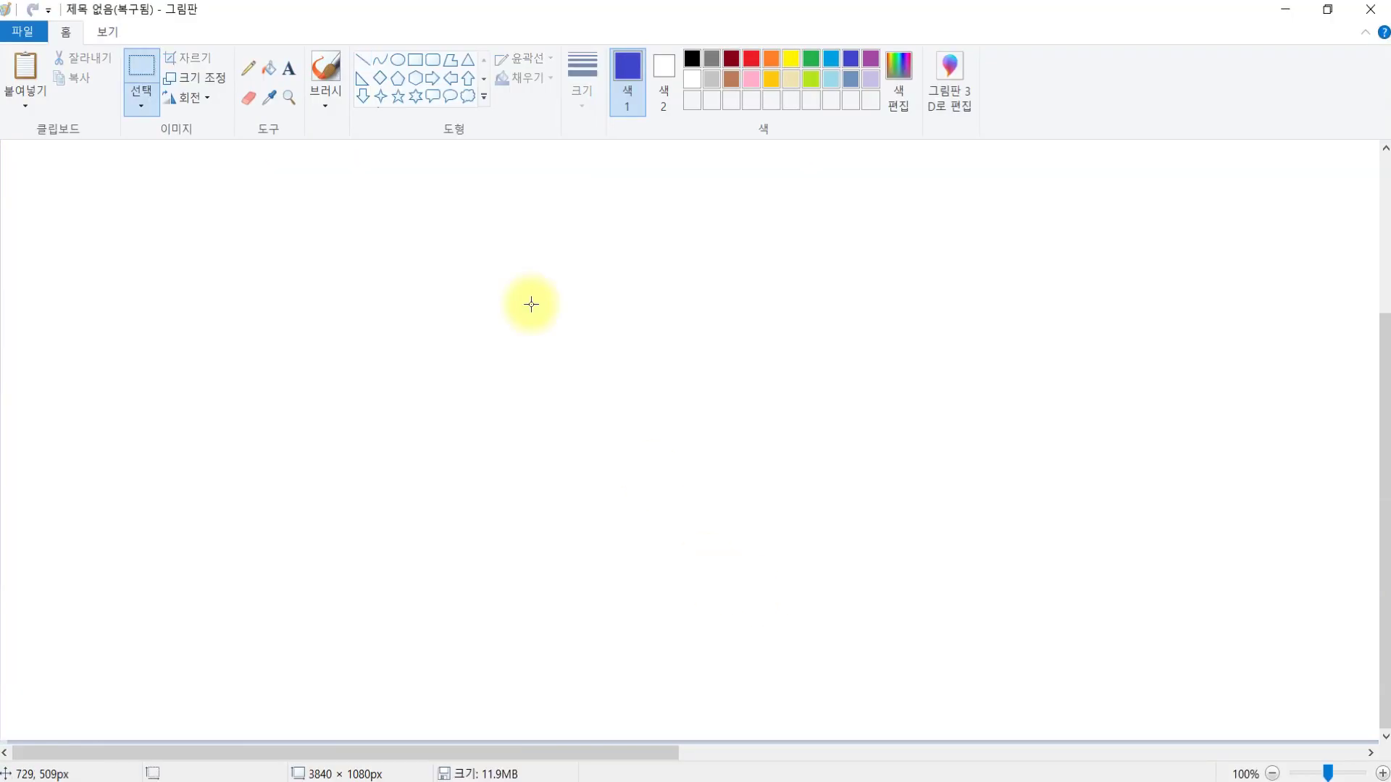
Place question [3] at the top of the cleared canvas and write 외상매출금 in red text below it.
left_click(289, 69)
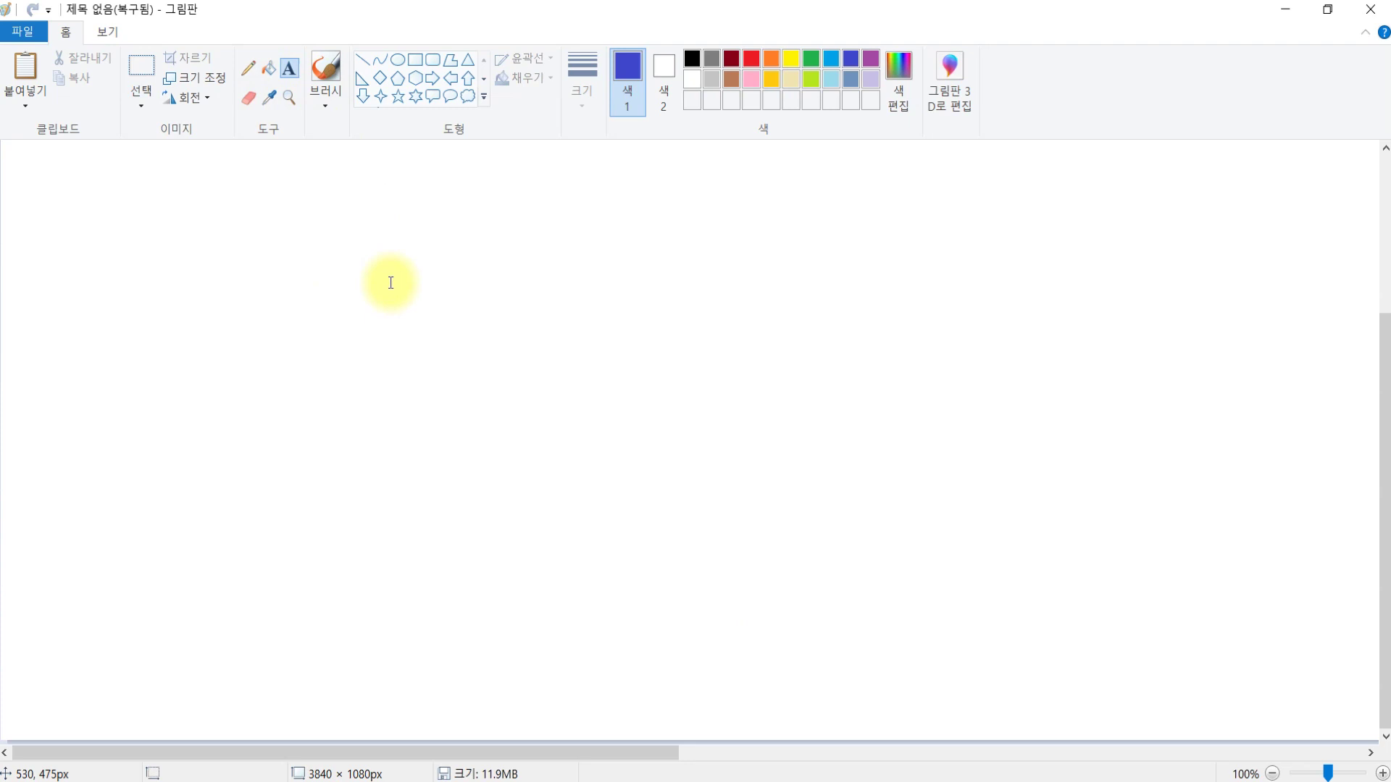
left_click(509, 286)
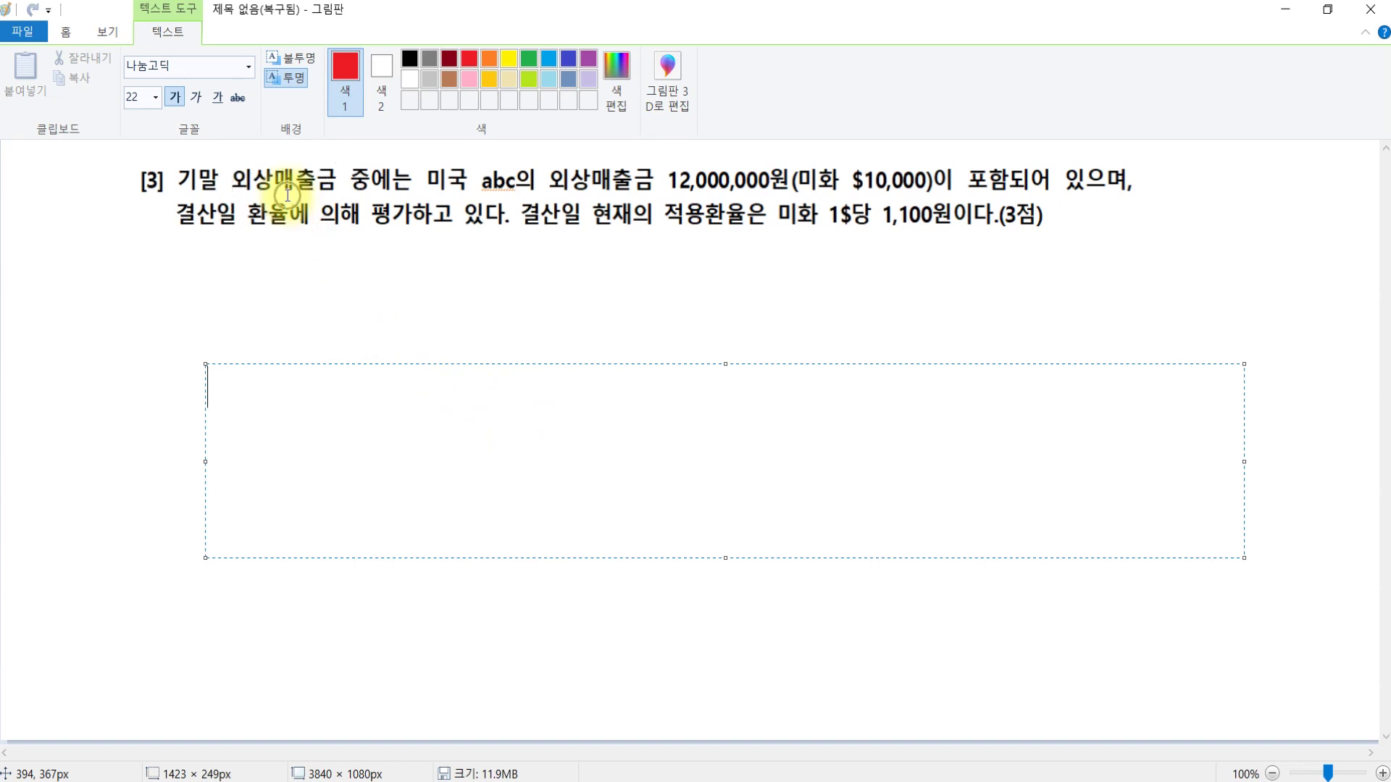
type("외")
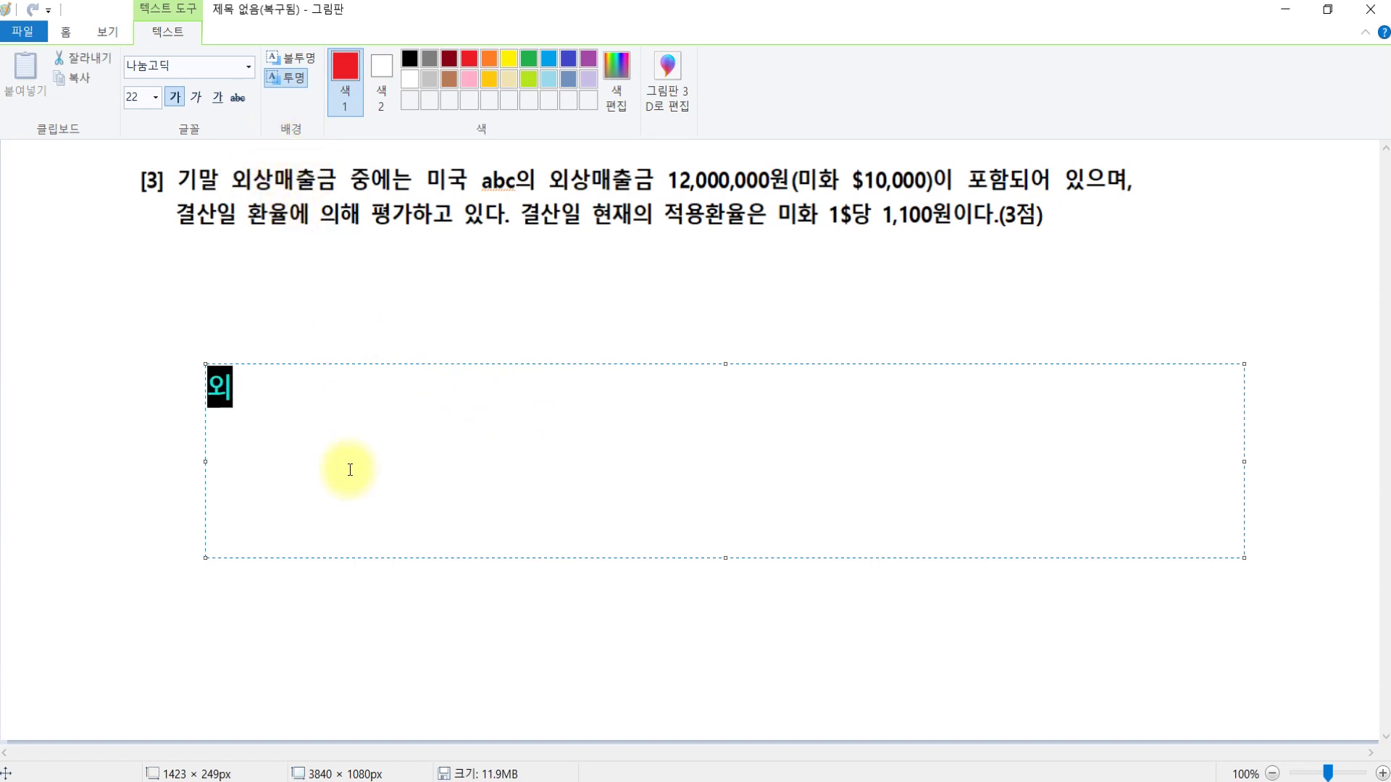
type("상매출금")
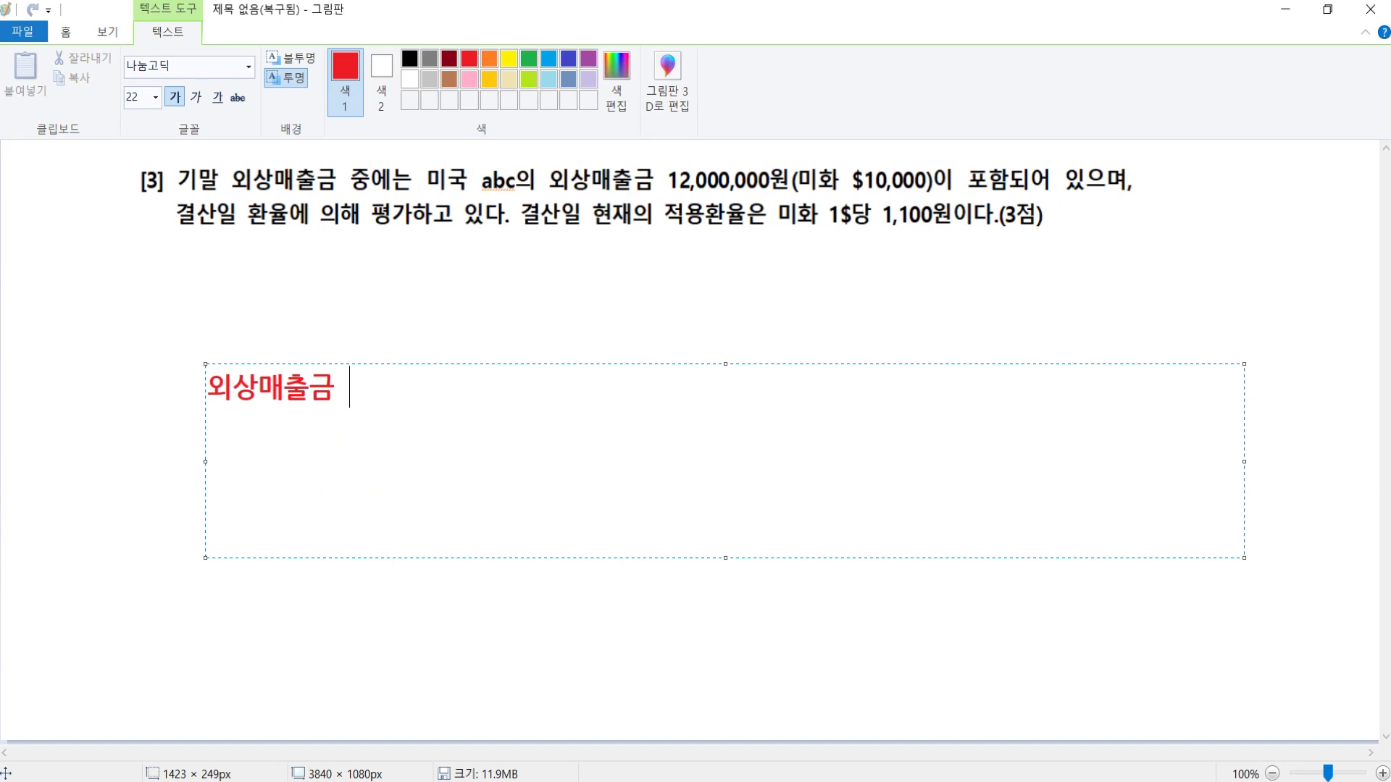
left_click(594, 328)
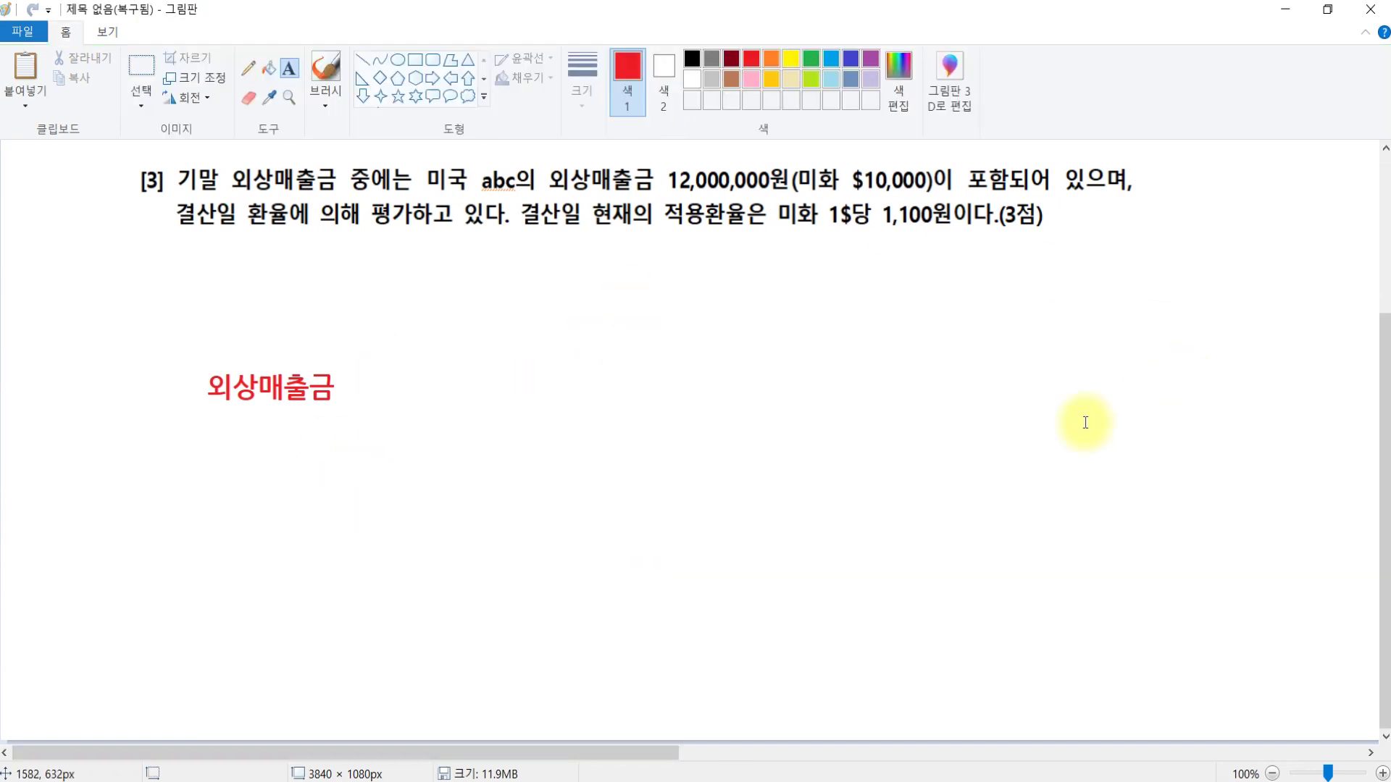
Write the heading 외화의 평가 in red to the right of 외상매출금 and underline it with a straight red line.
left_click(874, 374)
type("외")
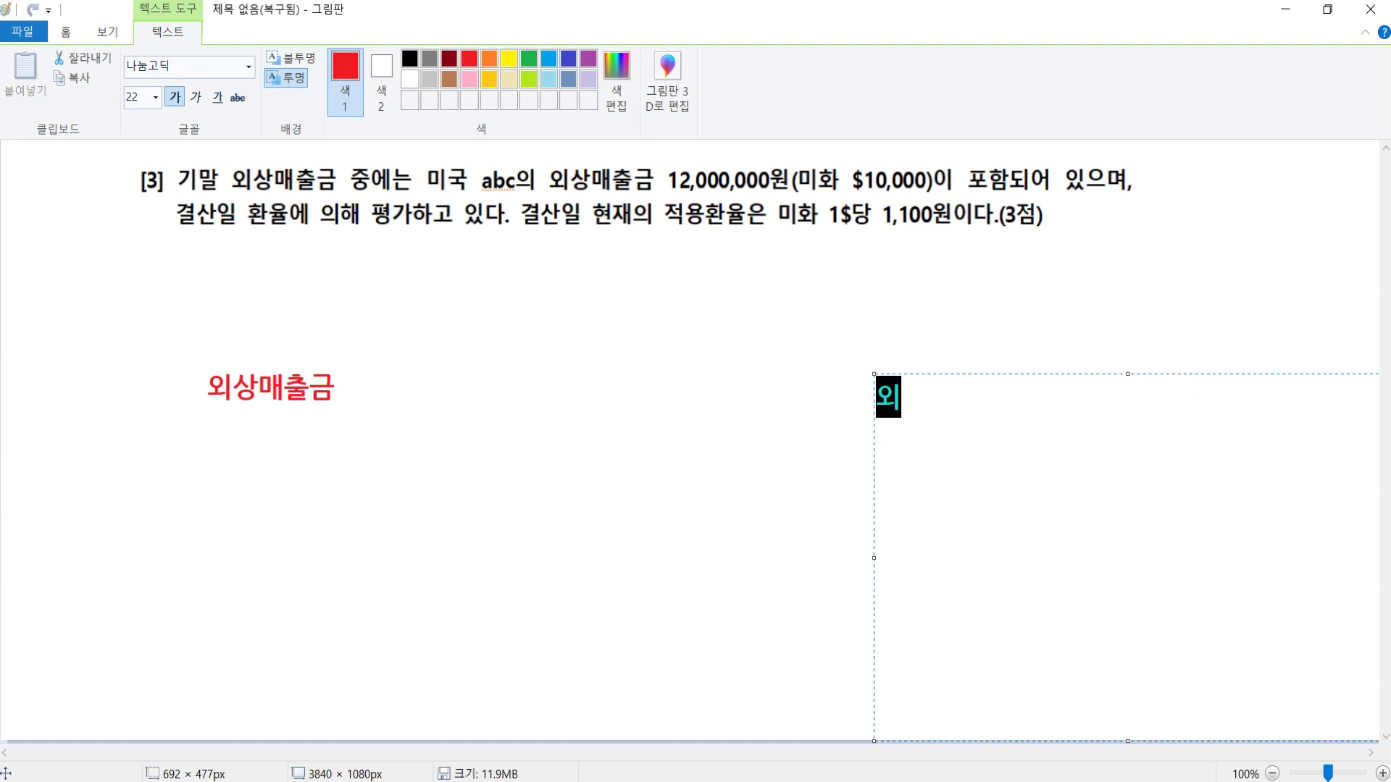
type("화")
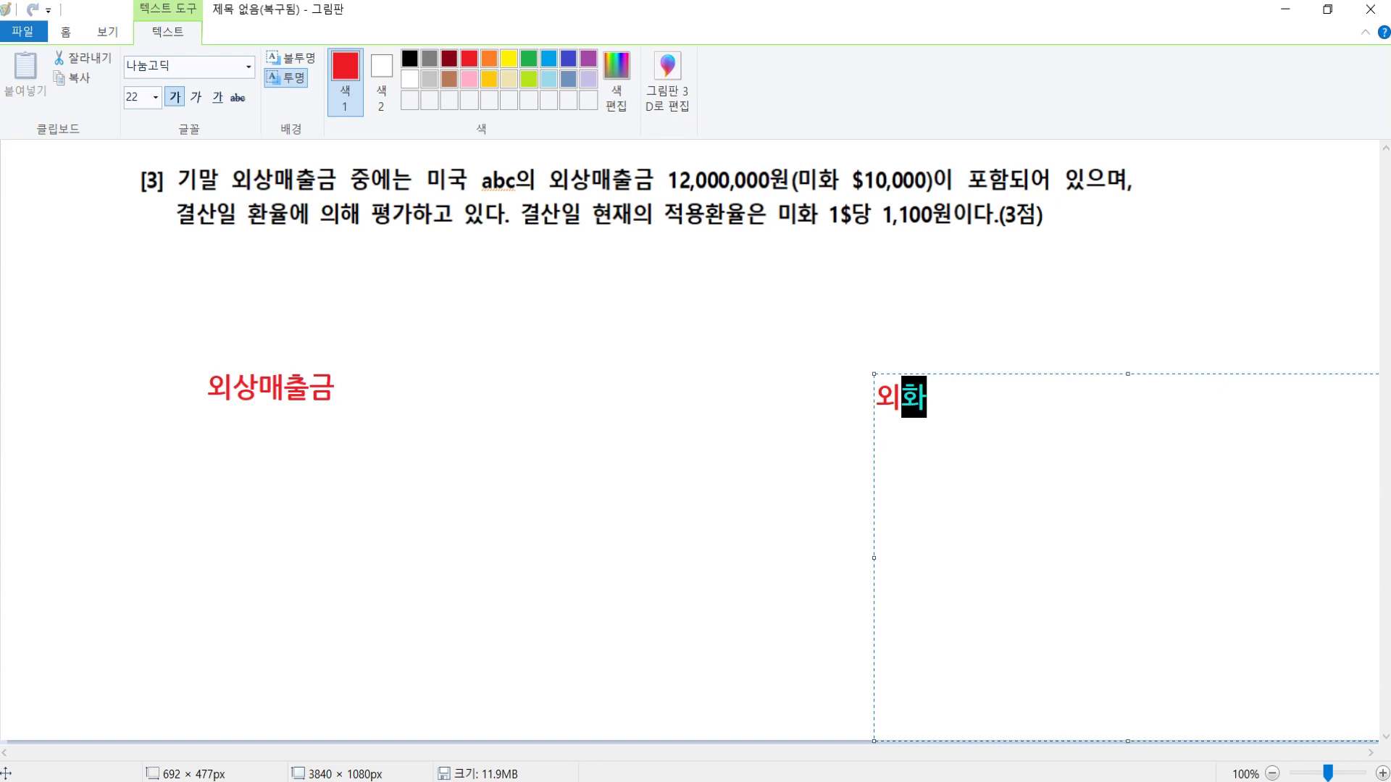
type("의 평가")
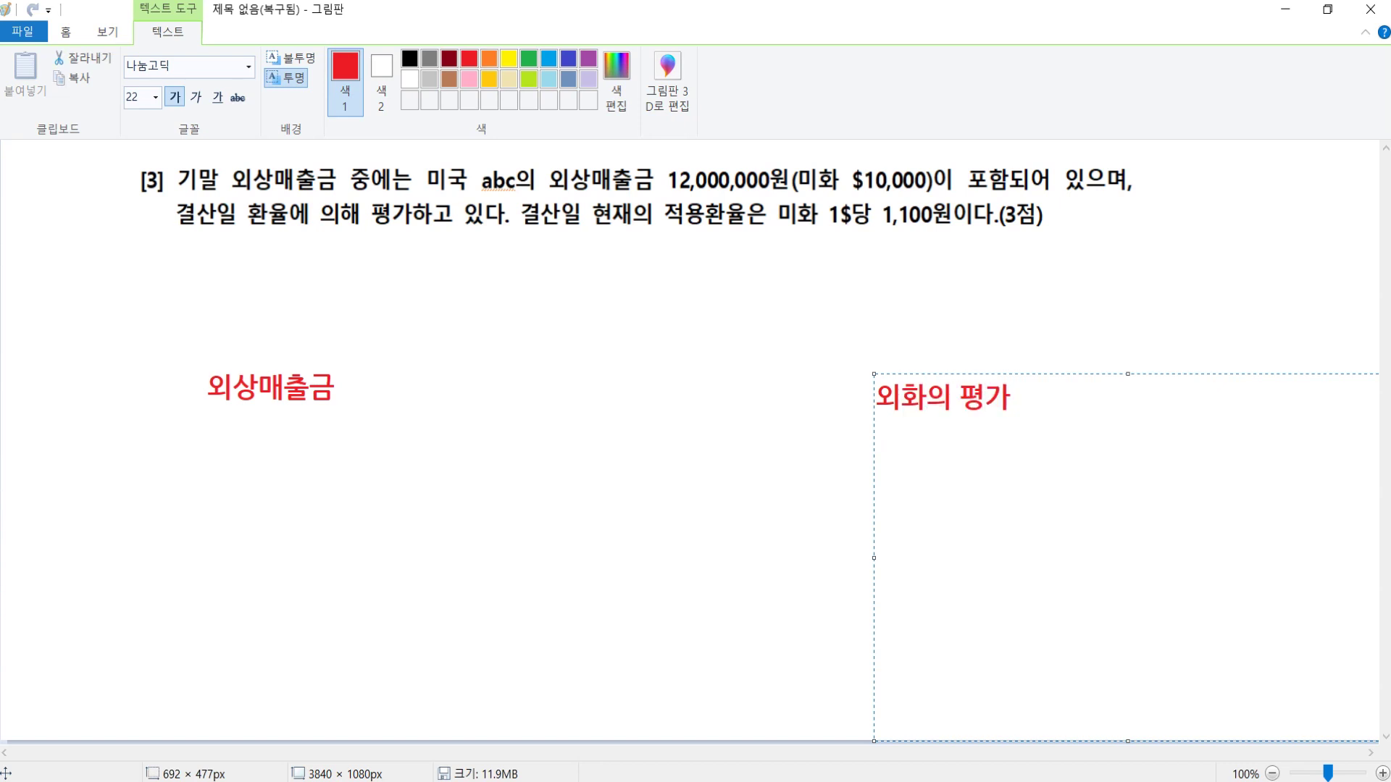
left_click(605, 444)
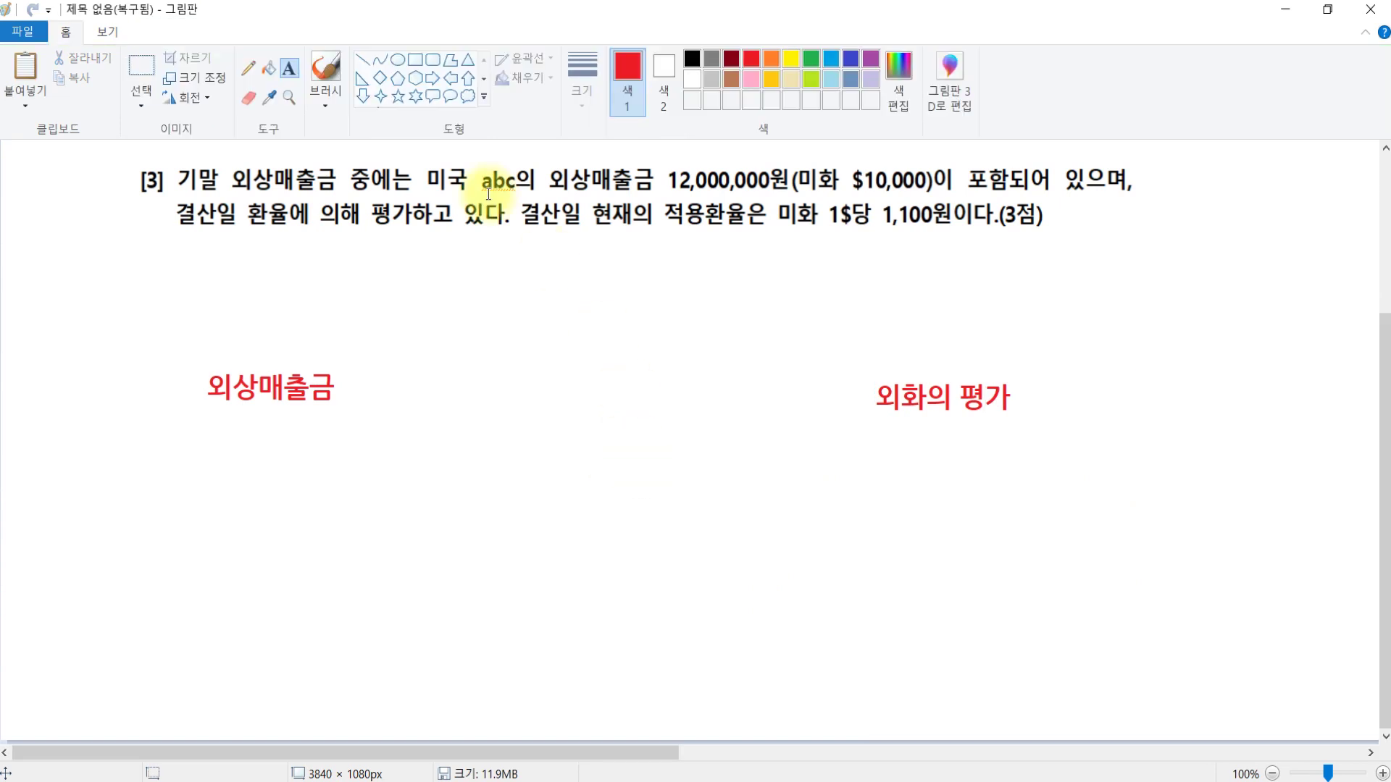
left_click(360, 58)
left_click_drag(863, 417, 1072, 417)
Beneath the 외화의 평가 heading, write two red lines: 수익 : 외화환산이익 and 비용 : 외화환산손실.
left_click(288, 69)
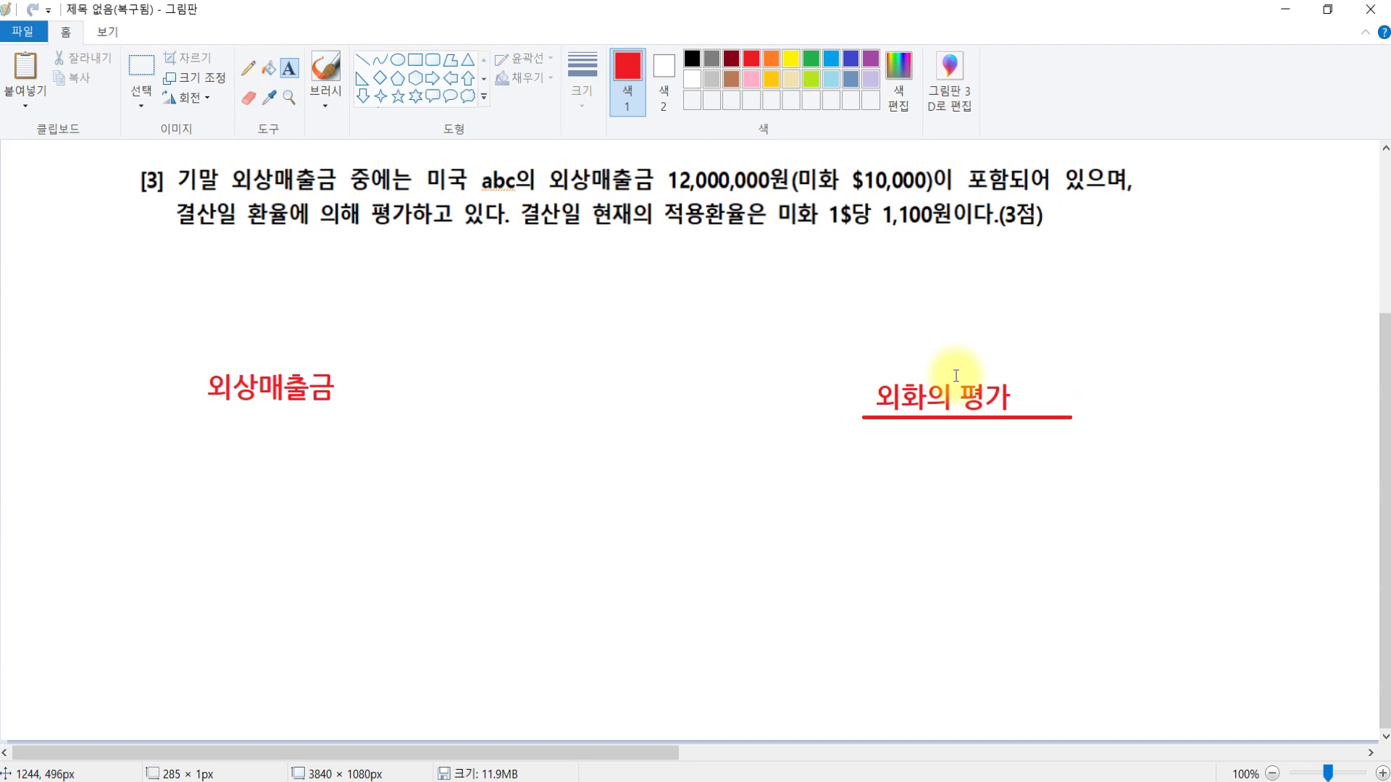
left_click_drag(865, 435, 1377, 536)
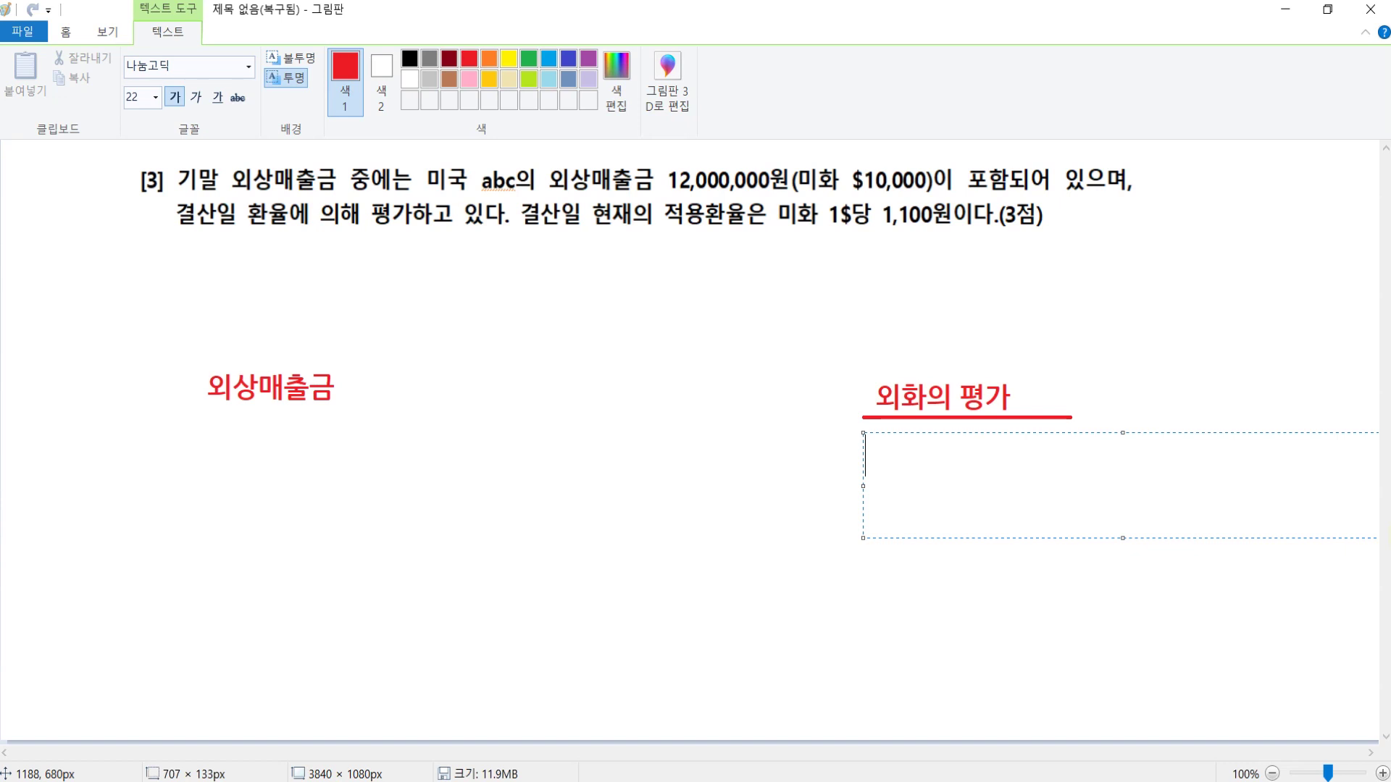
type("수익 : 외화환산이익")
key("Return")
type("비용")
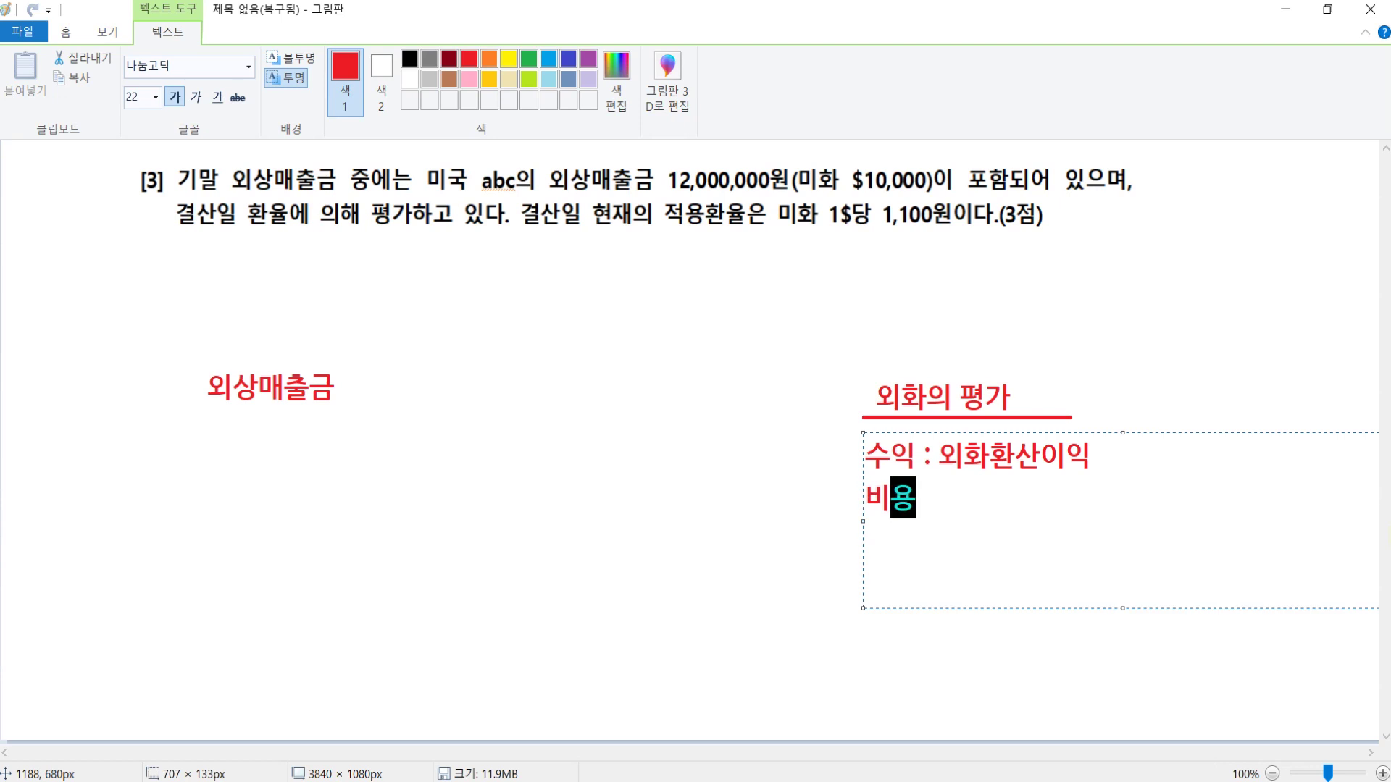
type(" : 오외화환산손시")
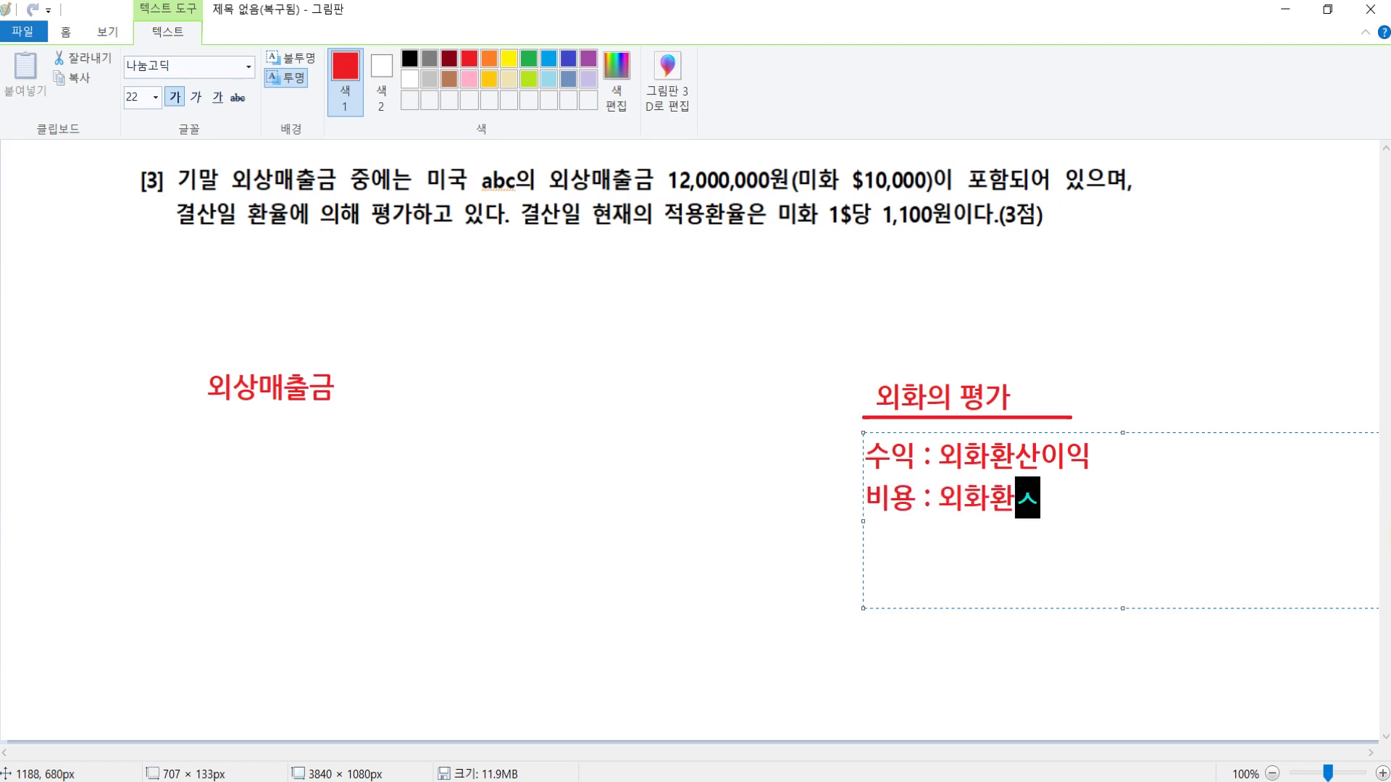
type("실")
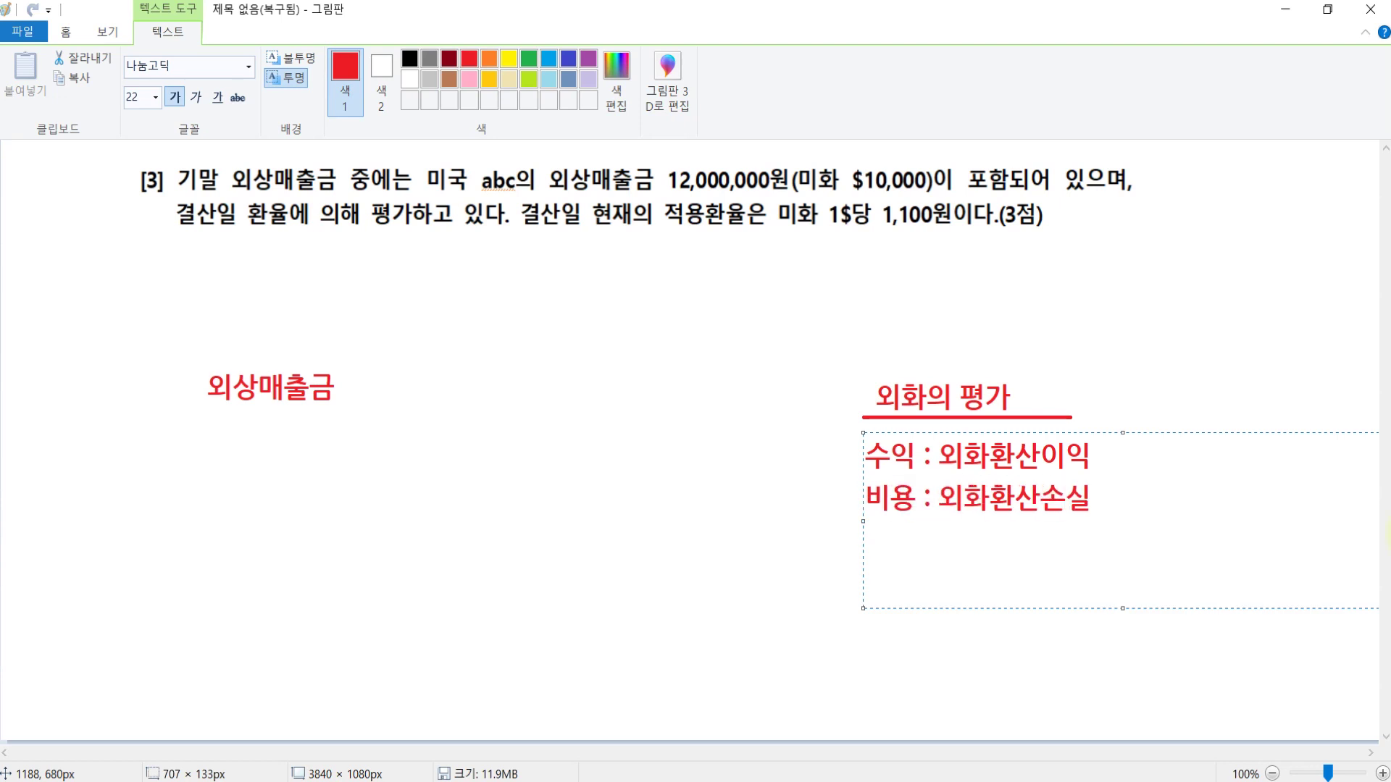
left_click(1183, 324)
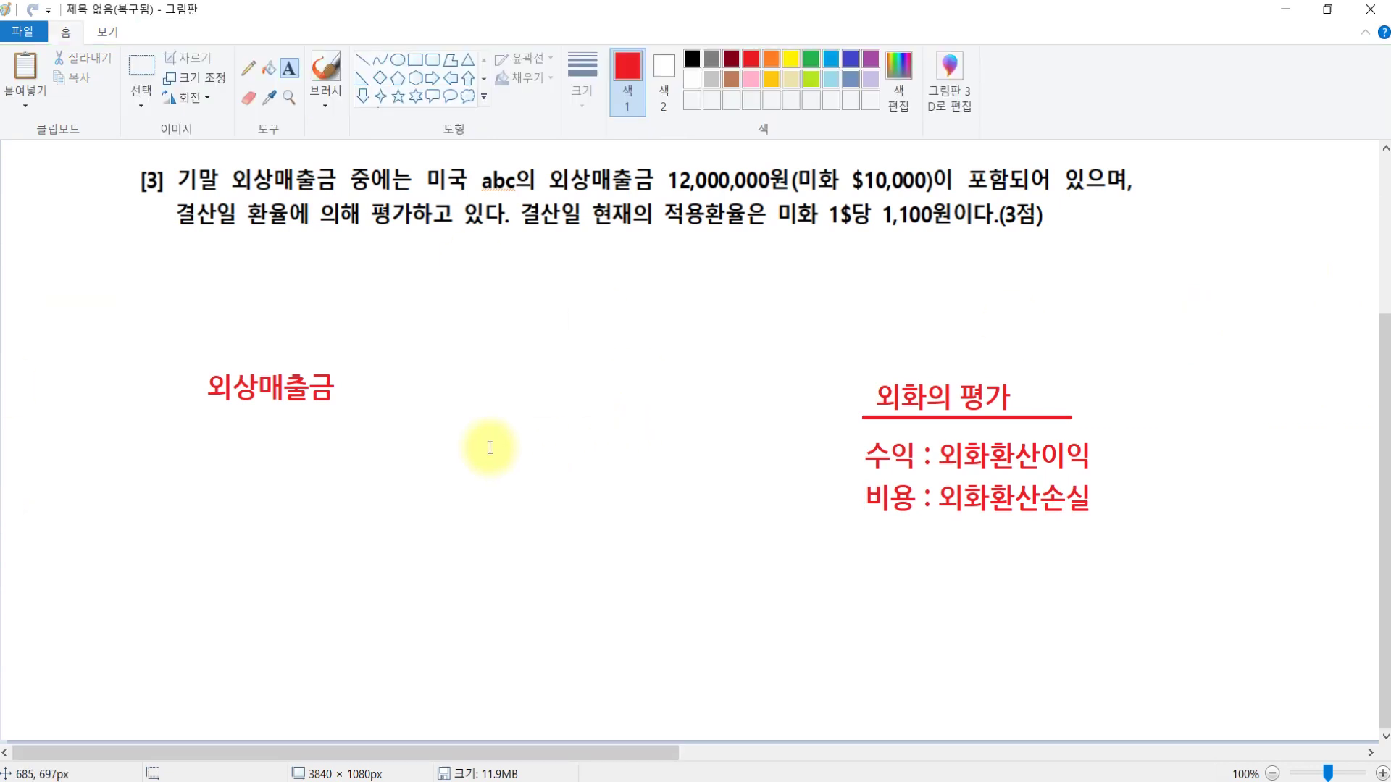
Add the red text "= 받을꺼" directly after 외상매출금.
left_click_drag(344, 370, 665, 415)
type("= 받을꺼")
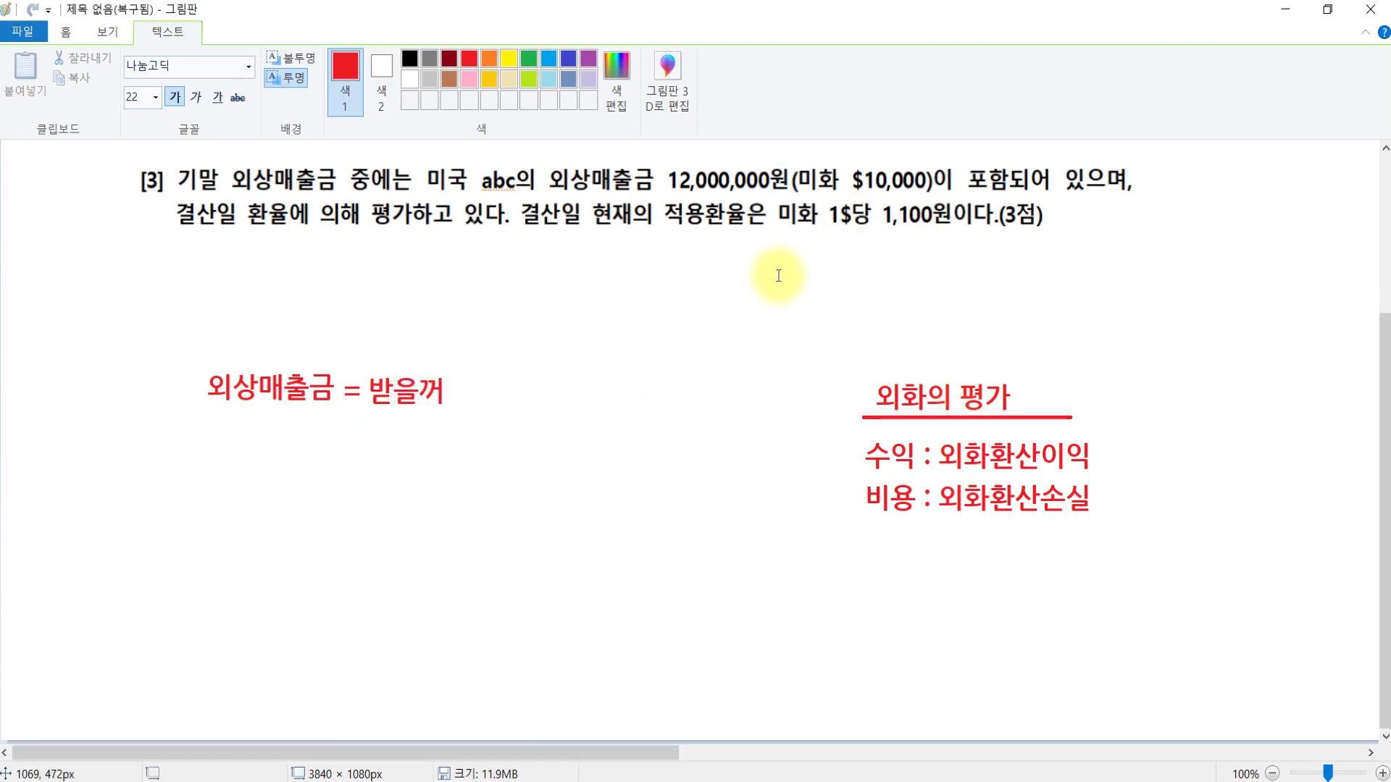
left_click(616, 210)
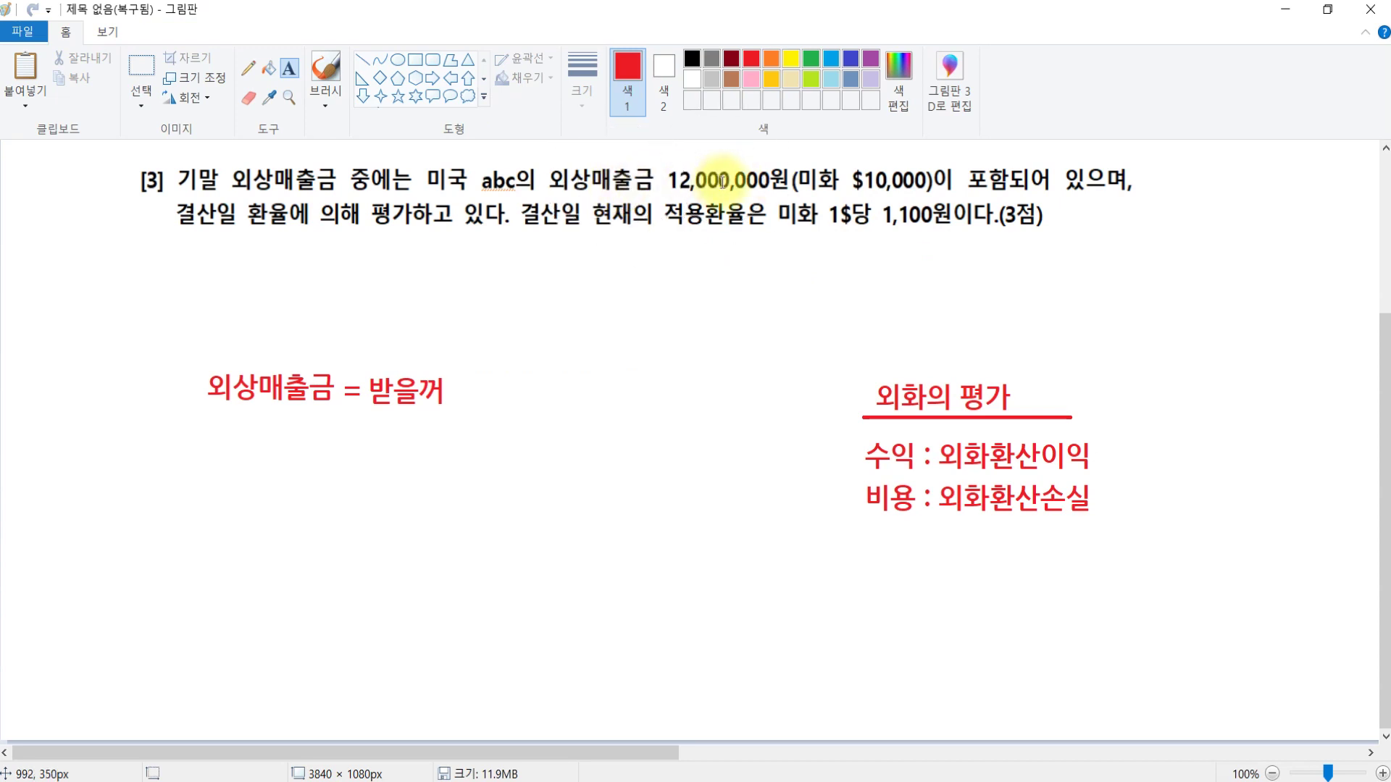
Below 외상매출금, write a red 장부 : line with 12,000,000 spaced out at its far end.
left_click_drag(163, 439, 669, 579)
type("장부 :                                              12,000,")
key("BackSpace")
key("BackSpace")
type("000")
key("Return")
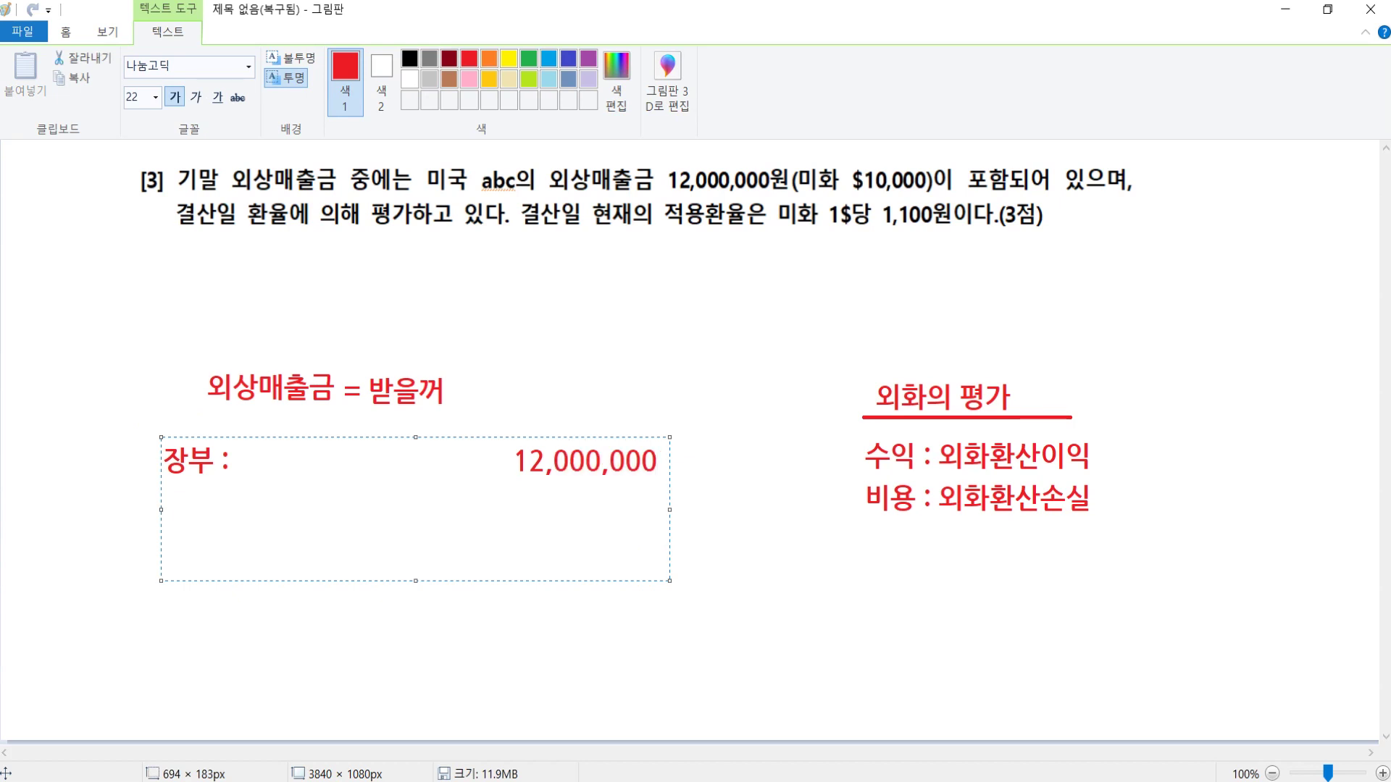
Beneath the 장부 : line, write the red text "평가 : $10,000*1,100 = 11,000,000".
type("평가 :")
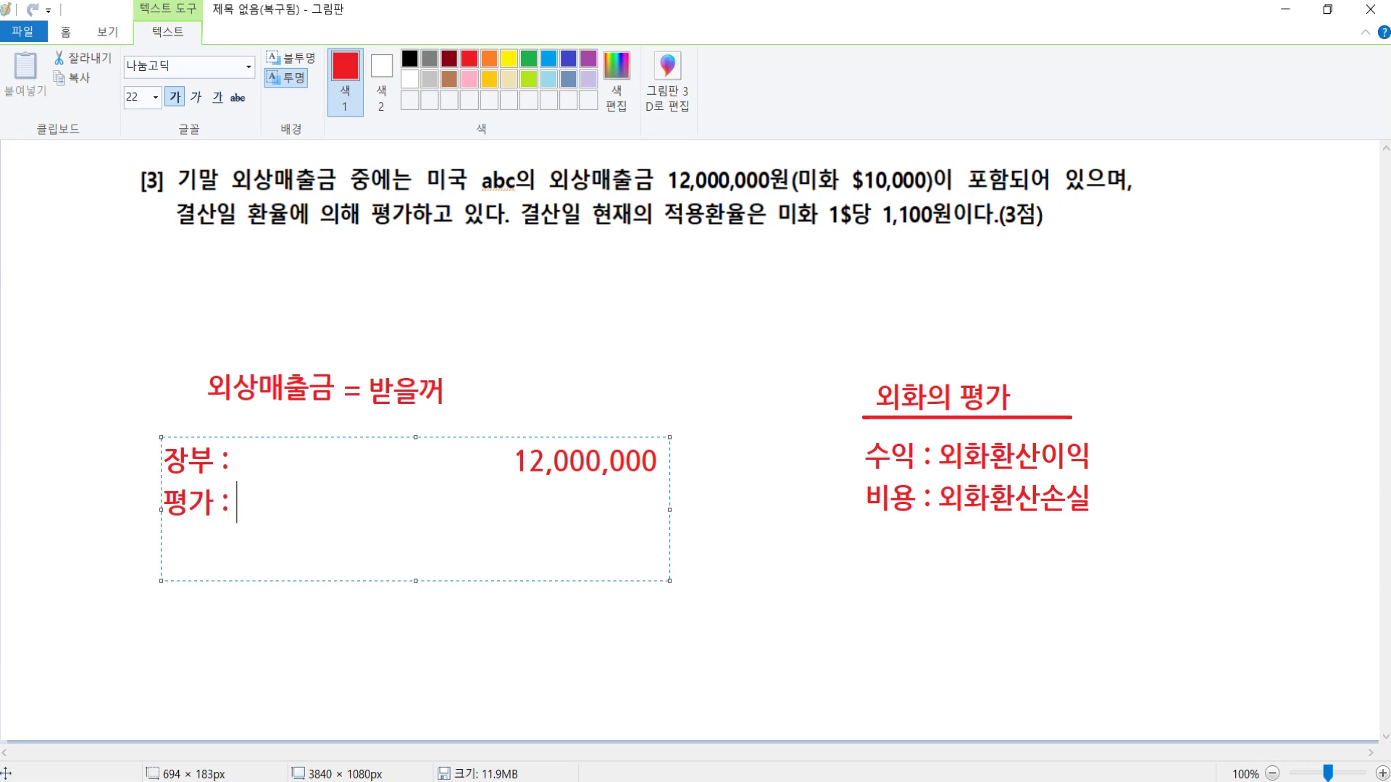
type(" $")
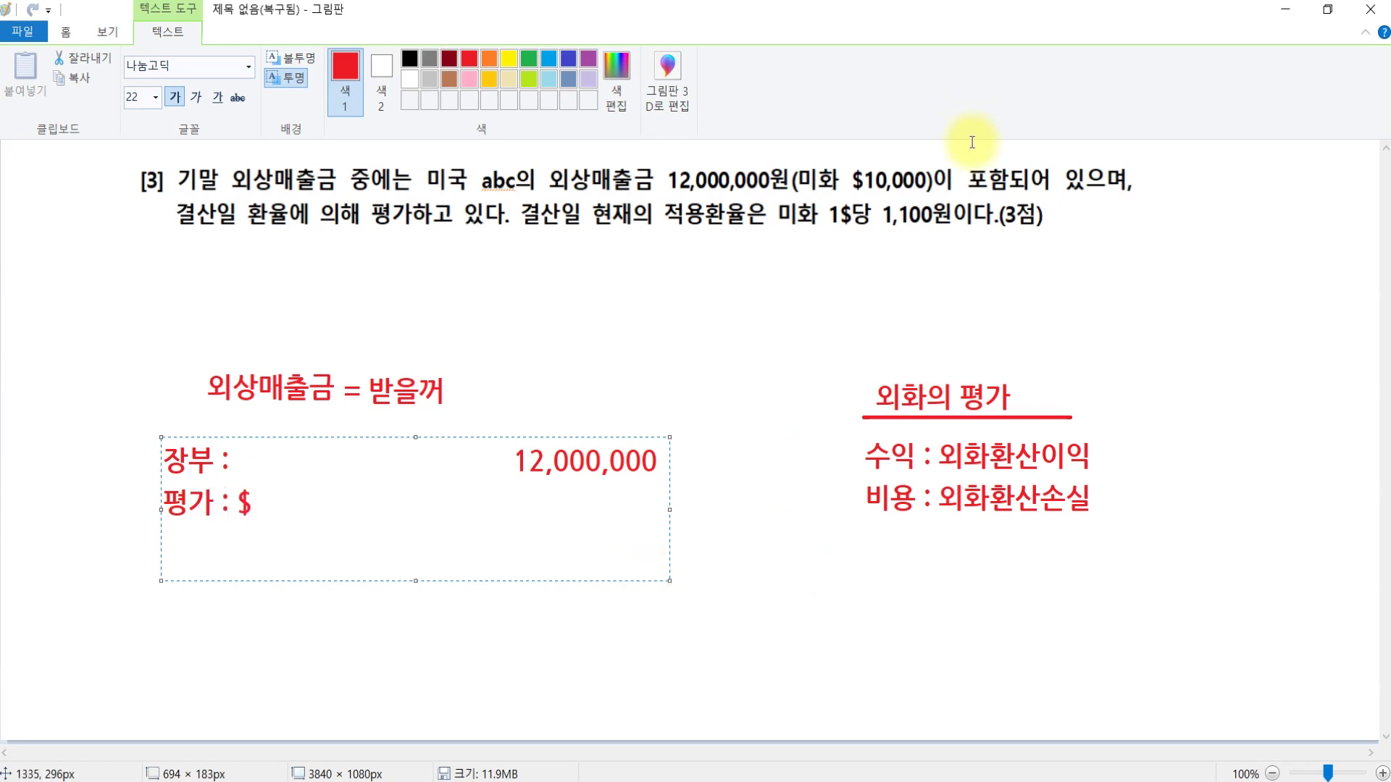
type("10,000")
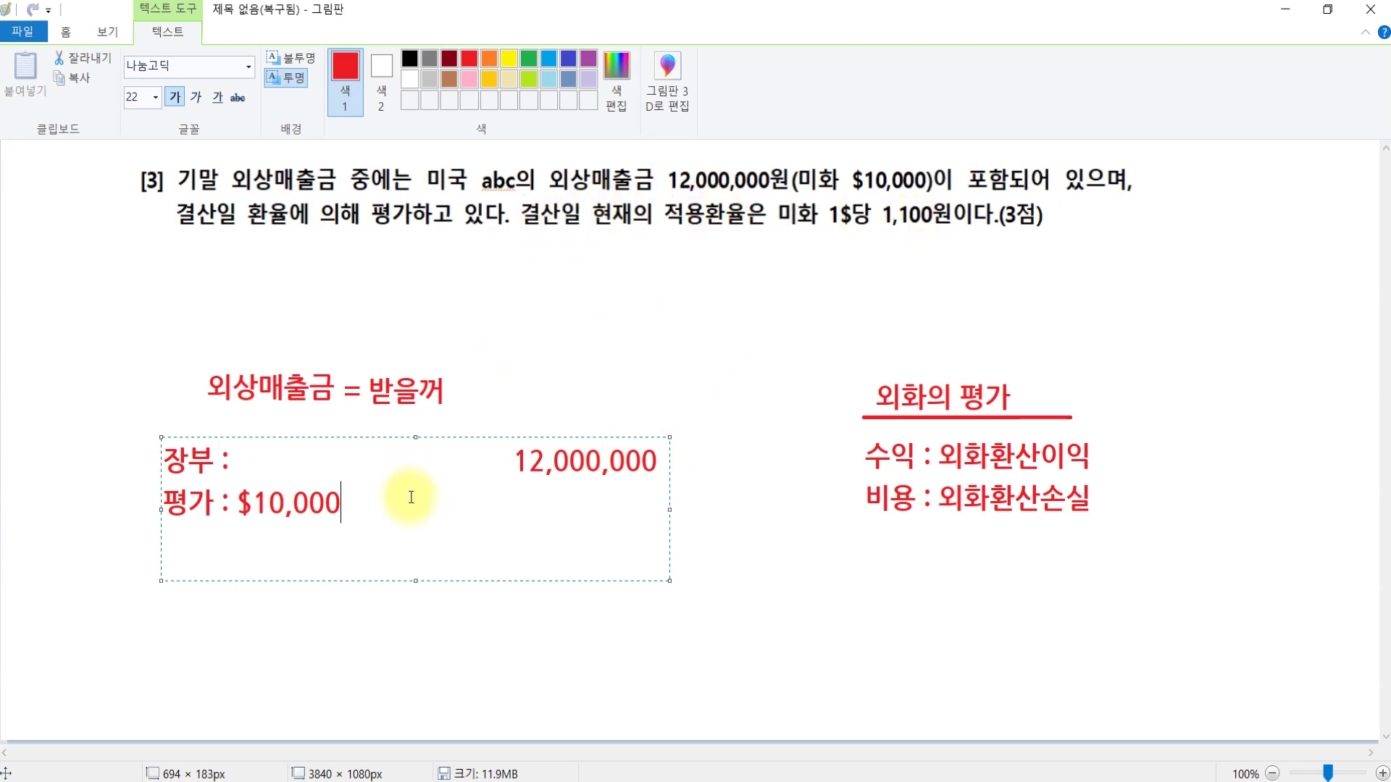
type("*1,100 =")
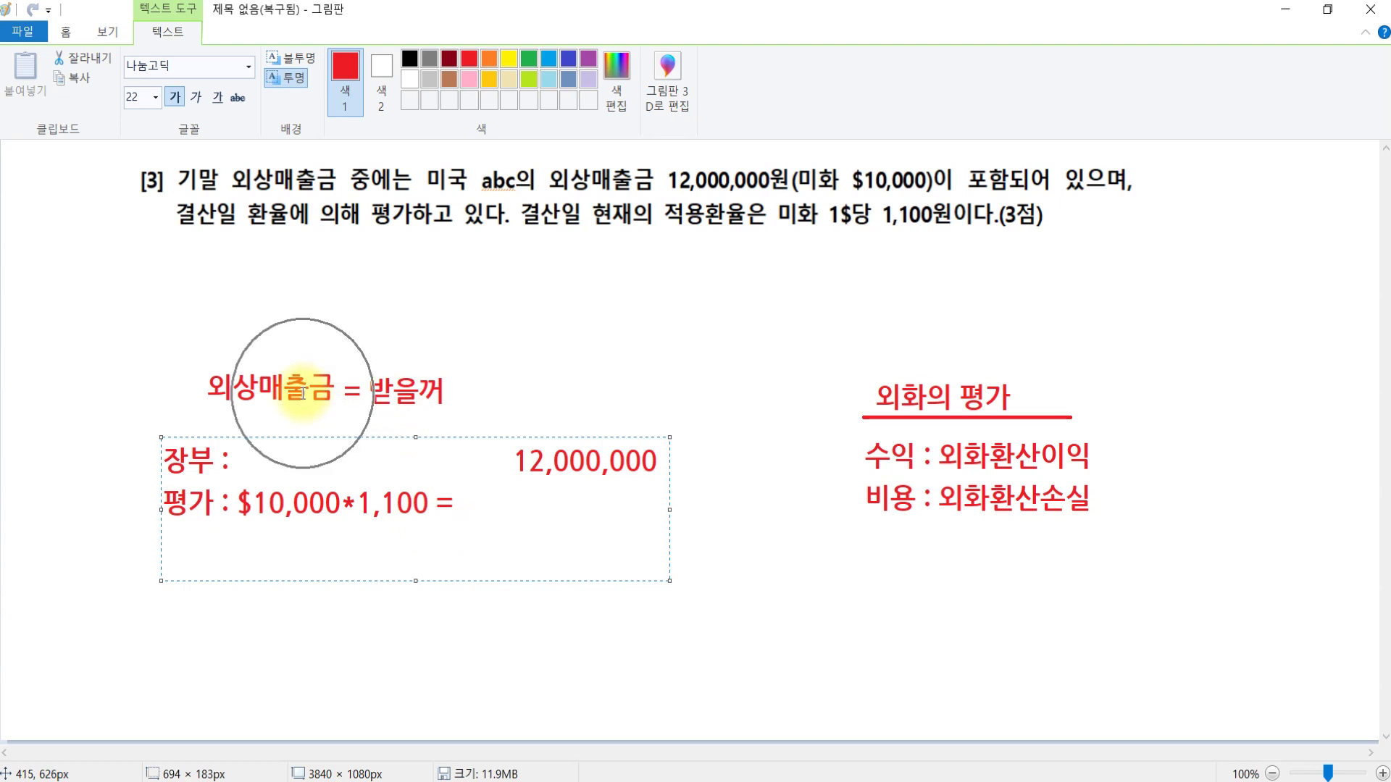
type("1,1")
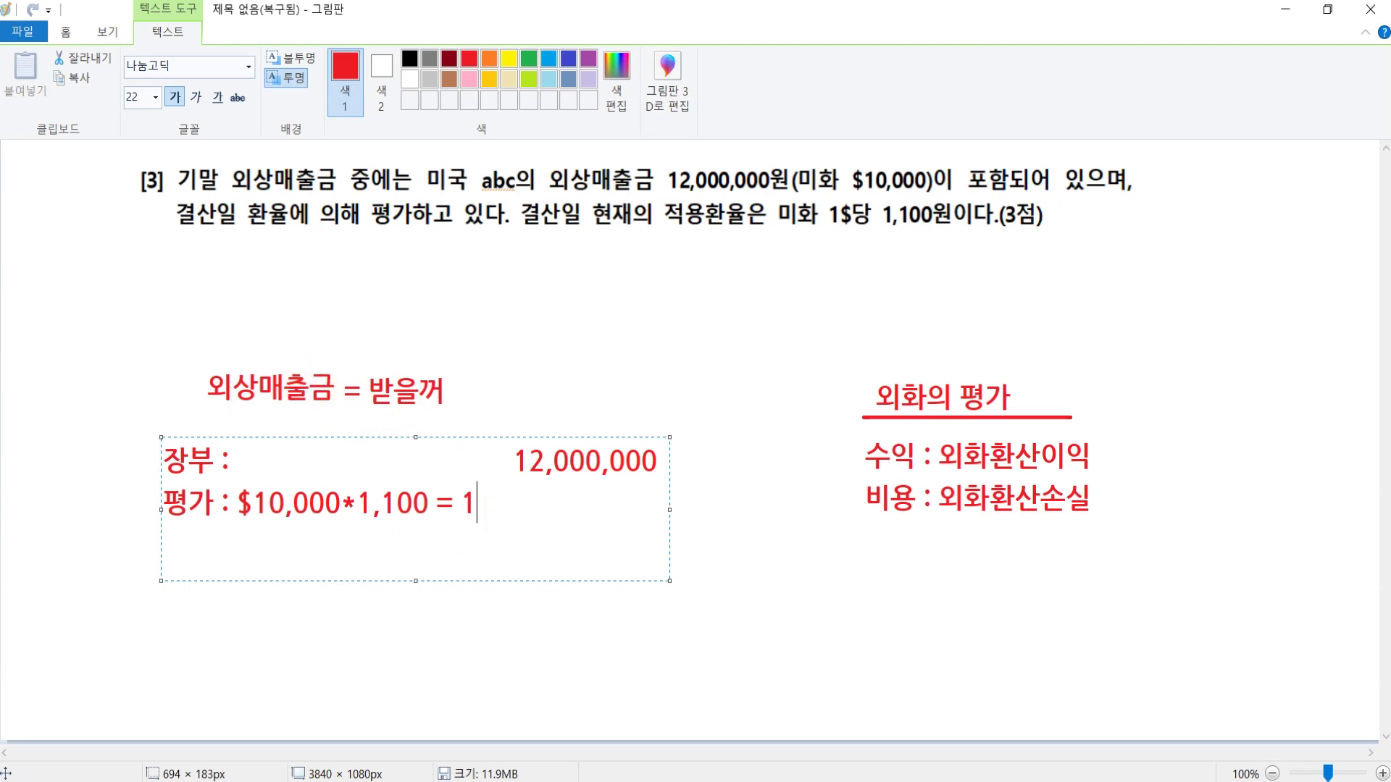
key("BackSpace")
key("BackSpace")
type("1,000,000")
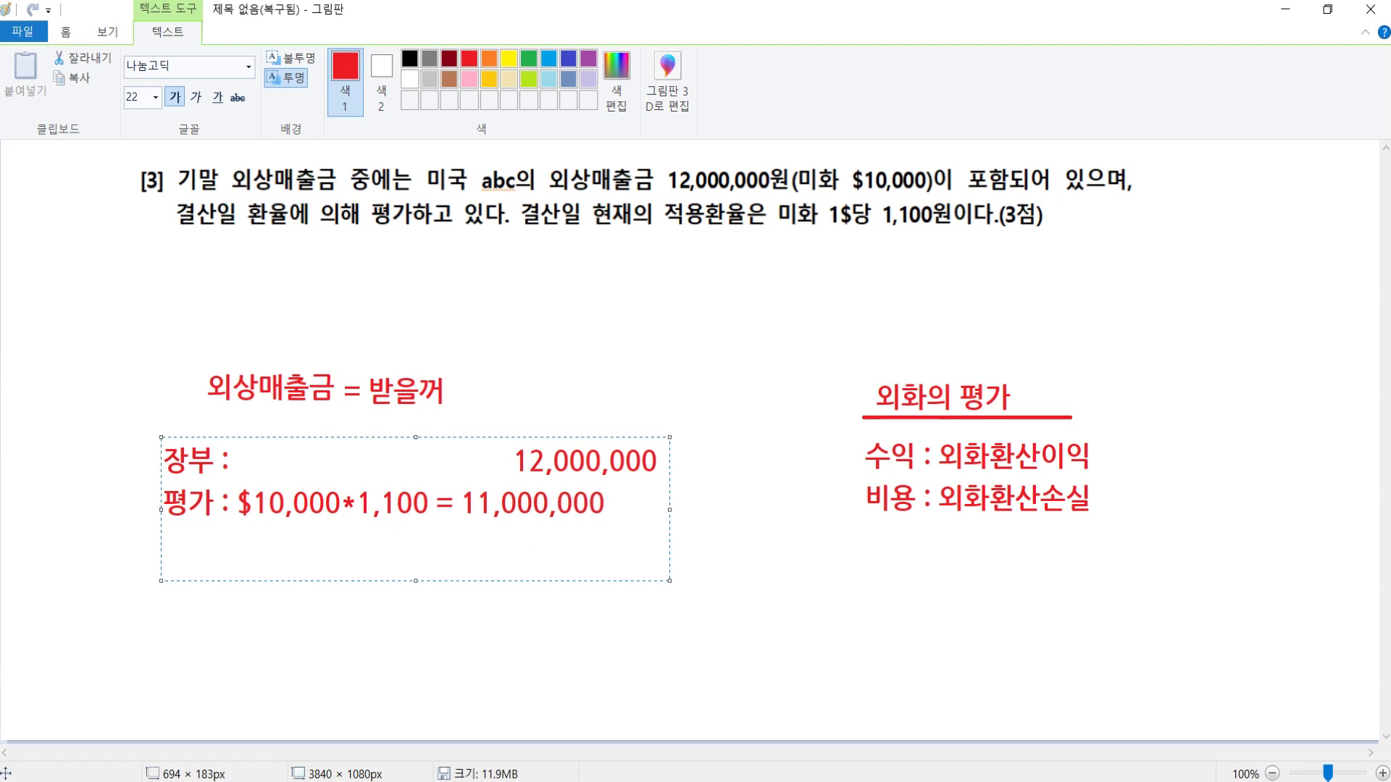
Reduce the spaces in the 장부 line so 12,000,000 lines up directly above 11,000,000, and finish the text.
left_click(511, 462)
key("BackSpace")
key("BackSpace")
key("BackSpace")
key("BackSpace")
key("BackSpace")
key("BackSpace")
key("BackSpace")
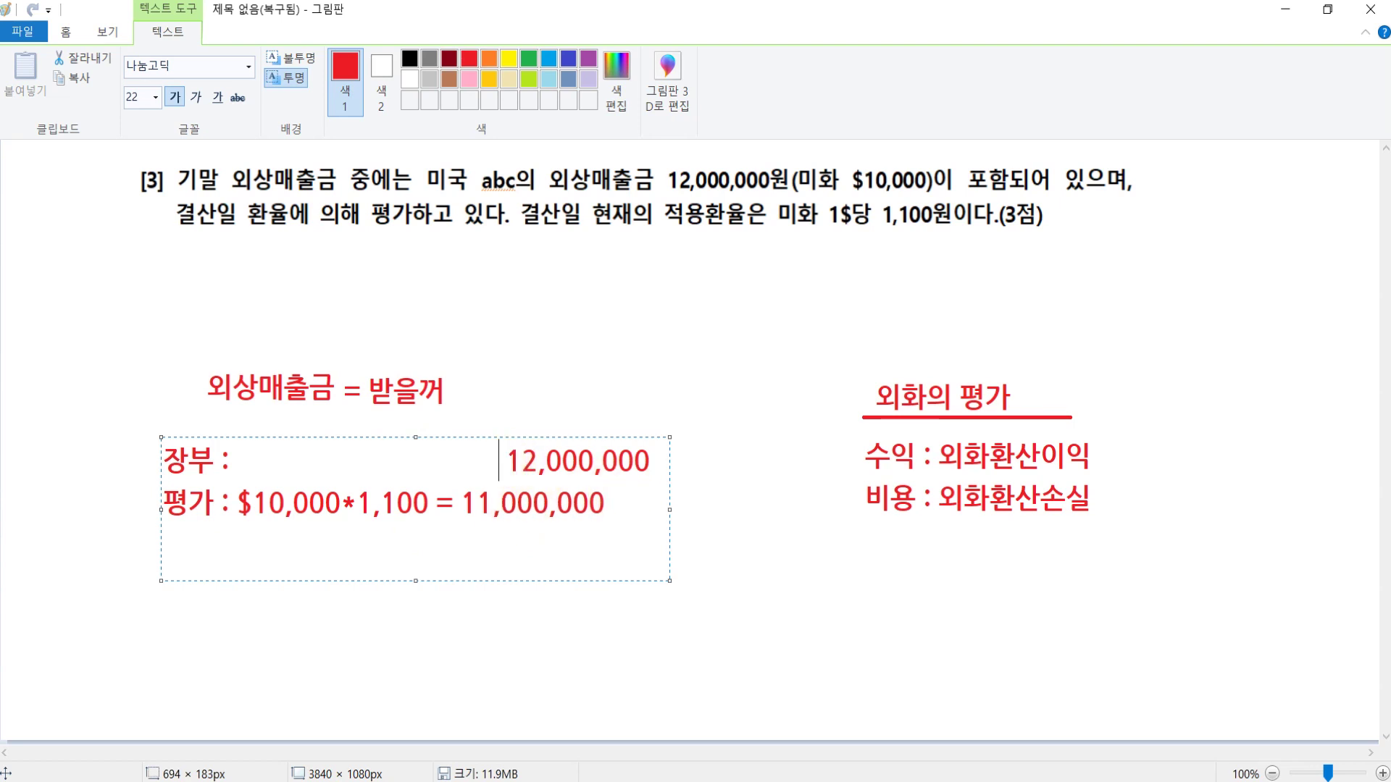
left_click(739, 568)
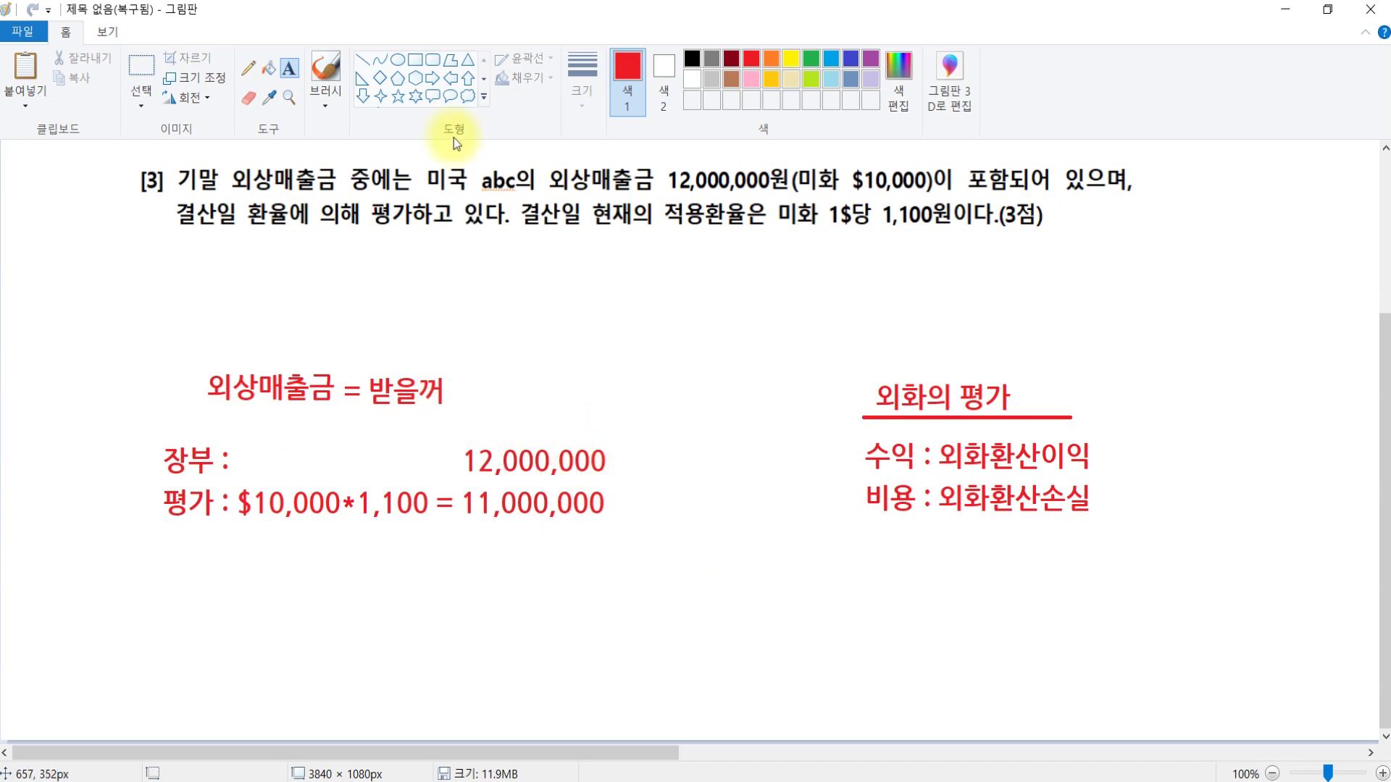
With the red brush, underline the 11,000,000 amount and draw a check mark beside 외화환산손실.
left_click(326, 69)
mouse_move(451, 525)
left_mouse_down()
mouse_move(645, 536)
mouse_move(467, 539)
mouse_move(677, 539)
left_mouse_up()
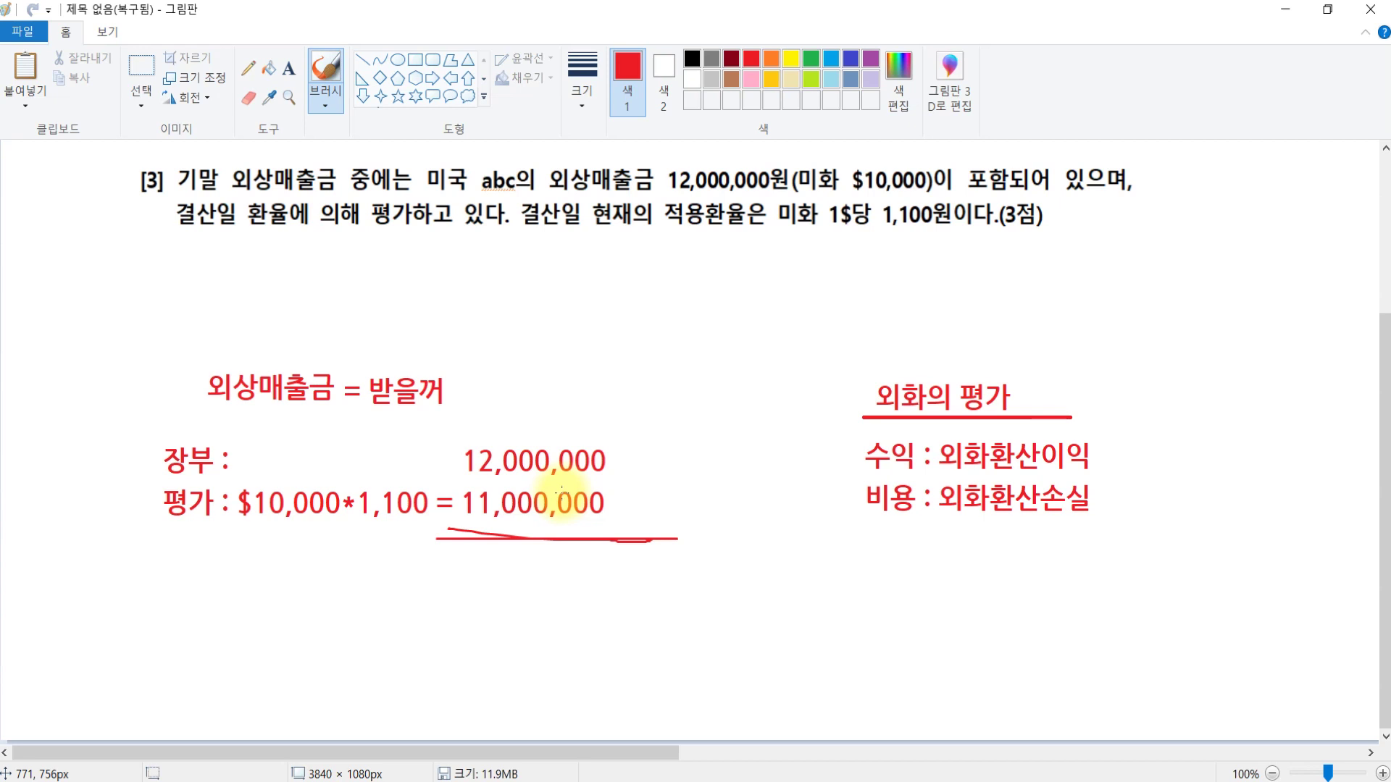
mouse_move(1110, 482)
left_mouse_down()
mouse_move(1125, 505)
mouse_move(1163, 465)
left_mouse_up()
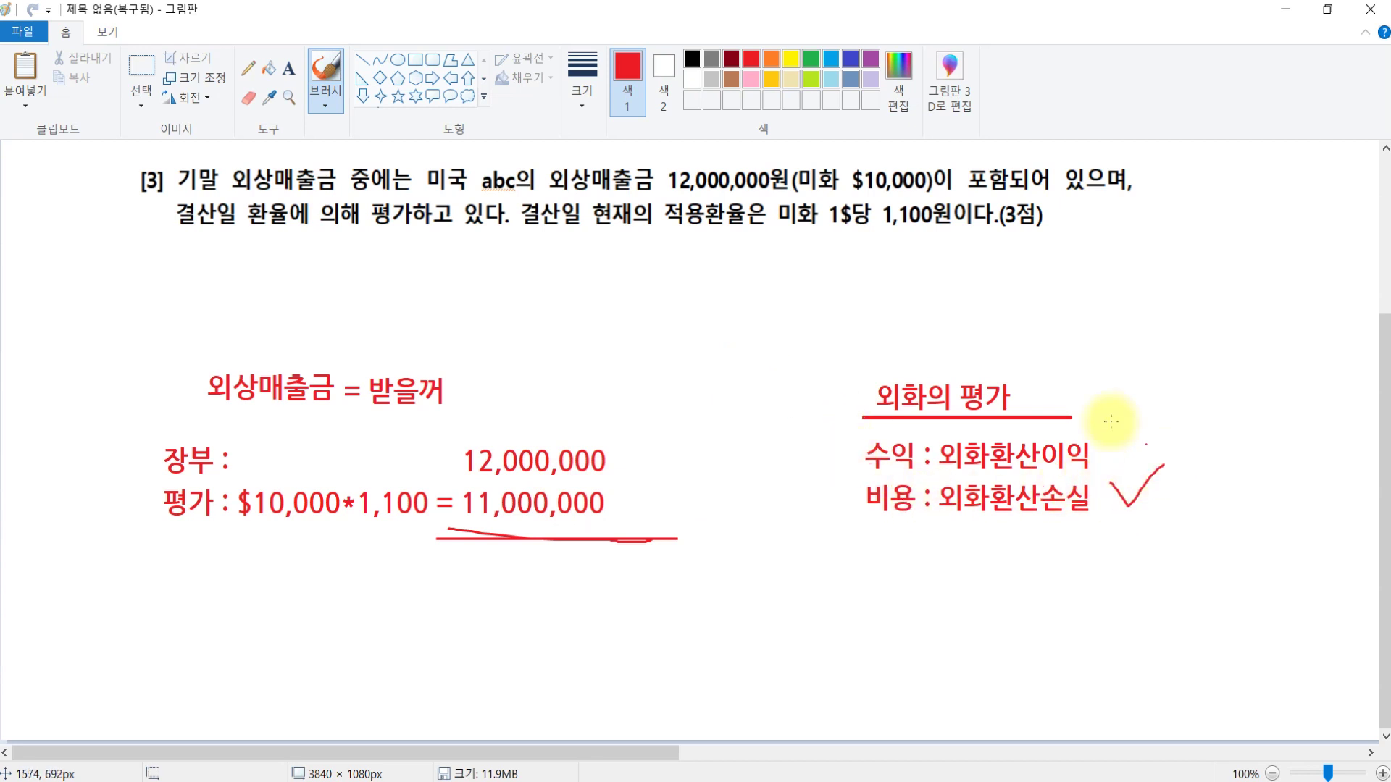
Add a text line directly beneath question [3] reading 외화환산손실 and colour it indigo blue.
left_click(290, 71)
left_click_drag(221, 247, 1096, 282)
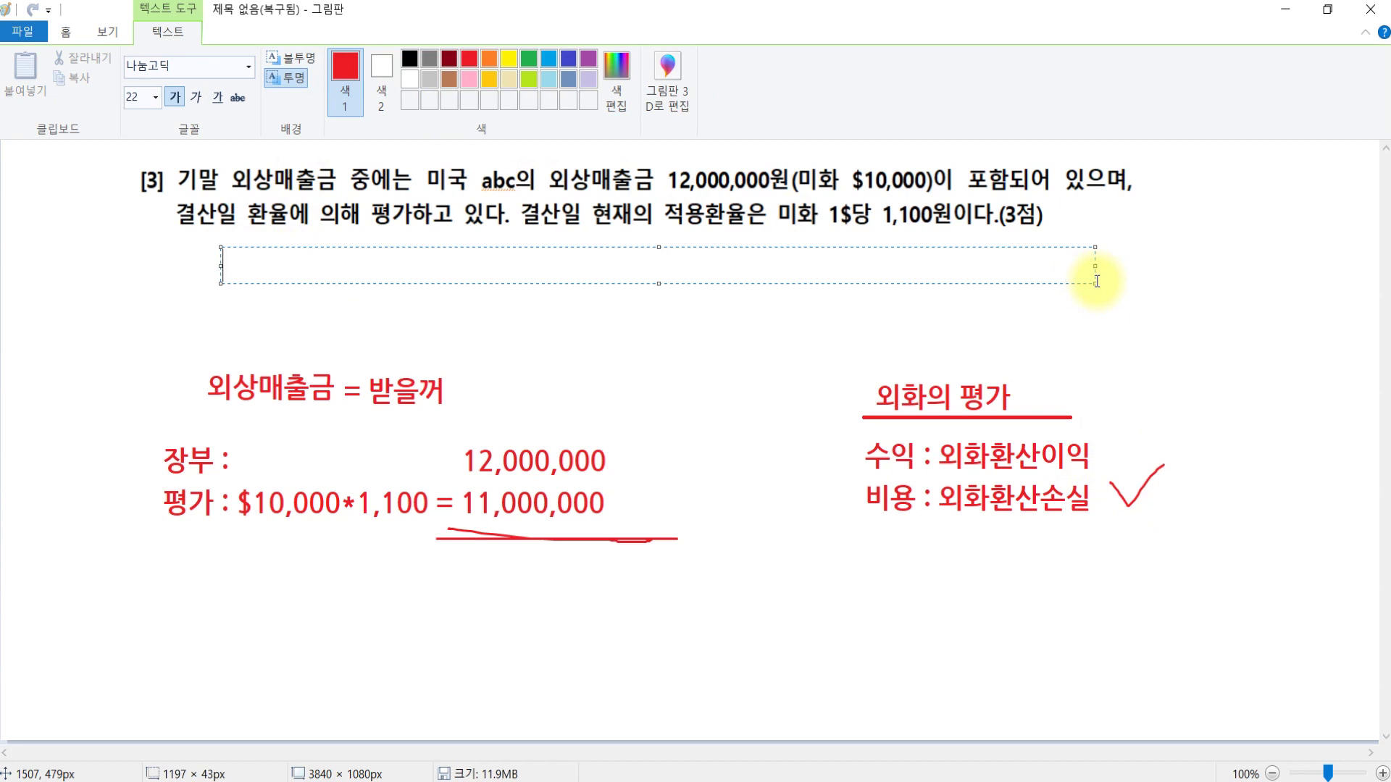
type("외화")
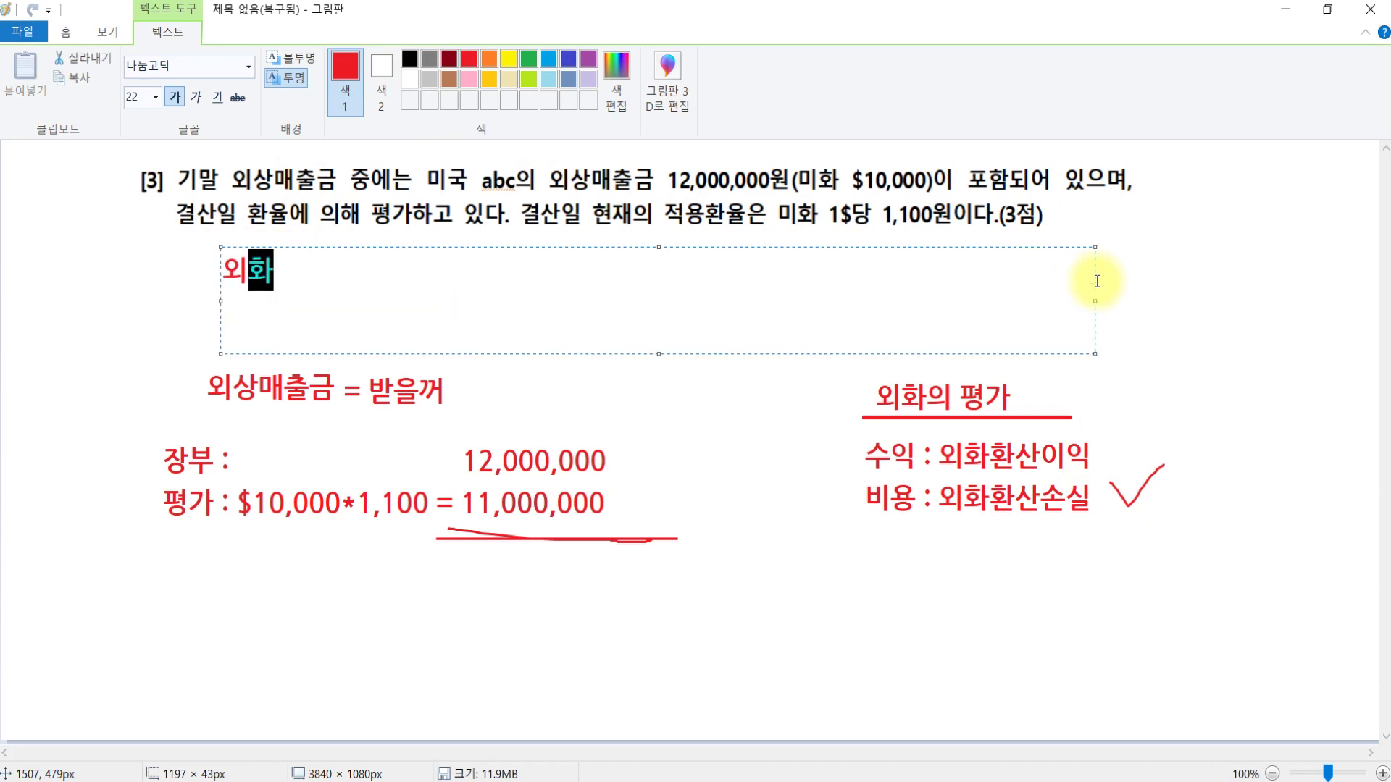
type("환산손실")
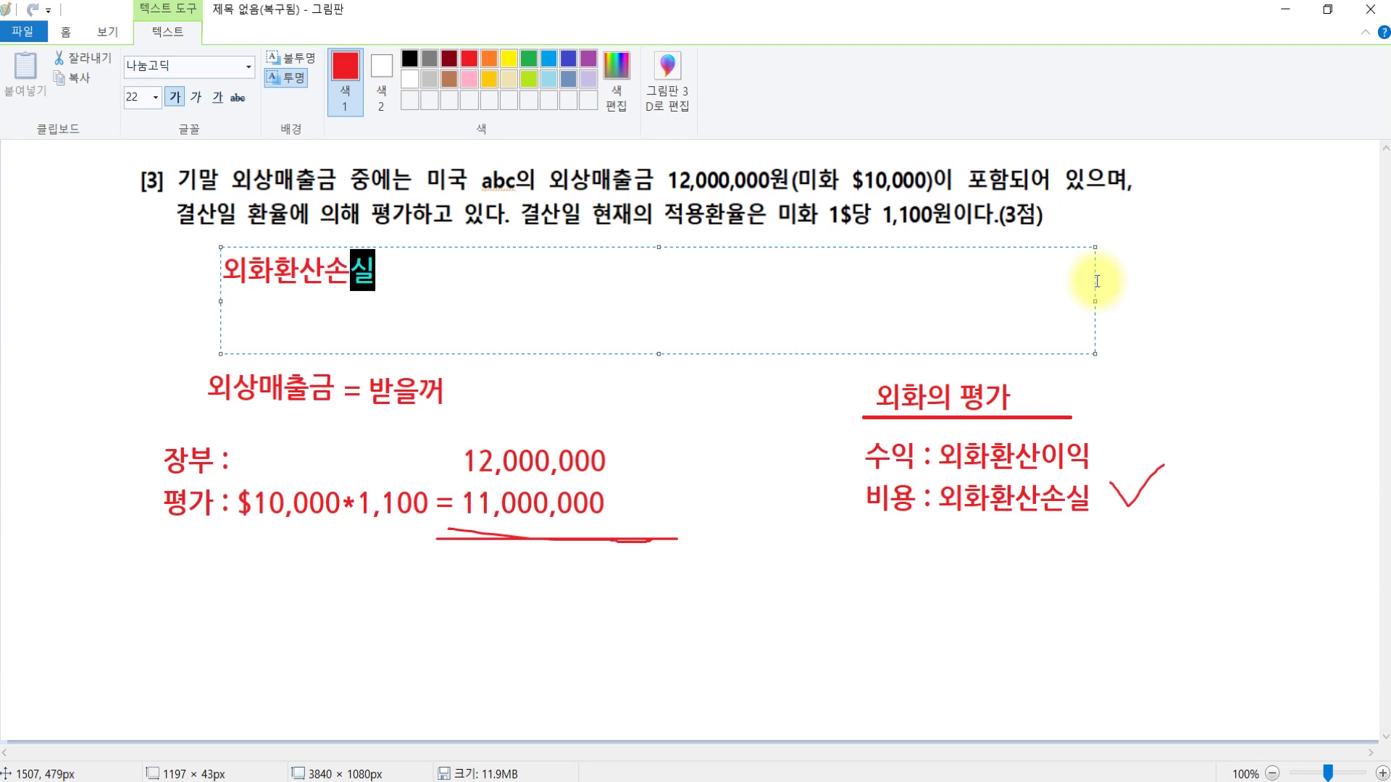
key("ctrl+a")
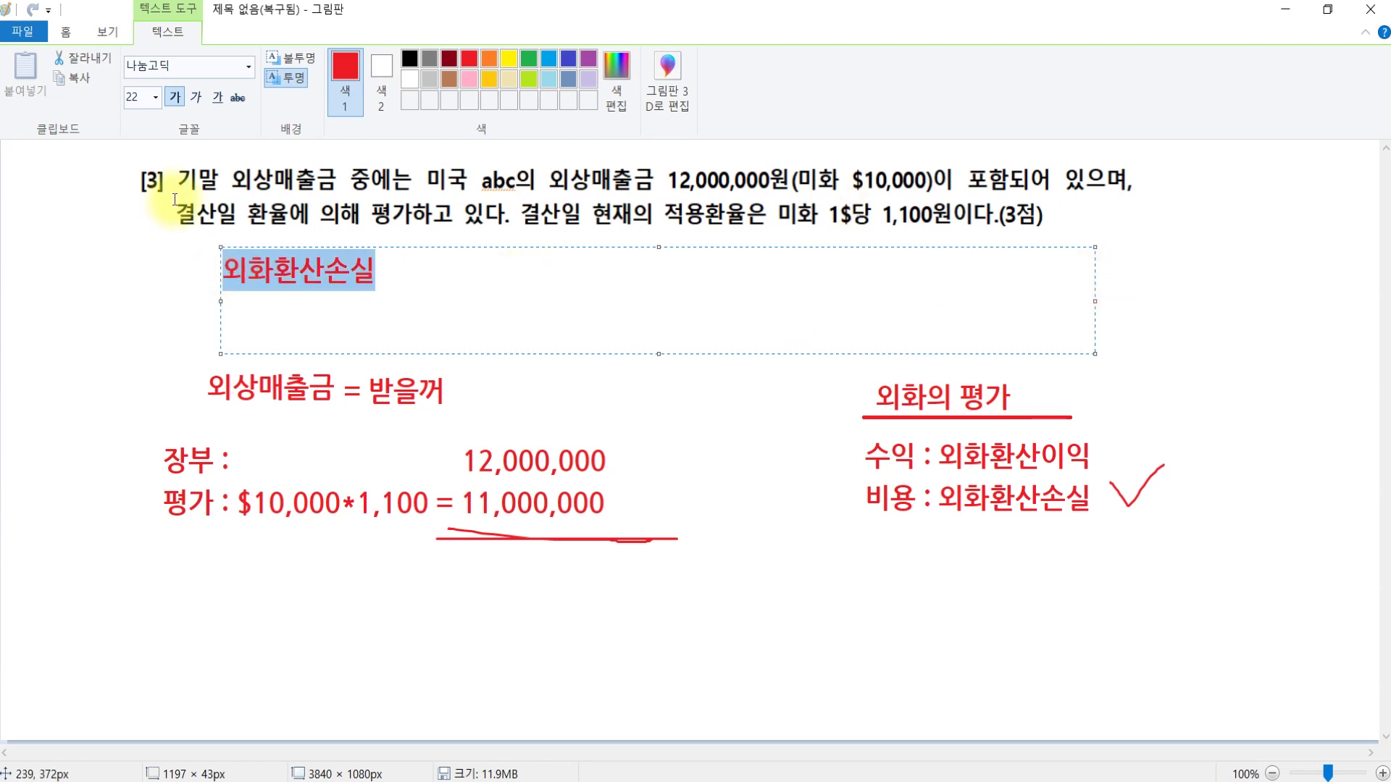
left_click(571, 63)
left_click(696, 262)
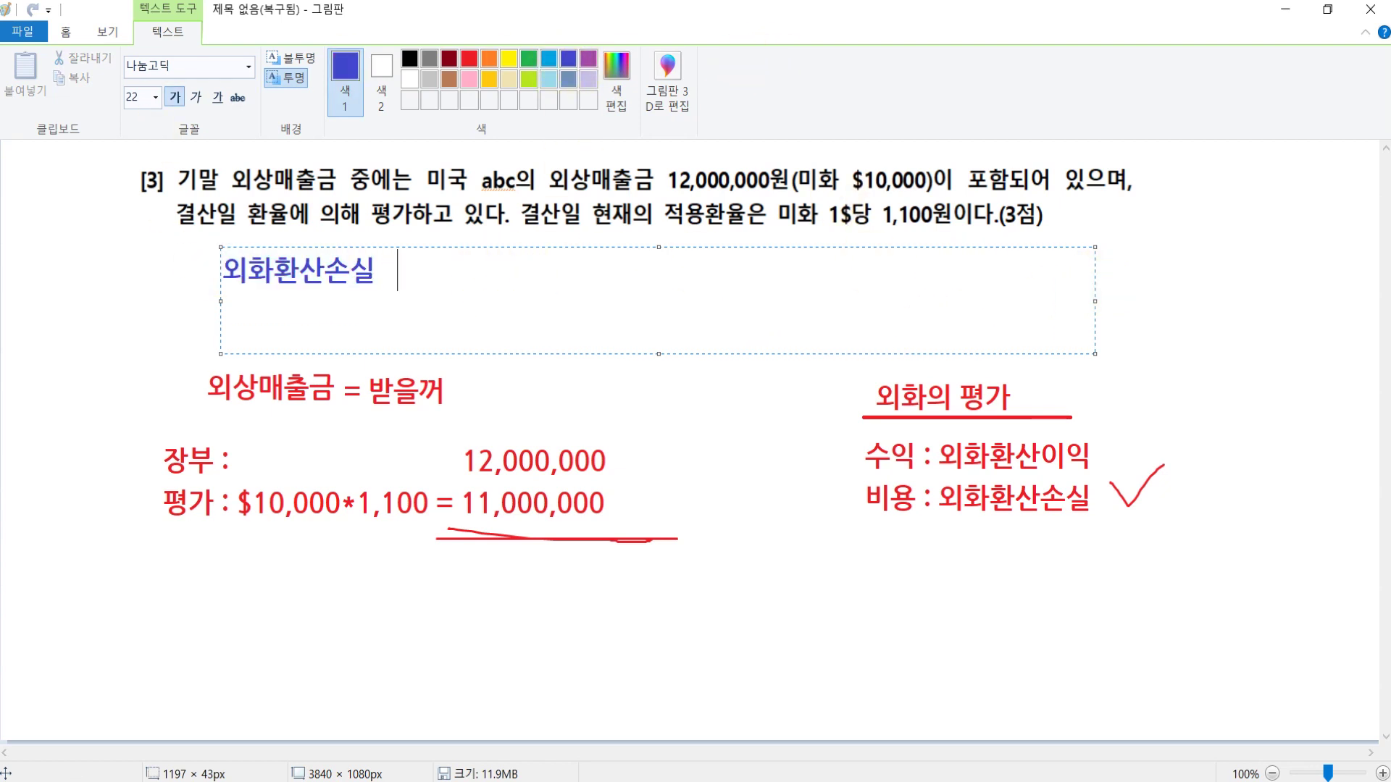
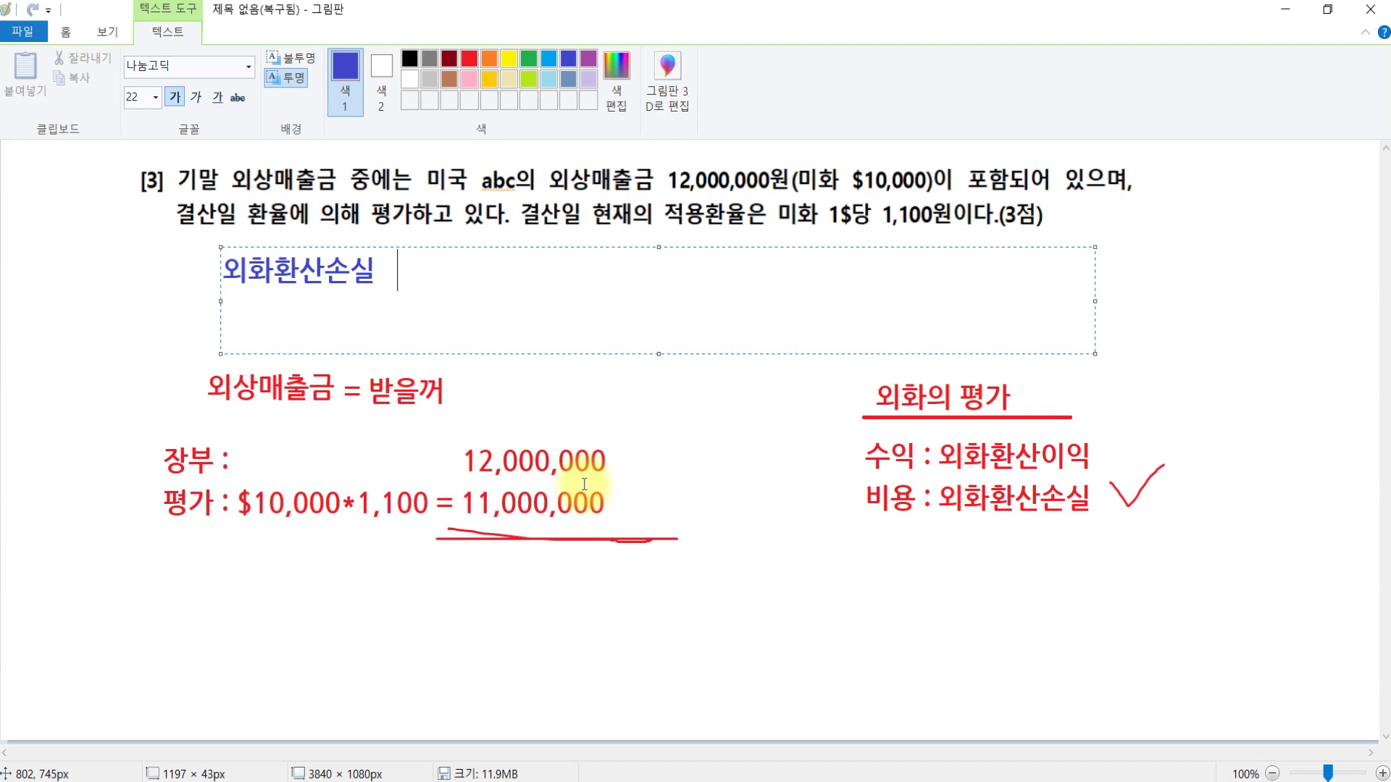
Complete the blue journal entry after 외화환산손실 with "1,000,000 / 외상매출금 1,000,000".
type("1,000,00")
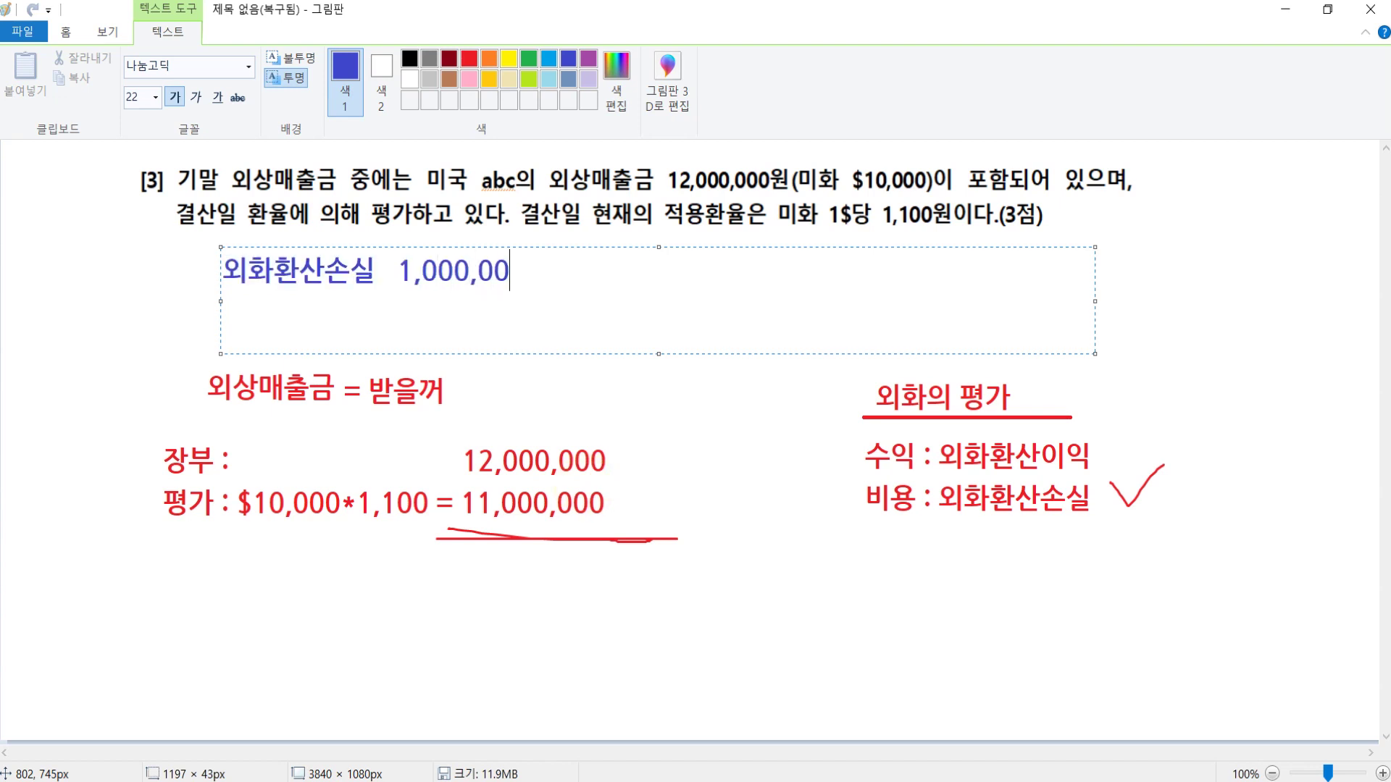
type("0 /")
type("외")
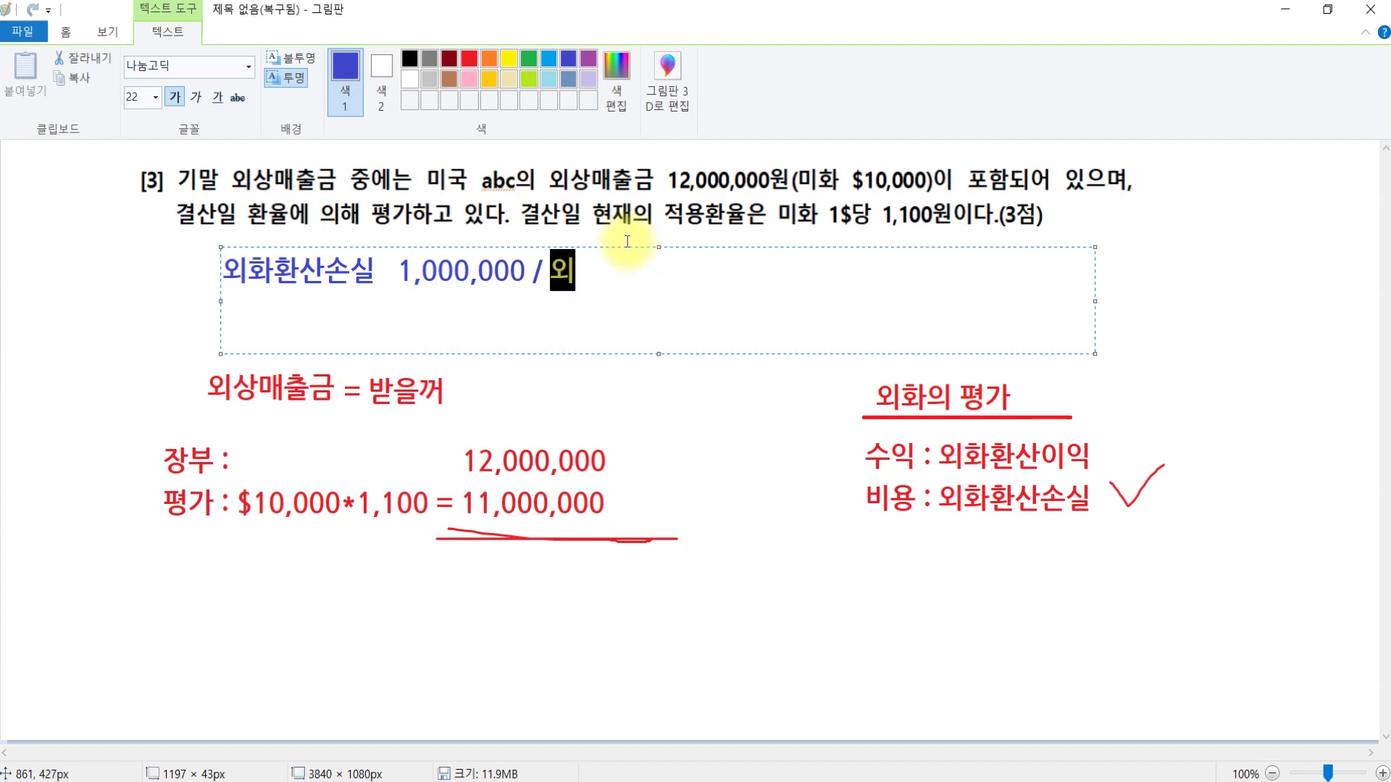
type("상매출금 ")
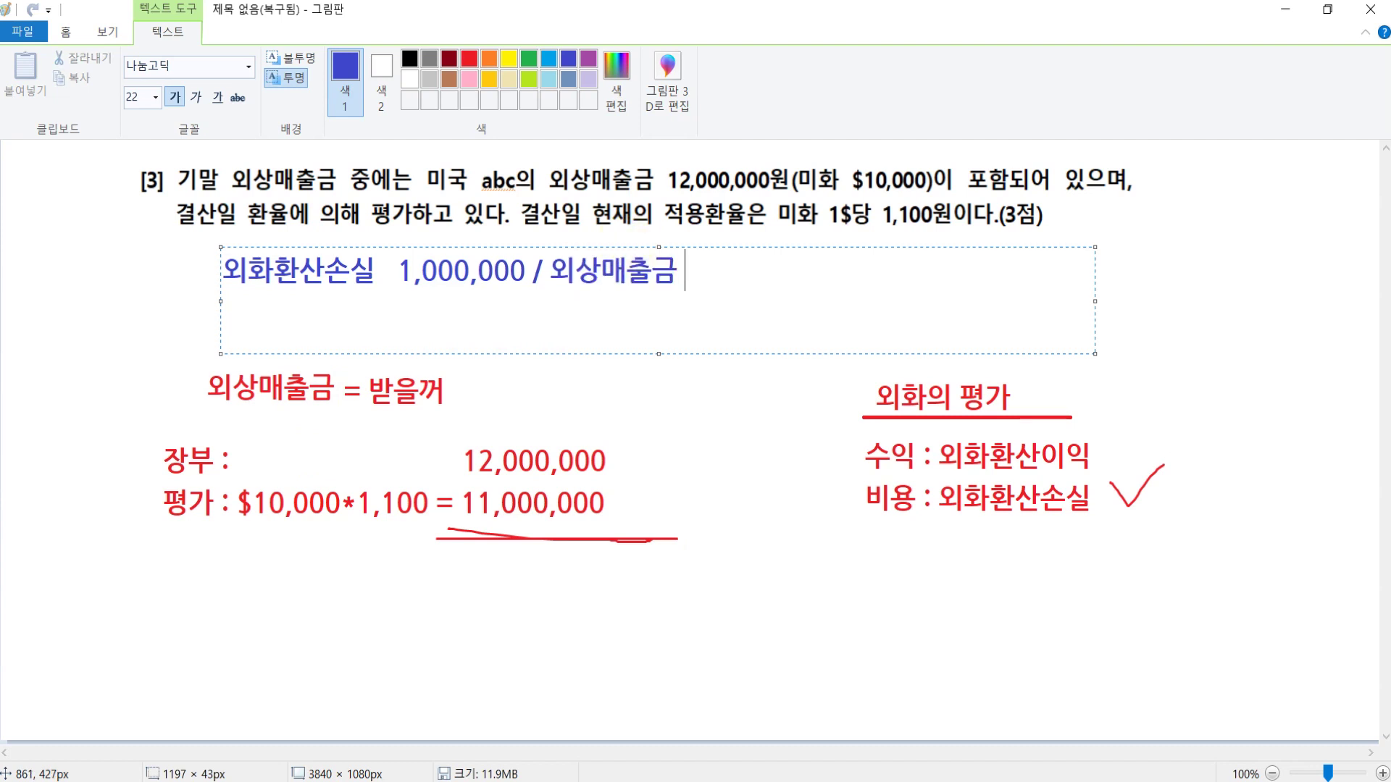
type("1,000,000")
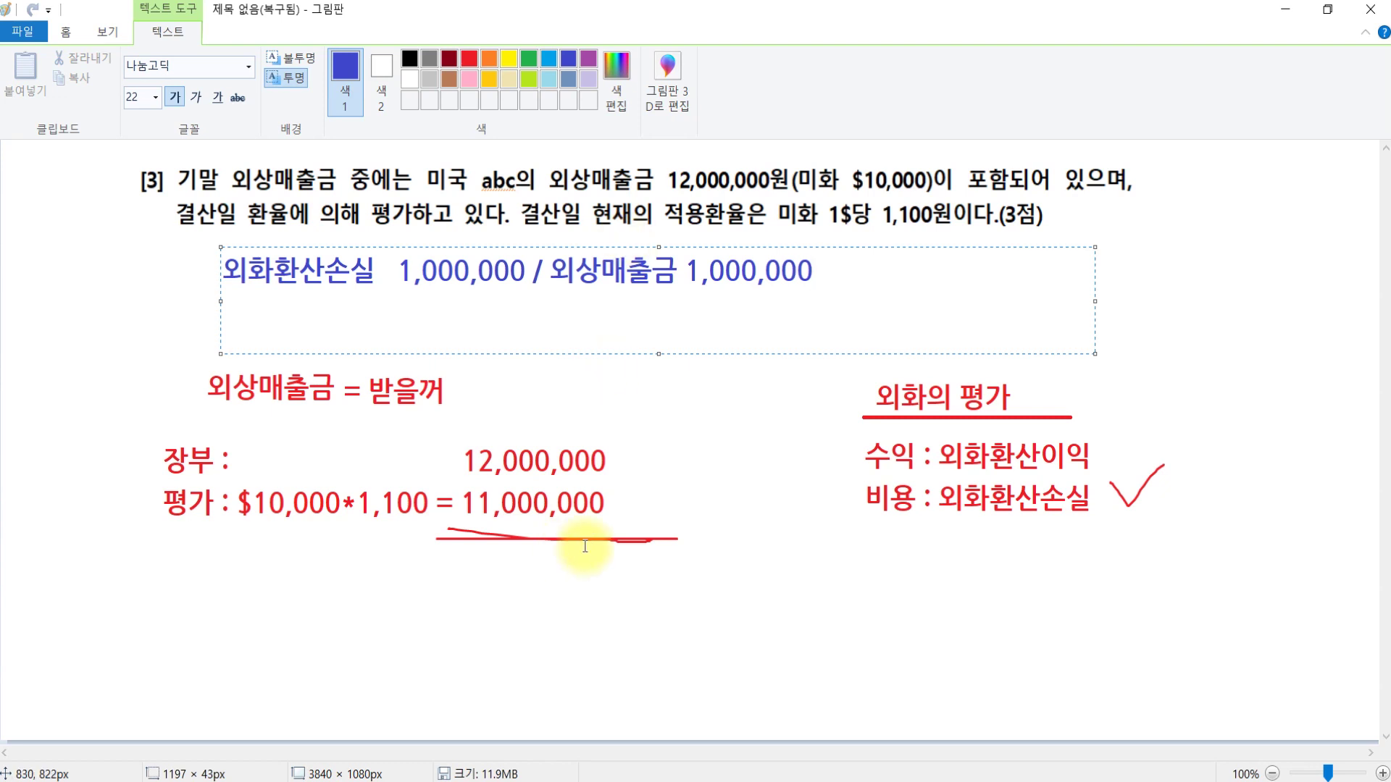
left_click(745, 500)
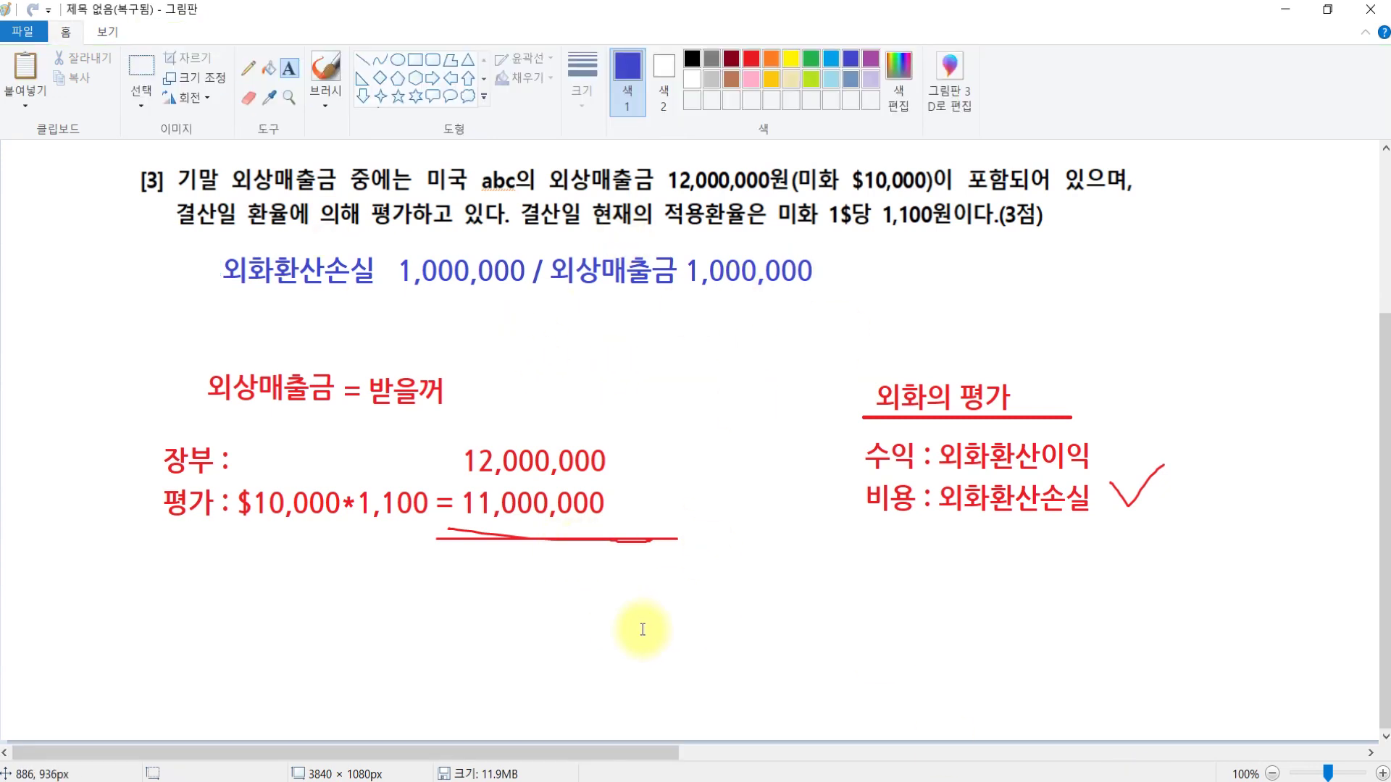
With the blue brush, strike out 11,000,000 for a handwritten 15,000,000, sketch a vertical and a horizontal line below the entry, and tick its 외화환산손실.
left_click(325, 69)
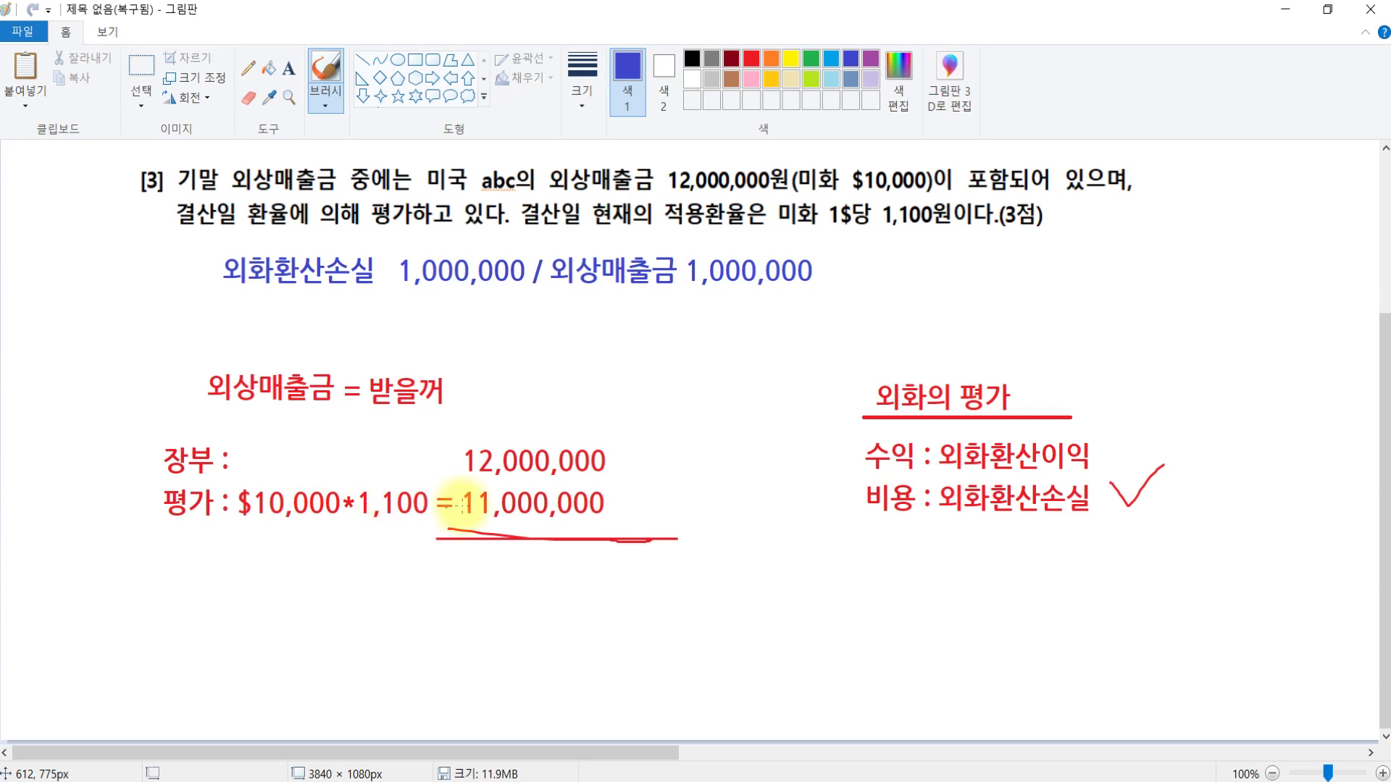
mouse_move(462, 500)
left_mouse_down()
mouse_move(616, 508)
mouse_move(682, 527)
mouse_move(705, 488)
mouse_move(707, 526)
mouse_move(723, 497)
mouse_move(765, 499)
mouse_move(779, 517)
mouse_move(790, 490)
mouse_move(806, 491)
left_mouse_up()
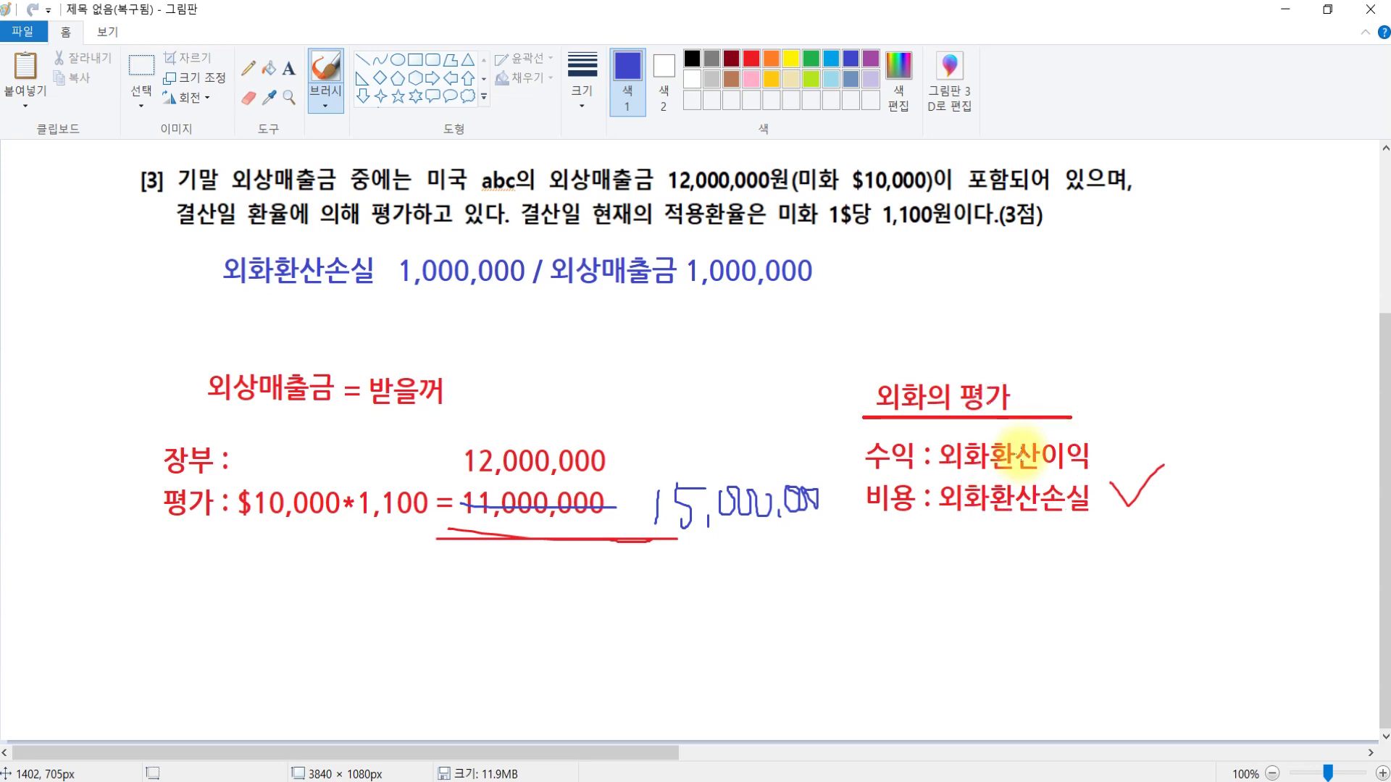
mouse_move(534, 319)
left_mouse_down()
mouse_move(533, 371)
mouse_move(683, 344)
mouse_move(823, 344)
left_mouse_up()
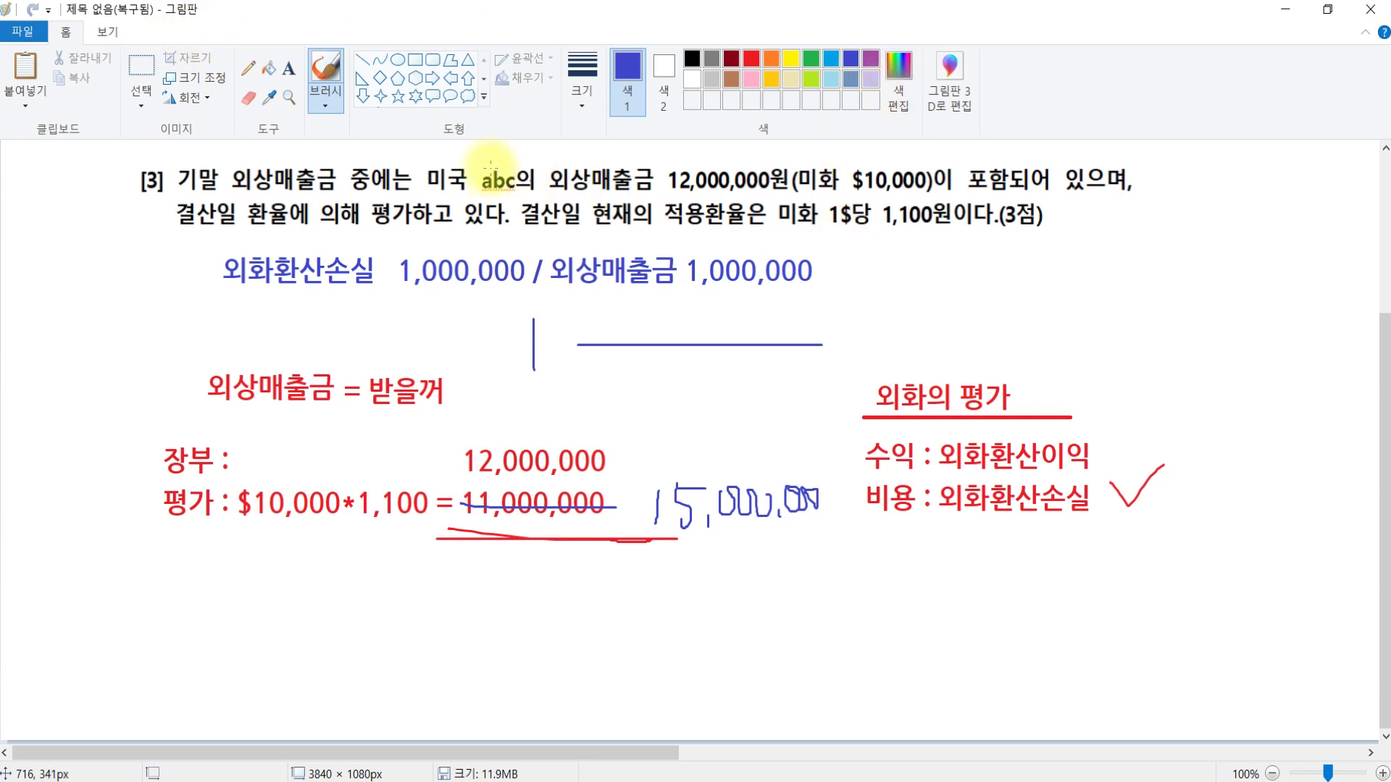
mouse_move(197, 253)
left_mouse_down()
mouse_move(210, 284)
mouse_move(234, 244)
left_mouse_up()
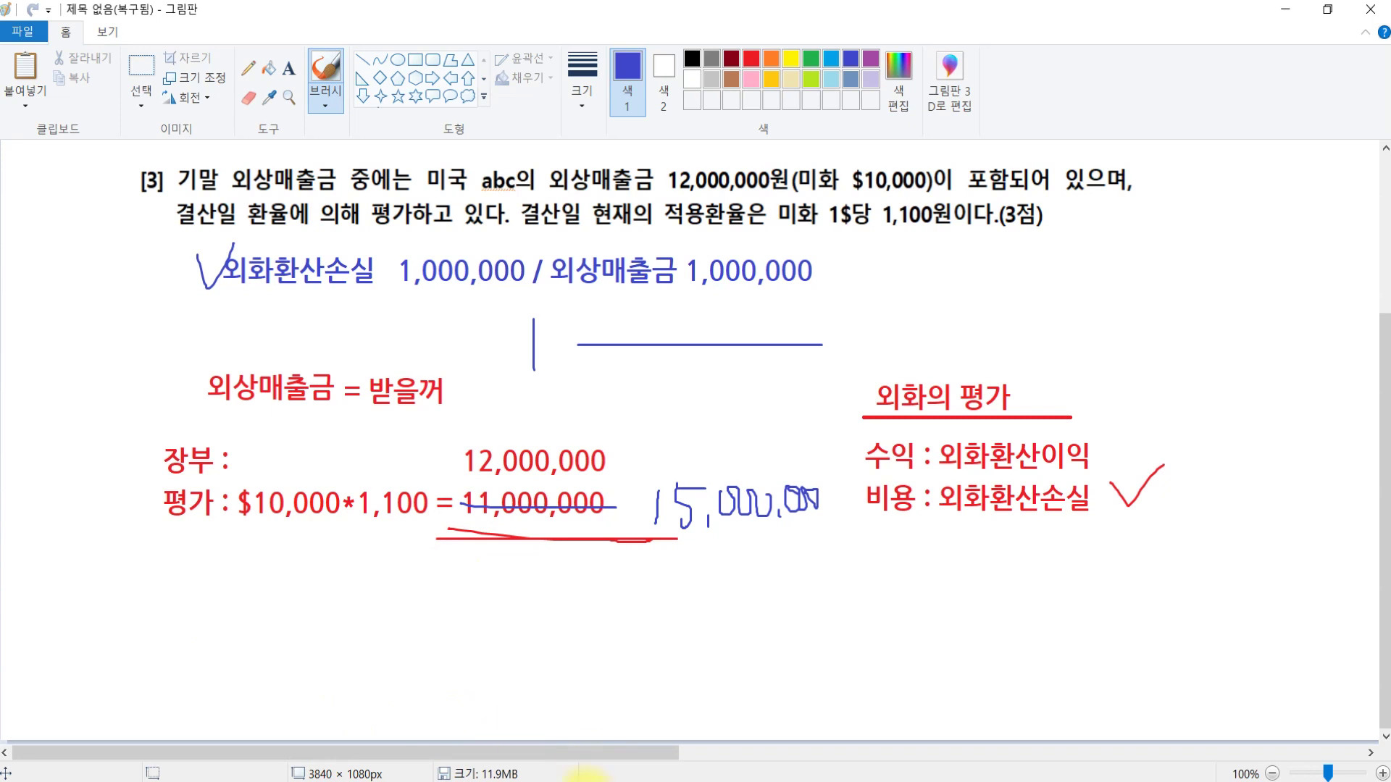
Switch to 일반전표입력 and enter a 차변 line on December 31 for 외화환산손실 with 1,000,000.
left_click(616, 776)
key("Down")
type("3")
key("Return")
type("외화")
key("Return")
key("Down")
key("Down")
key("Return")
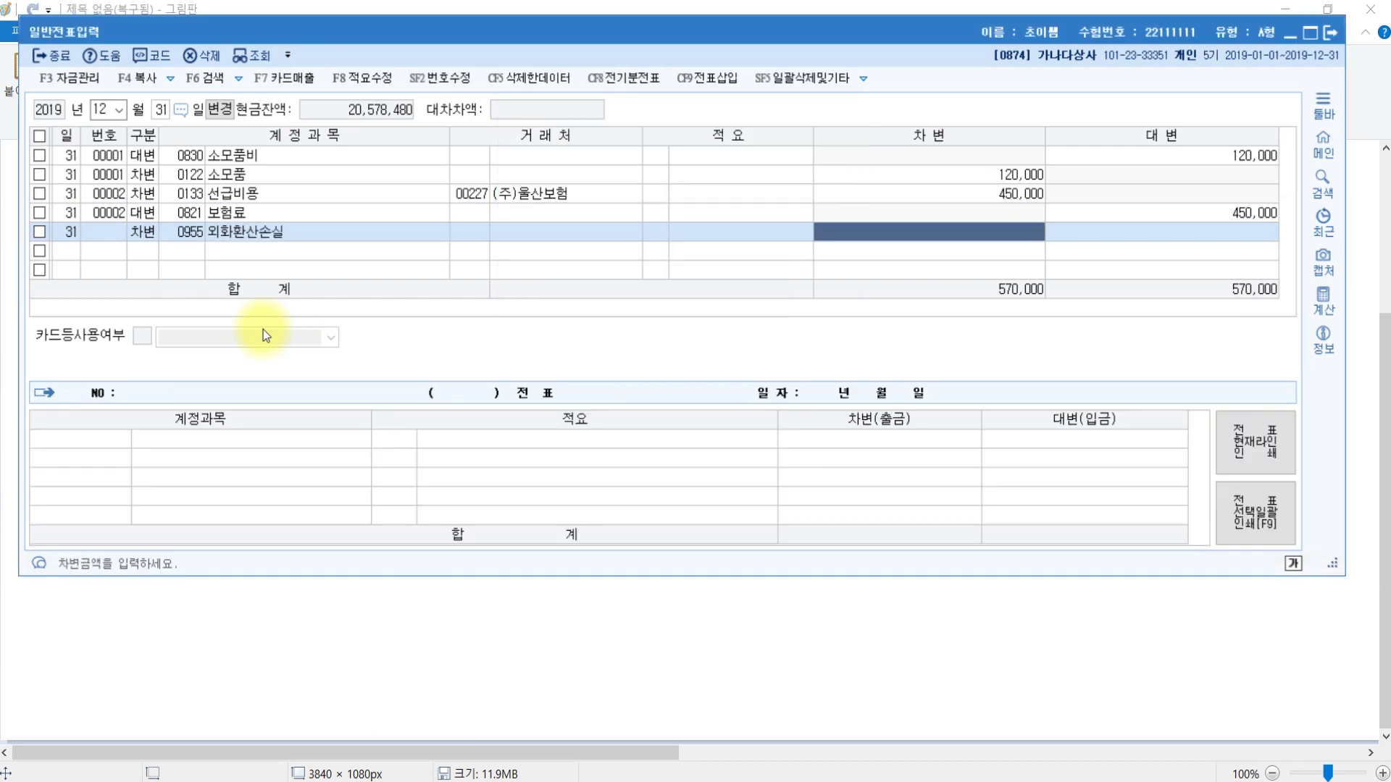
type("1000000")
key("Return")
Add the matching 대변 line with the account 0108 외상매출금.
type("4")
key("Return")
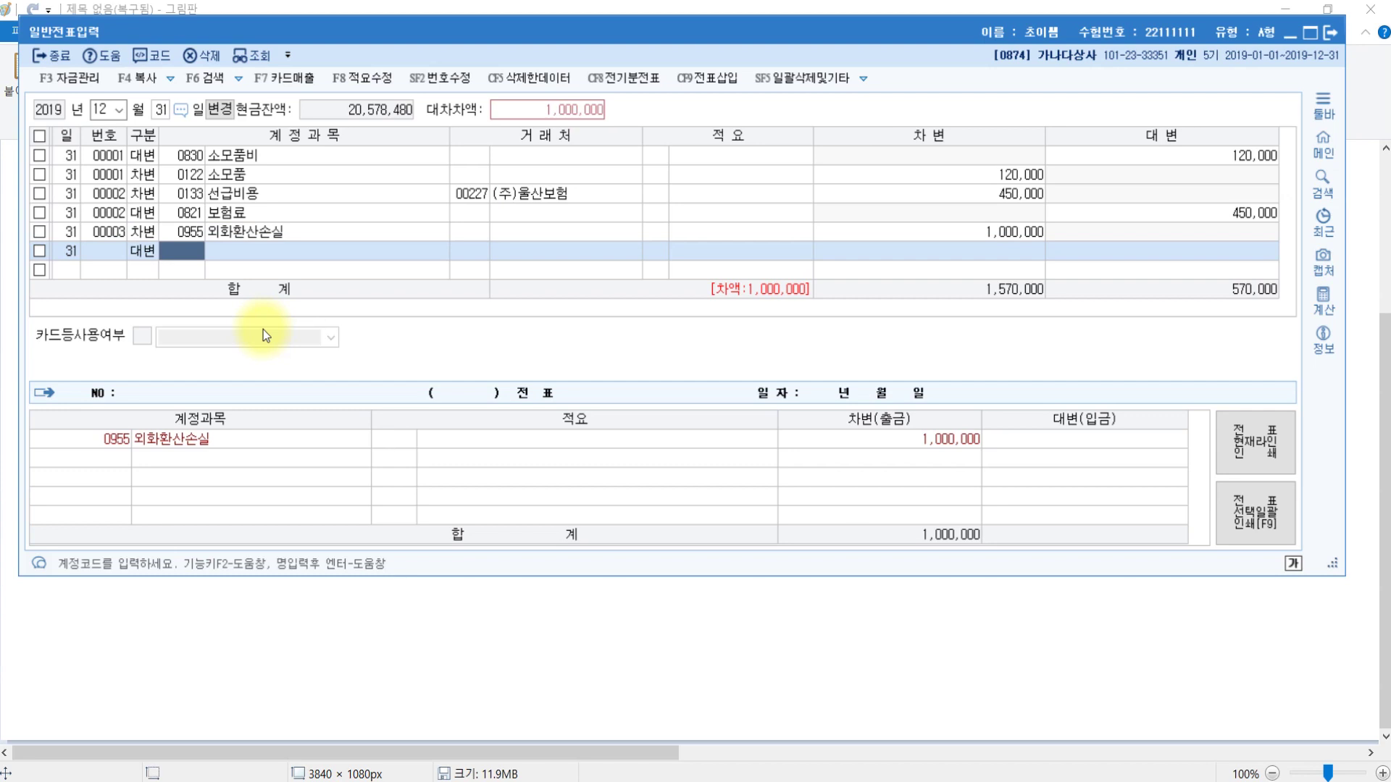
type("외상")
key("Return")
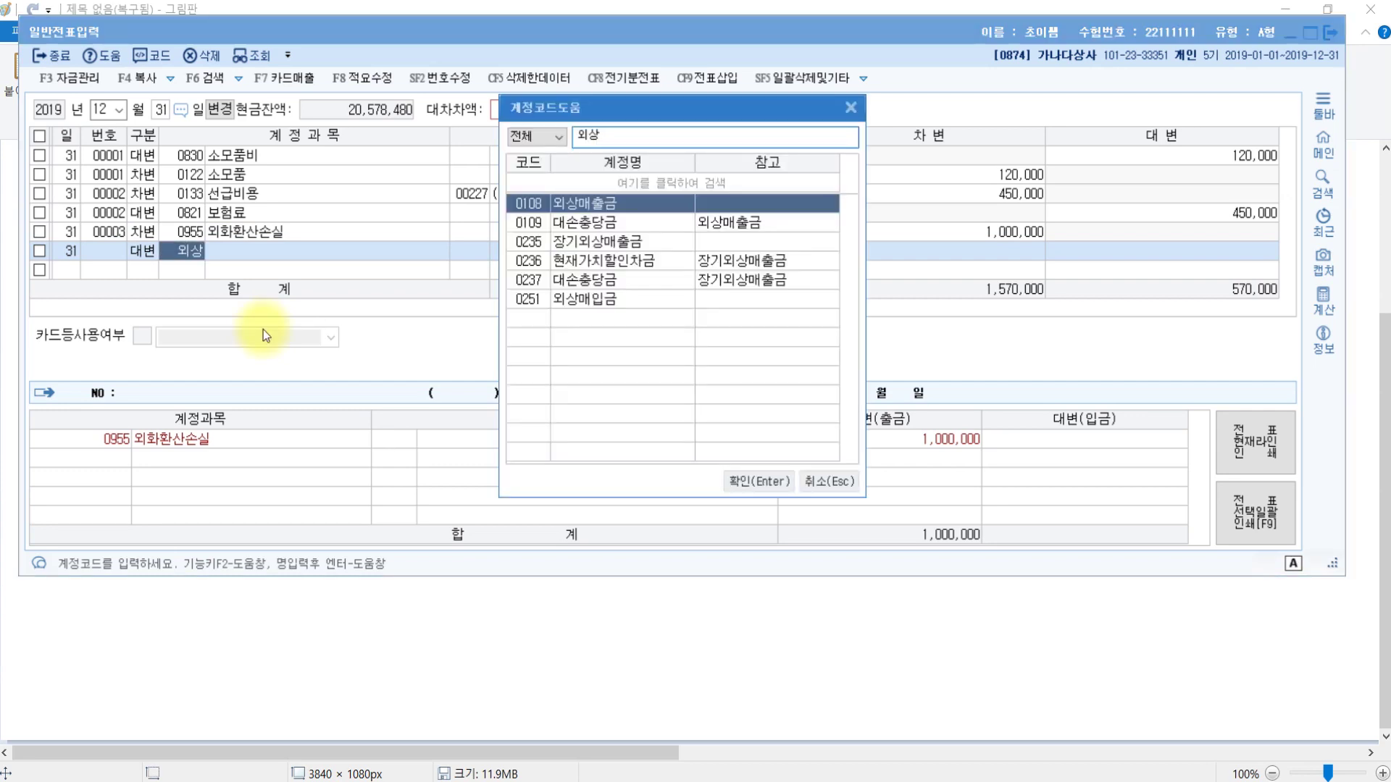
key("Return")
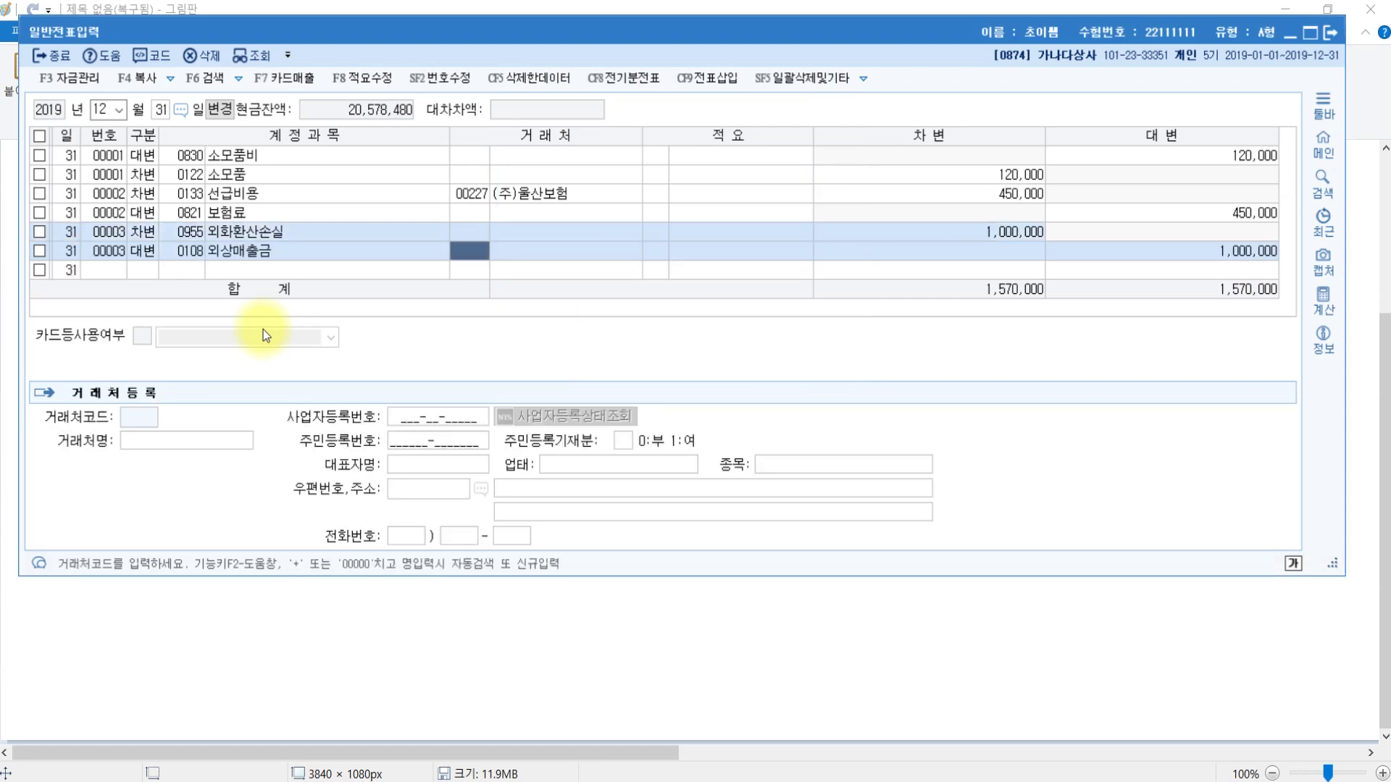
Assign 미국 abc as the 거래처 of the 외상매출금 line and complete the 1,000,000 credit line without a 적요.
type("미")
key("Return")
key("Down")
key("Down")
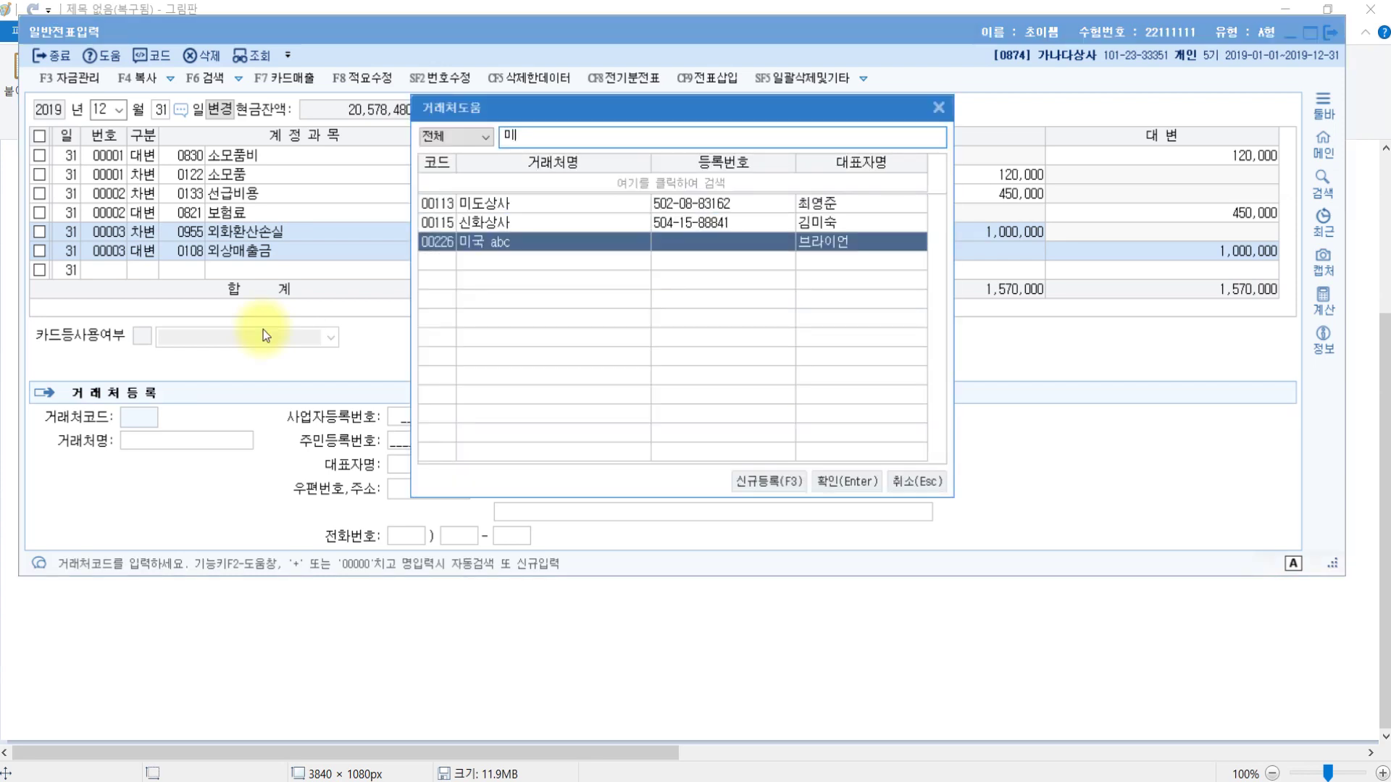
key("Return")
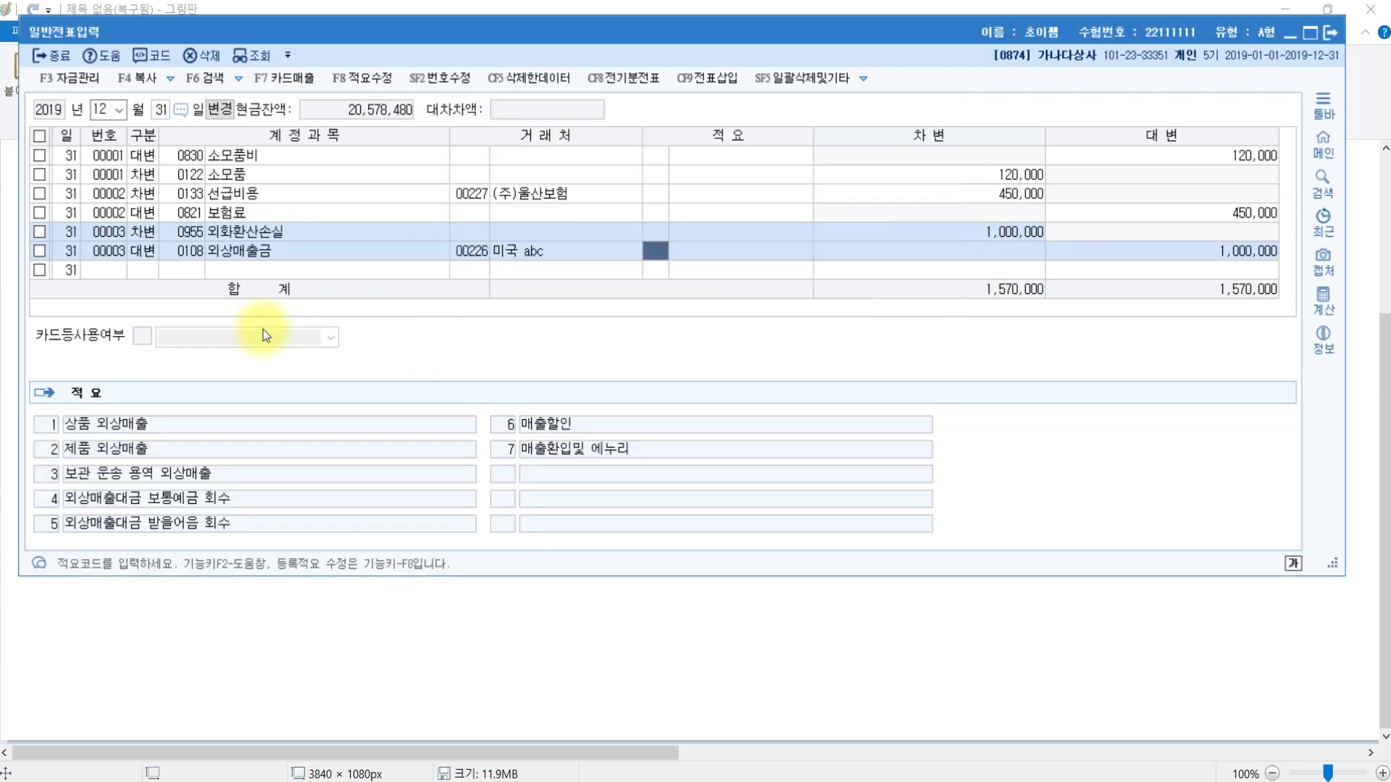
key("Return")
key("Return")
key("Return")
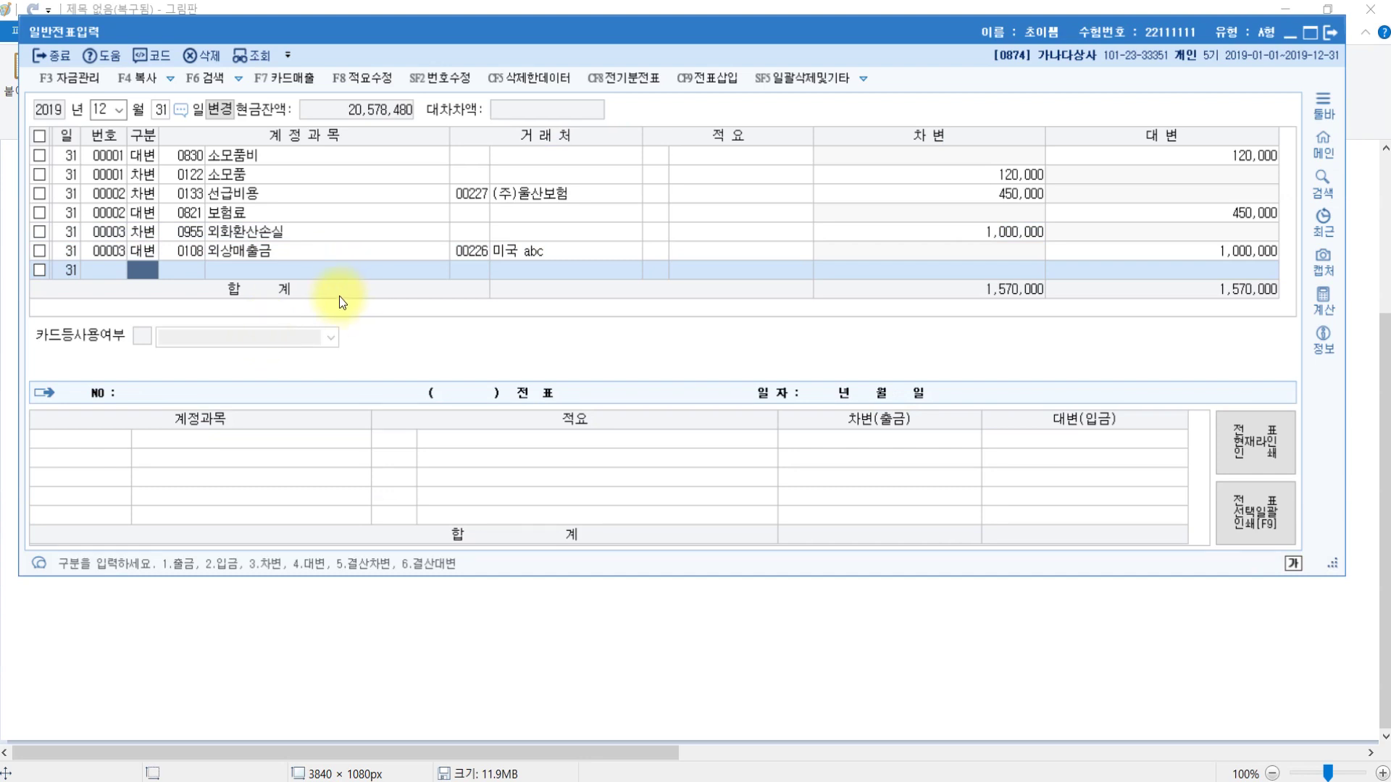
Close 일반전표입력 and open 결산자료입력 from the KcLep main screen.
left_click(1331, 30)
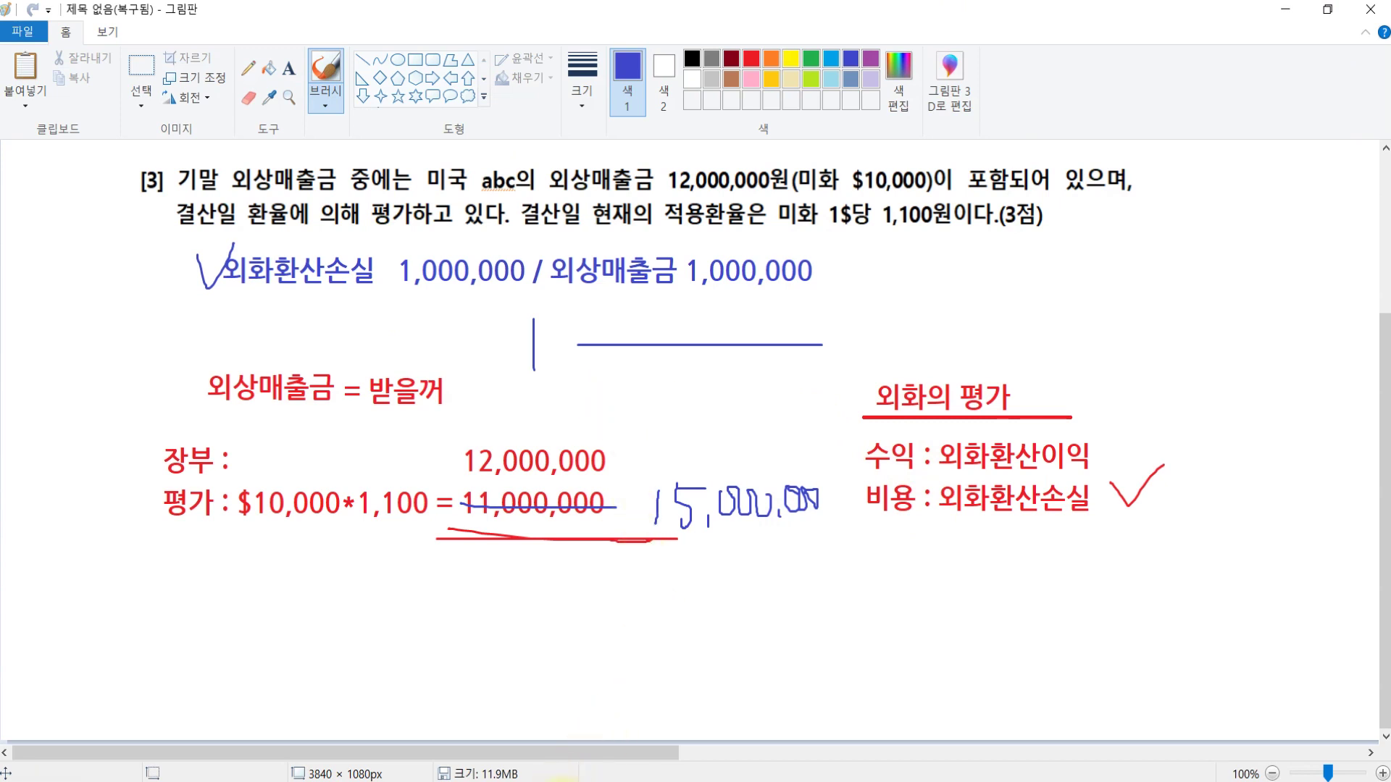
left_click(559, 781)
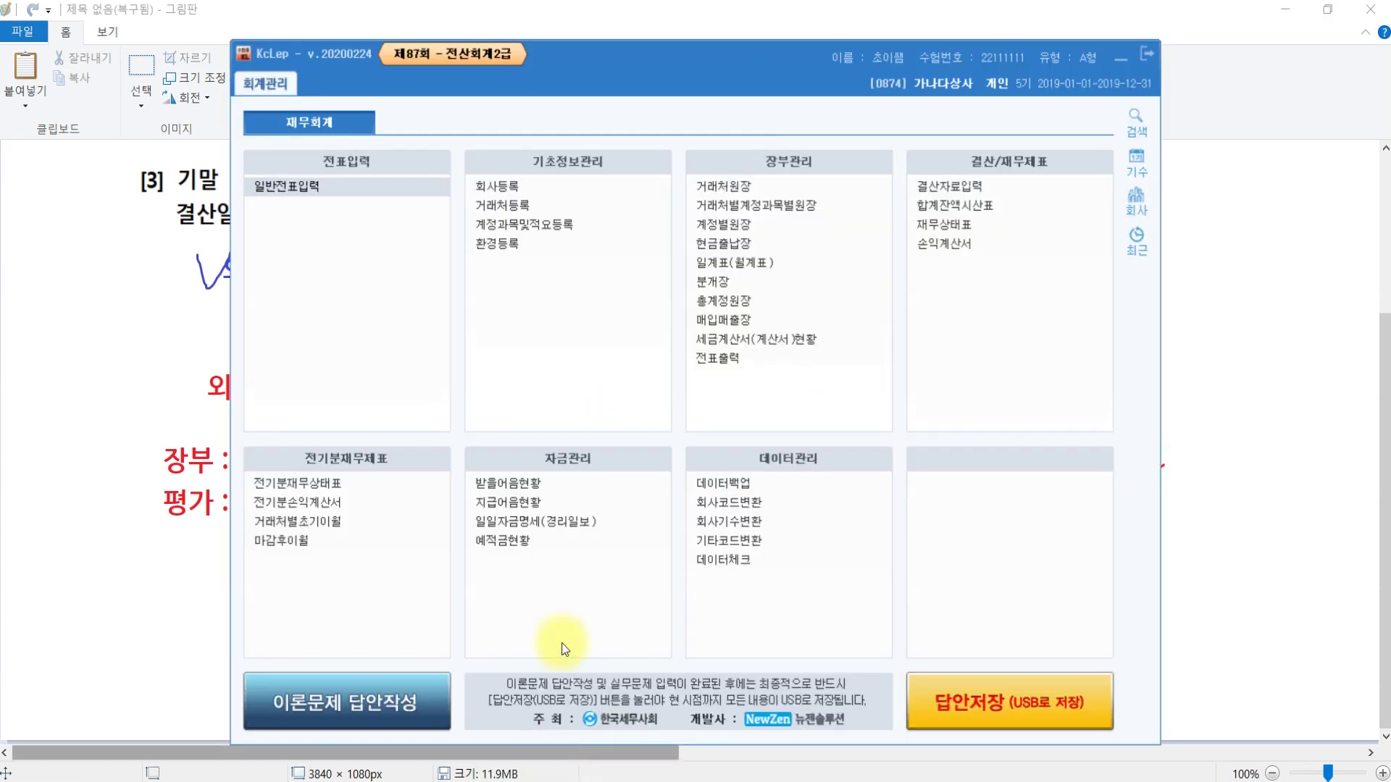
left_click(949, 188)
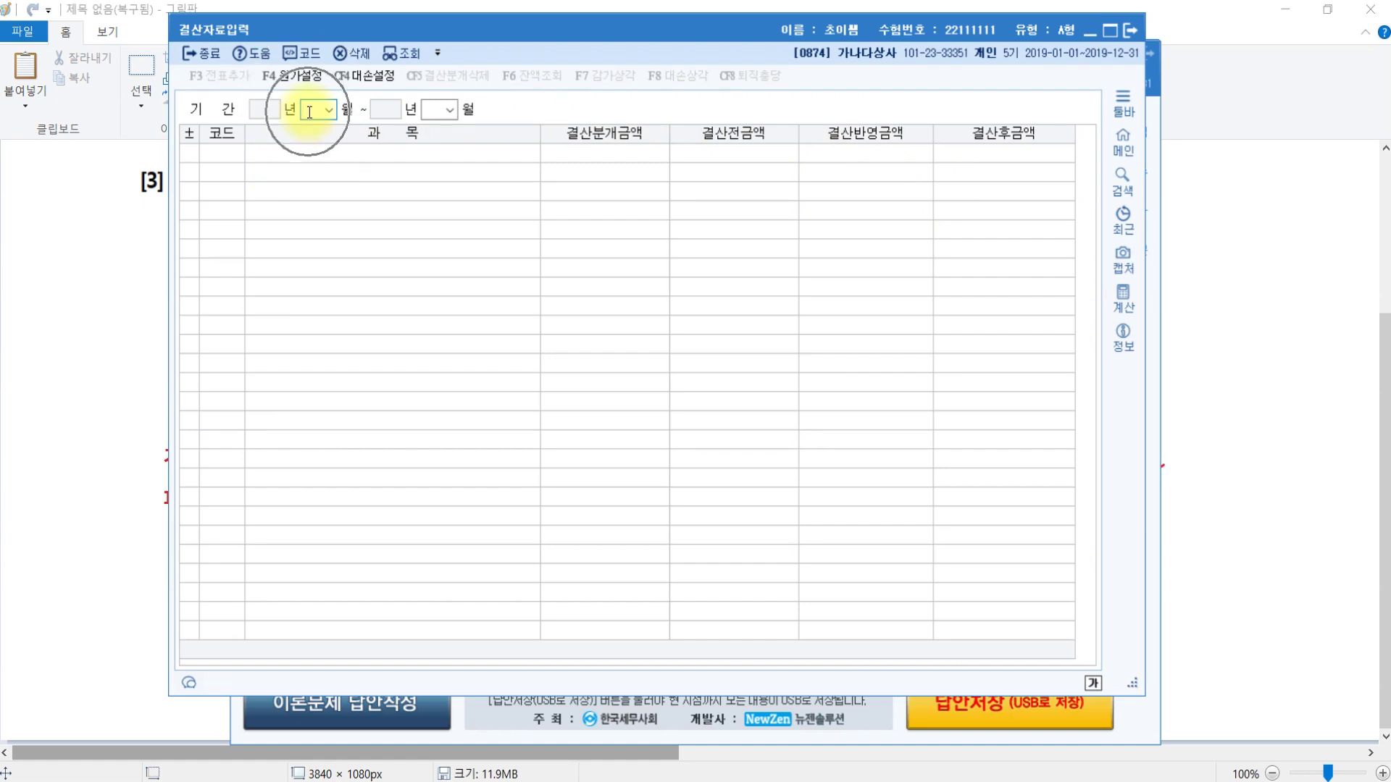
Set the 결산자료입력 period from January to December 2019 and accept the 매출원가 및 경비선택 settings unchanged.
type("1")
key("Return")
type("12")
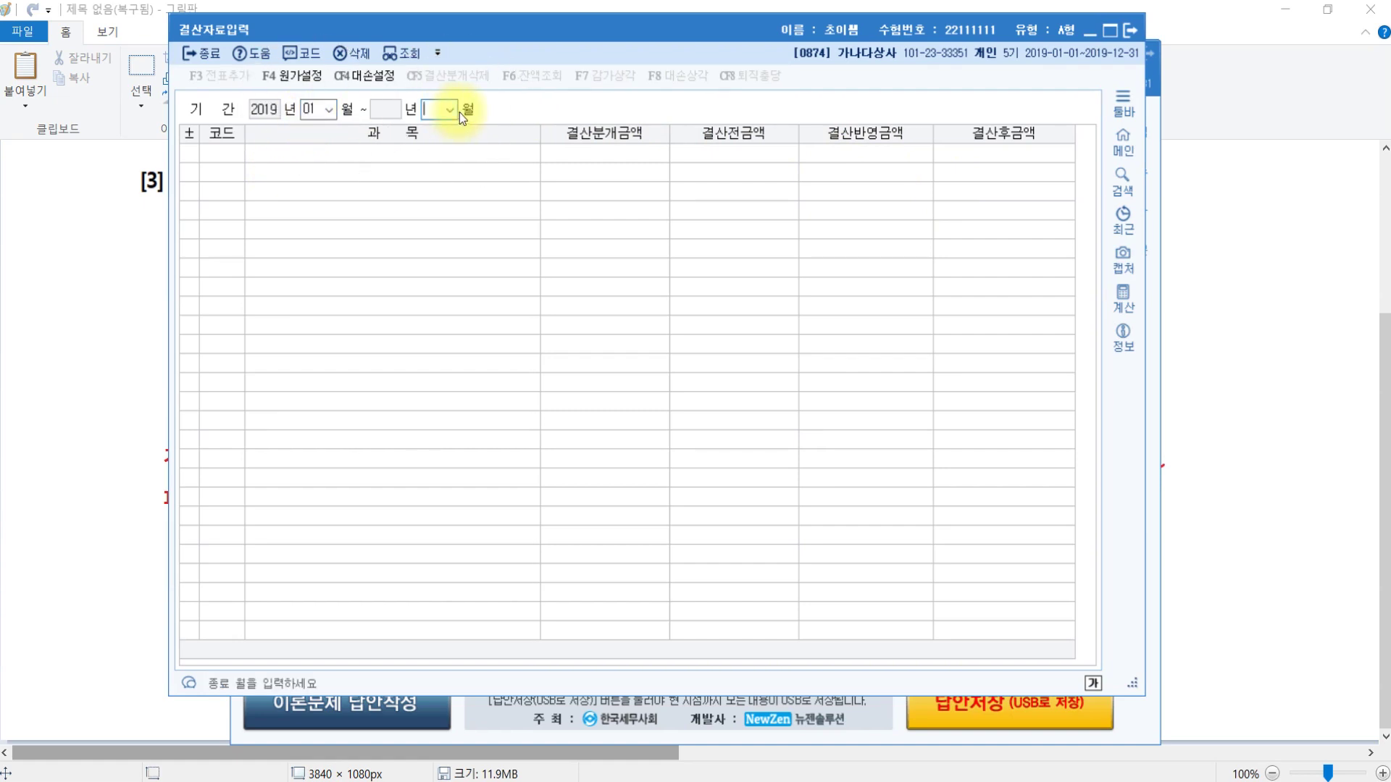
key("Return")
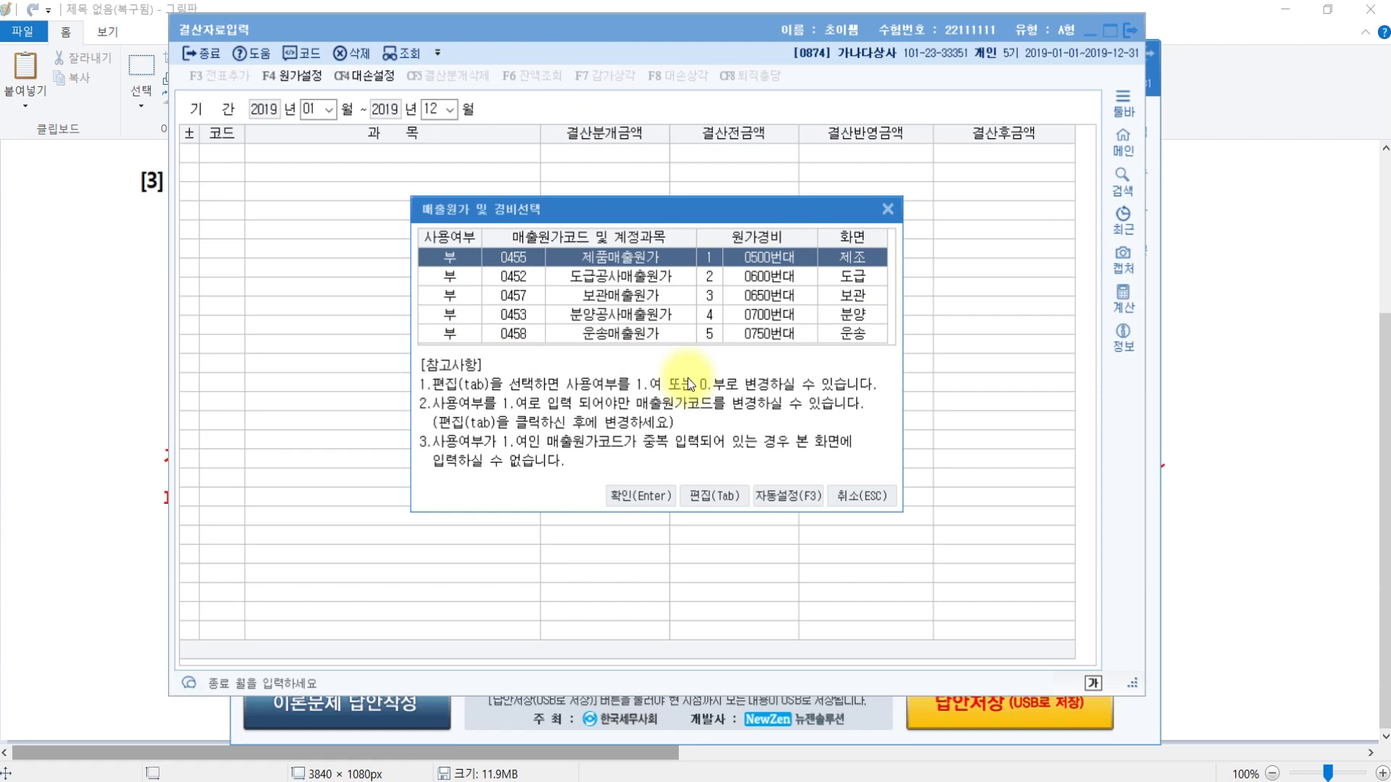
left_click(878, 498)
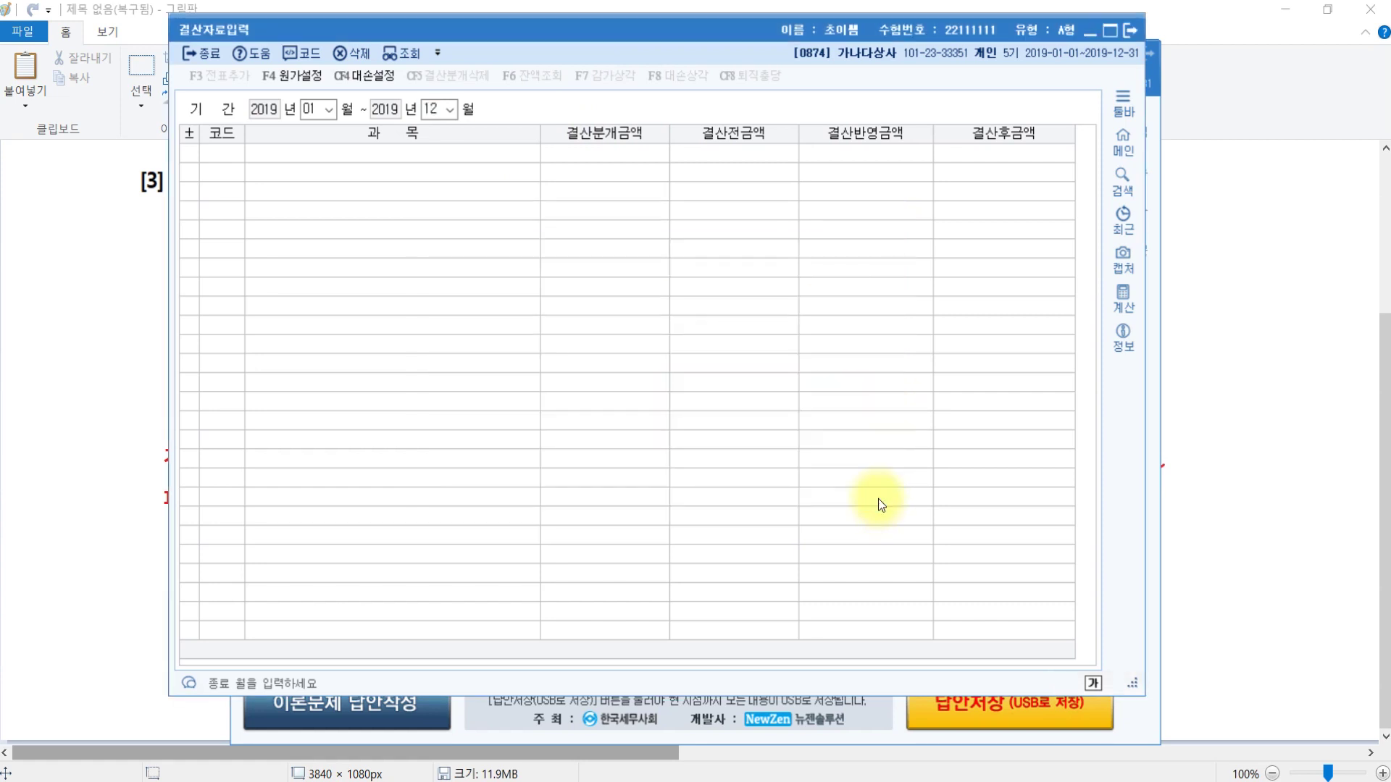
key("Return")
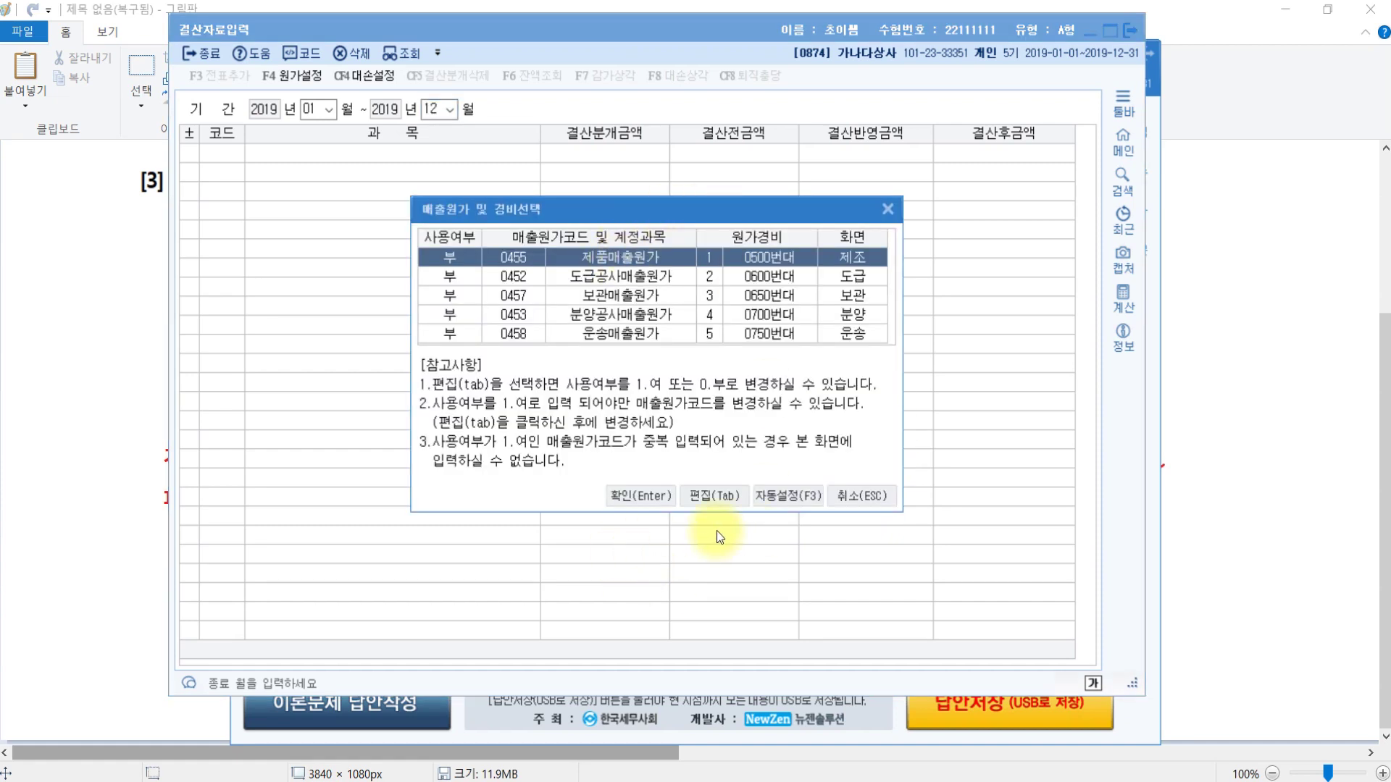
key("Return")
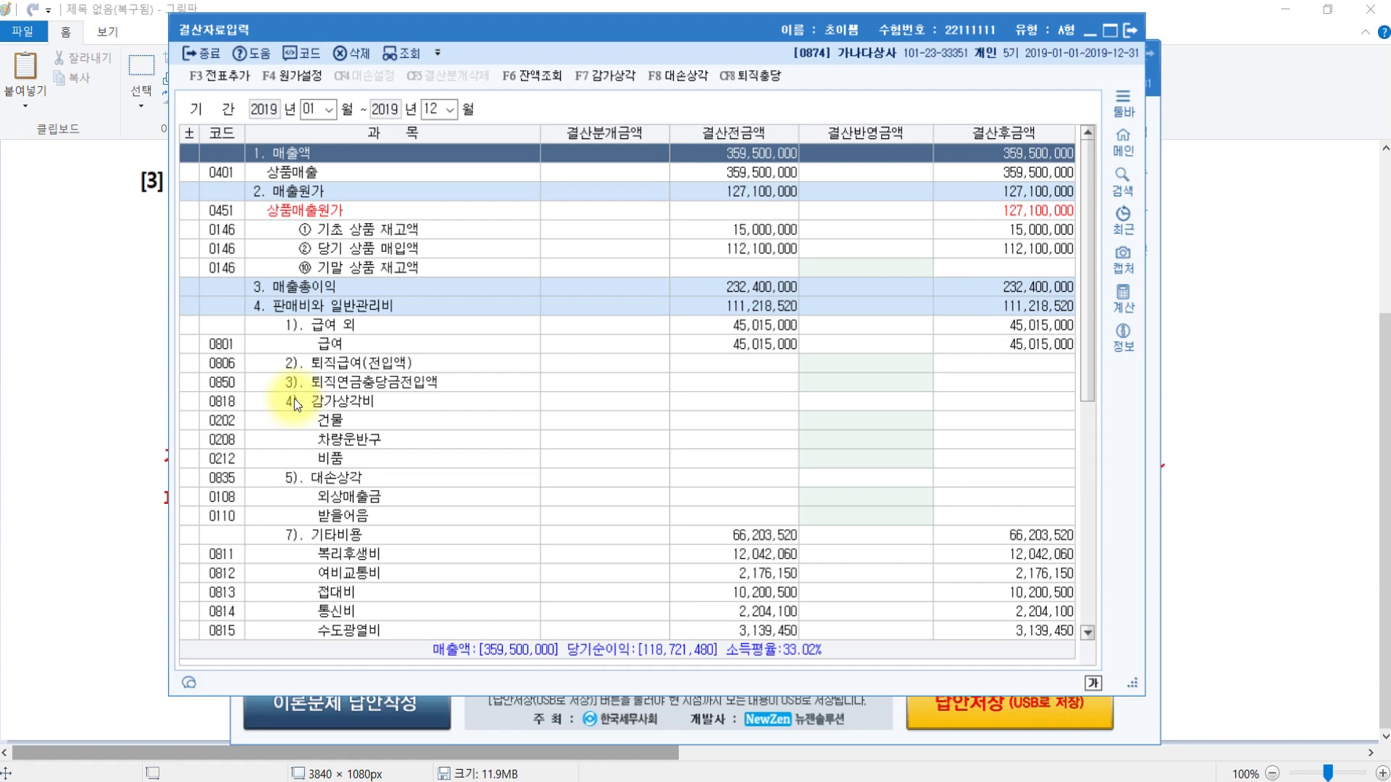
Locate the 외상매출금 and 받을어음 rows under 대손상각 and open the 대손상각 calculation.
left_click(370, 312)
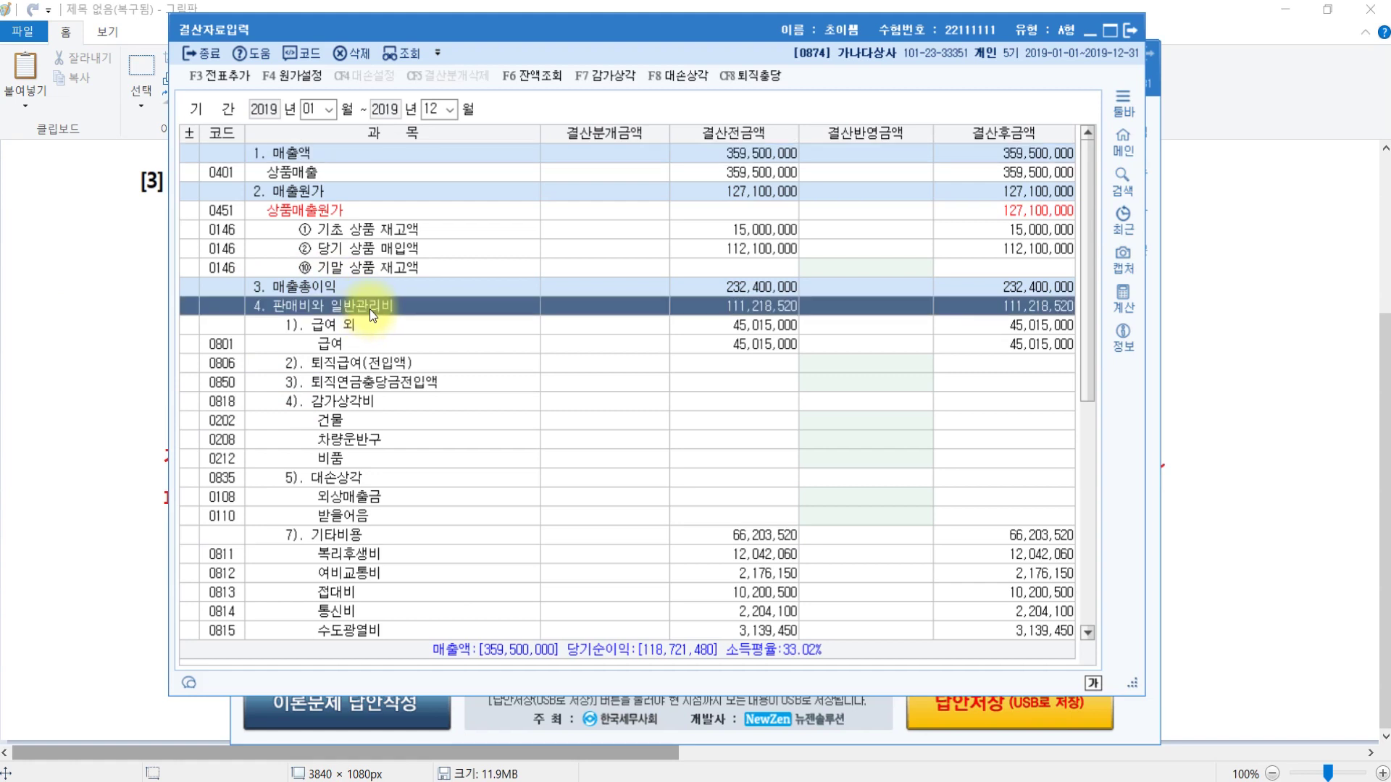
left_click(368, 477)
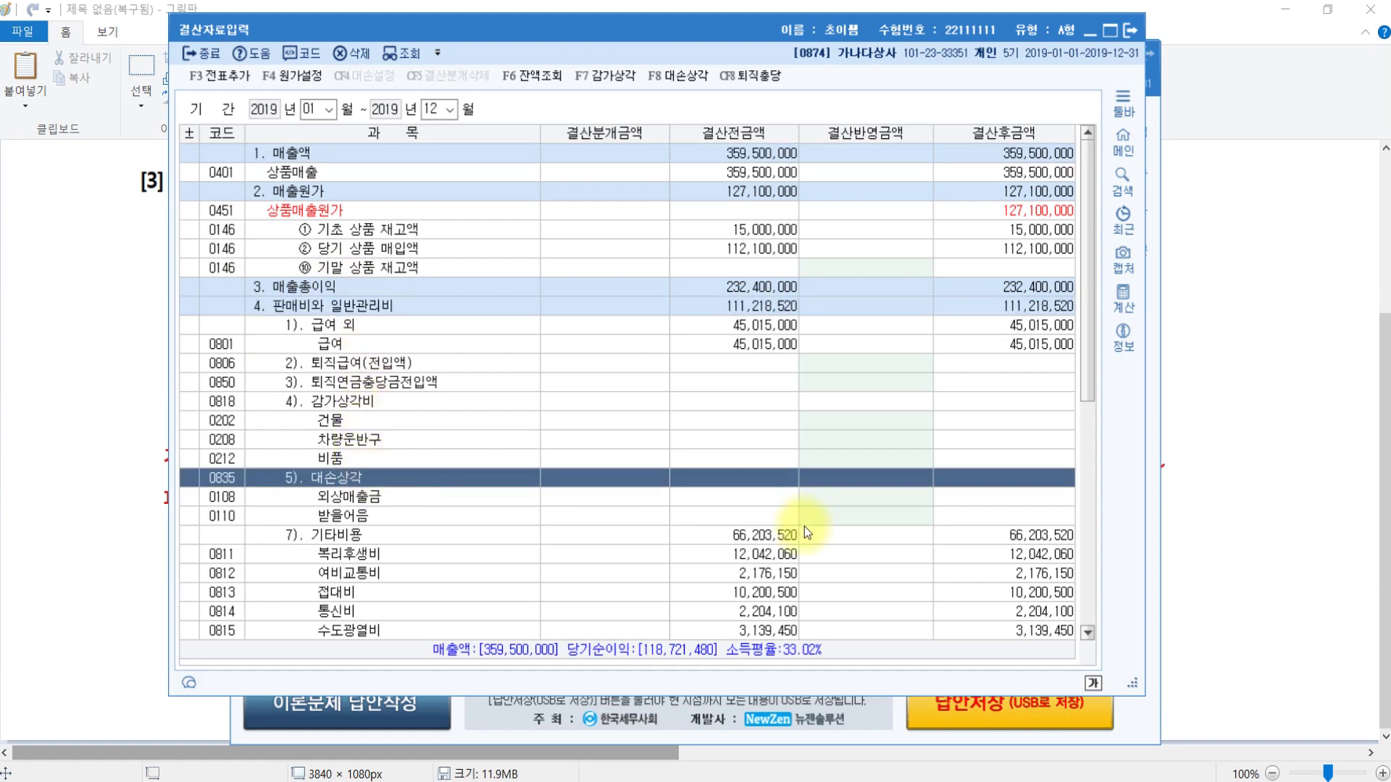
left_click(916, 496)
left_click(905, 515)
left_click(906, 497)
left_click(901, 517)
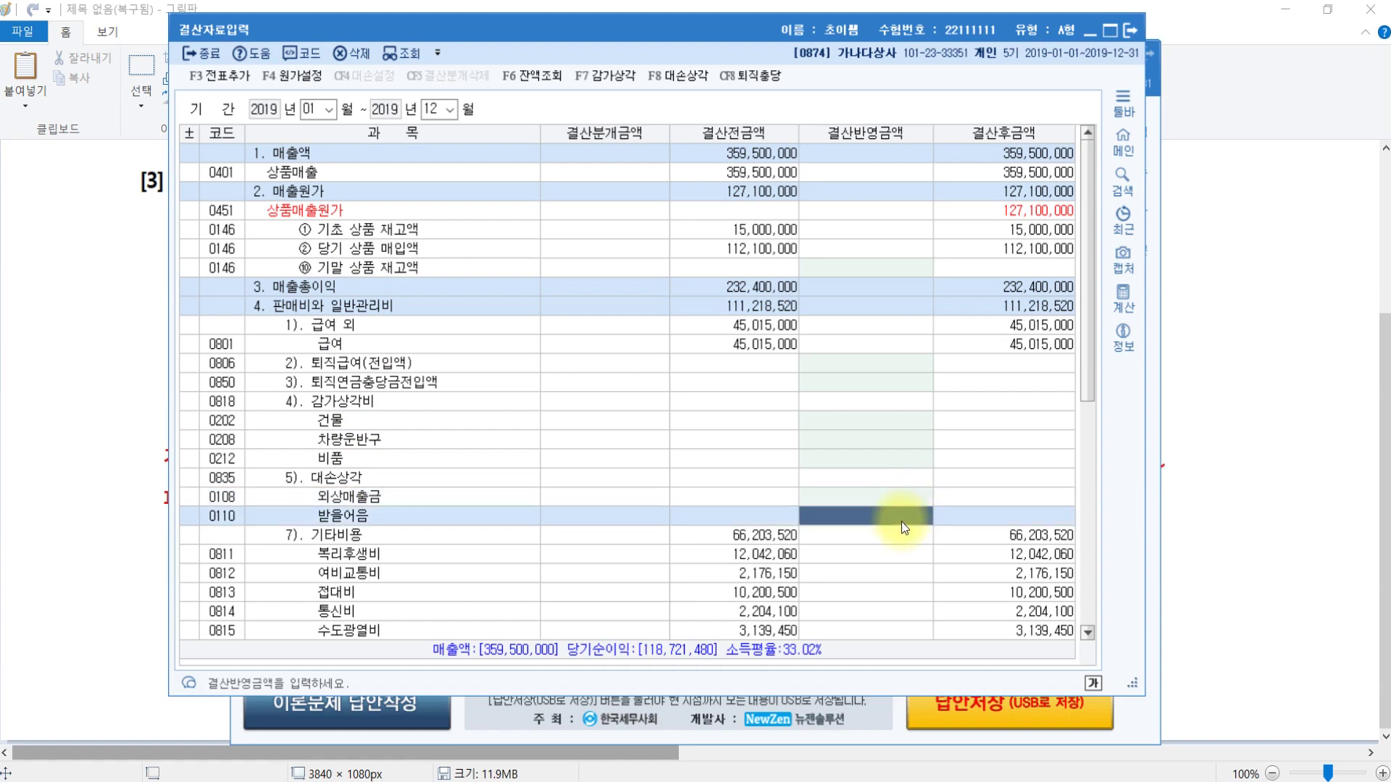
left_click(675, 77)
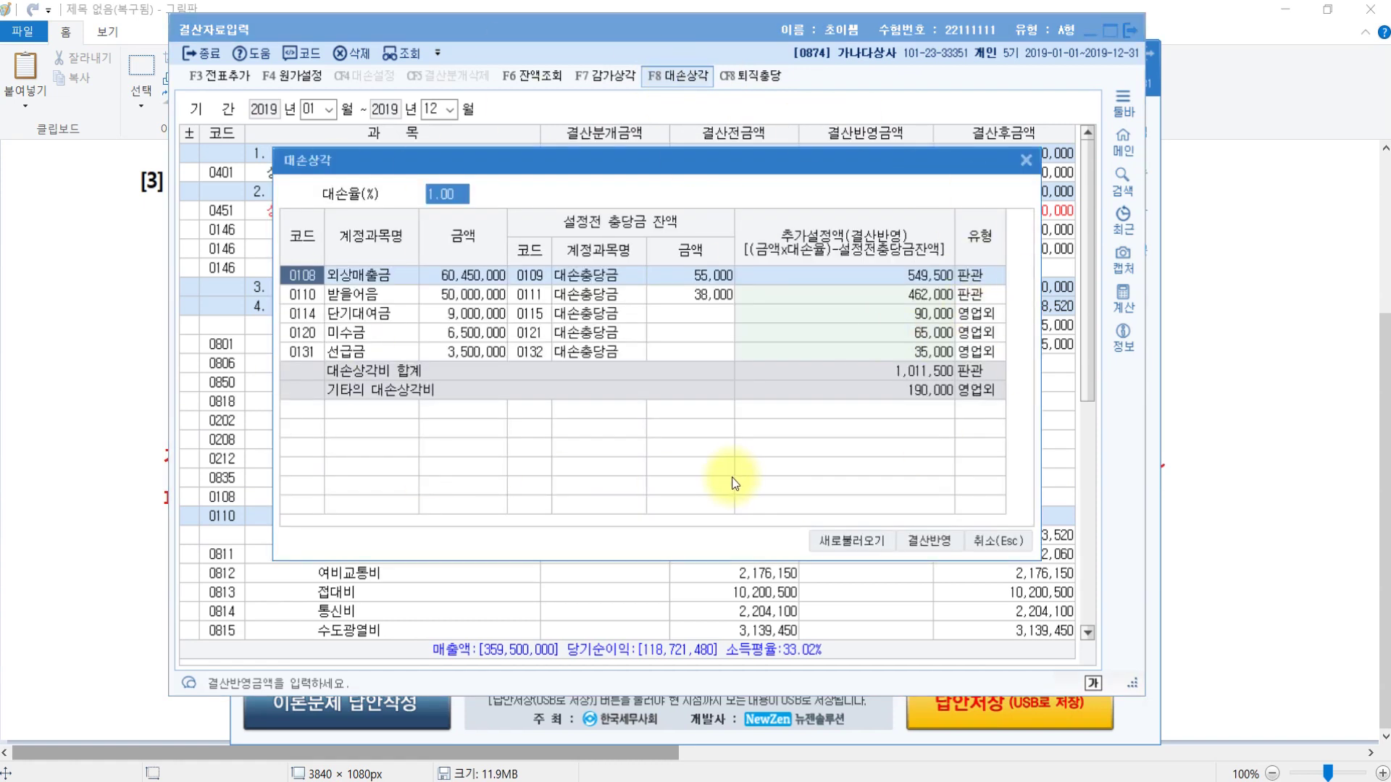
Examine the 대손율 and the 외상매출금, 받을어음, 단기대여금, 미수금 and 선급금 rows of the 대손상각 calculation.
left_click(346, 279)
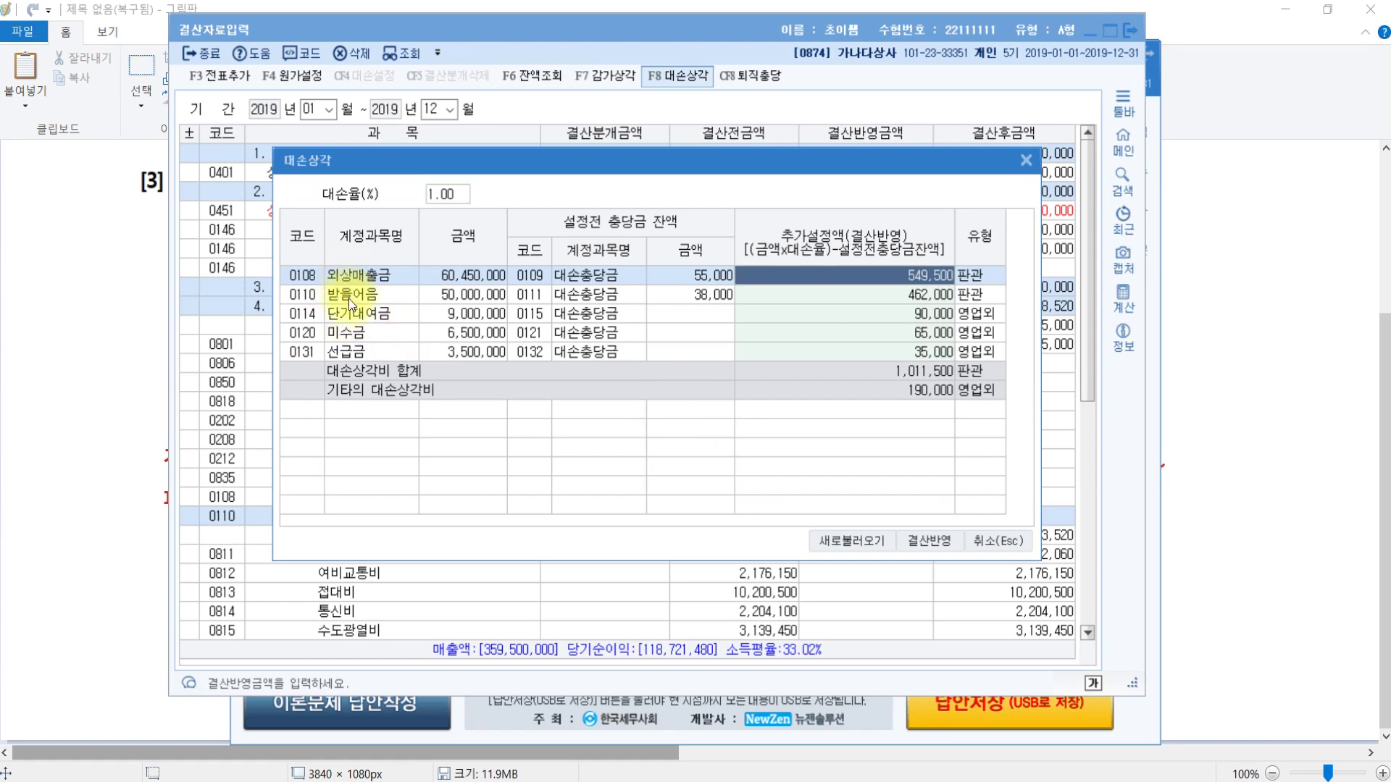
left_click(349, 297)
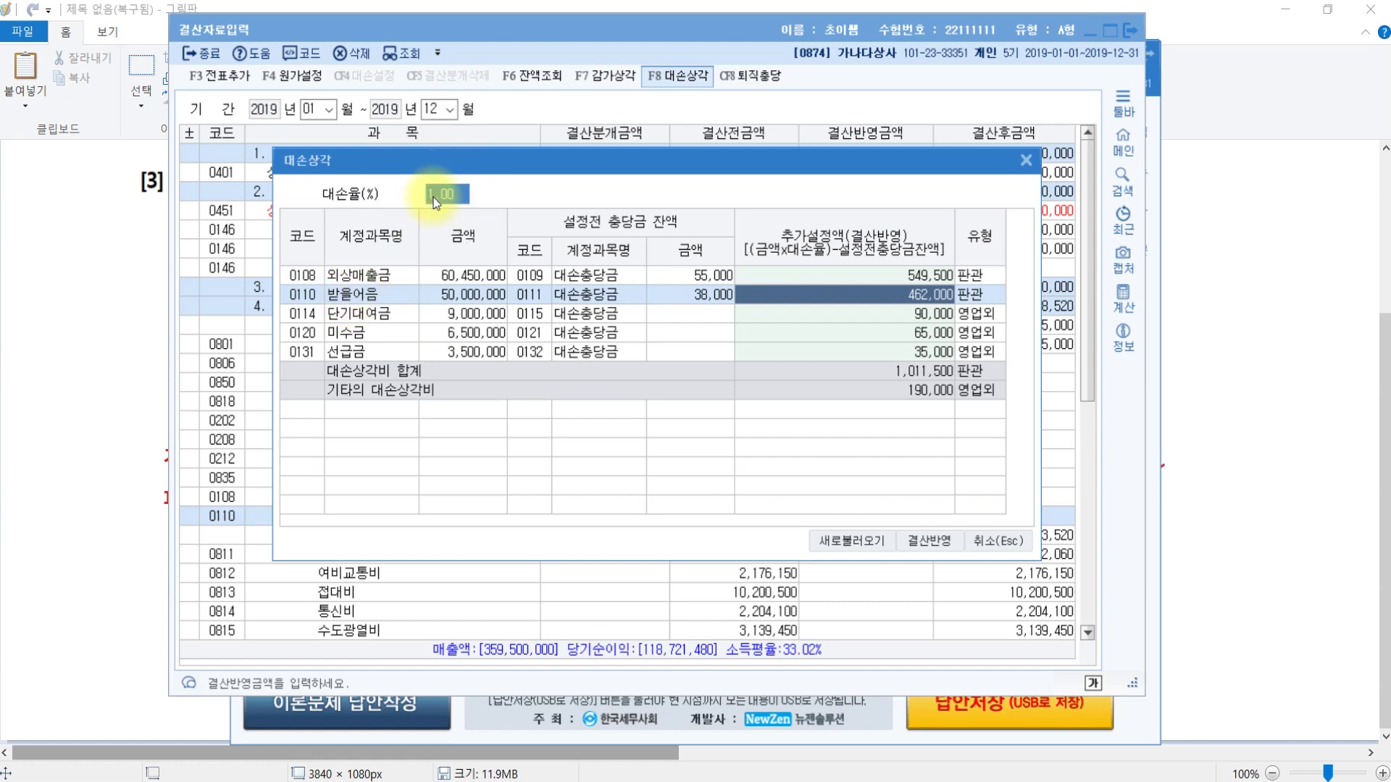
left_click(346, 274)
left_click(349, 292)
left_click(351, 279)
left_click(351, 294)
left_click(355, 272)
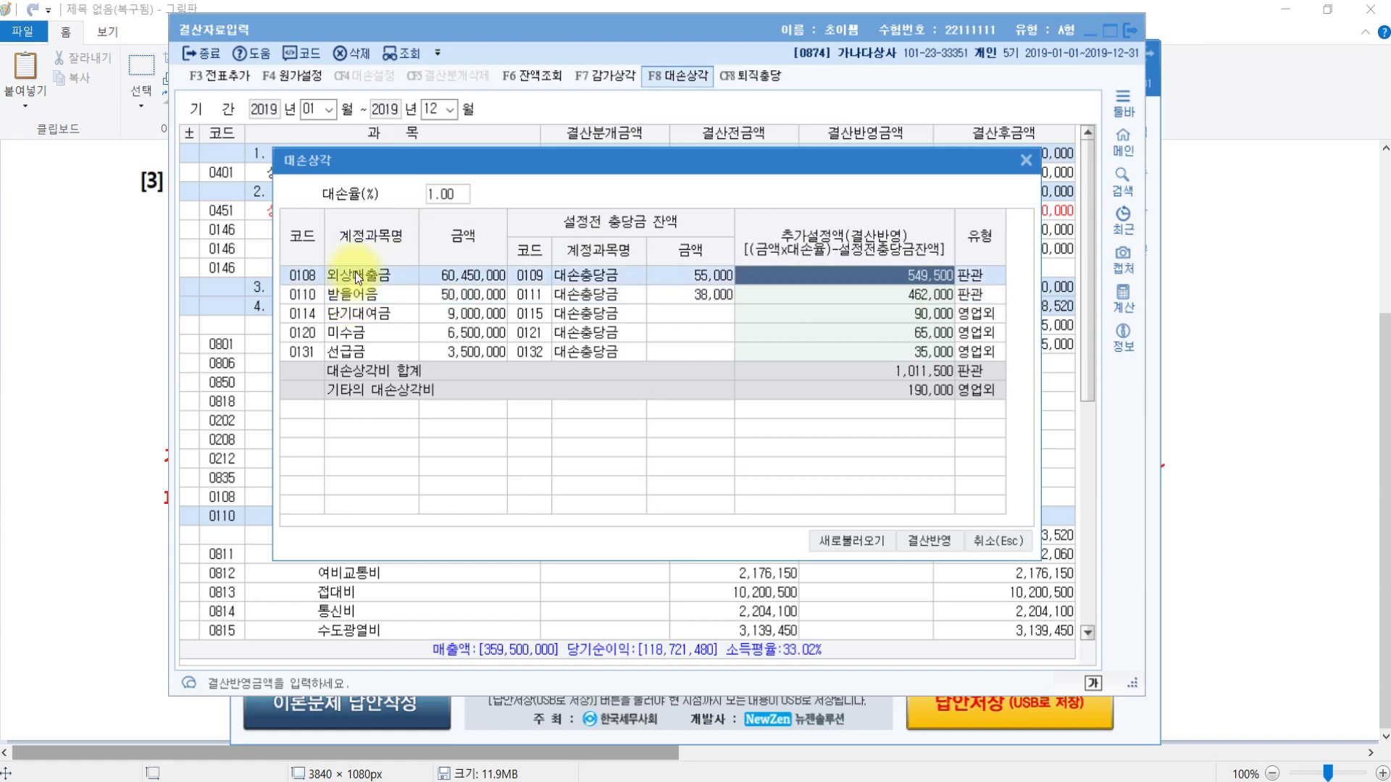
left_click(358, 313)
left_click(362, 332)
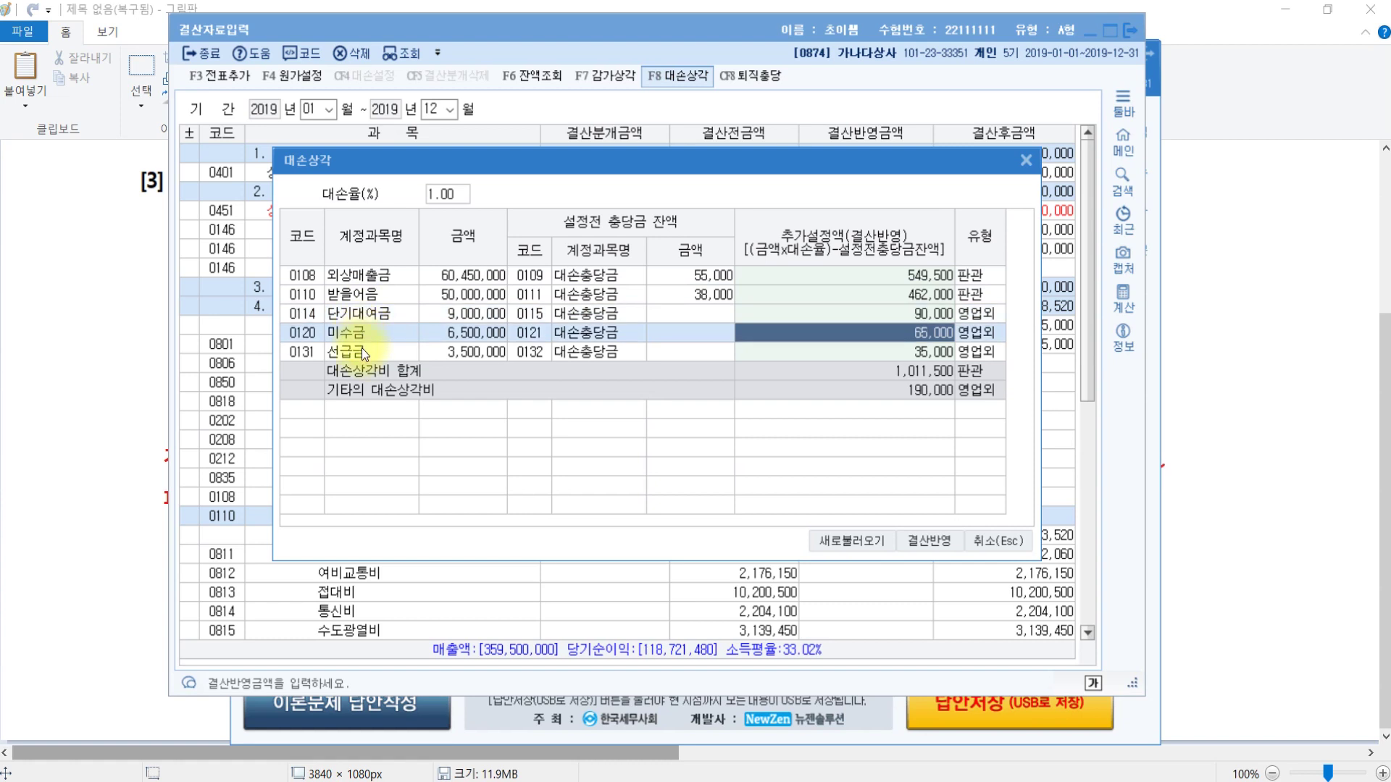
left_click(364, 353)
Clear the 추가설정액 of 단기대여금, 미수금 and 선급금, and apply the remaining 대손상각 amounts to the closing data.
left_click(946, 316)
key("Delete")
key("Return")
key("Delete")
key("Return")
key("Delete")
key("Return")
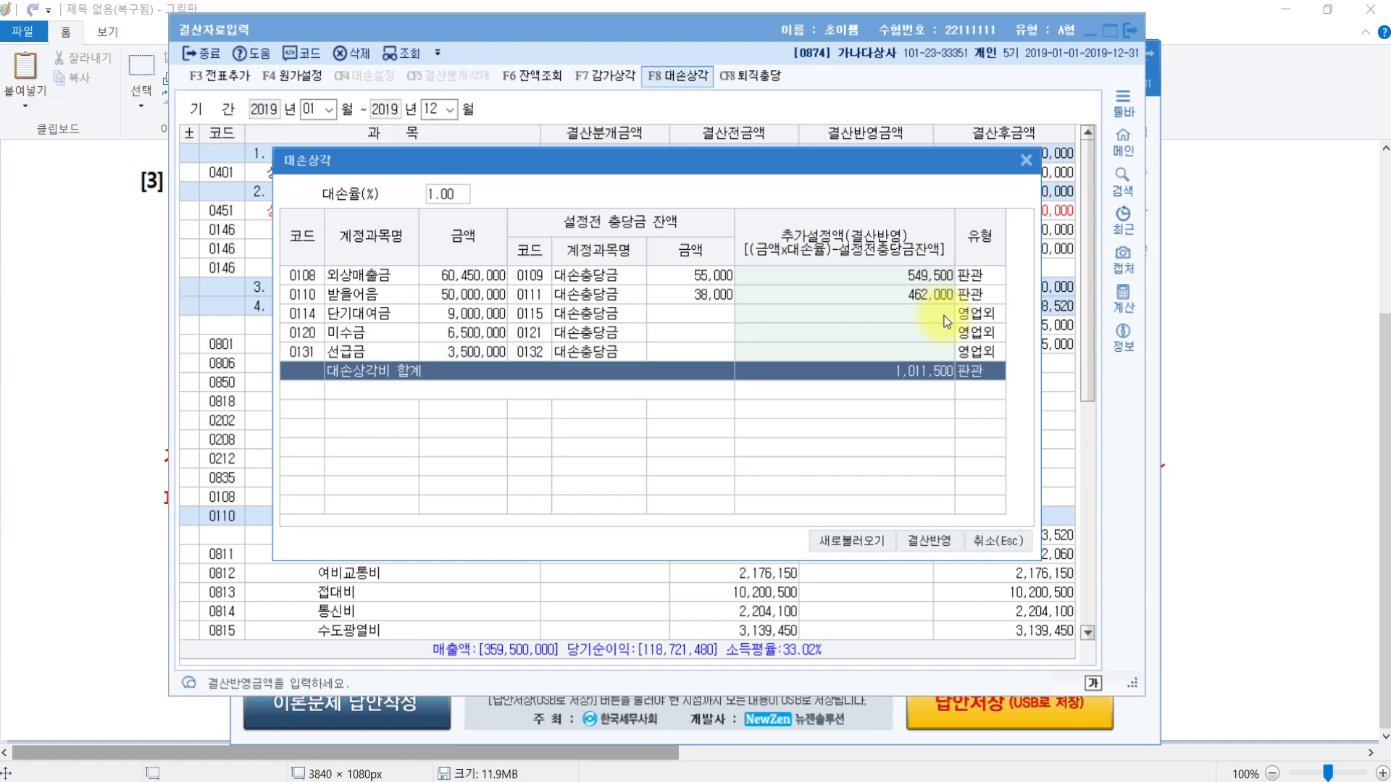
left_click(928, 542)
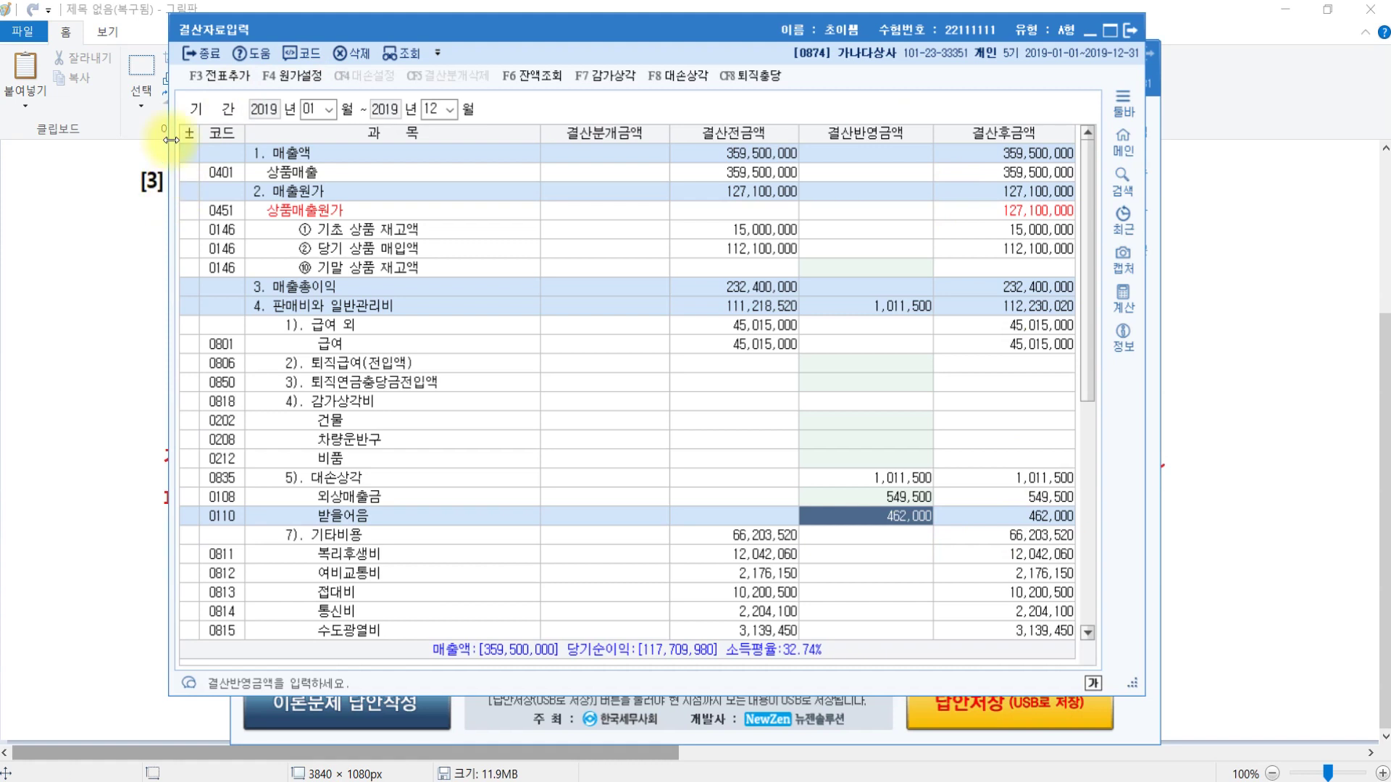
Add the closing entries to the 일반전표 and close 결산자료입력.
left_click(211, 80)
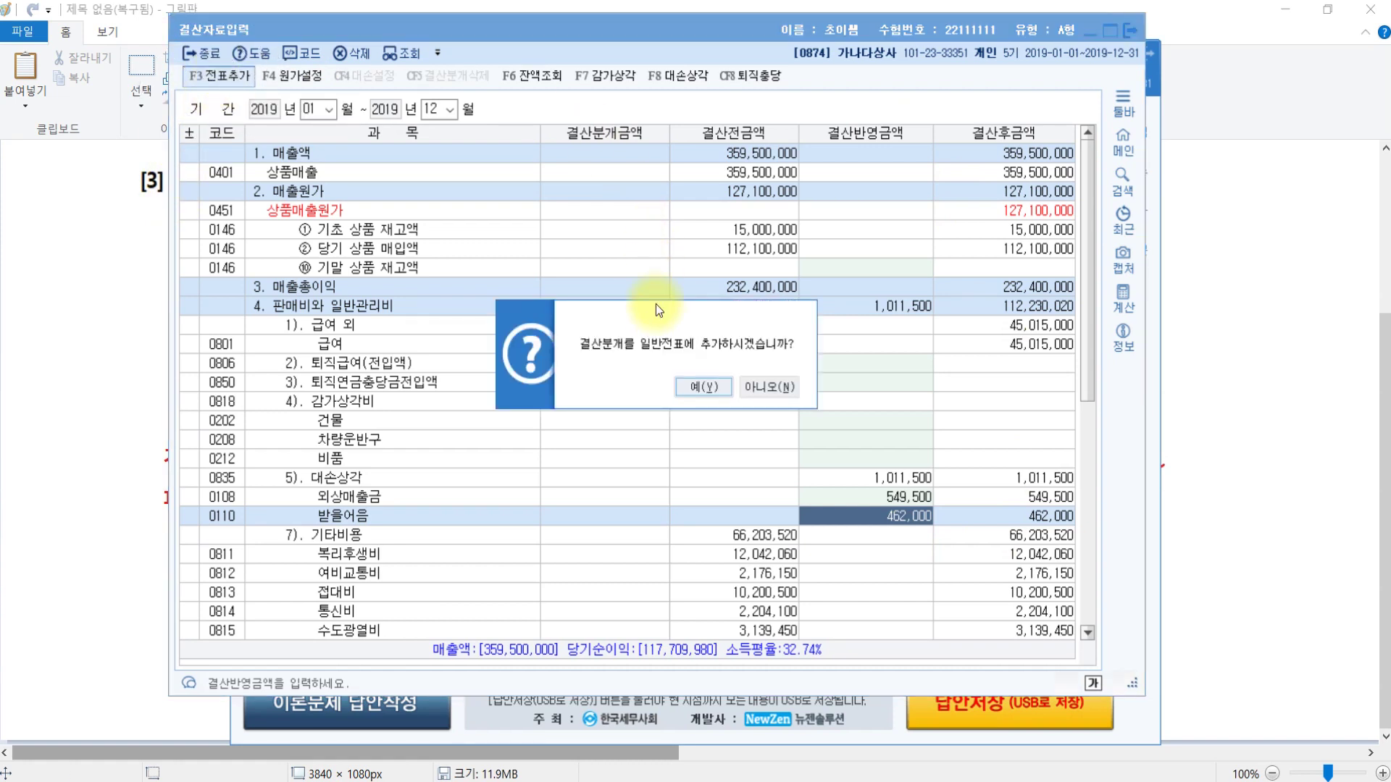
left_click(693, 382)
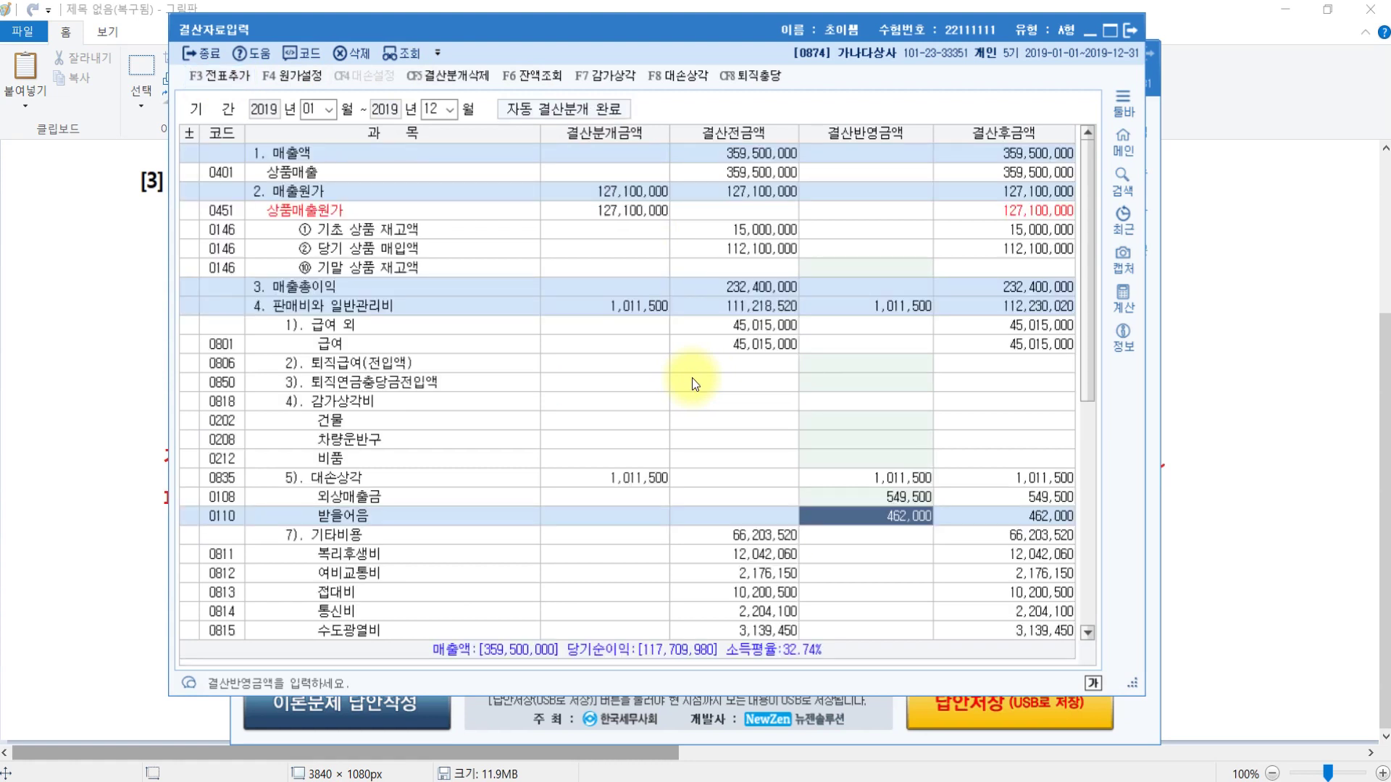
key("Escape")
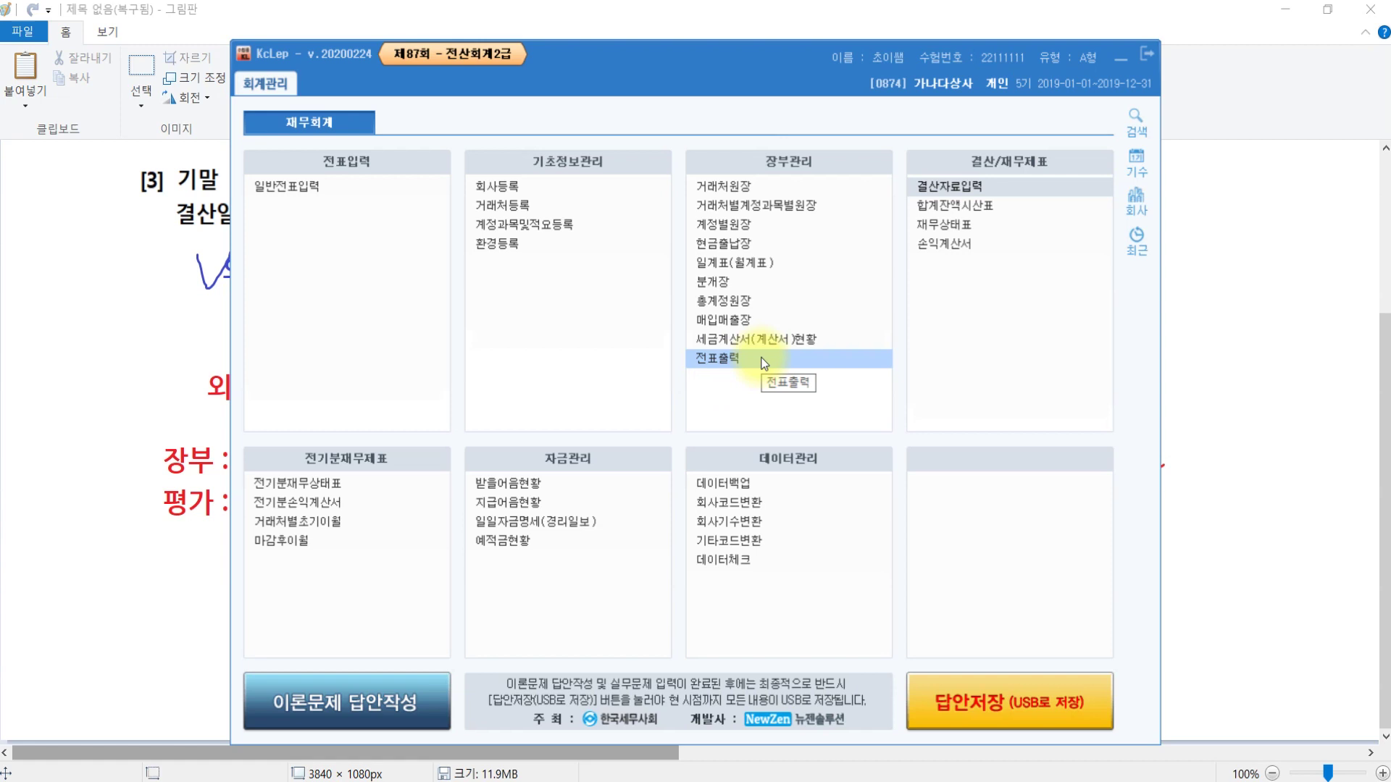
Open 일반전표입력 for December 31, check the generated 대손상각비 and 대손충당금 entry, and close it.
left_click(275, 186)
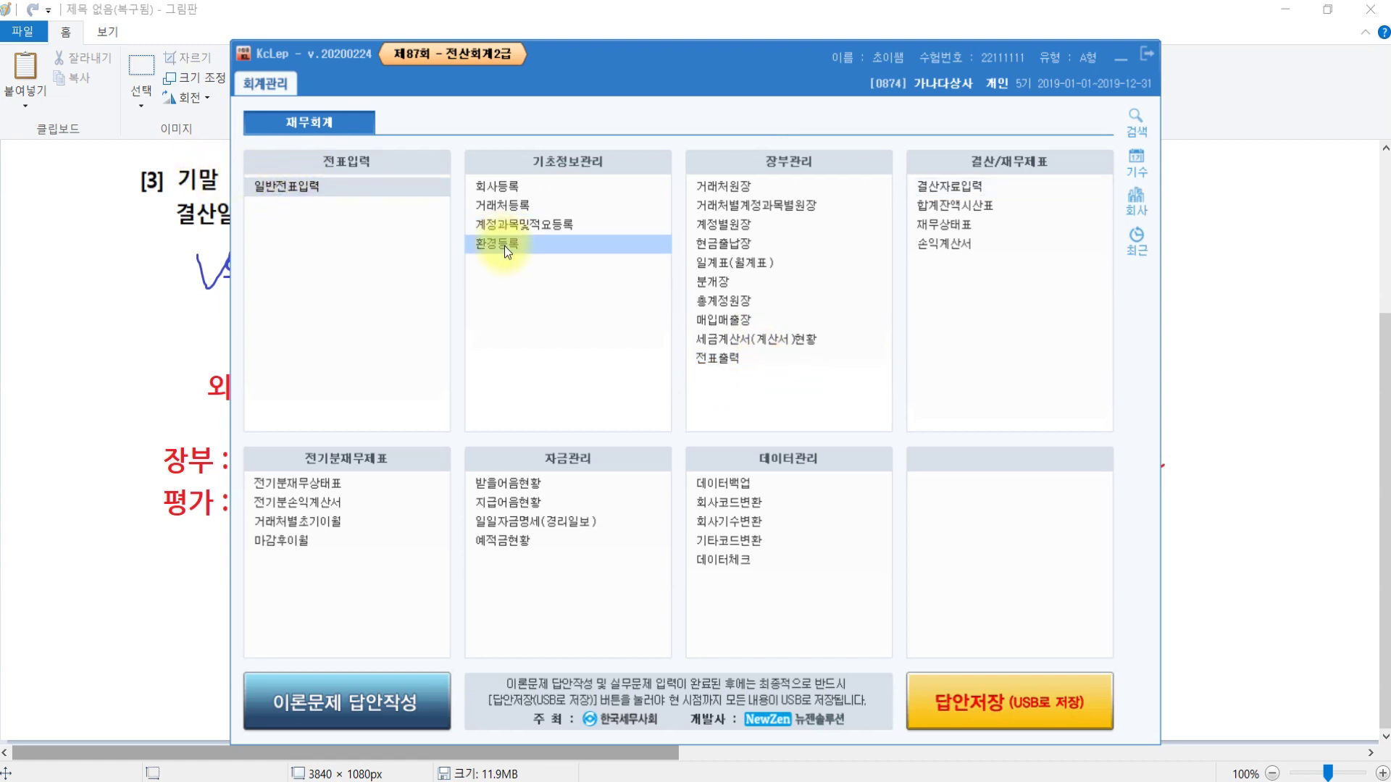
type("12")
key("Return")
type("31")
key("Return")
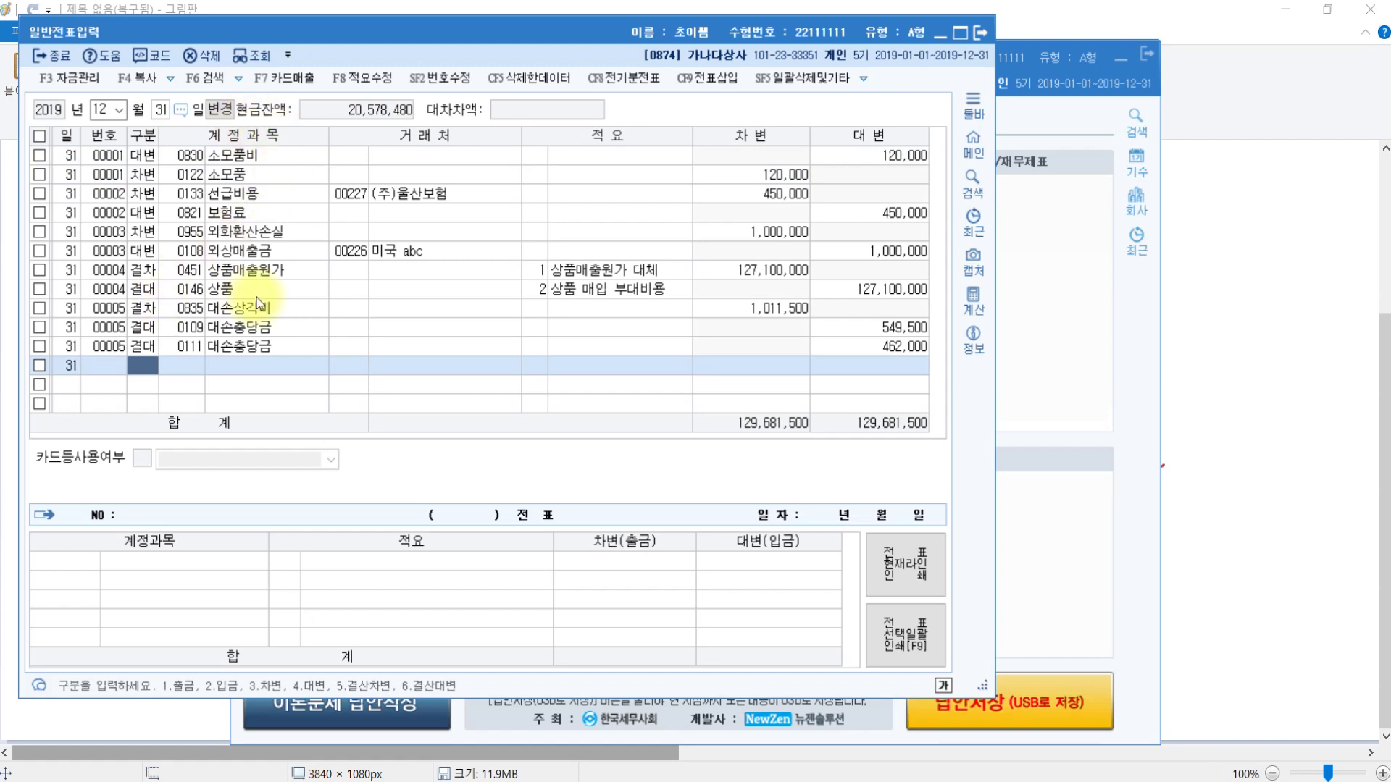
left_click(254, 316)
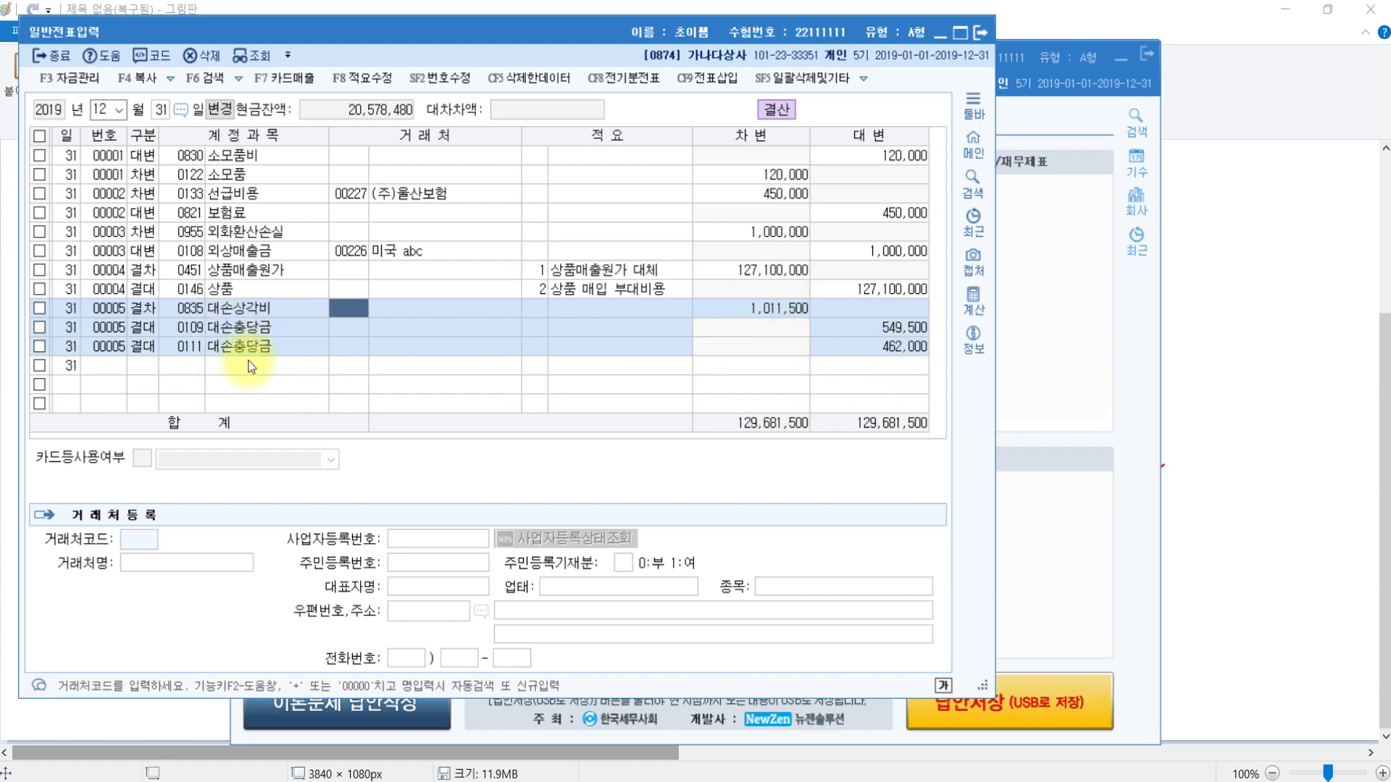
left_click(981, 32)
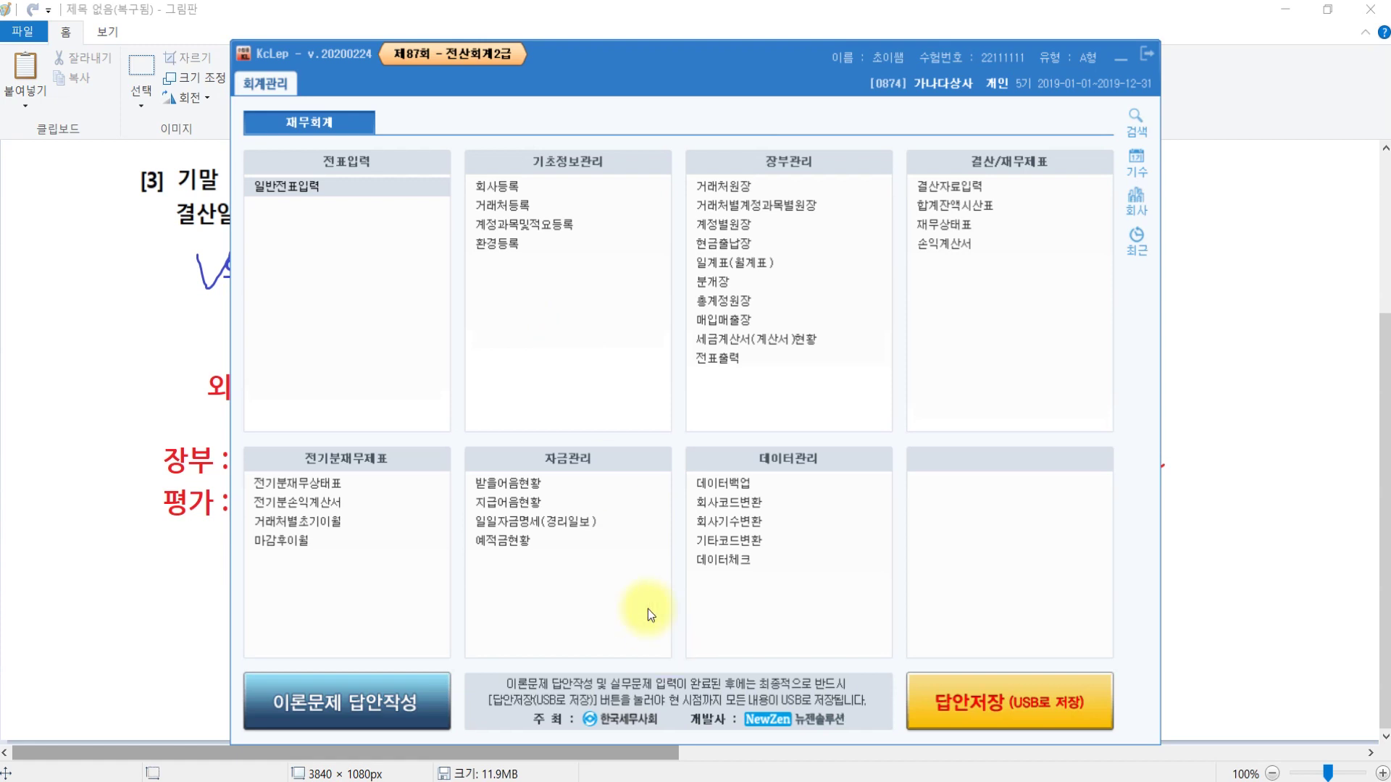
Switch to the exam document in 한글 and read the three 문제7 lookup questions.
key("alt+Tab")
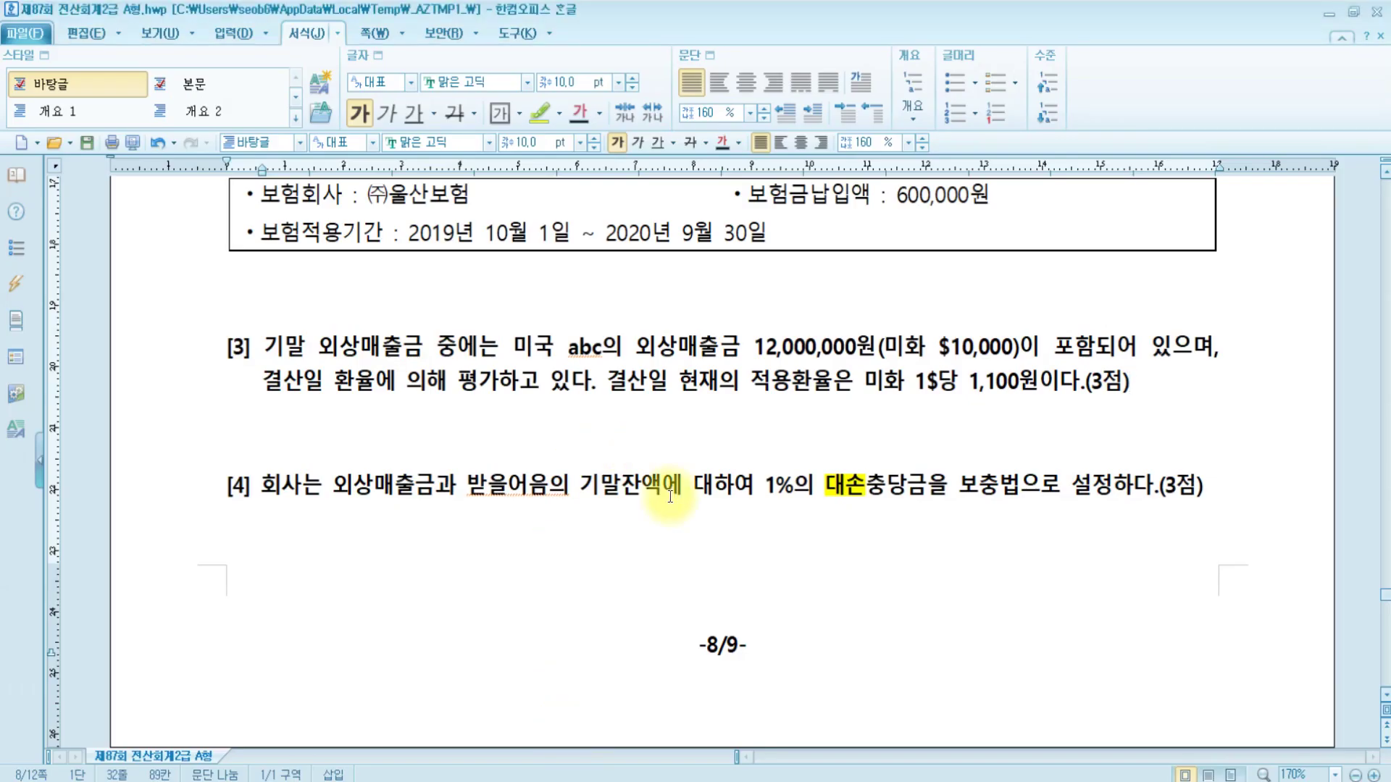
scroll(693, 523, "down", 10)
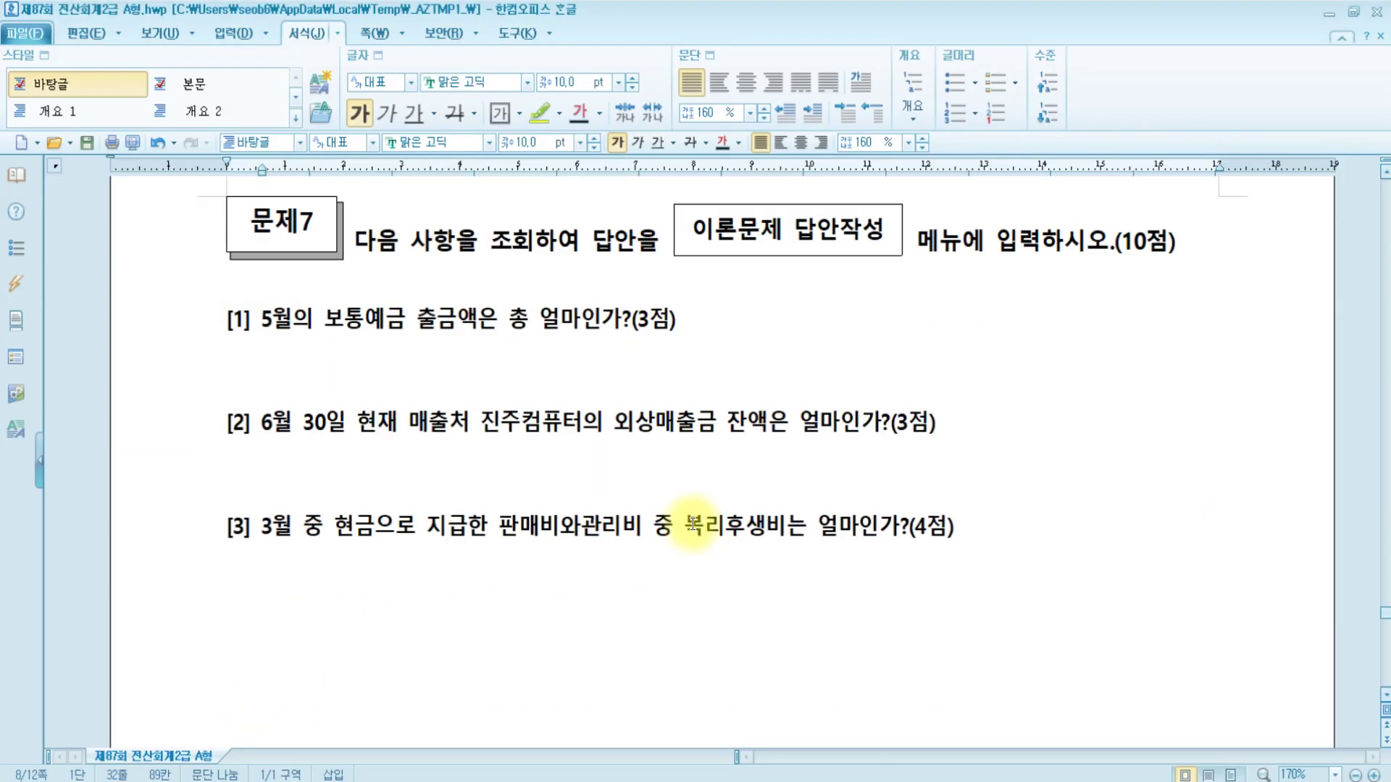
scroll(693, 523, "up", 1)
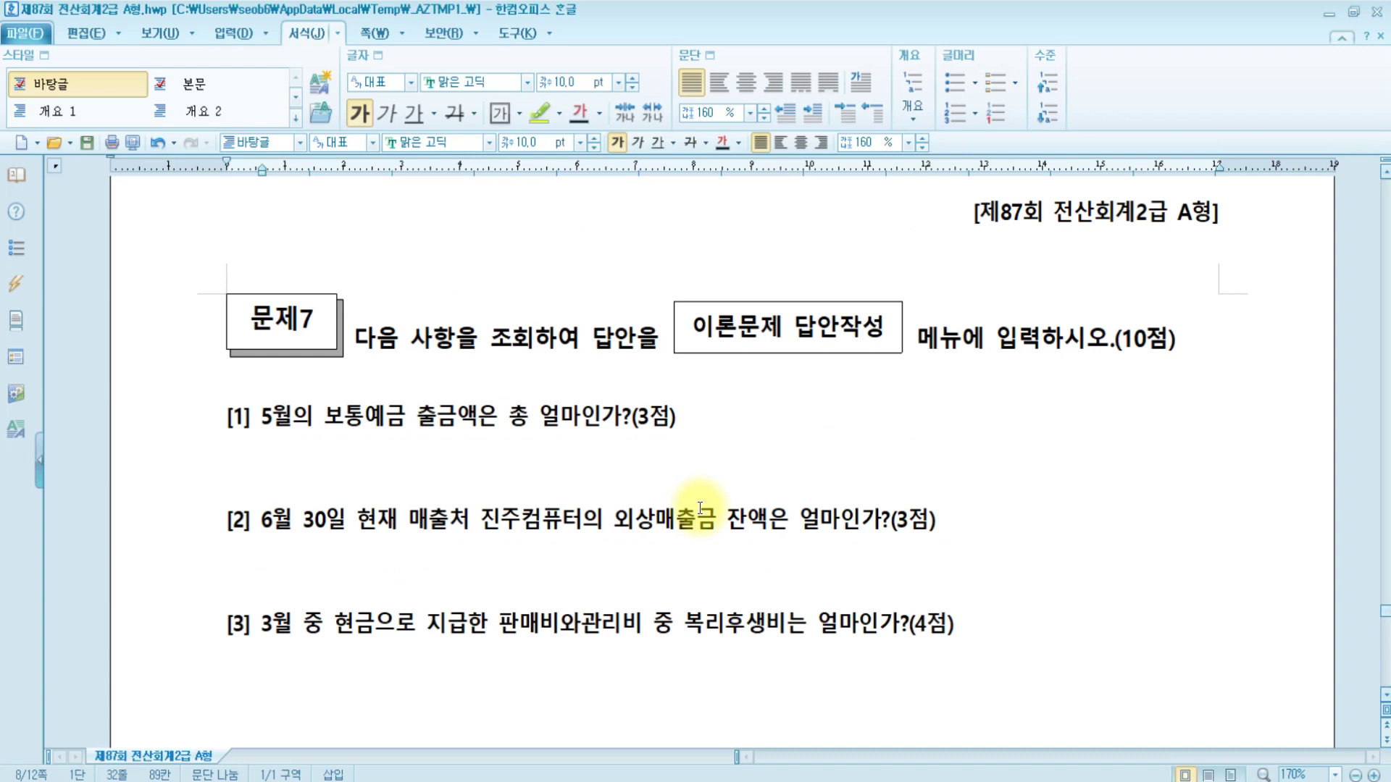
left_click(681, 413)
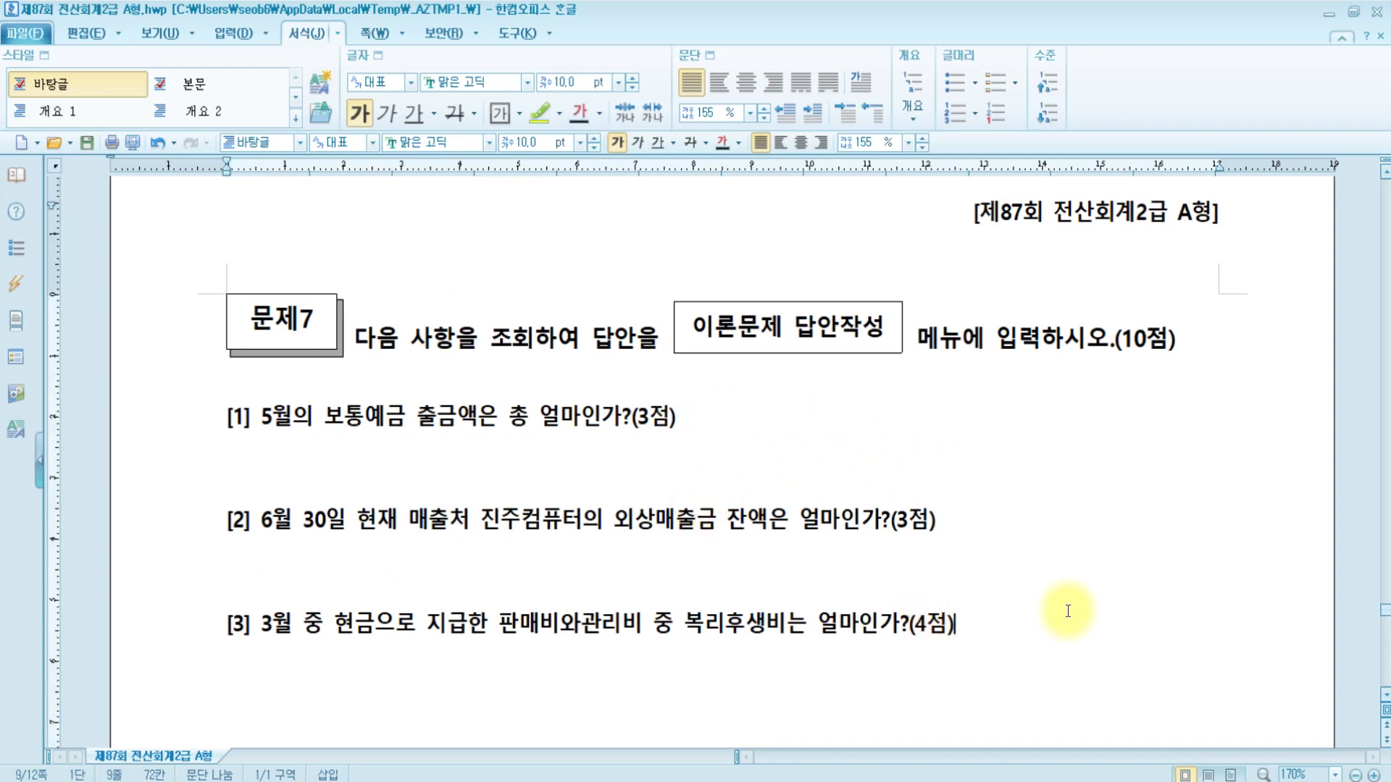
Compare the 문제7 questions with the 조회문제 guide in Paint to identify the right ledger, and return to KcLep.
key("alt+Tab")
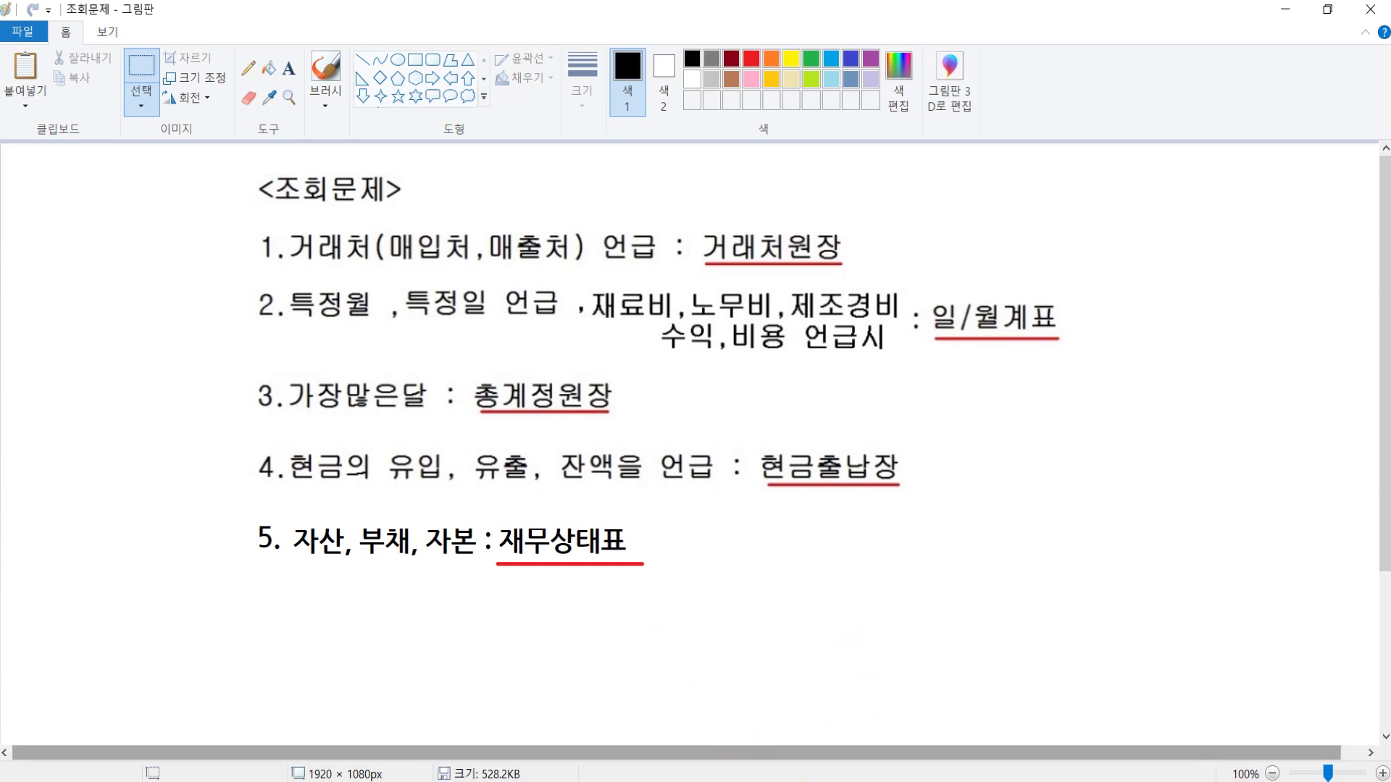
key("alt+Tab")
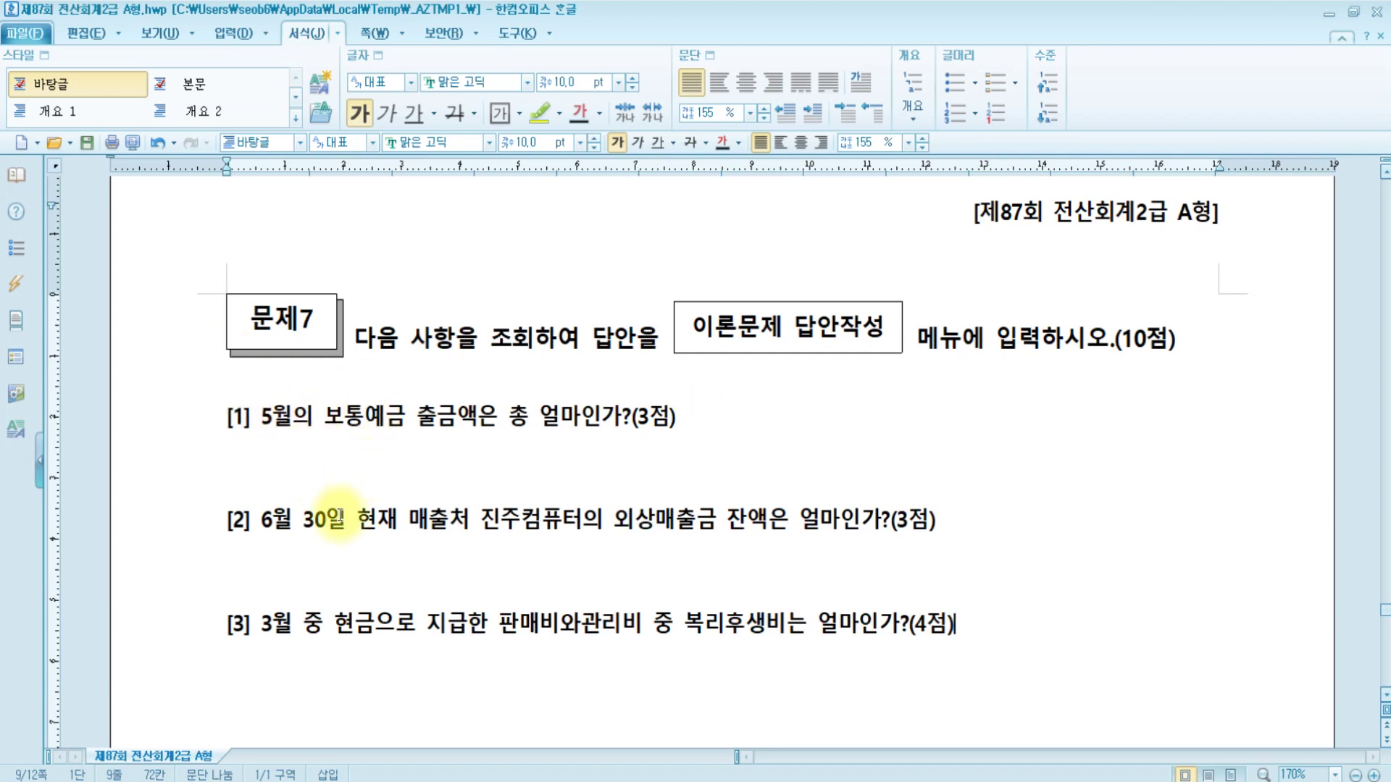
key("alt+Tab")
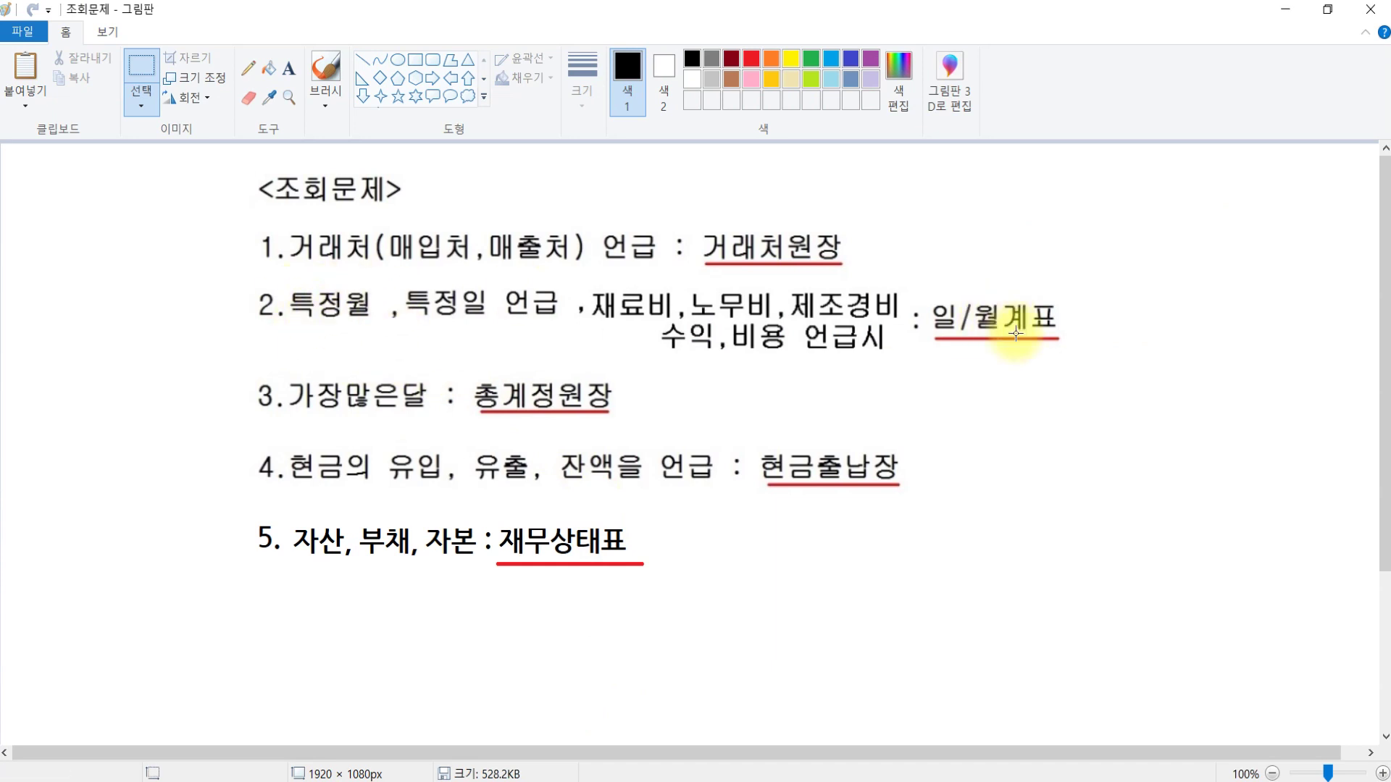
key("alt+Tab")
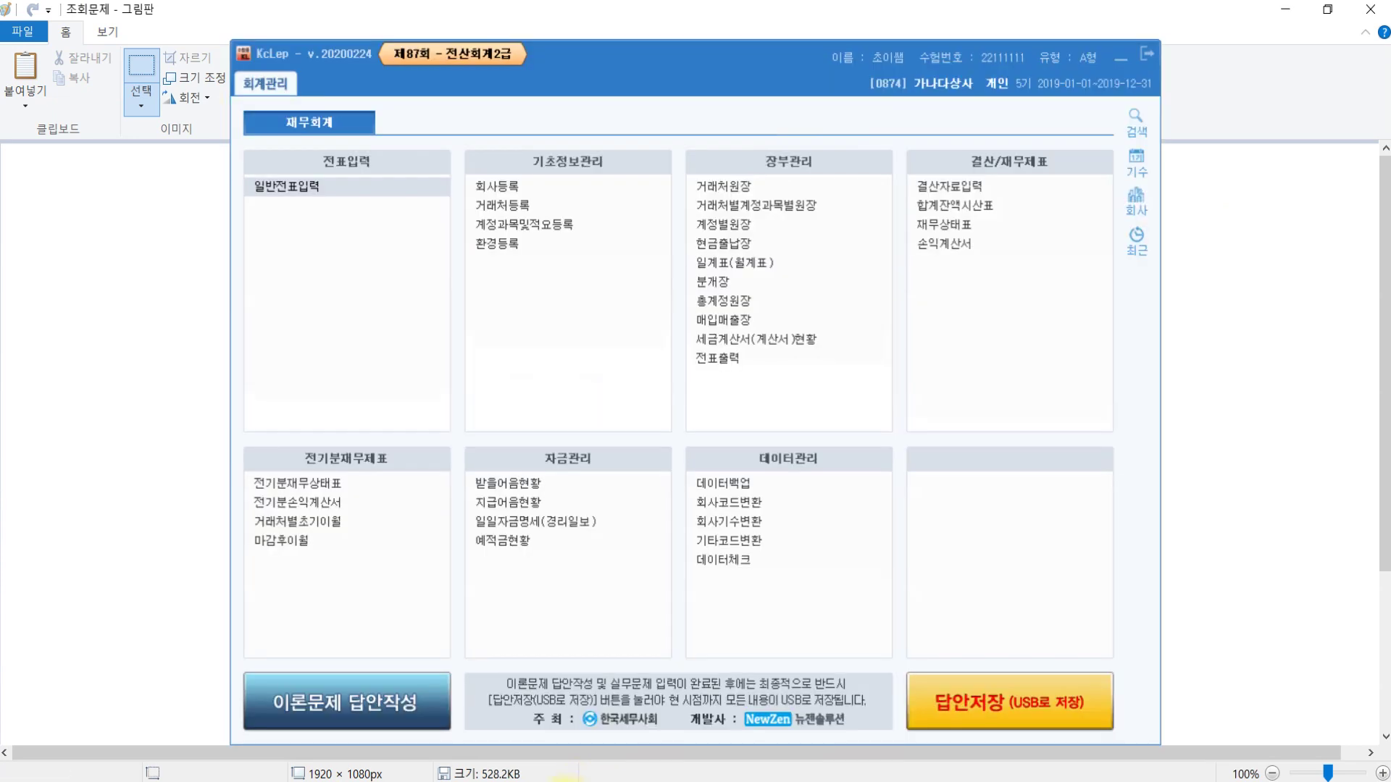
Open 일계표(월계표) and query the 월계표 for May 2019.
left_click(761, 265)
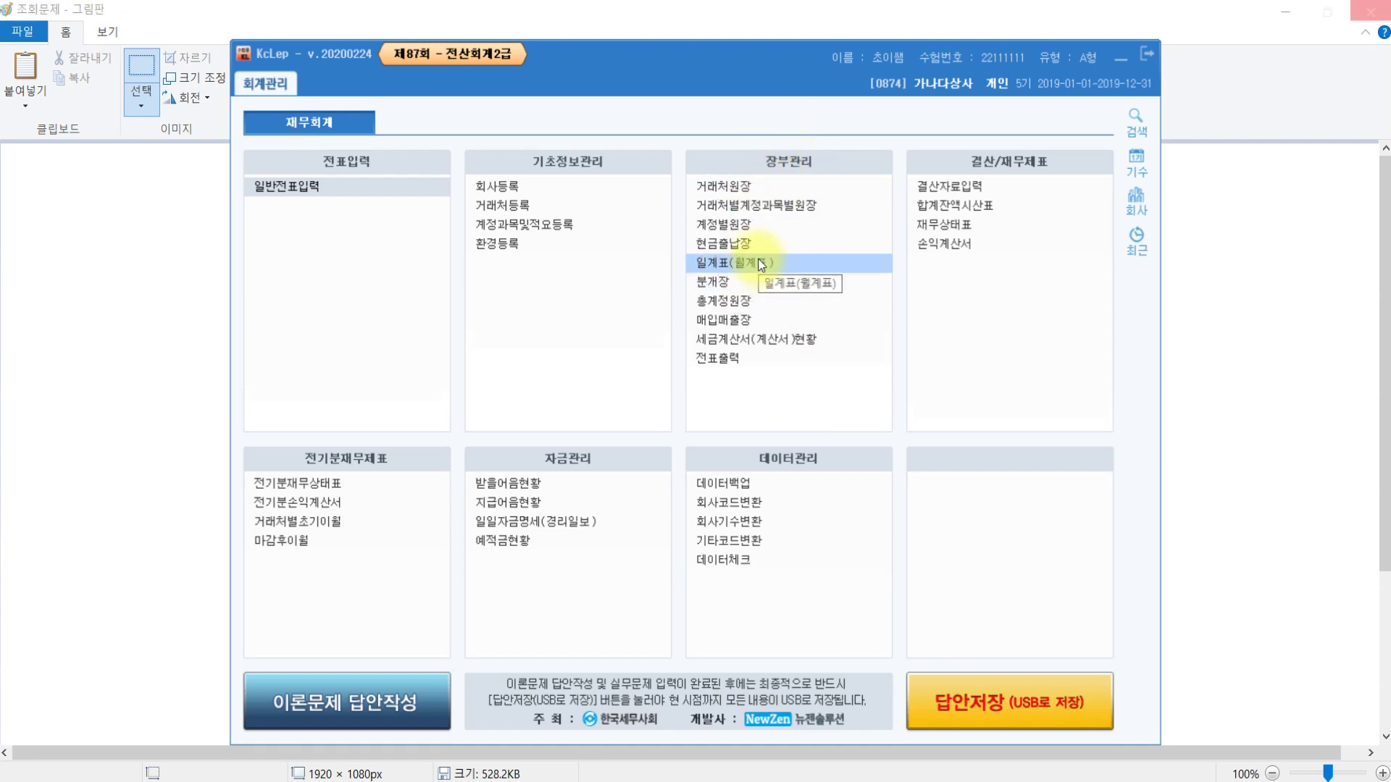
left_click(761, 265)
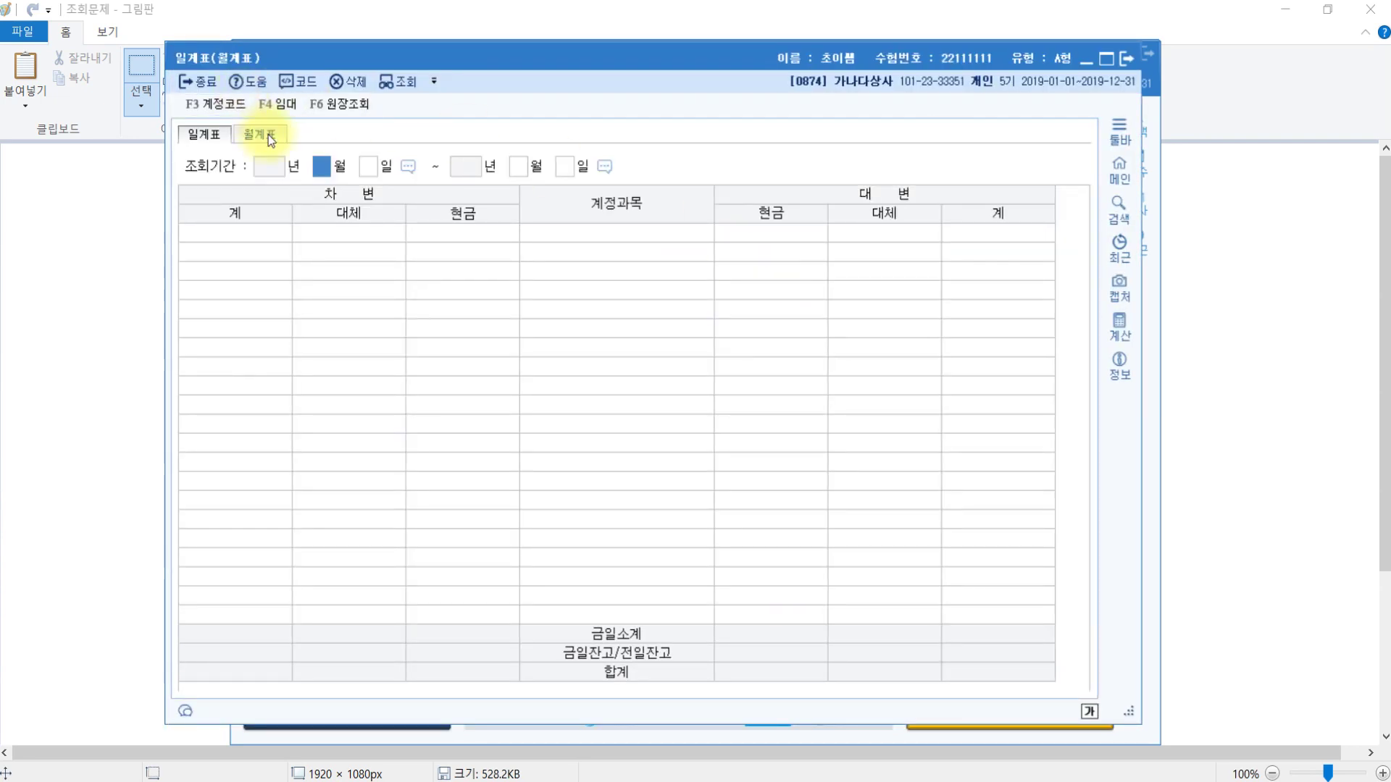
left_click(268, 135)
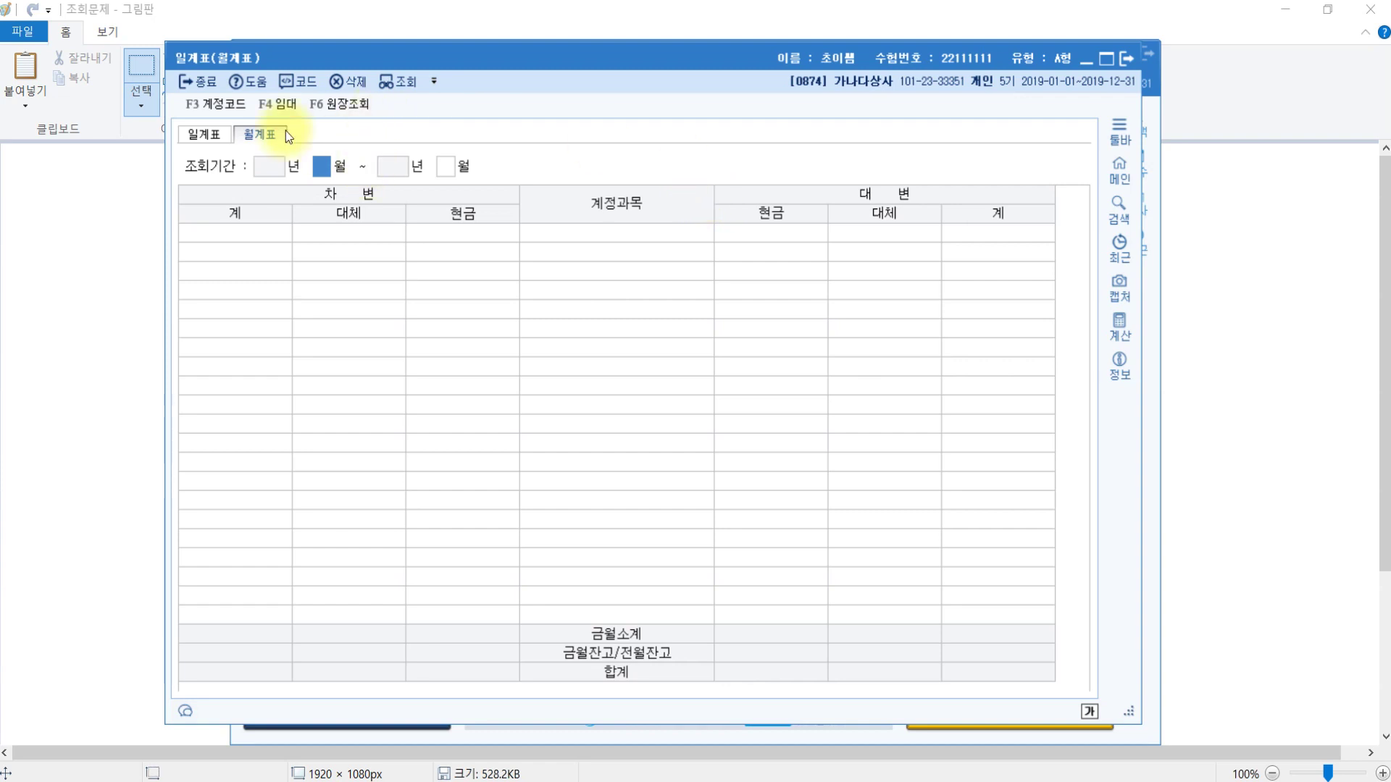
type("05")
key("Return")
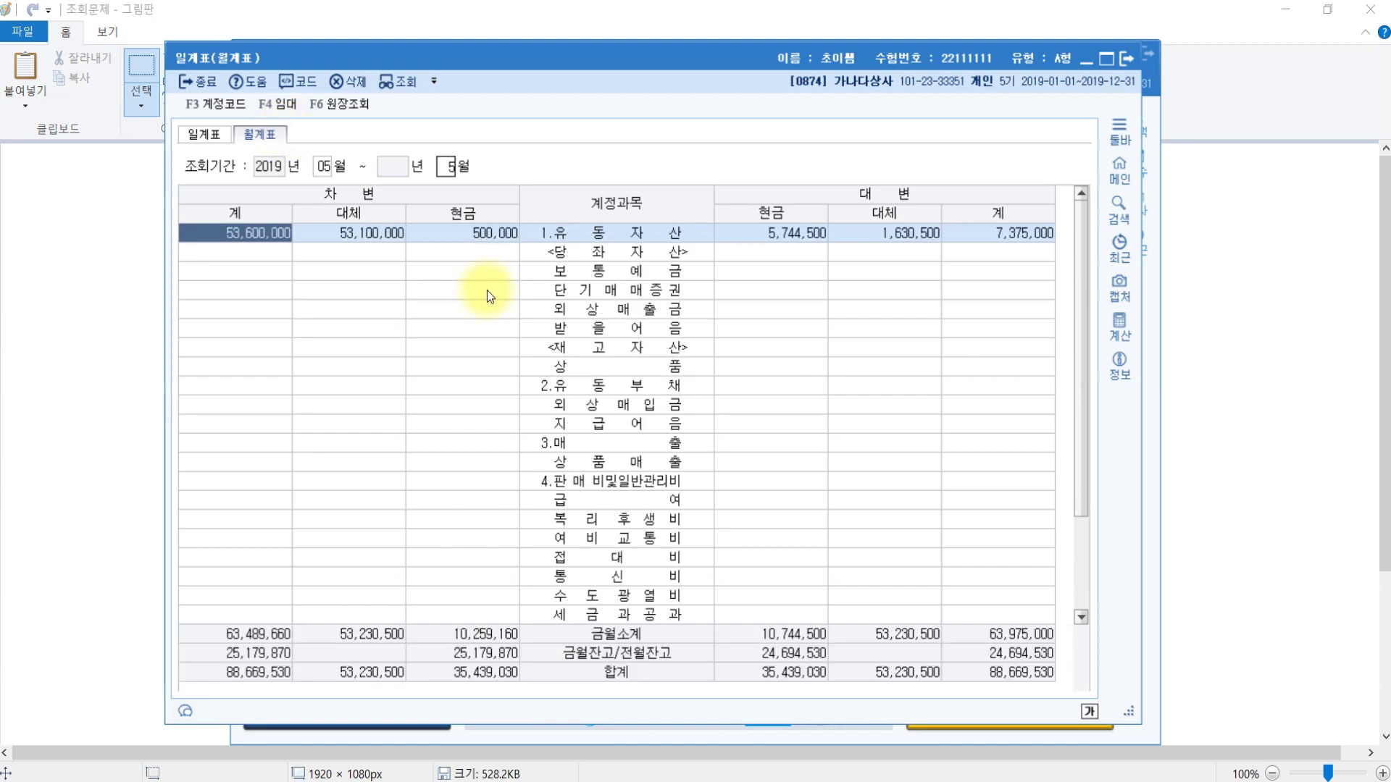
key("Return")
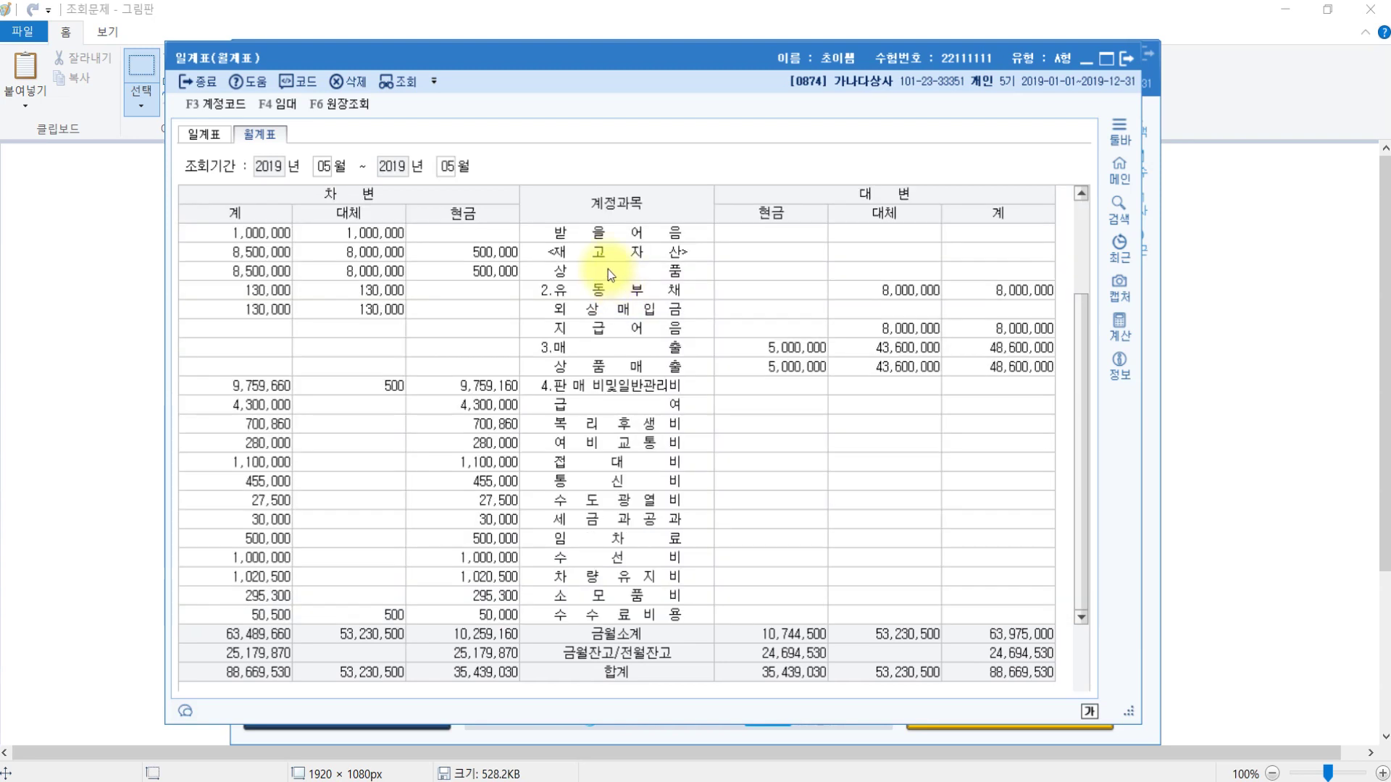
Find the 보통예금 row in the 월계표 for May, check its total credit amount, and close the report.
left_click(566, 368)
scroll(620, 390, "up", 2)
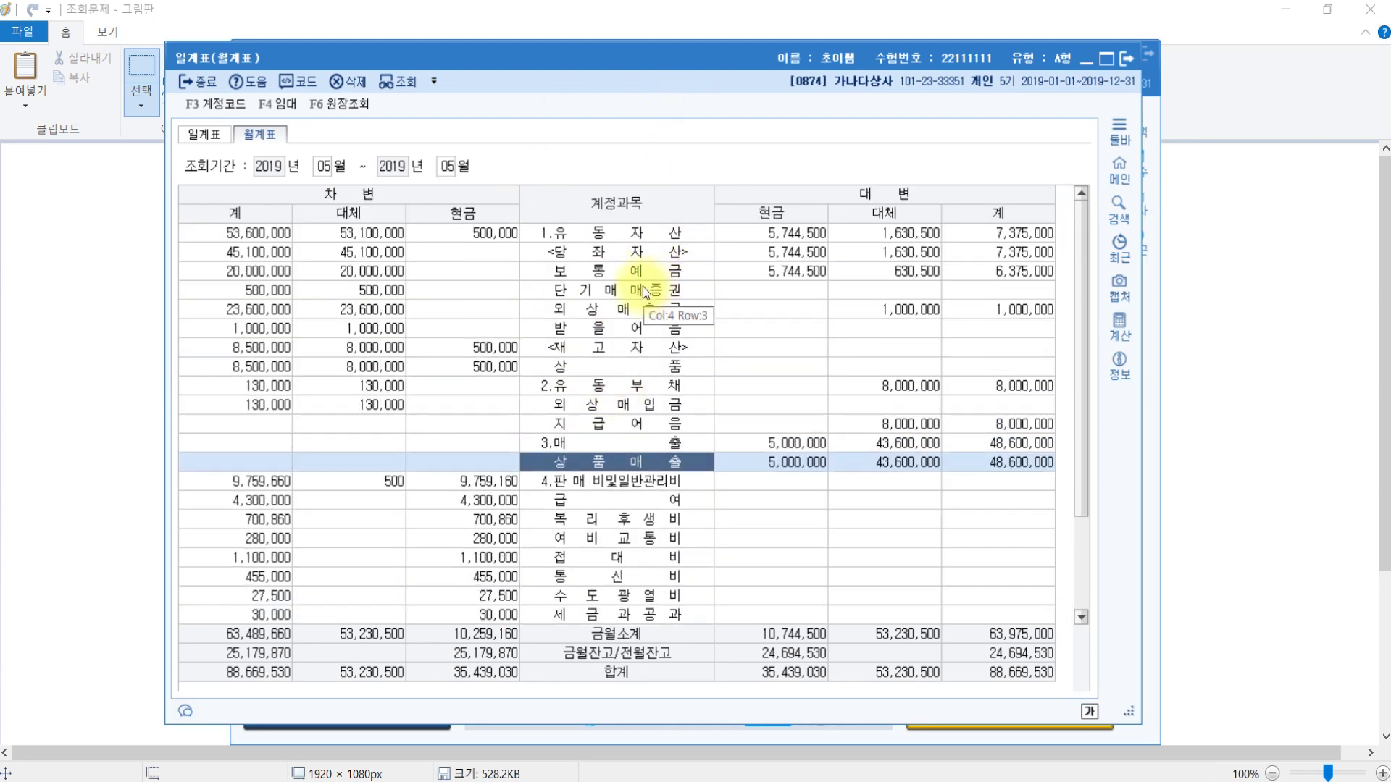
left_click(659, 271)
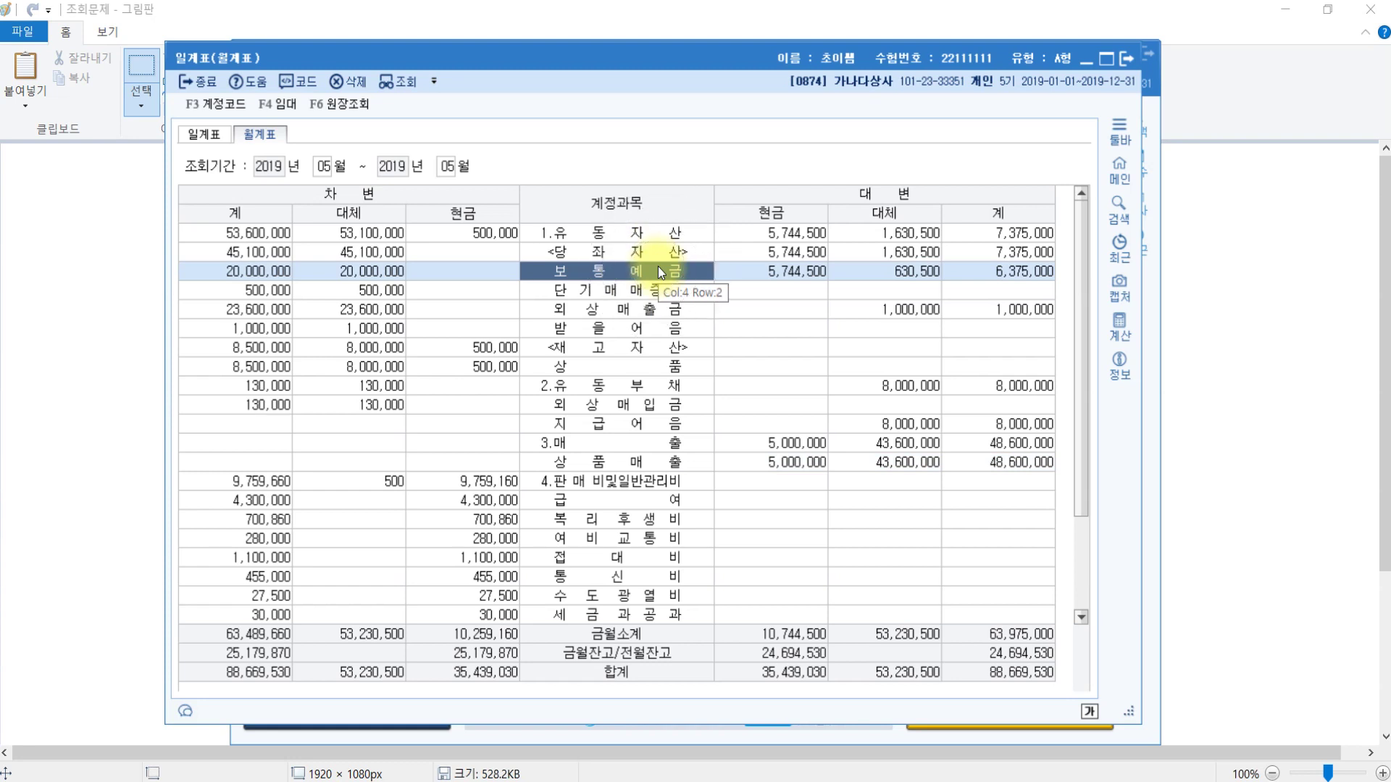
left_click(659, 272)
left_click(1017, 275)
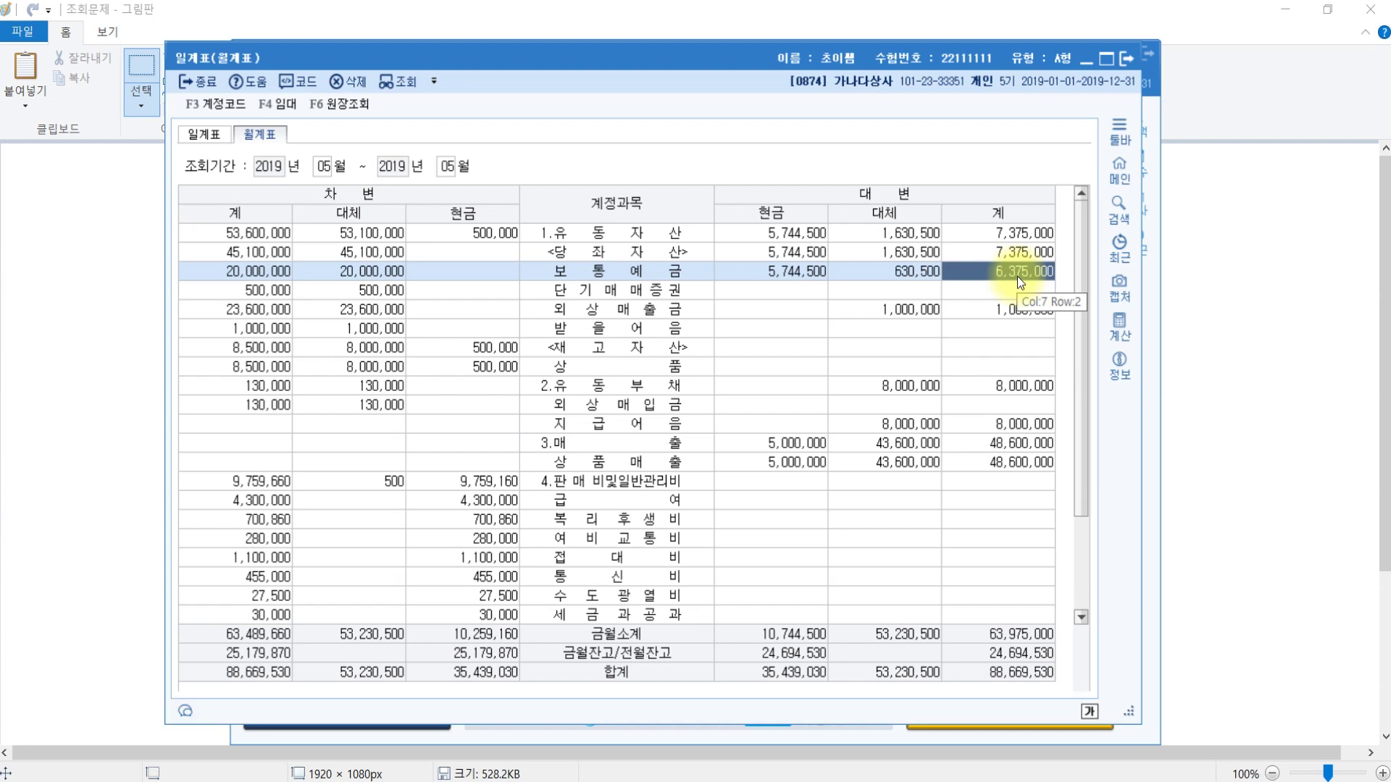
left_click(1126, 63)
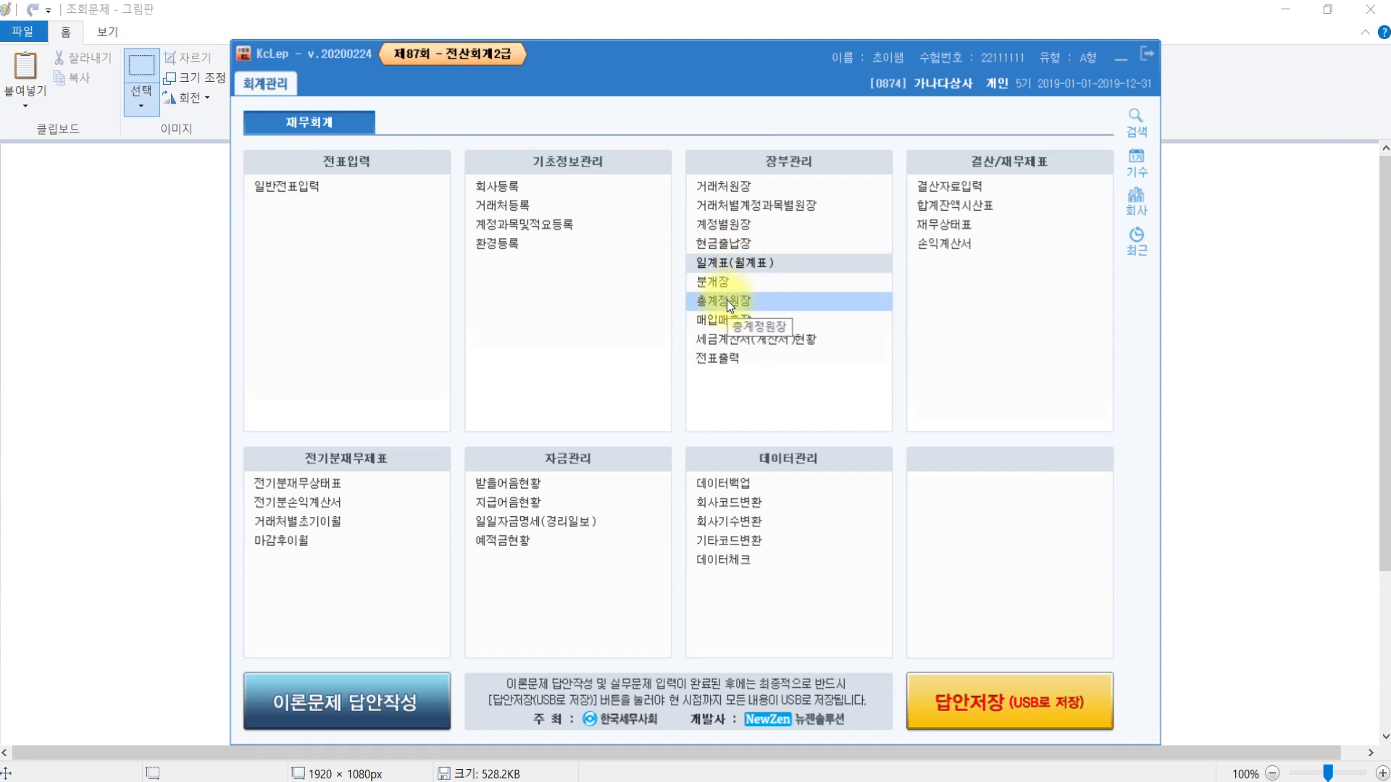
Open 총계정원장 and query the monthly ledger of 0103 보통예금 for May 1 to May 31, 2019.
left_click(802, 302)
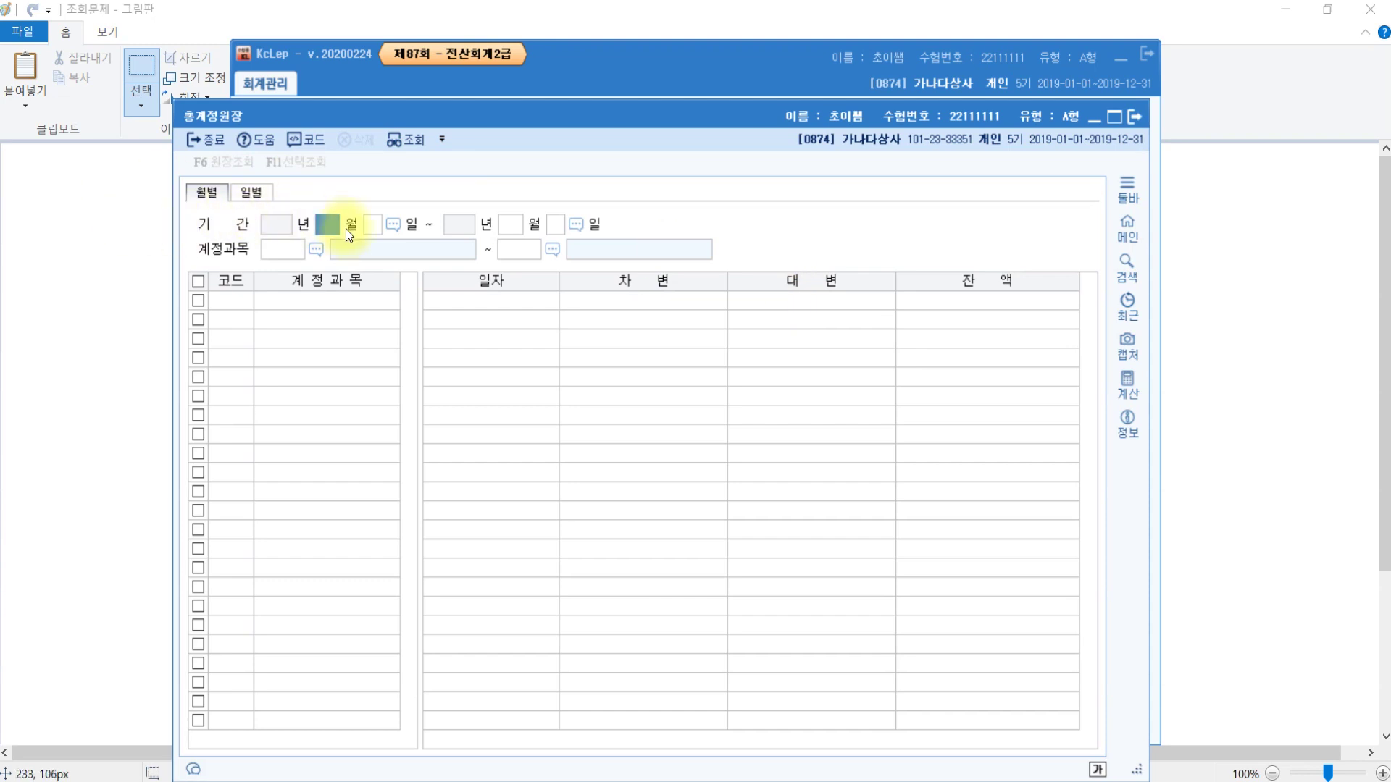
type("5")
key("Return")
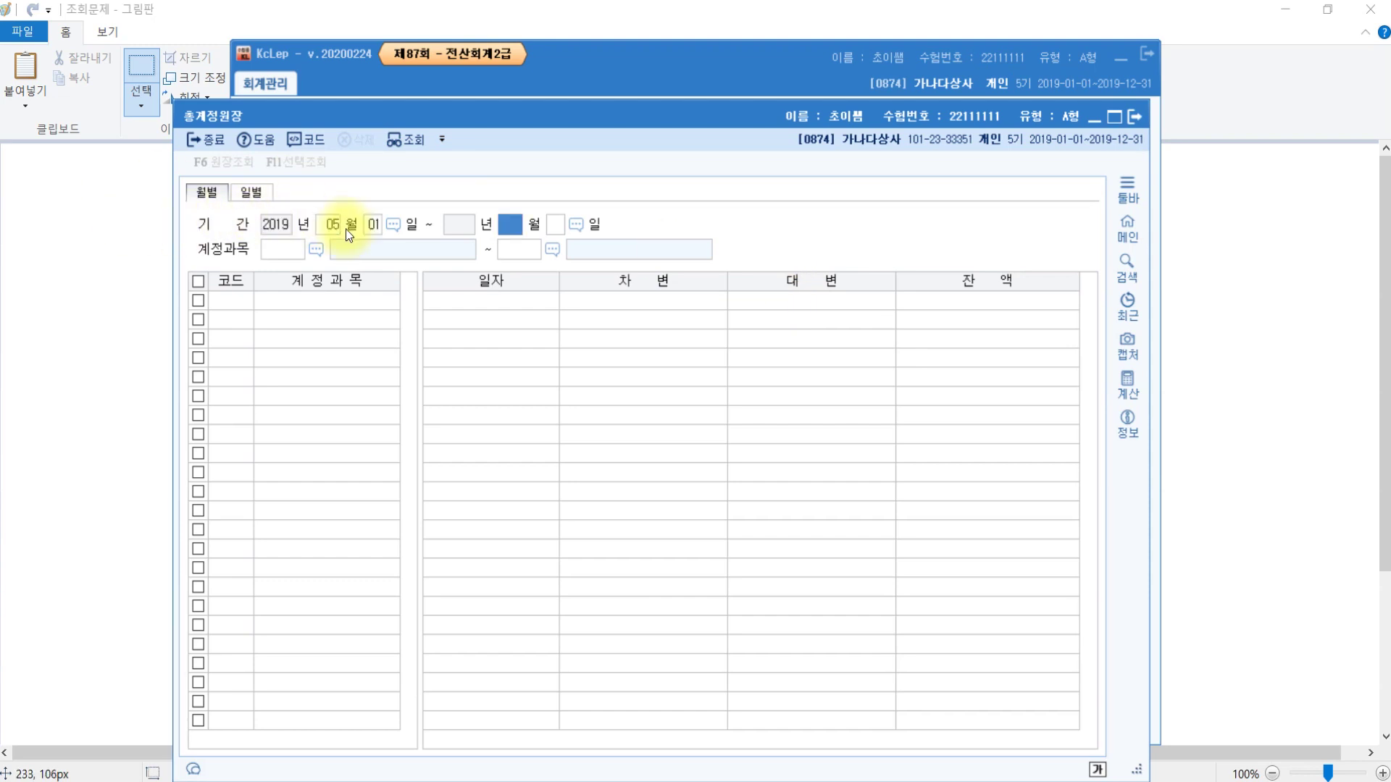
type("5")
key("Return")
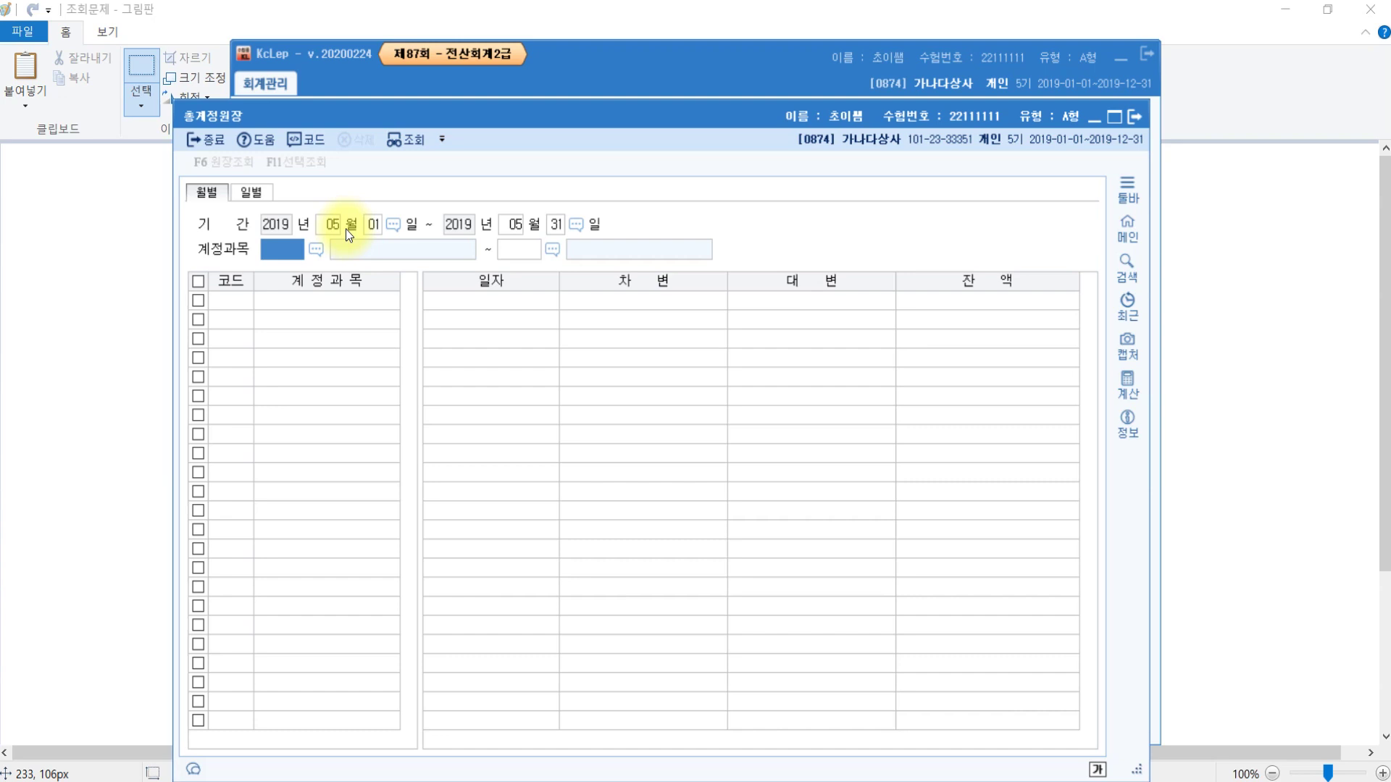
left_click(272, 249)
key("F2")
type("보통")
key("Return")
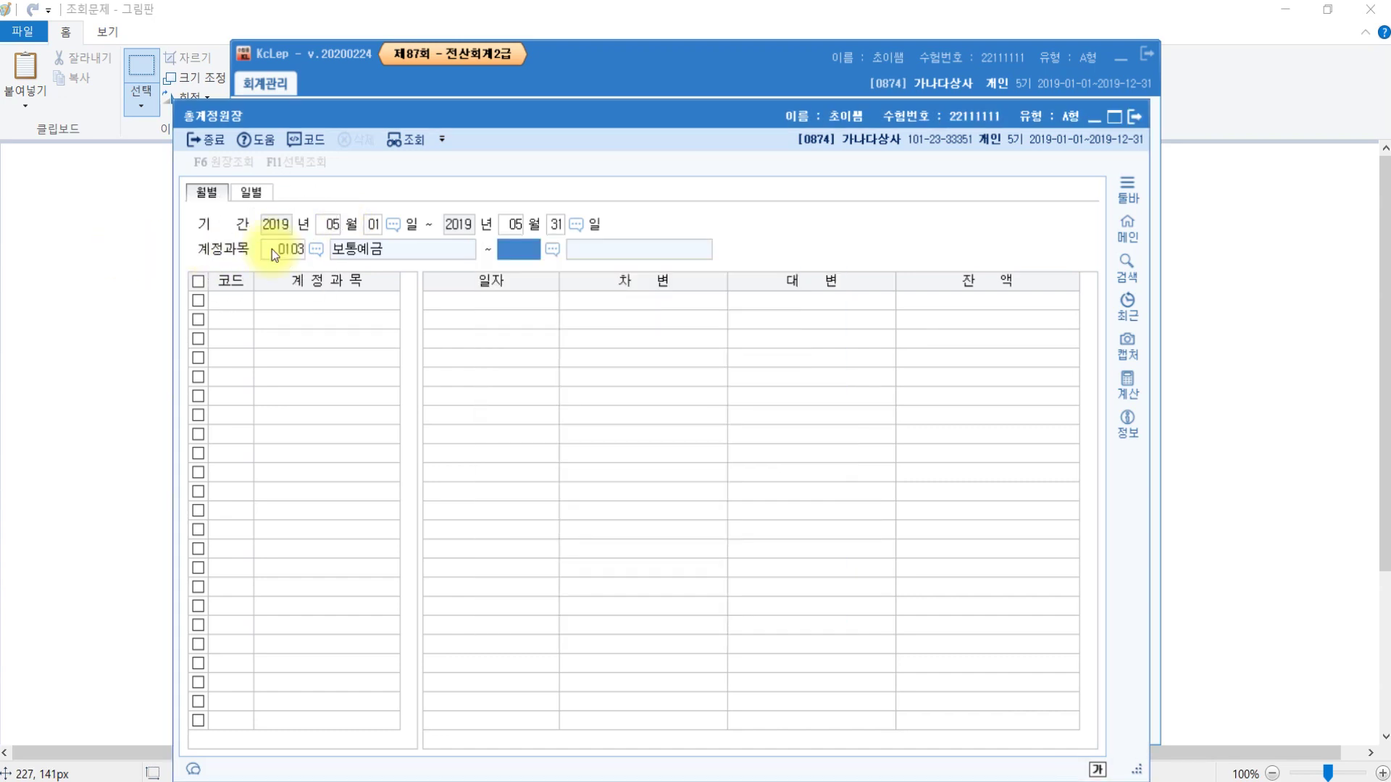
key("Return")
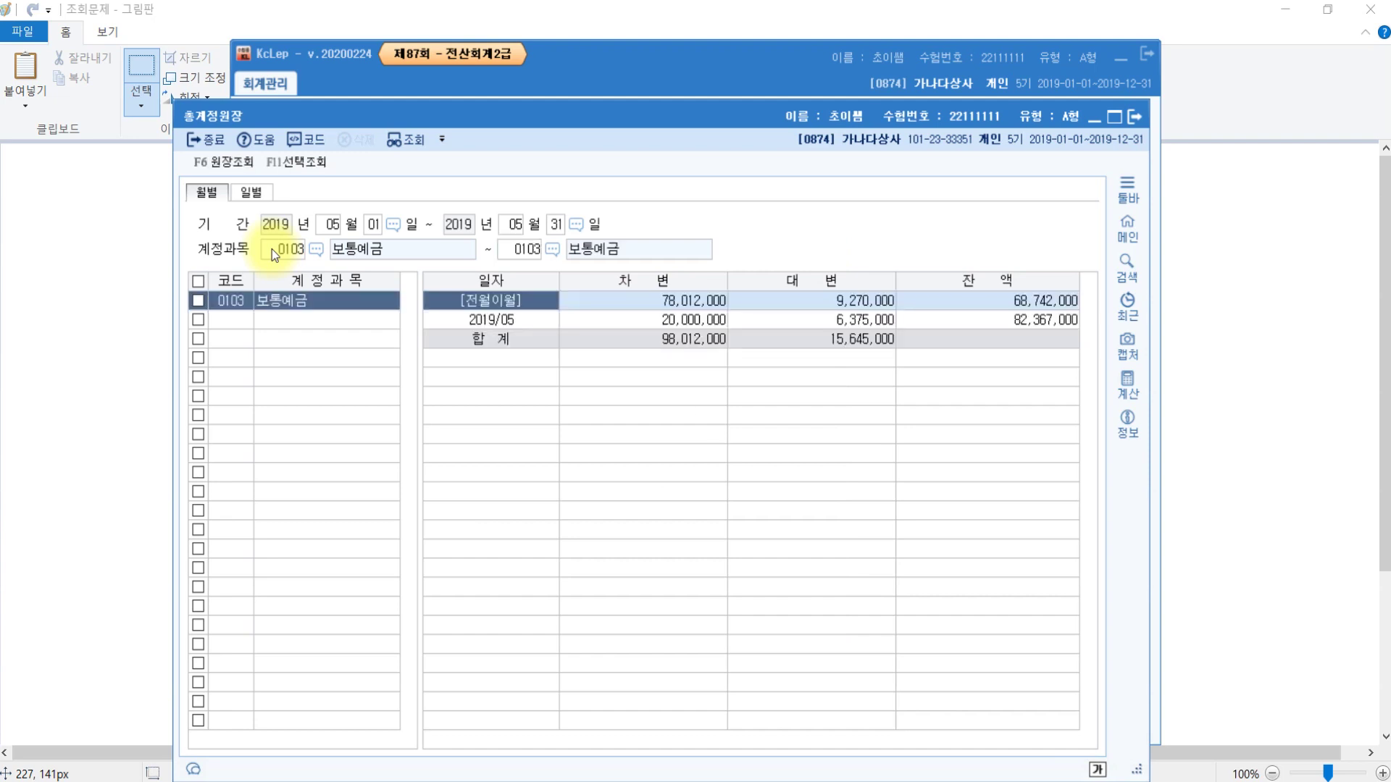
Check the May 2019 credit amount of 보통예금 in 총계정원장 and close the ledger.
left_click(320, 298)
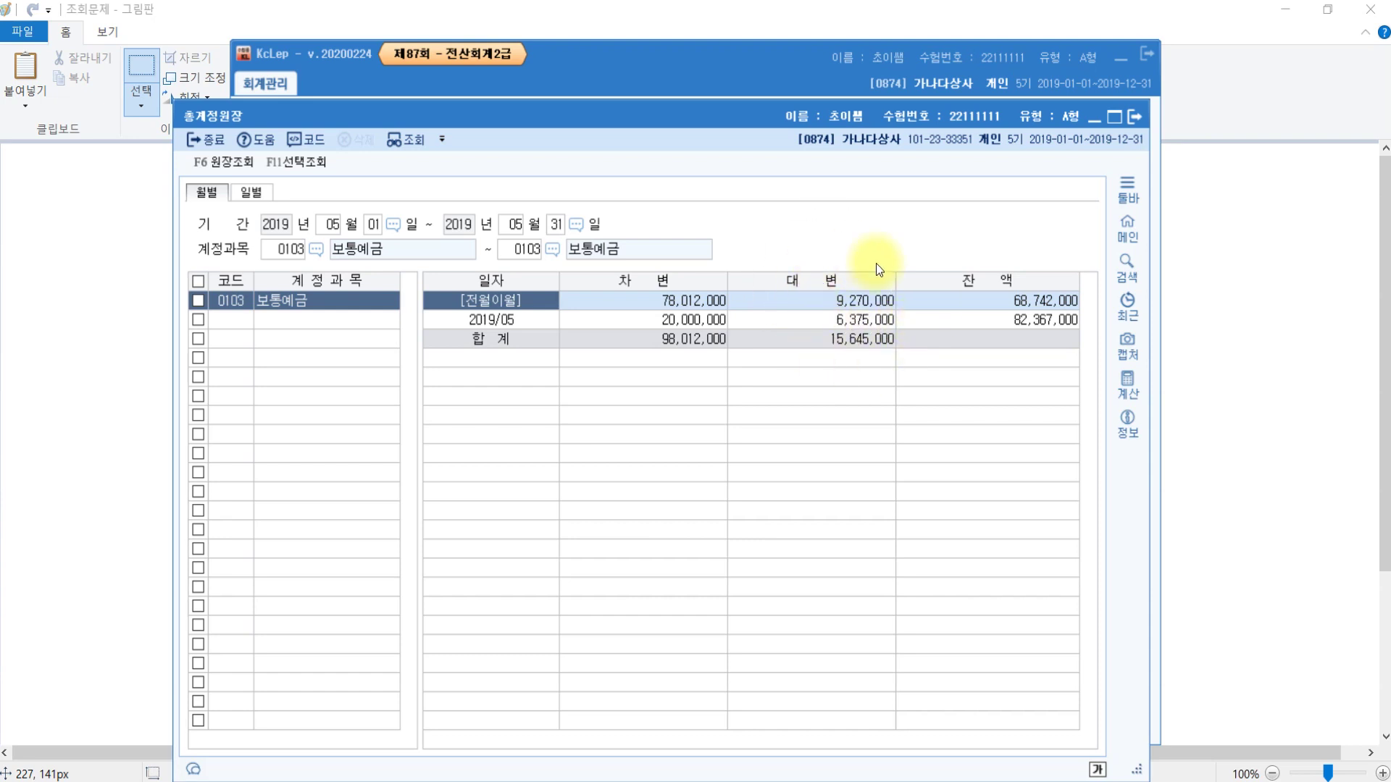
left_click(871, 327)
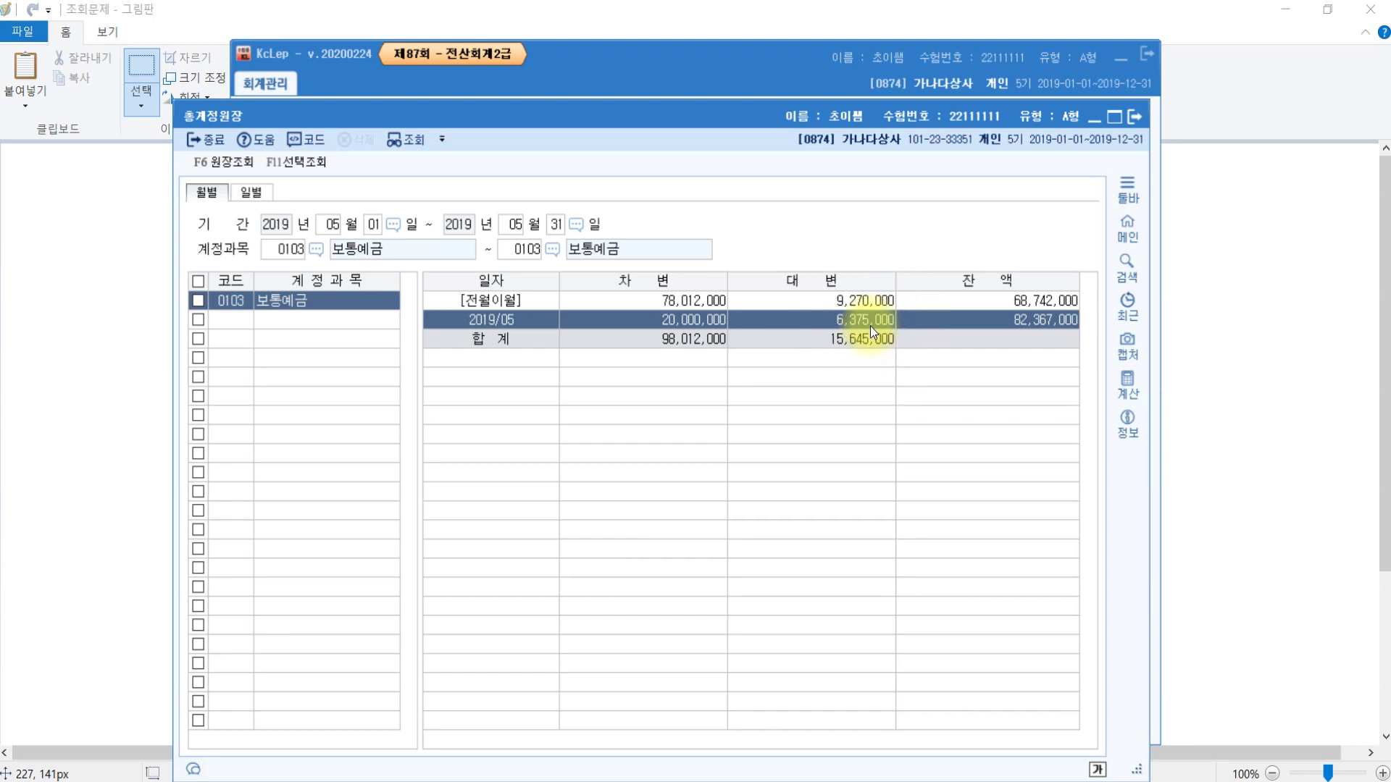
left_click(1135, 118)
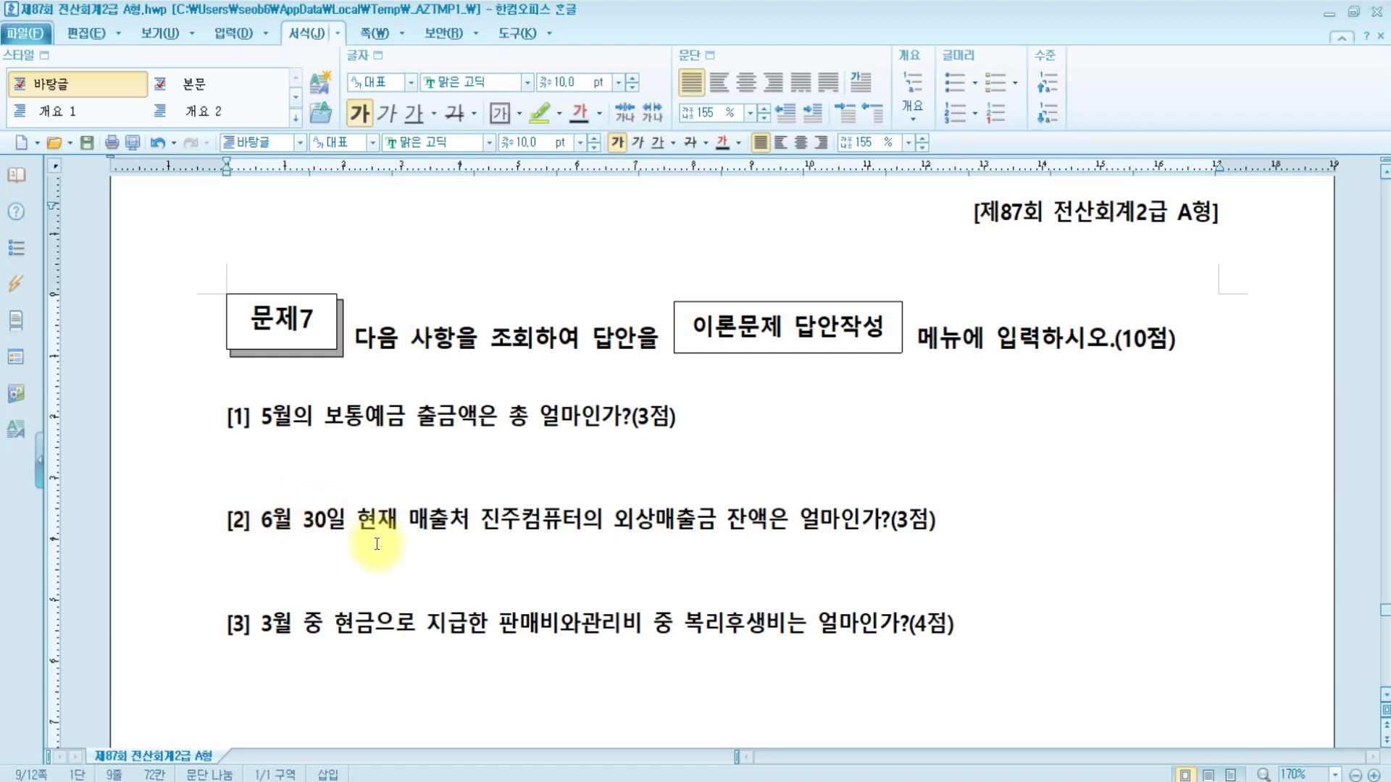
Read question [2] about 진주컴퓨터 in the 한글 exam document, match it to the 조회문제 guide in Paint, and return to KcLep.
double_click(489, 518)
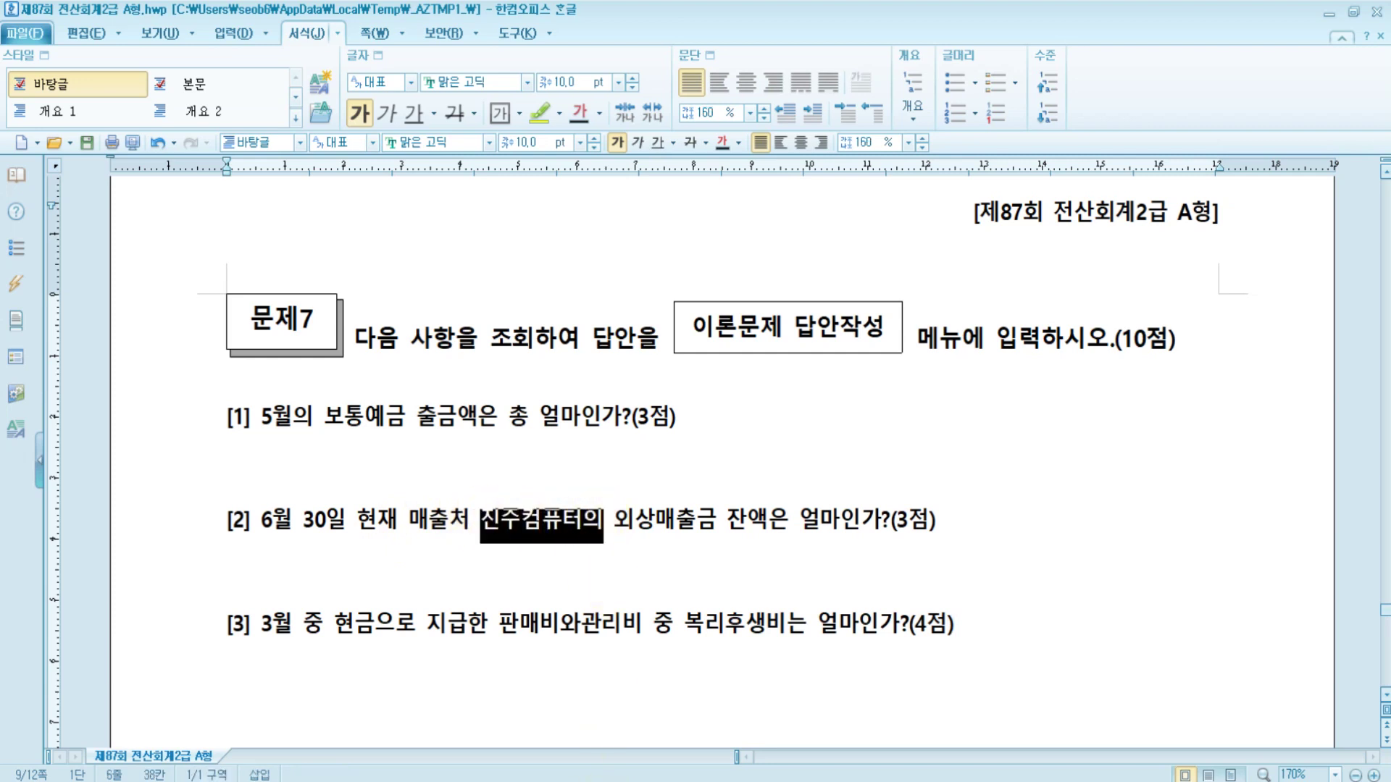
left_click(612, 750)
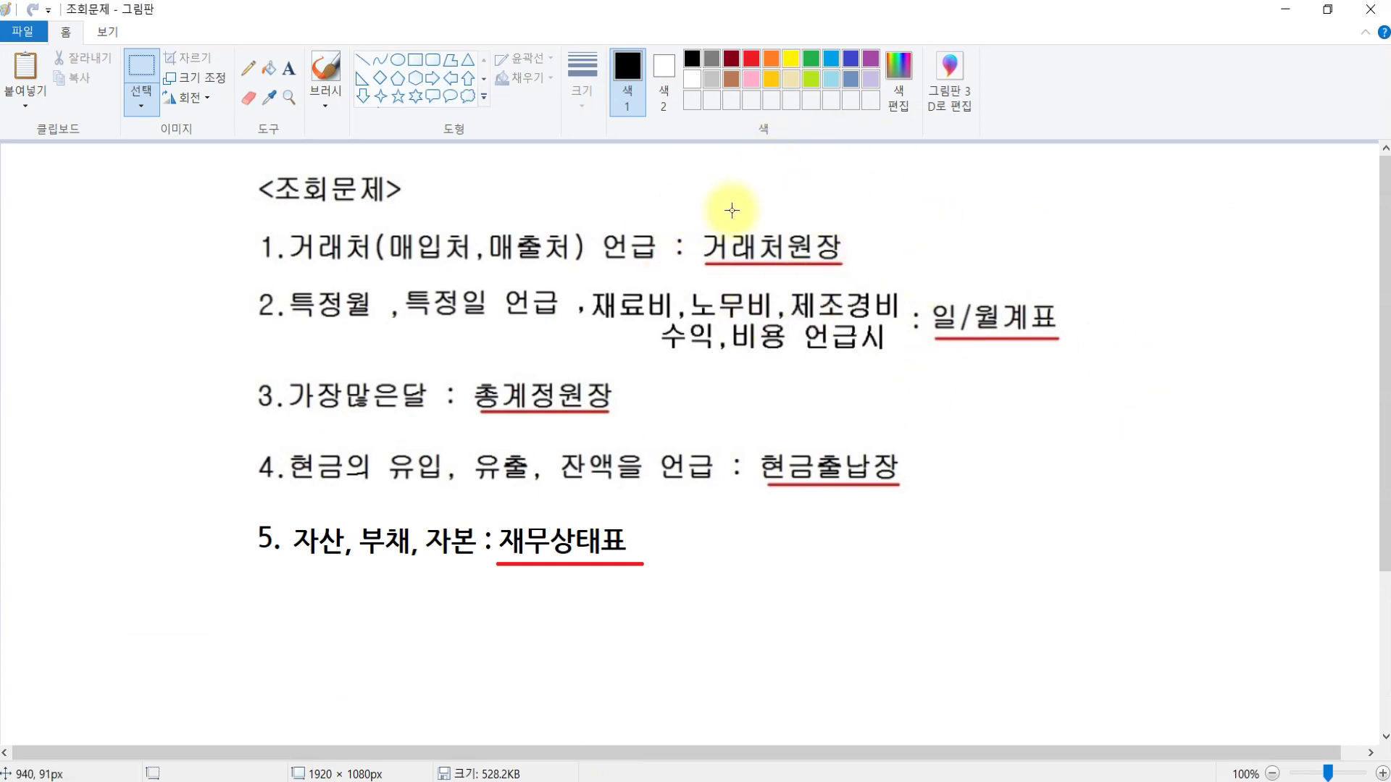
left_click(552, 777)
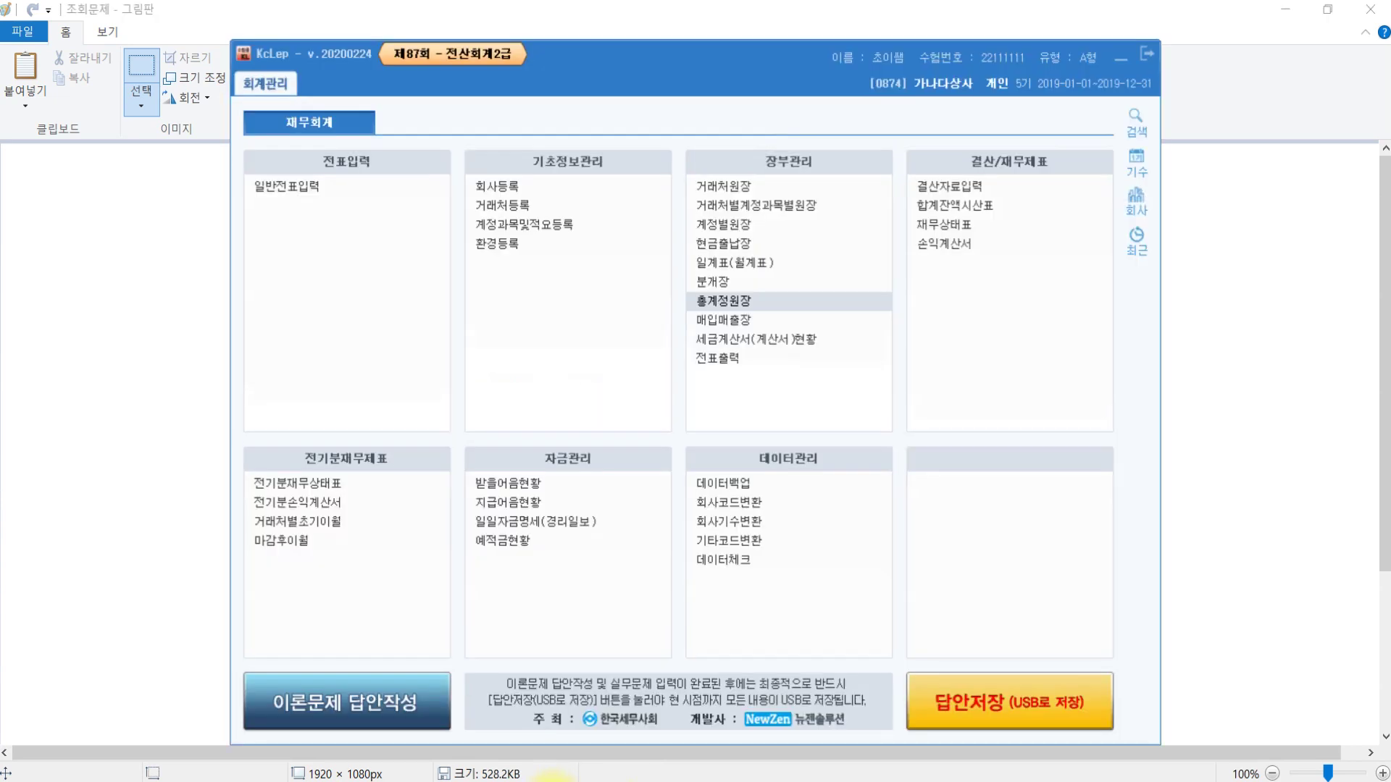
Open 거래처원장 and set the period to January 1 through June 30, 2019 with account 0108 외상매출금.
left_click(751, 193)
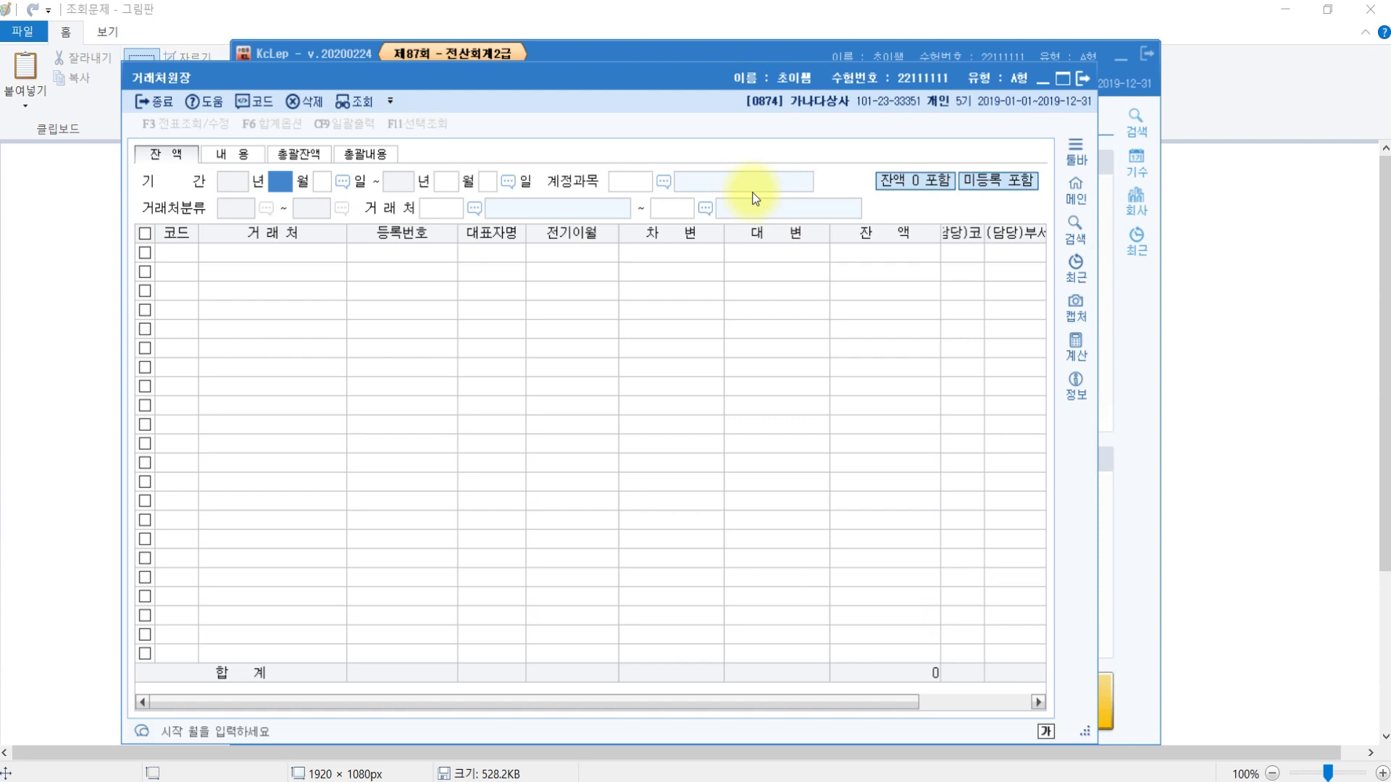
type("1")
key("Return")
key("Return")
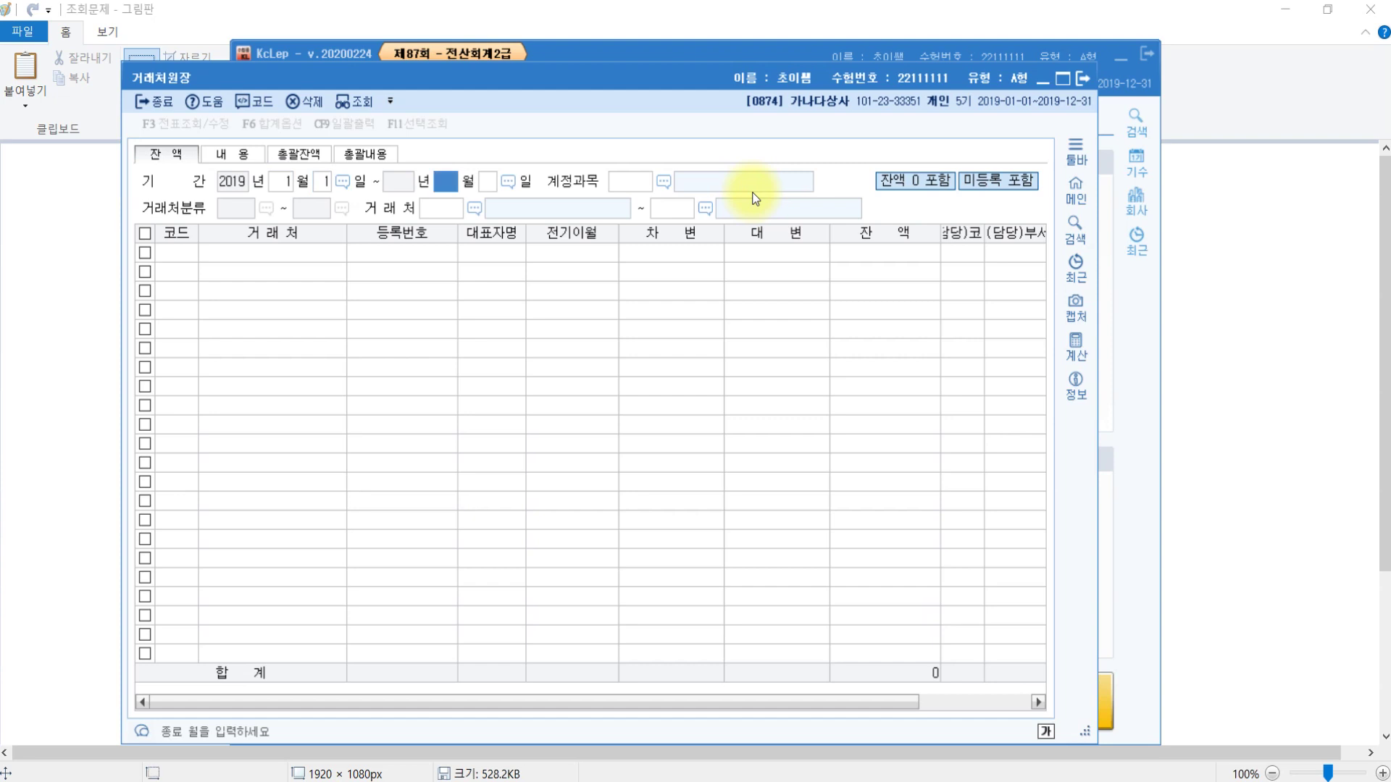
type("6")
key("Return")
key("Return")
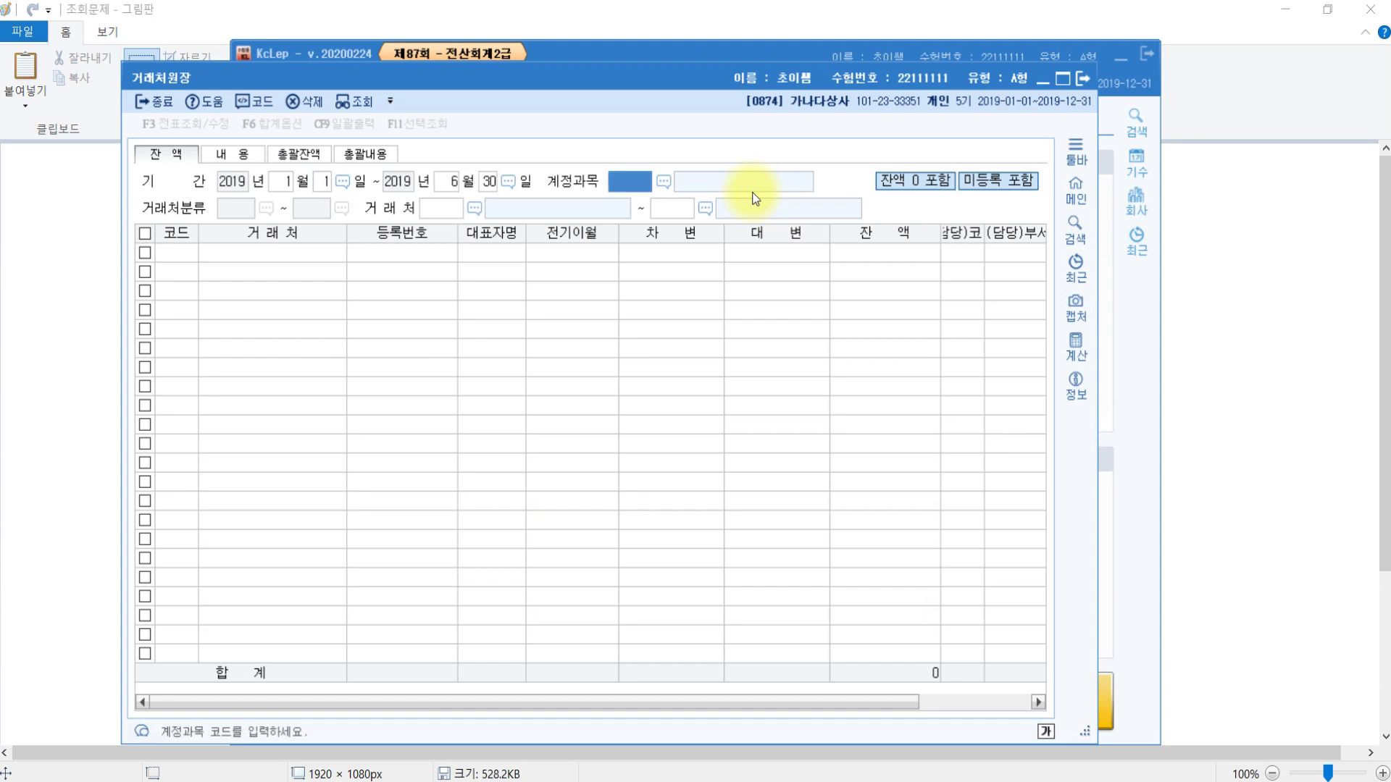
key("F2")
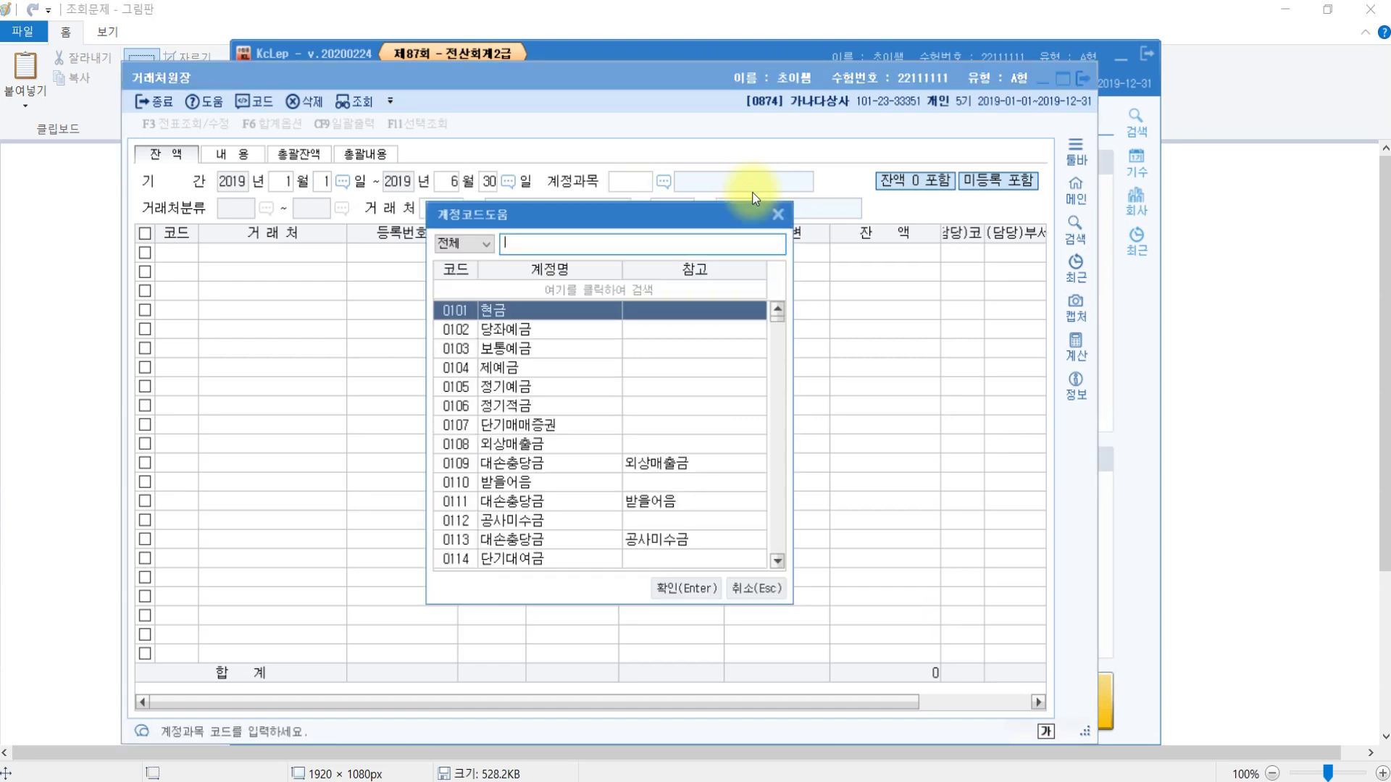
type("외상")
key("Return")
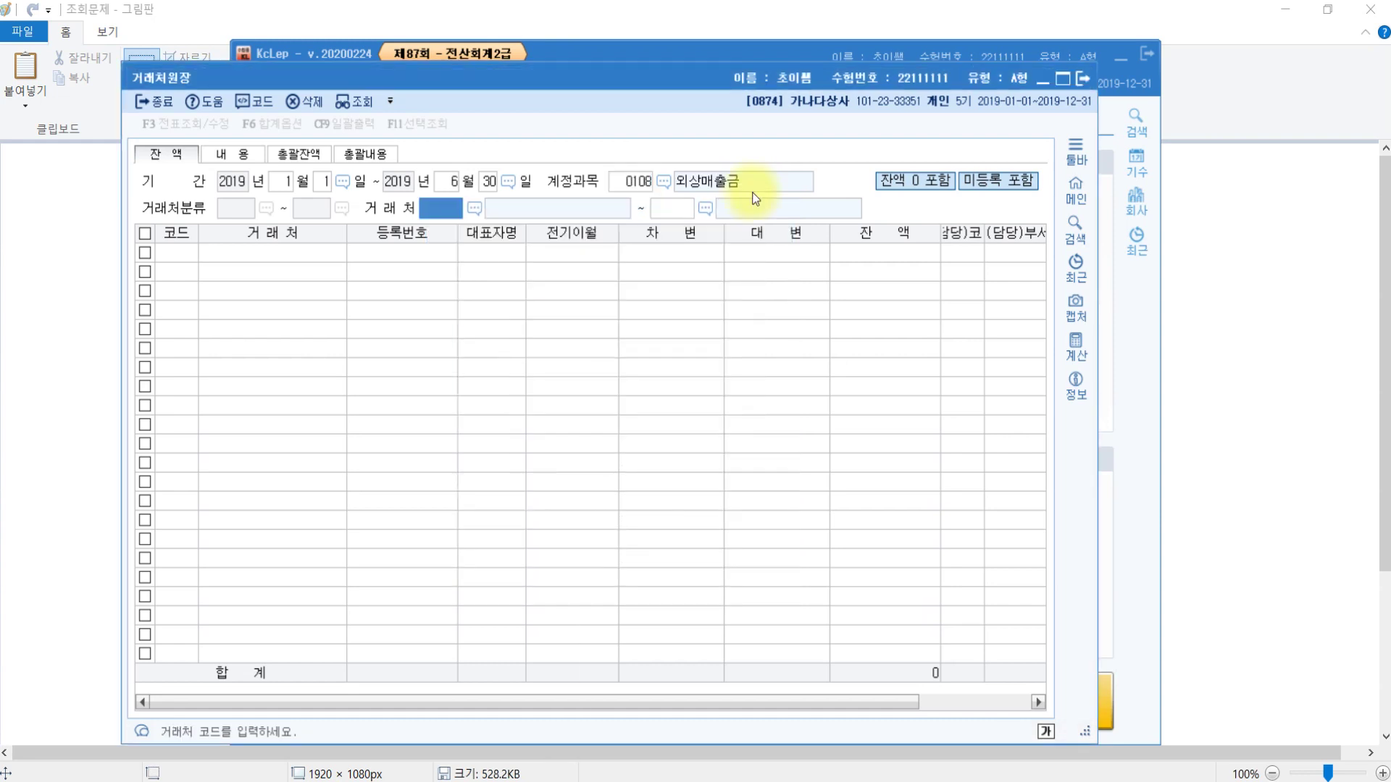
Query the ledger with 00206 진주컴퓨터 as both the starting and ending 거래처.
key("F2")
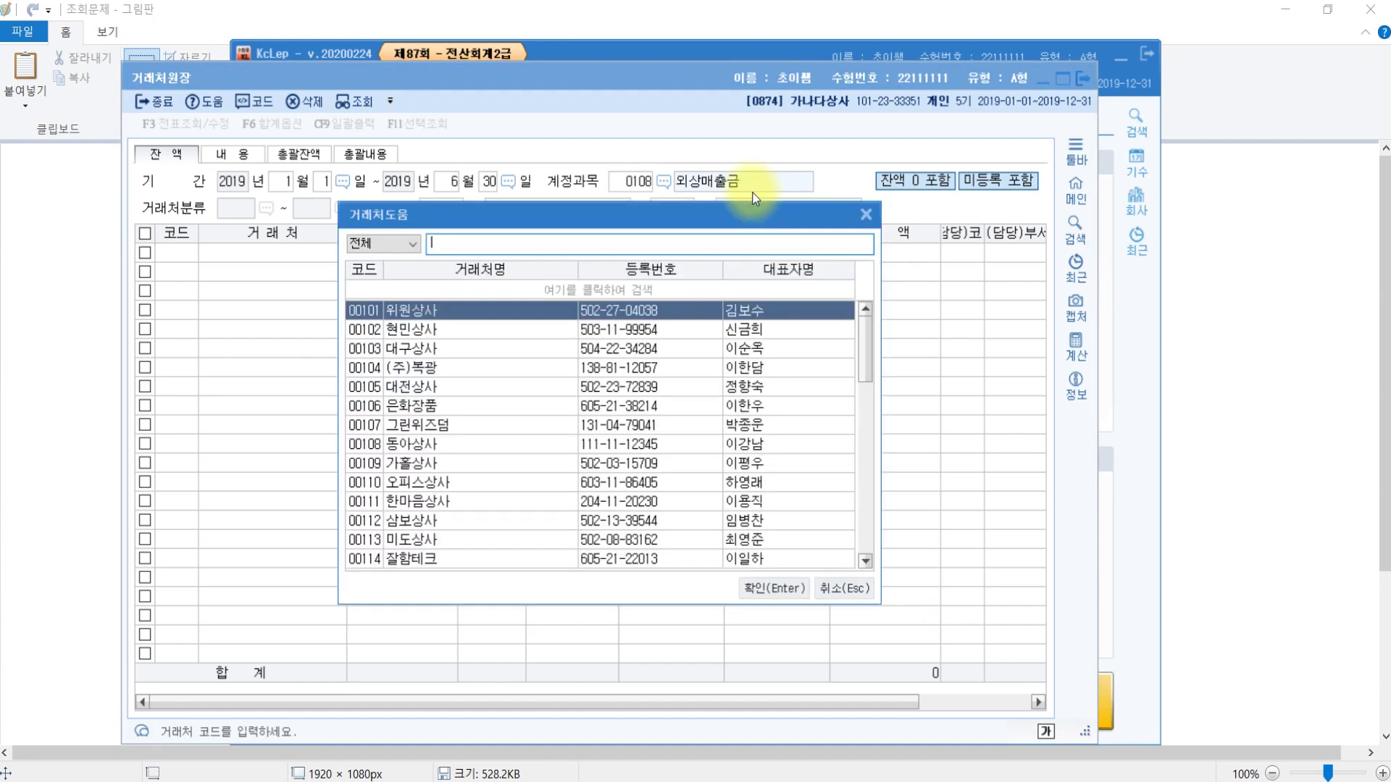
type("진주")
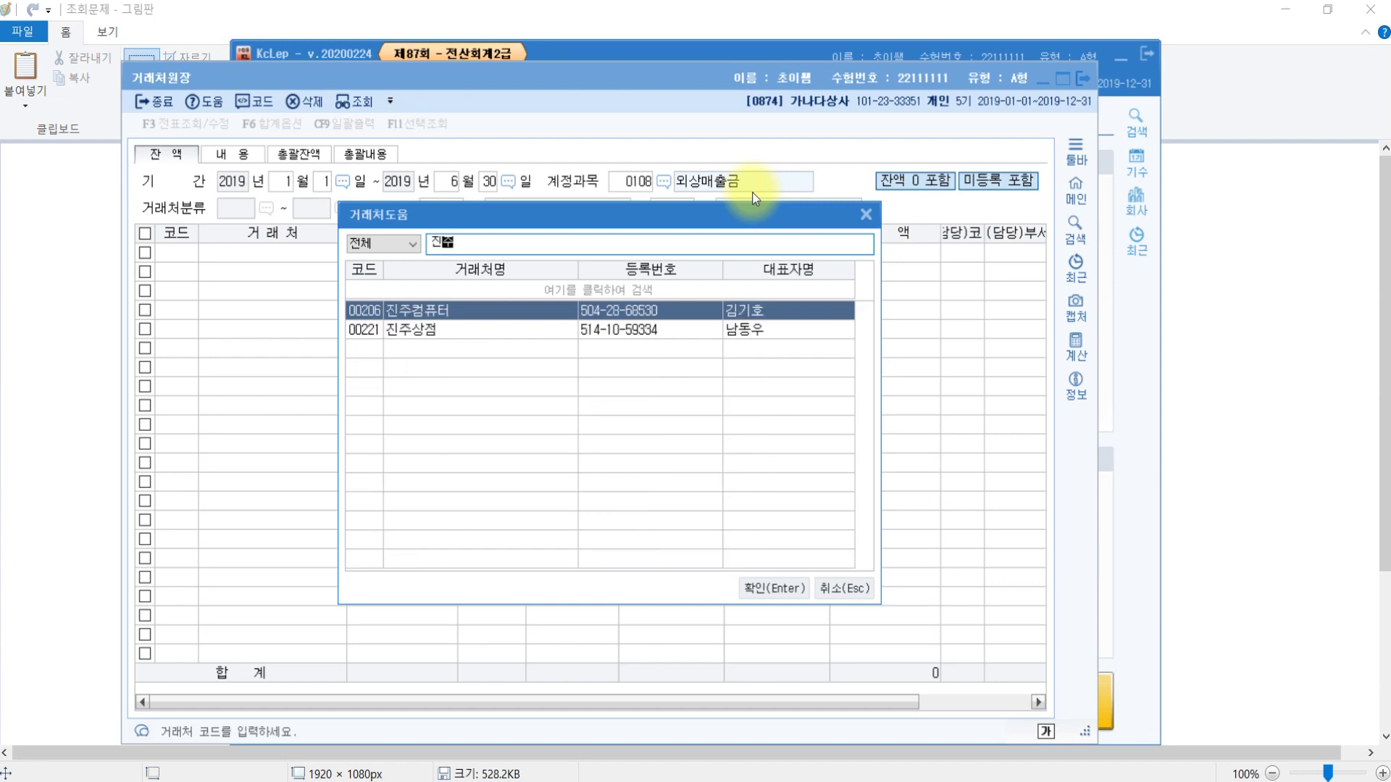
key("Return")
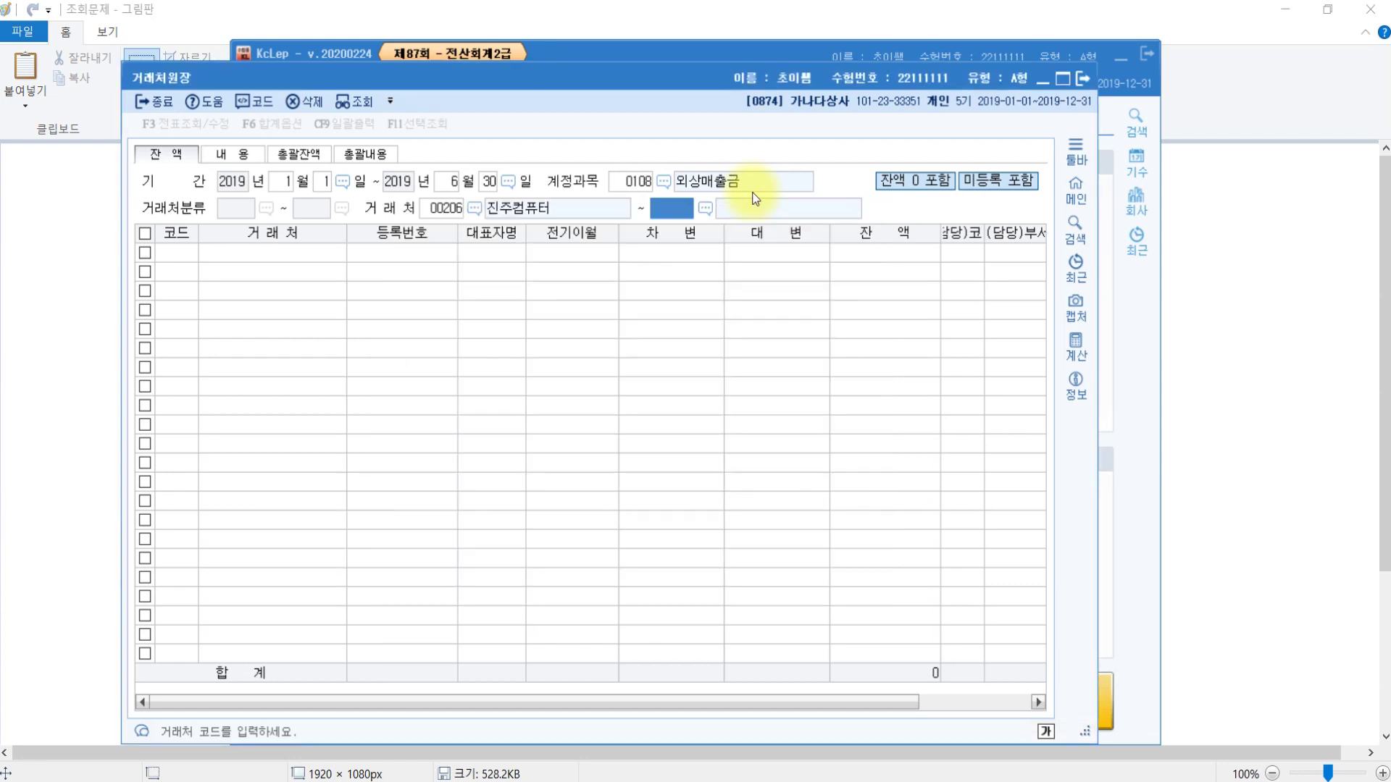
key("F2")
type("진주")
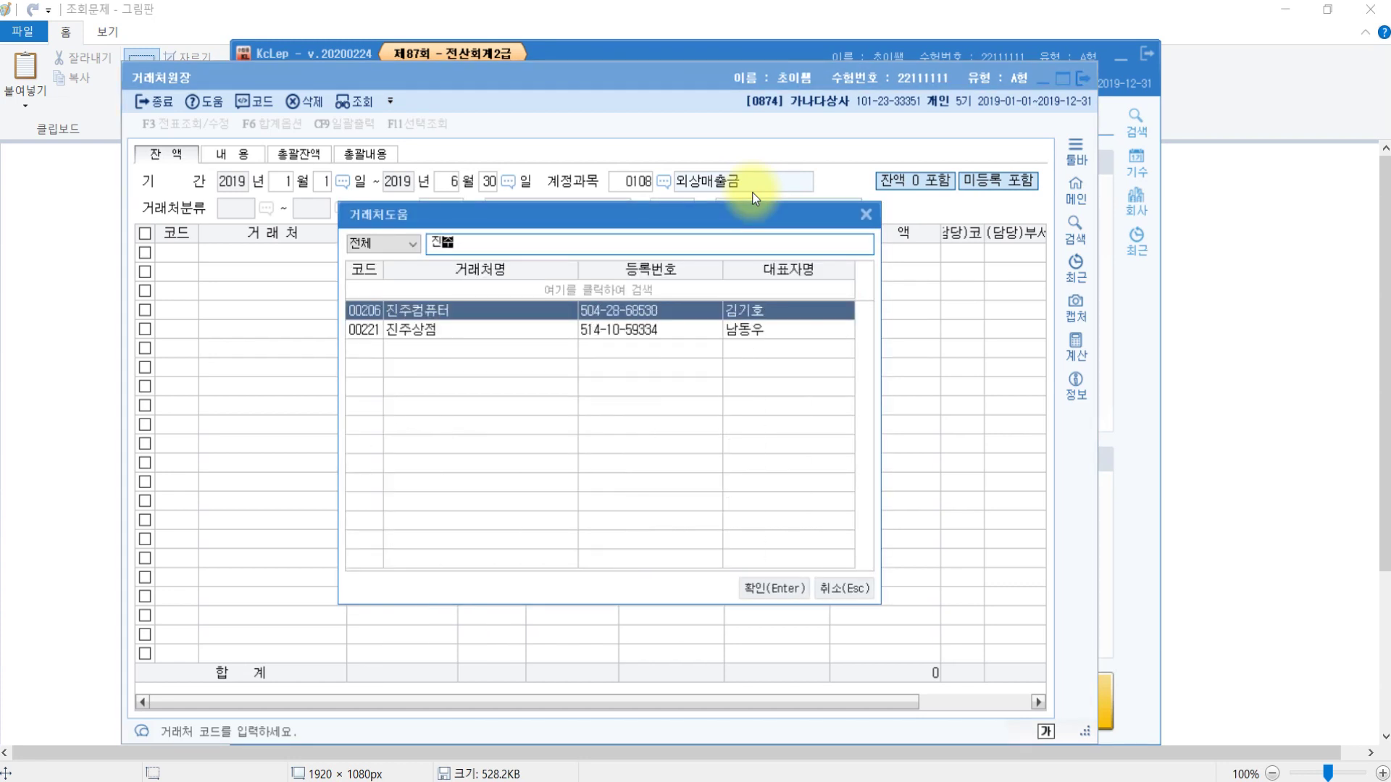
key("Return")
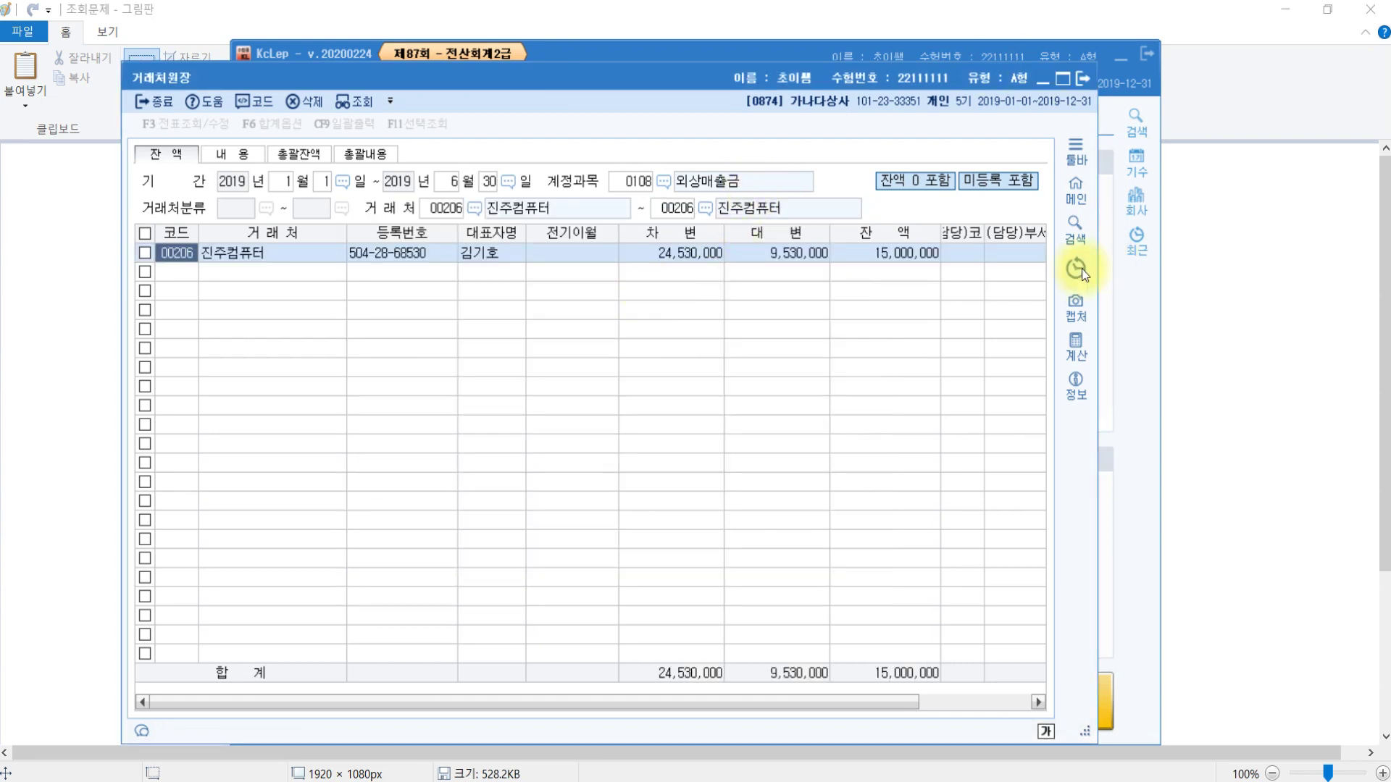
Compare the 외상매출금 balance of 진주컴퓨터 with its credit amount in 거래처원장.
left_click(925, 251)
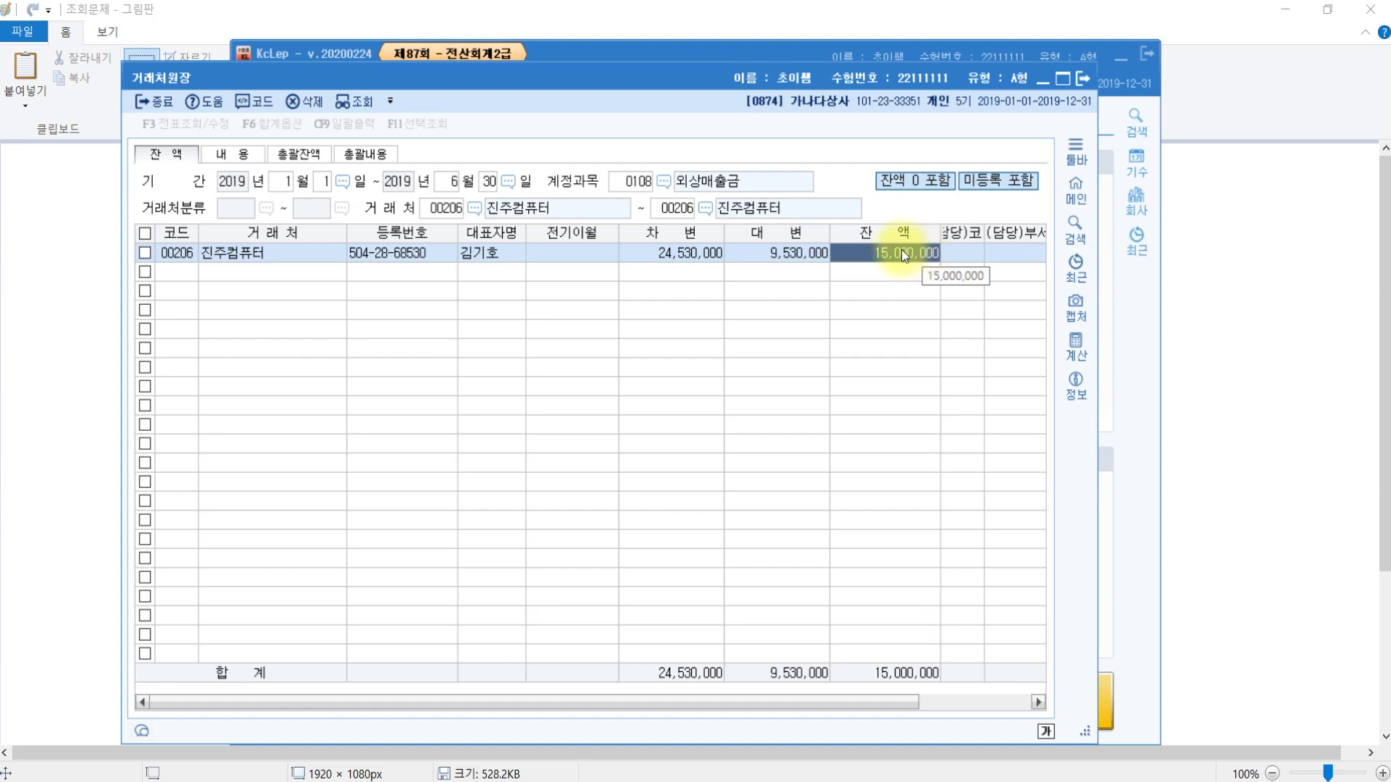
left_click(809, 255)
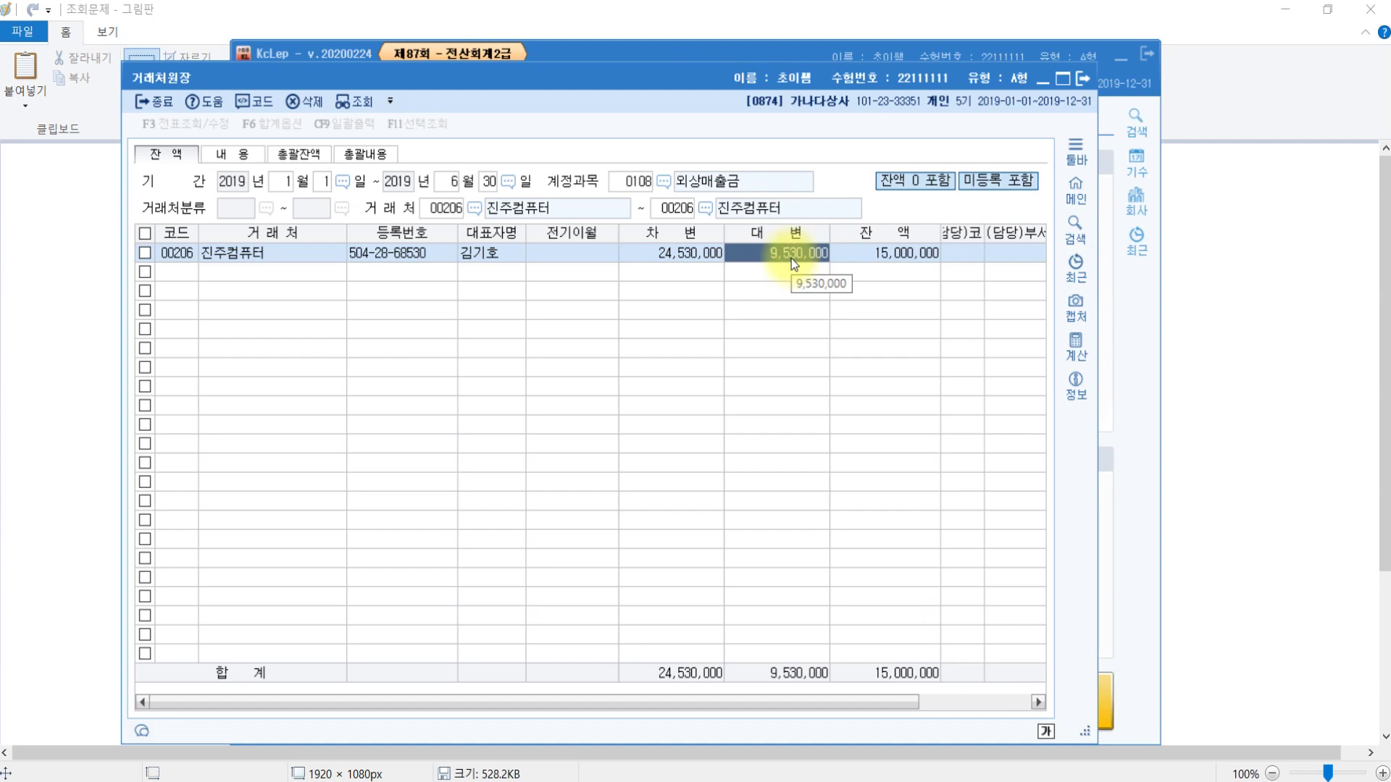
left_click(911, 253)
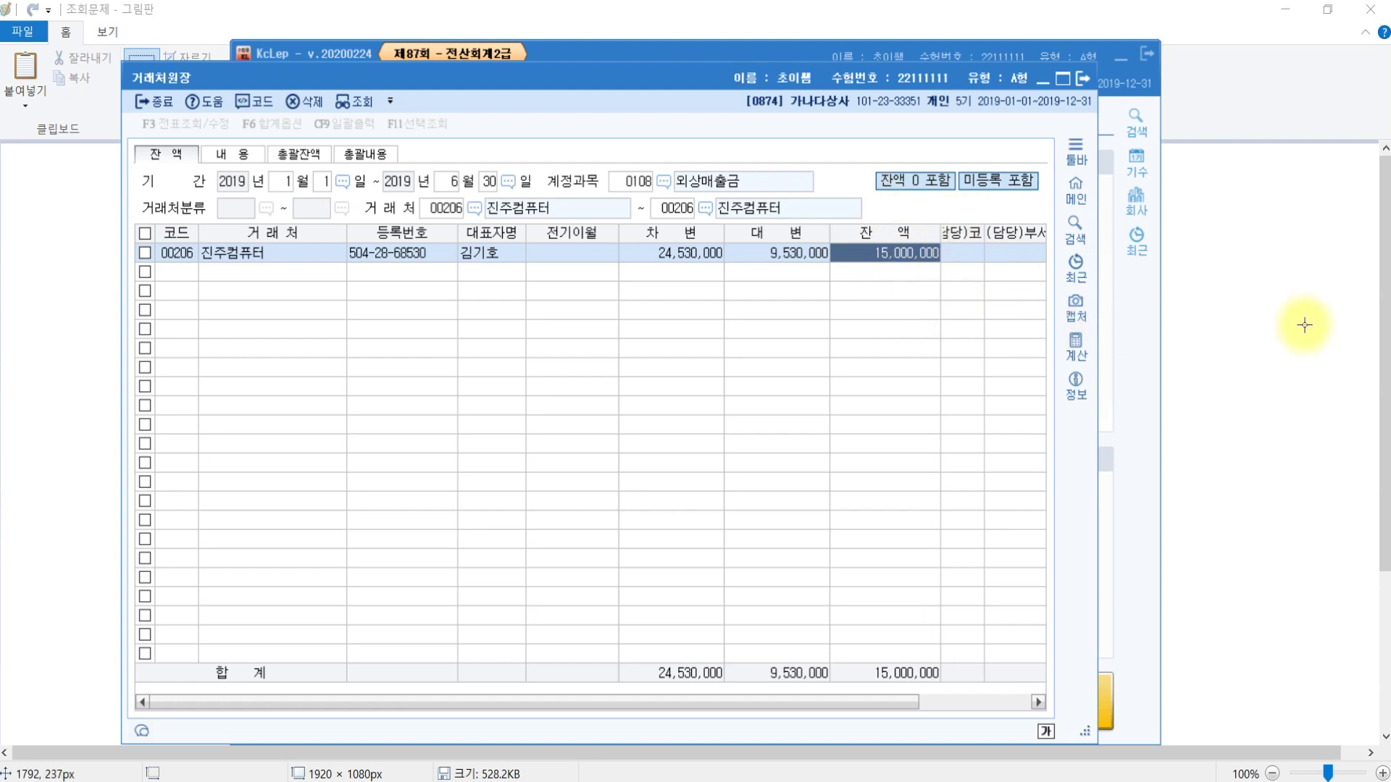
Switch to the 한글 exam document and insert "(미회수액)" after 잔액 in question [2].
left_click(1242, 351)
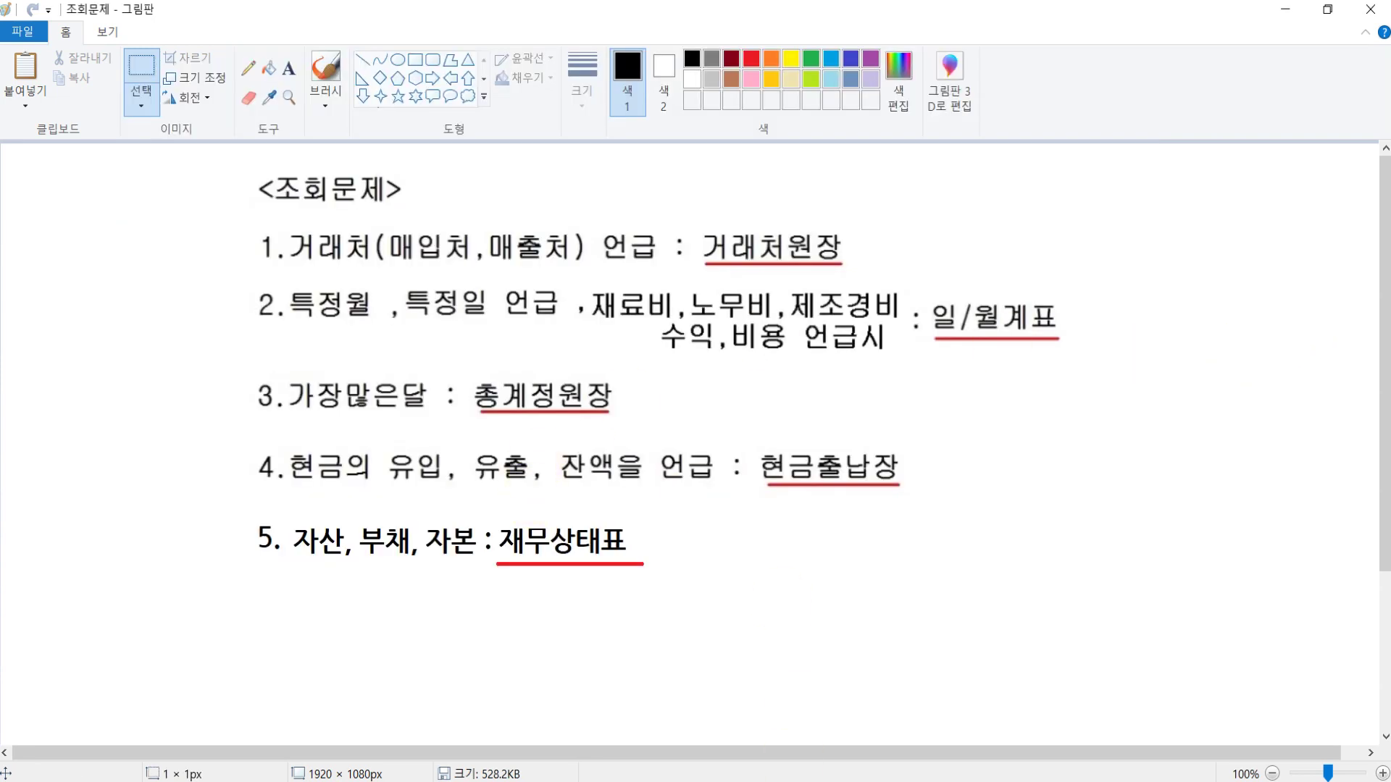
left_click(609, 780)
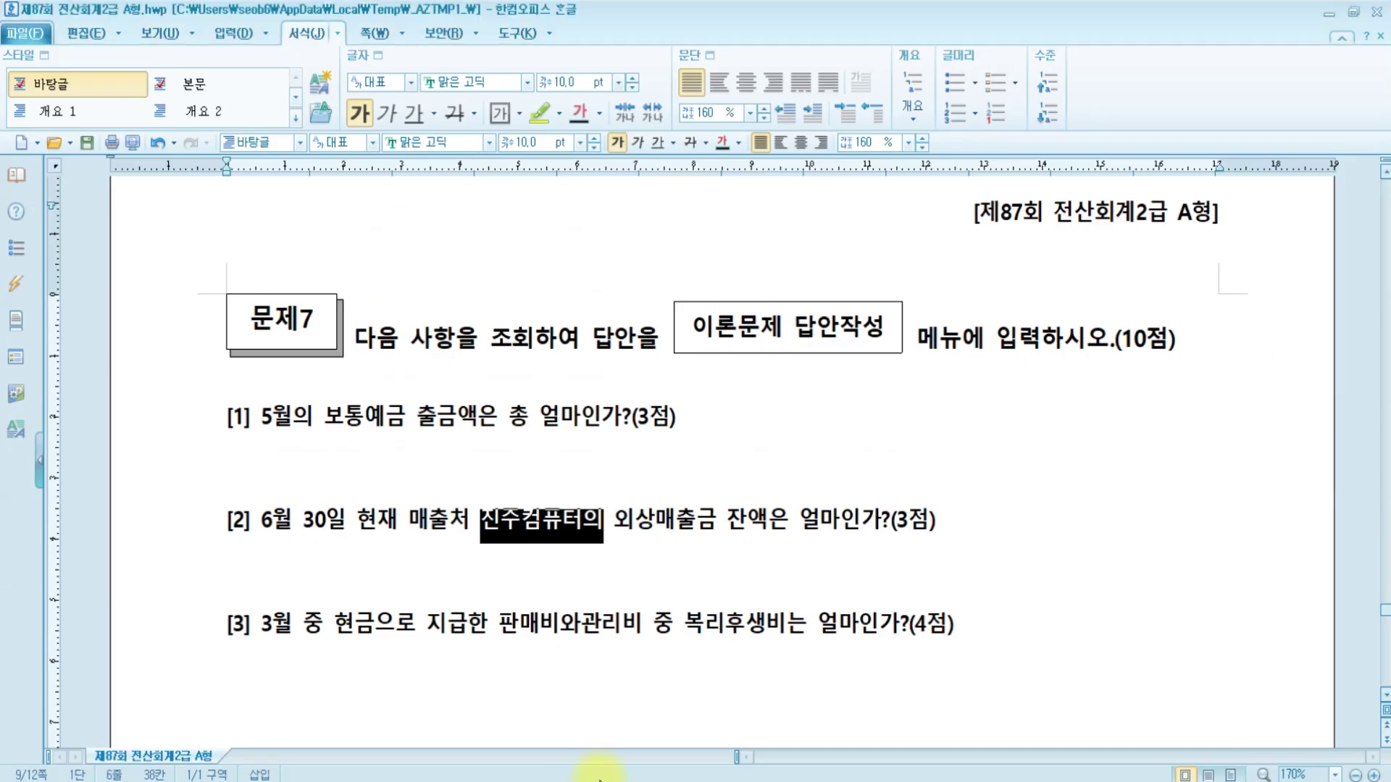
left_click(772, 522)
type("(미")
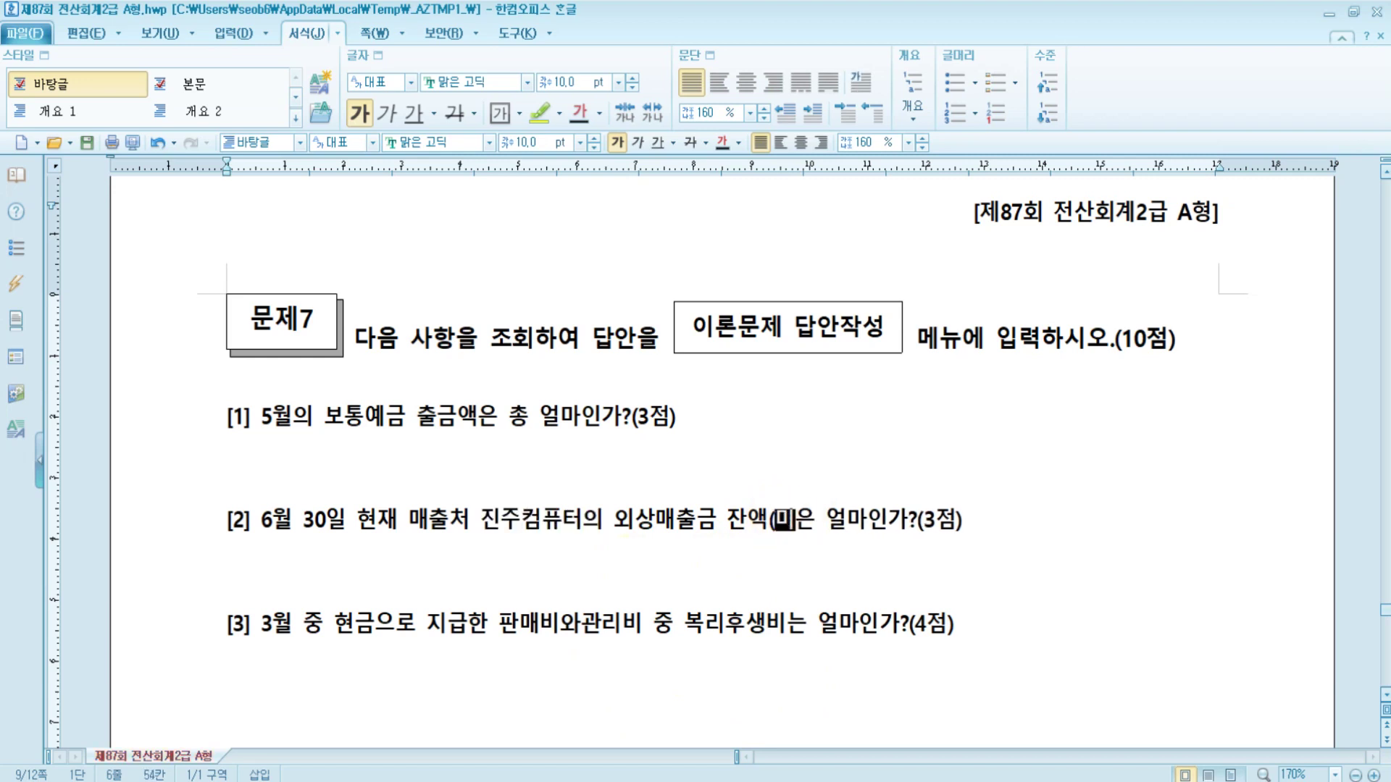
type("회수액)")
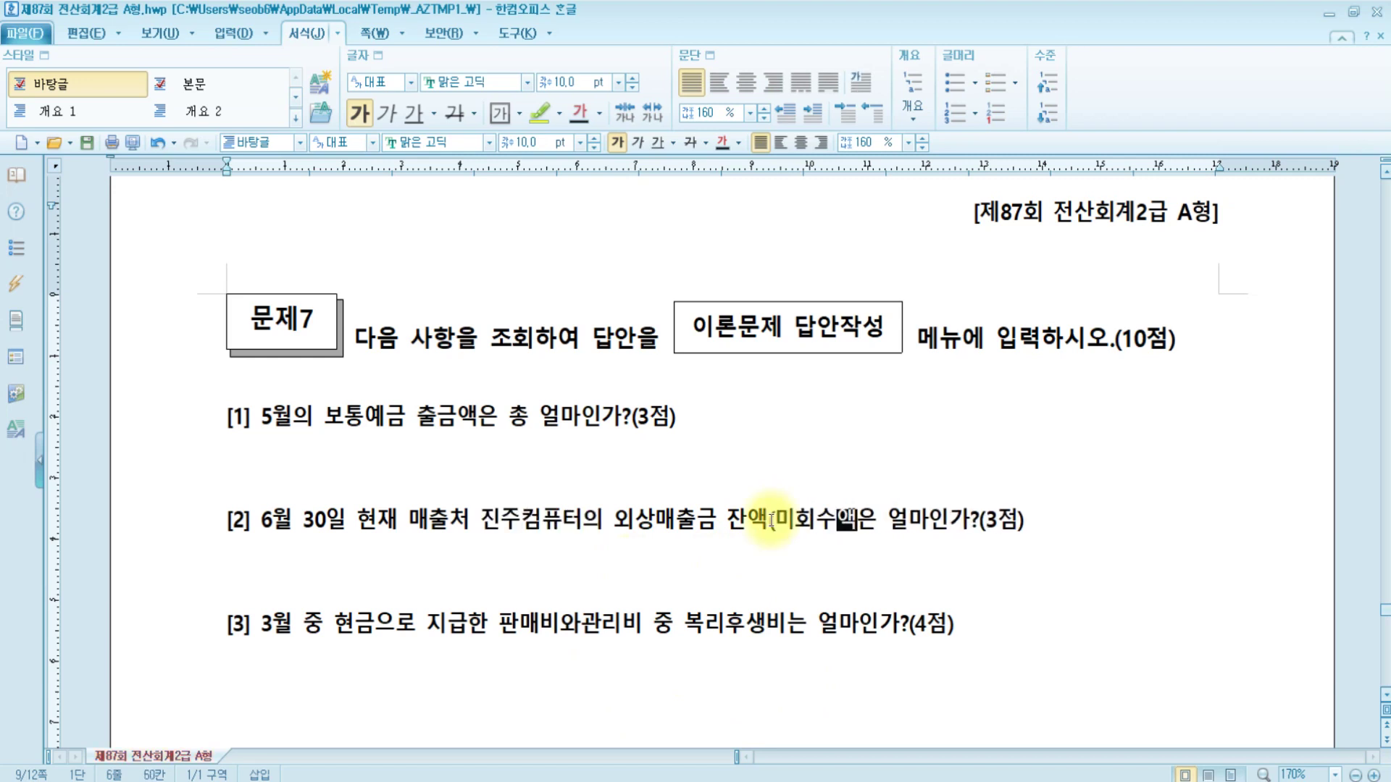
Read question [3] on the 복리후생비 paid in cash during March, and switch back to KcLep.
left_click(978, 627)
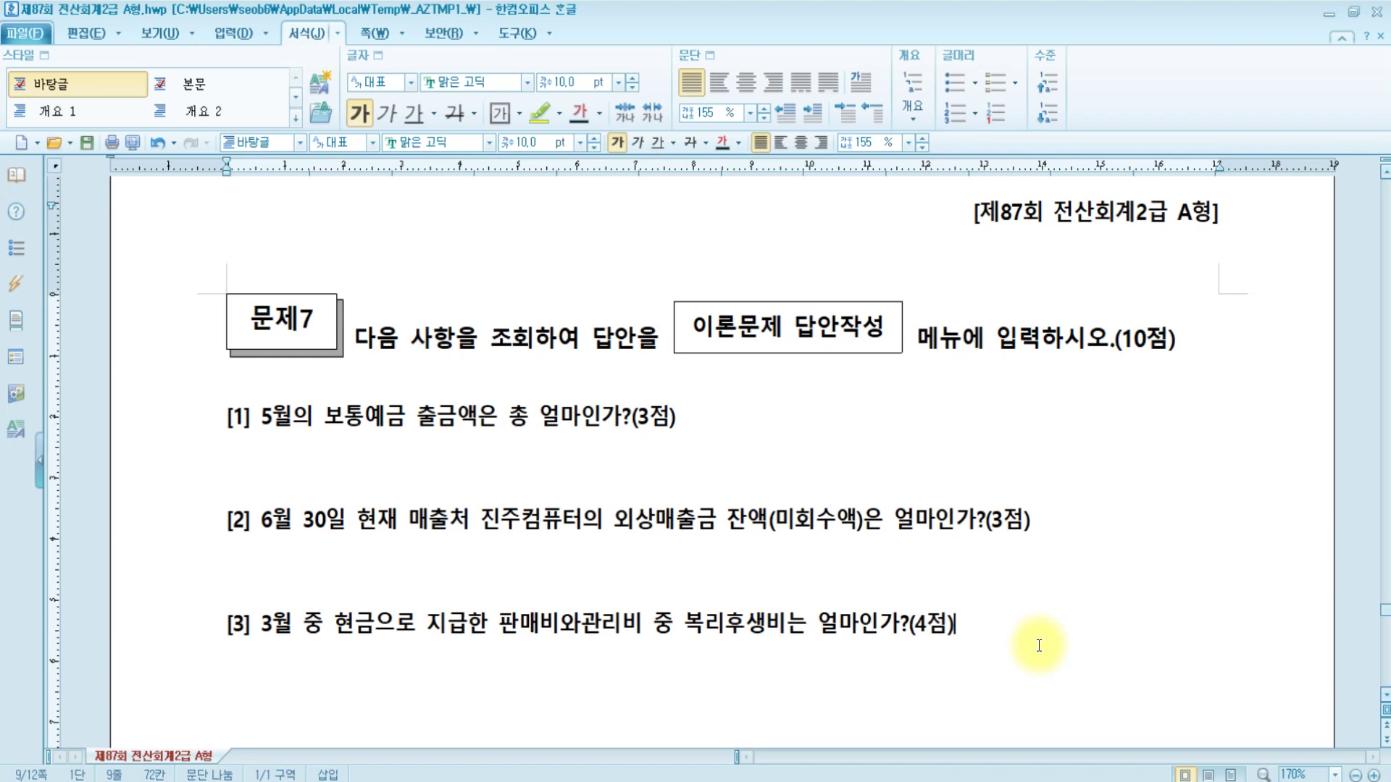
left_click_drag(253, 627, 395, 625)
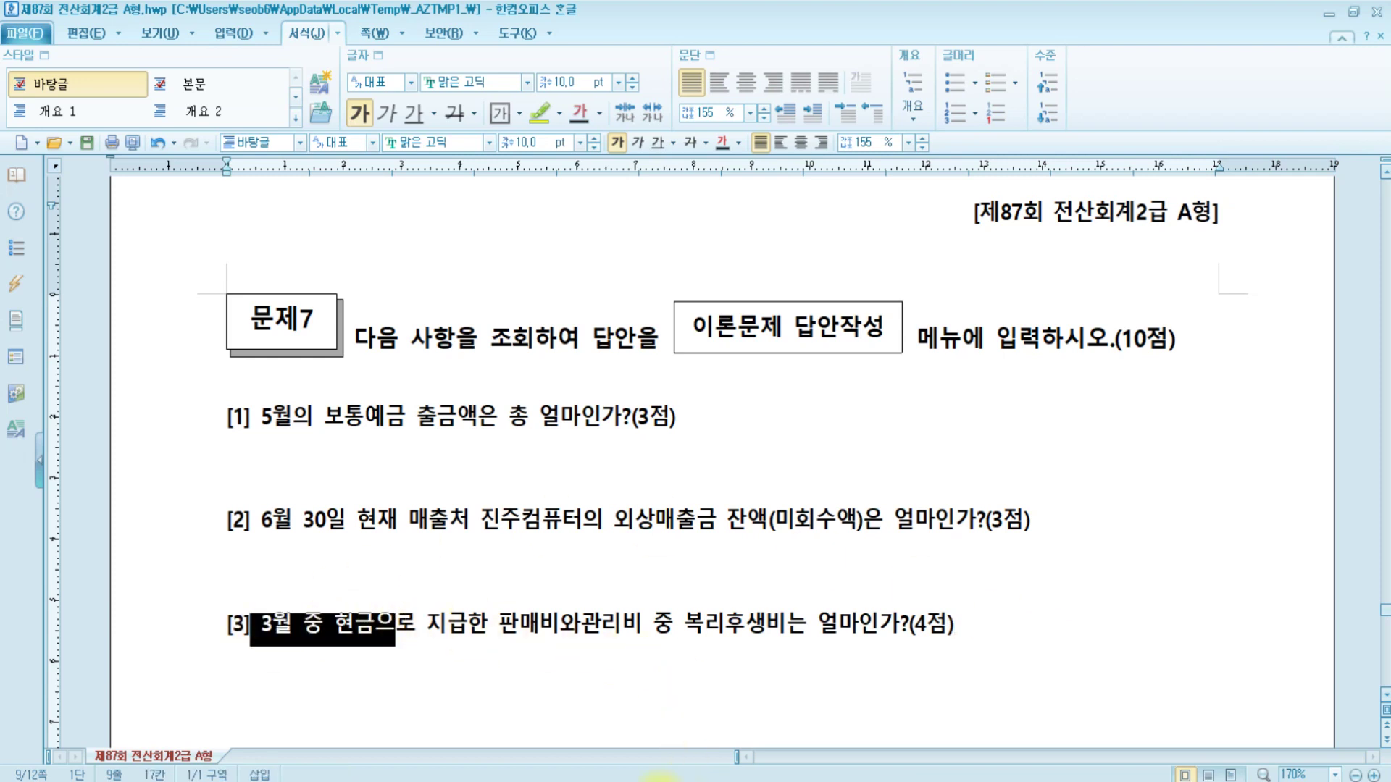
left_click(561, 781)
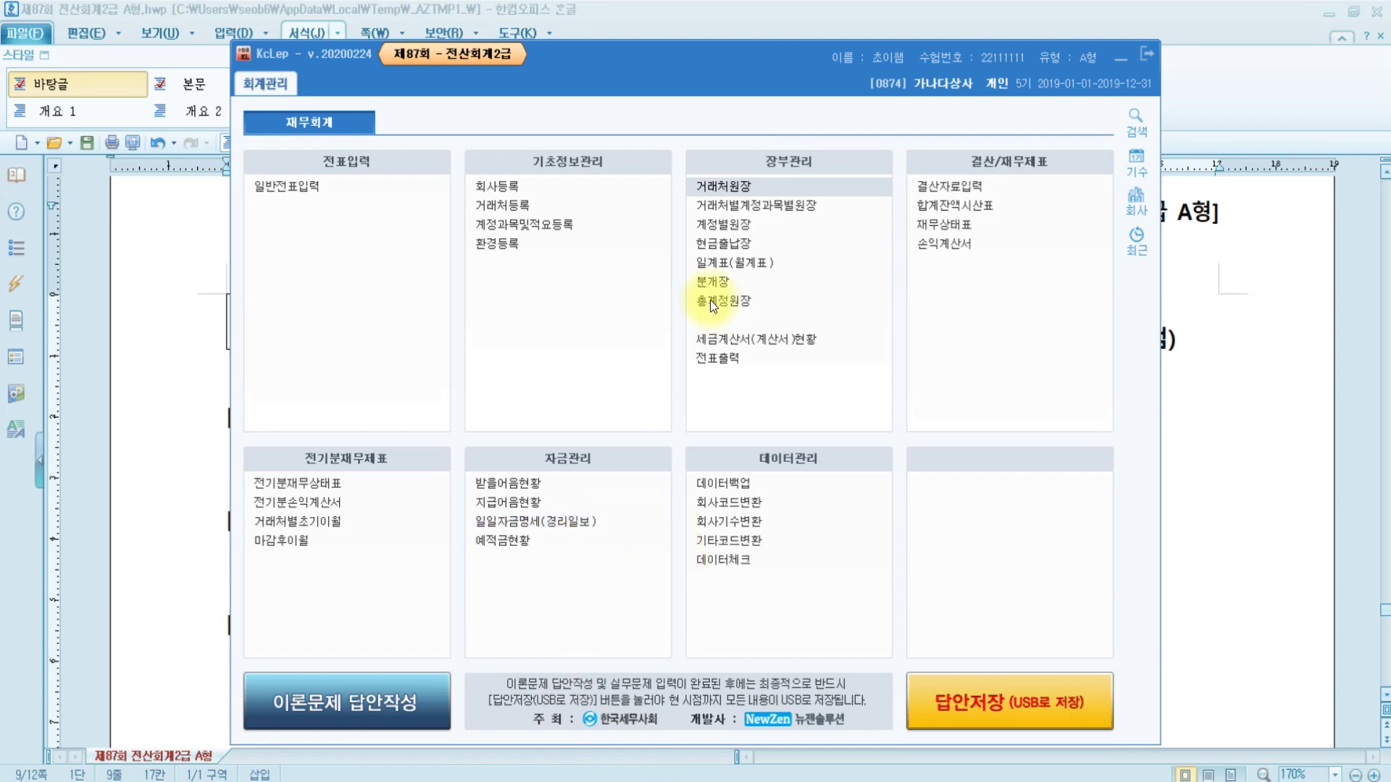
Open the 월계표 view of 일계표(월계표) and query it from 03월 to 03월.
left_click(745, 263)
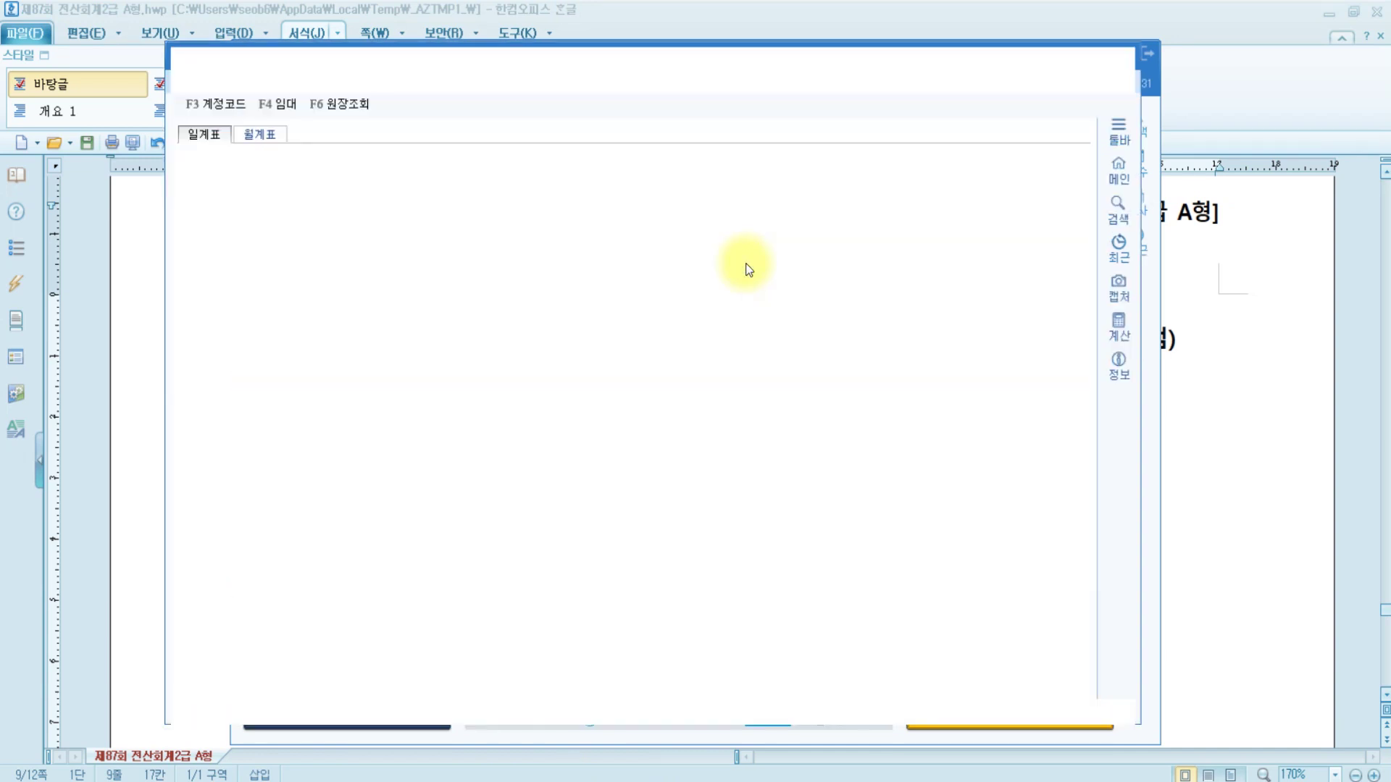
left_click(271, 132)
type("03")
key("Return")
key("Return")
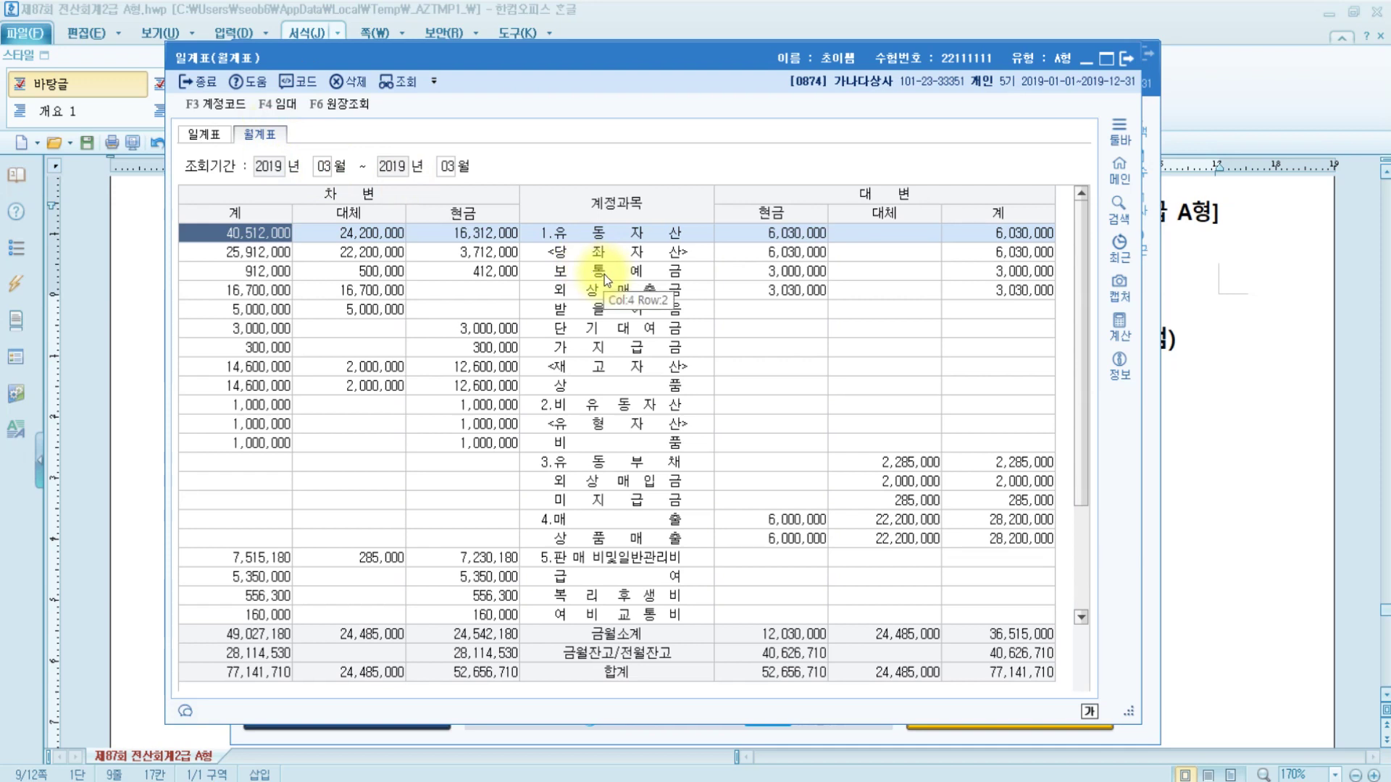
Look up the 복리후생비 row under 판매비및일반관리비 and examine its debit-side cash and total amounts.
left_click(652, 562)
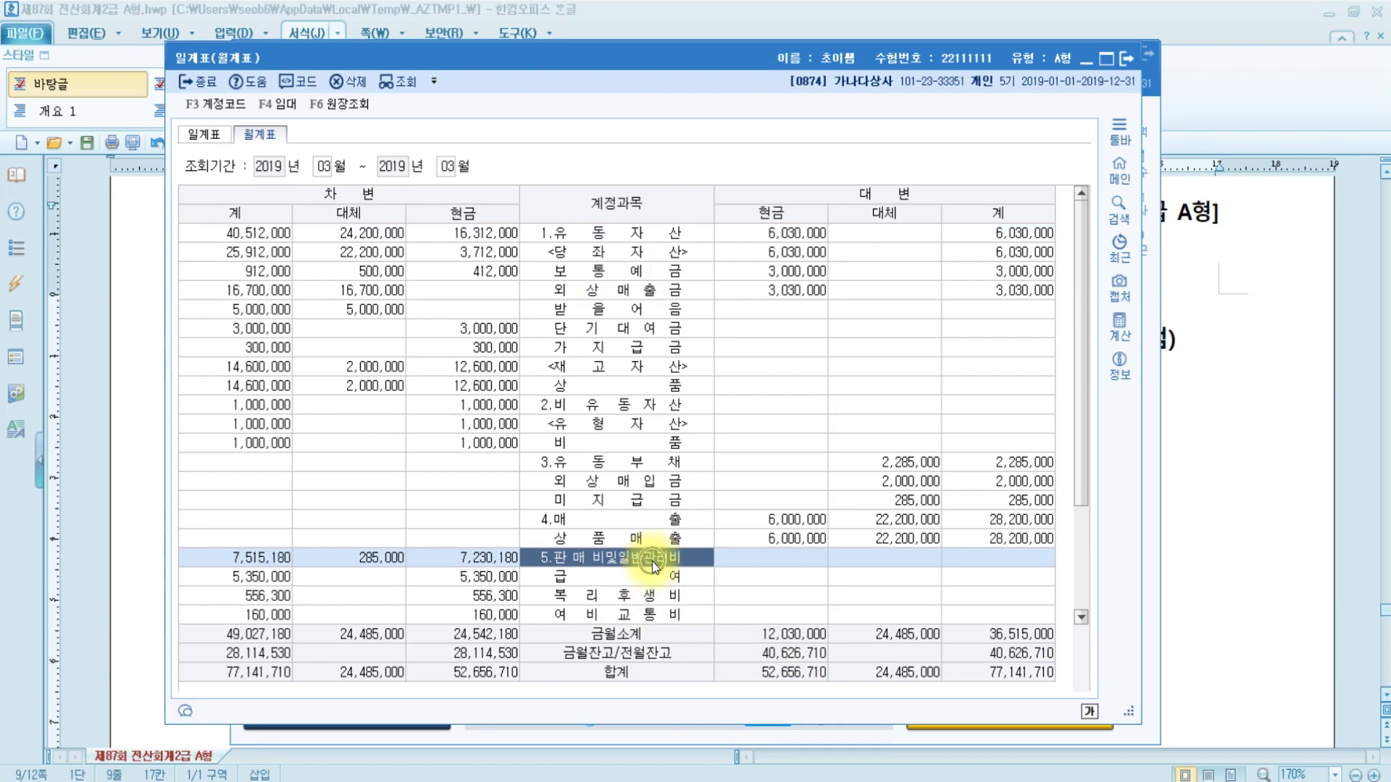
scroll(652, 562, "down", 2)
left_click(607, 481)
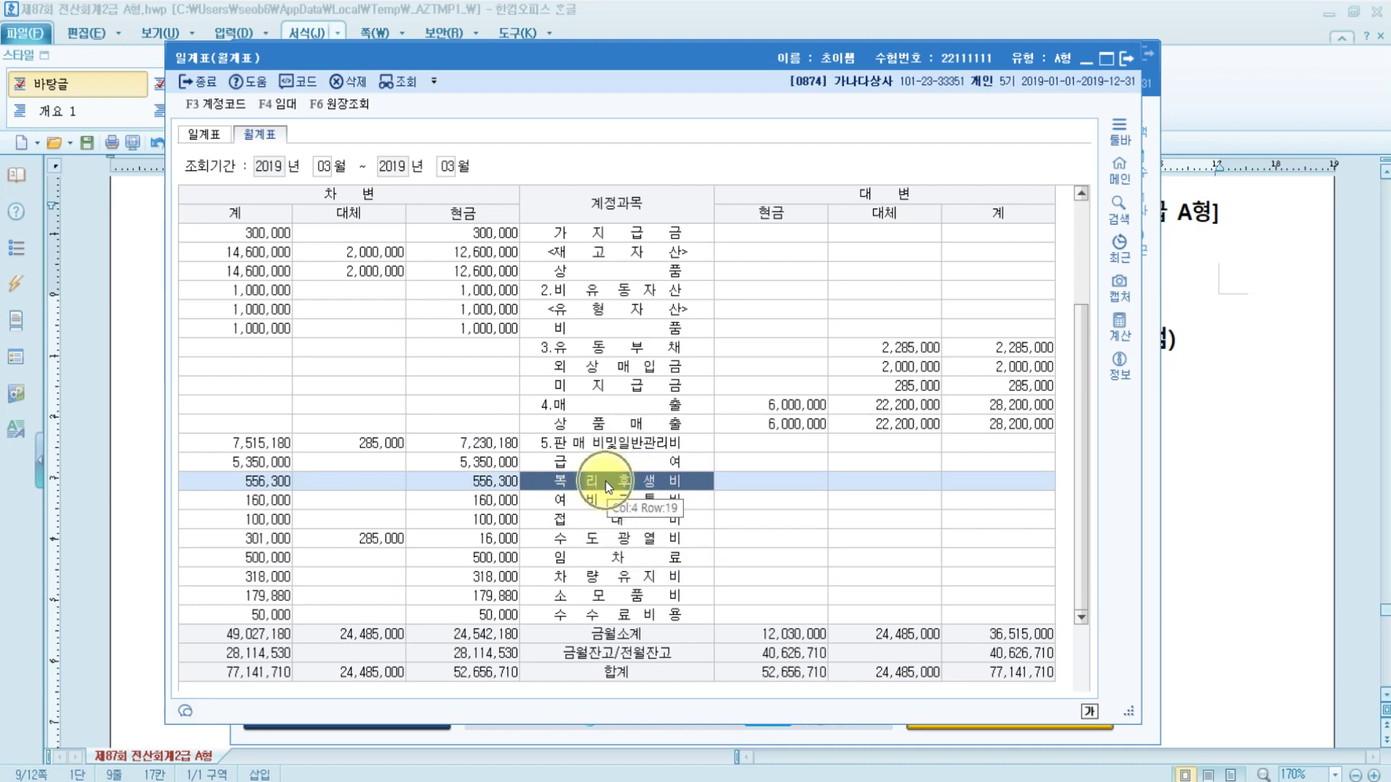
left_click(263, 482)
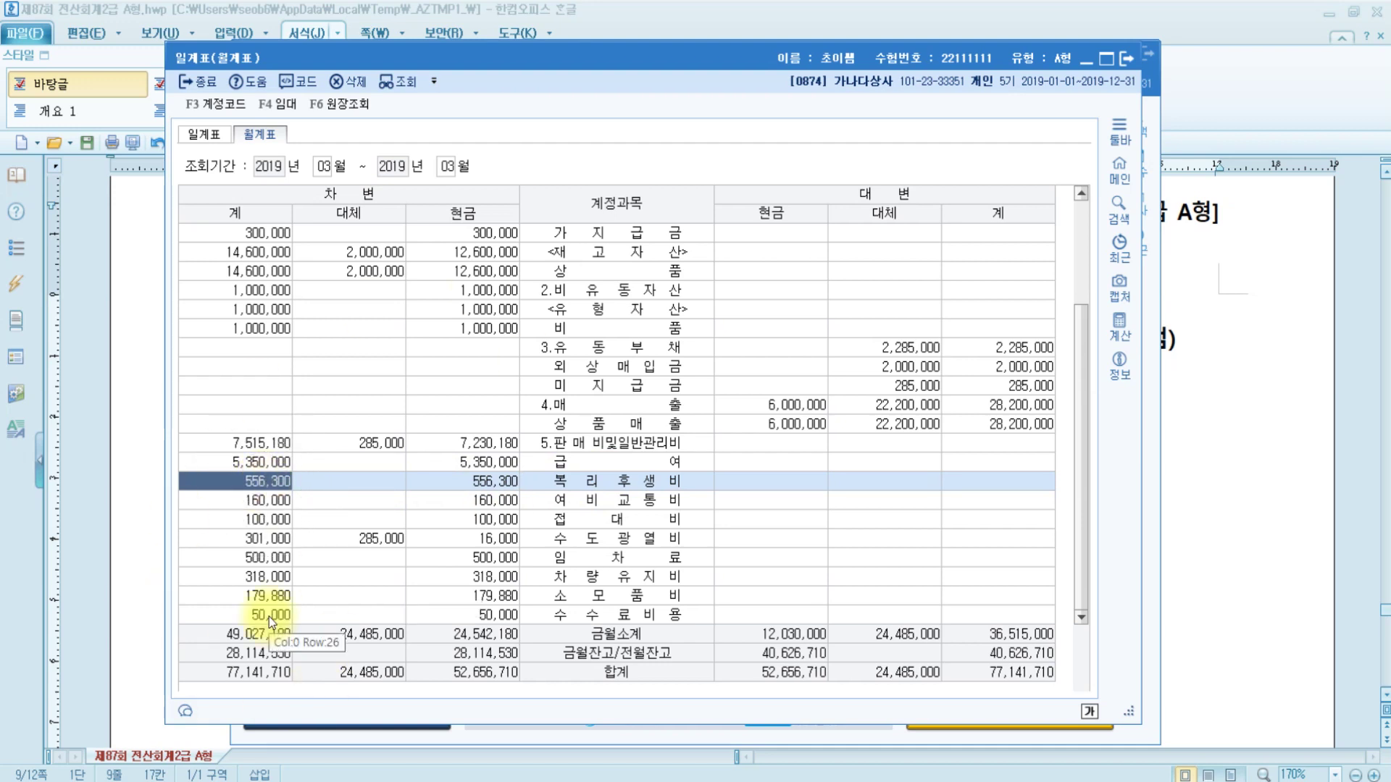
Switch to the 한글 exam document to review questions [2] and [3], and return to KcLep.
left_click(1185, 542)
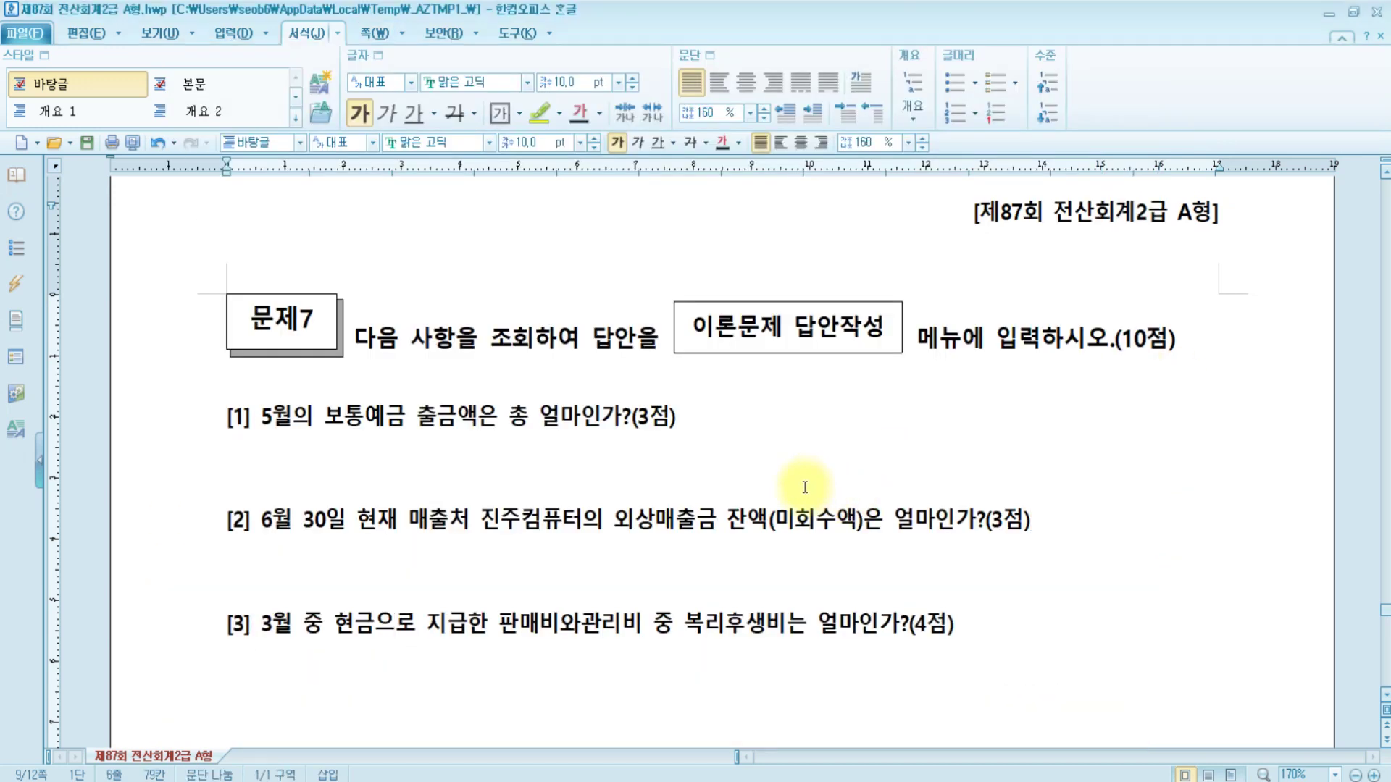
left_click(1067, 533)
left_click(991, 621)
key("alt+Tab")
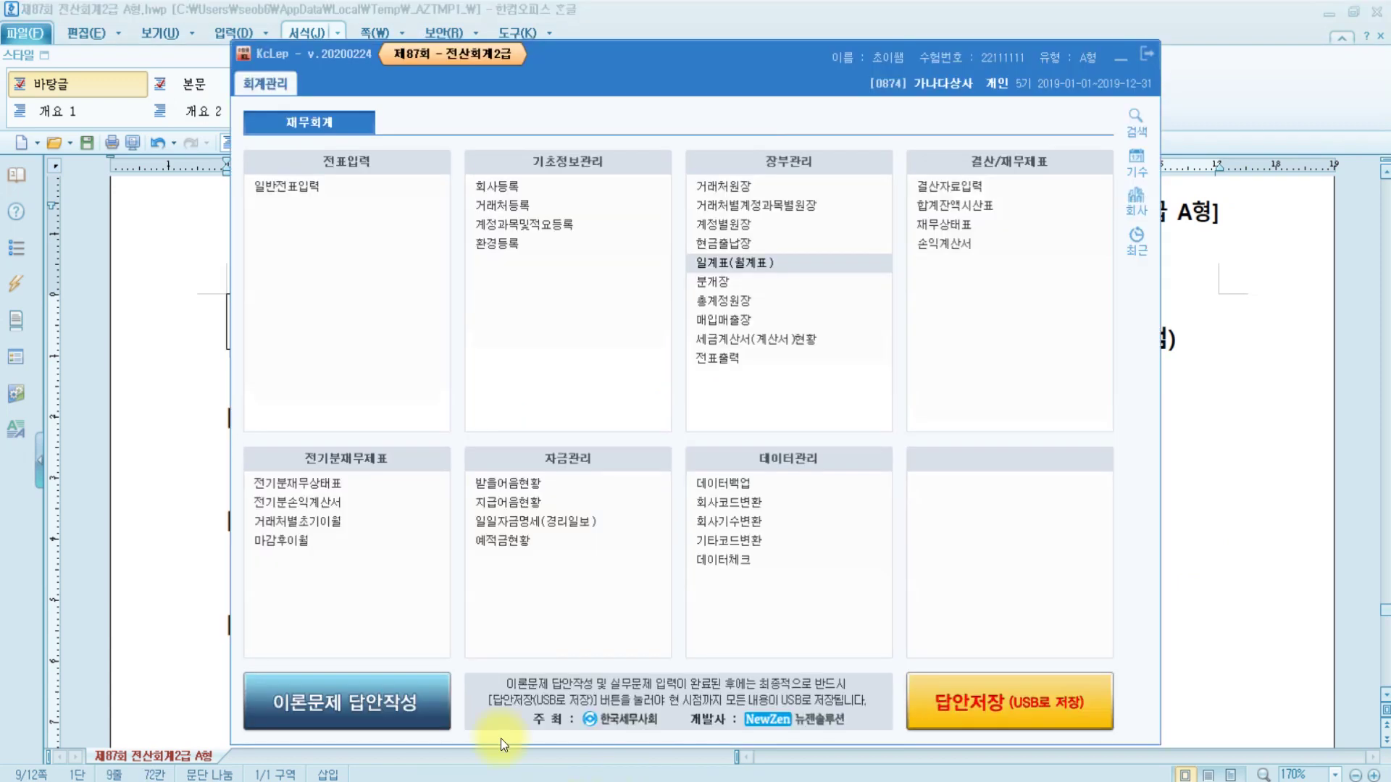
Close the 일계표(월계표) window and open the 이론문제 답안작성 answer form.
left_click(341, 710)
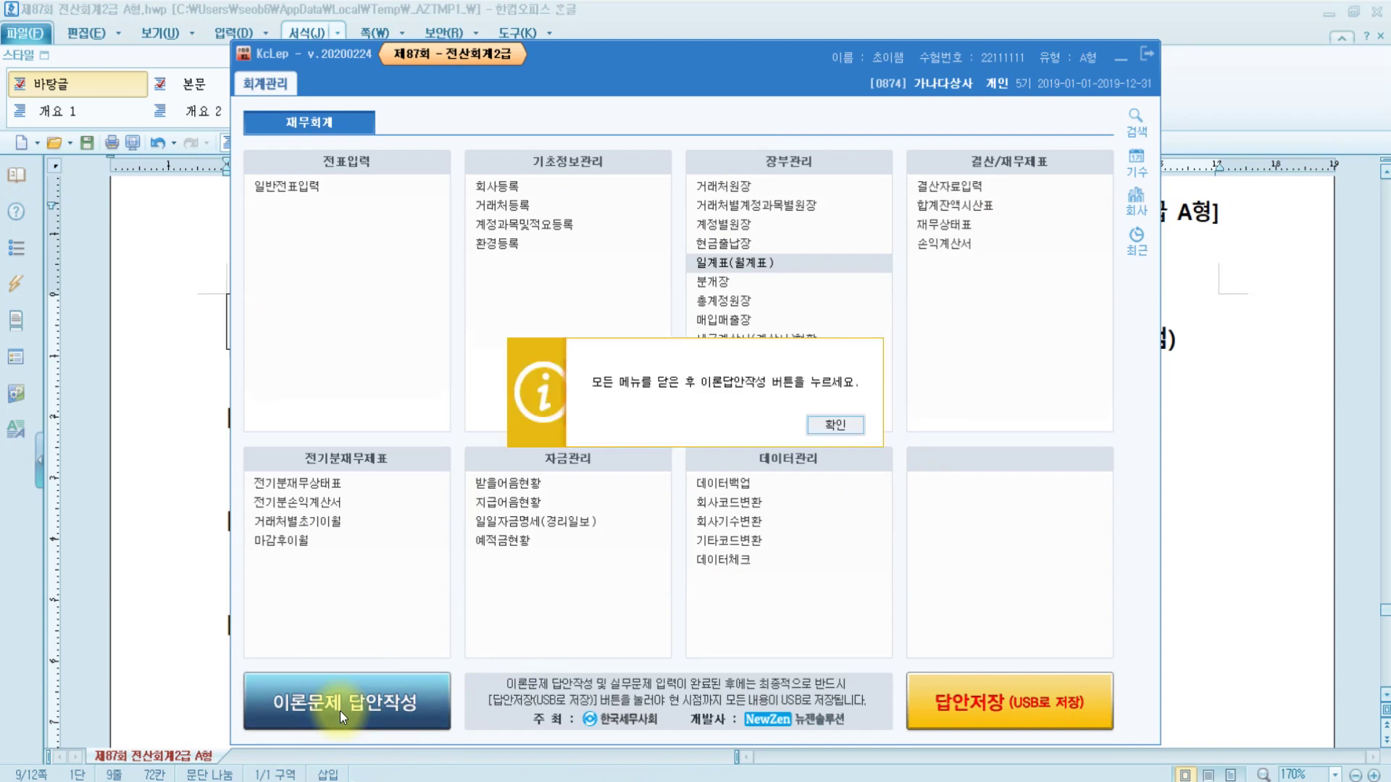
left_click(841, 425)
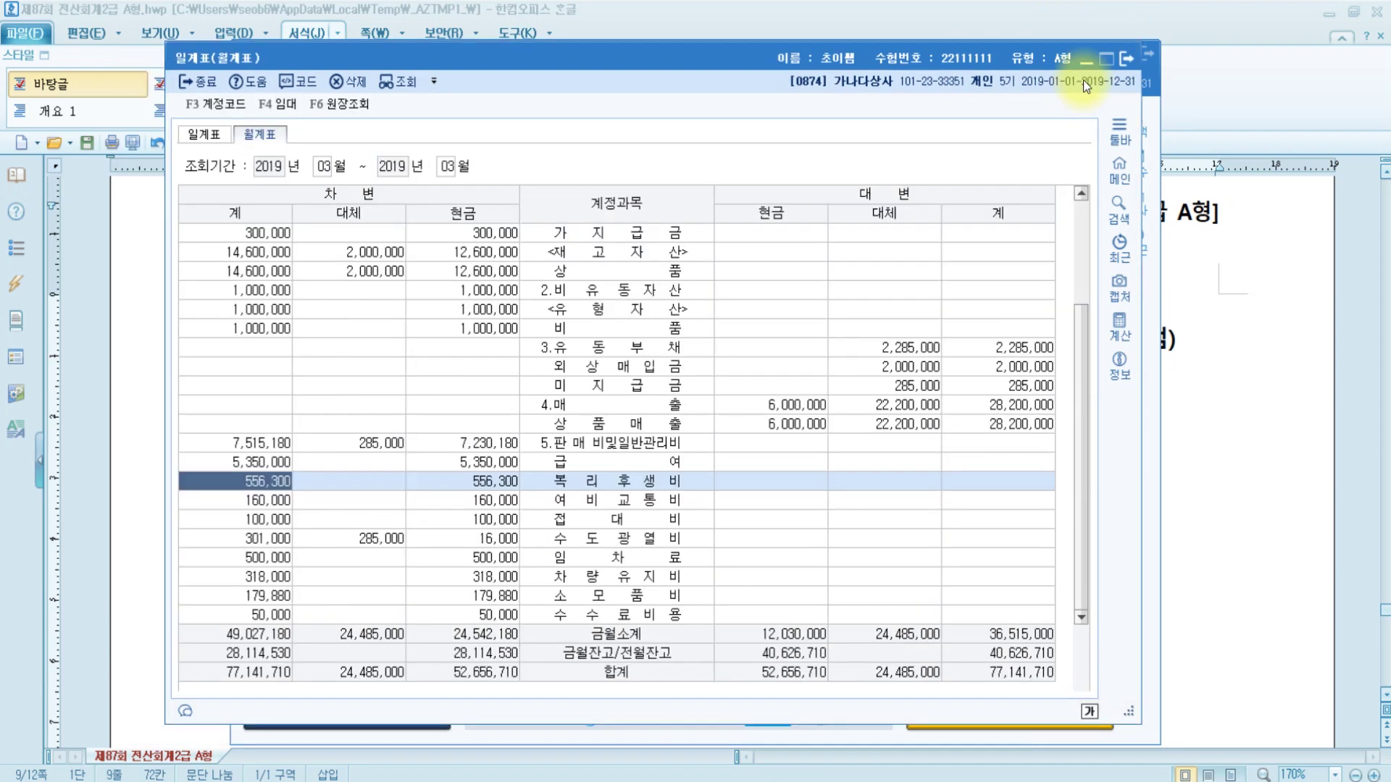
left_click(1126, 58)
left_click(389, 712)
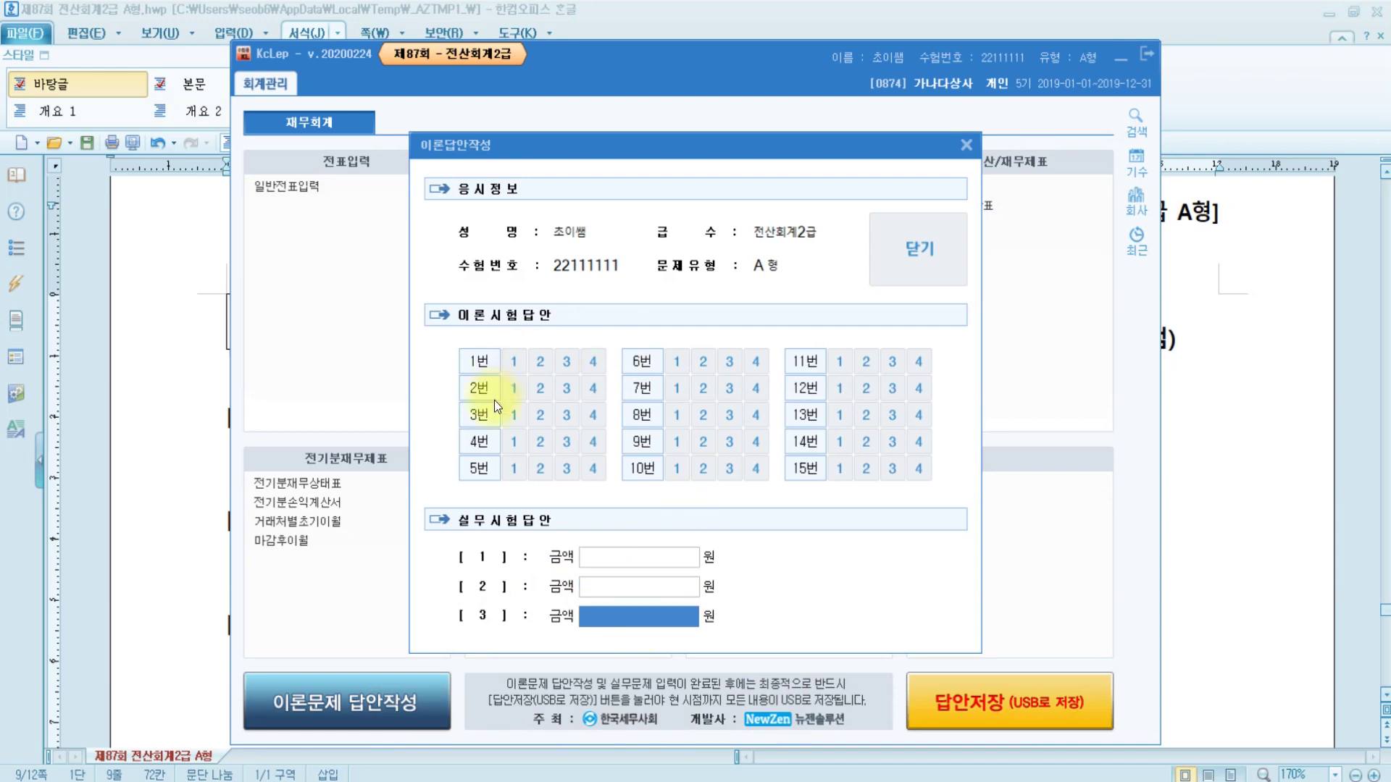
Mark theory answers 1번 as 2, 2번 as 2, 3번 as 4, 4번 as 4 and 13번 as 3, and close the answer form.
left_click(539, 361)
left_click(539, 387)
left_click(593, 414)
left_click(592, 441)
left_click(892, 415)
left_click(936, 248)
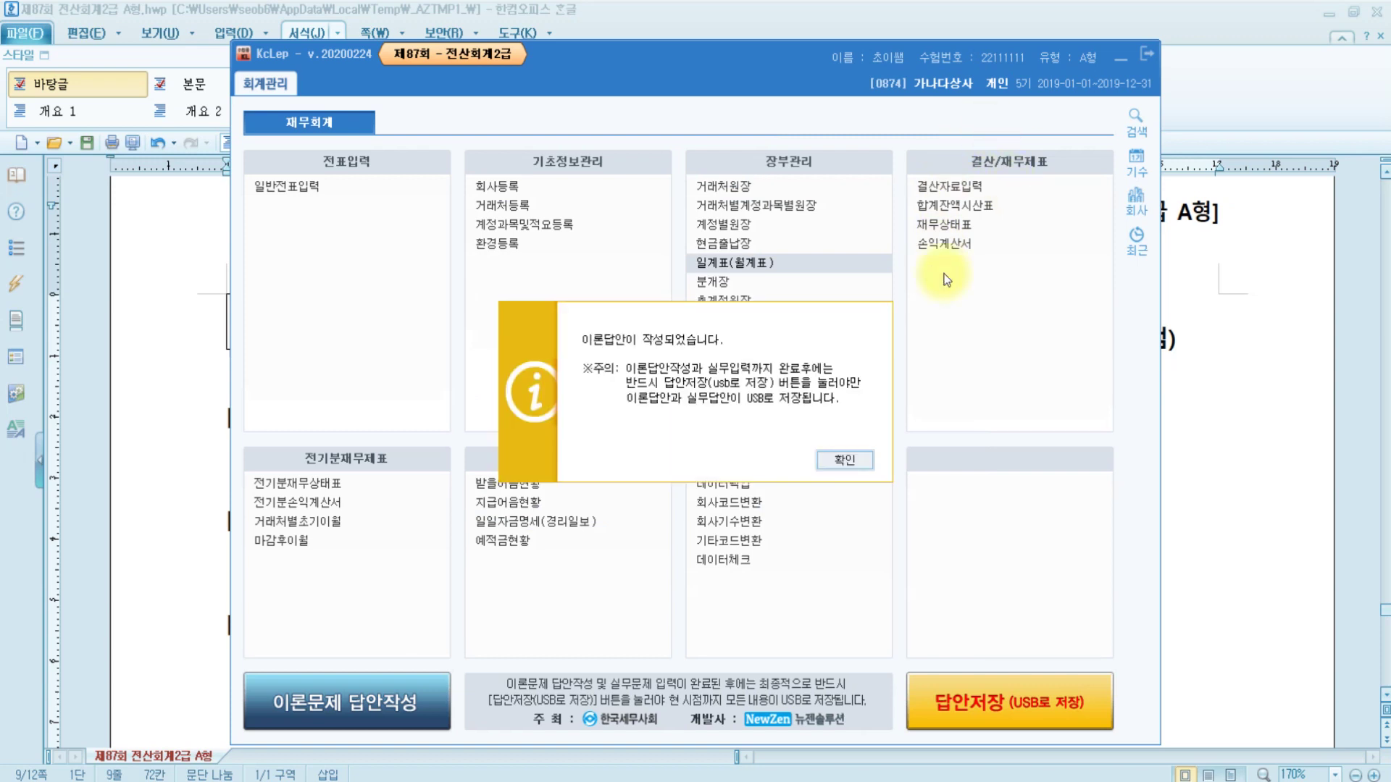
left_click(840, 457)
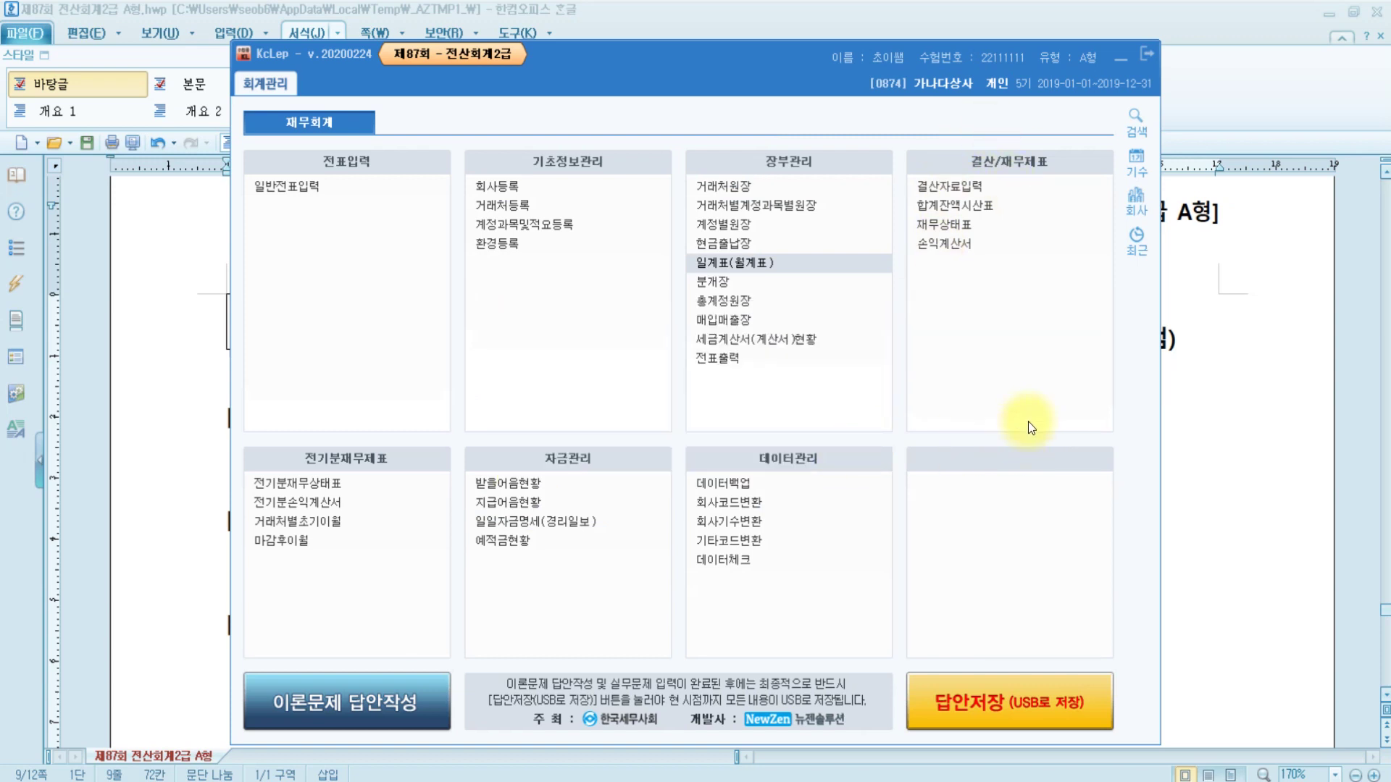